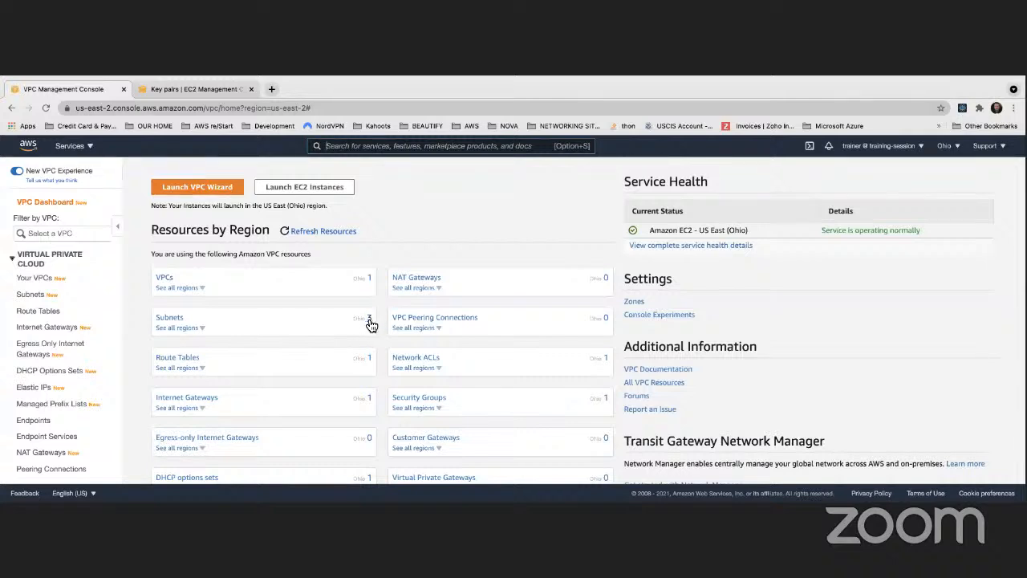
- Switch the console region to US East (N. Virginia) and open the list of VPCs
left_click(955, 151)
left_click(846, 171)
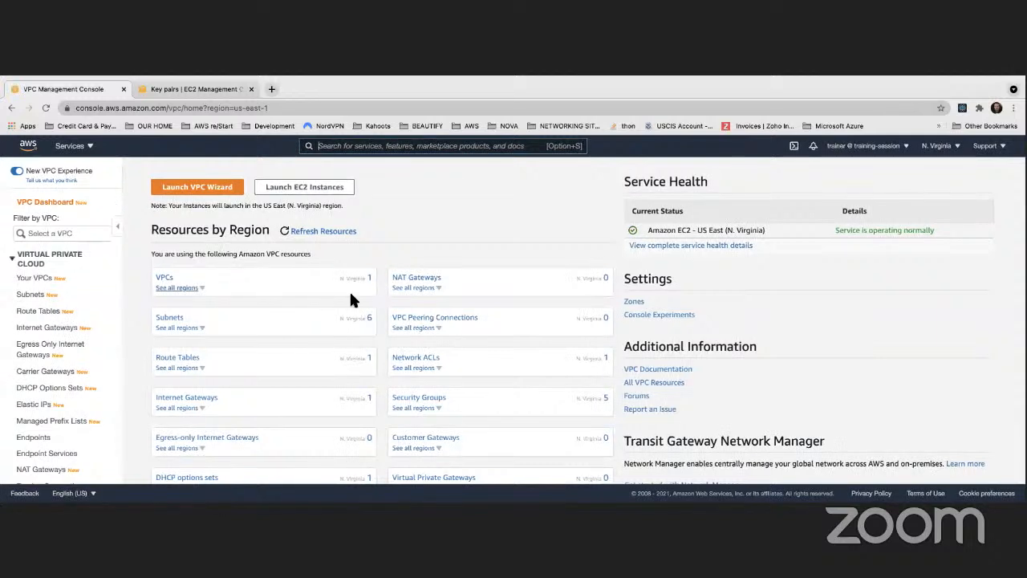
left_click(190, 191)
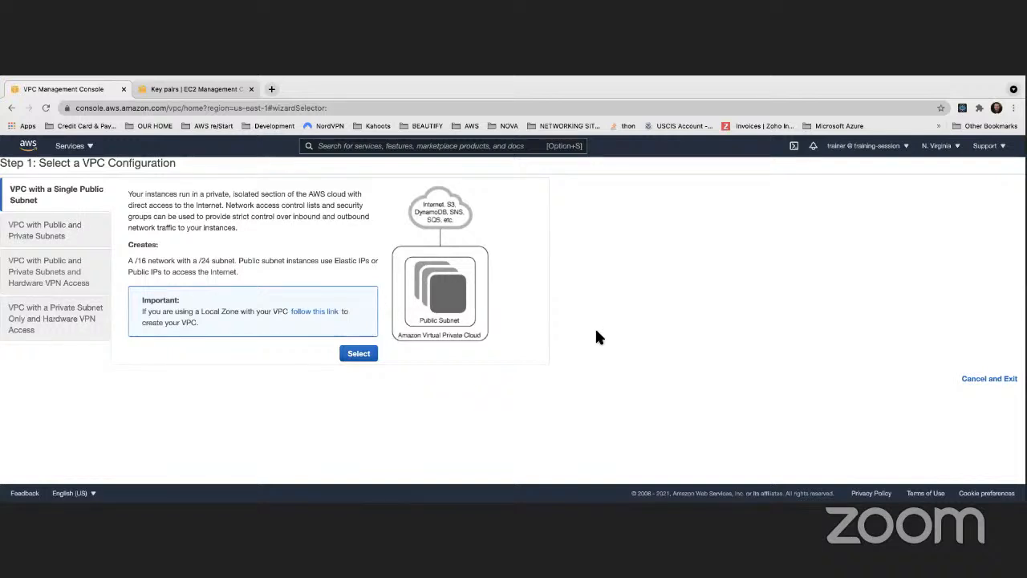
left_click(992, 379)
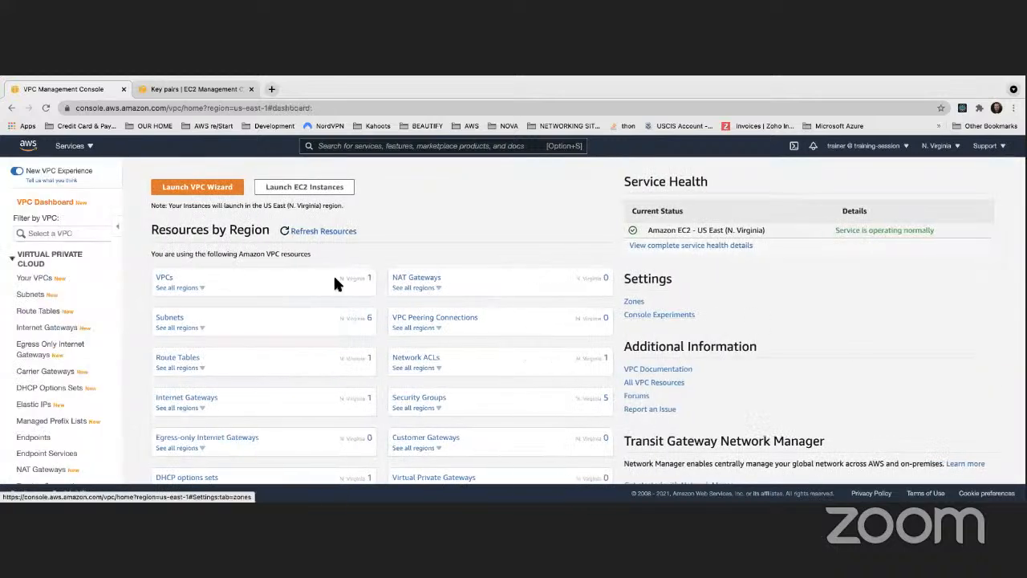
left_click(36, 280)
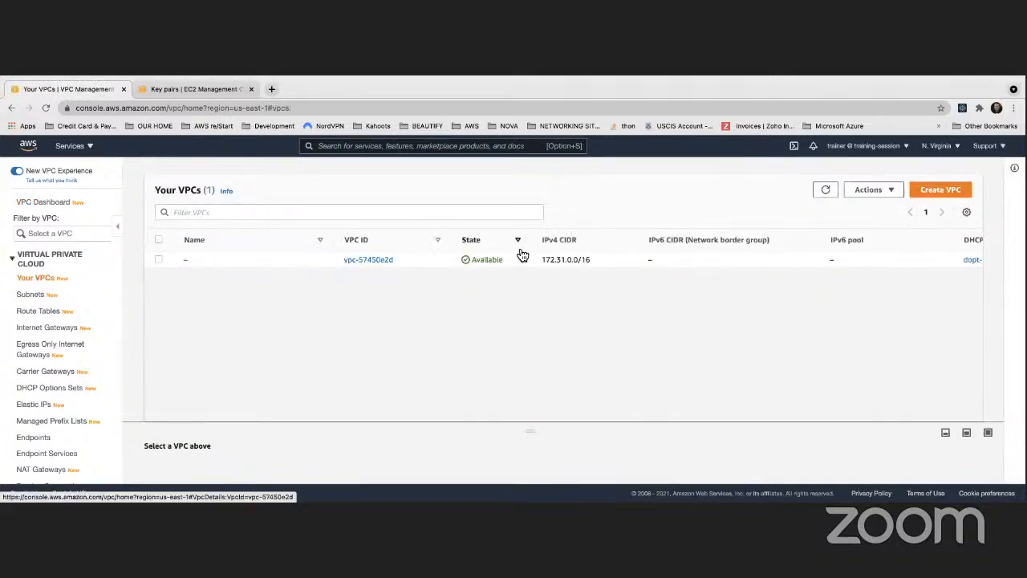
left_click(939, 193)
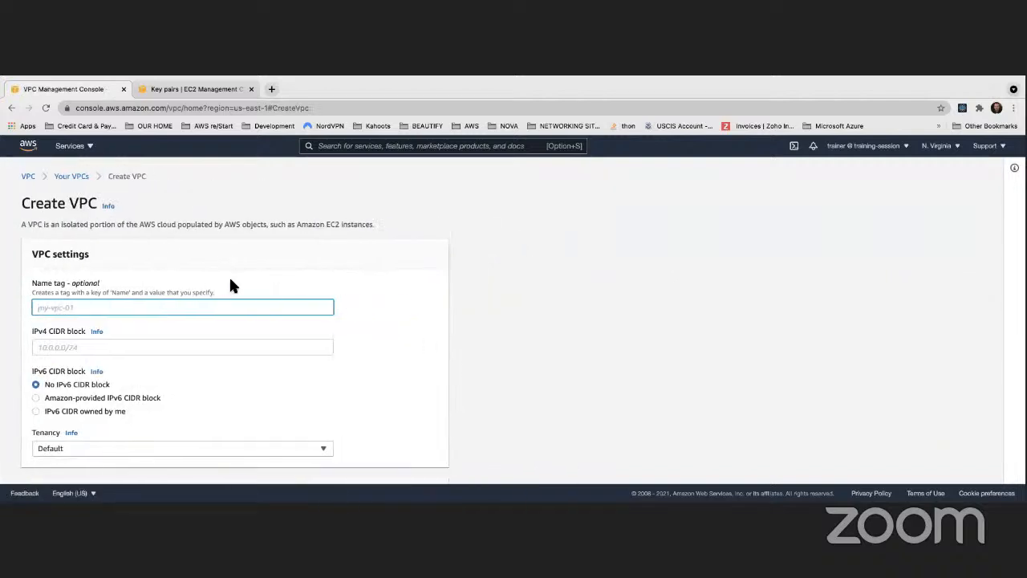
scroll(88, 269, "down", 1)
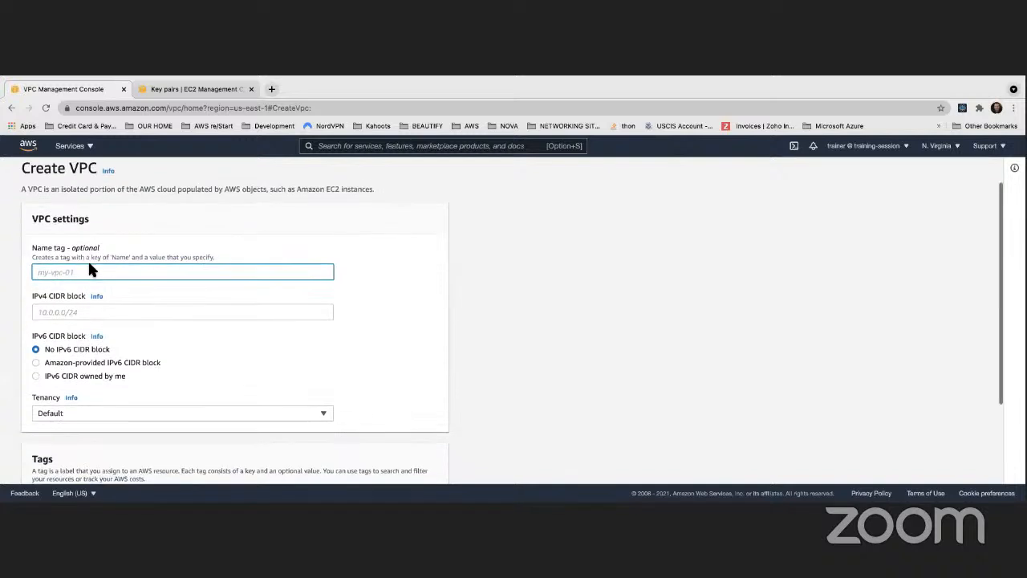
scroll(80, 268, "down", 1)
scroll(104, 259, "up", 2)
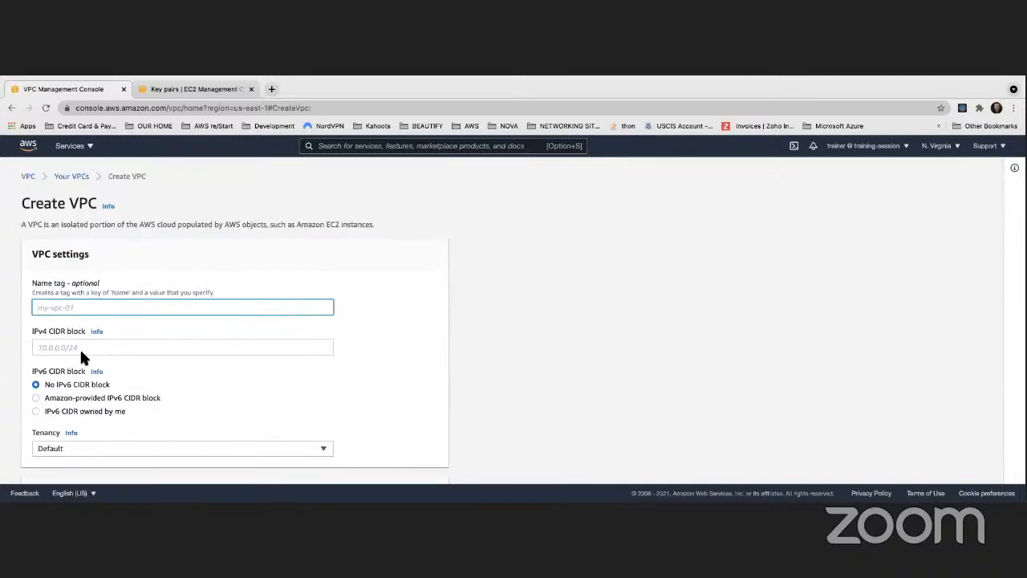
scroll(172, 291, "down", 1)
scroll(170, 294, "up", 1)
type("MyDemoVPC")
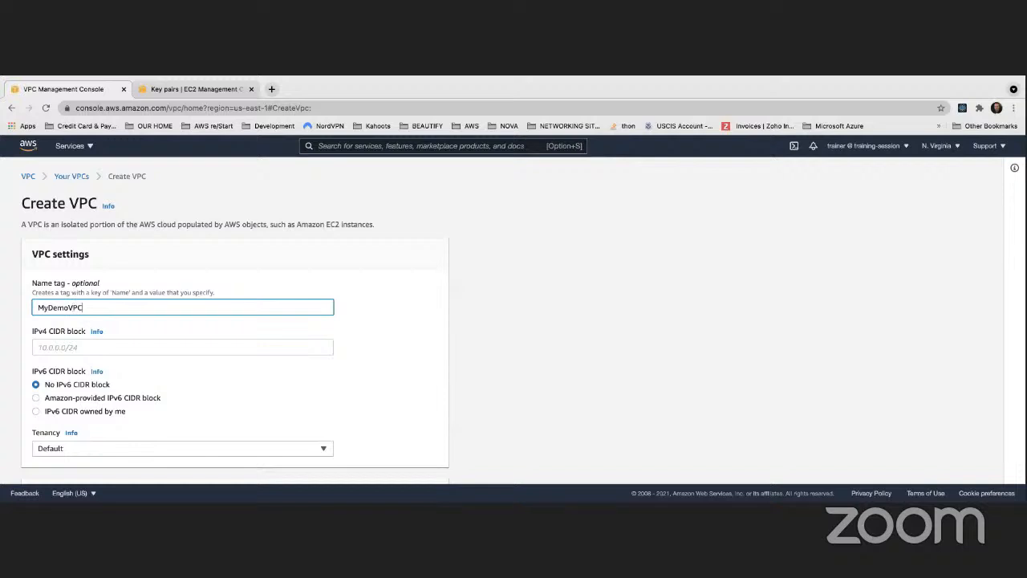
scroll(121, 315, "down", 2)
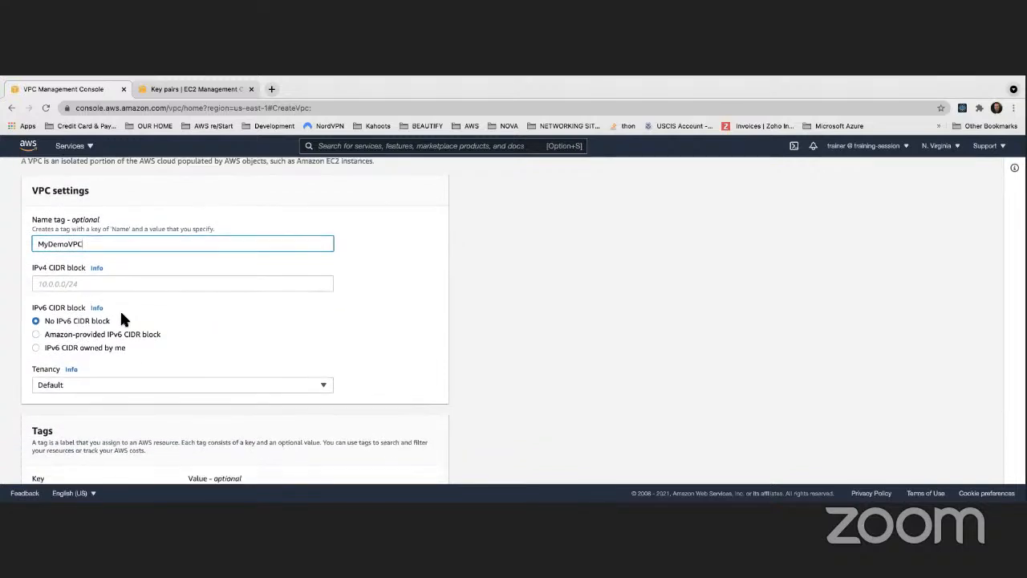
scroll(121, 315, "up", 2)
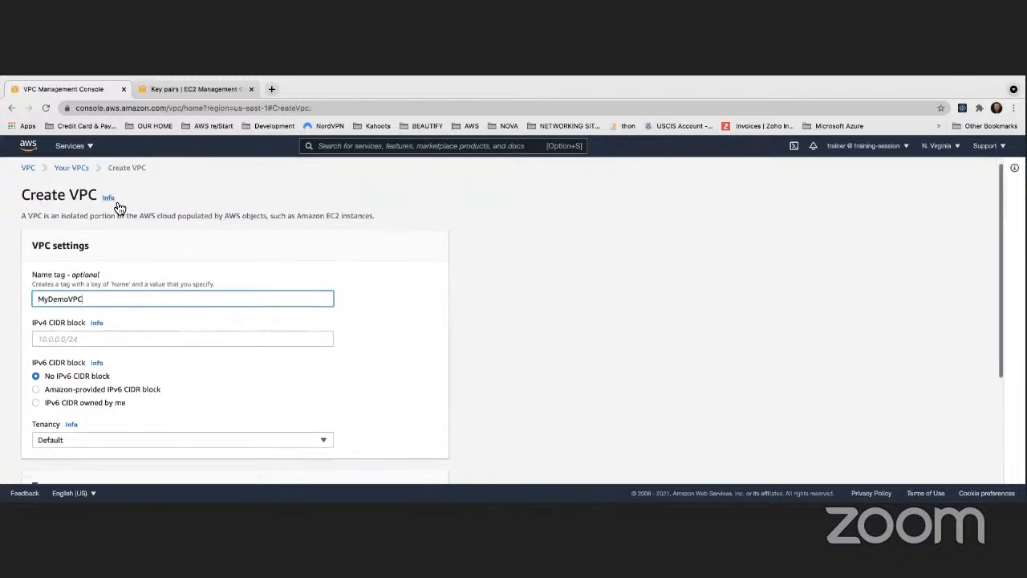
left_click(72, 175)
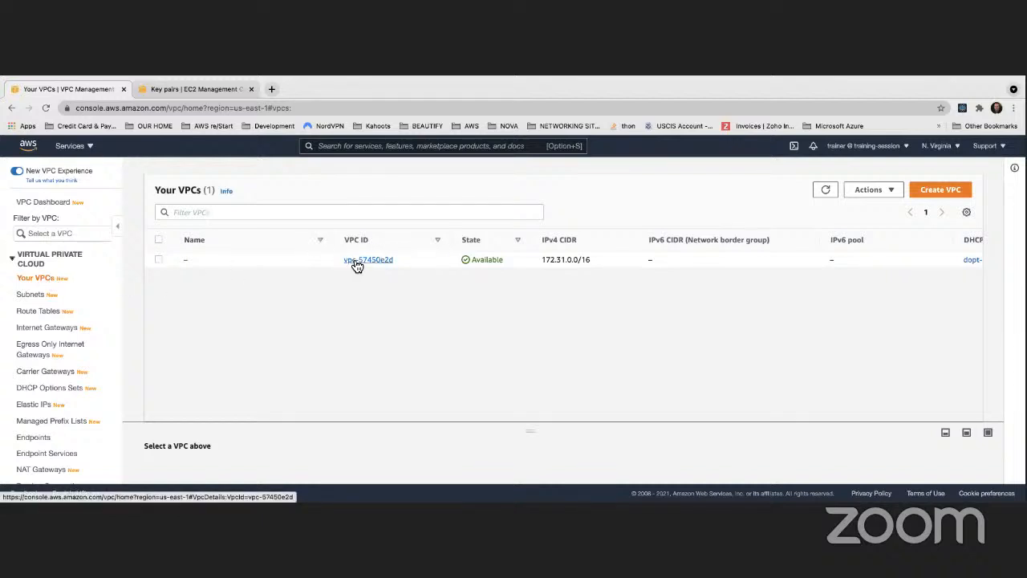
- Start creating a new VPC with the name tag MyDemoVPC
left_click(938, 193)
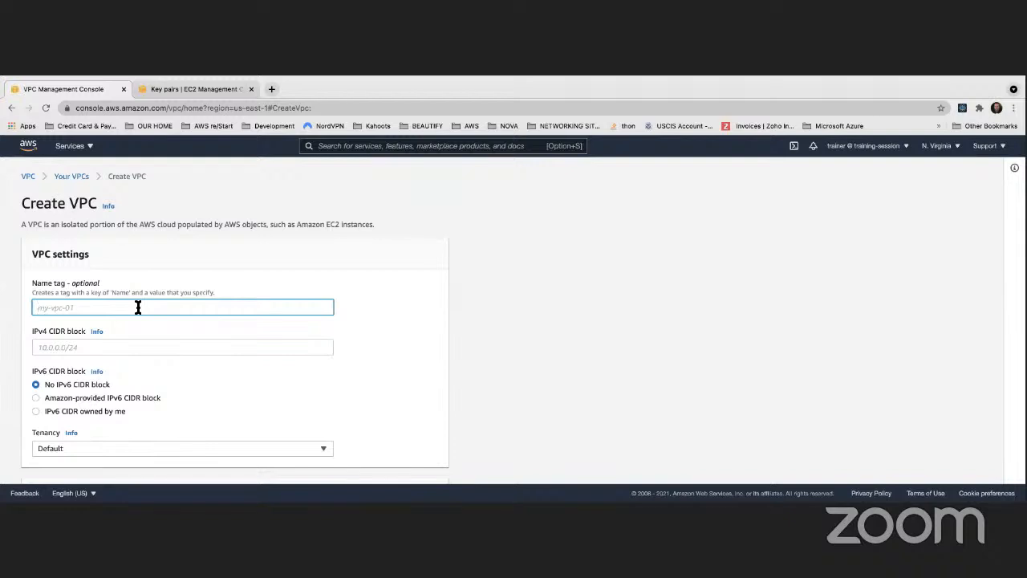
type("MyDemoVPC")
left_click(484, 275)
scroll(418, 275, "down", 2)
scroll(413, 275, "up", 2)
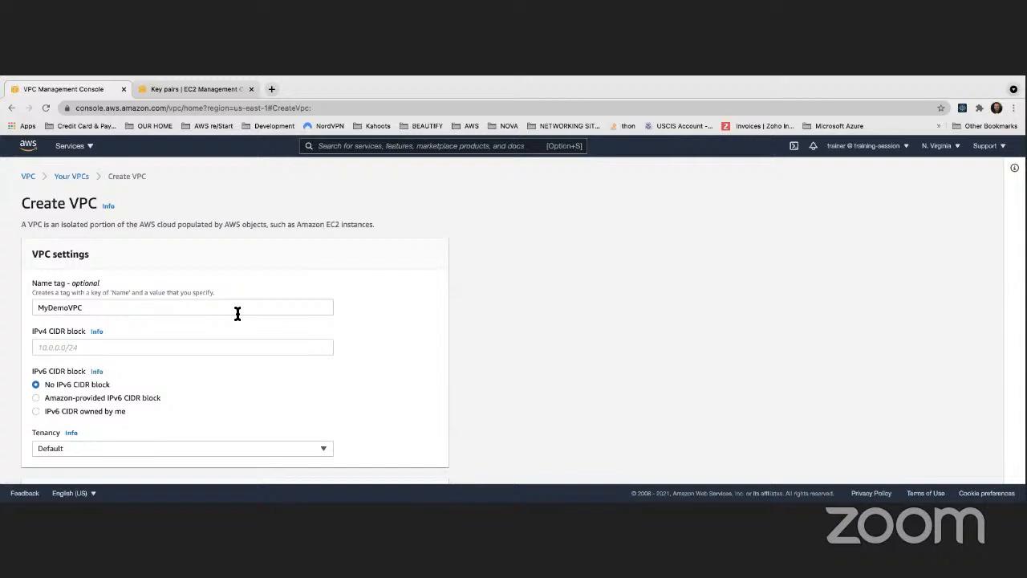
- Set the new VPC's IPv4 CIDR block to 10.0.0.0/16
left_click(168, 346)
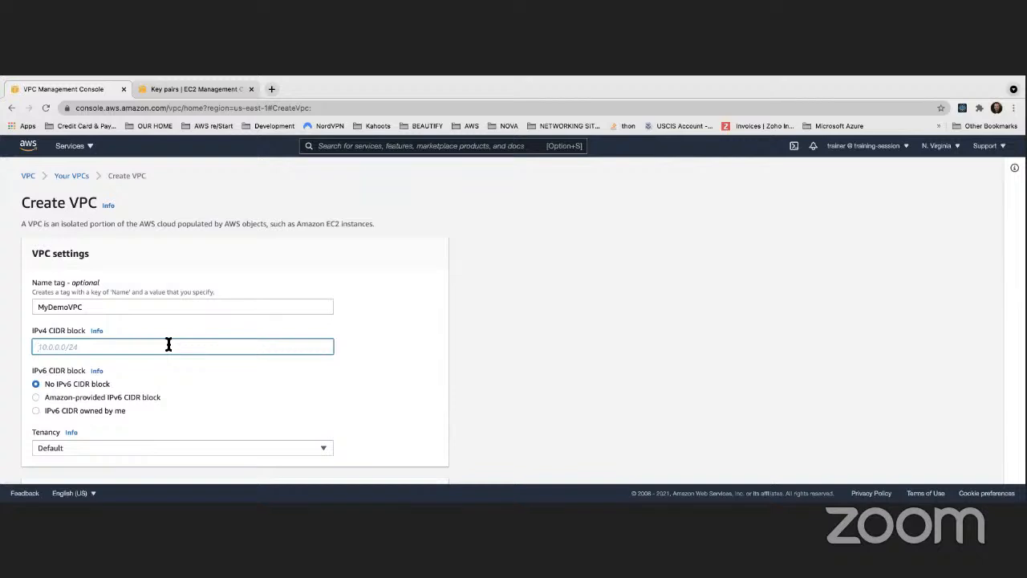
type("10.0.0.0/16")
left_click(530, 301)
- Choose Default tenancy for the new VPC and create it
scroll(482, 297, "down", 2)
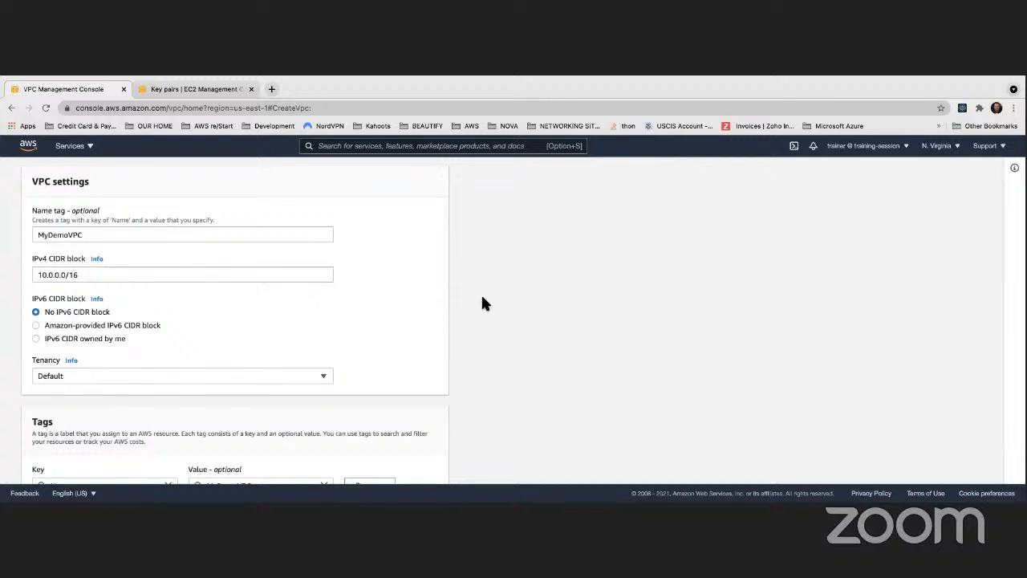
scroll(446, 305, "down", 1)
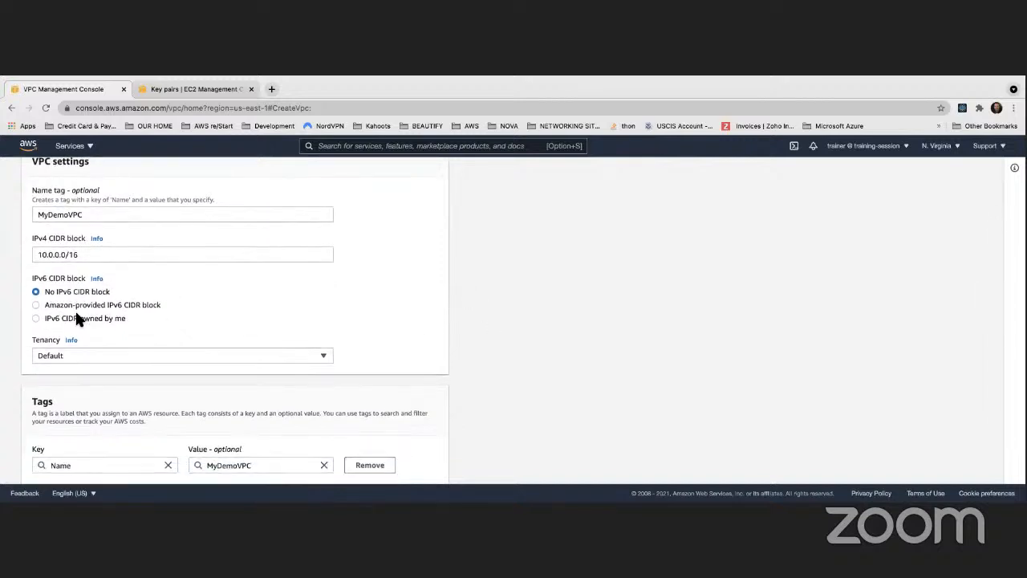
scroll(46, 267, "down", 2)
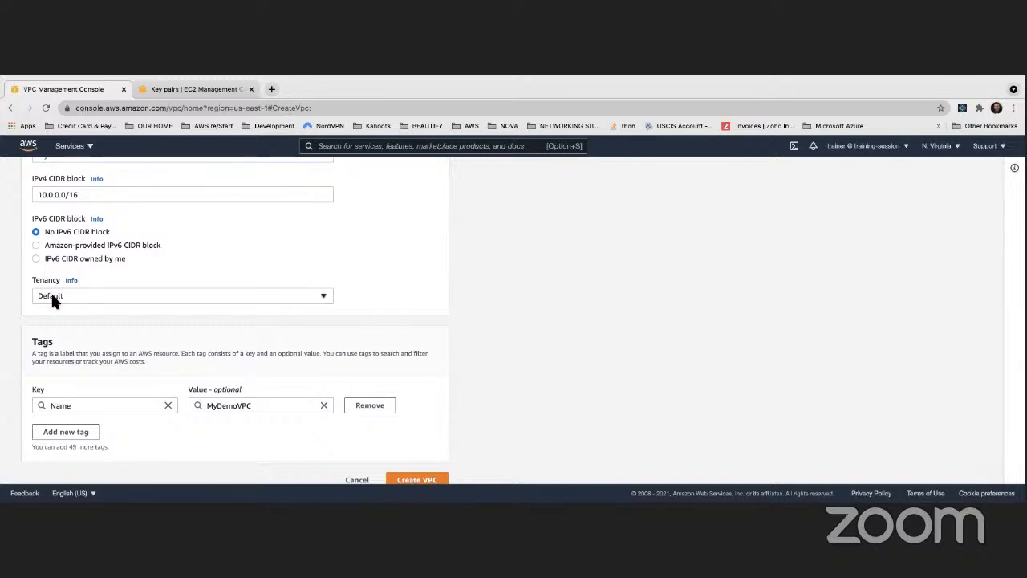
left_click(51, 295)
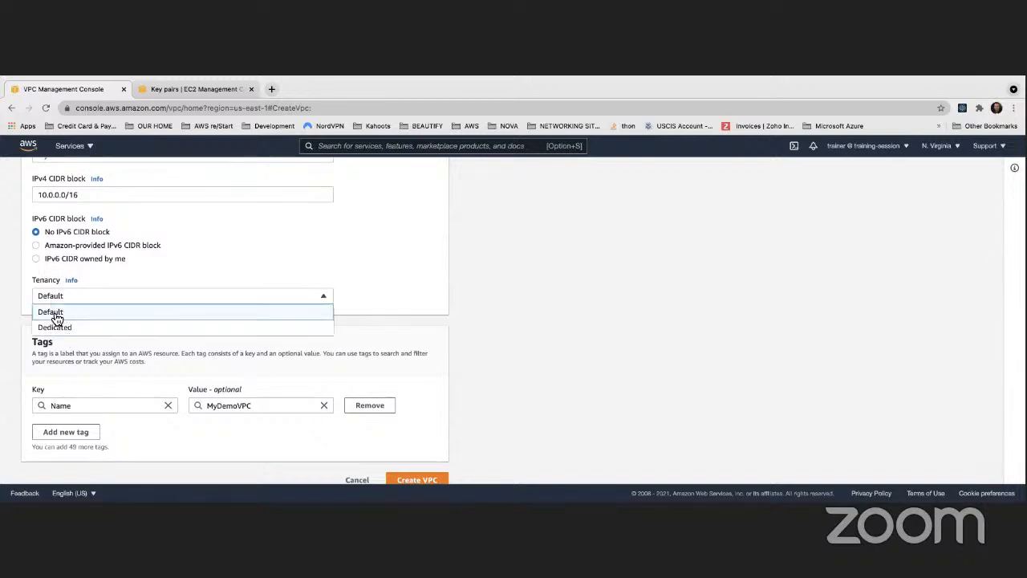
left_click(50, 312)
scroll(389, 287, "down", 1)
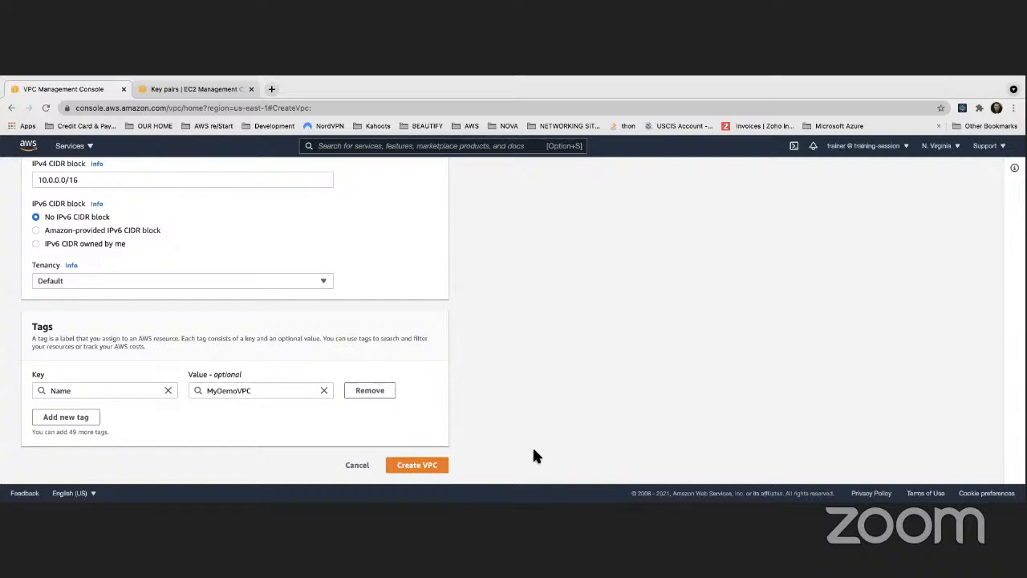
left_click(439, 466)
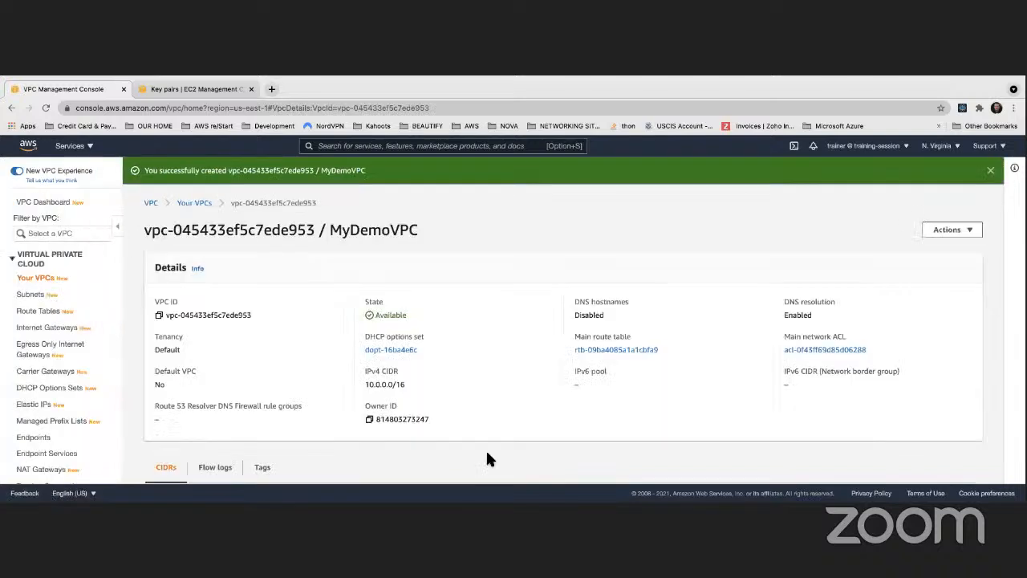
- Examine all the columns of the VPC list, including DHCP options, route table, network ACL and tenancy
left_click(36, 279)
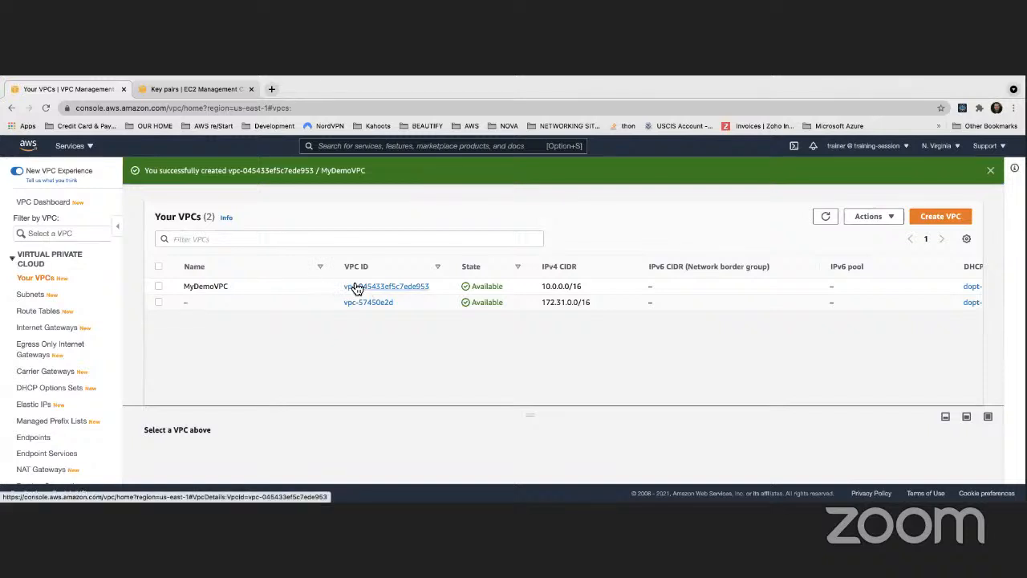
scroll(360, 282, "right", 3)
scroll(358, 281, "right", 6)
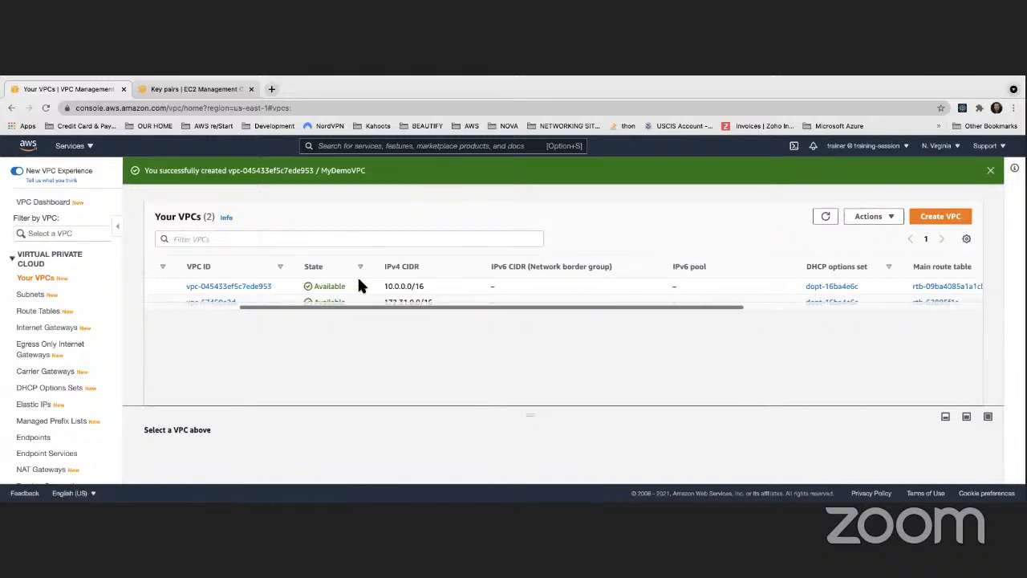
scroll(351, 285, "right", 3)
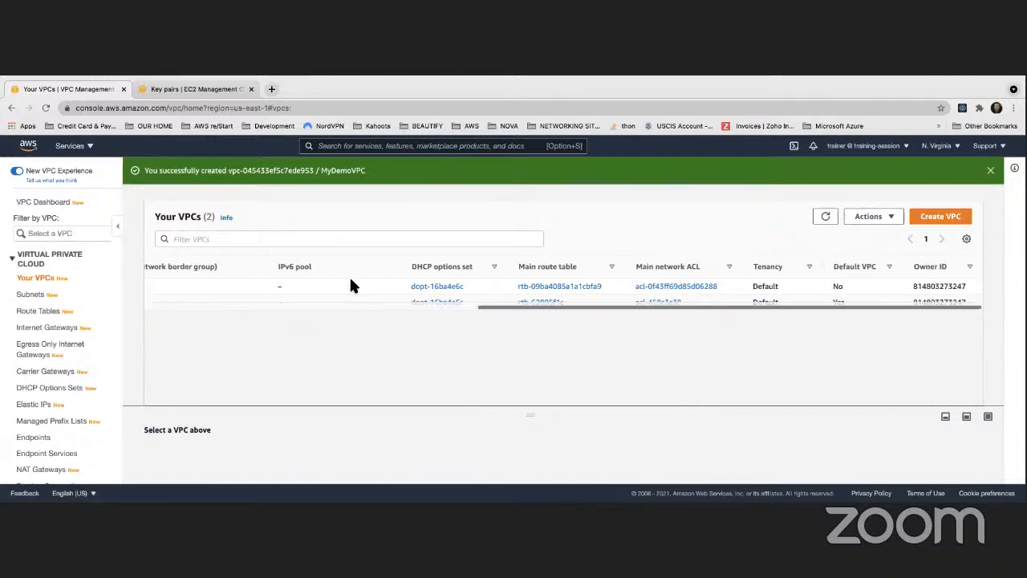
scroll(352, 283, "left", 6)
scroll(352, 283, "left", 7)
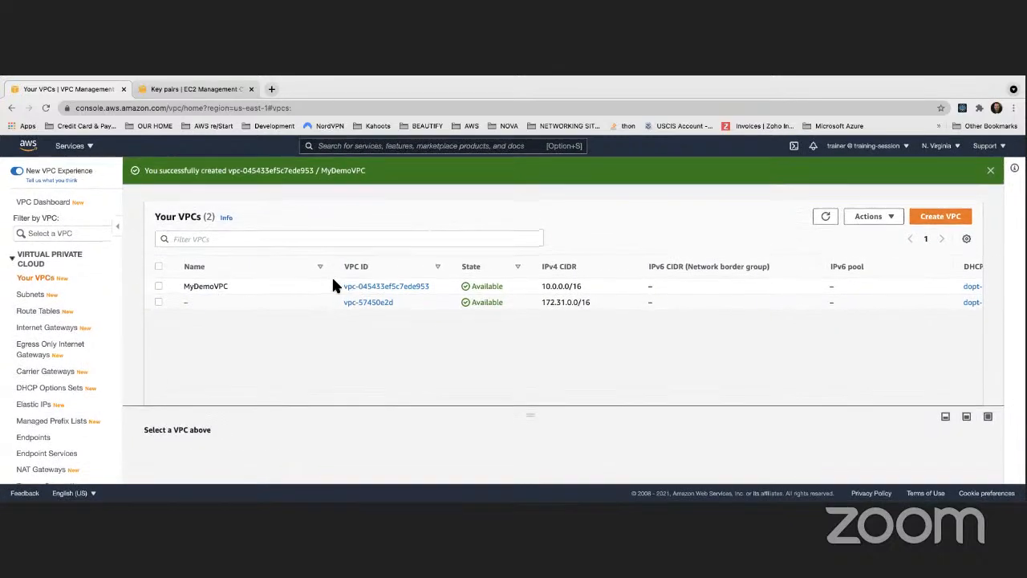
- Check which VPCs the existing route tables and internet gateways belong to, comparing against the VPC list
left_click(37, 313)
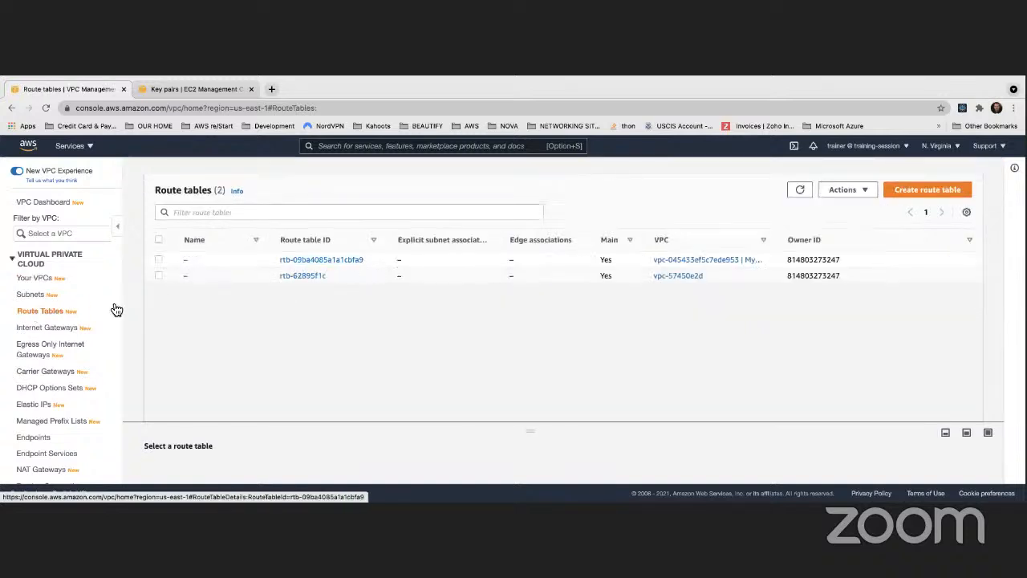
left_click(46, 328)
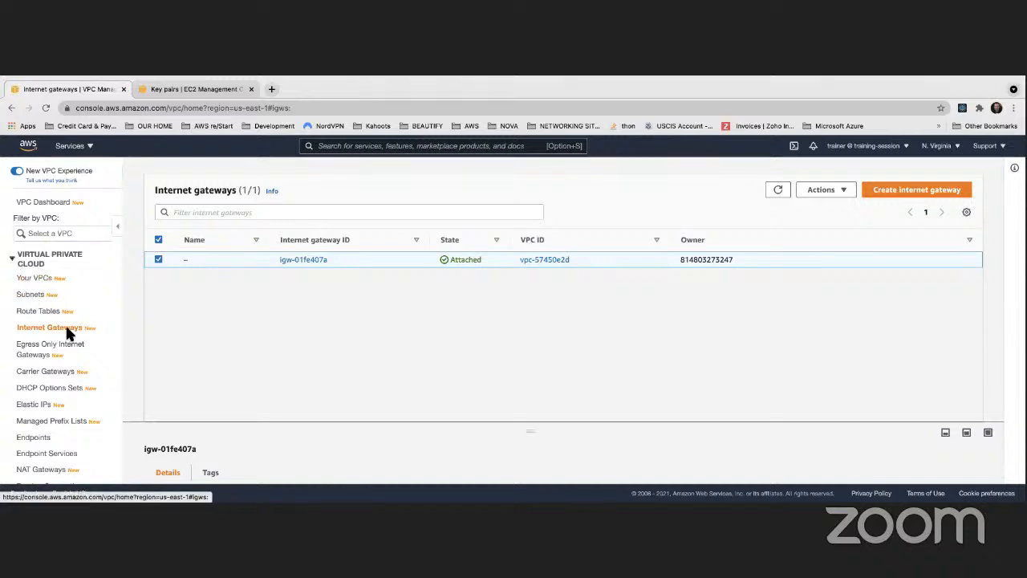
left_click(36, 282)
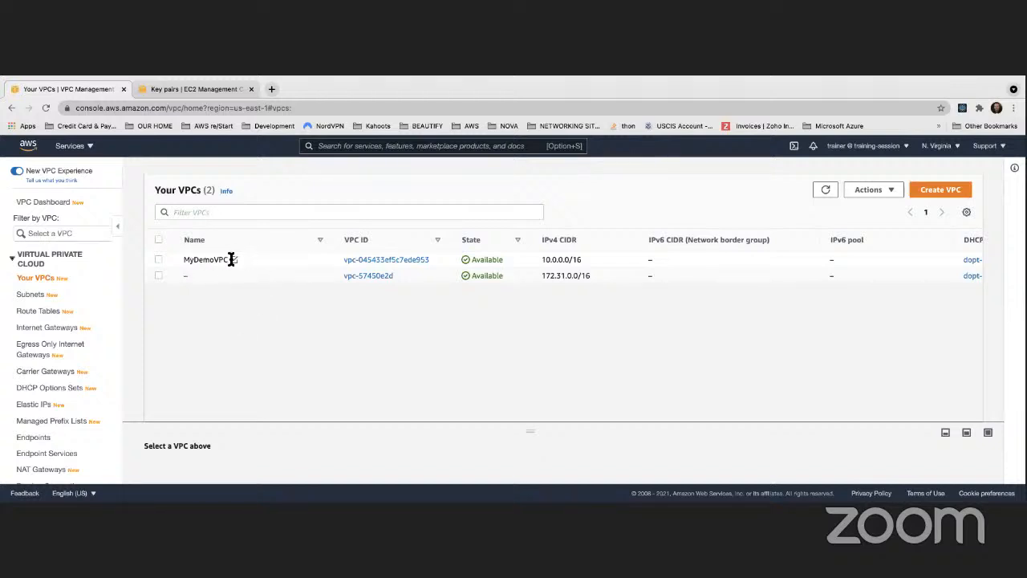
- Create an internet gateway with the name tag MyDemoInternetGateway
left_click(37, 330)
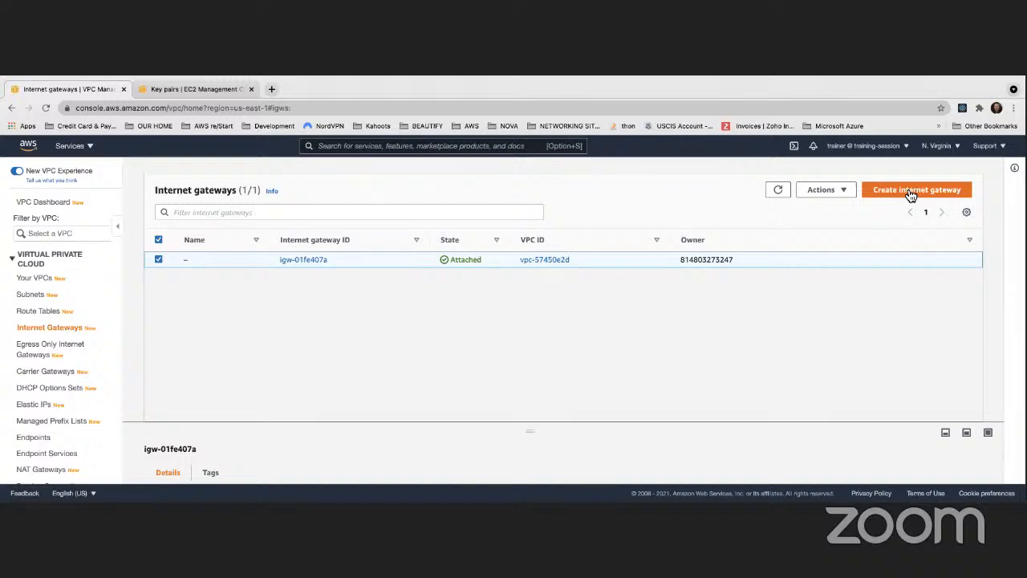
left_click(912, 192)
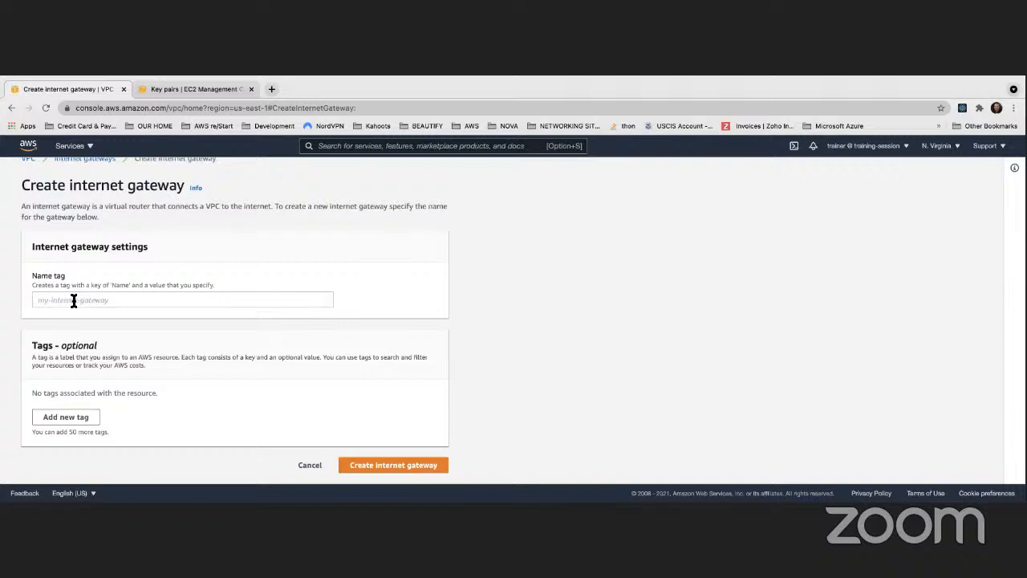
left_click(73, 300)
type("MyDemp")
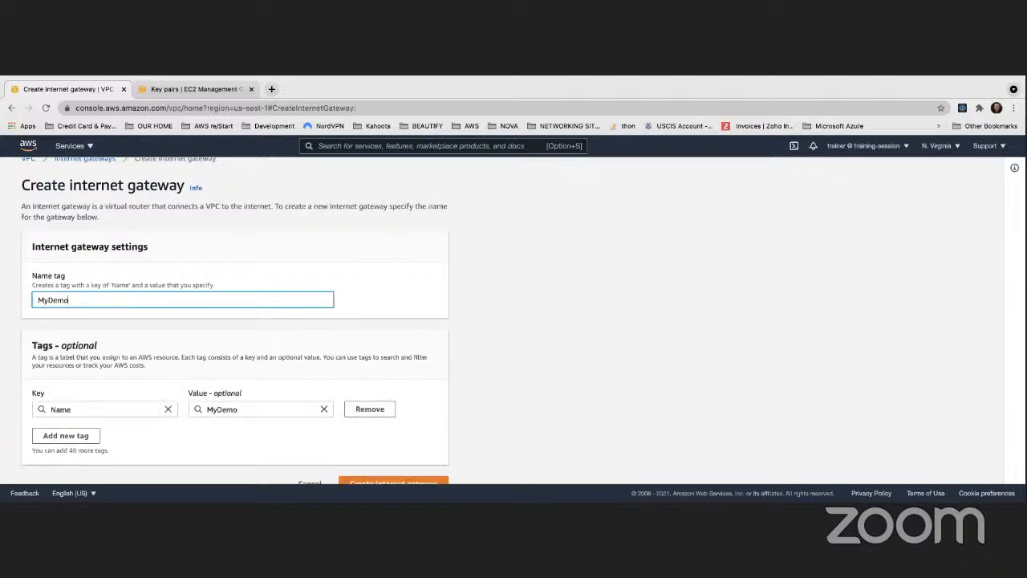
type("InternetGateway")
left_click(533, 310)
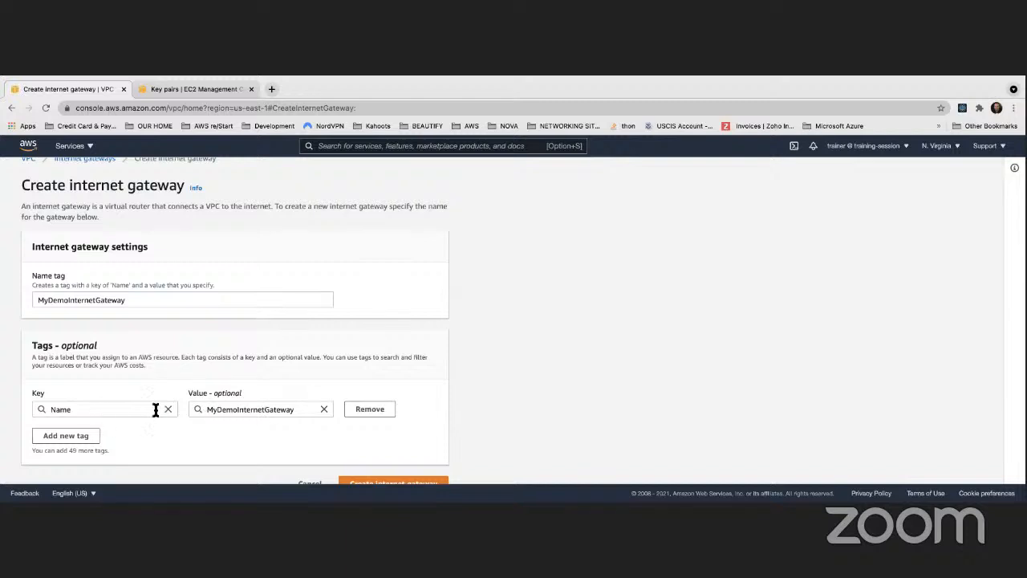
scroll(224, 413, "down", 1)
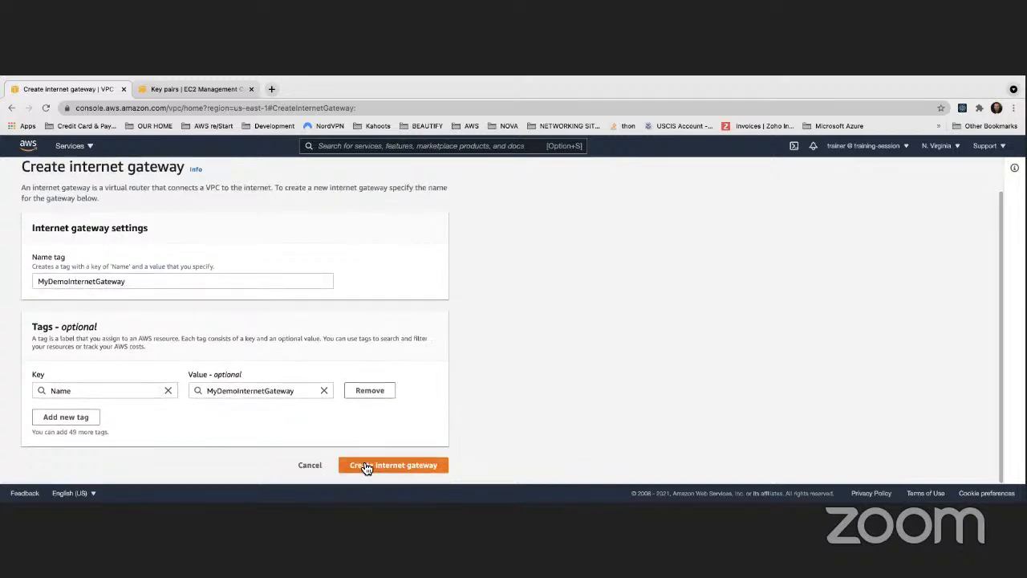
left_click(375, 465)
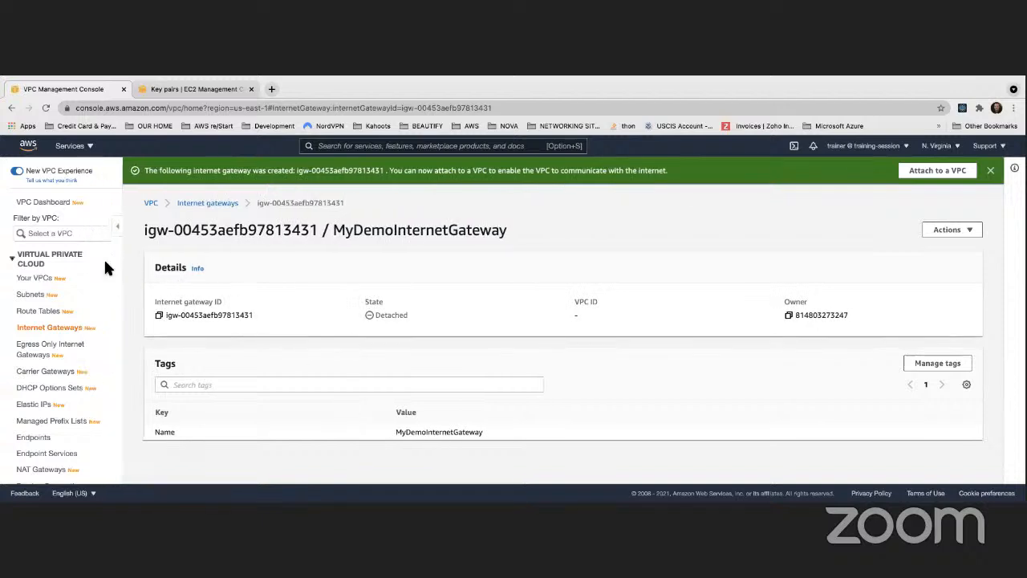
- Return to the list of internet gateways and widen its Name column to fit the full gateway name
left_click(50, 329)
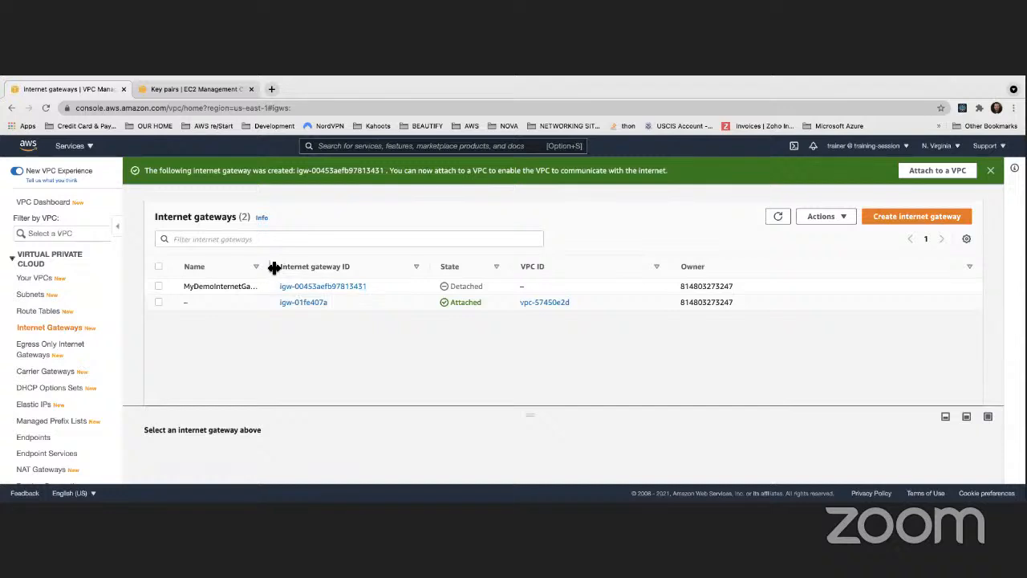
left_click_drag(270, 266, 326, 267)
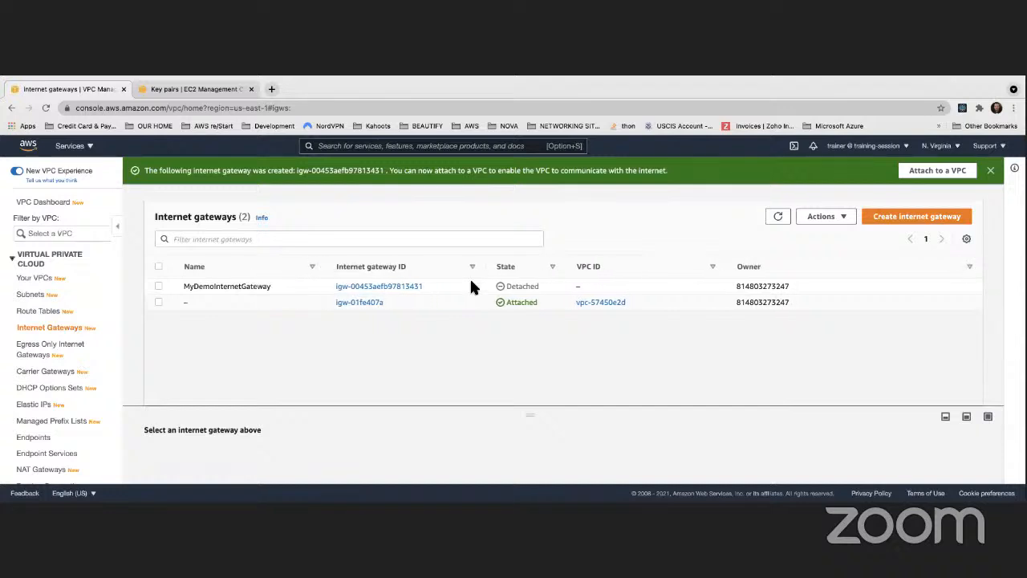
- Start attaching MyDemoInternetGateway to a VPC and choose MyDemoVPC from the available VPCs
right_click(548, 286)
left_click(485, 390)
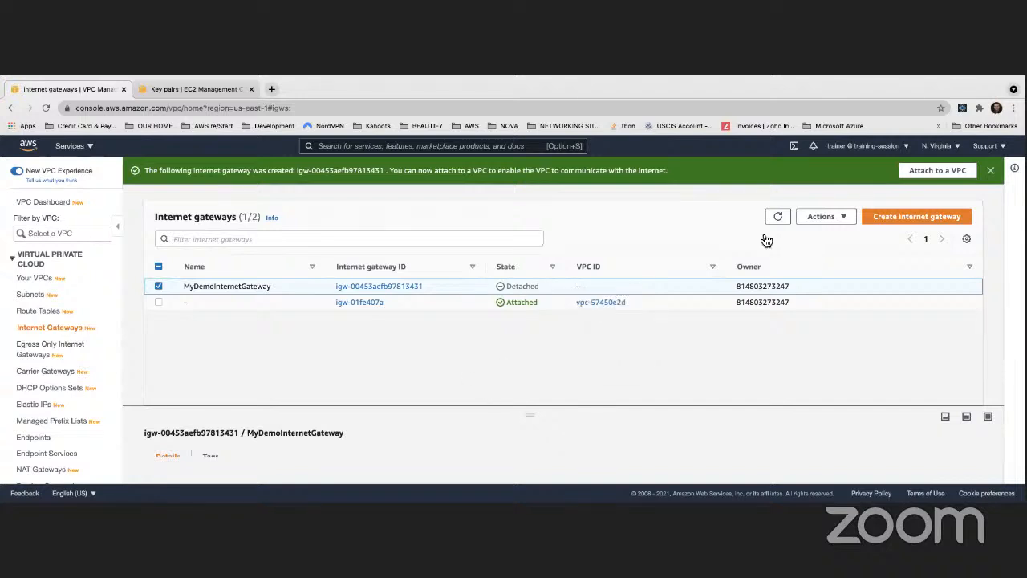
left_click(825, 217)
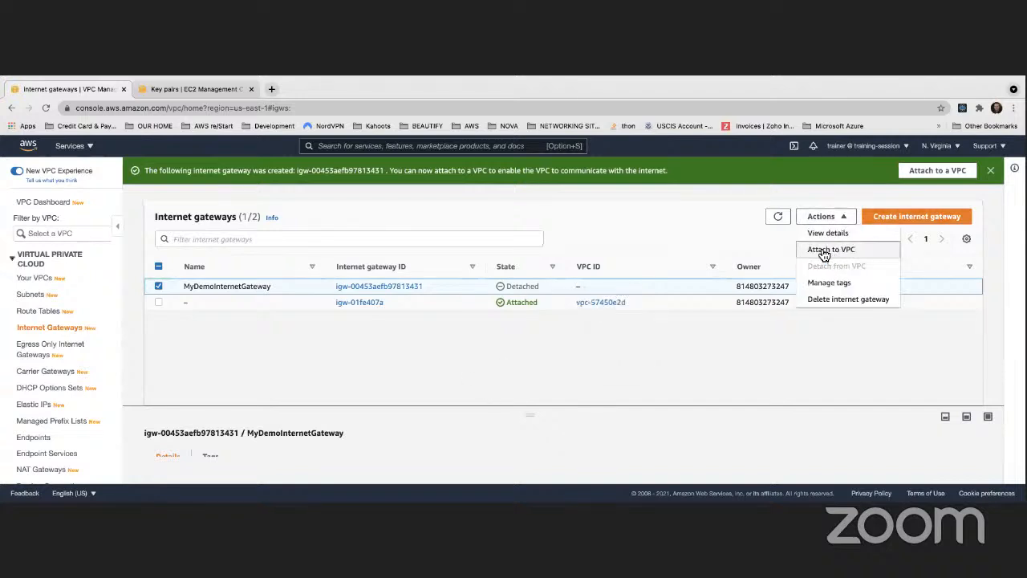
left_click(604, 337)
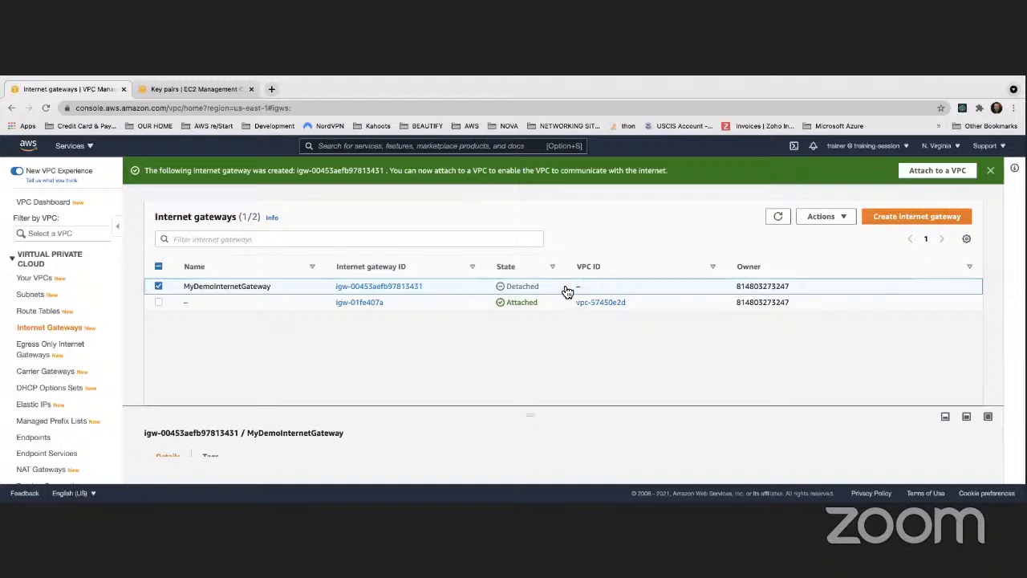
right_click(567, 291)
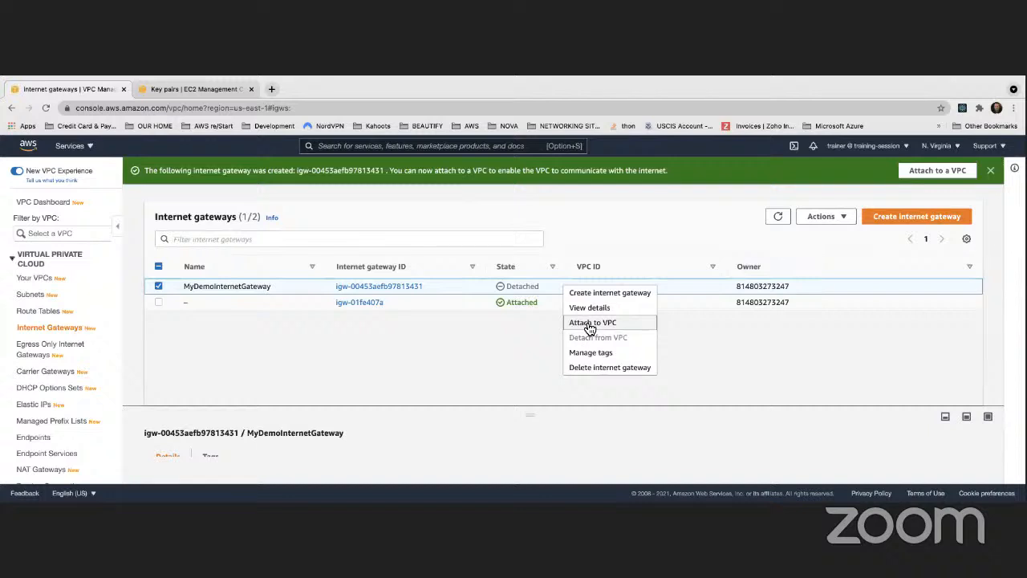
left_click(592, 323)
left_click(109, 300)
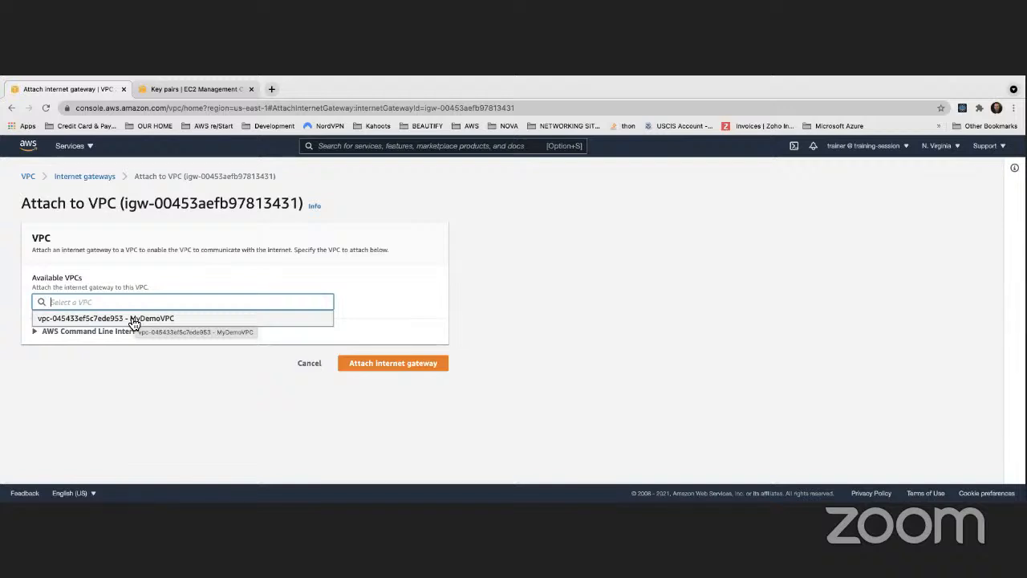
left_click(134, 320)
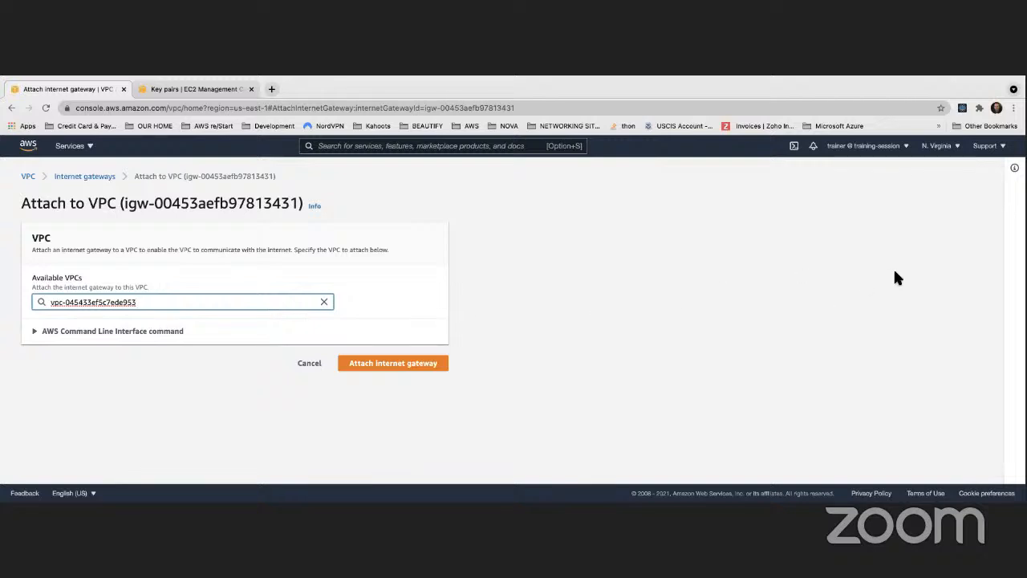
- Show the equivalent AWS CLI command for Linux/Unix/OS X and examine its VPC ID, internet gateway ID and region parameters
left_click(37, 333)
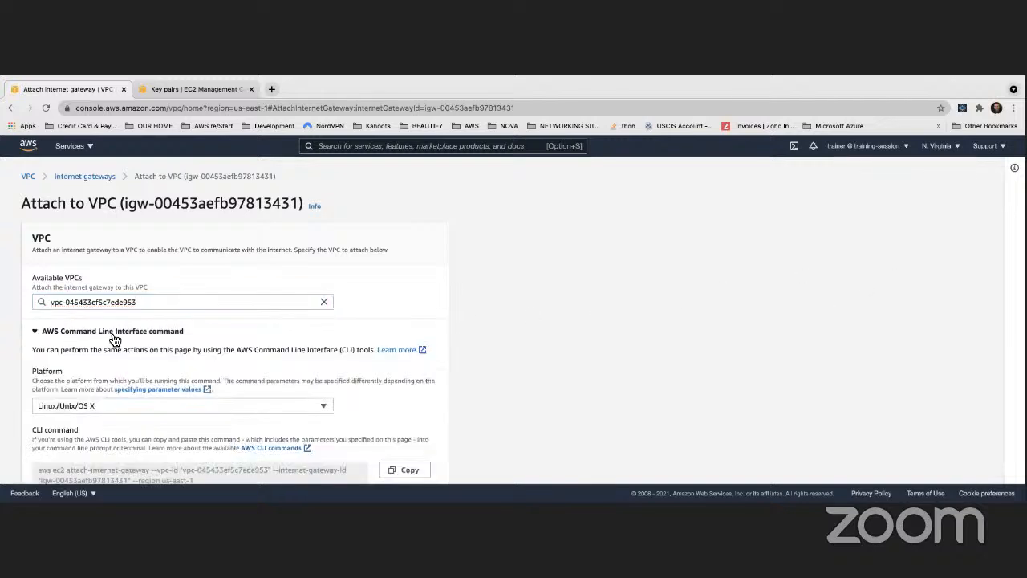
scroll(115, 340, "down", 2)
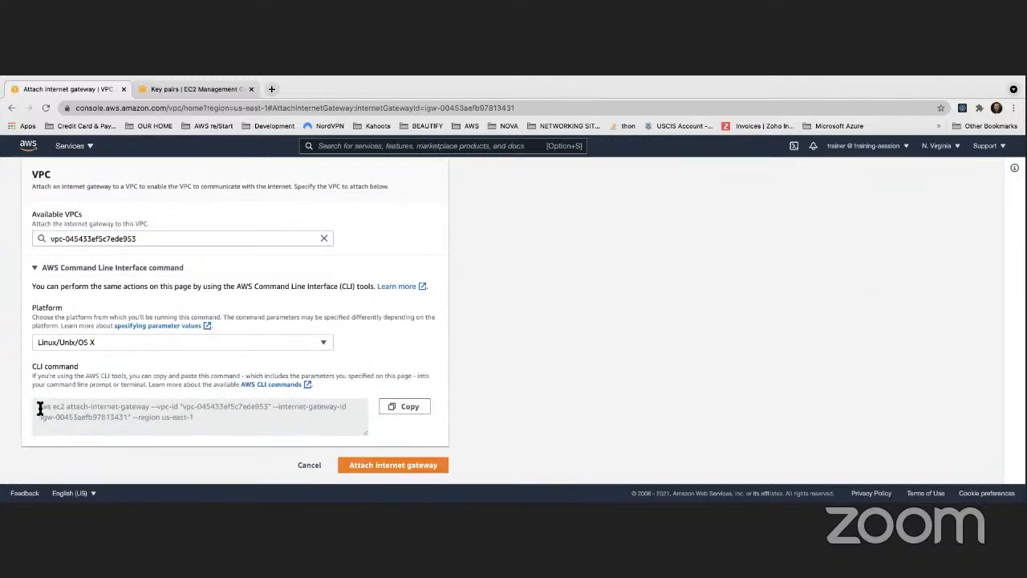
left_click_drag(39, 408, 187, 423)
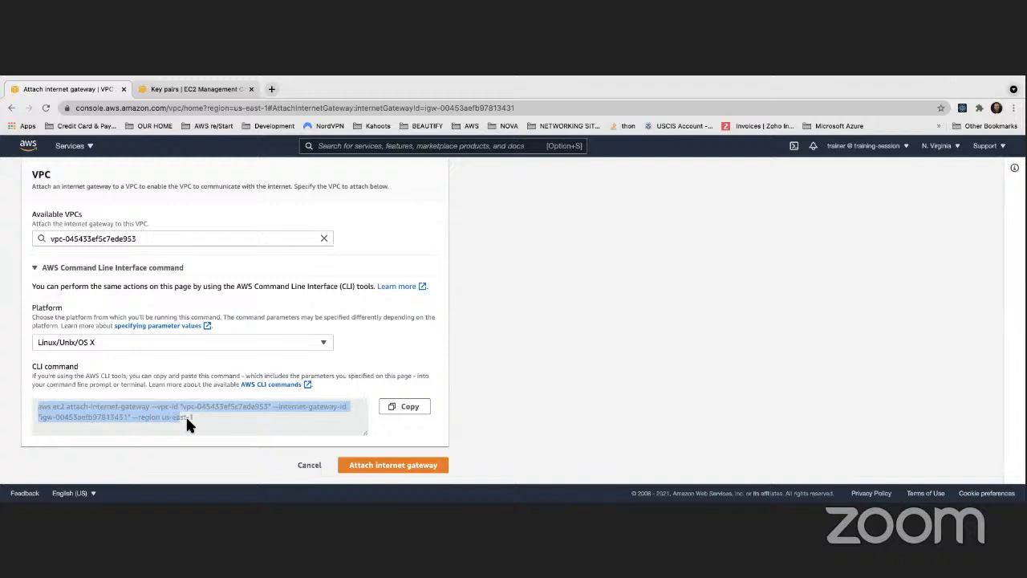
left_click(784, 343)
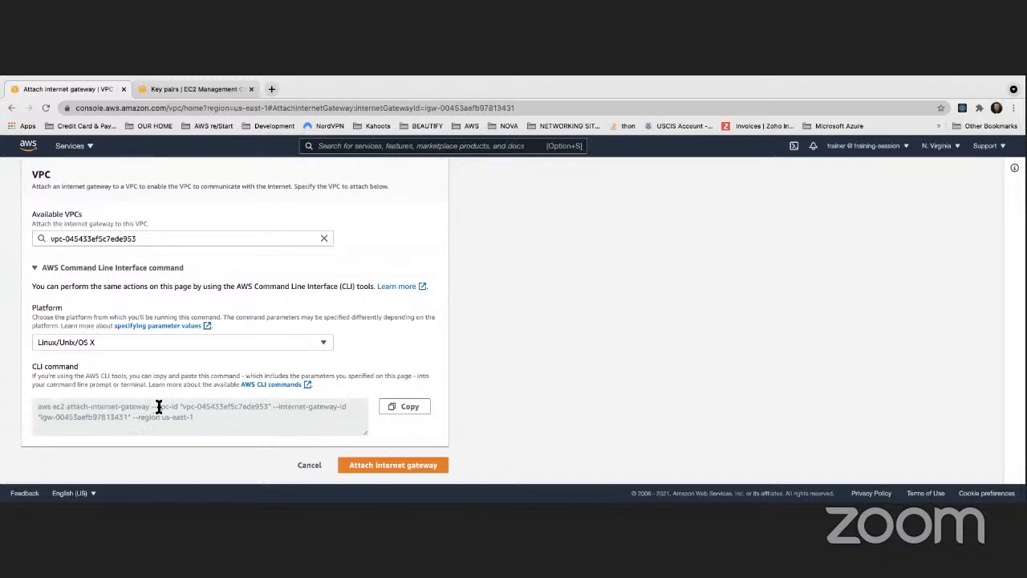
left_click_drag(184, 406, 234, 406)
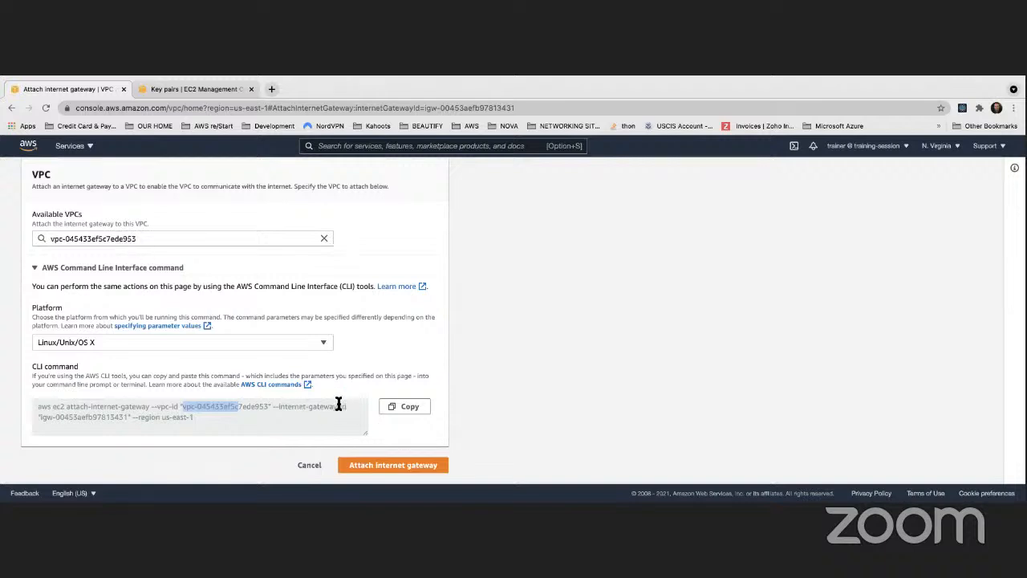
left_click_drag(39, 417, 128, 417)
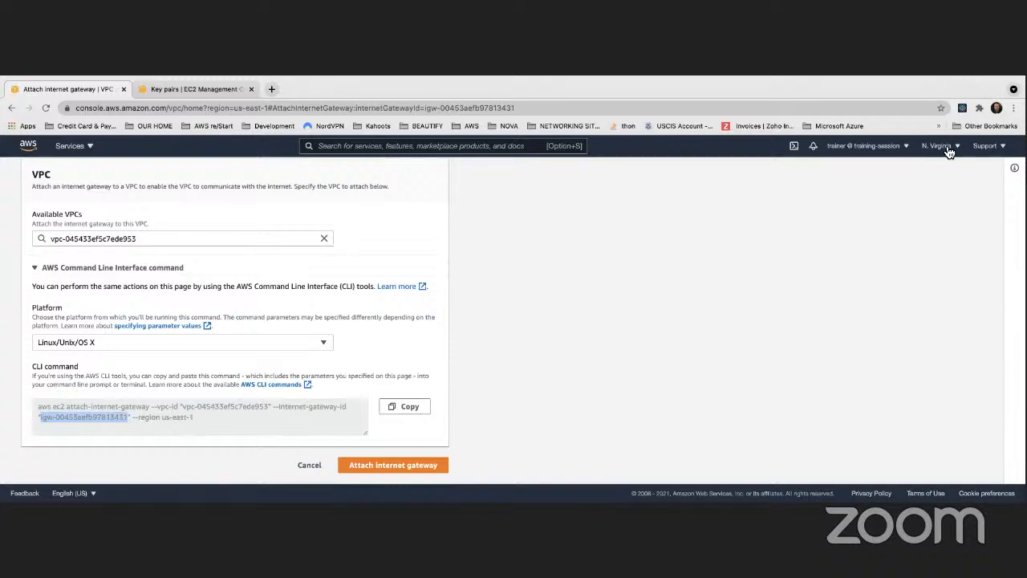
left_click(642, 271)
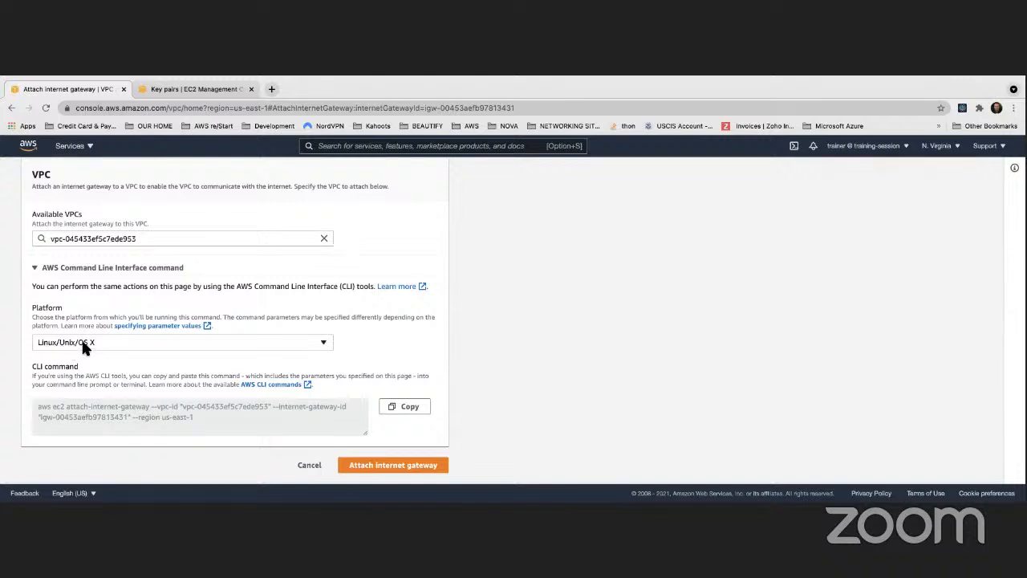
- Attach the internet gateway to the chosen VPC and refresh the internet gateway list
left_click(391, 466)
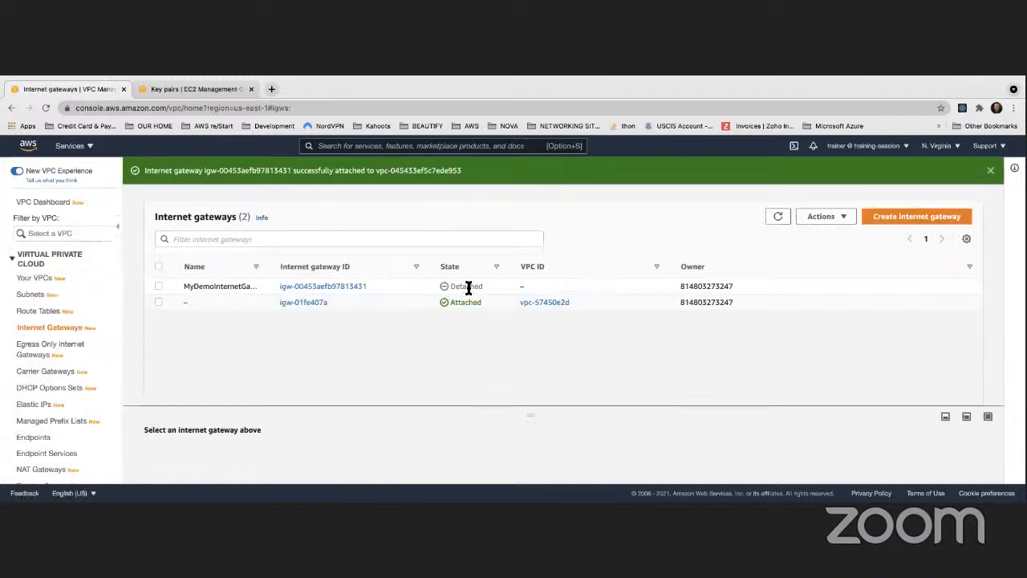
left_click(777, 219)
left_click(777, 218)
- Try to attach MyDemoInternetGateway to MyDemoVPC again, then cancel back to the gateway list
right_click(401, 287)
left_click(421, 322)
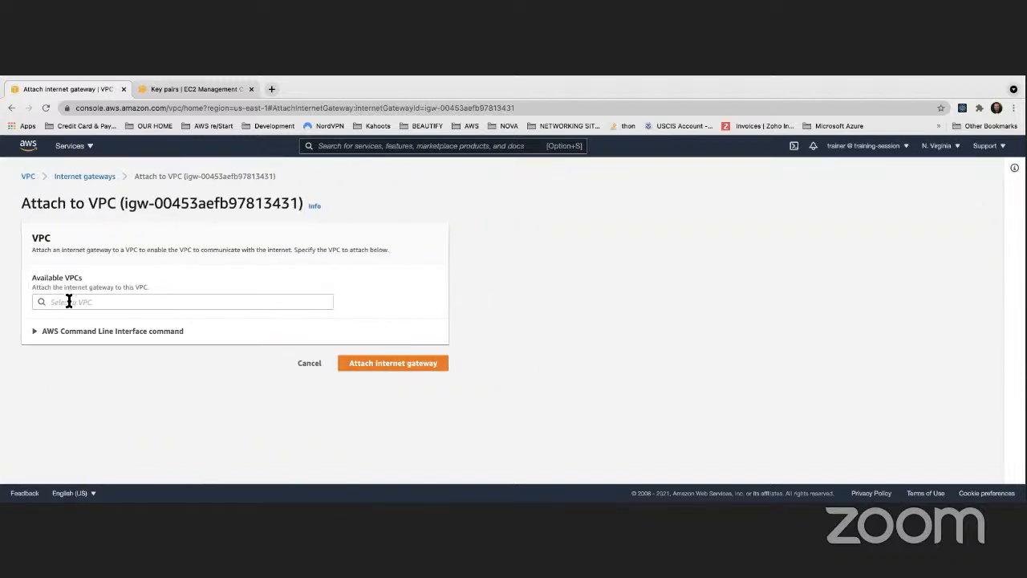
left_click(72, 302)
left_click(86, 319)
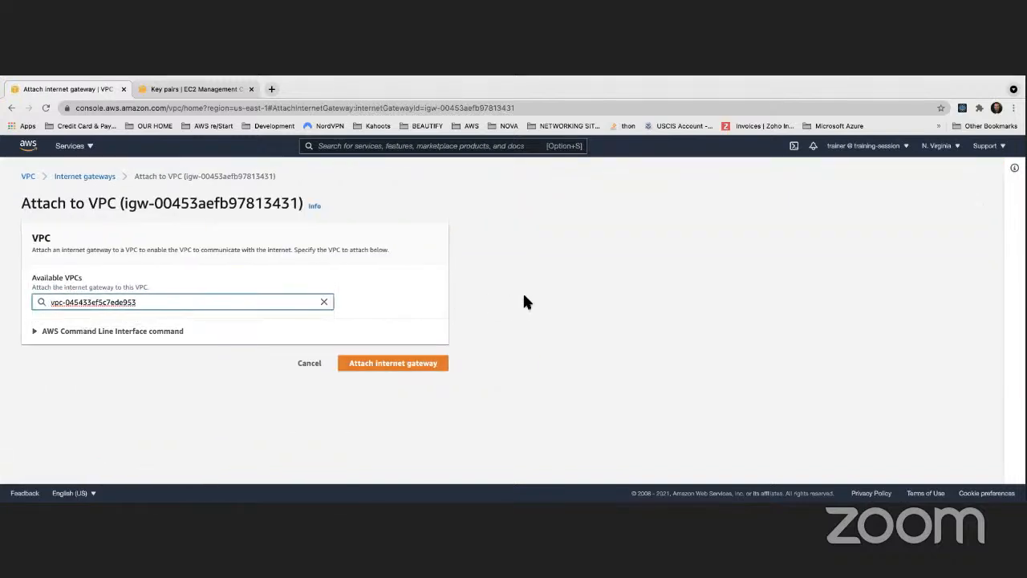
left_click(415, 366)
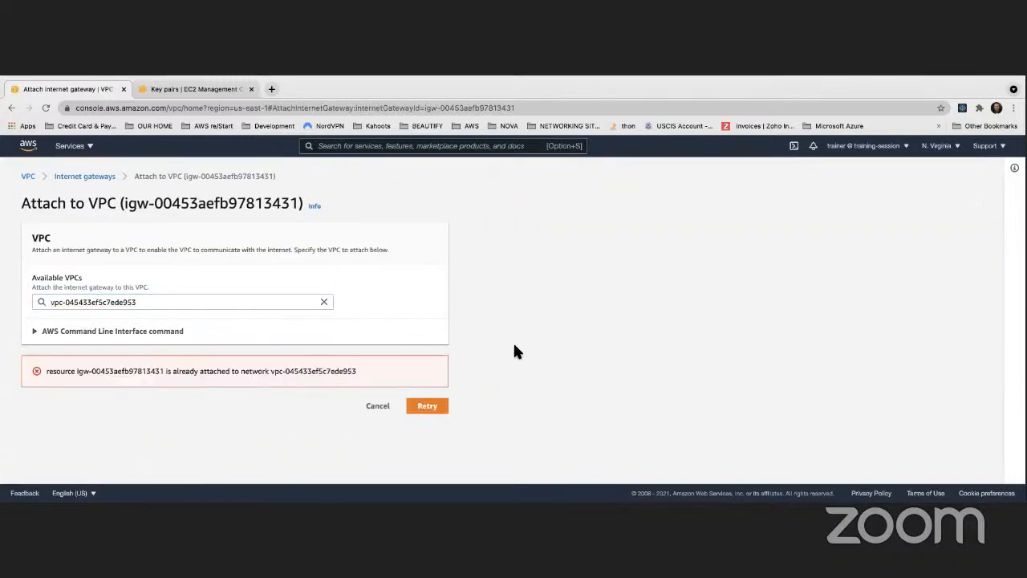
left_click(384, 408)
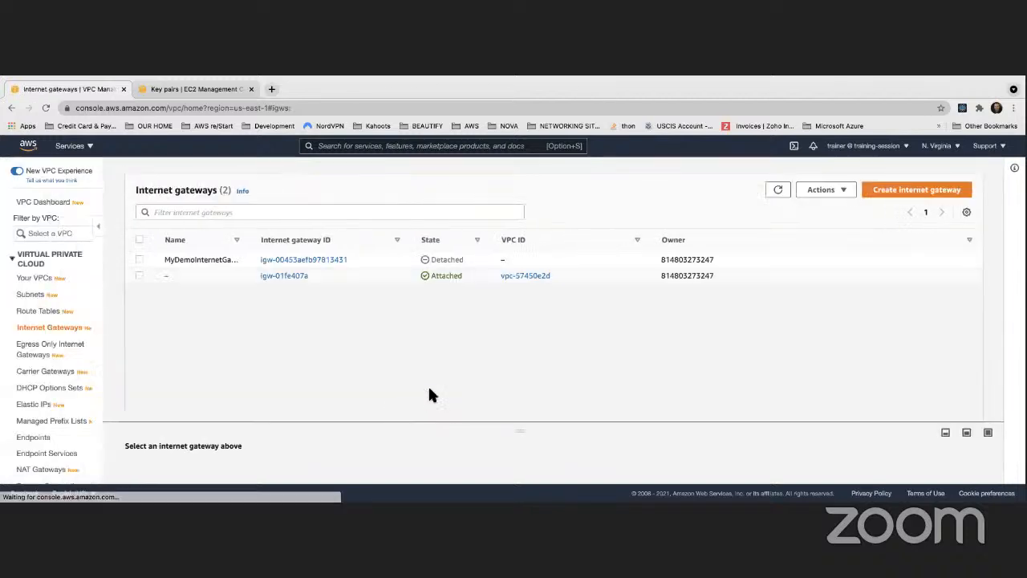
- Refresh the internet gateway list and reload the page to recheck the state of MyDemoInternetGateway
left_click(778, 190)
left_click(778, 190)
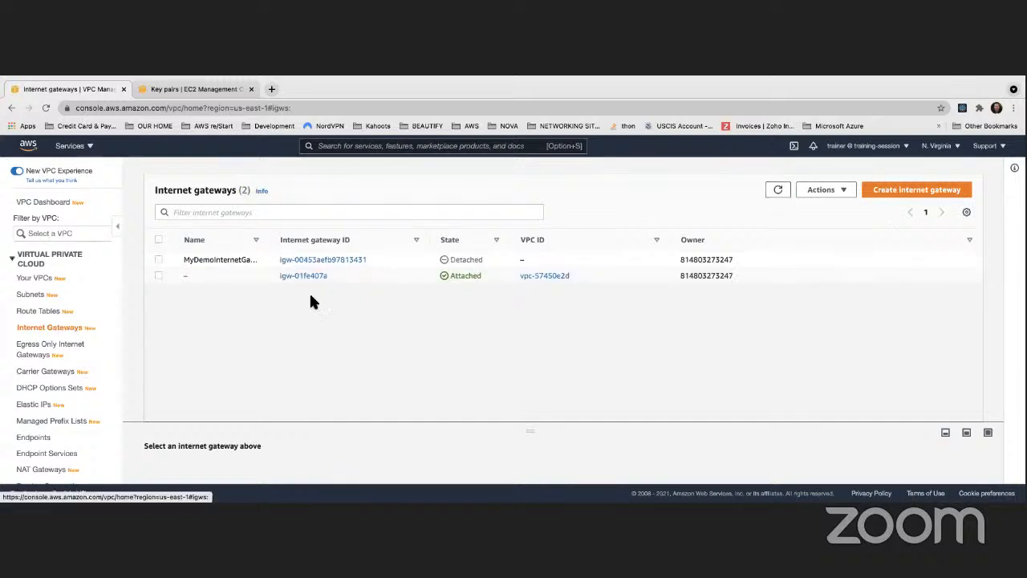
left_click(776, 193)
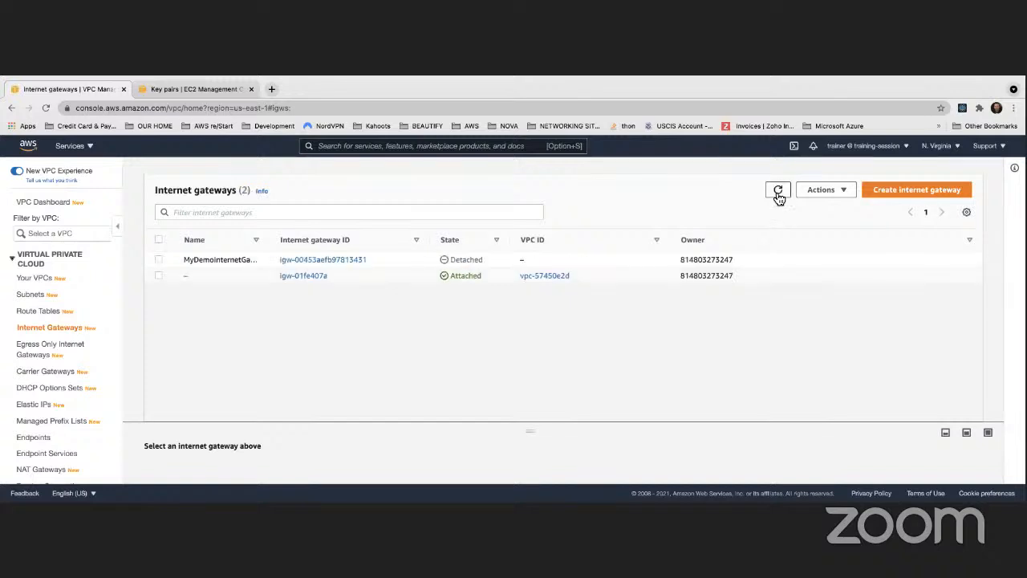
left_click(777, 193)
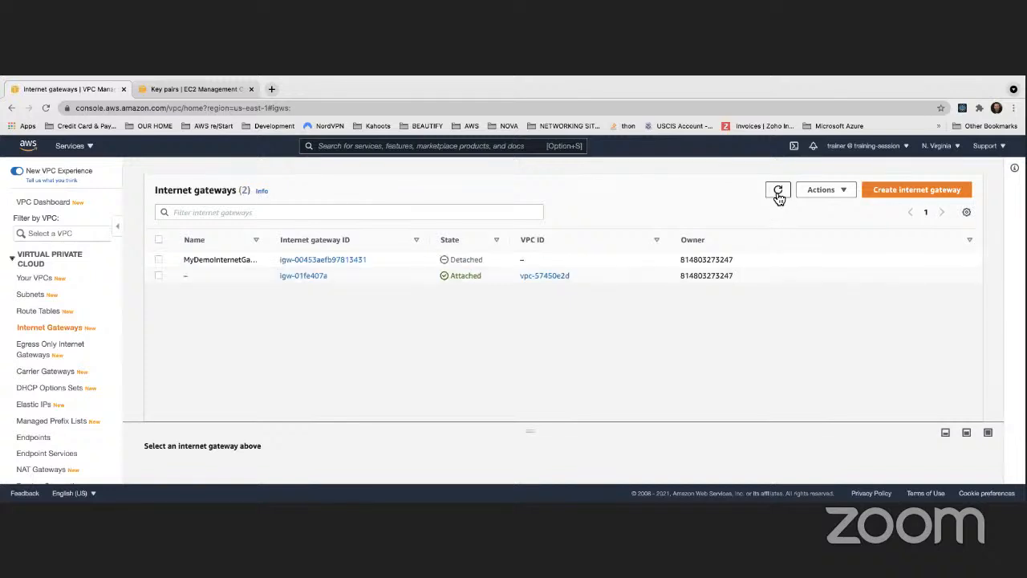
left_click(45, 108)
- Retry attaching MyDemoInternetGateway to MyDemoVPC from the reloaded list, then cancel the attachment form
left_click(397, 261)
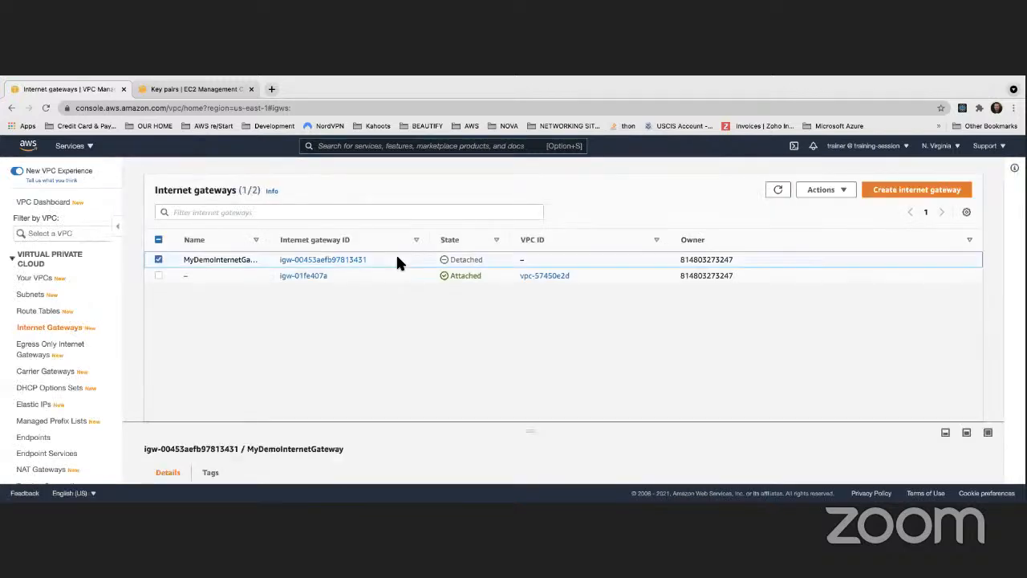
right_click(399, 263)
left_click(421, 294)
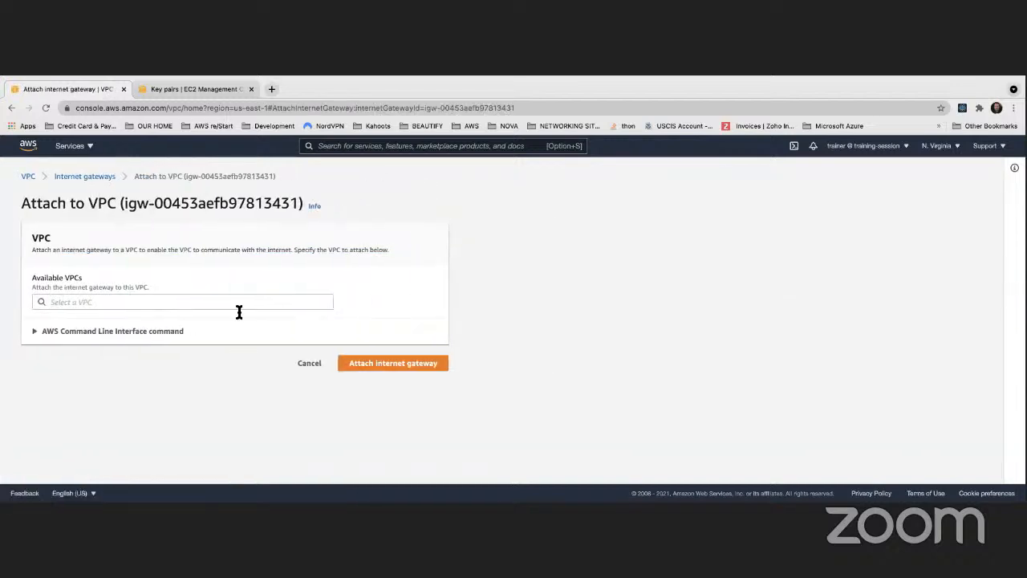
left_click(199, 304)
left_click(286, 319)
left_click(357, 362)
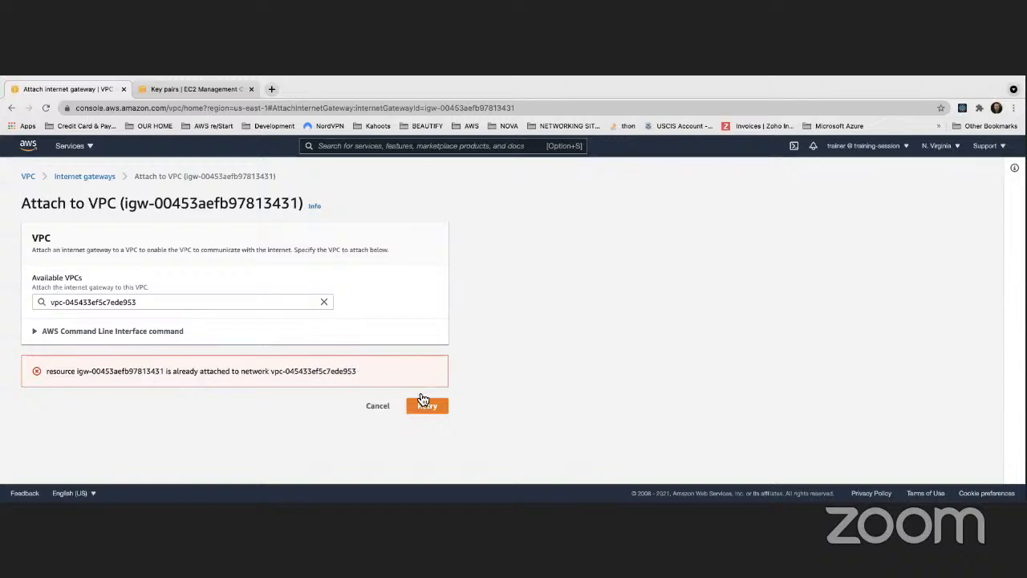
left_click(376, 406)
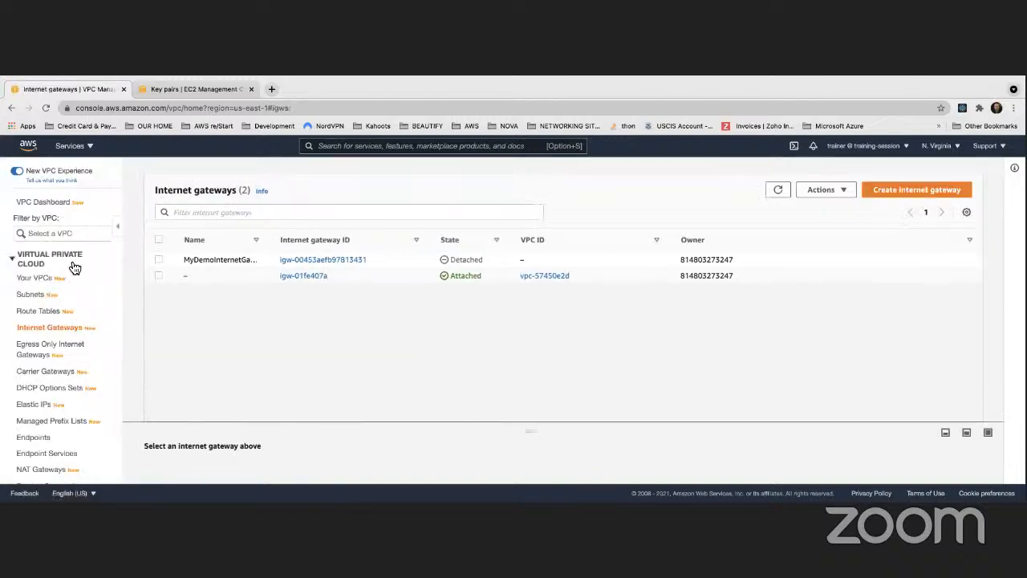
- Check MyDemoVPC in the VPC list, then return to the internet gateways and refresh their attachment states
left_click(37, 281)
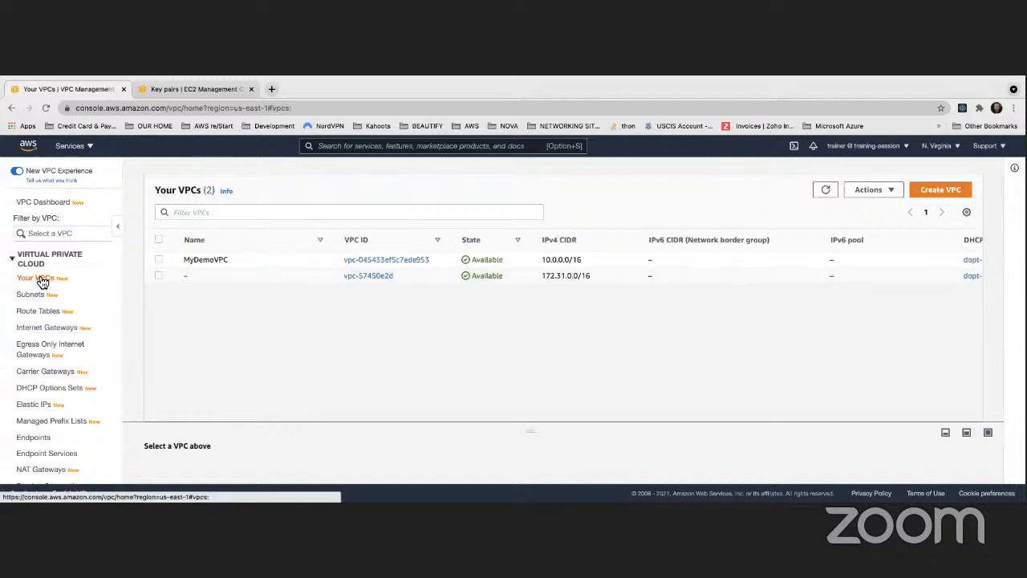
left_click(46, 329)
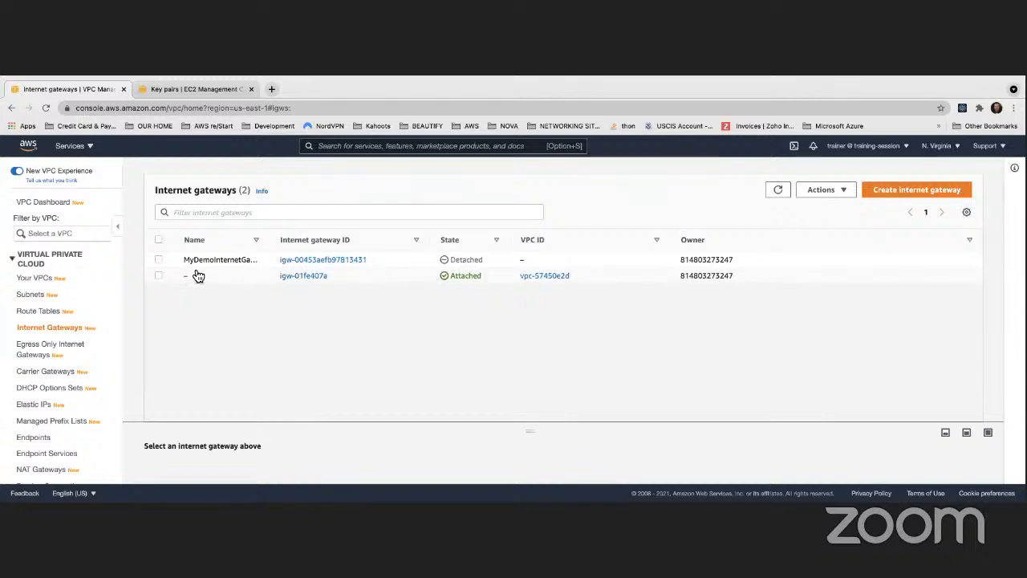
left_click(778, 194)
left_click(778, 194)
left_click(778, 194)
- Try once more to attach the selected MyDemoInternetGateway to MyDemoVPC, then cancel back to the list
left_click(200, 261)
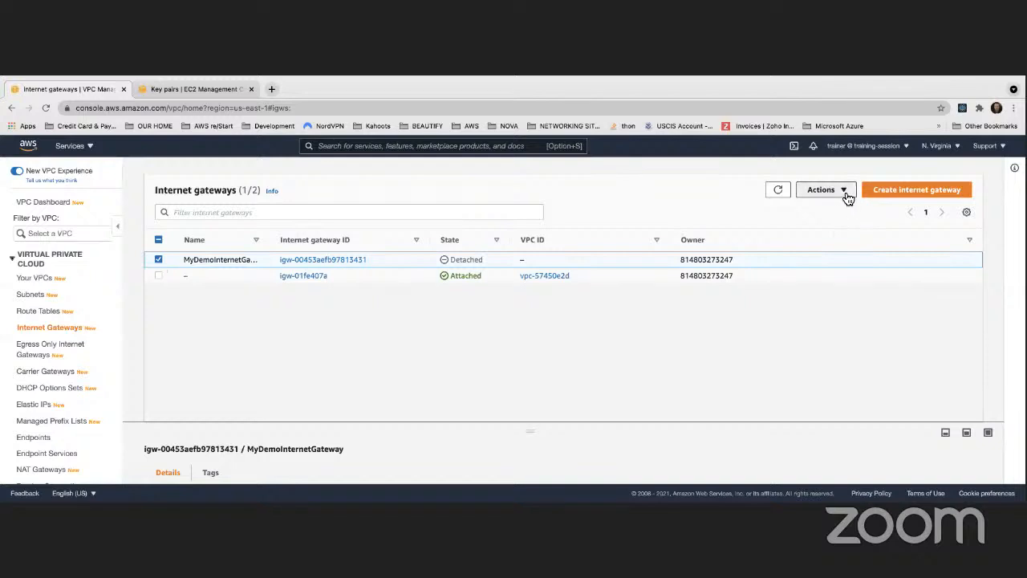
left_click(846, 192)
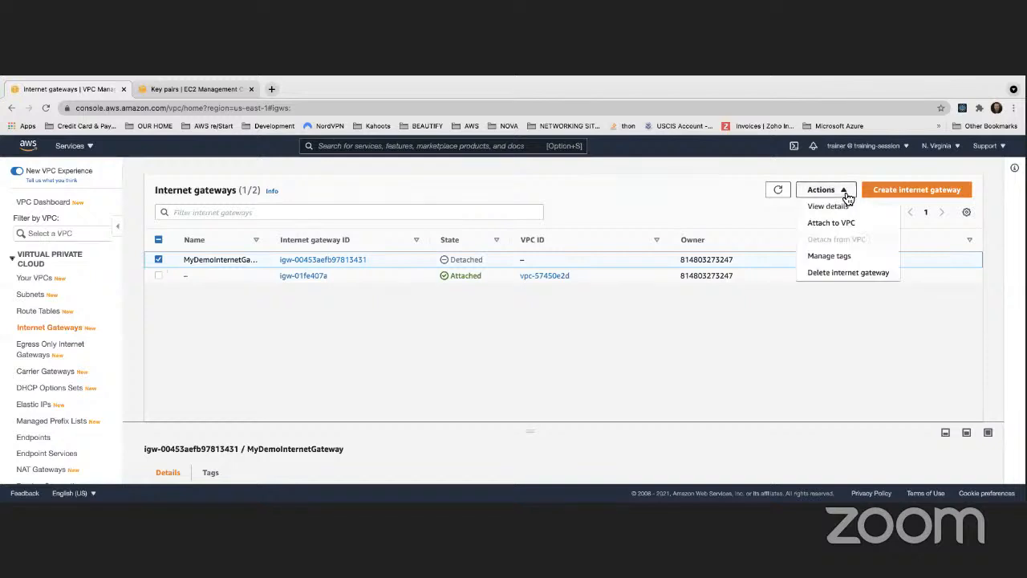
left_click(180, 265)
right_click(405, 263)
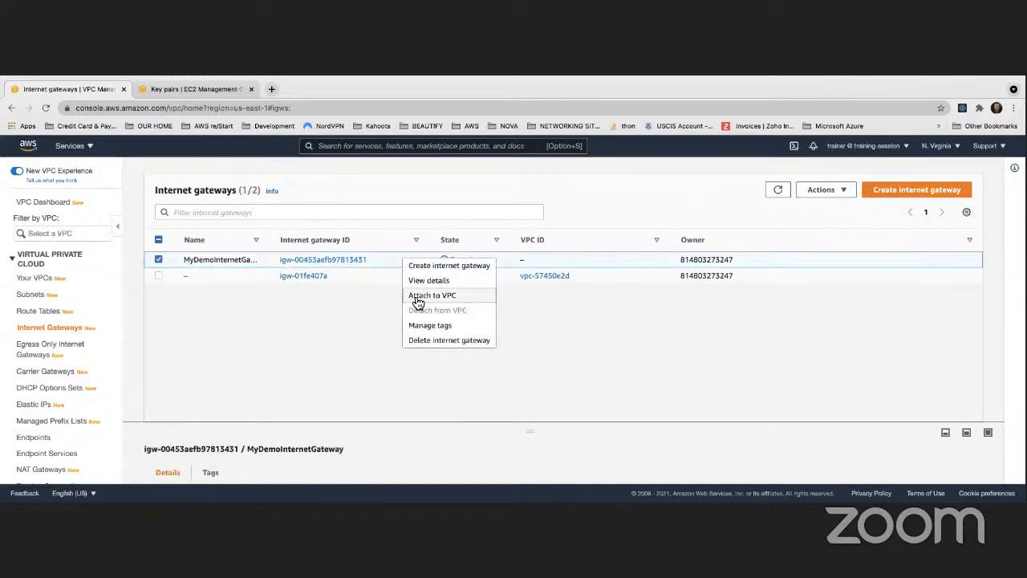
left_click(418, 297)
left_click(168, 305)
left_click(160, 318)
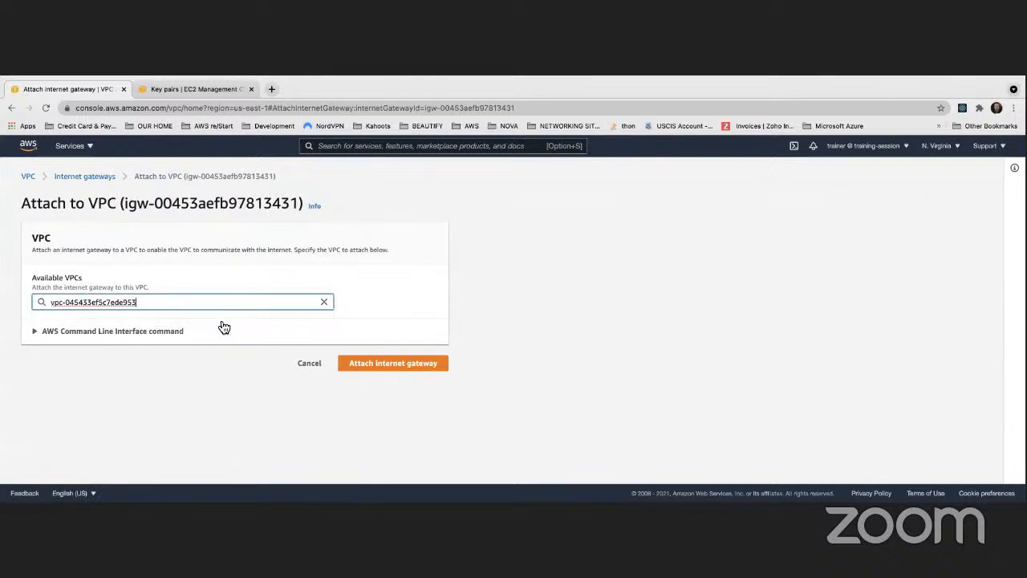
left_click(389, 366)
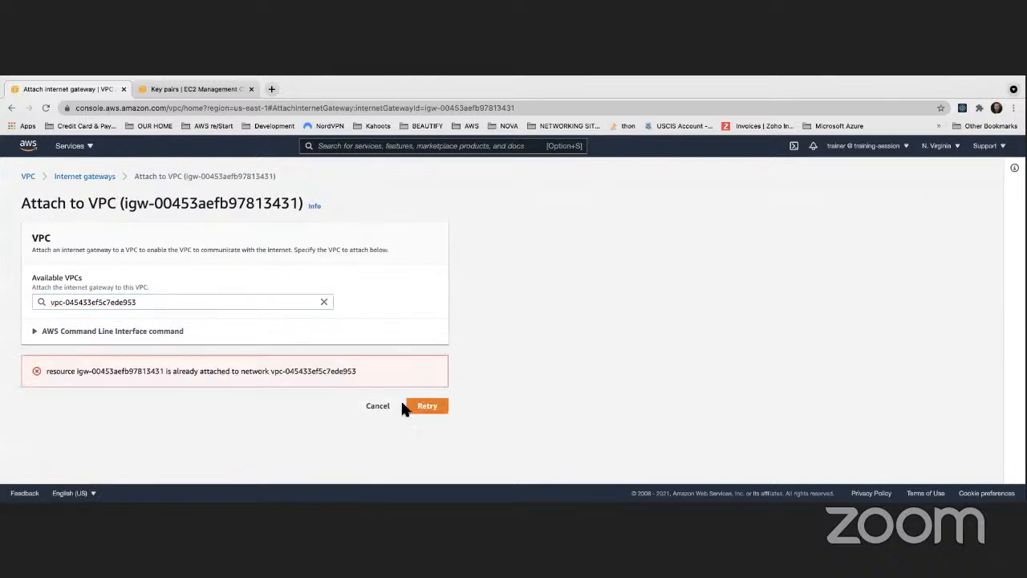
left_click(377, 405)
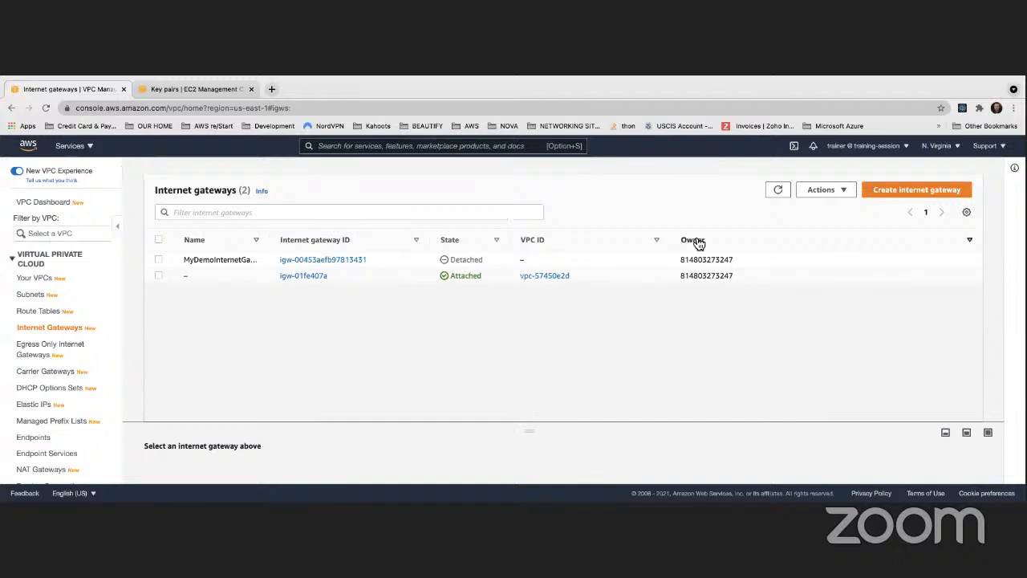
- Refresh the internet gateways and try to delete MyDemoInternetGateway, entering "delete" as the confirmation
left_click(776, 190)
right_click(418, 262)
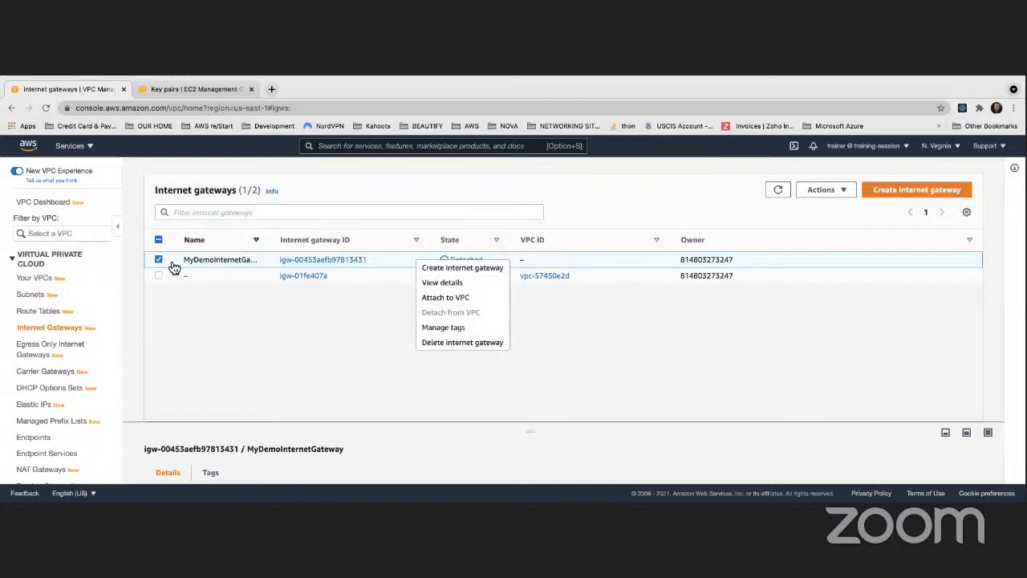
left_click(835, 190)
left_click(856, 272)
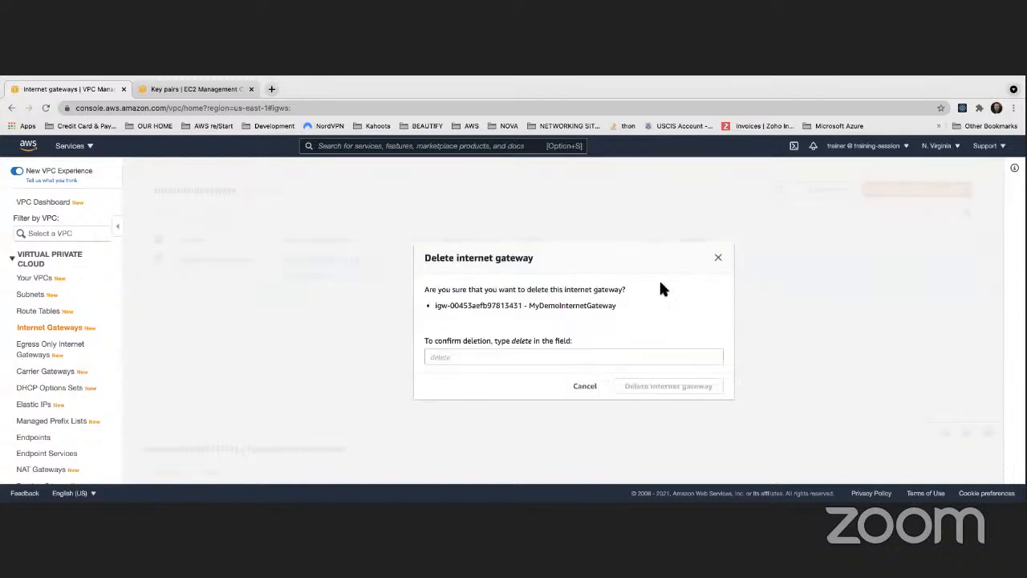
left_click(494, 357)
type("delete")
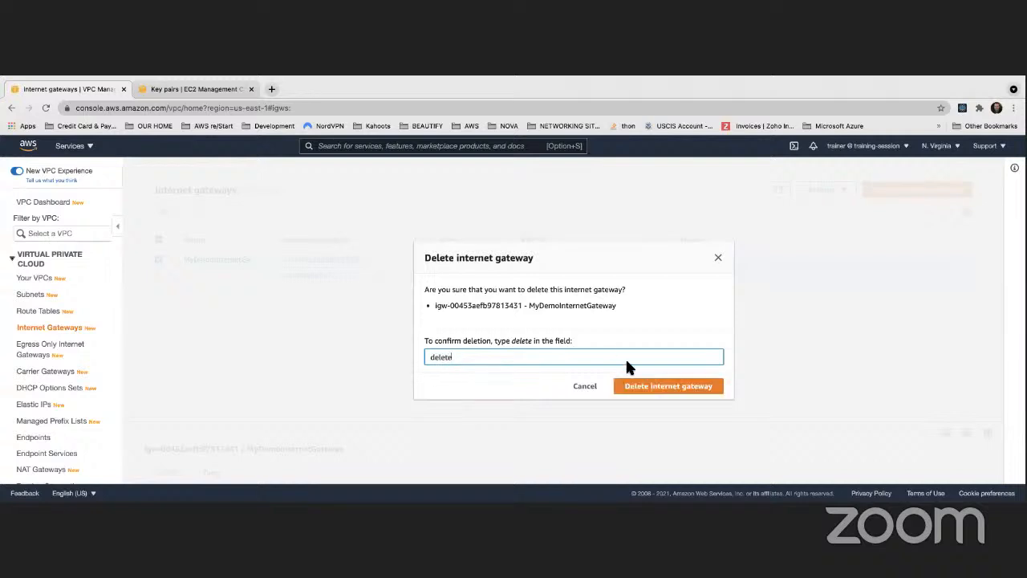
left_click(645, 386)
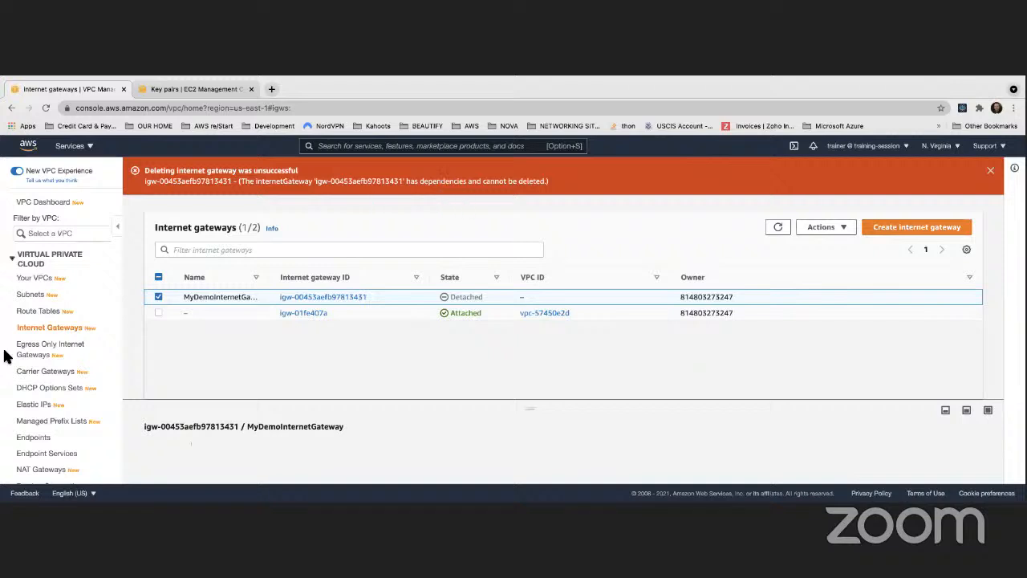
- Delete MyDemoVPC together with its internet gateway, confirming with "delete", and check the internet gateway list
left_click(36, 279)
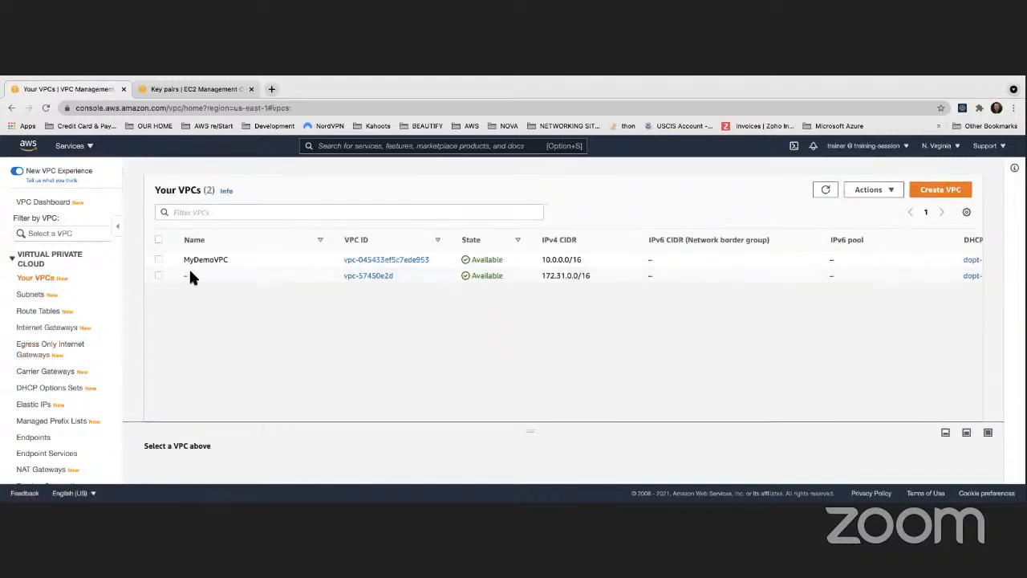
left_click(158, 260)
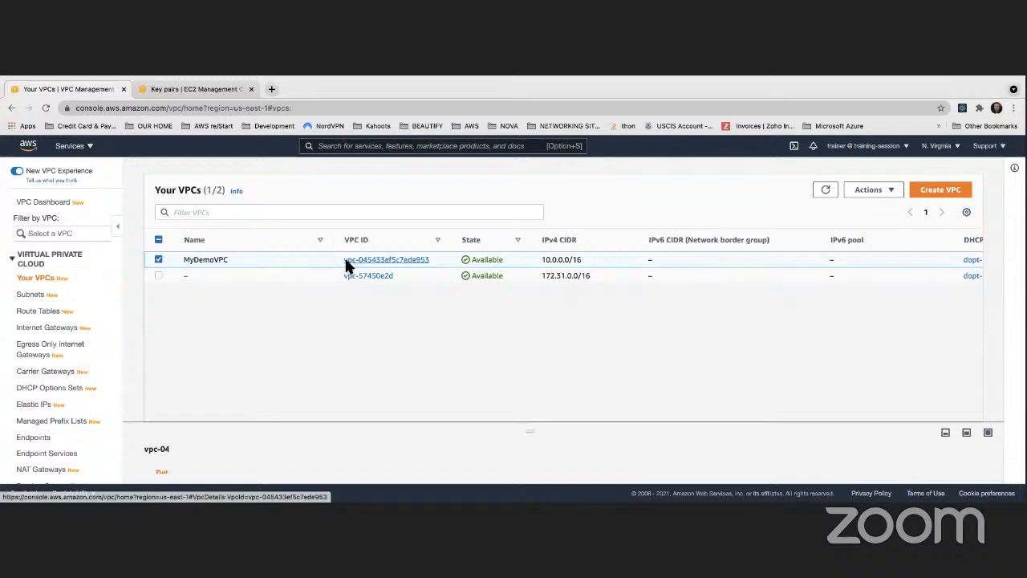
left_click(866, 192)
left_click(875, 321)
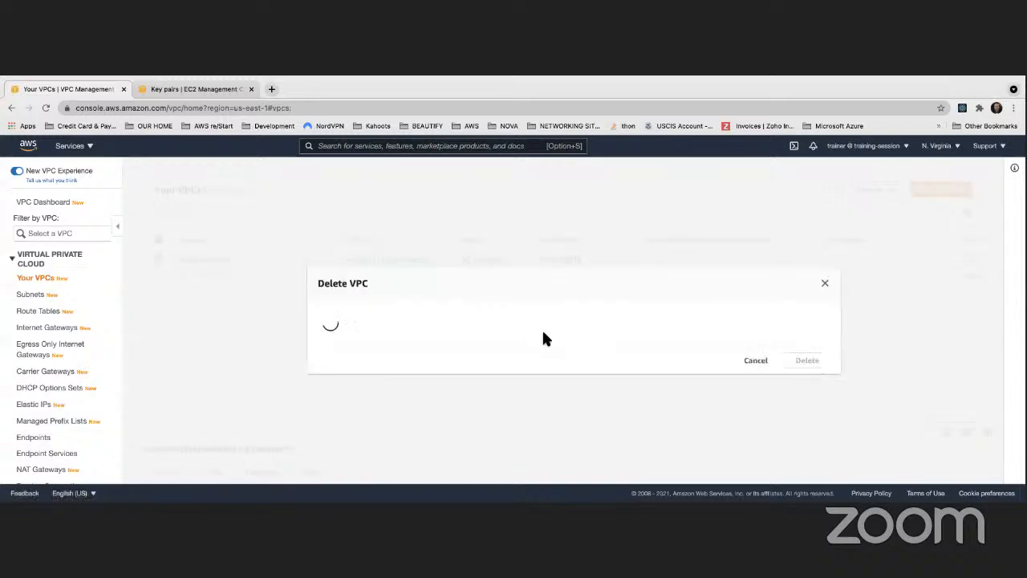
type("delete")
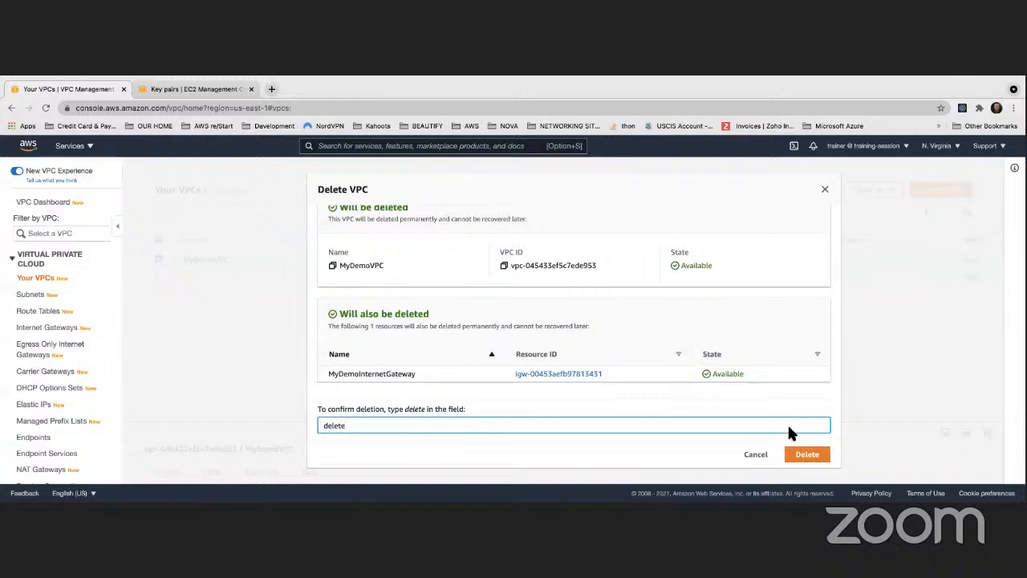
left_click(807, 454)
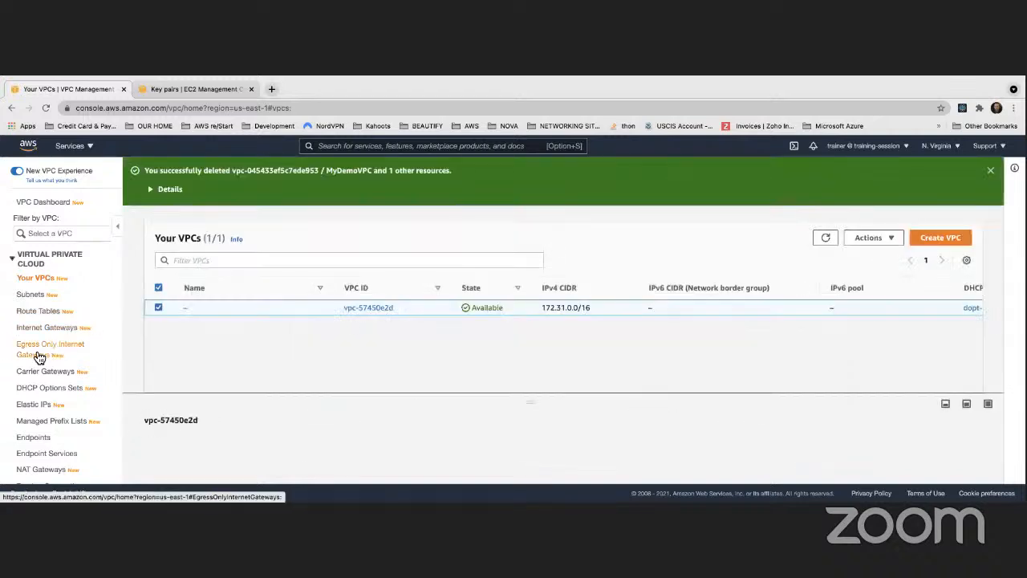
left_click(70, 334)
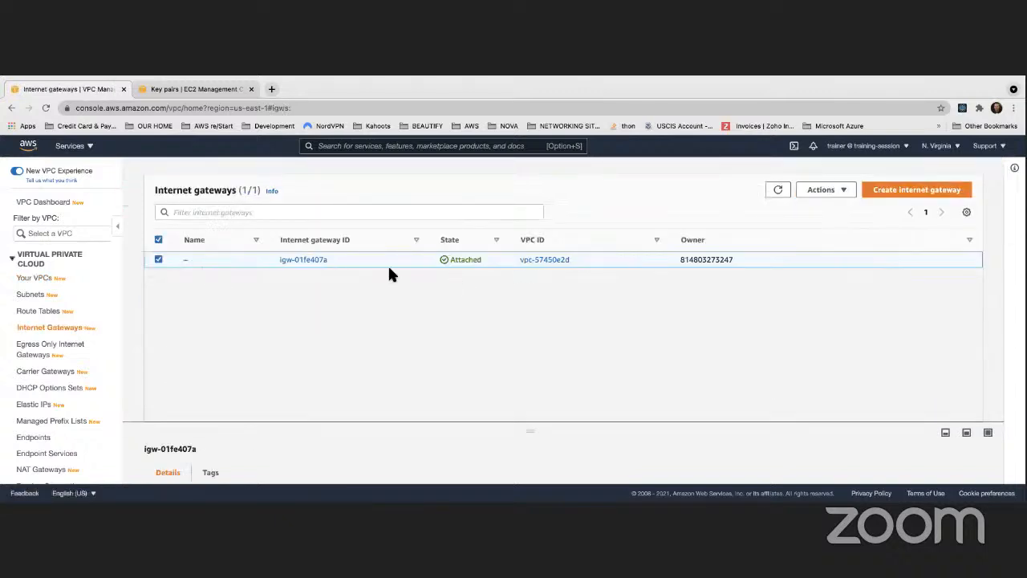
- Create a new VPC named MyDemoVPC with the IPv4 CIDR block 10.0.0.0/16 and no IPv6 block
left_click(33, 278)
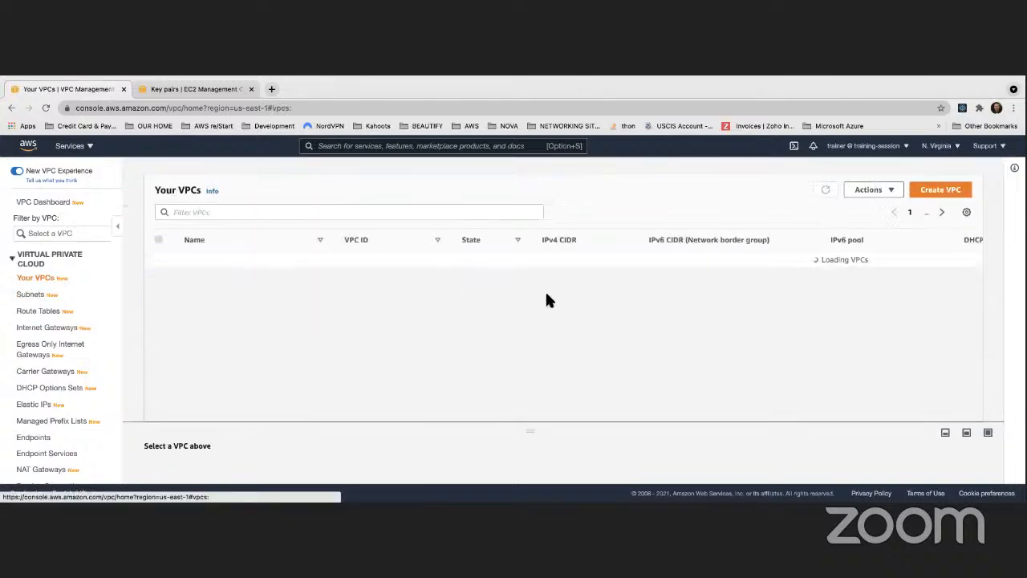
left_click(931, 198)
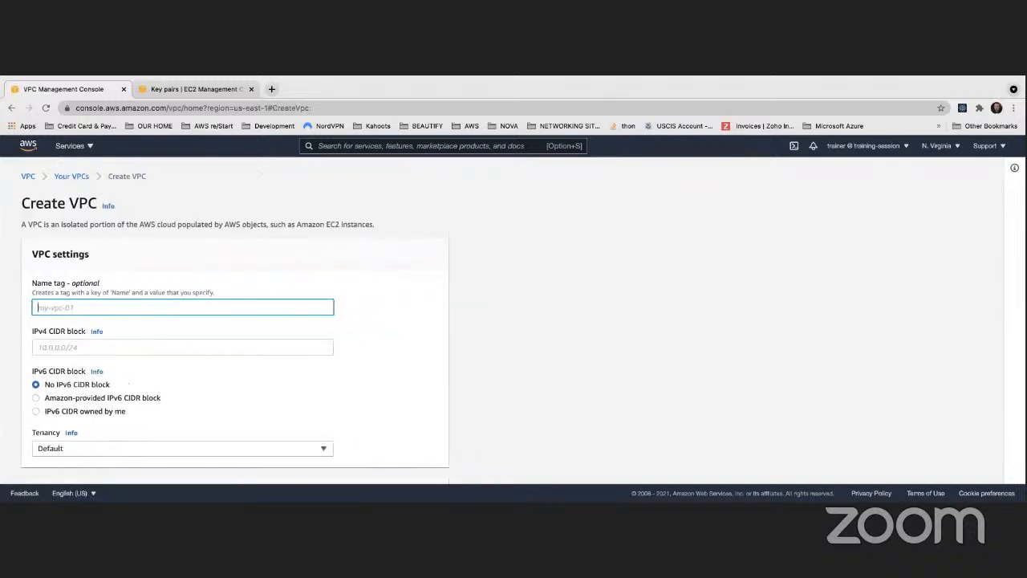
type("MyDemoVPC")
left_click(133, 344)
type("10.0.0.0/16")
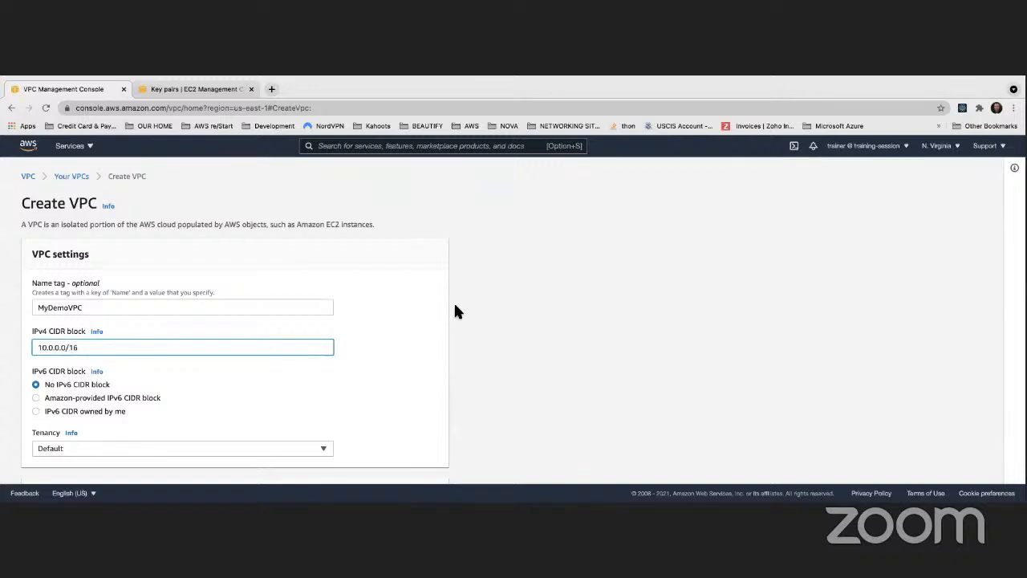
left_click(455, 311)
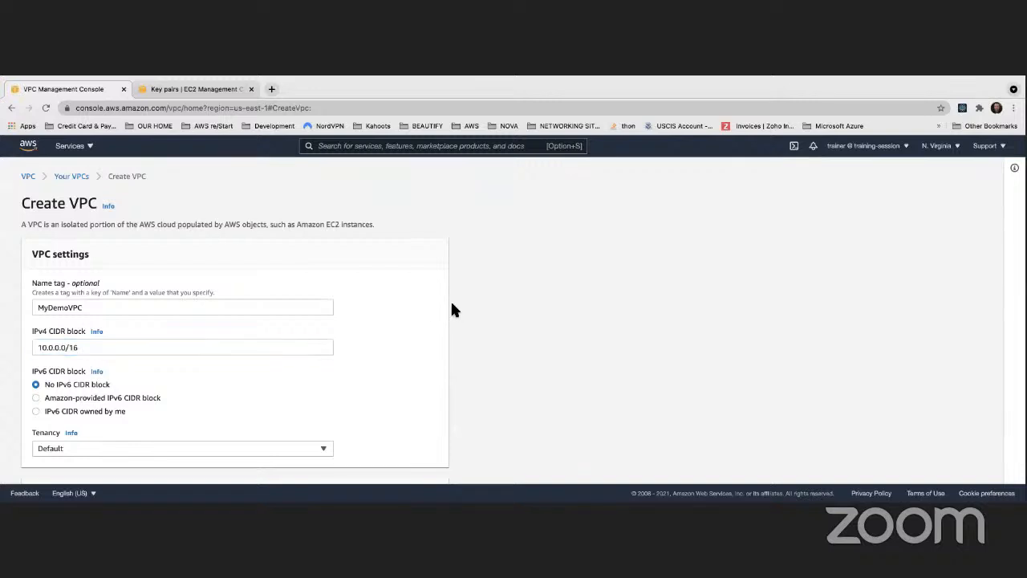
scroll(314, 302, "down", 3)
left_click(406, 467)
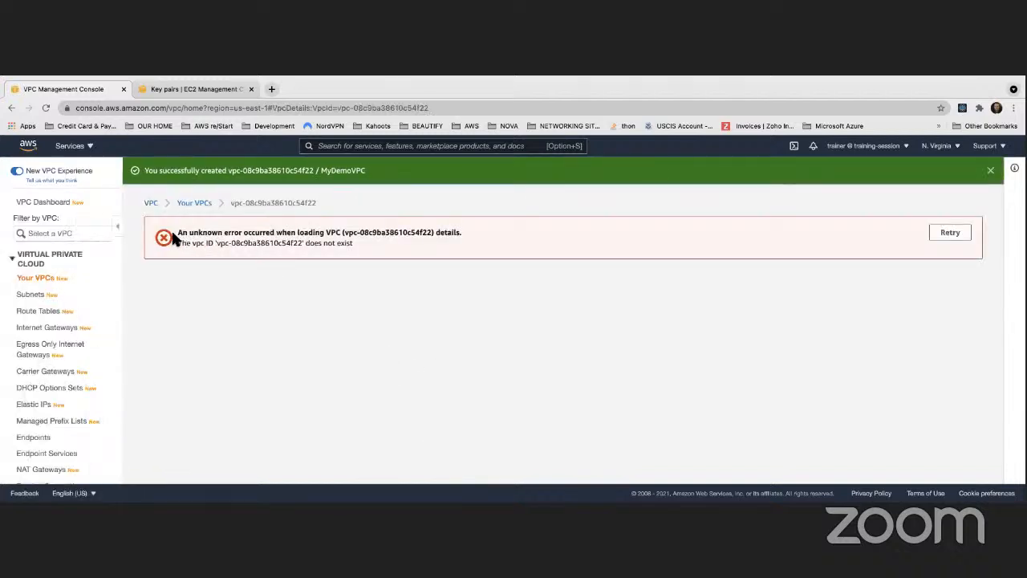
- Check the new MyDemoVPC in the VPC list and refresh the list
left_click_drag(178, 243, 233, 243)
left_click(39, 277)
left_click(170, 303)
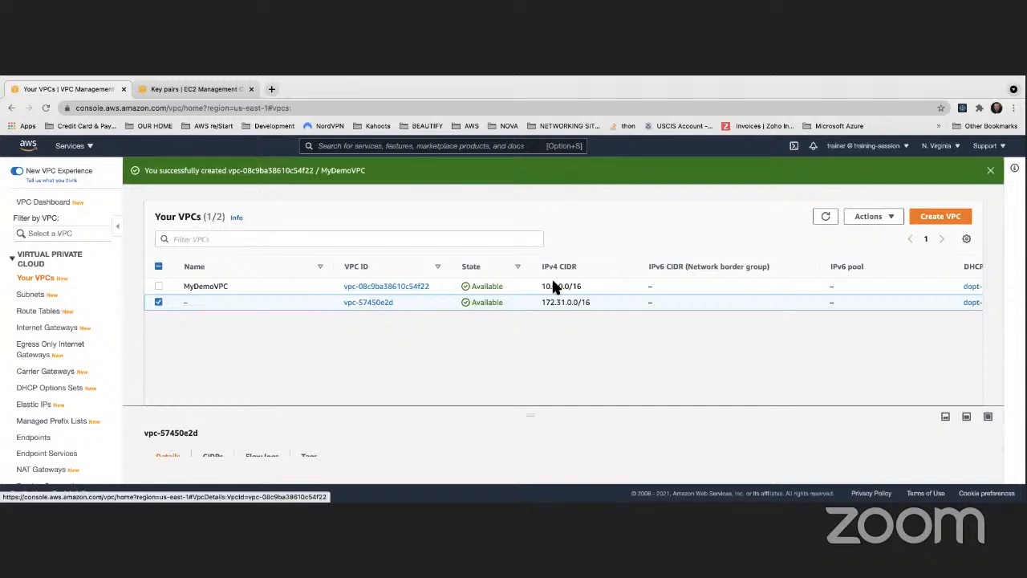
left_click(826, 217)
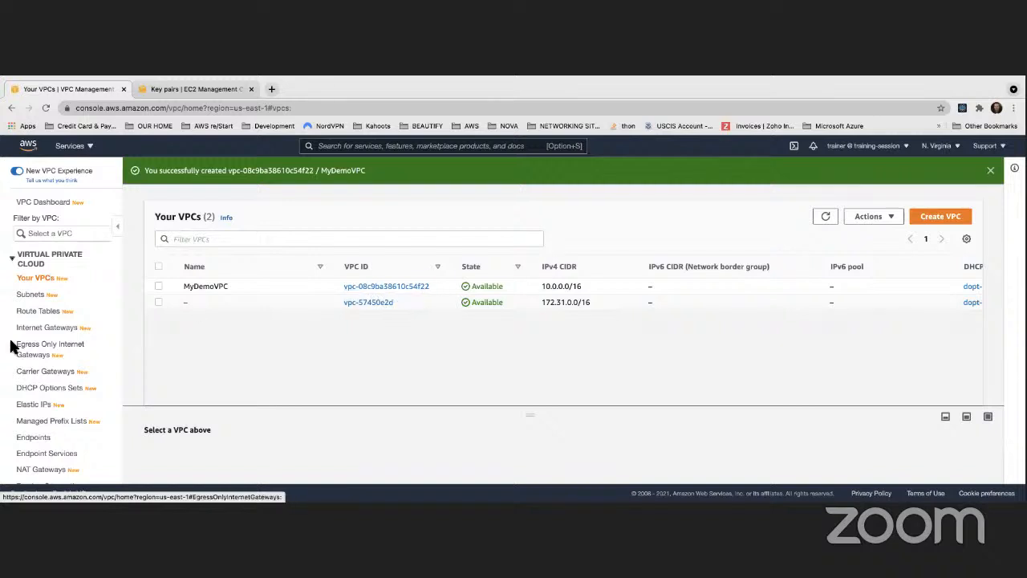
- Create a new internet gateway with the name tag MyDemoInternetGateway
left_click(56, 327)
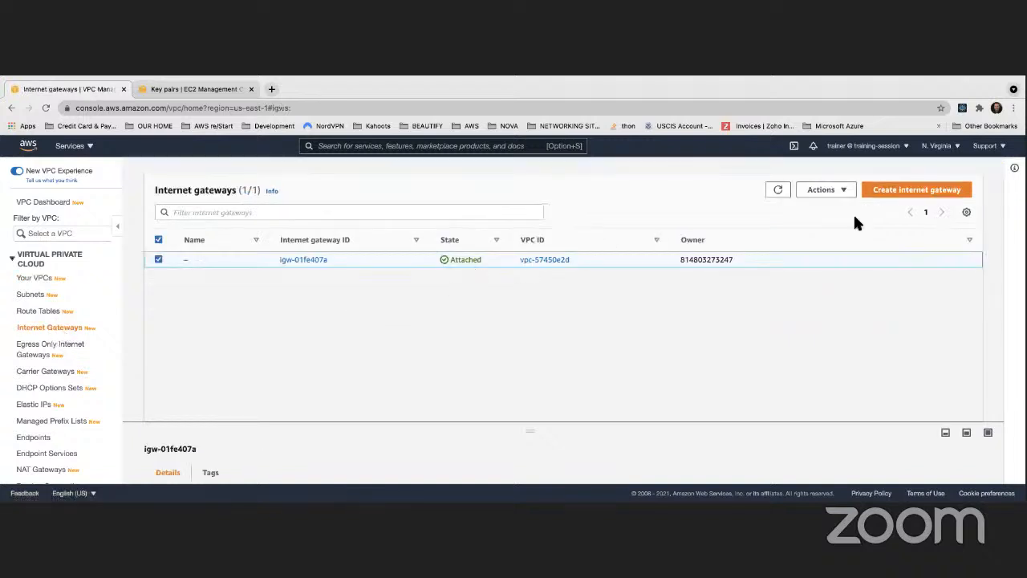
left_click(892, 192)
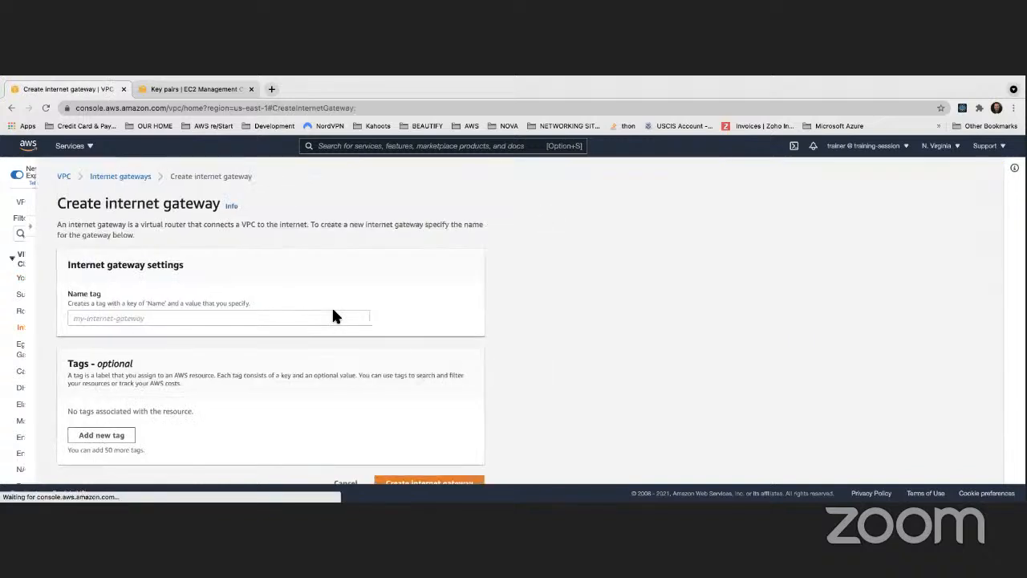
left_click(135, 318)
type("MyDEM")
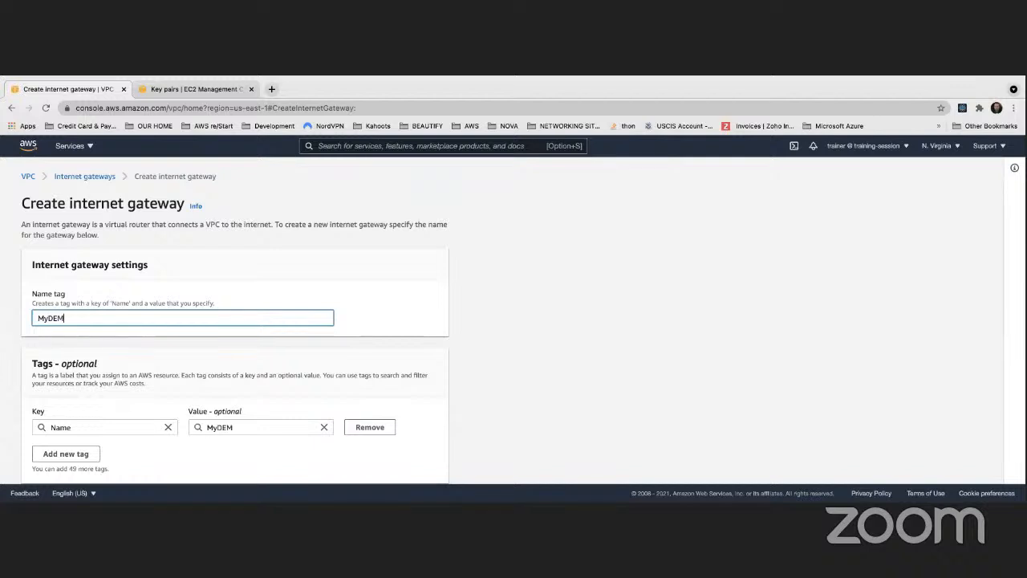
key("BackSpace")
key("BackSpace")
type("emoInternetGa")
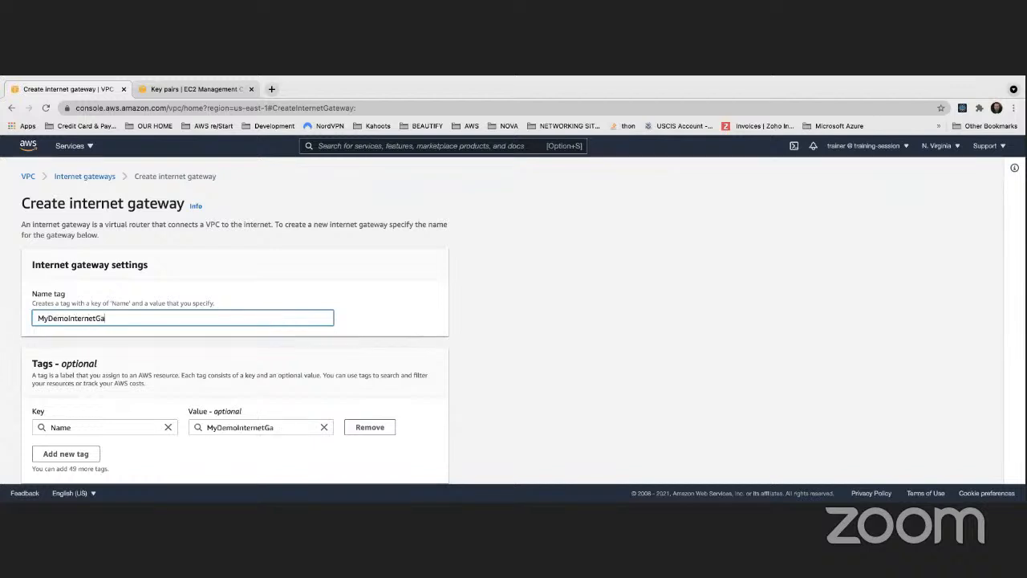
type("teway")
scroll(151, 309, "down", 1)
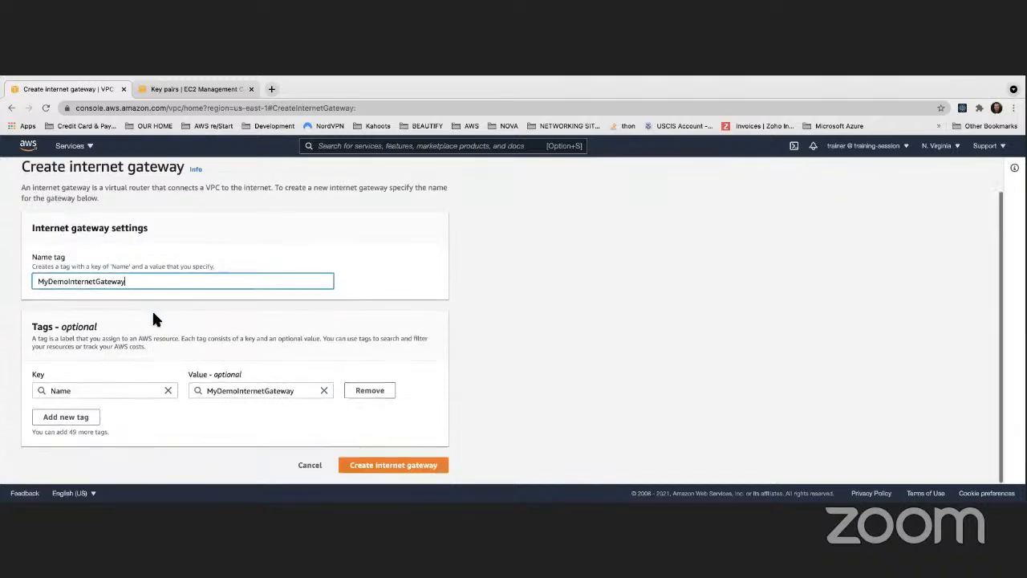
left_click(392, 466)
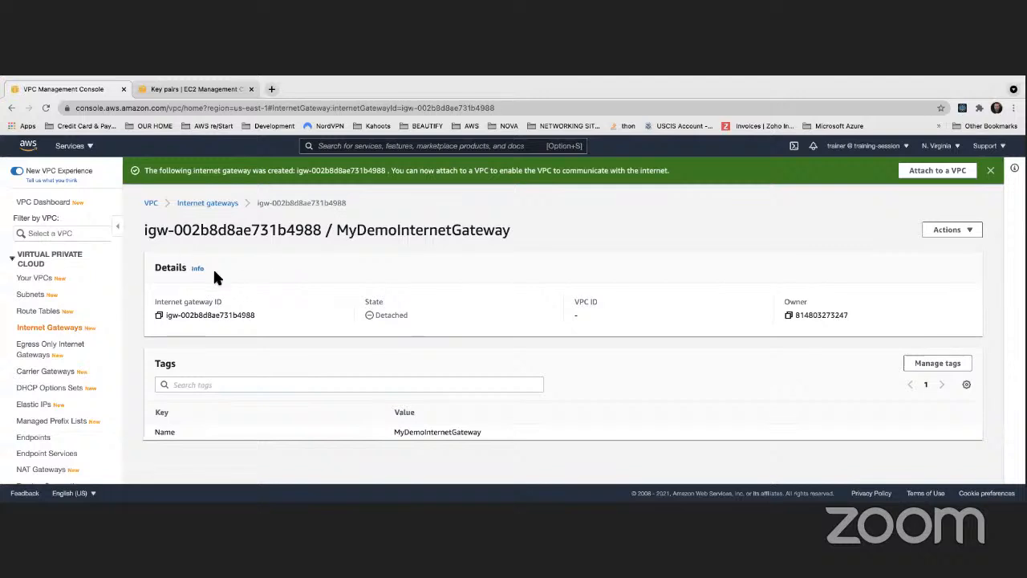
- Attach the new MyDemoInternetGateway to MyDemoVPC and check its state in the gateway details
left_click(965, 231)
left_click(933, 246)
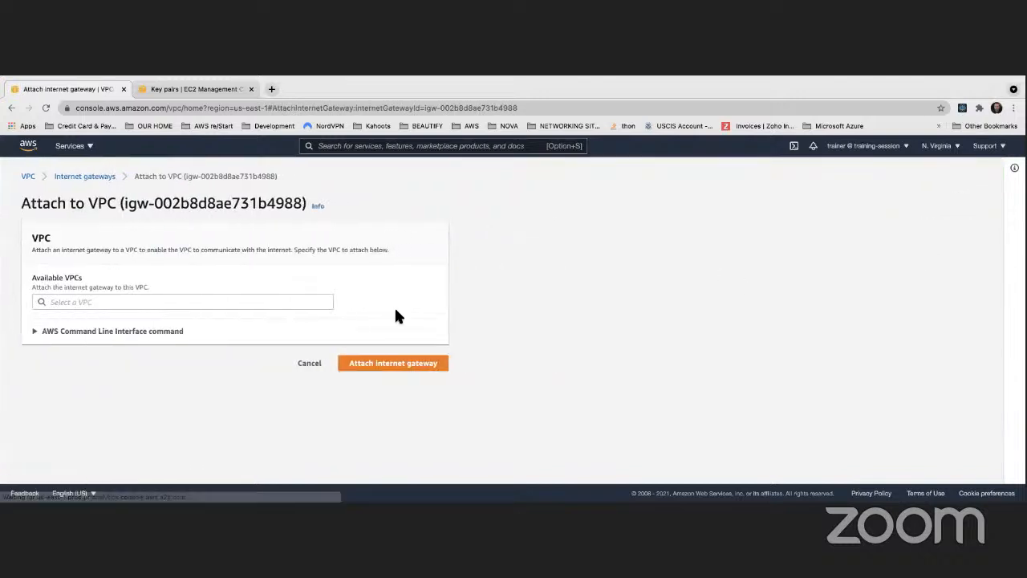
left_click(251, 302)
left_click(248, 314)
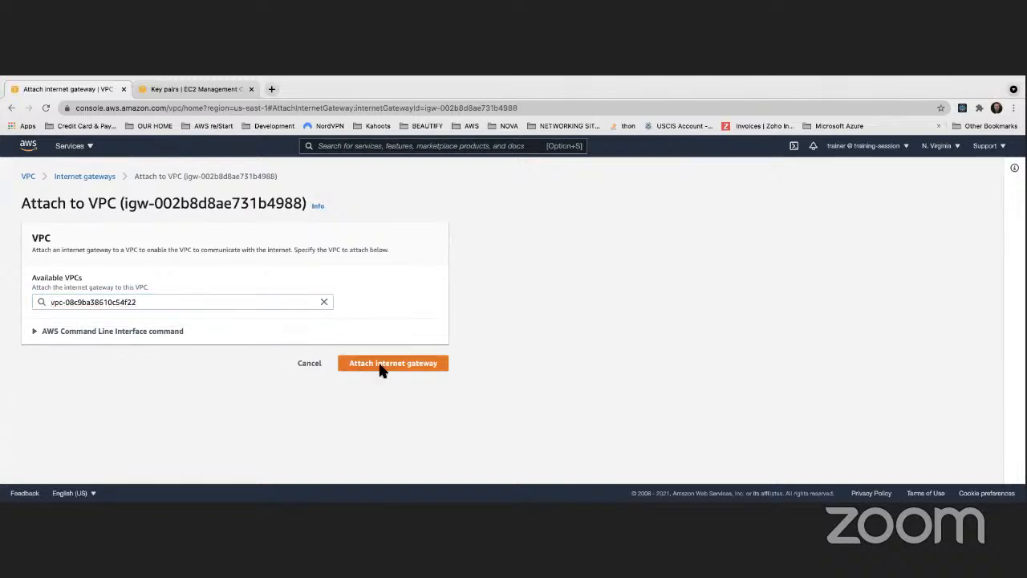
left_click(440, 365)
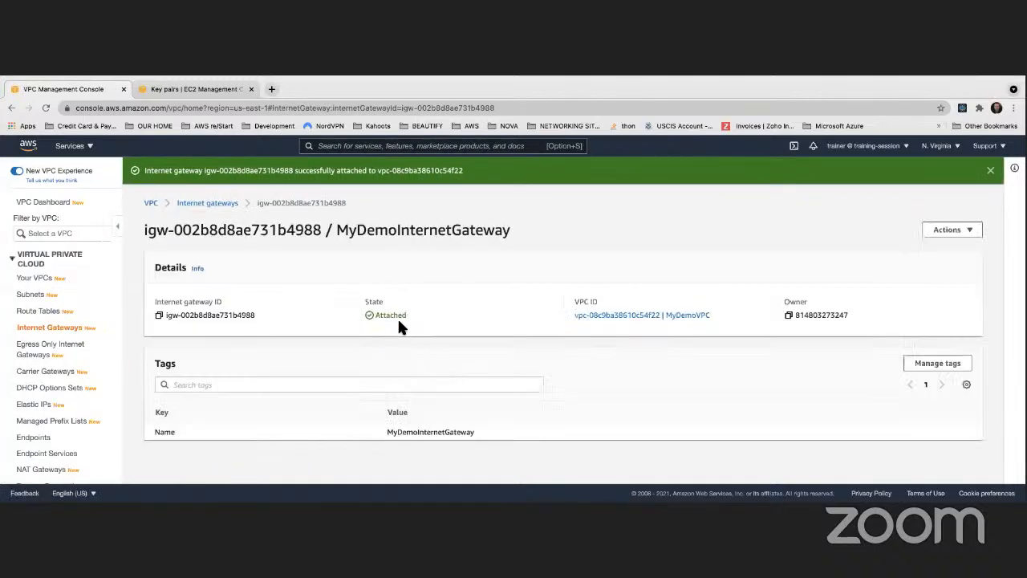
left_click_drag(370, 314, 430, 316)
- Review the VPC list and the internet gateway list, refreshing the gateways to check their states and attached VPCs
left_click(46, 279)
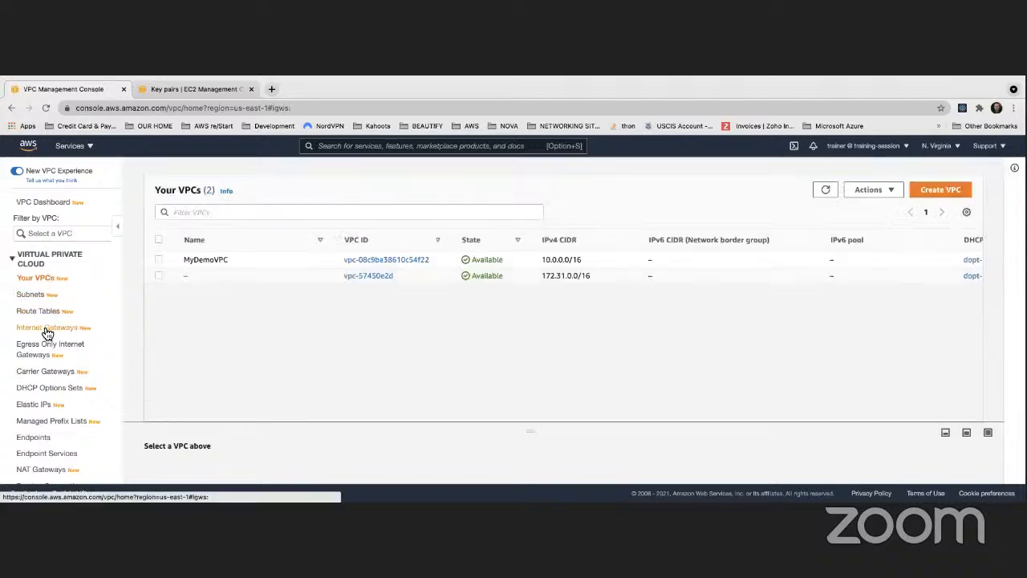
left_click(47, 328)
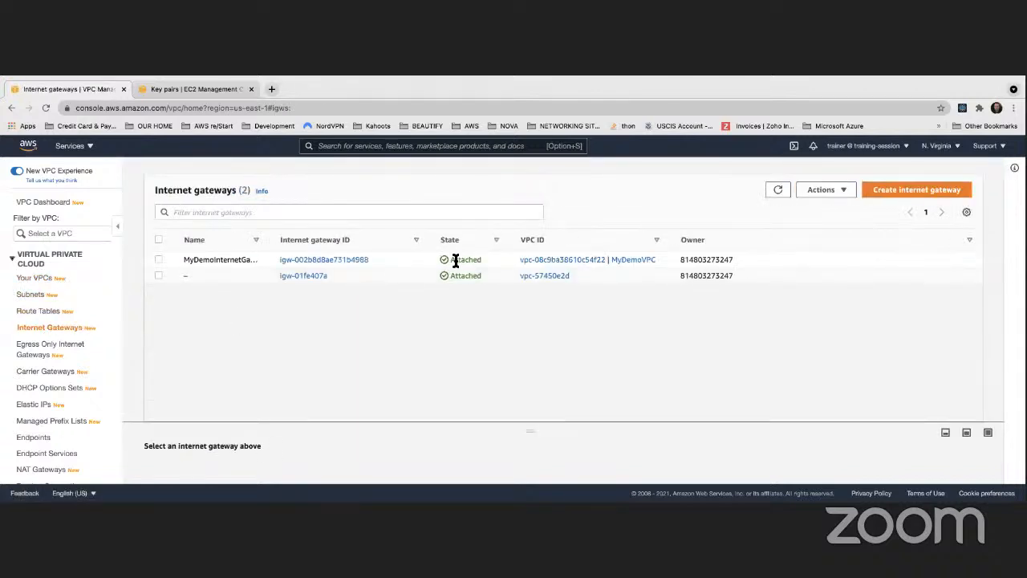
left_click_drag(674, 238, 717, 236)
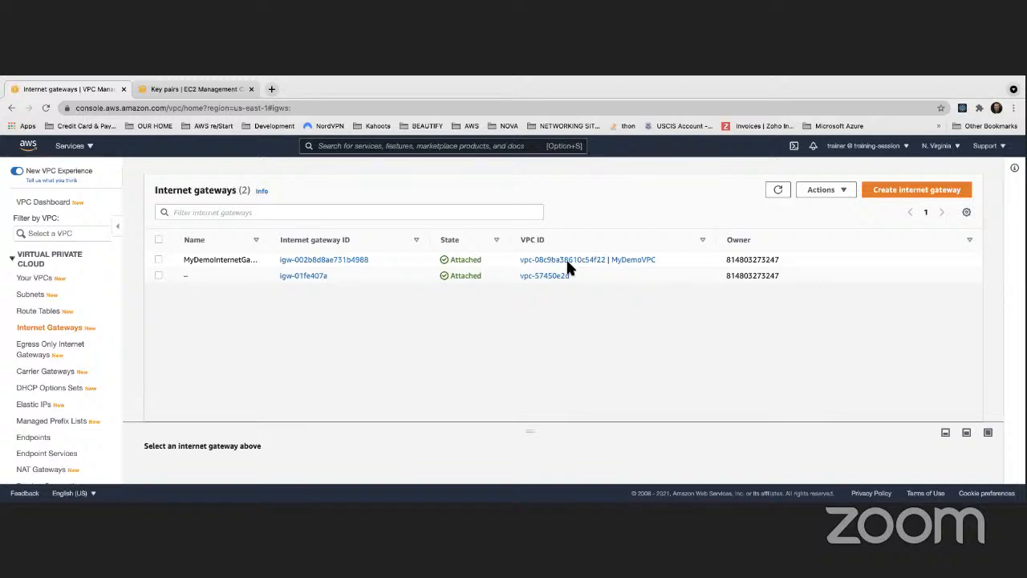
left_click(771, 192)
left_click(34, 278)
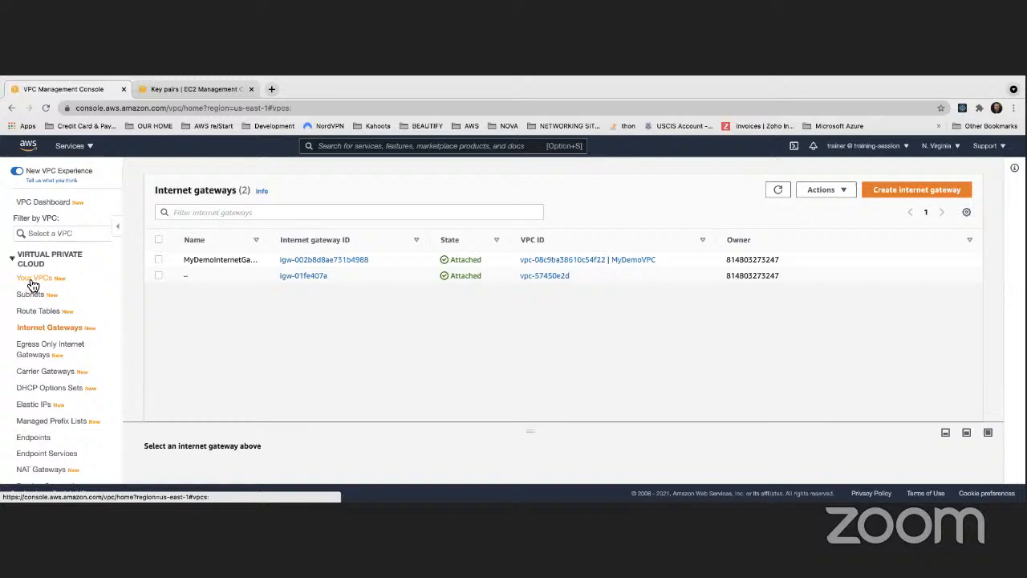
left_click(46, 329)
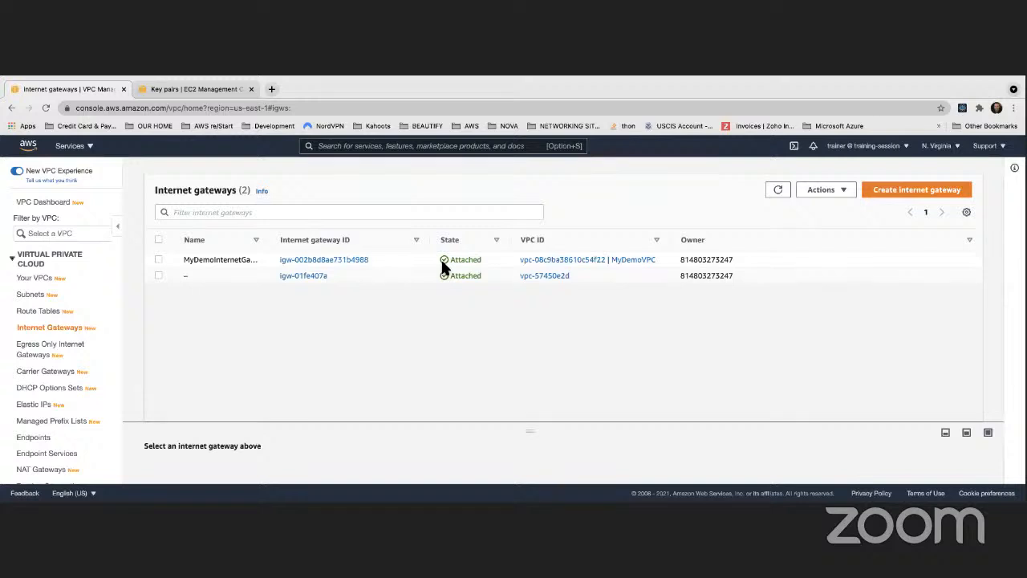
- Start creating a new subnet from the subnet list and choose MyDemoVPC as its VPC
left_click(32, 293)
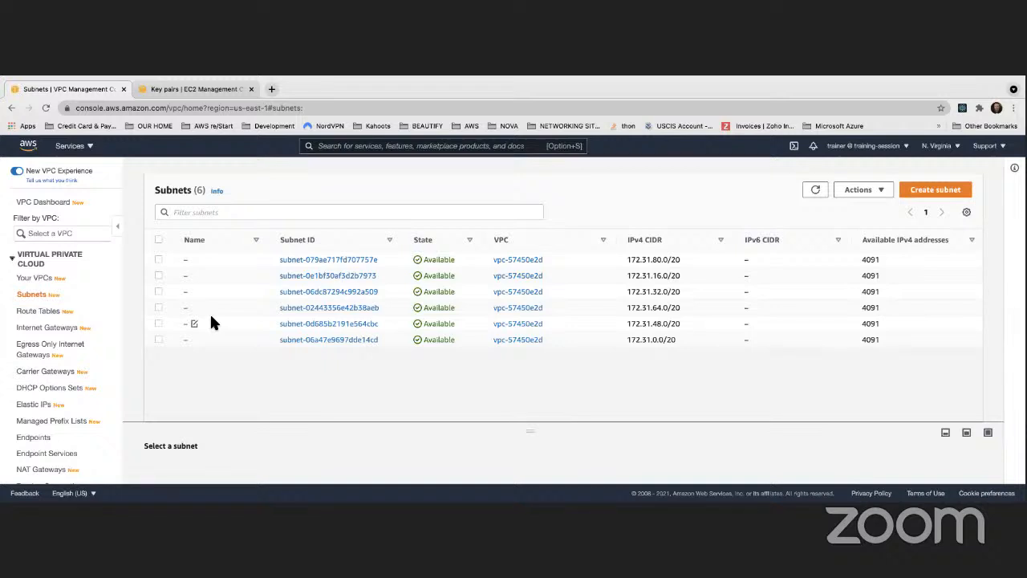
scroll(414, 266, "right", 1)
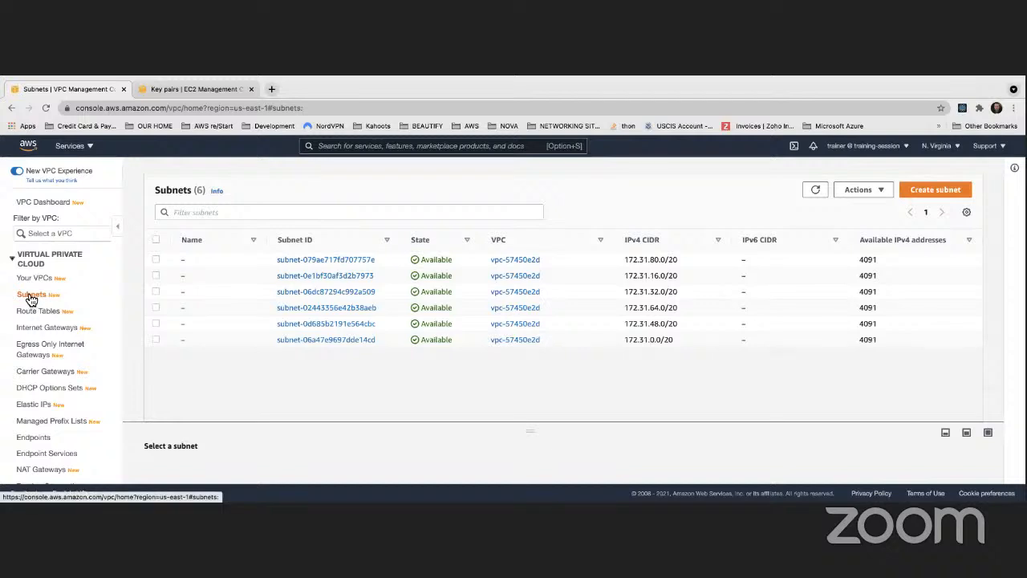
left_click(930, 196)
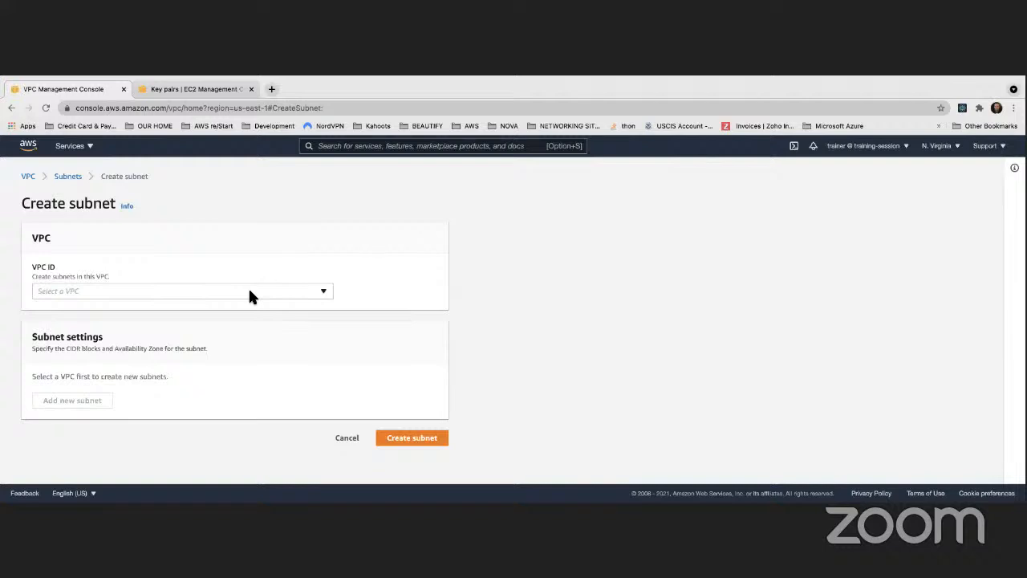
left_click(249, 292)
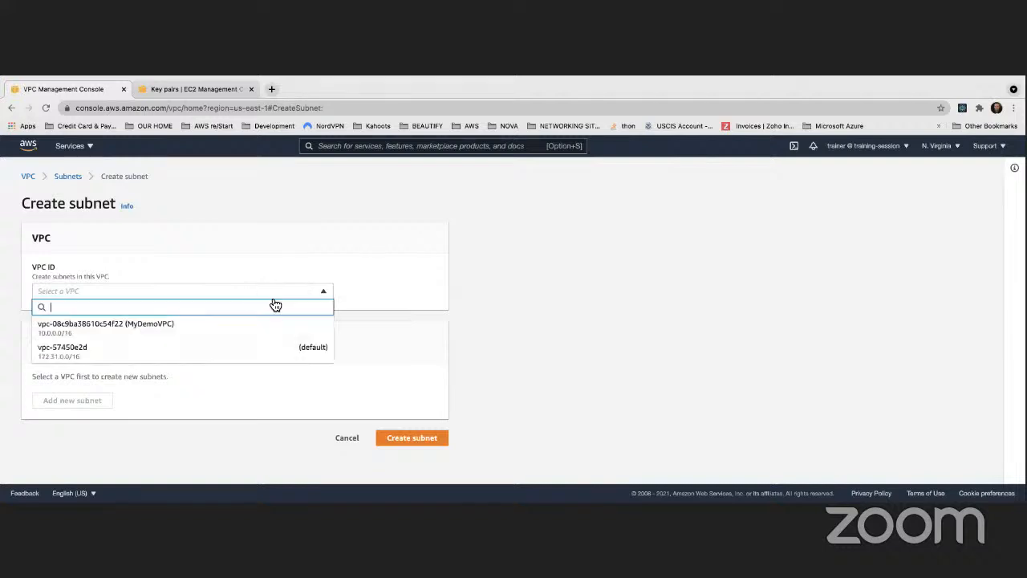
left_click(91, 327)
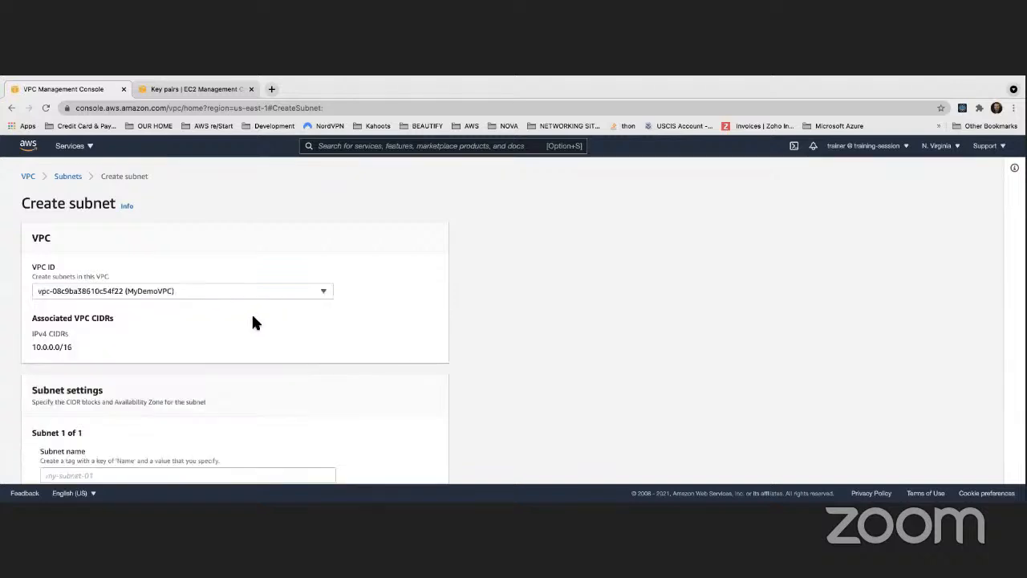
- Name the first subnet Public Subnet 1
scroll(251, 321, "down", 3)
left_click(100, 334)
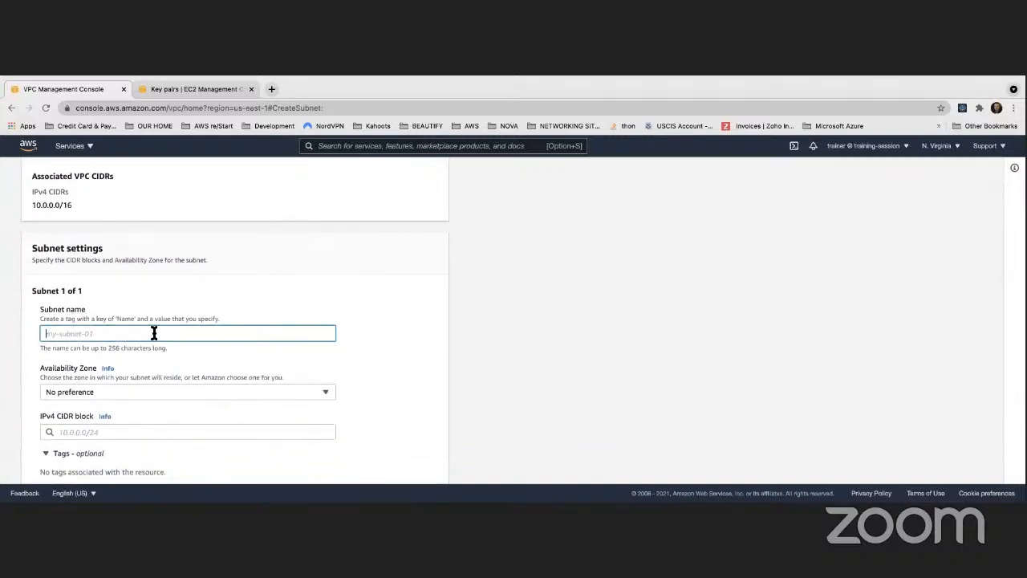
type("Publi")
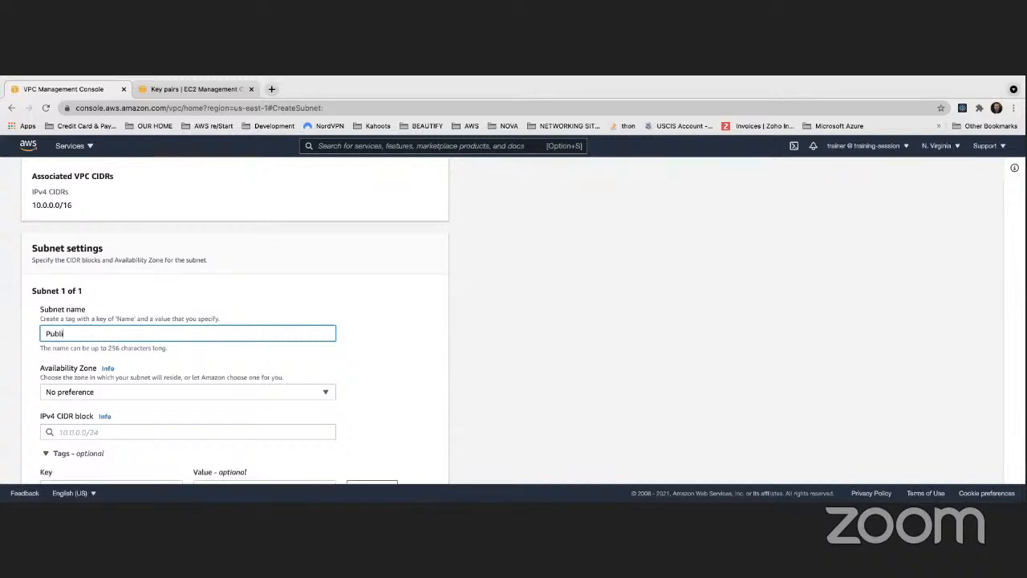
type("c Subnet 1")
left_click(543, 279)
scroll(479, 269, "down", 1)
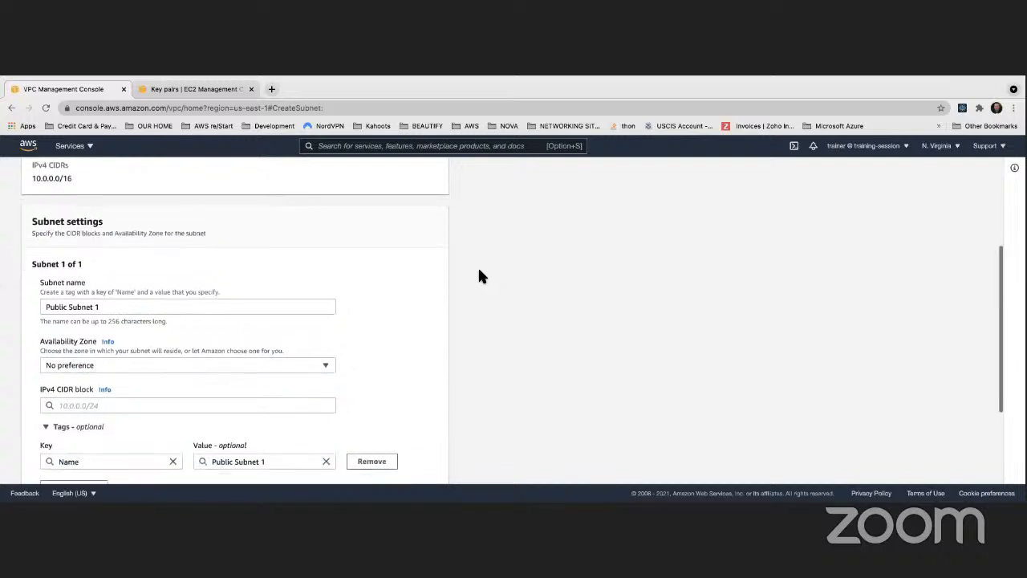
scroll(479, 275, "up", 2)
scroll(479, 276, "down", 3)
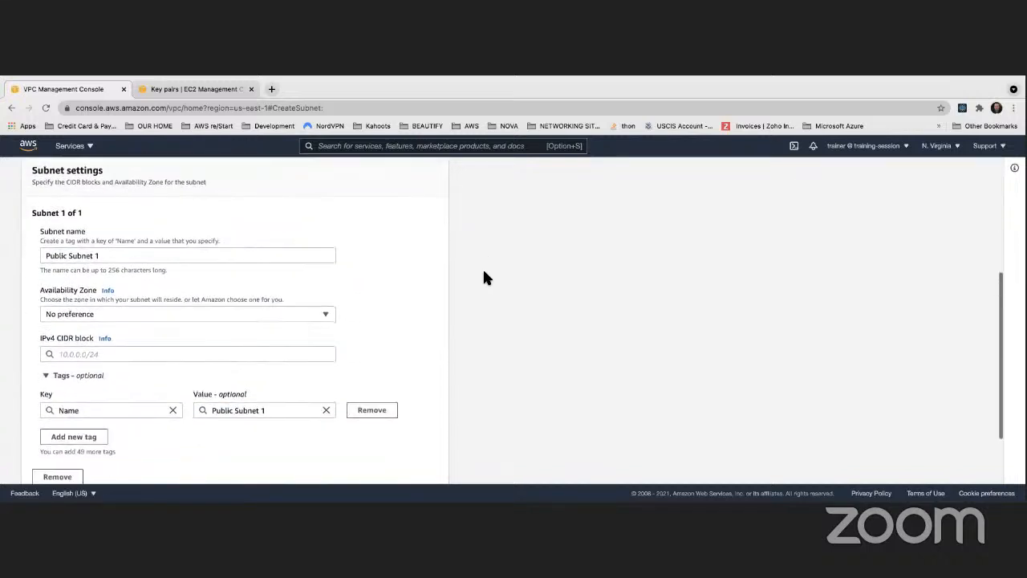
- Set the IPv4 CIDR block of Public Subnet 1 to 10.0.0.0/24
left_click(136, 351)
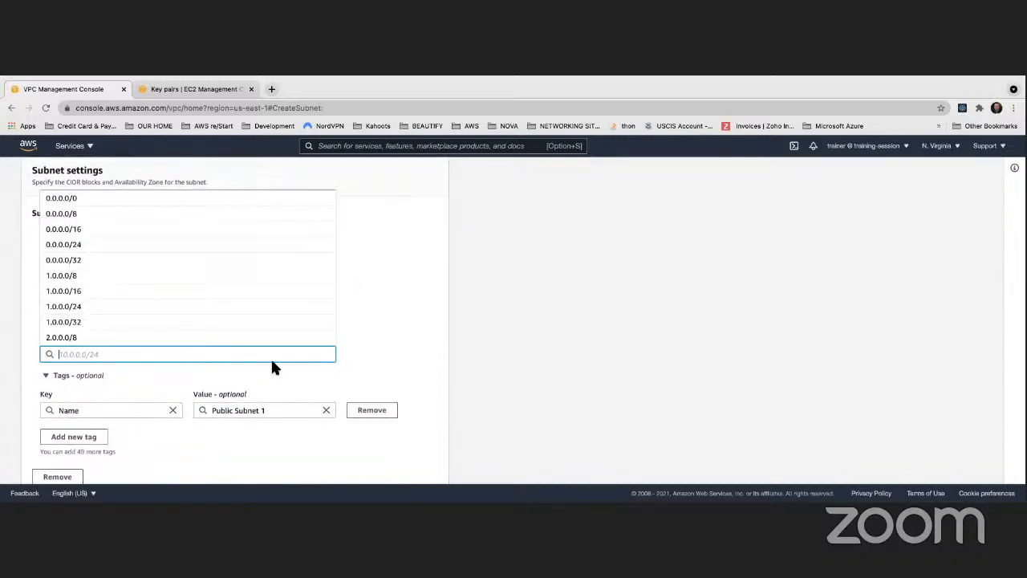
type("10.0.1")
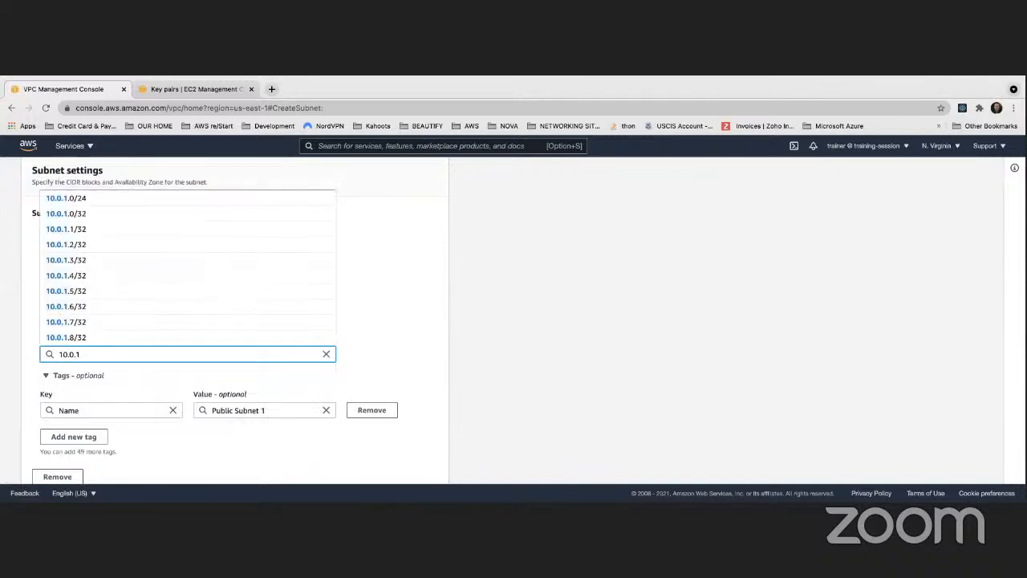
key("BackSpace")
type("0.0")
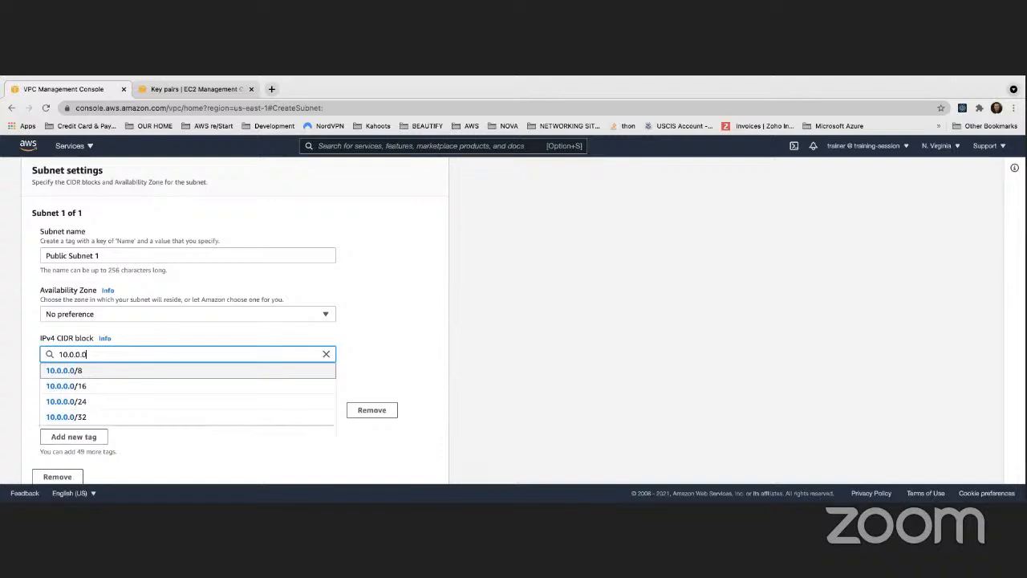
type("/24")
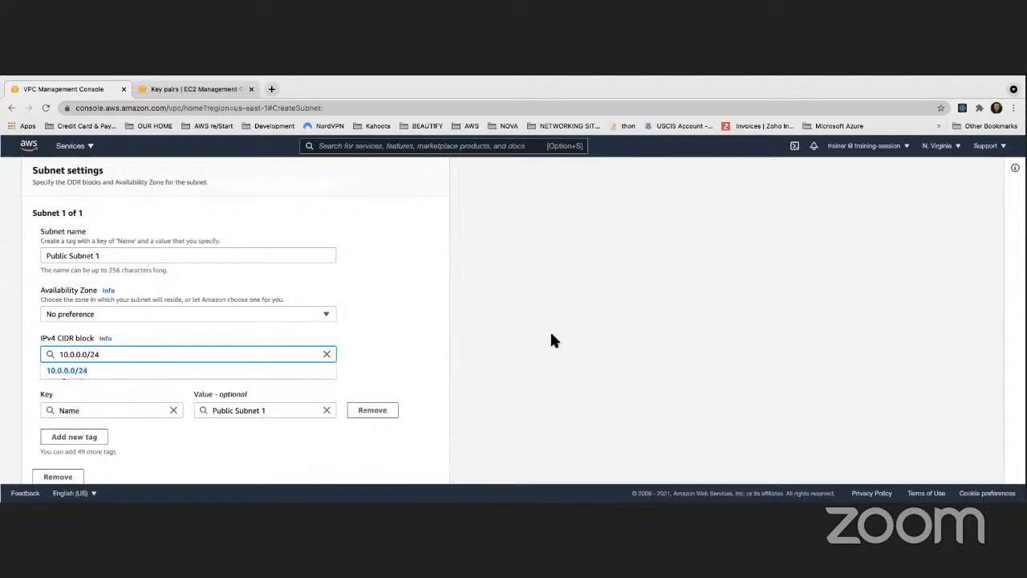
left_click(539, 279)
- Review the selected VPC and its CIDR against the name, Availability Zone, CIDR block and tag settings of the first subnet
scroll(484, 259, "down", 2)
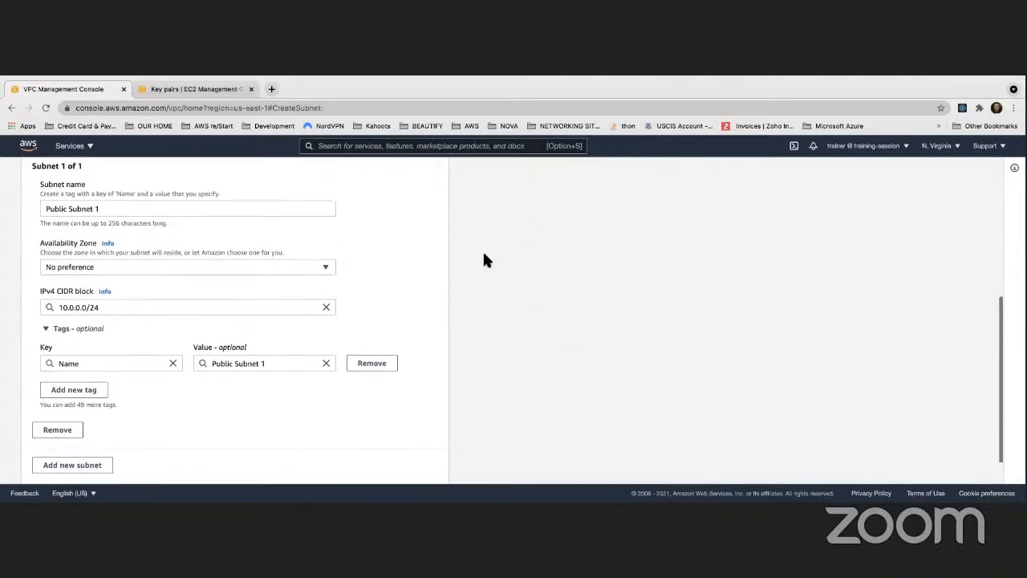
scroll(483, 258, "down", 1)
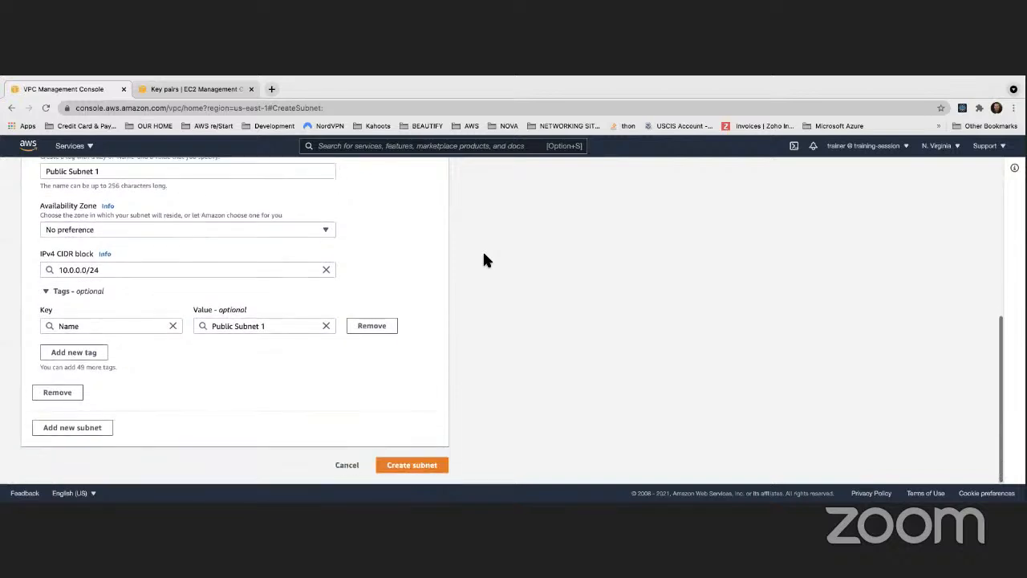
scroll(484, 258, "up", 5)
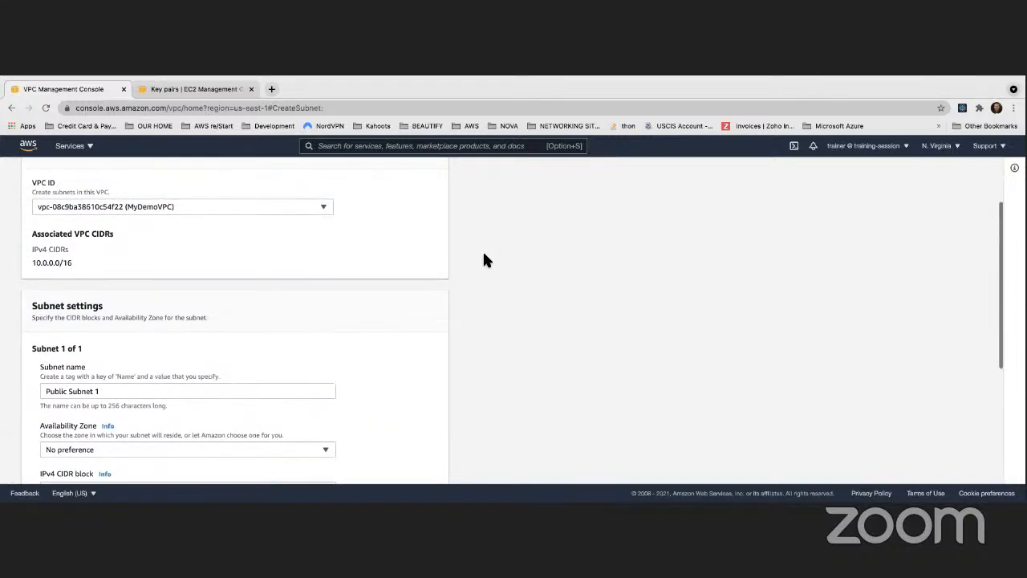
scroll(484, 259, "down", 5)
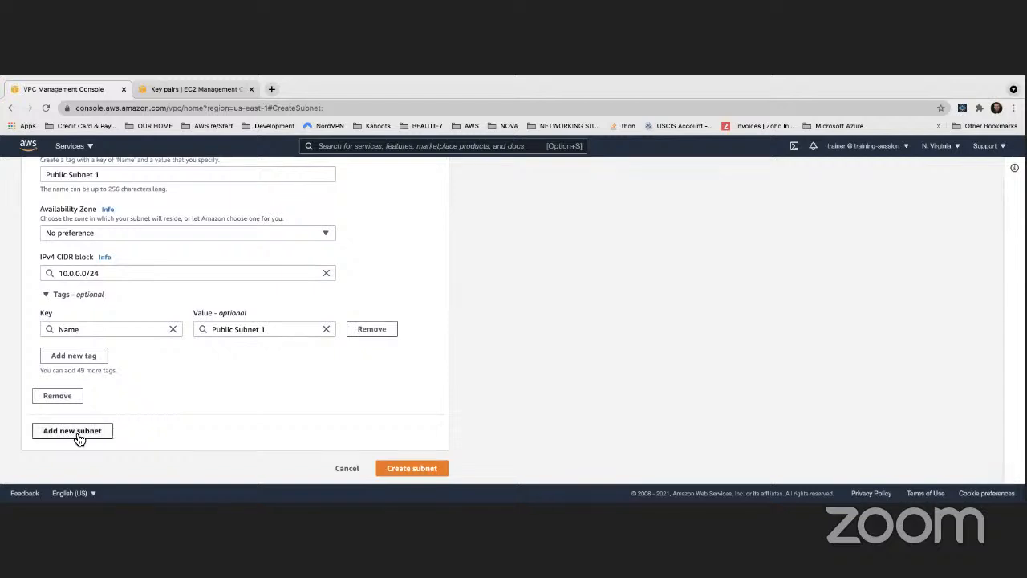
scroll(79, 439, "up", 7)
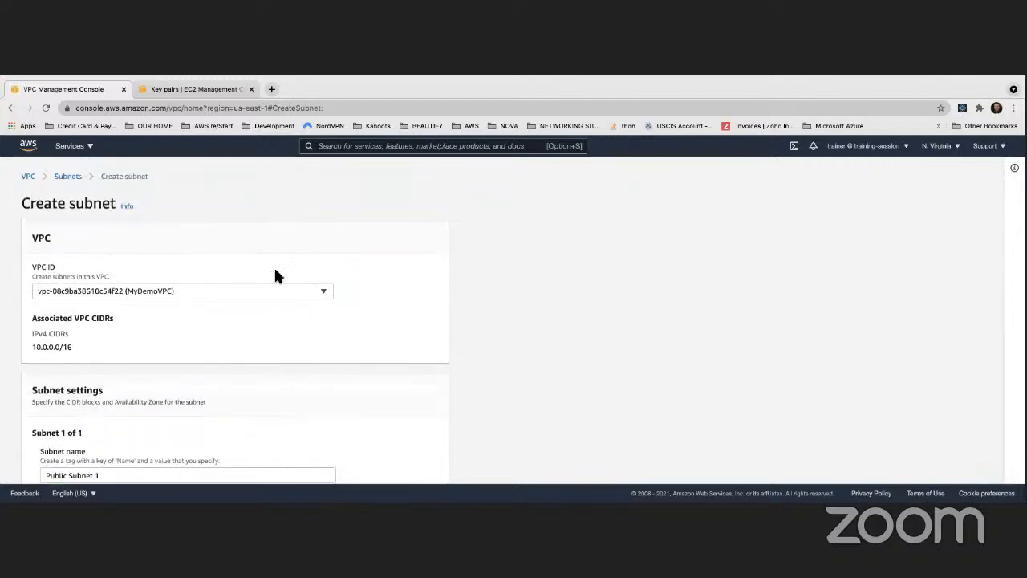
scroll(166, 247, "down", 3)
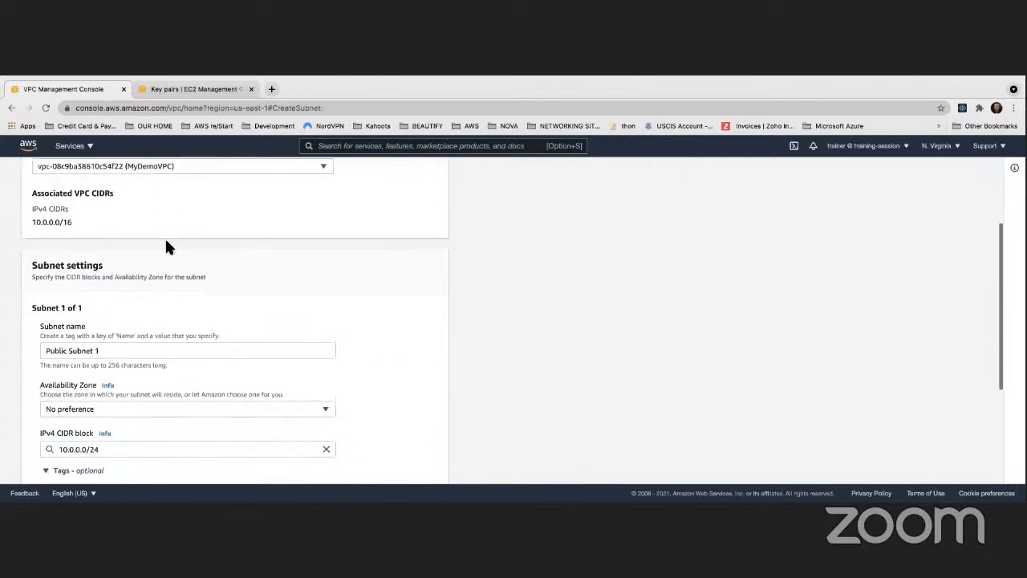
scroll(166, 245, "down", 5)
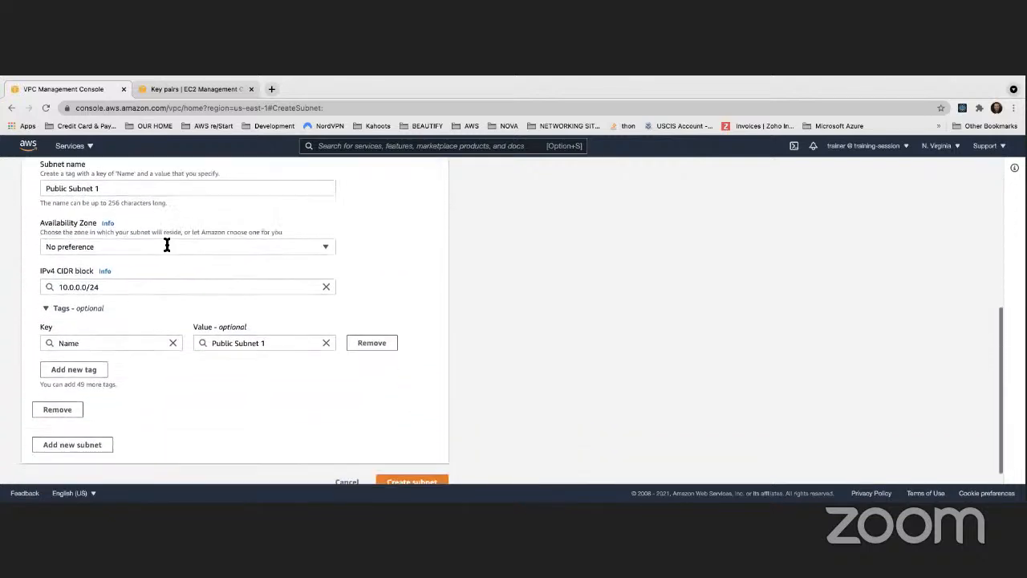
scroll(166, 247, "up", 6)
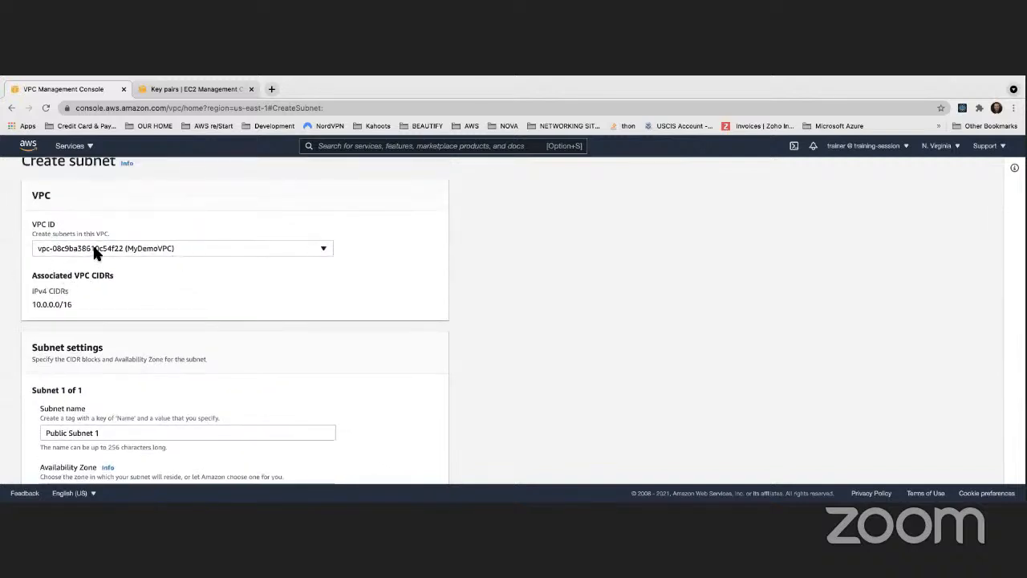
scroll(94, 251, "down", 3)
left_click_drag(100, 312, 45, 312)
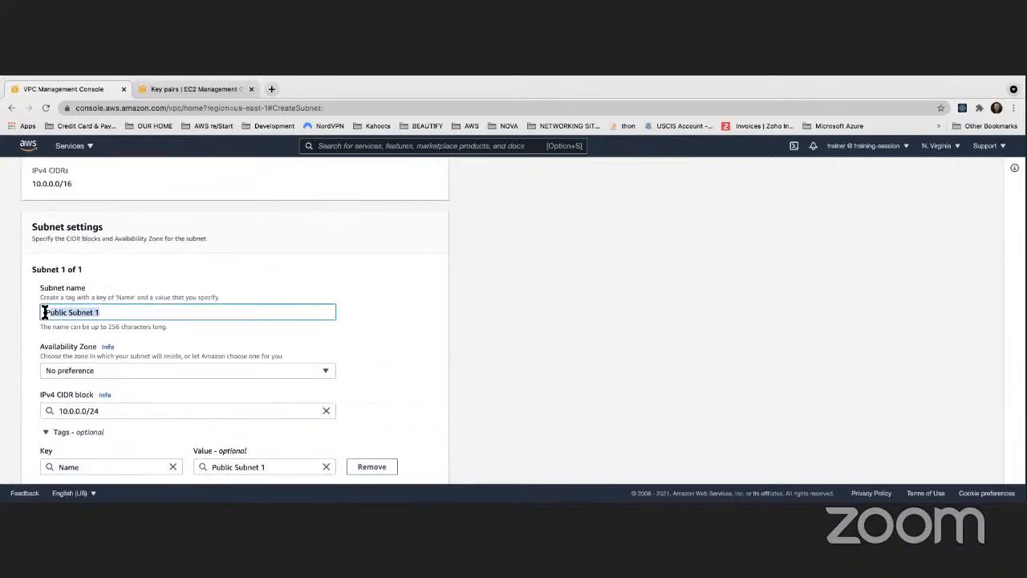
scroll(89, 273, "down", 2)
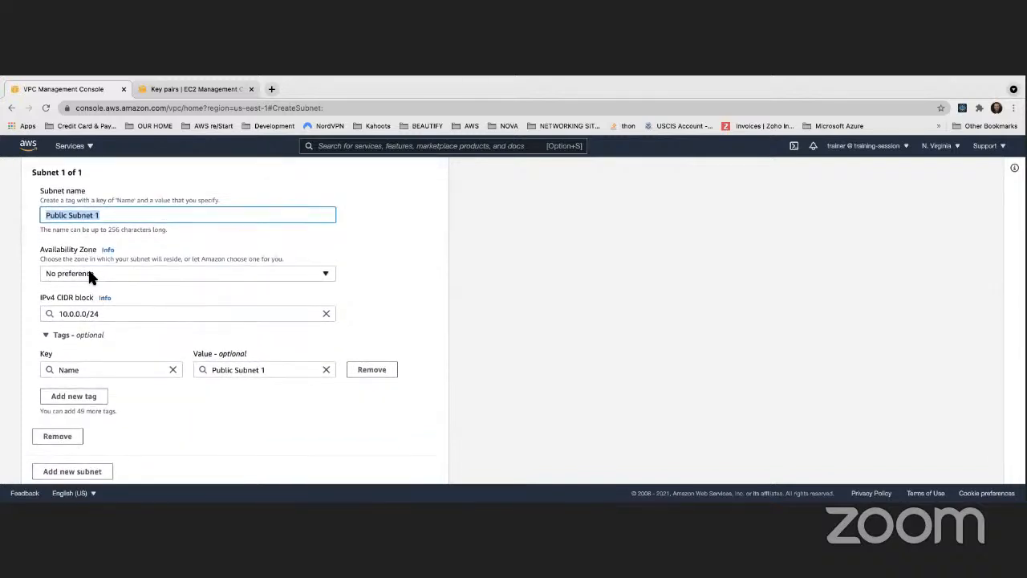
- Place Public Subnet 1 in the US East (N. Virginia) / us-east-1a Availability Zone
left_click(90, 273)
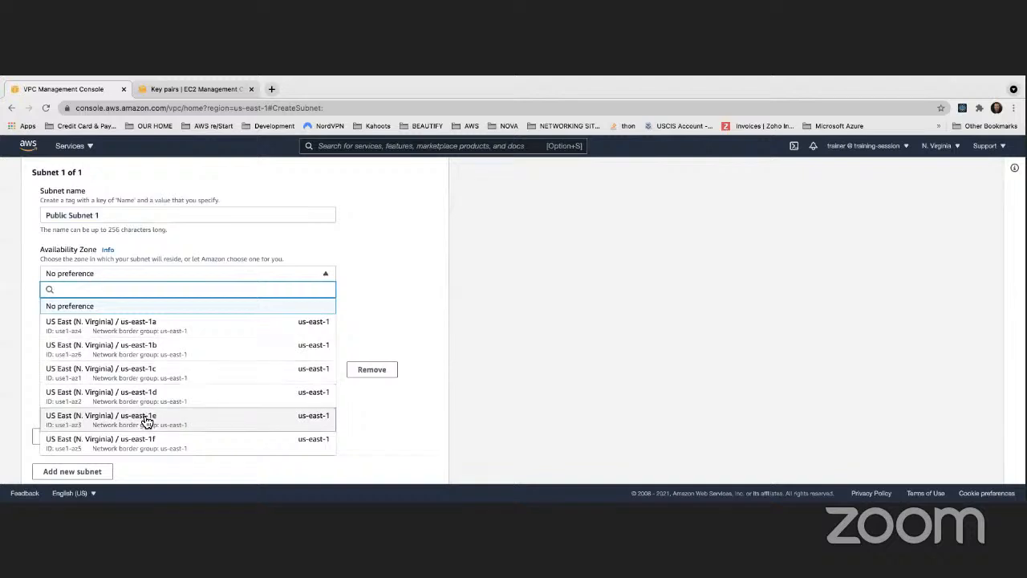
left_click(143, 332)
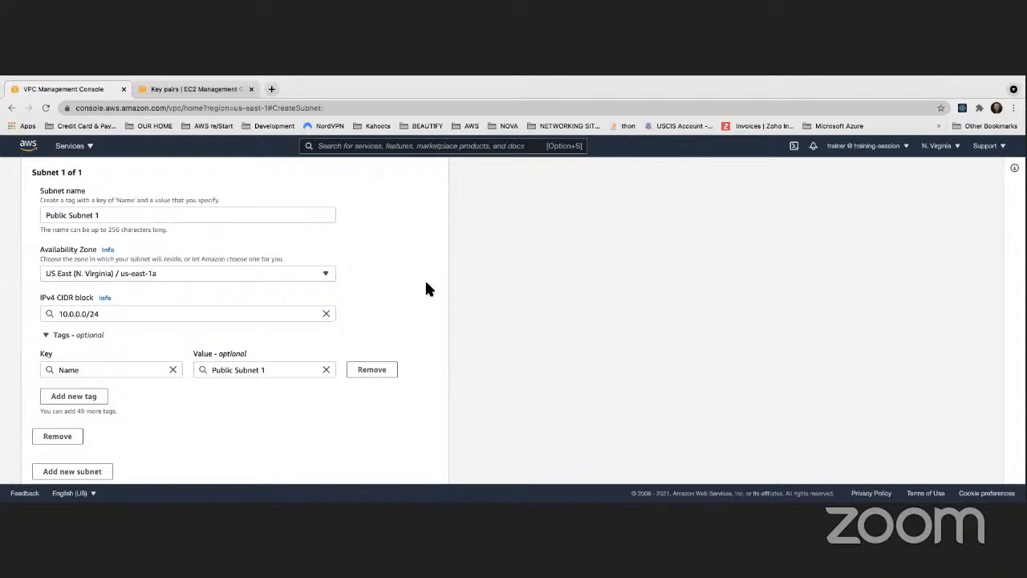
scroll(427, 289, "down", 2)
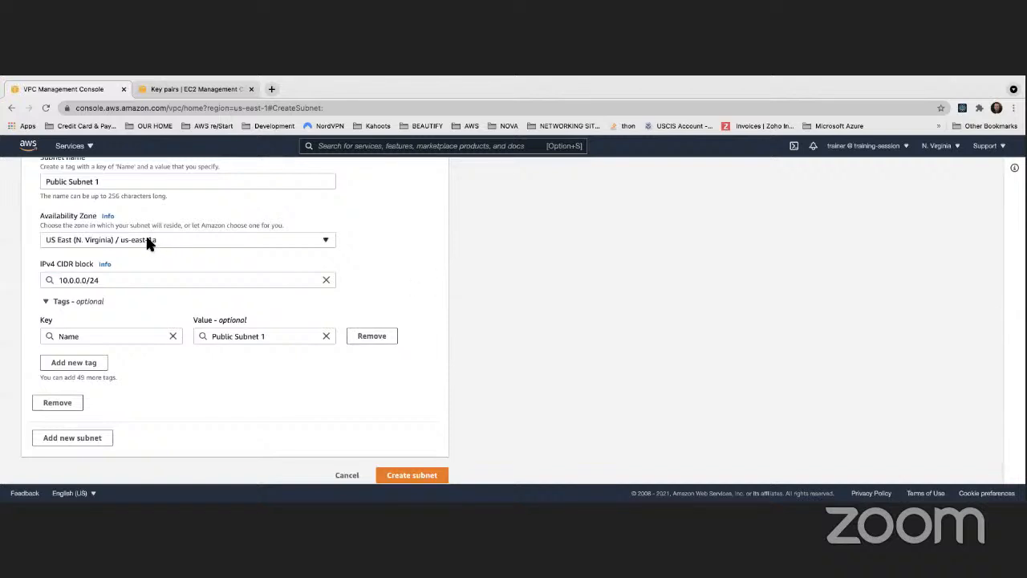
scroll(146, 243, "down", 1)
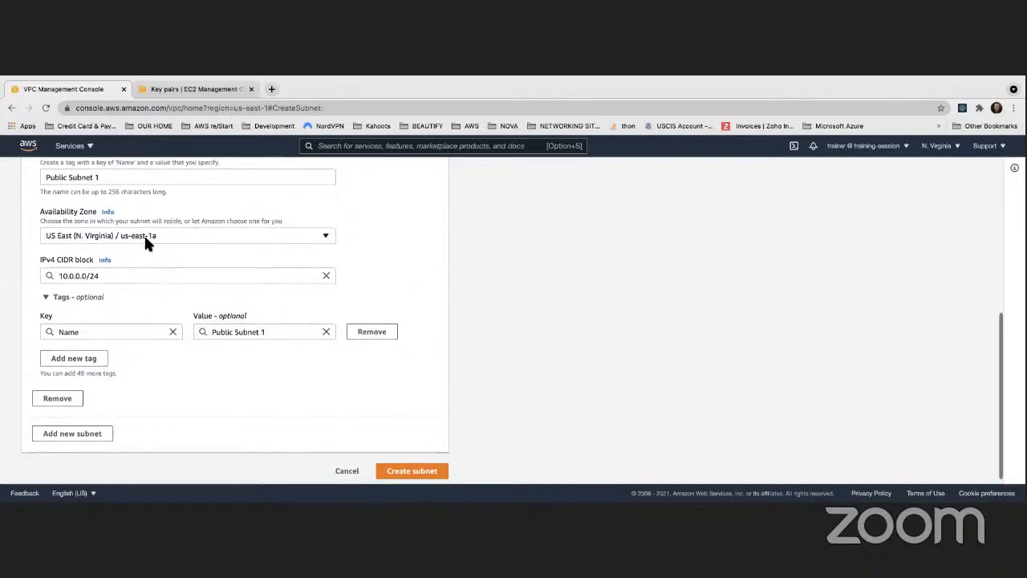
- Add a second subnet in the us-east-1a Availability Zone and name it Private Subnet 1
left_click(87, 430)
scroll(168, 424, "down", 4)
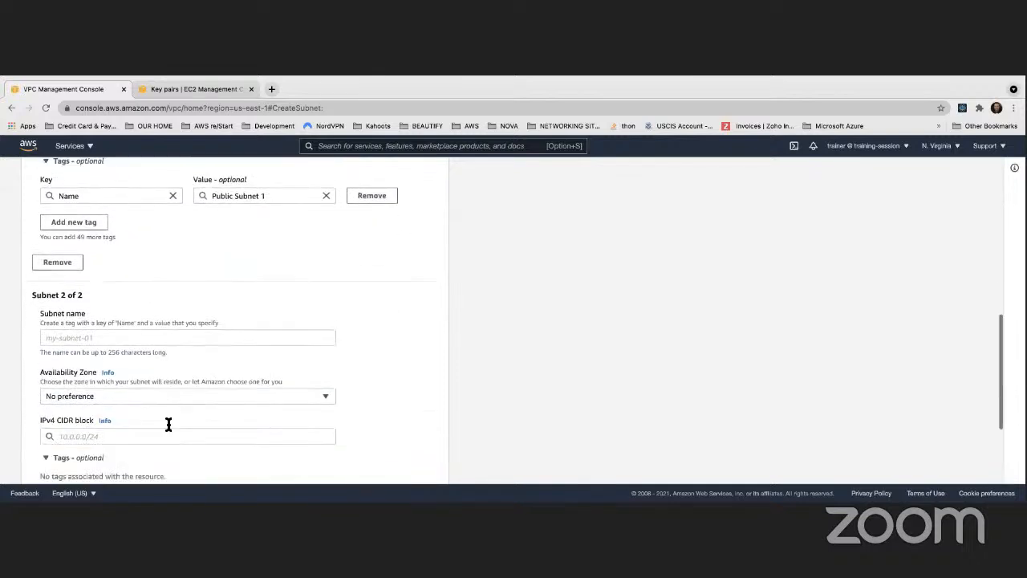
left_click(129, 390)
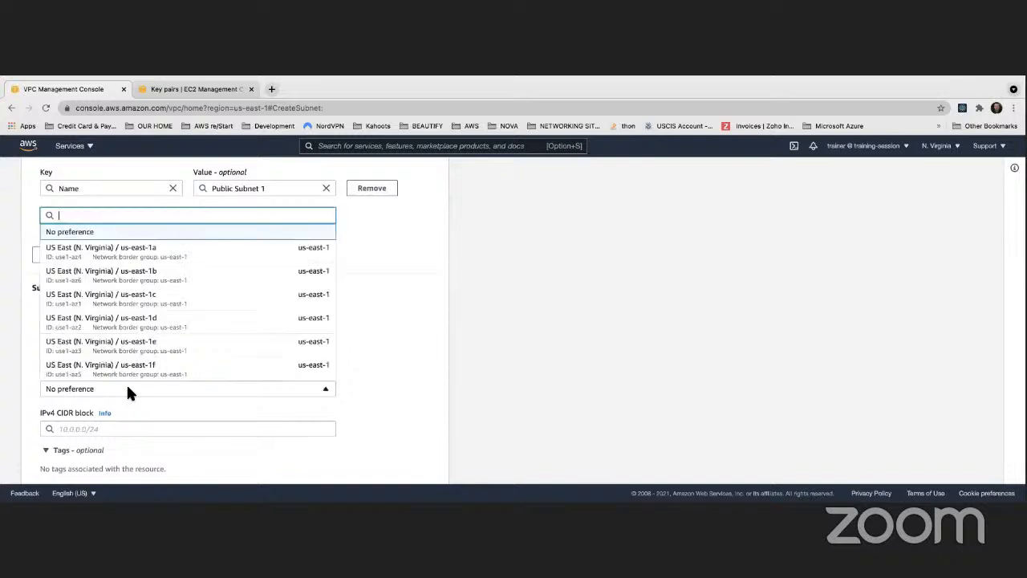
left_click(122, 253)
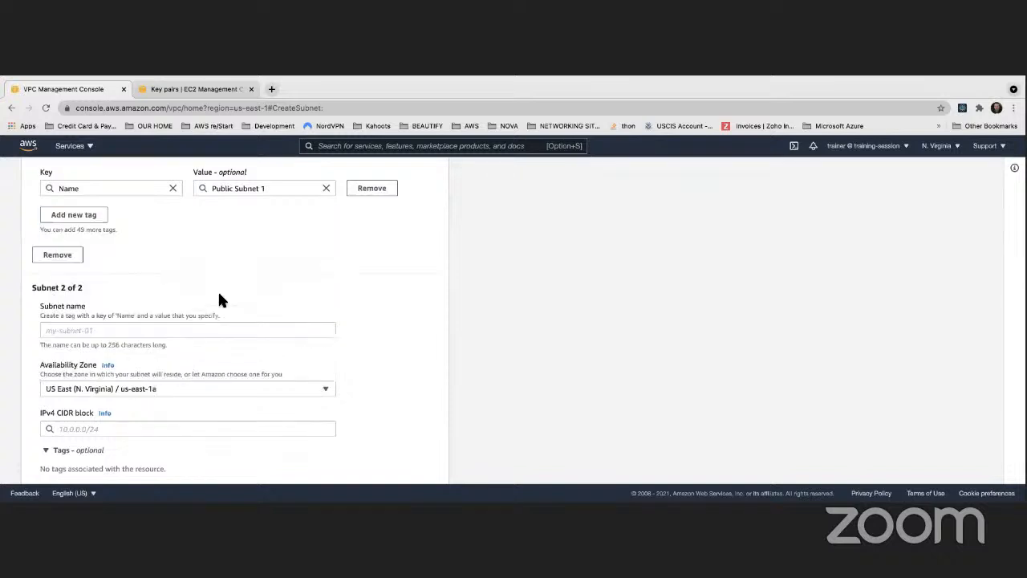
left_click(135, 330)
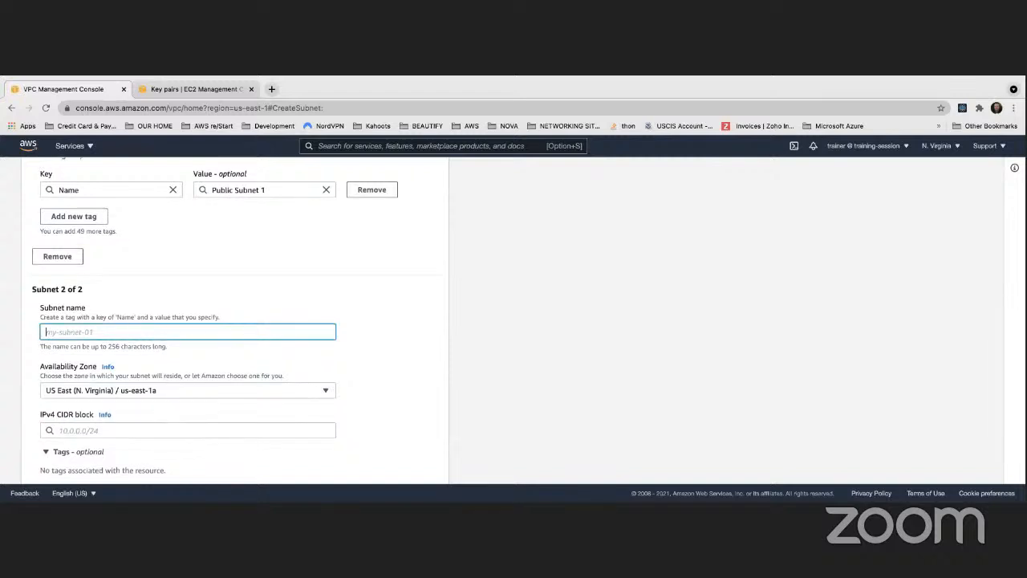
type("Private Subnet 1")
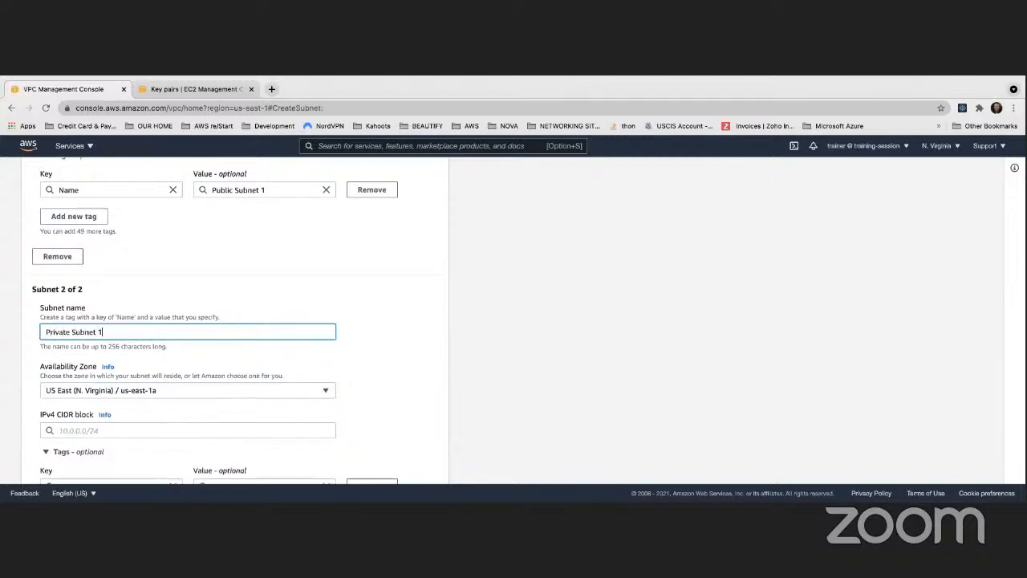
left_click(353, 265)
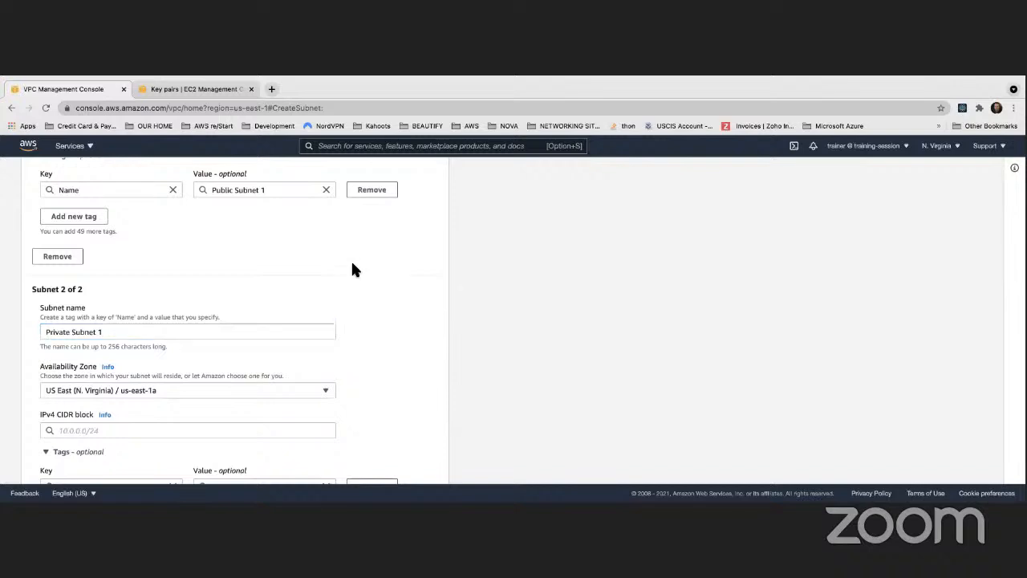
scroll(363, 271, "up", 5)
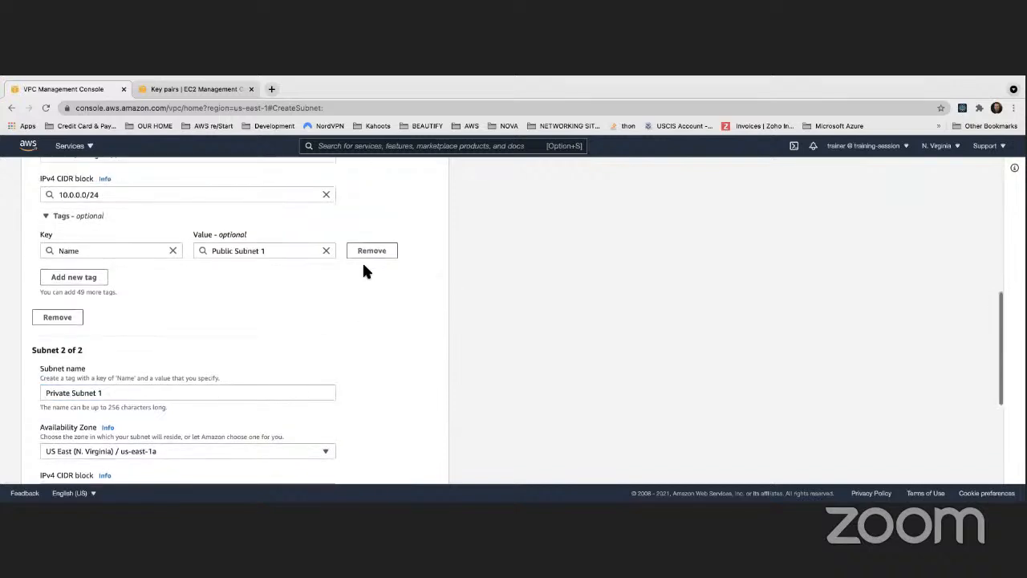
scroll(362, 270, "down", 9)
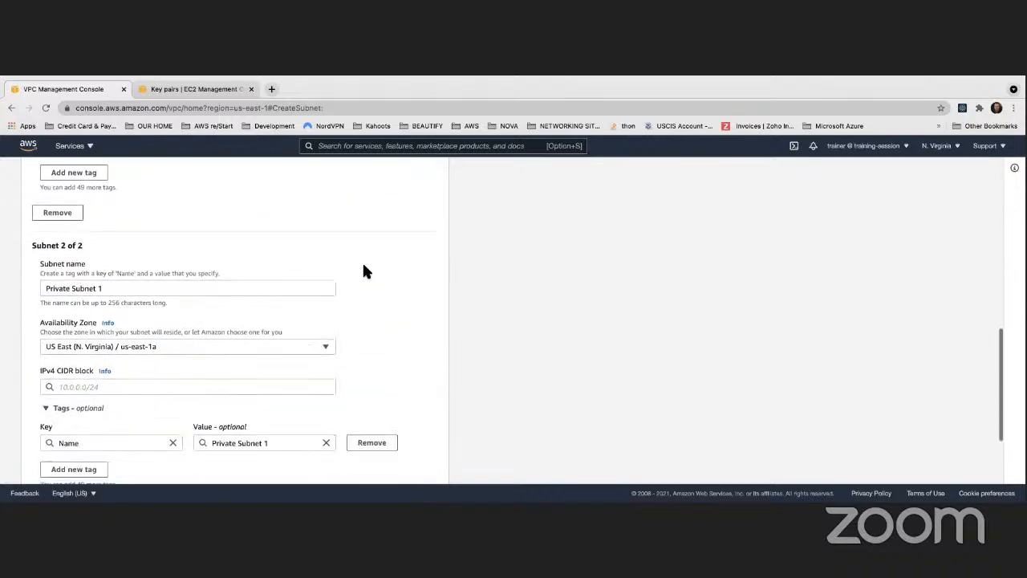
- Enter 10.0.0.0/24 as the IPv4 CIDR block of Private Subnet 1
left_click(139, 278)
type("1")
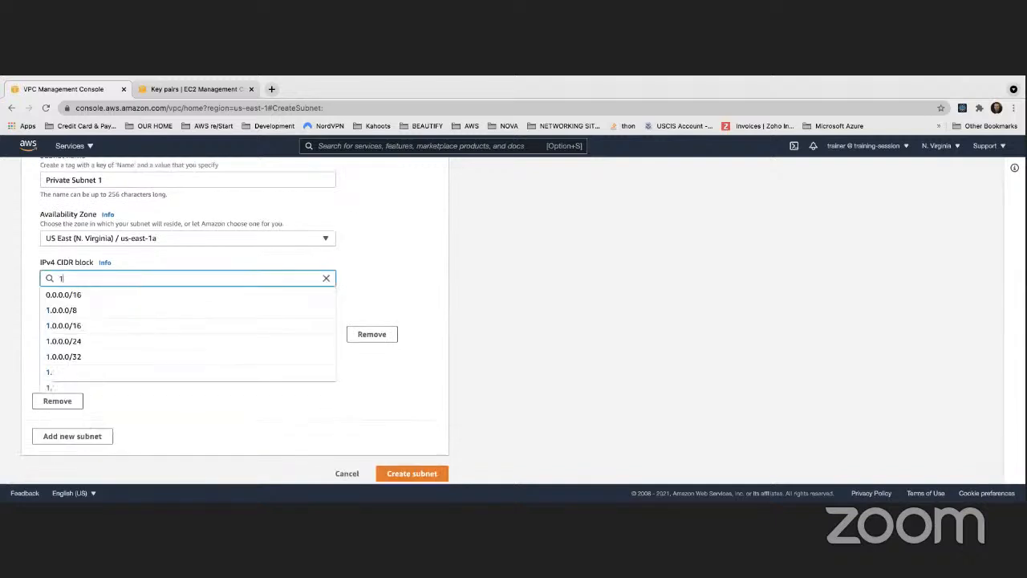
type("0.0.0.")
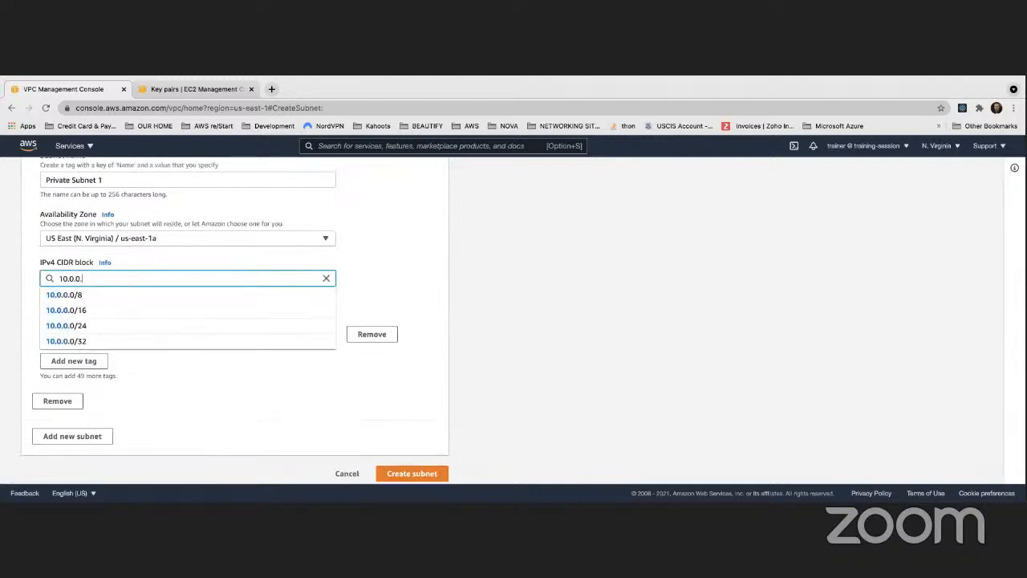
type("0/24")
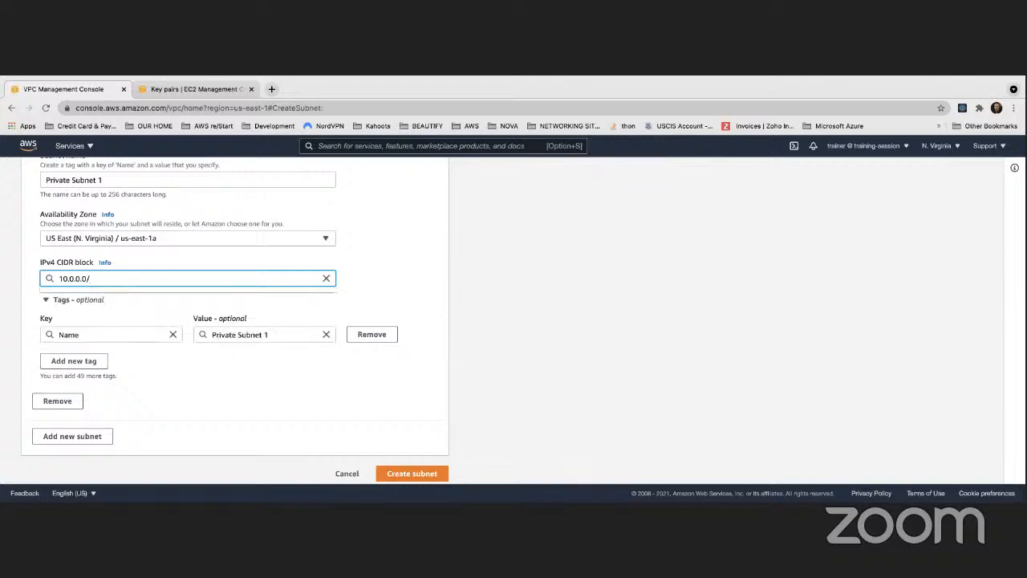
left_click(571, 281)
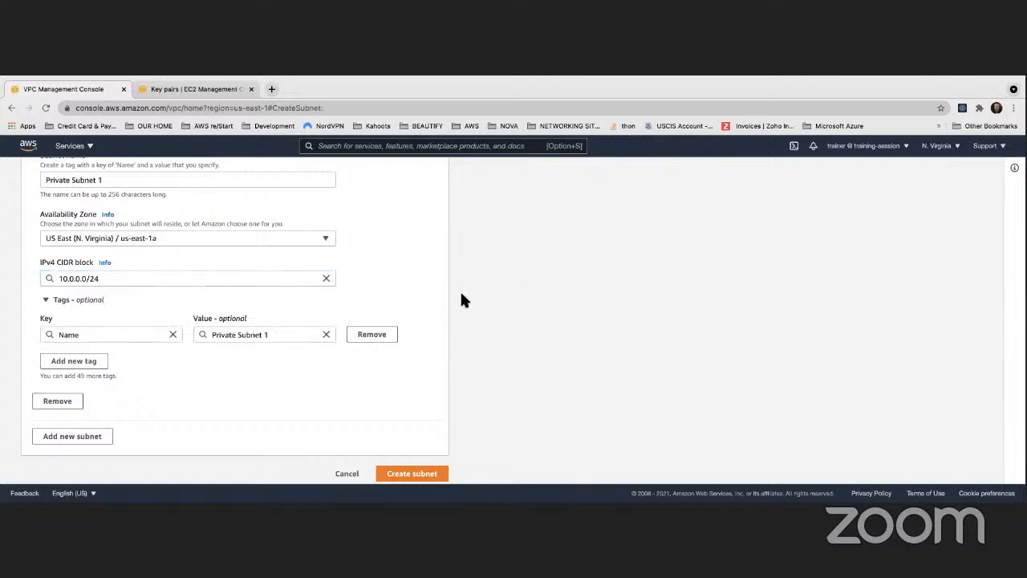
- Compare the CIDR blocks of both subnets and change the one of Private Subnet 1 to 10.0.1.0/24
scroll(457, 299, "up", 3)
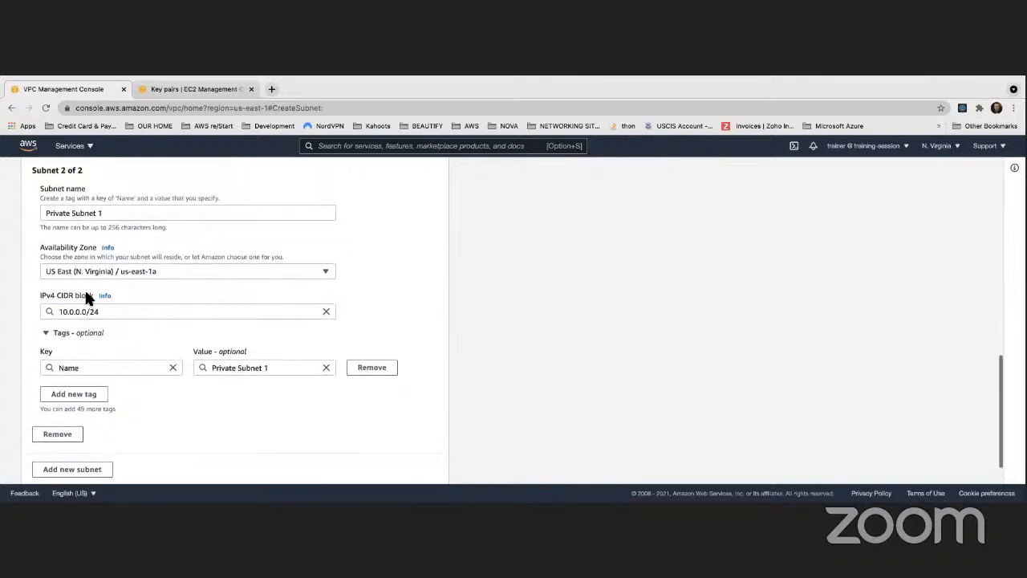
left_click_drag(59, 312, 105, 314)
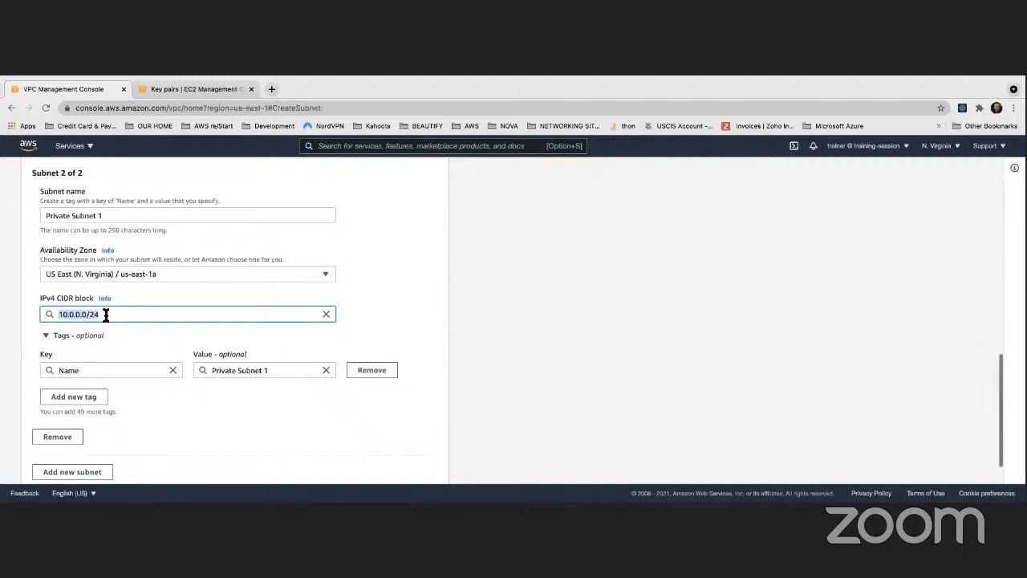
scroll(105, 314, "up", 5)
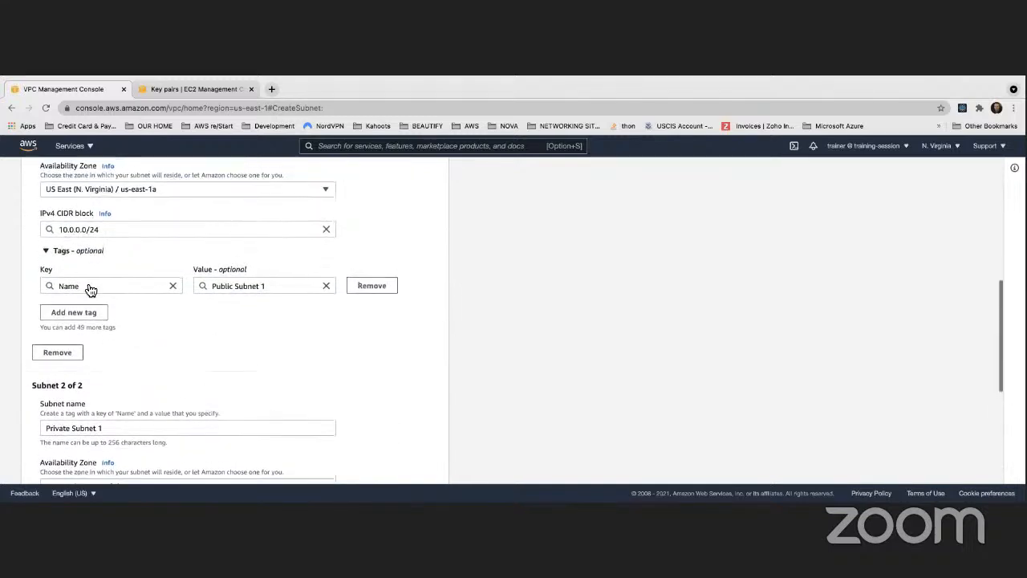
scroll(90, 290, "down", 1)
left_click_drag(57, 211, 104, 211)
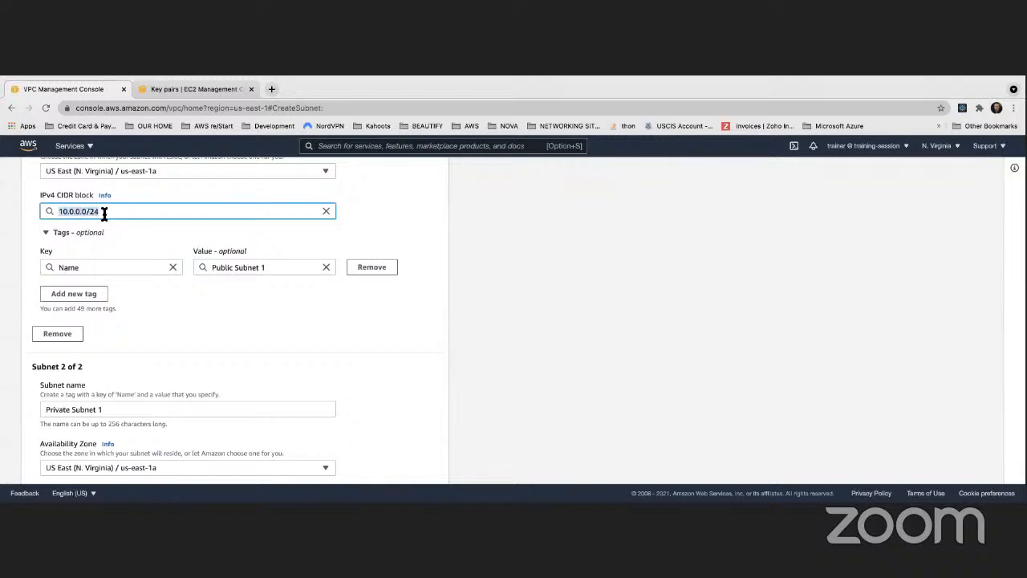
scroll(116, 236, "down", 5)
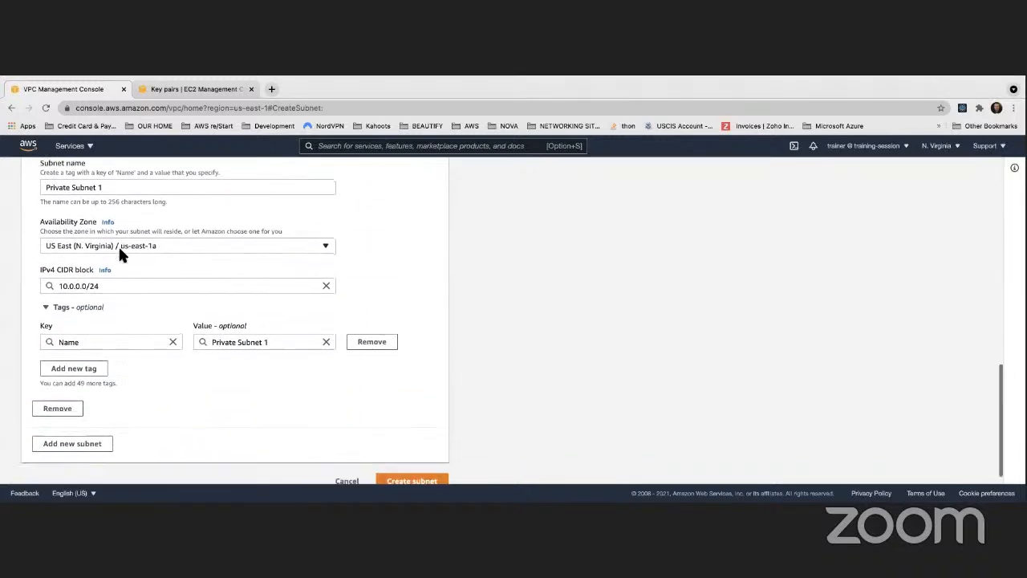
left_click(78, 285)
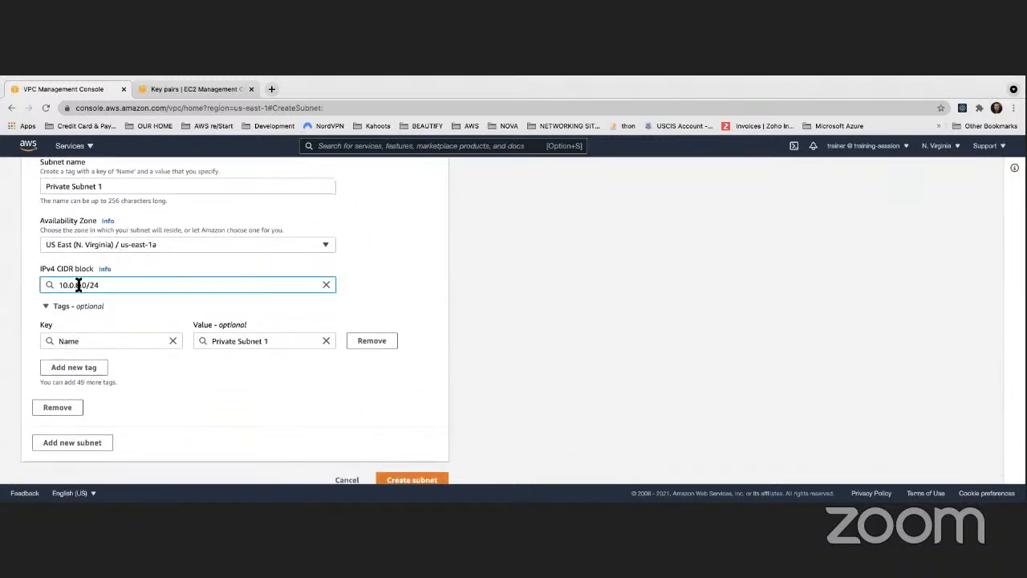
key("BackSpace")
type("1")
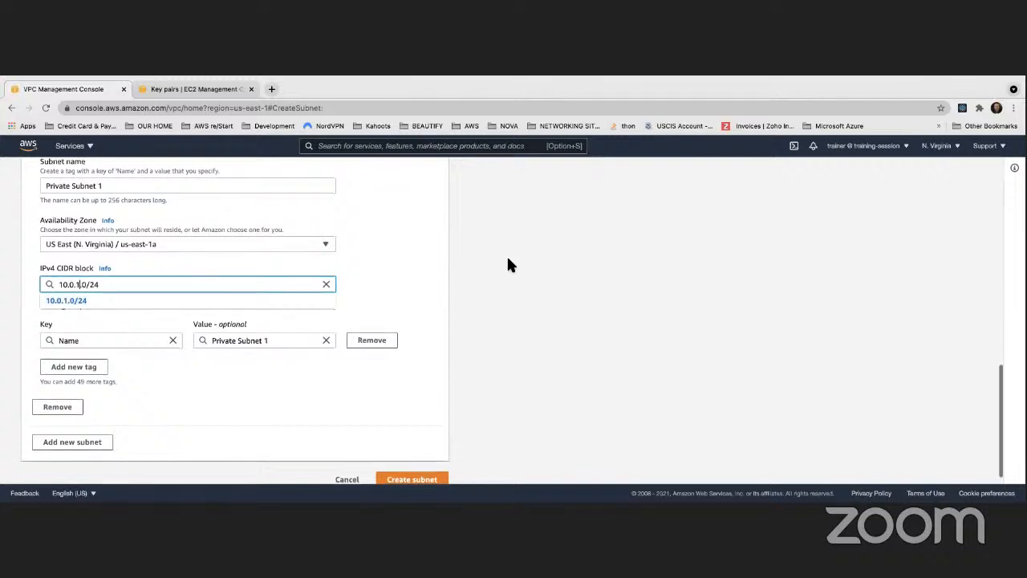
left_click(507, 264)
- Add a third subnet to the form and name it Public Subnet 2
scroll(507, 265, "up", 5)
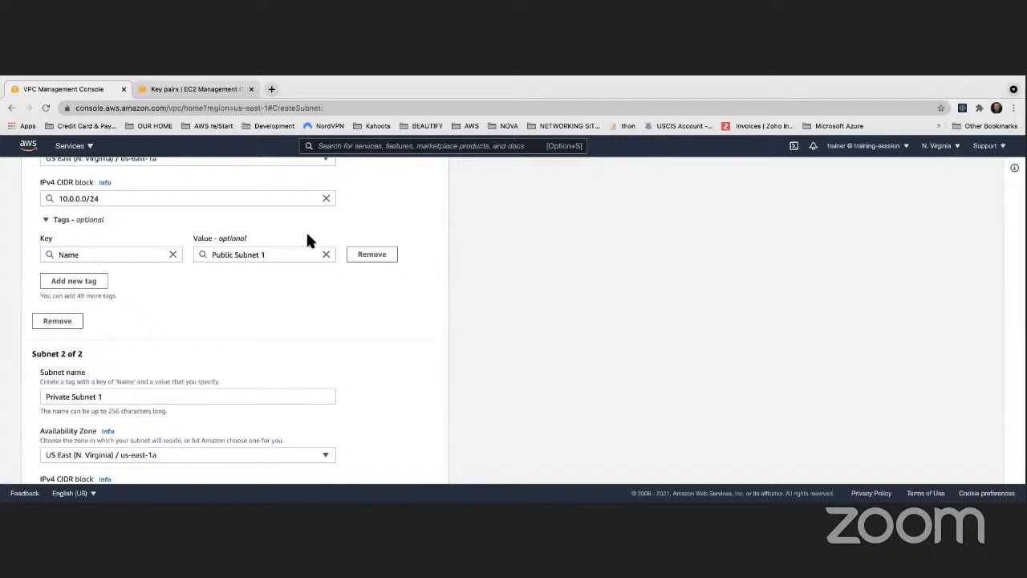
scroll(307, 239, "down", 5)
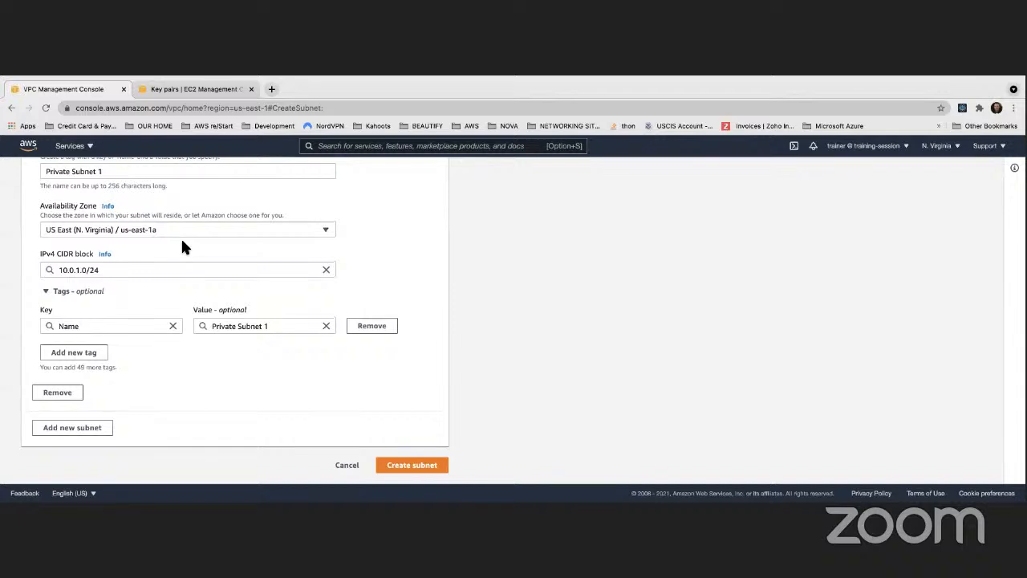
scroll(181, 236, "up", 2)
scroll(180, 237, "up", 4)
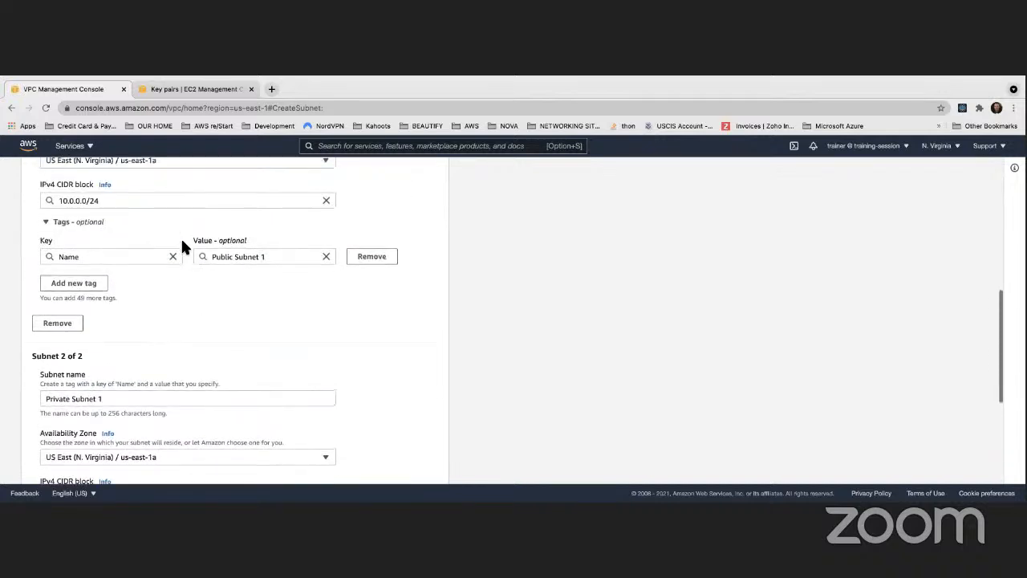
scroll(181, 237, "down", 6)
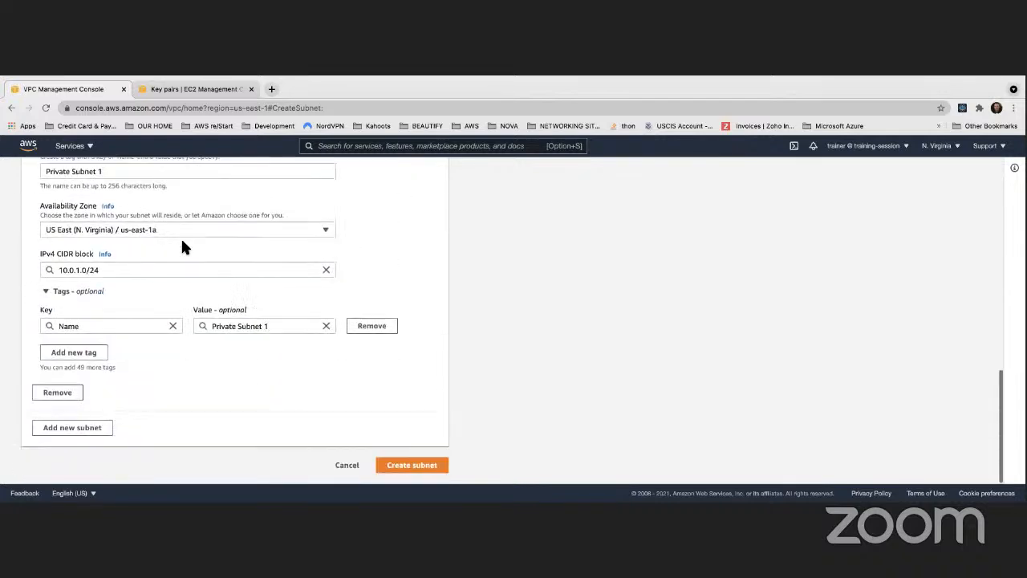
left_click(86, 434)
scroll(115, 415, "down", 3)
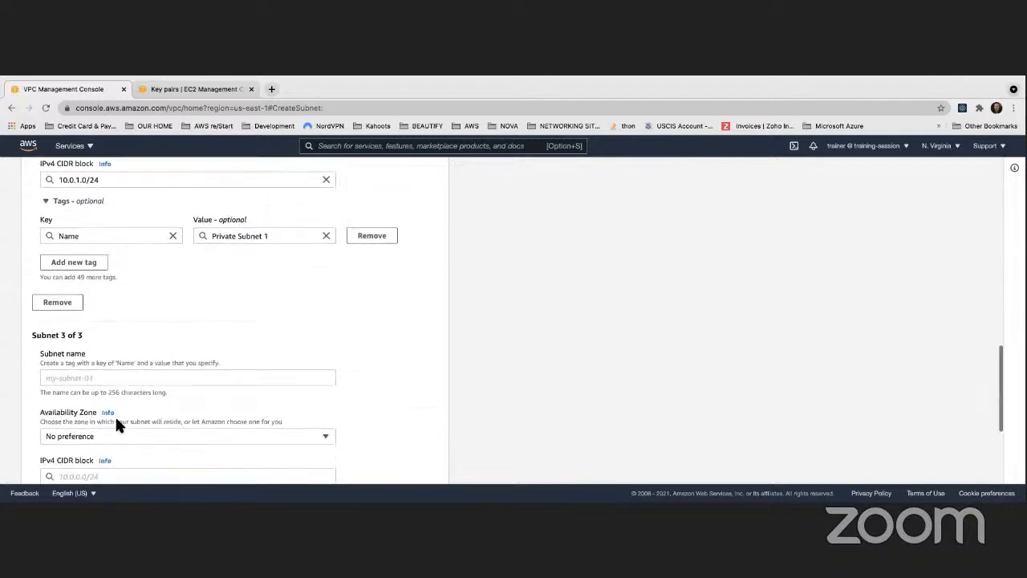
left_click(74, 339)
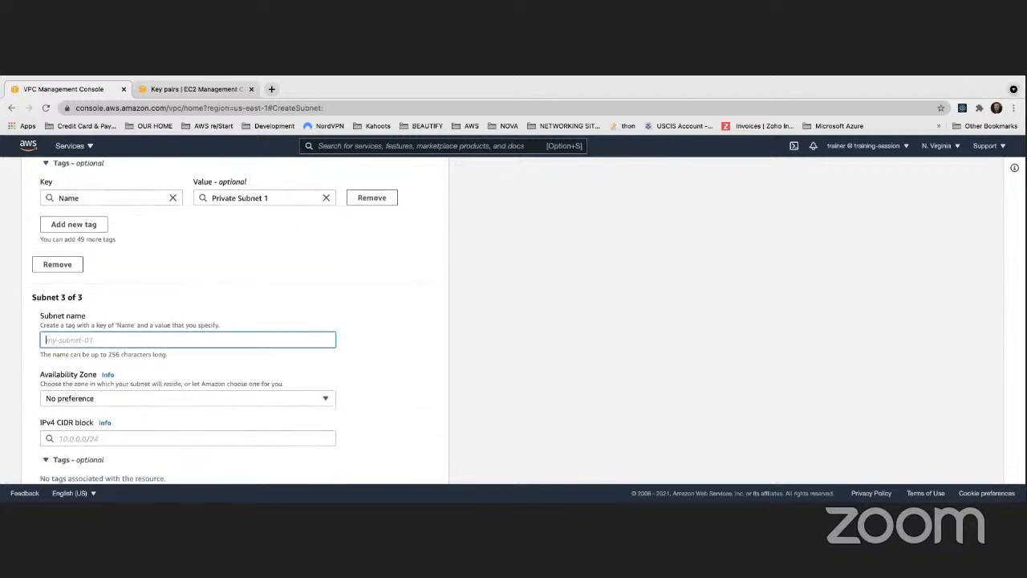
type("Public Sub")
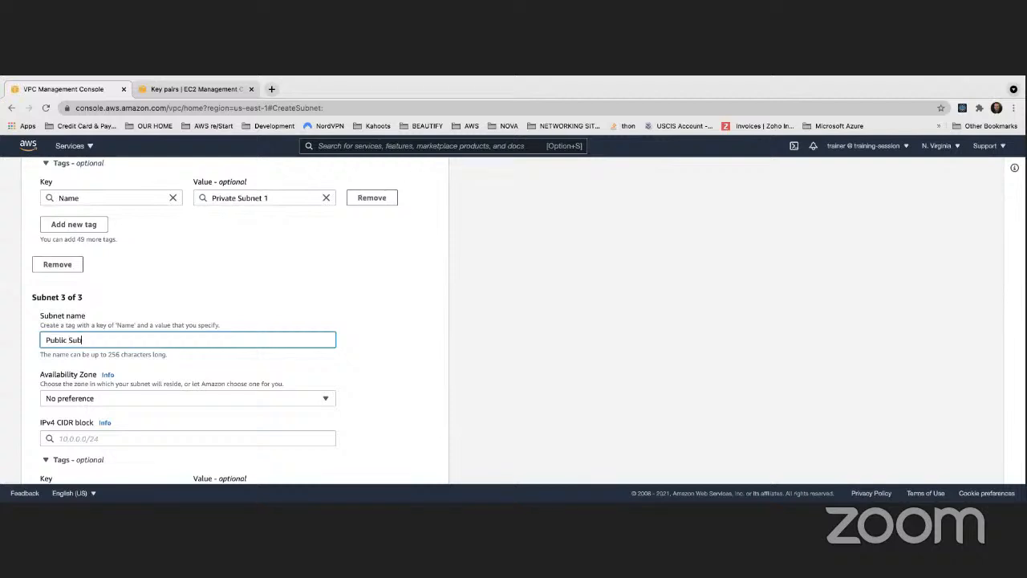
type("net 1\\2")
left_click(377, 309)
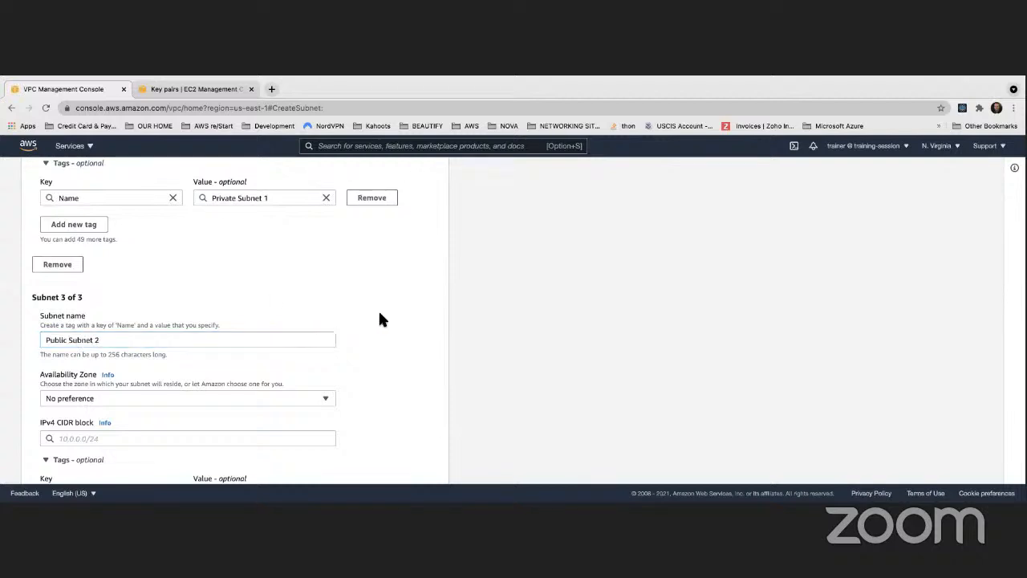
- Place Public Subnet 2 in US East (N. Virginia) / us-east-1b and set its IPv4 CIDR block to 10.0.2.0/24
scroll(378, 309, "down", 3)
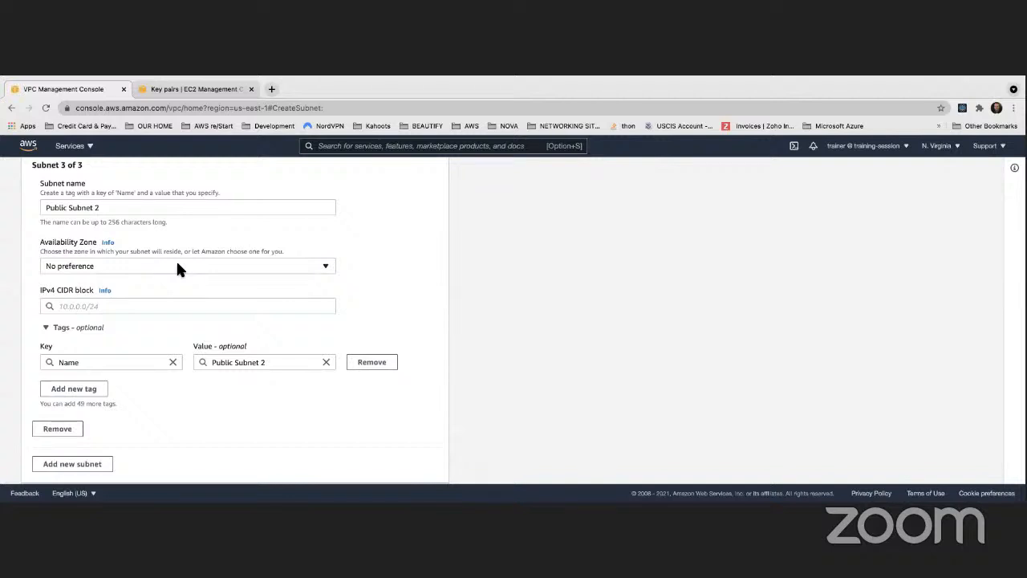
left_click(178, 269)
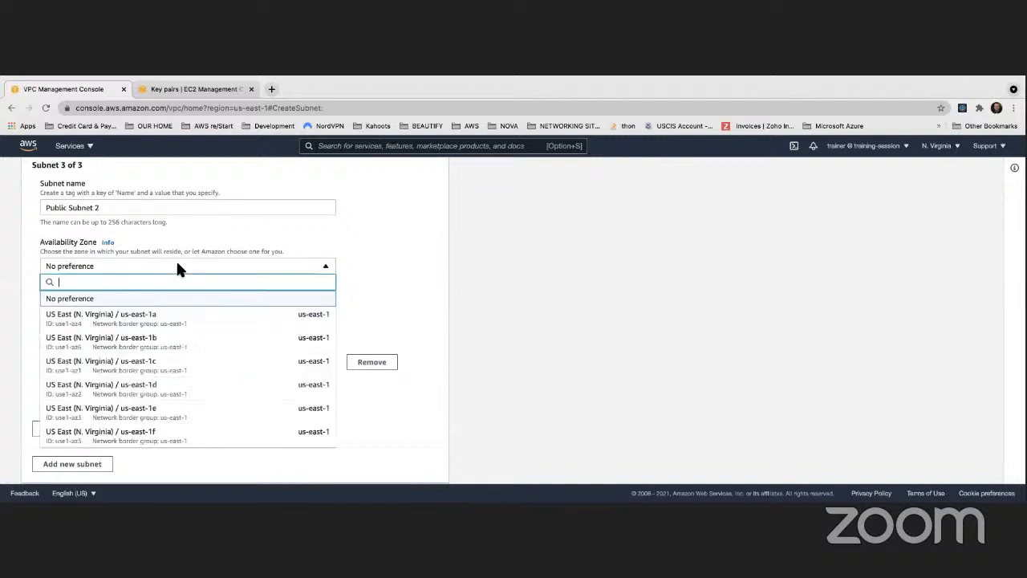
left_click(153, 343)
scroll(151, 270, "down", 1)
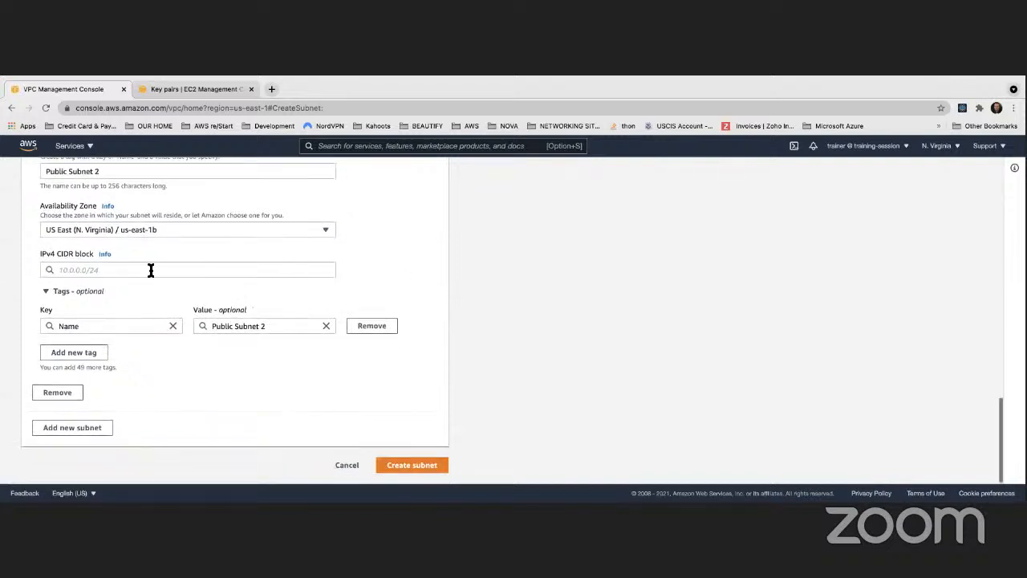
left_click(164, 271)
type("10.")
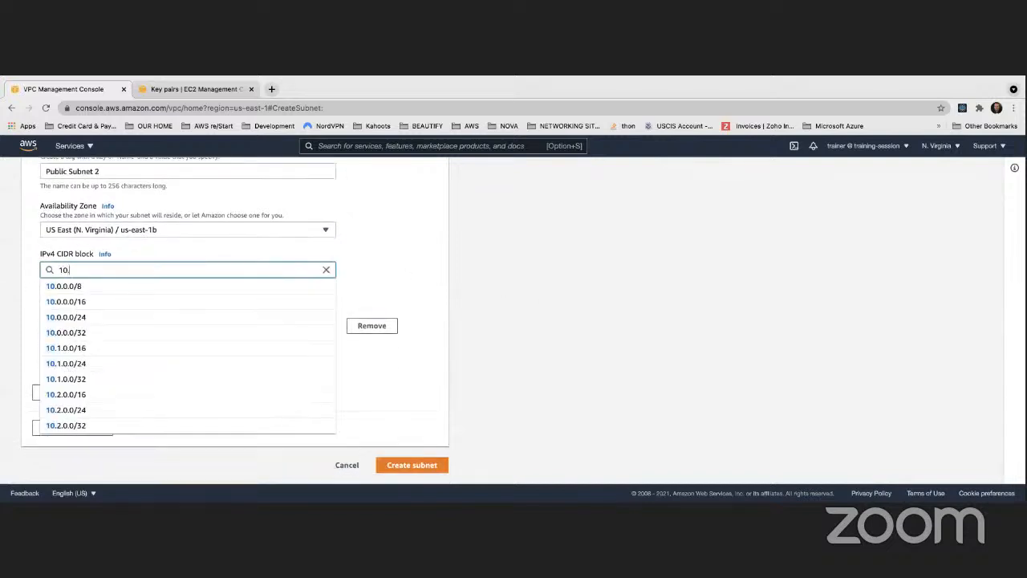
type("0.2")
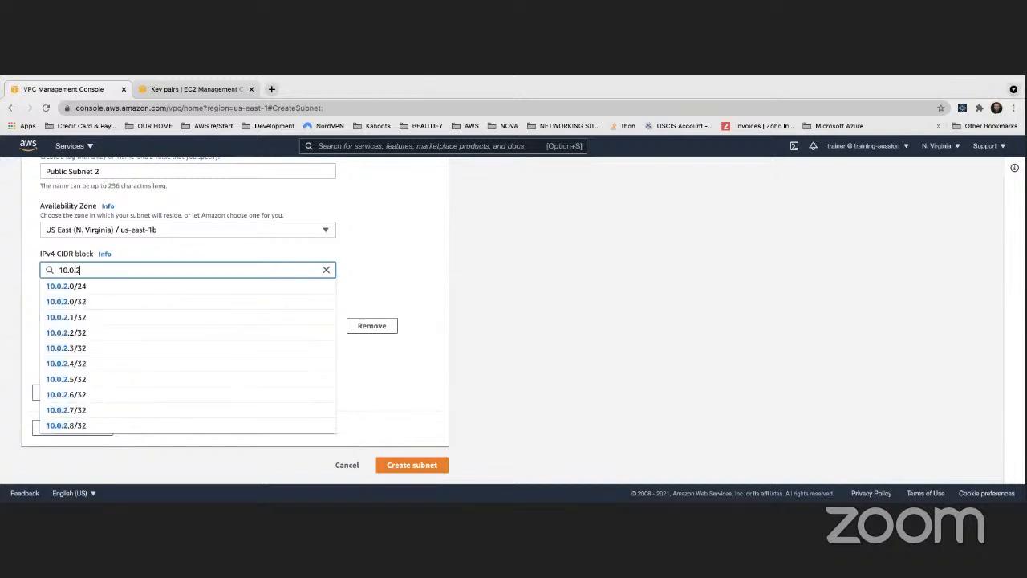
left_click(115, 287)
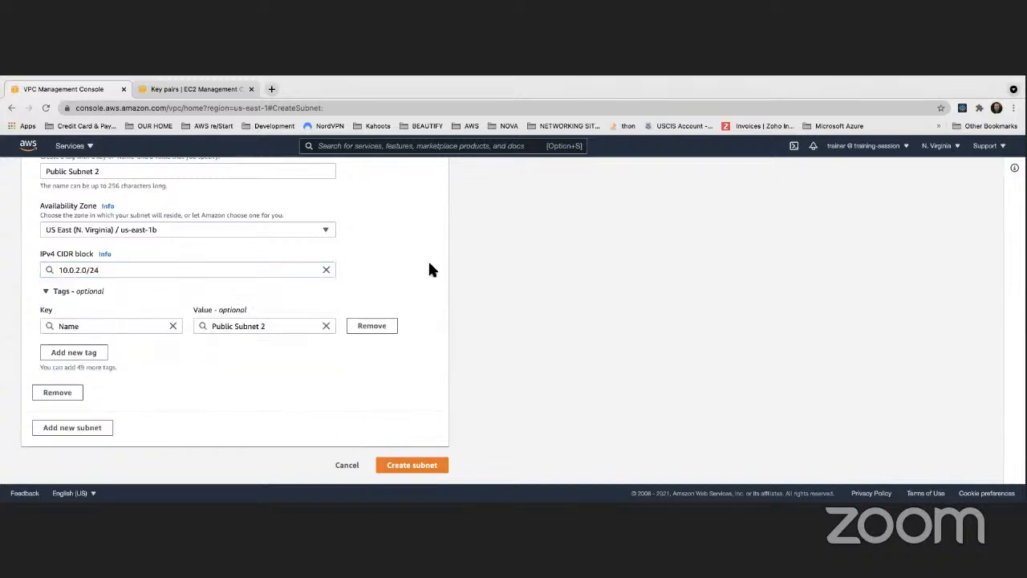
- Add a fourth subnet to the form and name it Private Subnet 2
scroll(297, 276, "up", 5)
scroll(317, 290, "up", 3)
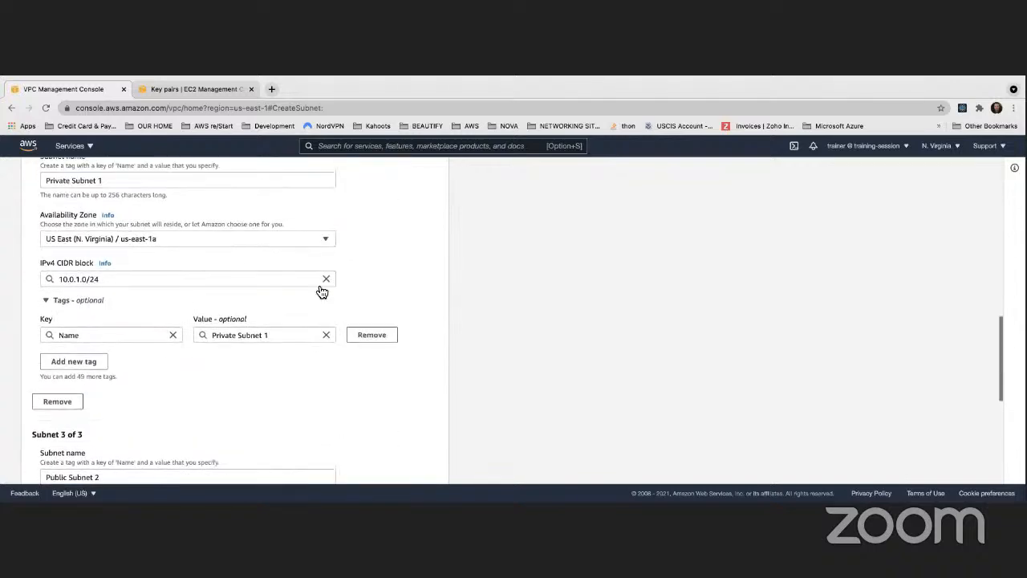
scroll(85, 280, "down", 5)
scroll(86, 275, "down", 3)
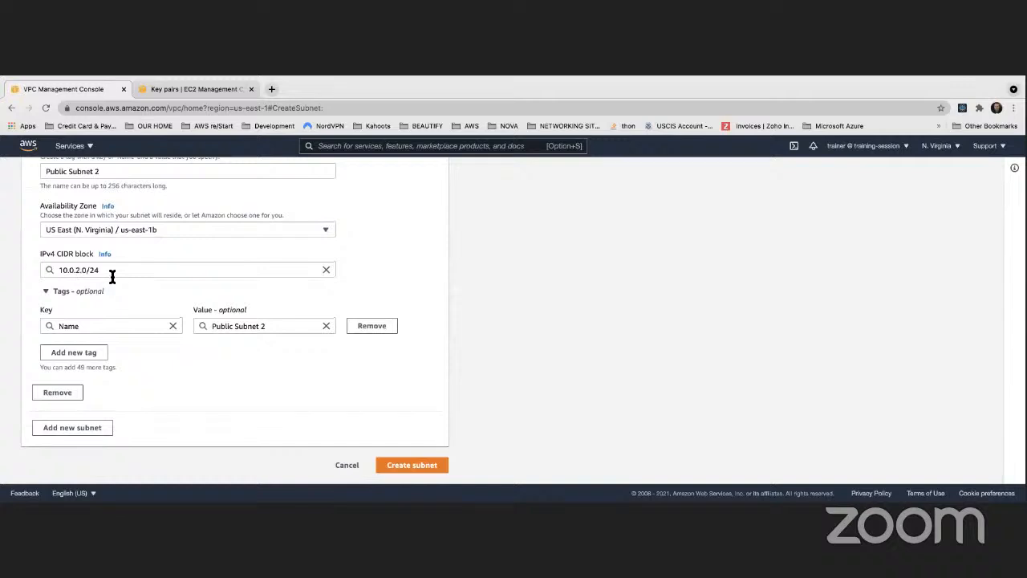
left_click(83, 431)
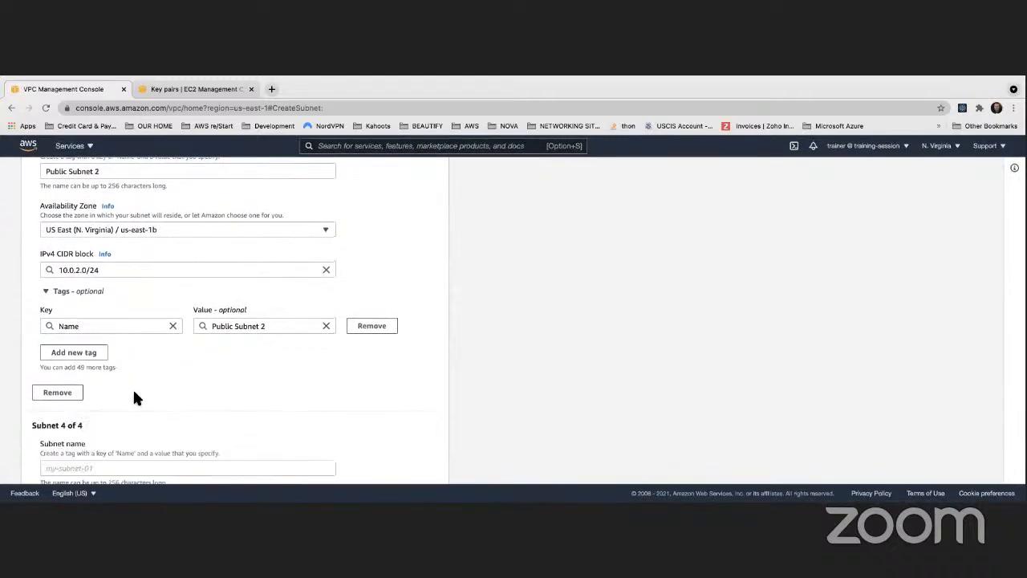
scroll(133, 396, "down", 3)
left_click(107, 312)
type("P")
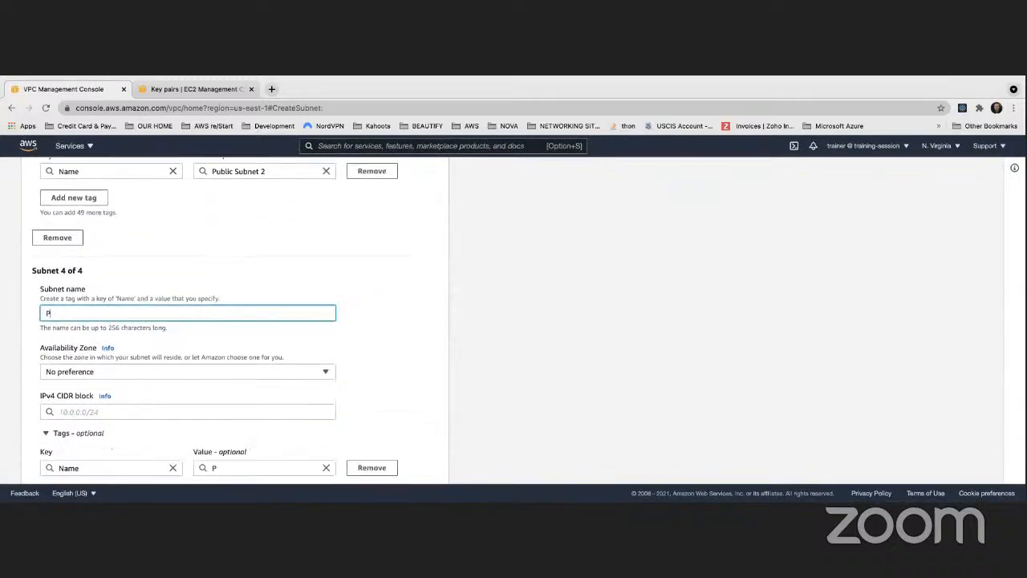
type("rivate Subnet 2")
left_click(405, 306)
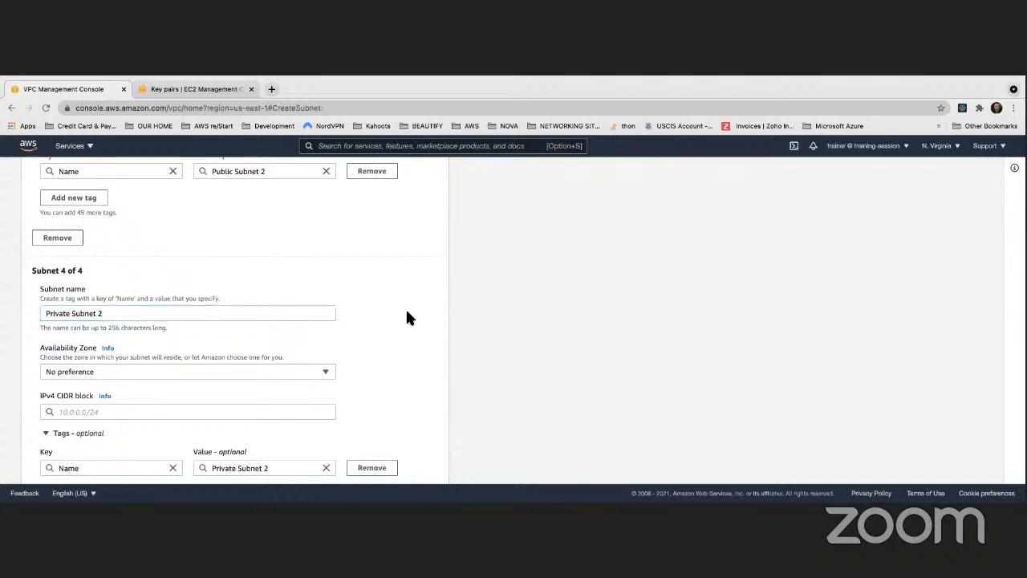
- Place Private Subnet 2 in the US East (N. Virginia) / us-east-1b Availability Zone
scroll(407, 303, "down", 3)
left_click(220, 259)
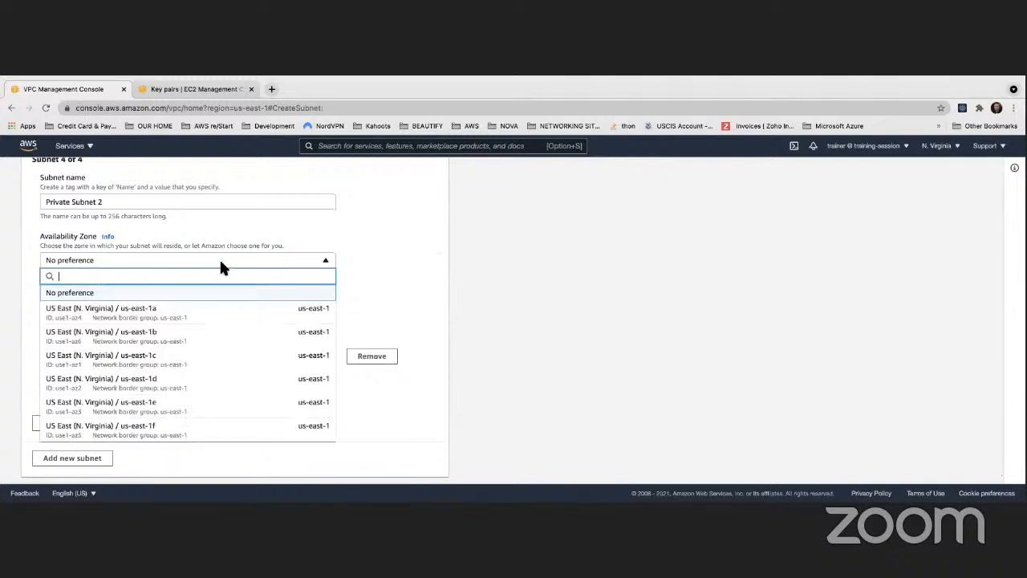
left_click(167, 337)
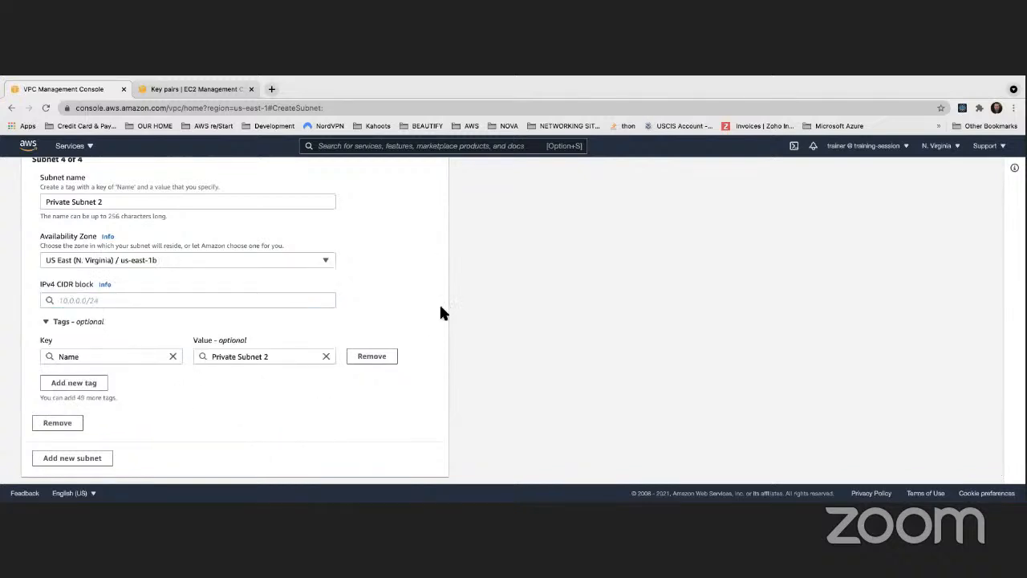
- Set the IPv4 CIDR block of Private Subnet 2 to 10.0.3.0/24
scroll(439, 302, "down", 1)
left_click(179, 268)
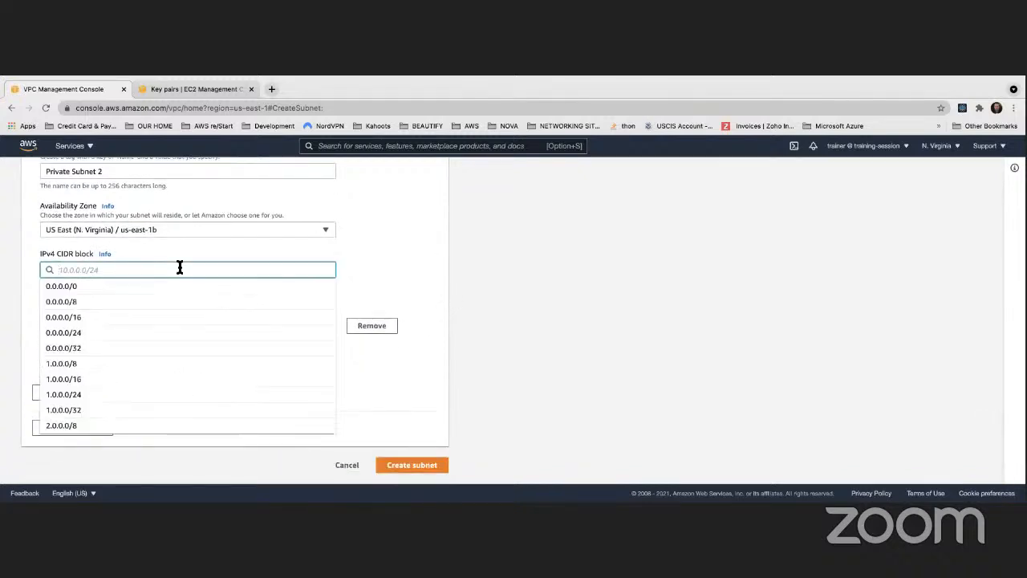
type("10.o")
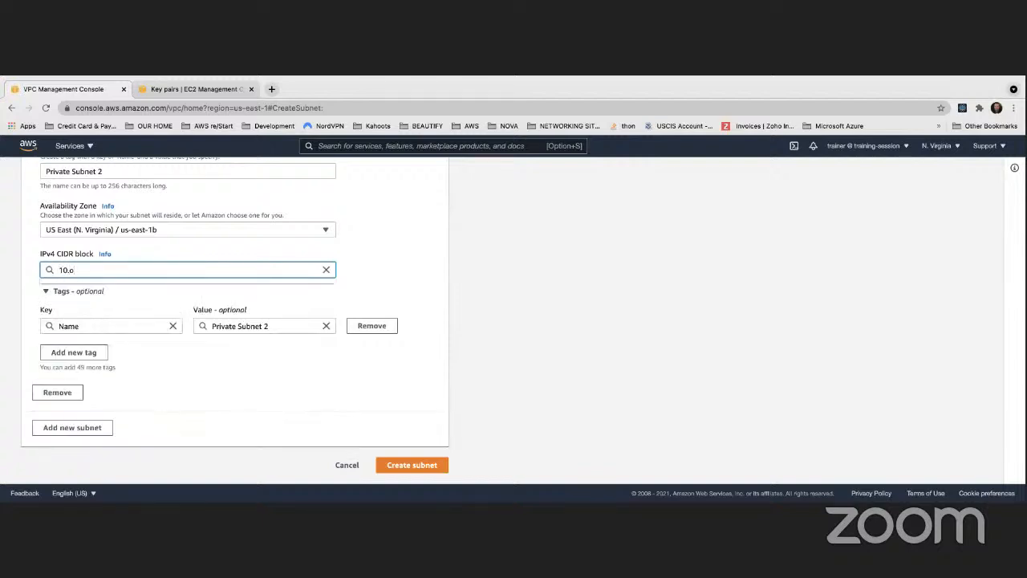
key("BackSpace")
type("0.3.0/24")
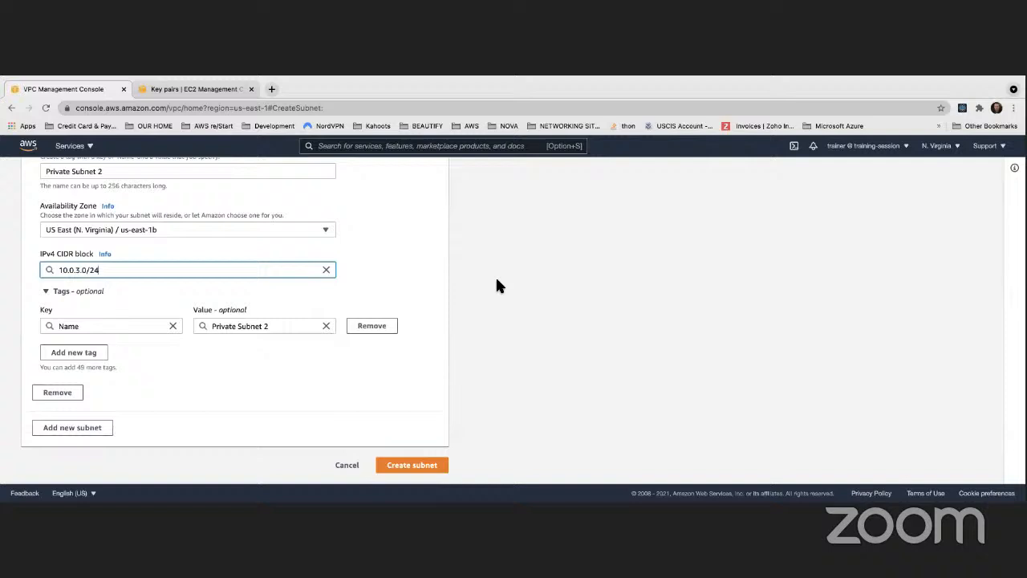
left_click(497, 280)
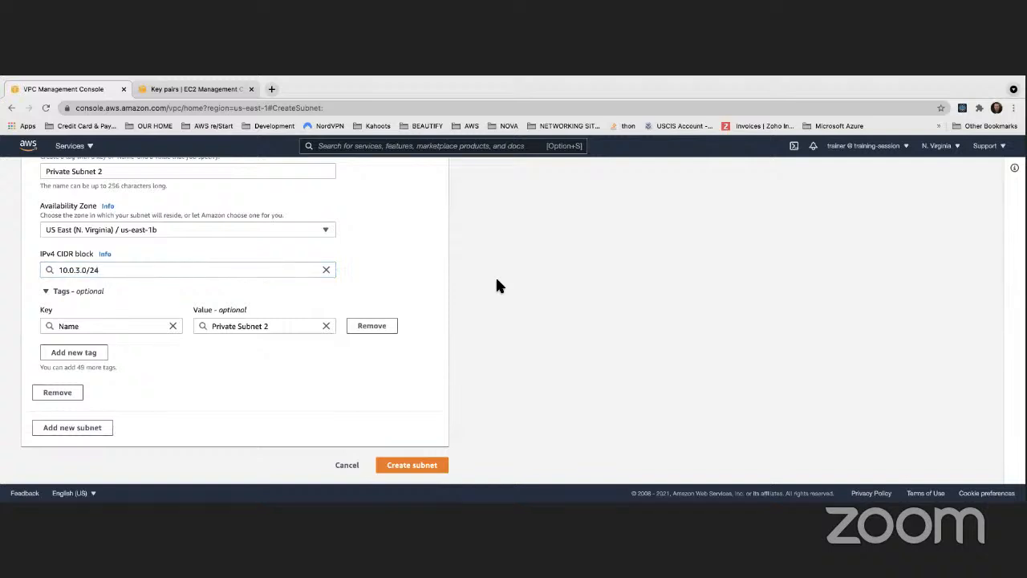
- Review the entries for Public Subnet 2 and Private Subnet 2, and create all four subnets
scroll(495, 280, "up", 2)
scroll(495, 280, "up", 1)
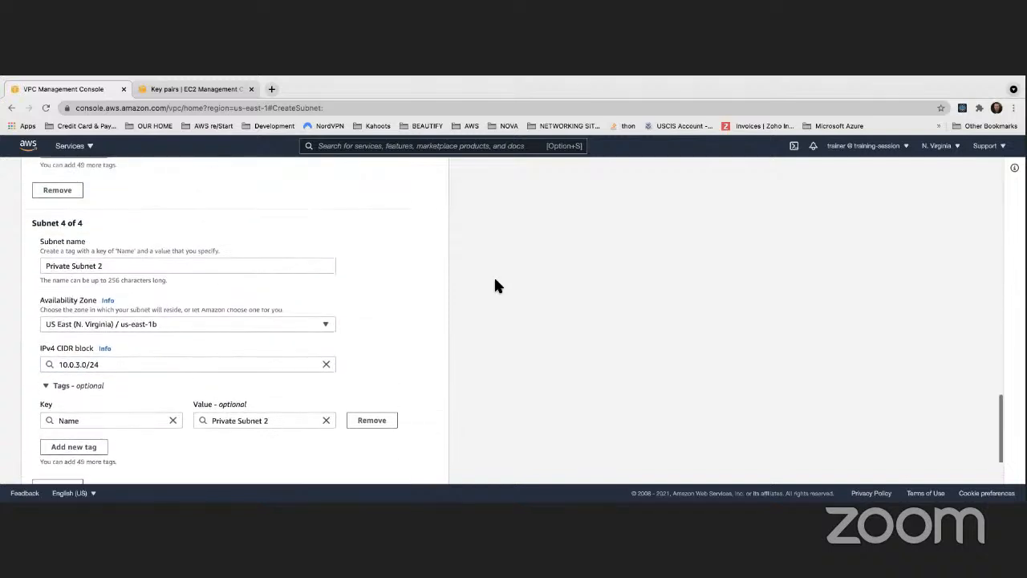
scroll(472, 276, "up", 4)
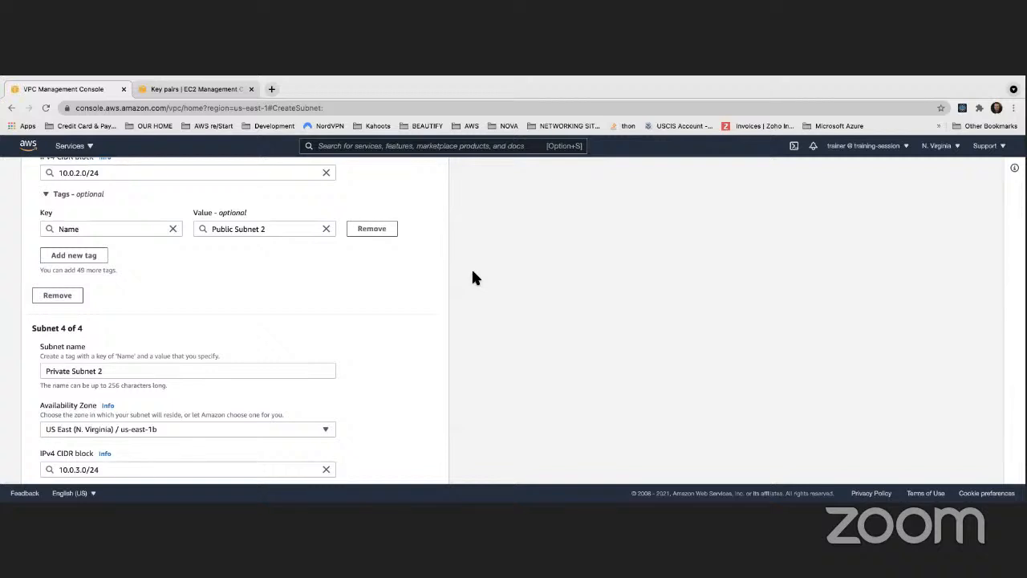
scroll(472, 273, "down", 5)
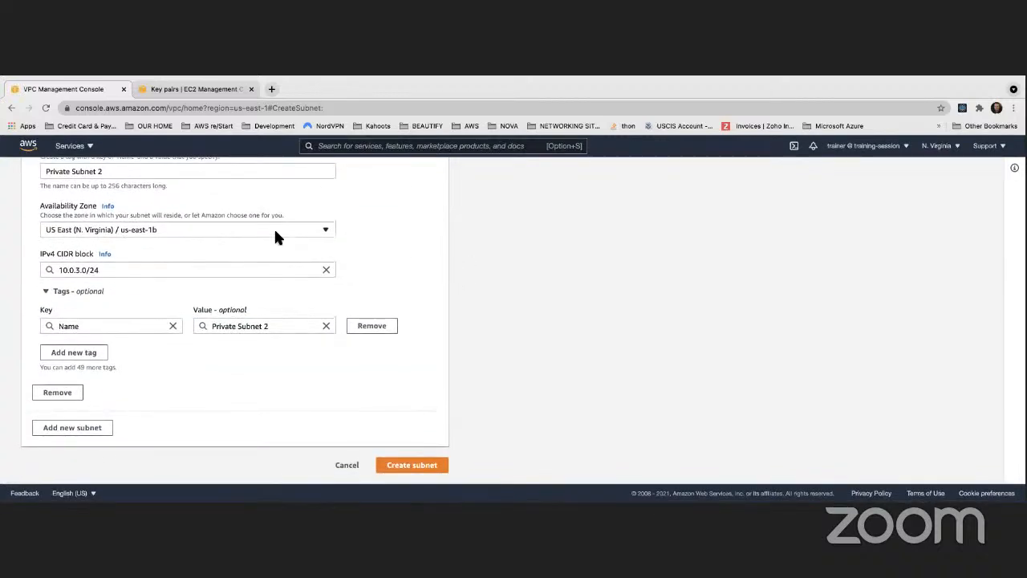
left_click(436, 471)
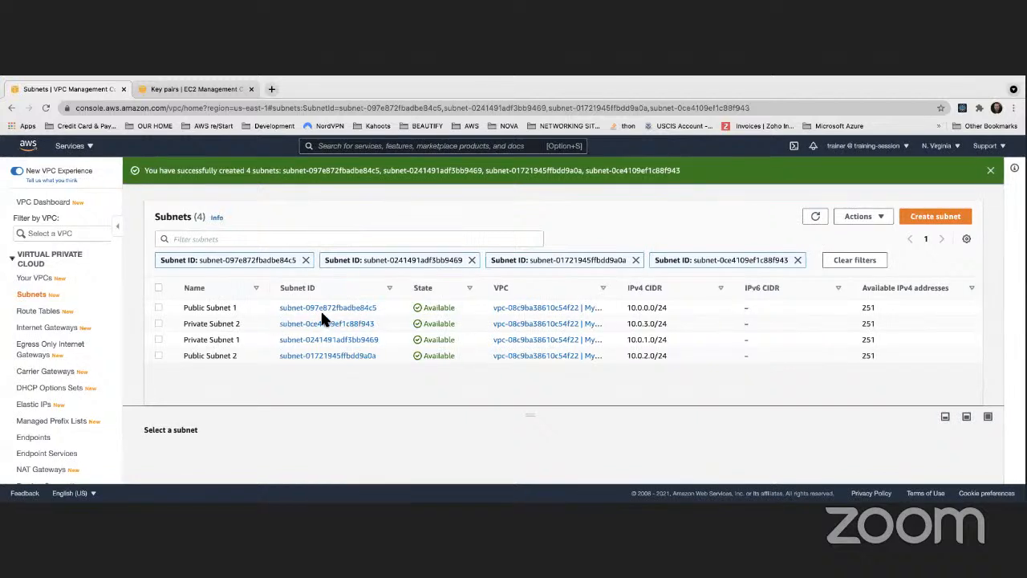
- Compare the IPv4 CIDR blocks and prefix lengths of the four new subnets in the list
left_click(647, 307)
left_click(645, 340)
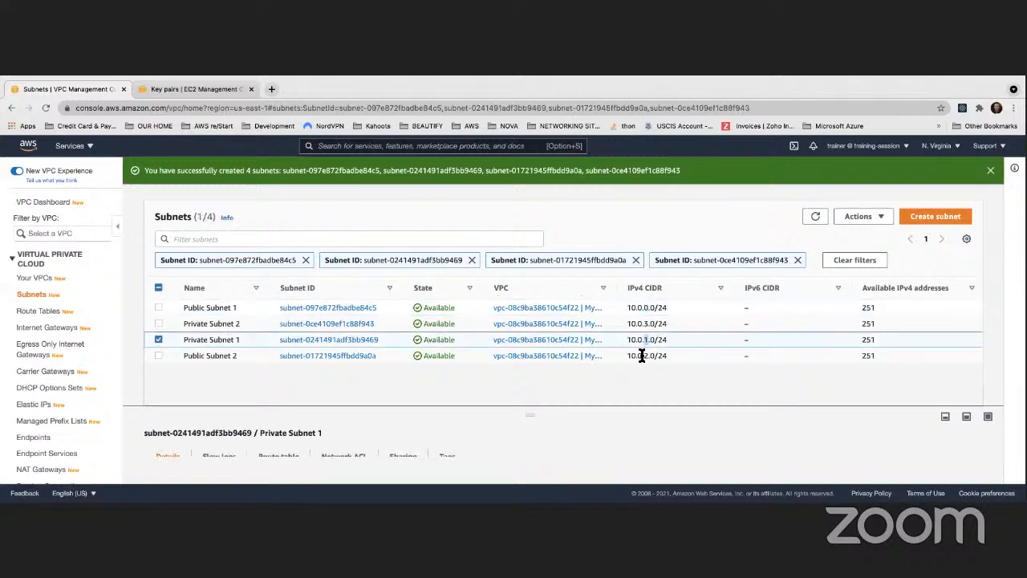
left_click(645, 356)
left_click(646, 323)
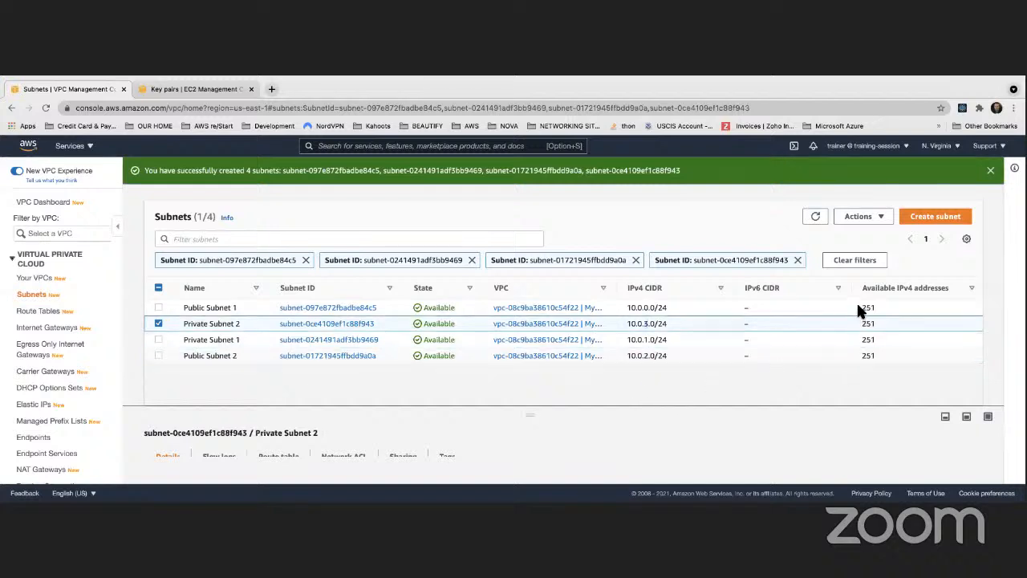
left_click_drag(860, 311, 793, 424)
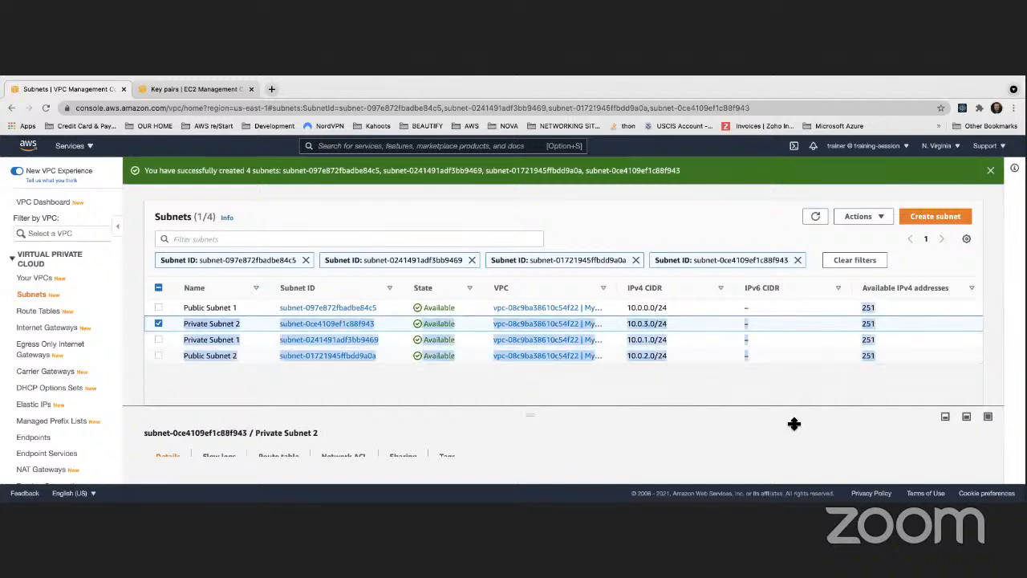
left_click(718, 394)
left_click_drag(657, 309, 668, 308)
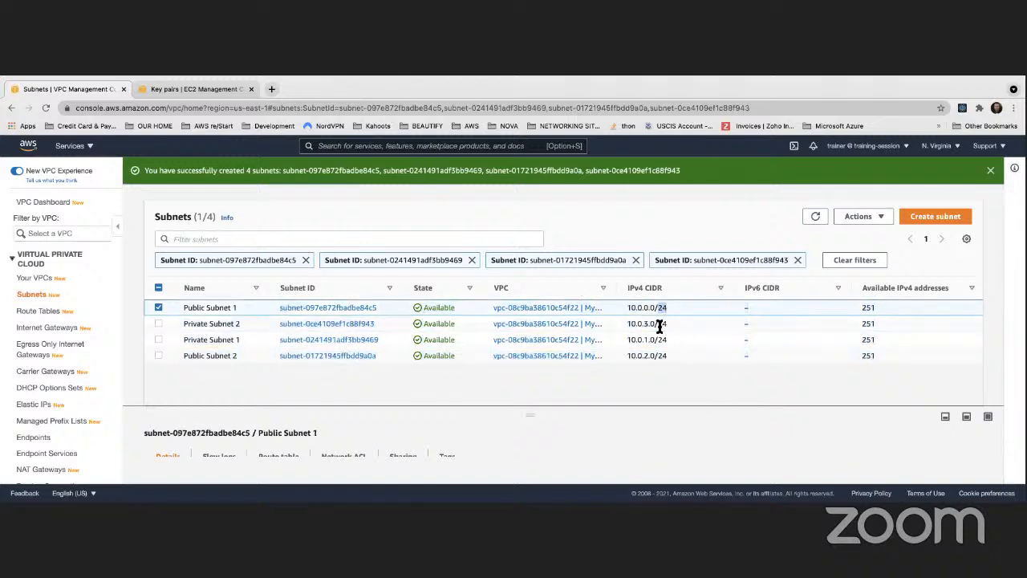
double_click(666, 338)
double_click(664, 355)
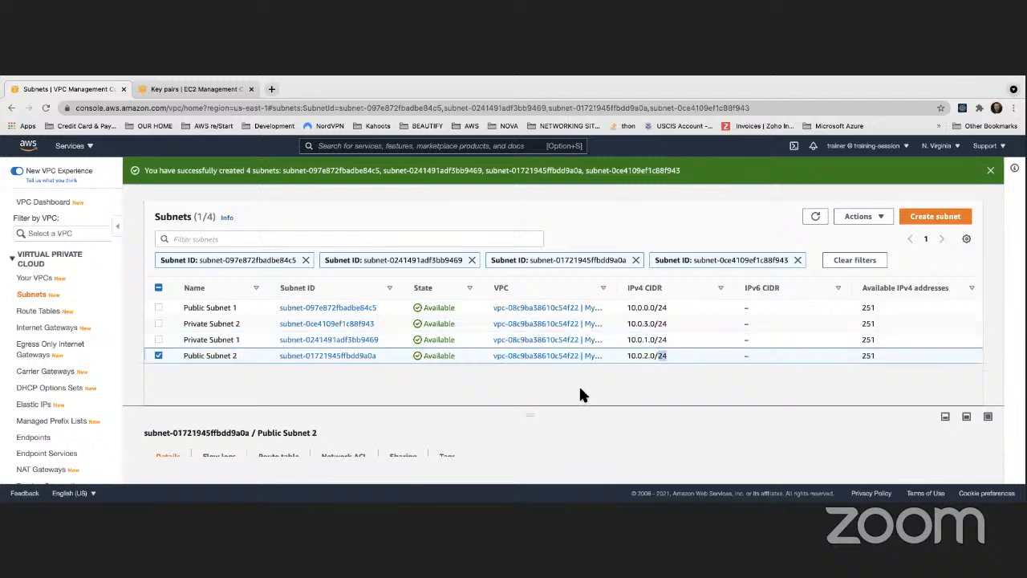
double_click(662, 308)
double_click(663, 323)
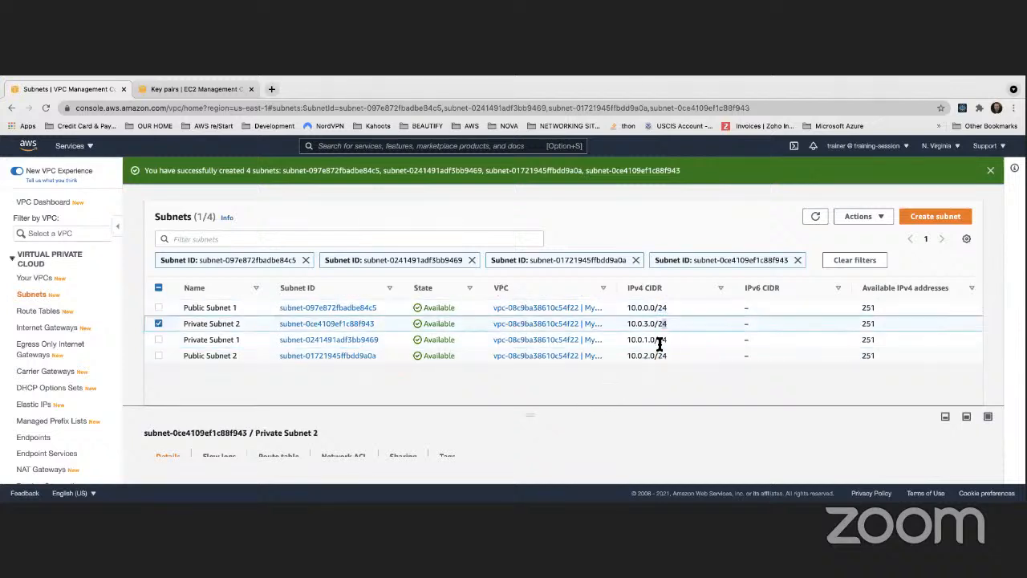
left_click(660, 340)
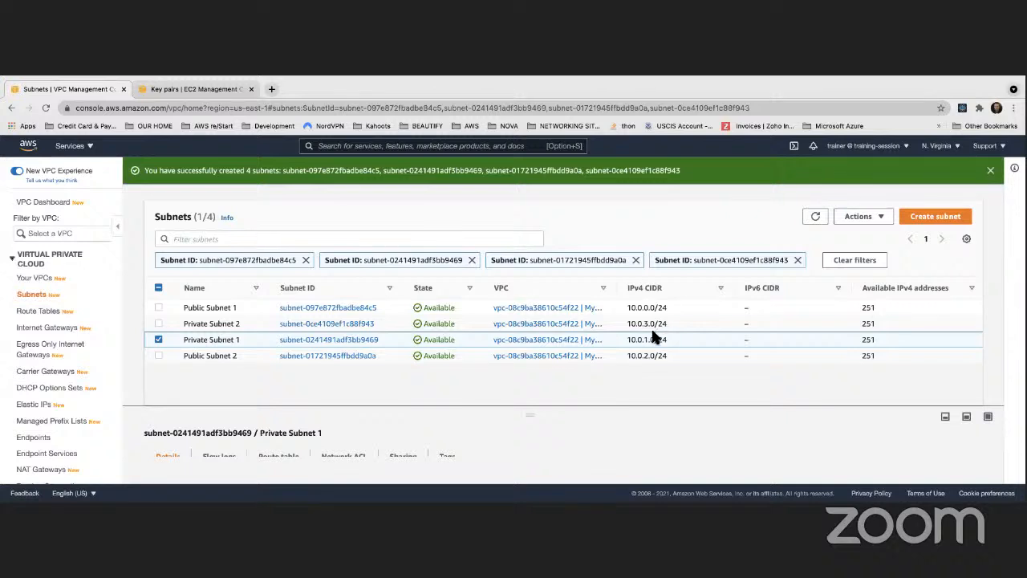
- Check the number of available IPv4 addresses for each of the four new subnets
left_click(862, 308)
left_click_drag(862, 311, 874, 359)
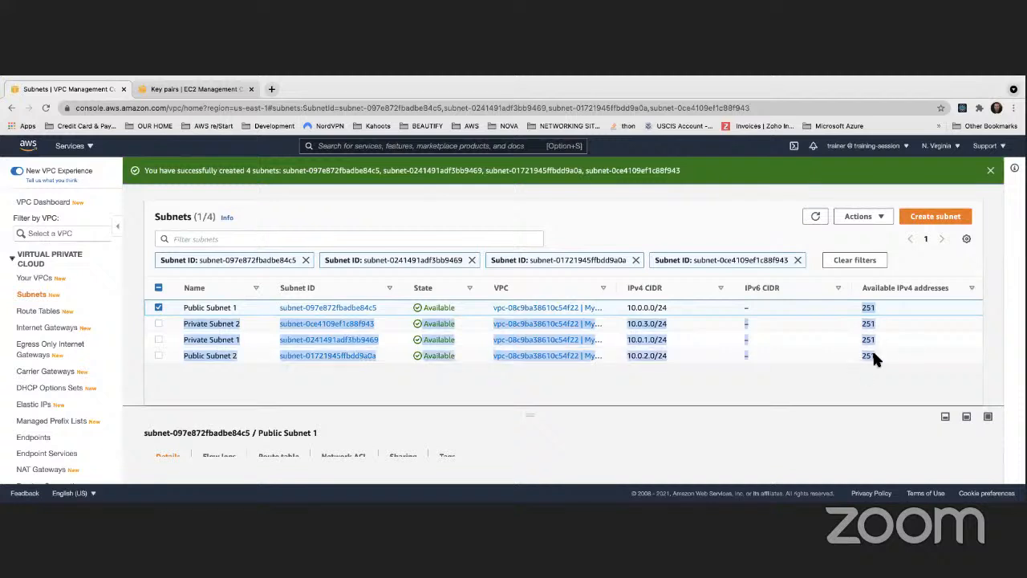
left_click(877, 372)
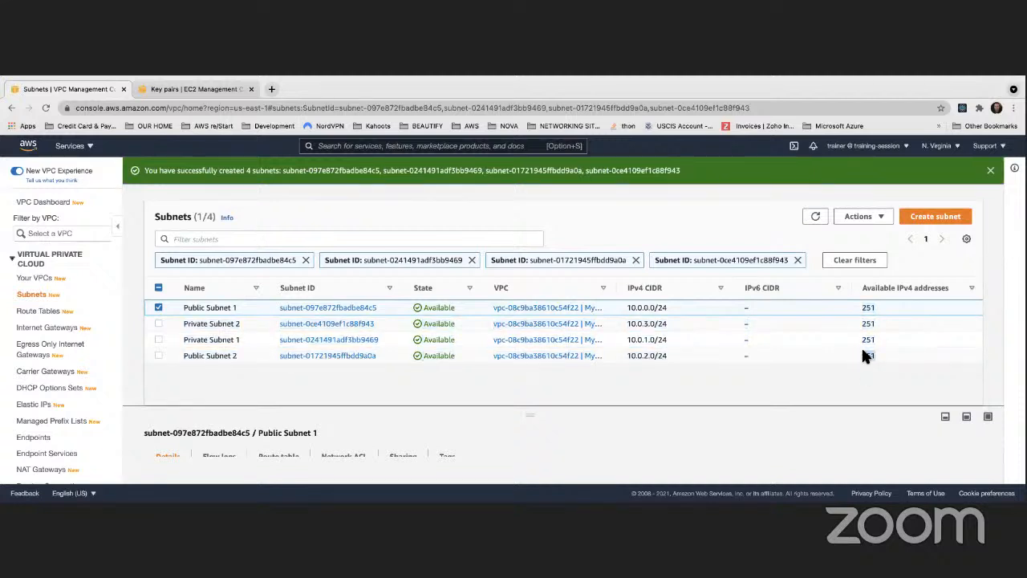
left_click(862, 351)
left_click(864, 337)
left_click(860, 324)
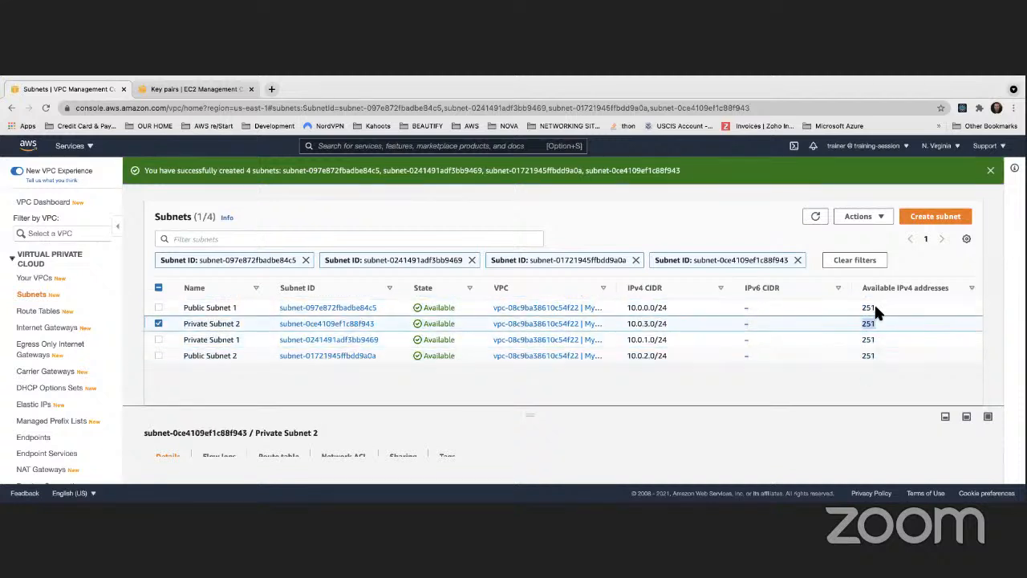
double_click(867, 308)
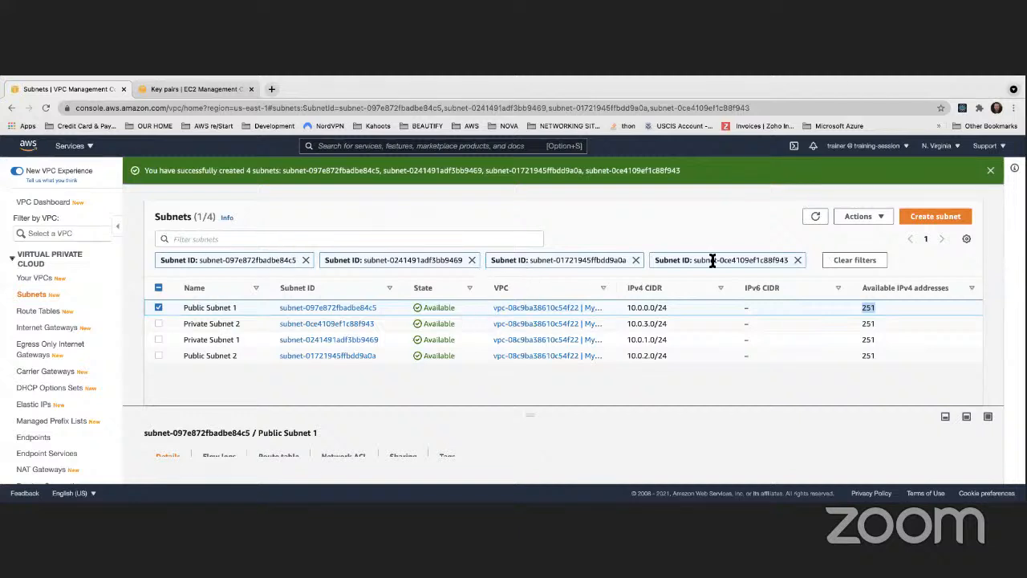
- Clear the subnet ID filters, and widen the VPC column of the full subnet list to show the complete VPC names
left_click(874, 265)
scroll(421, 324, "down", 2)
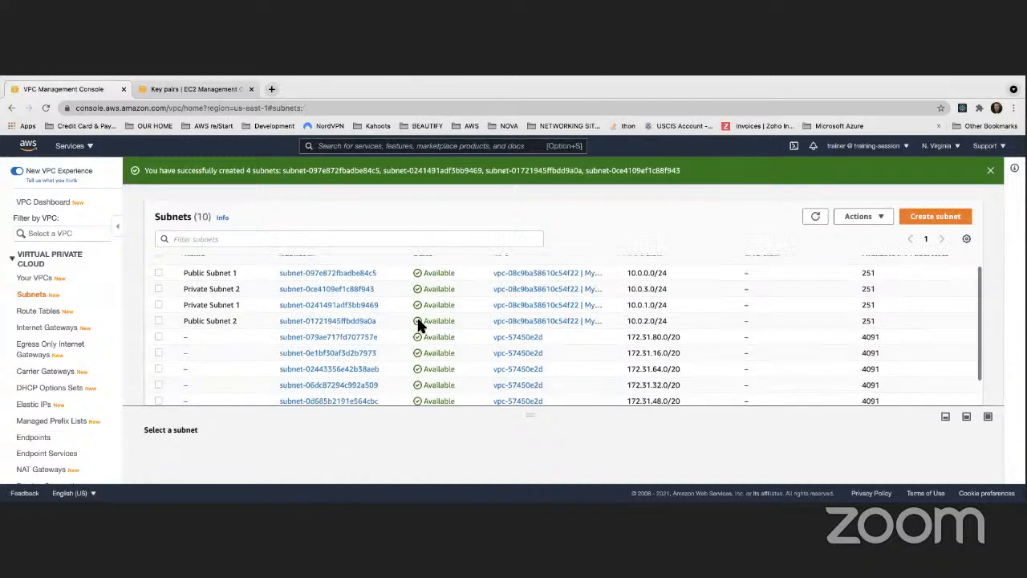
scroll(418, 325, "up", 2)
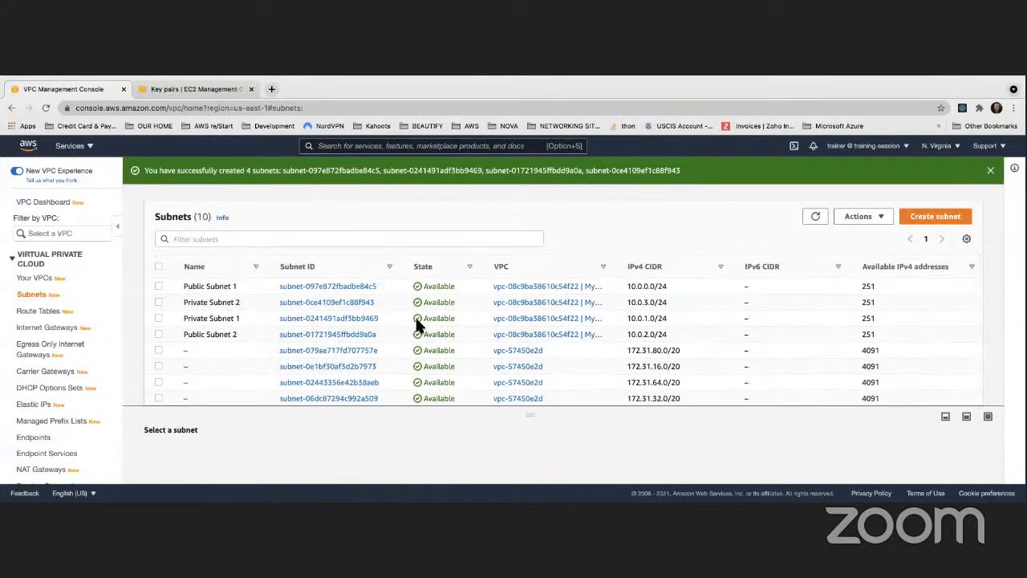
scroll(378, 313, "down", 2)
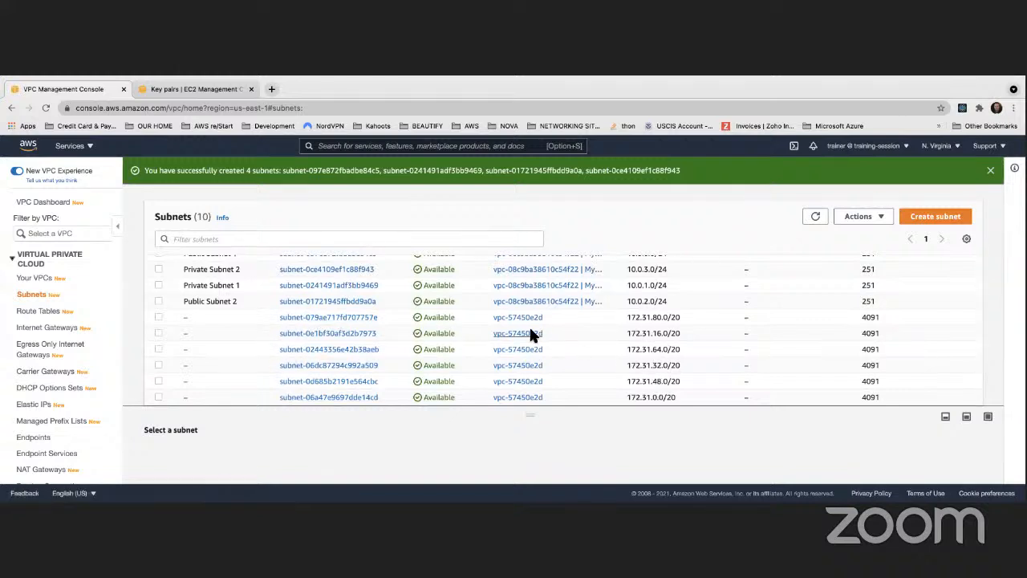
scroll(516, 385, "up", 2)
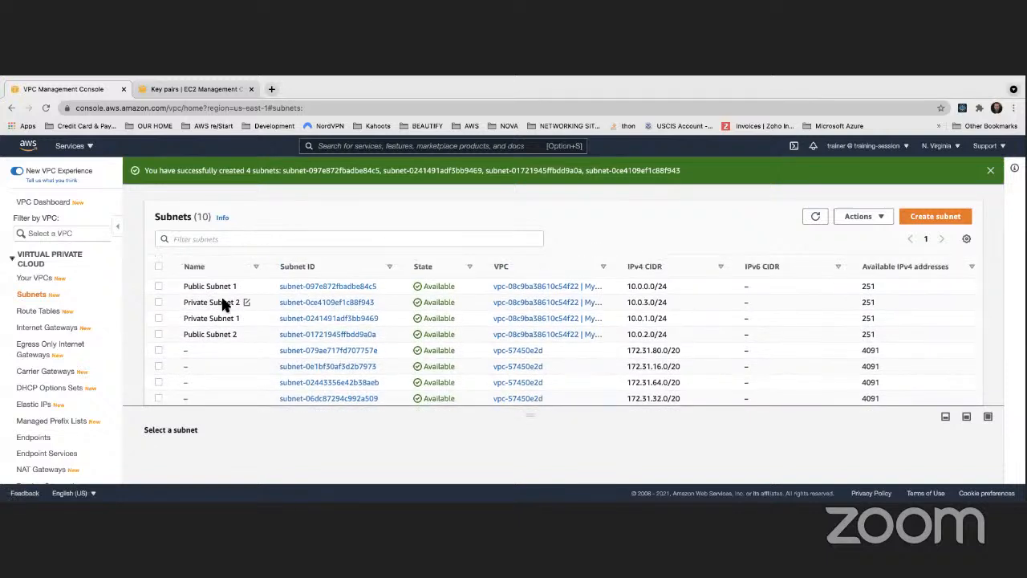
left_click_drag(621, 267, 669, 270)
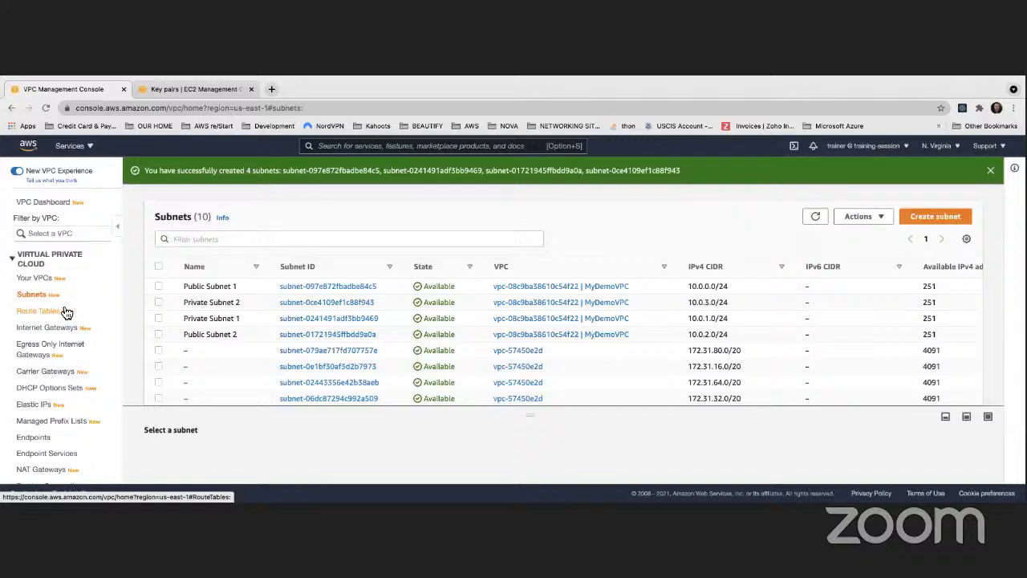
- Open the route tables list and select the route table that belongs to MyDemoVPC
left_click(35, 313)
left_click_drag(278, 259, 367, 260)
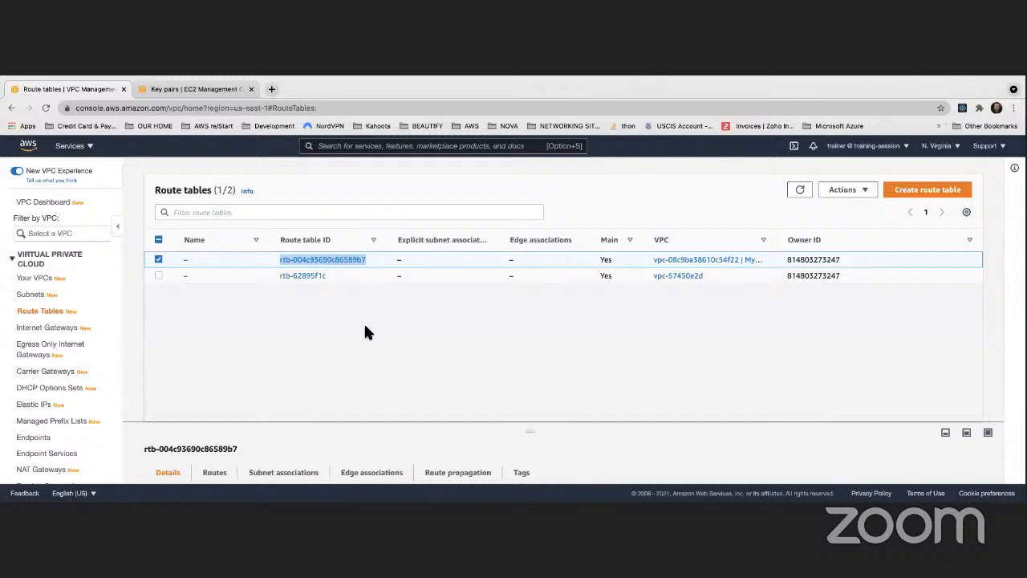
left_click(917, 194)
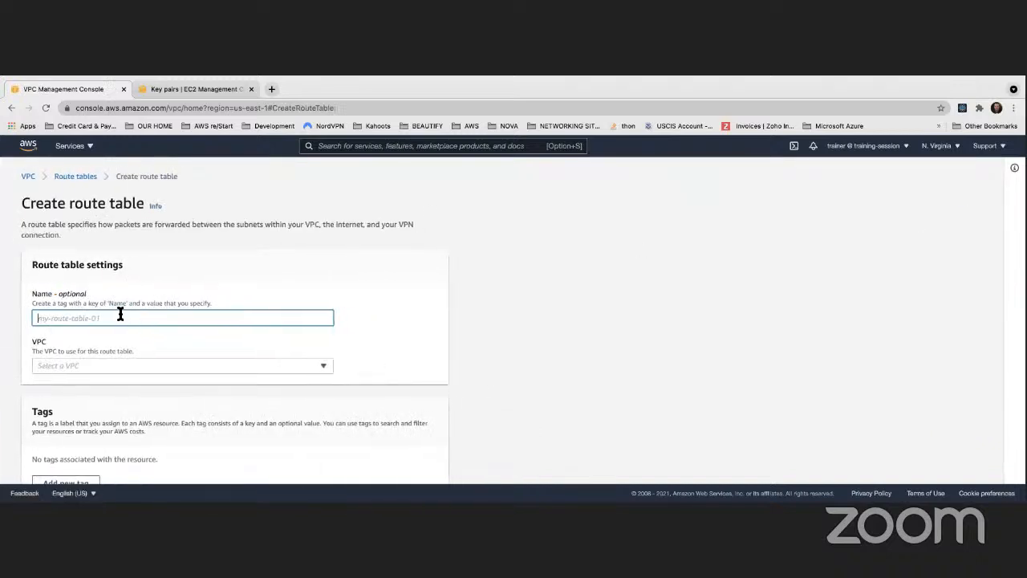
type("Publ")
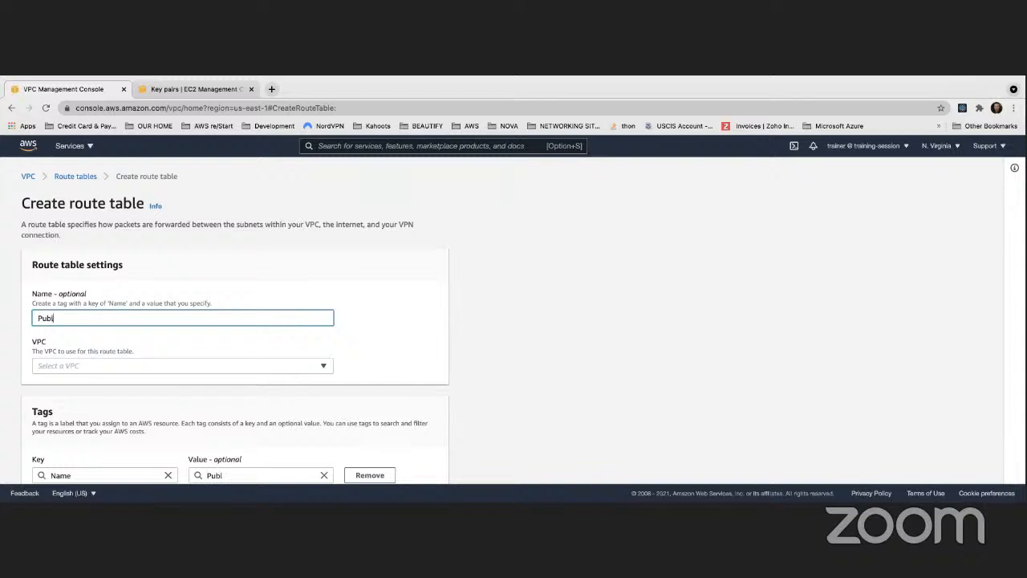
type("ic Subnet")
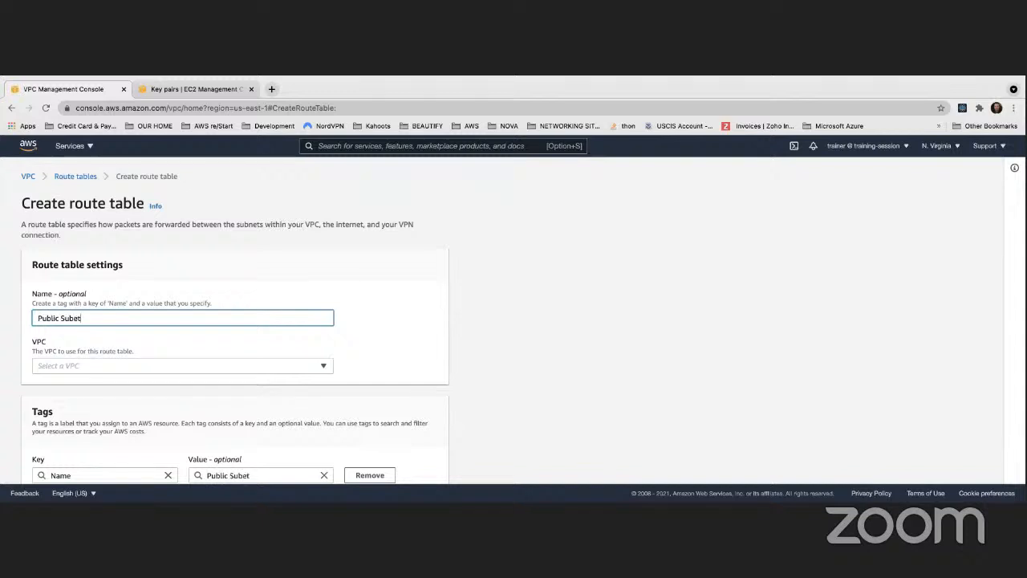
type(" 1")
left_click(77, 176)
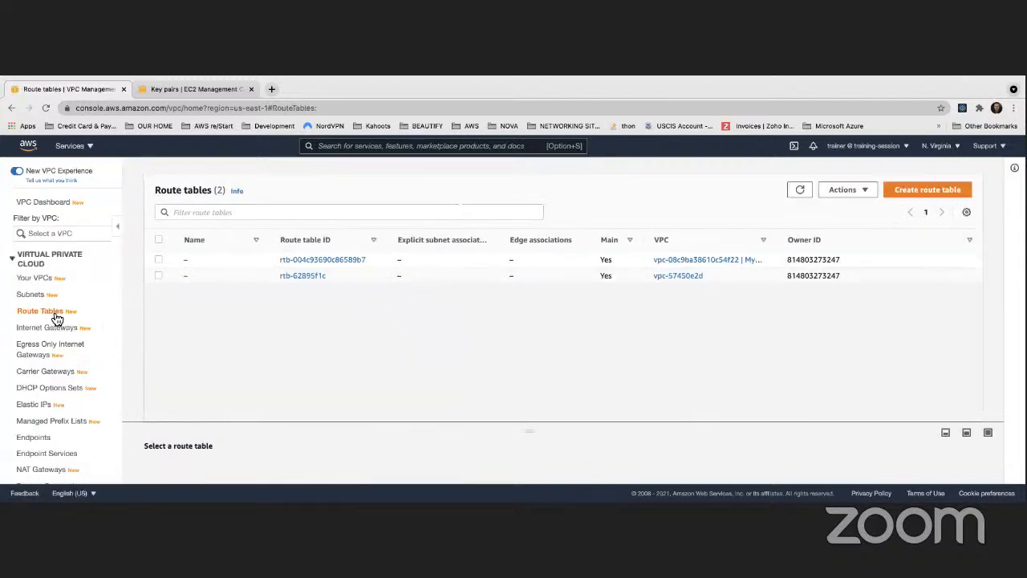
left_click(922, 194)
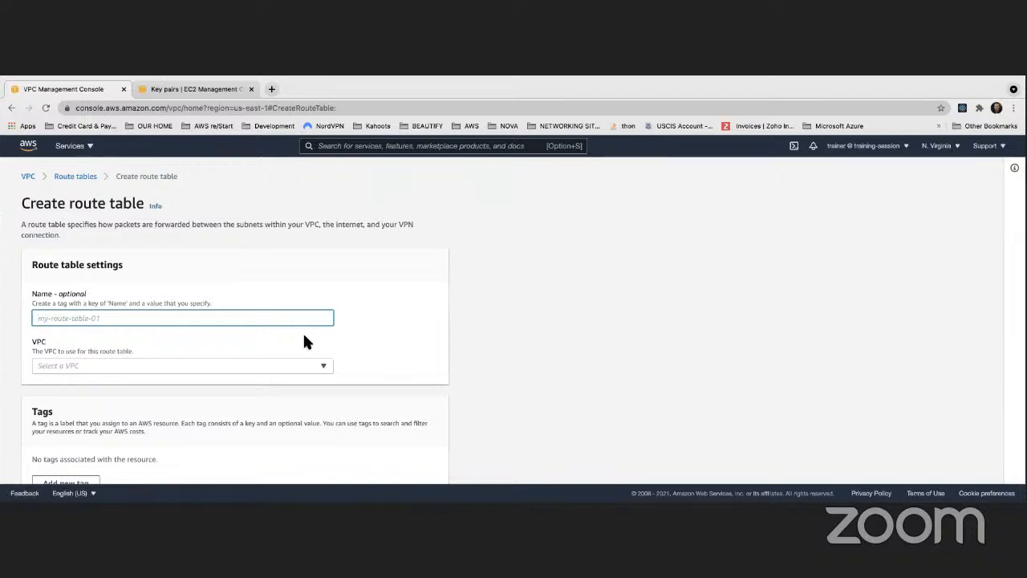
scroll(304, 336, "down", 2)
scroll(304, 341, "up", 2)
left_click(77, 178)
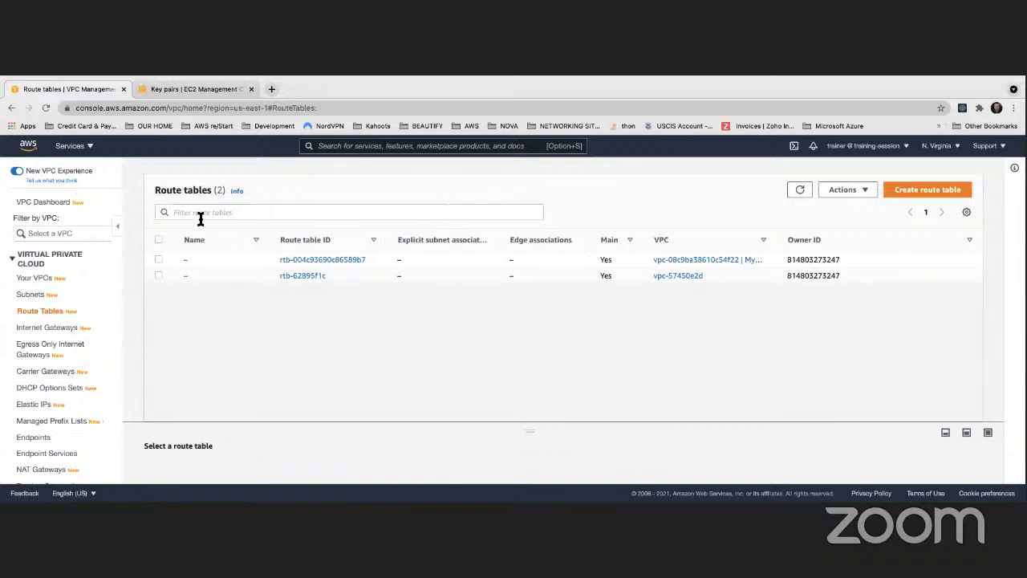
- Switch the New VPC Experience off, dismiss the feedback form, and switch the new experience back on
left_click(18, 170)
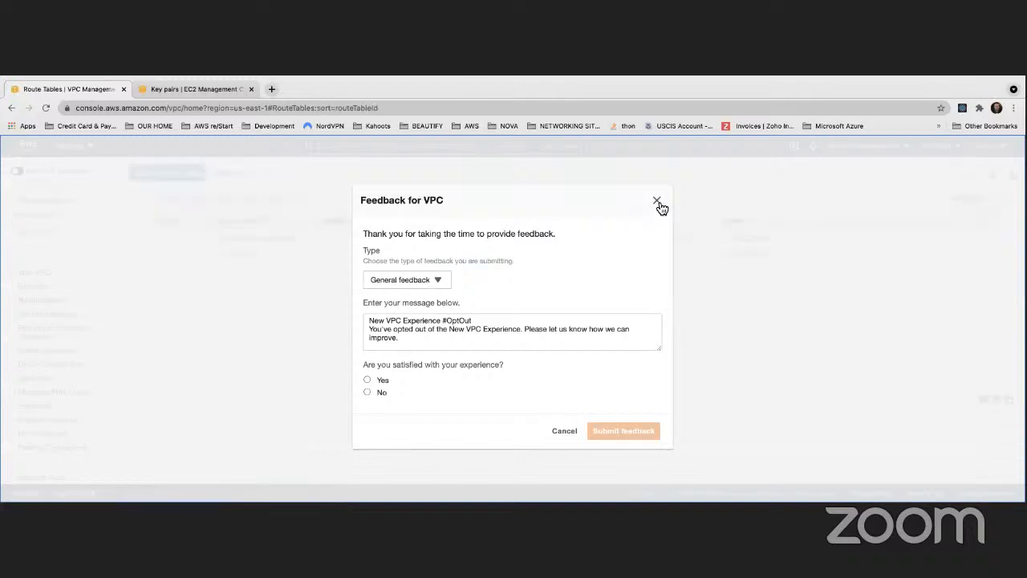
left_click(657, 200)
left_click(21, 173)
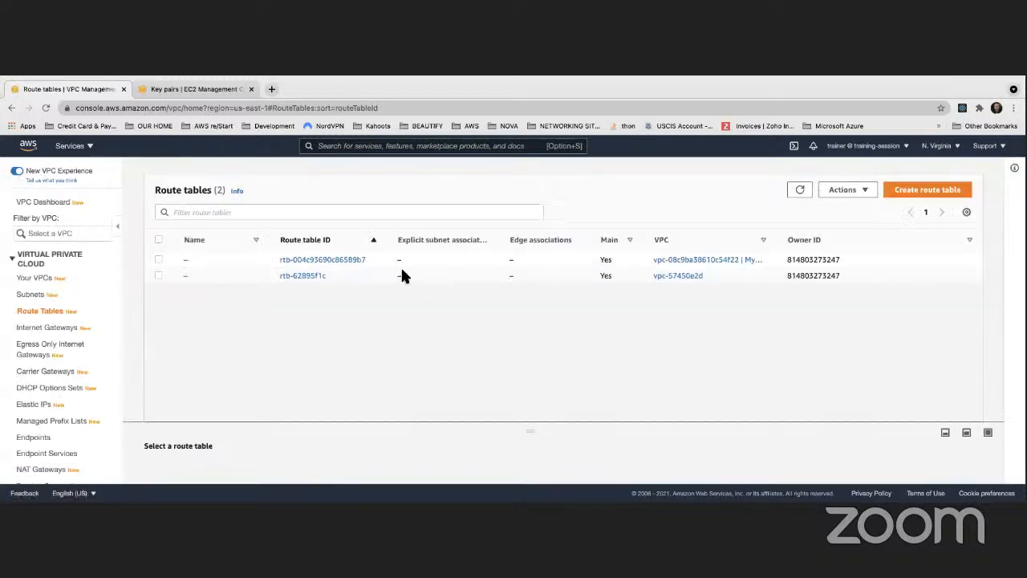
- Open the form for creating a route table and look over its name, VPC and tag settings
left_click(924, 192)
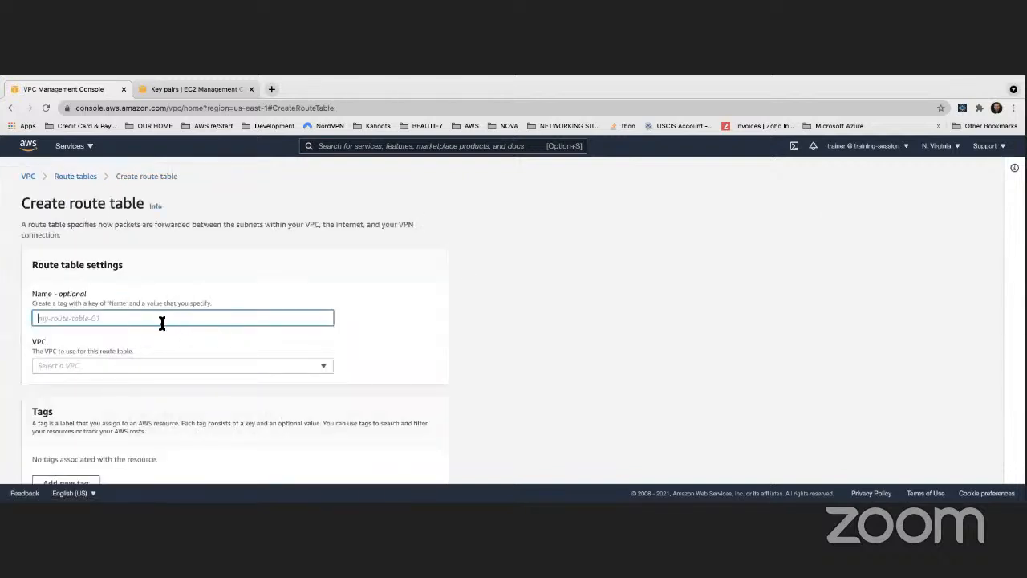
scroll(160, 323, "down", 2)
scroll(163, 328, "up", 1)
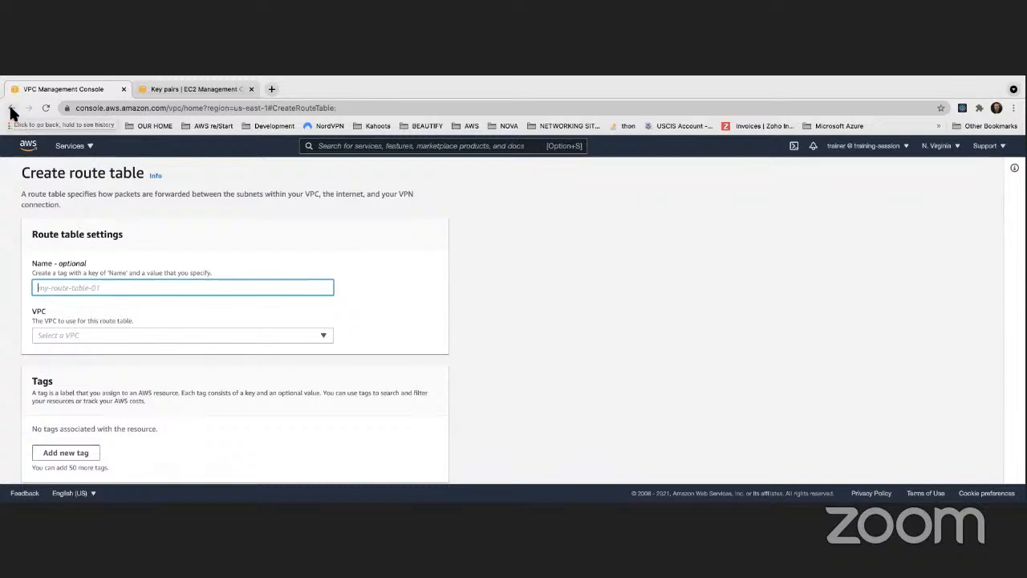
- Cancel the route table creation form and return to the route tables list
scroll(135, 257, "up", 1)
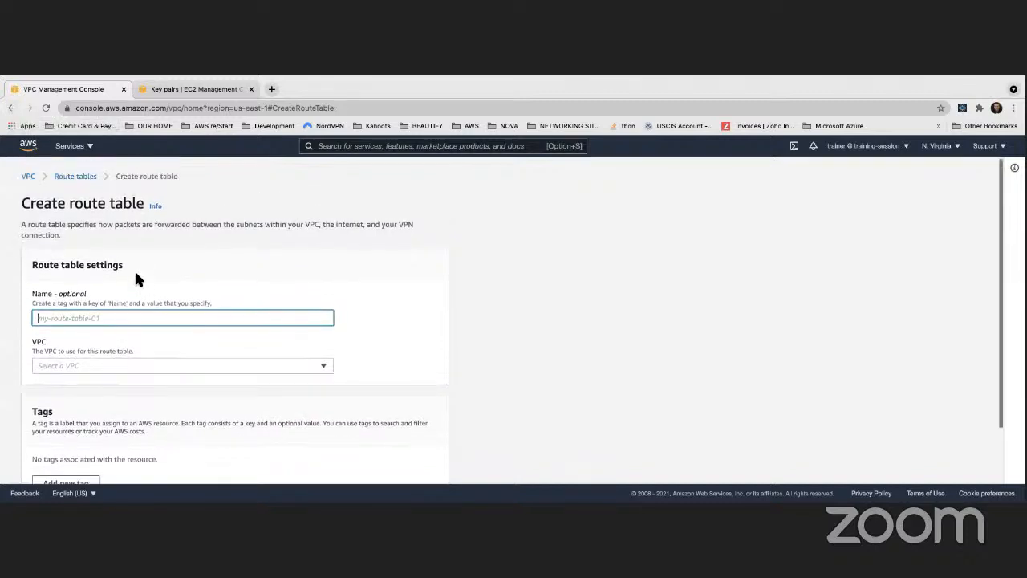
scroll(136, 279, "down", 1)
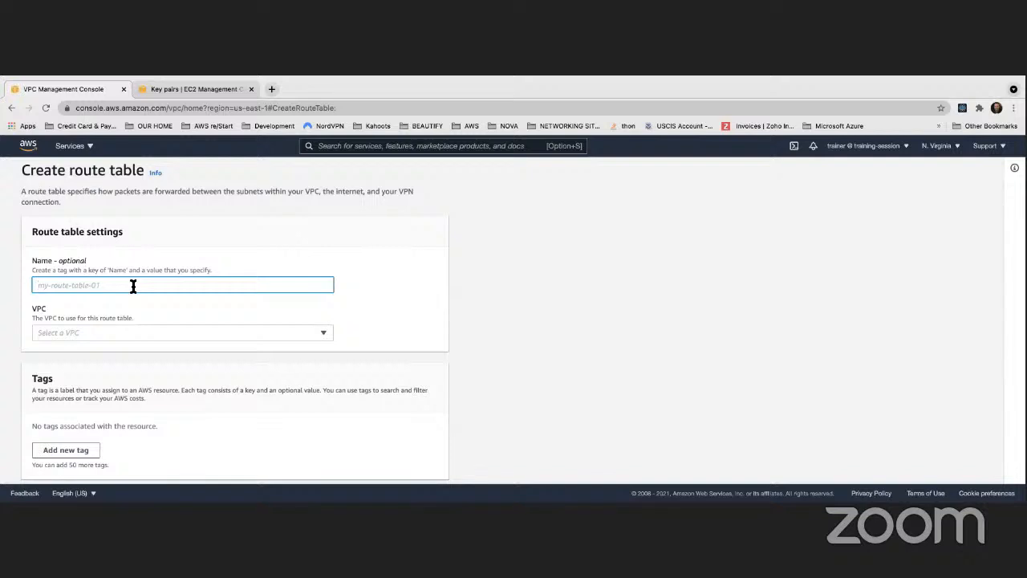
scroll(133, 287, "down", 1)
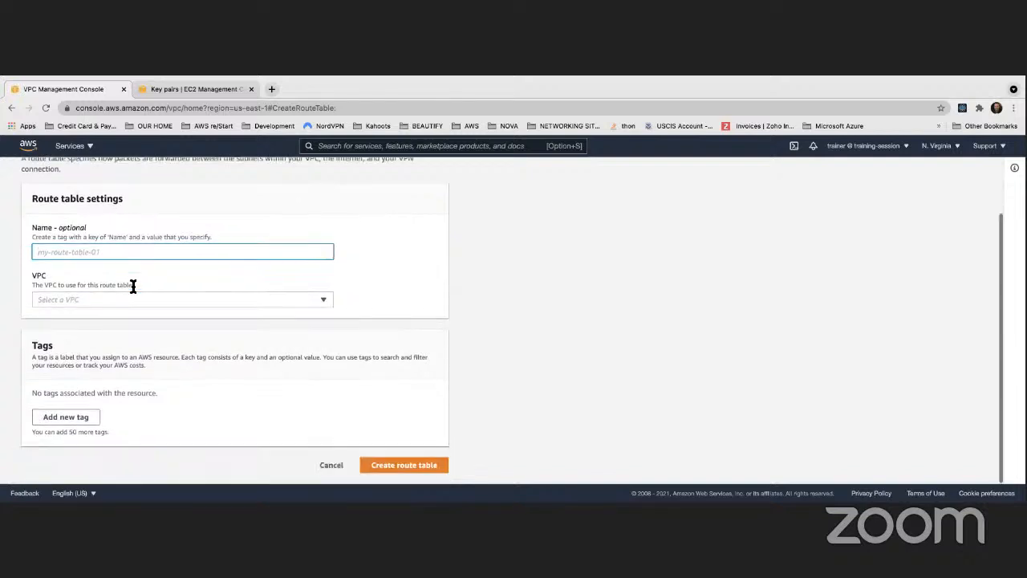
left_click(332, 464)
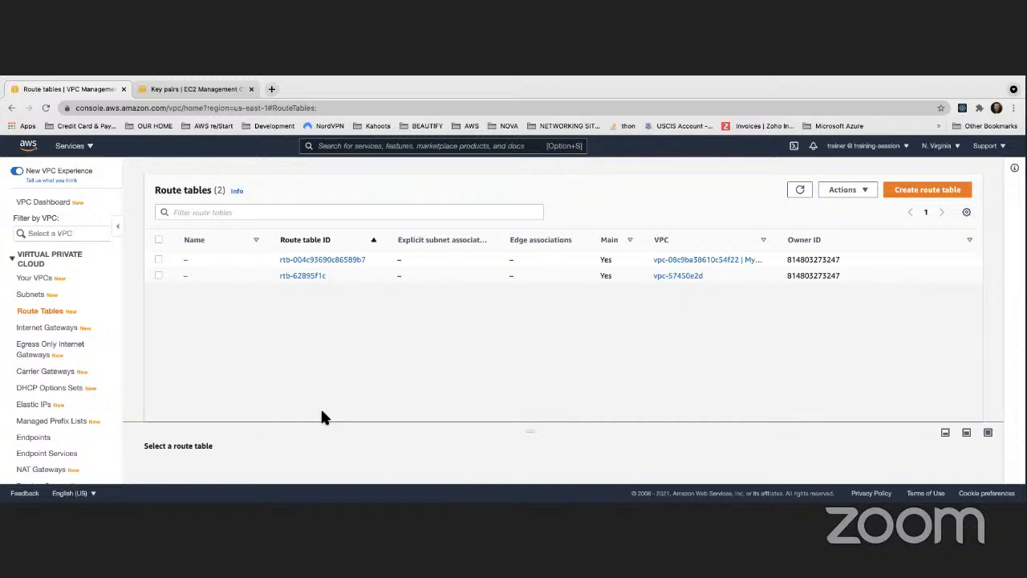
- Open the subnets list and examine the IPv4 CIDR blocks of the four MyDemoVPC subnets
scroll(48, 311, "down", 1)
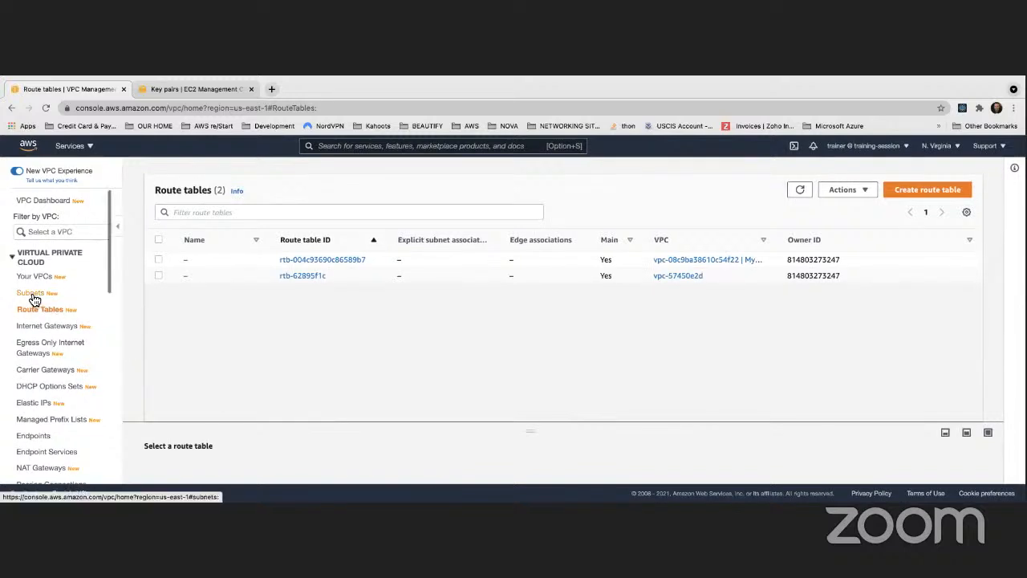
left_click(34, 293)
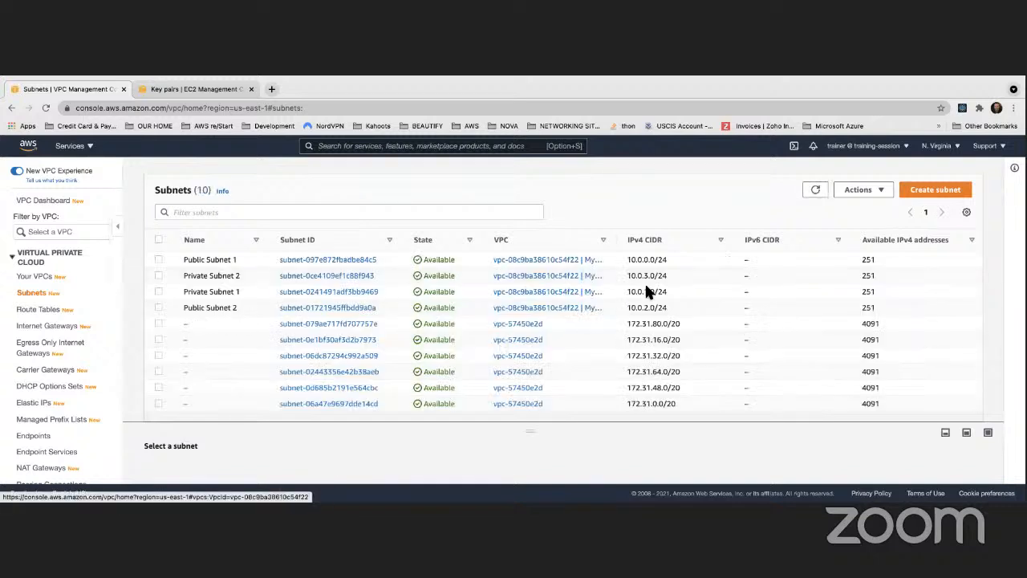
left_click_drag(629, 257, 672, 309)
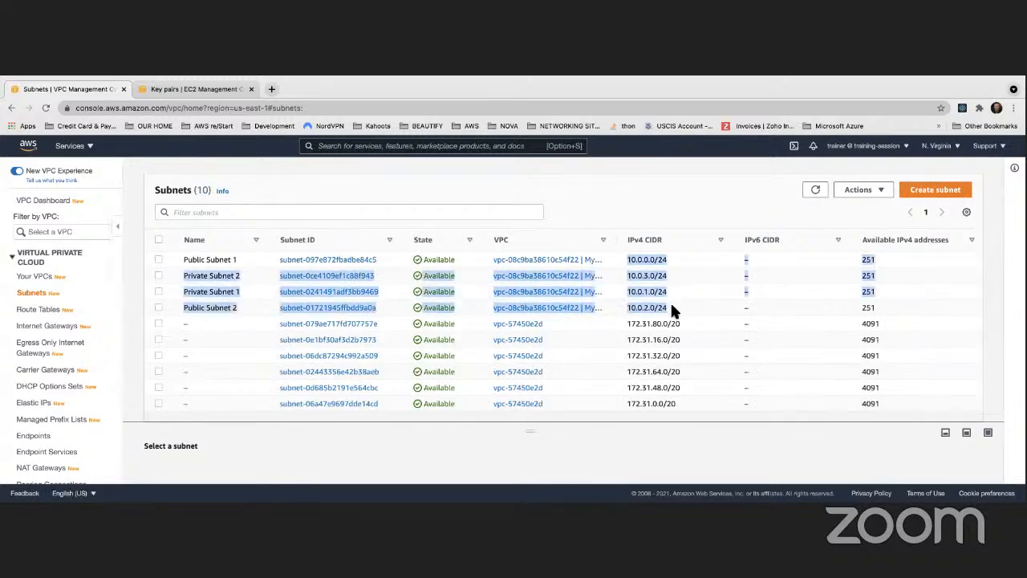
left_click(627, 259)
left_click_drag(628, 259, 670, 310)
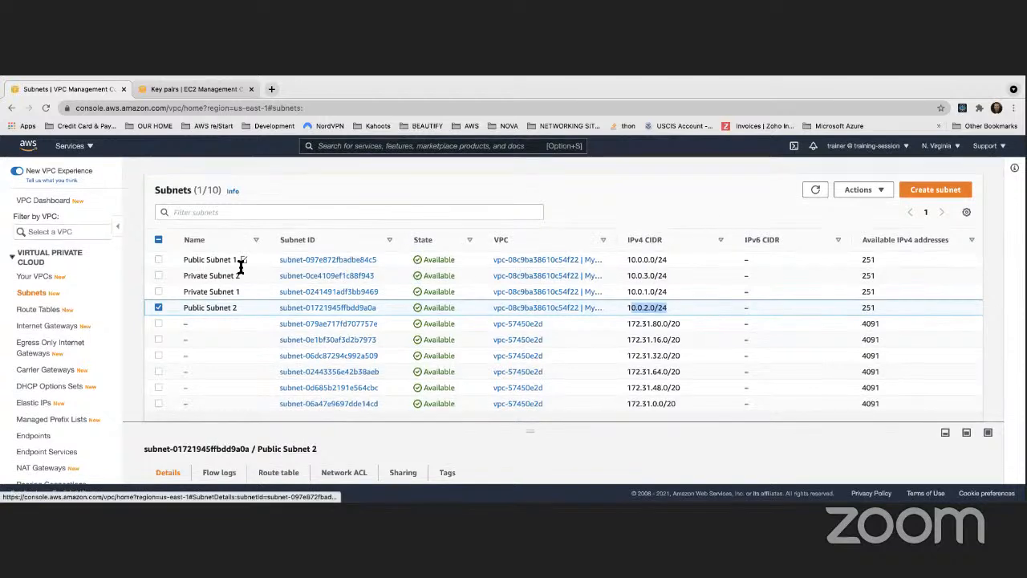
- Go back to the route tables list and start creating a new route table
left_click(35, 311)
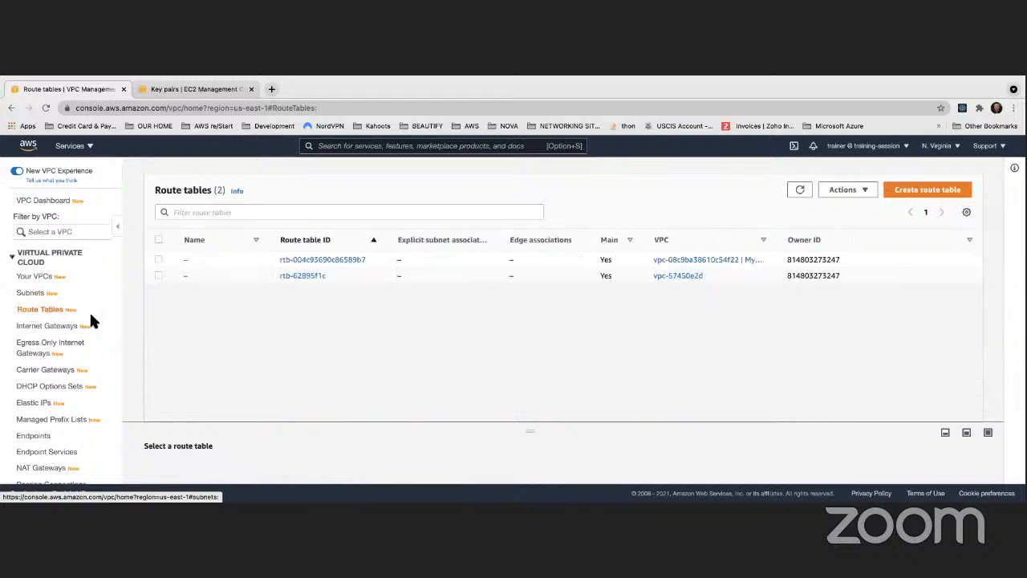
left_click(922, 192)
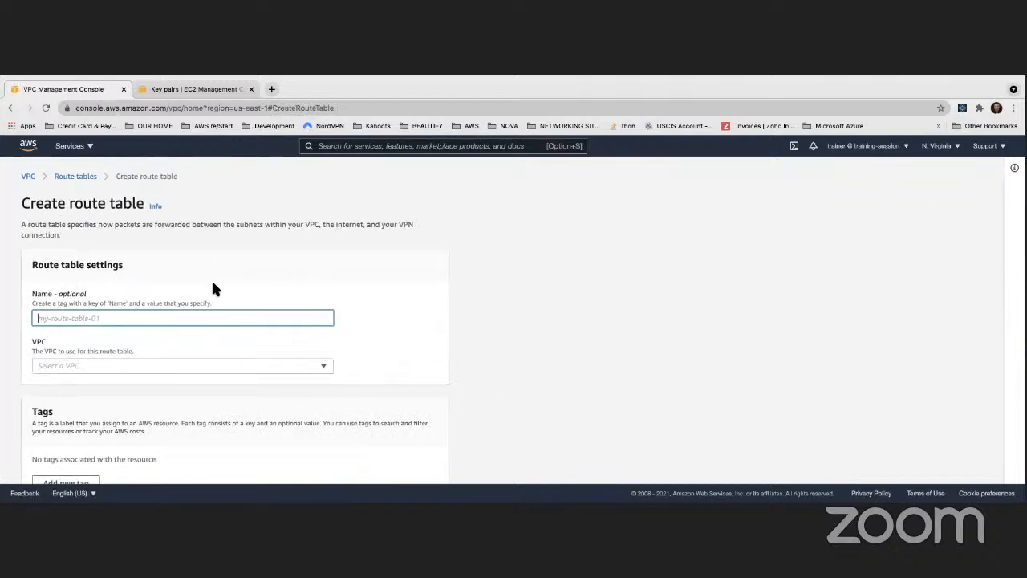
left_click(319, 268)
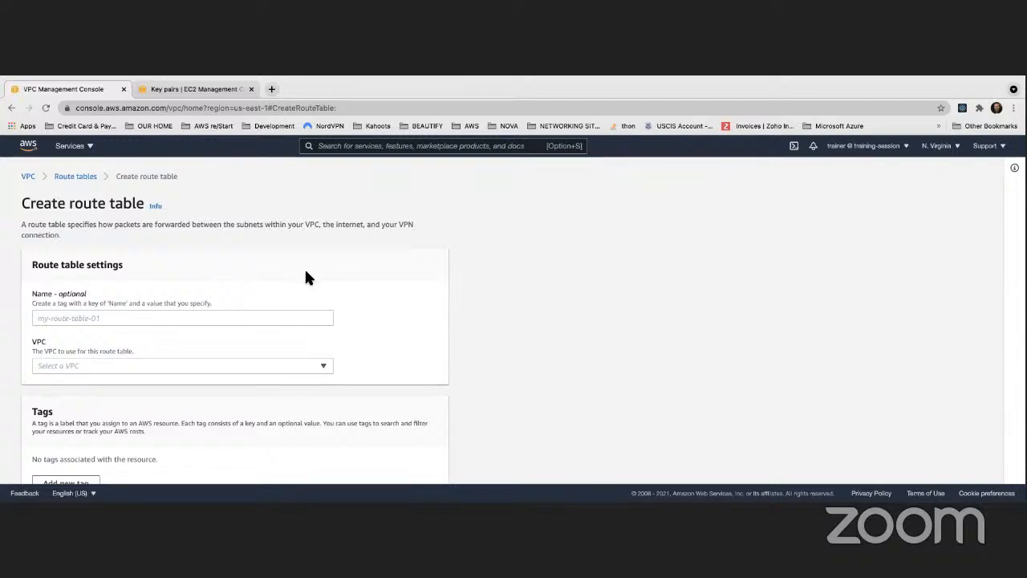
left_click(185, 317)
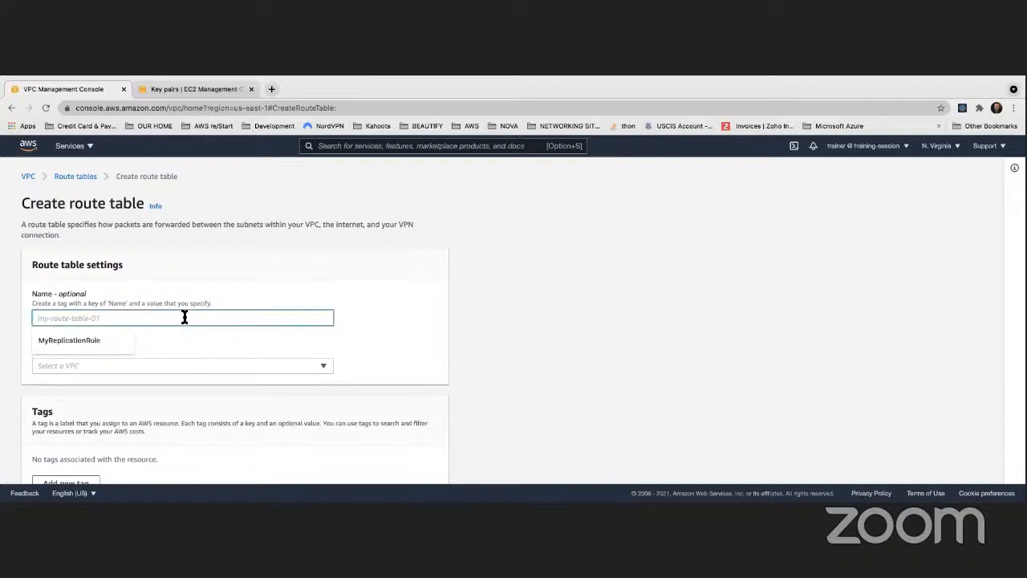
left_click(260, 264)
left_click(177, 317)
left_click(278, 277)
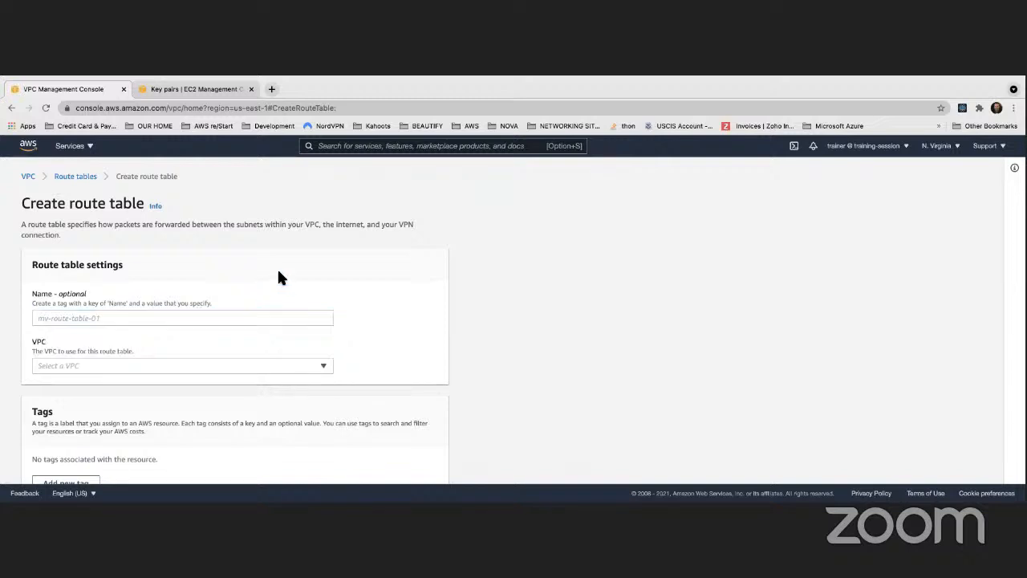
left_click(198, 317)
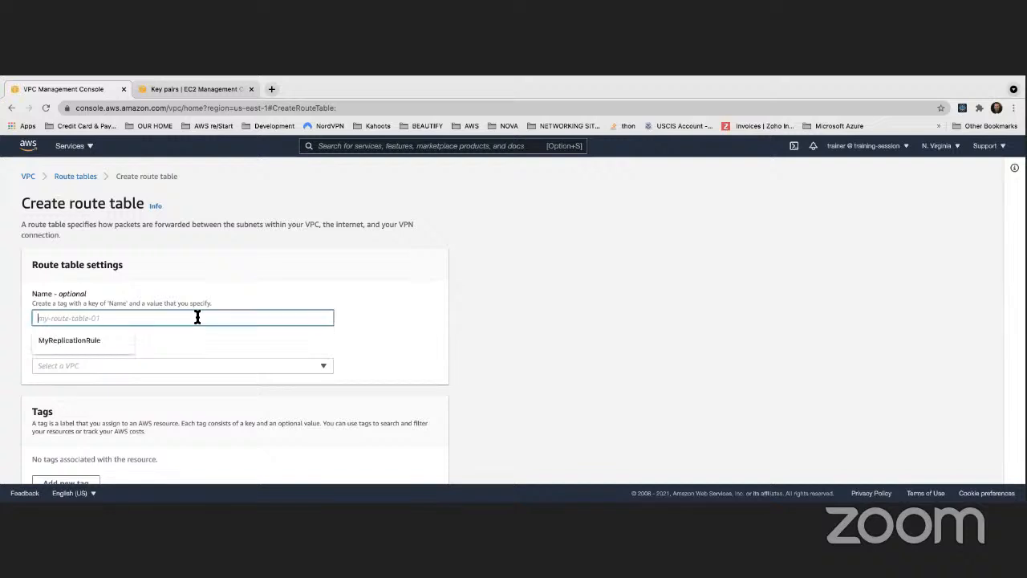
left_click(261, 268)
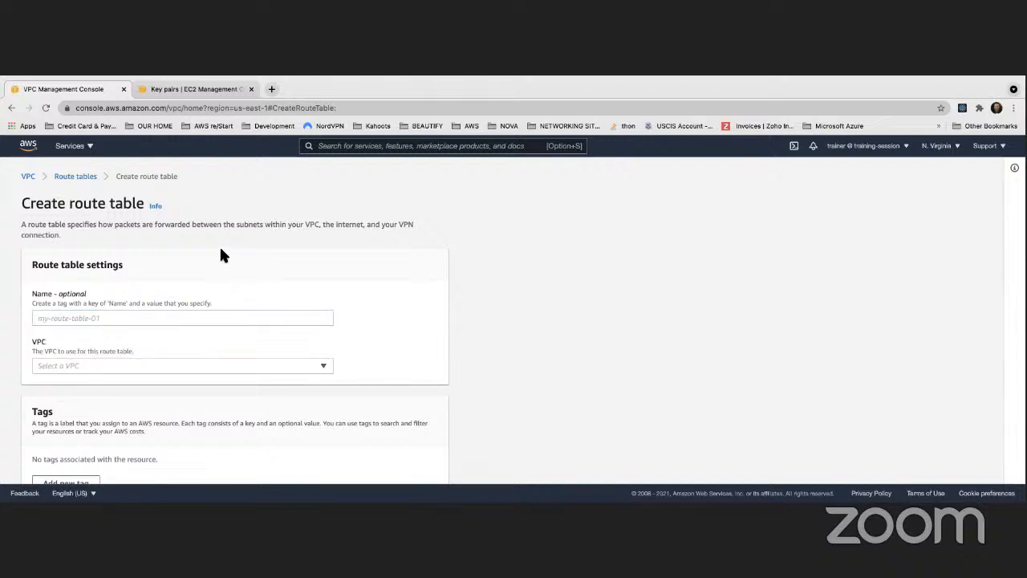
- Assign the new route table to MyDemoVPC
scroll(219, 252, "down", 2)
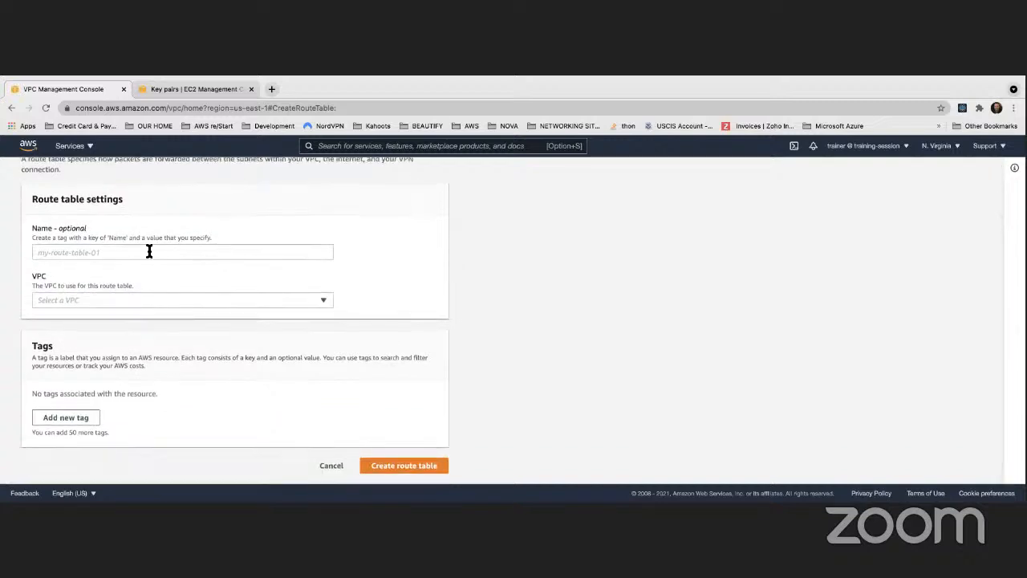
left_click(152, 251)
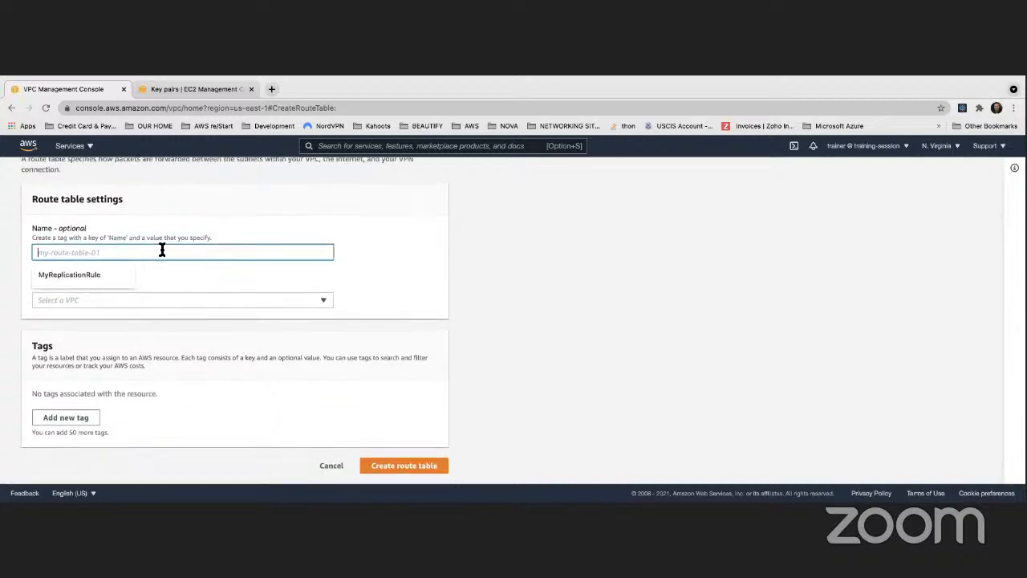
left_click(177, 307)
left_click(159, 335)
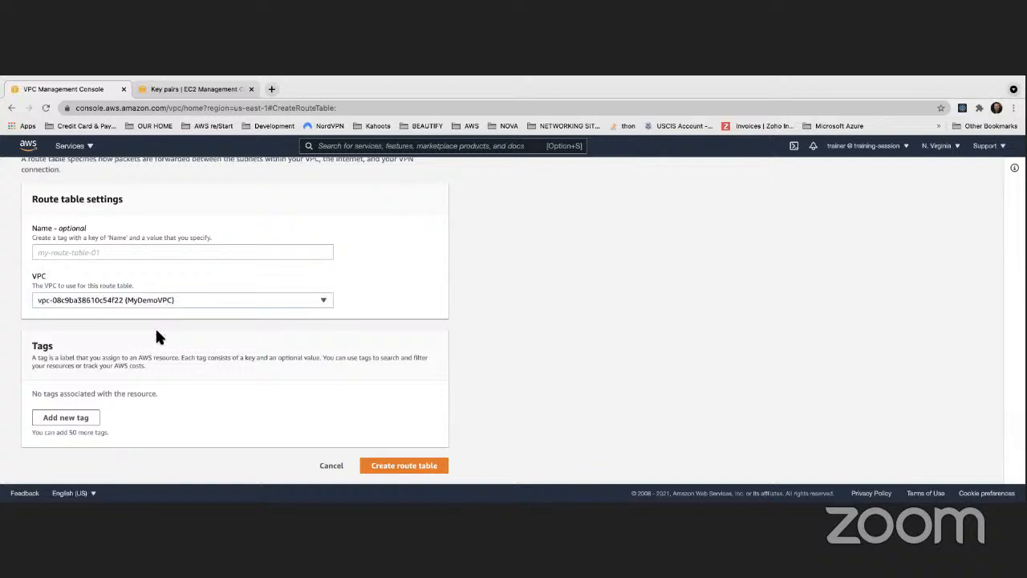
- Name the route table Public Subnet 1 Route Table and create it
left_click(110, 253)
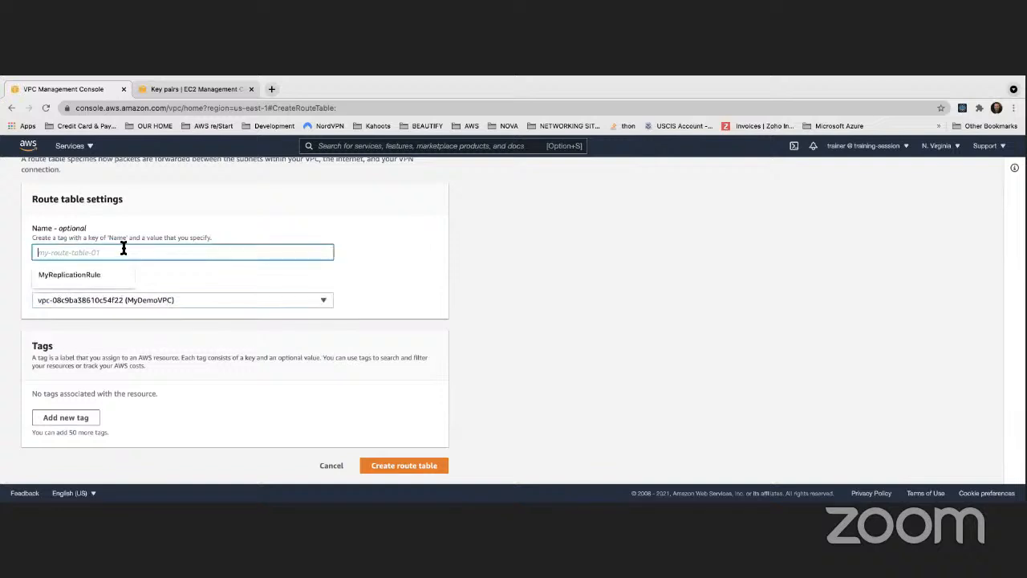
type("Pu")
key("BackSpace")
key("BackSpace")
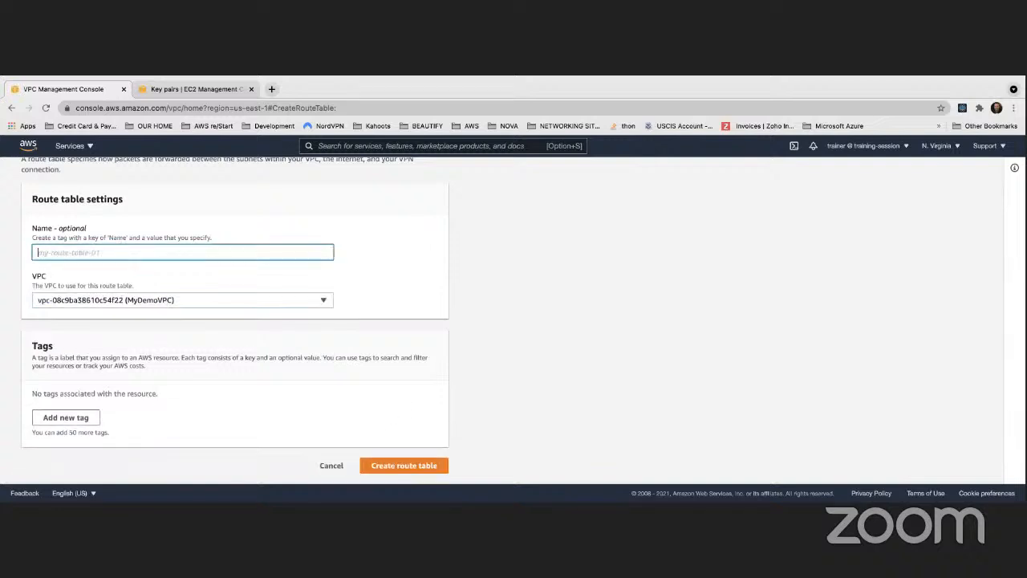
type("Public Subnet")
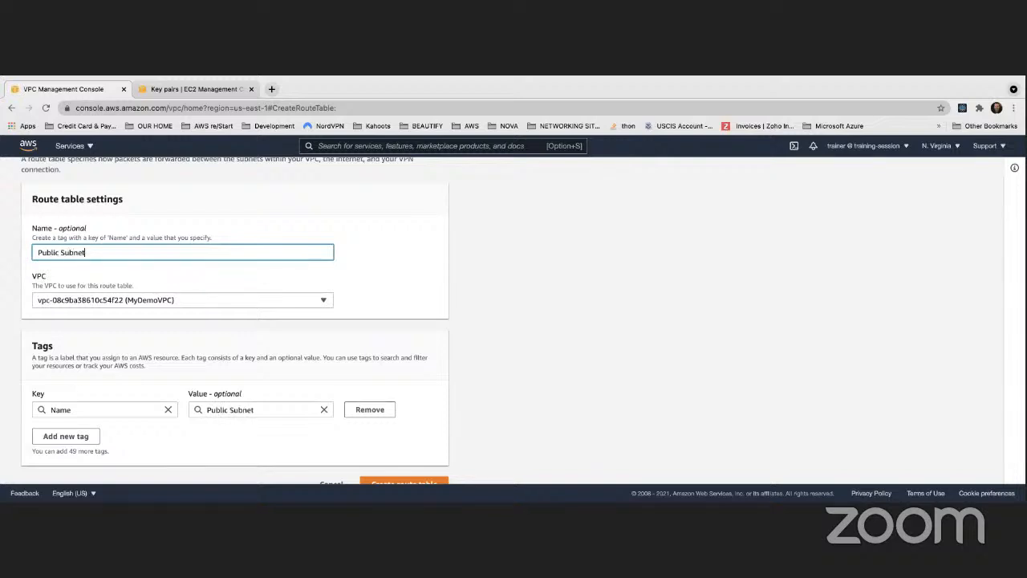
type(" 1 Route Table")
left_click(579, 274)
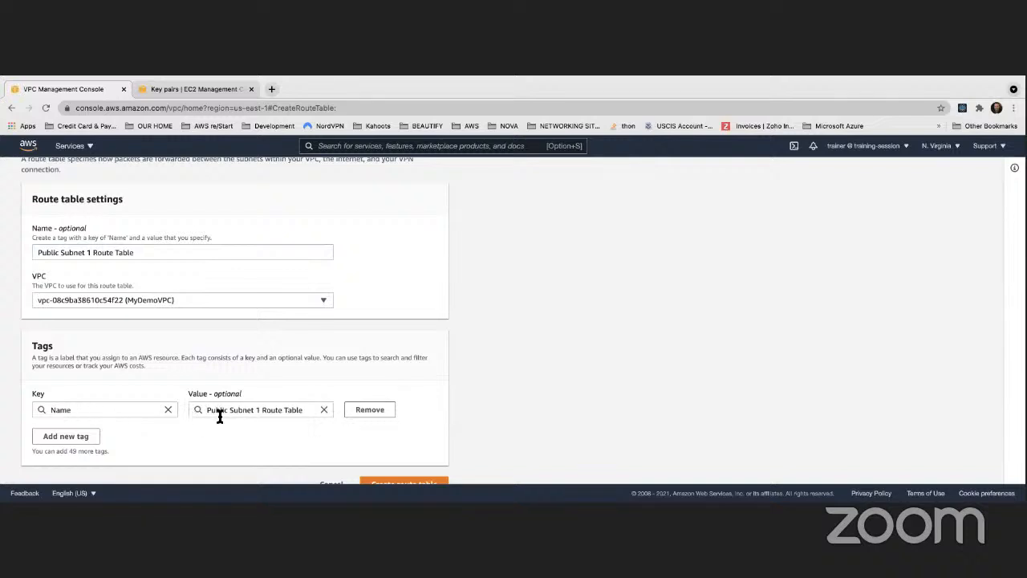
scroll(217, 415, "down", 1)
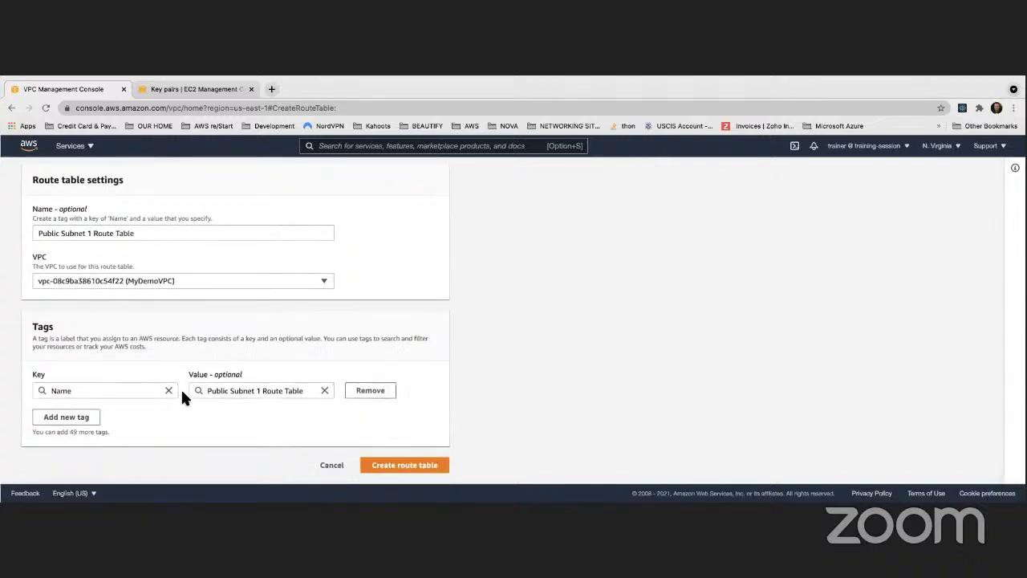
left_click(409, 469)
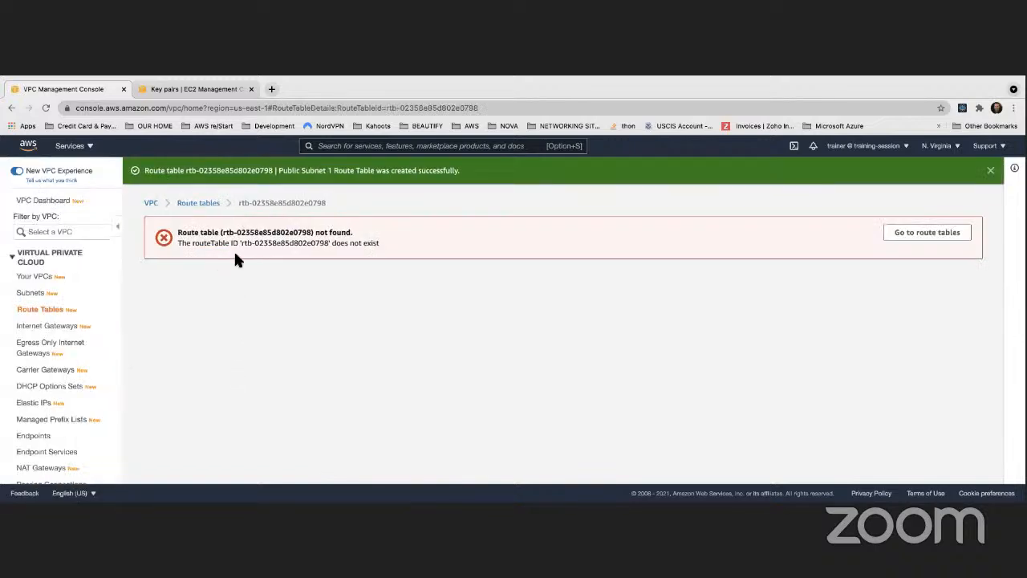
- Return to the route tables list and widen the Name column to fit the full name of the new route table
left_click(38, 311)
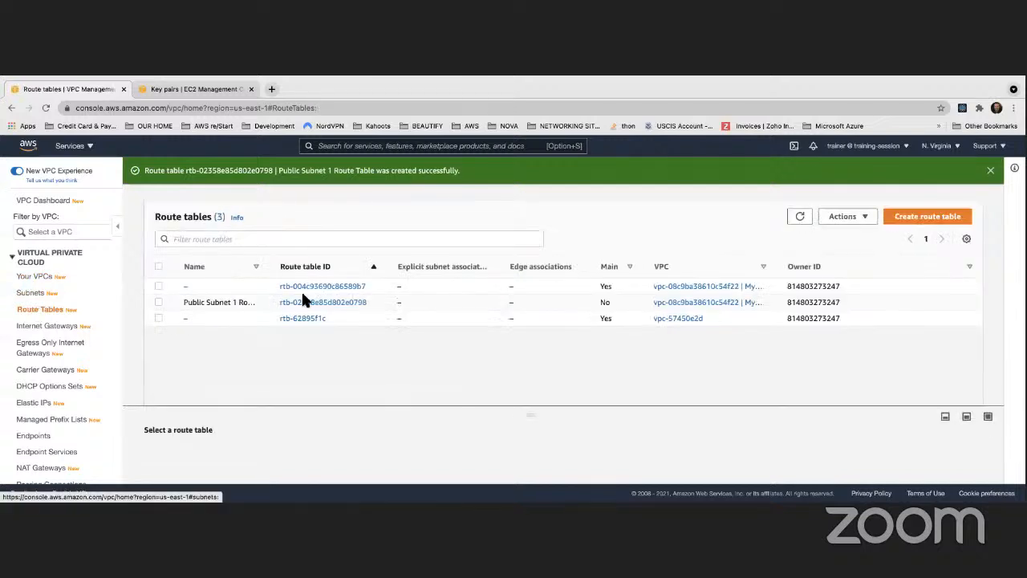
left_click_drag(273, 267, 303, 267)
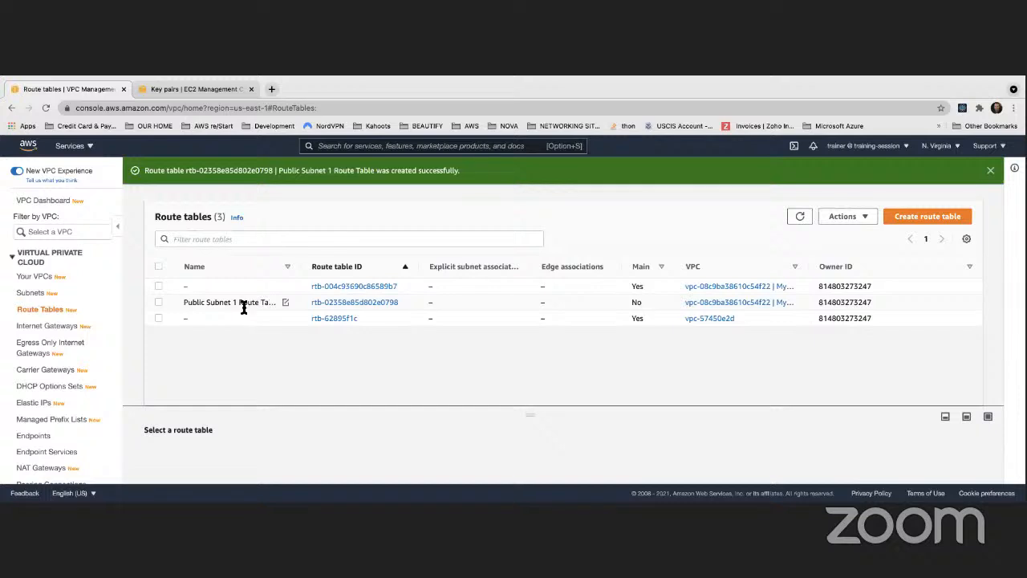
left_click_drag(301, 266, 311, 266)
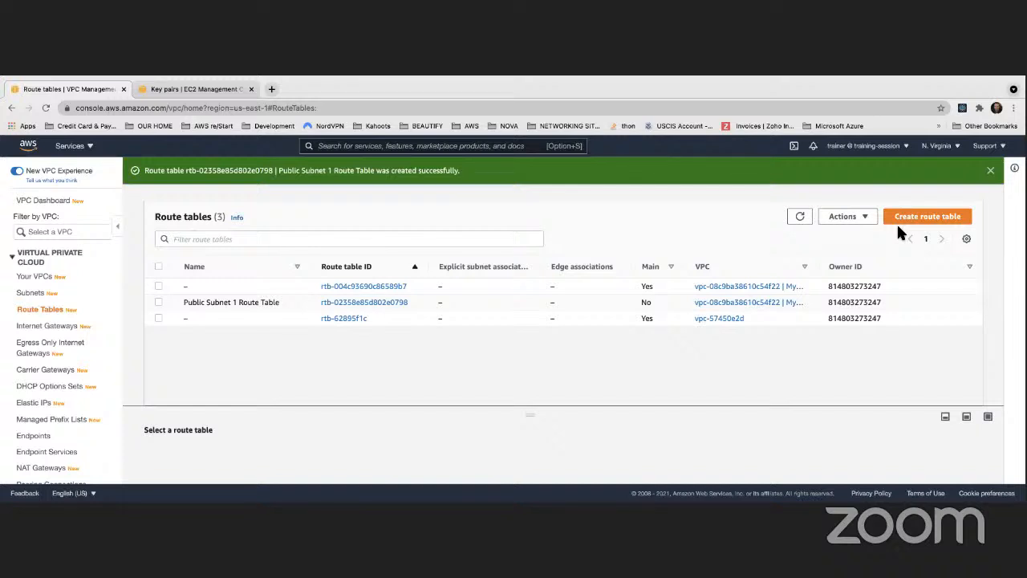
key("ctrl+Left")
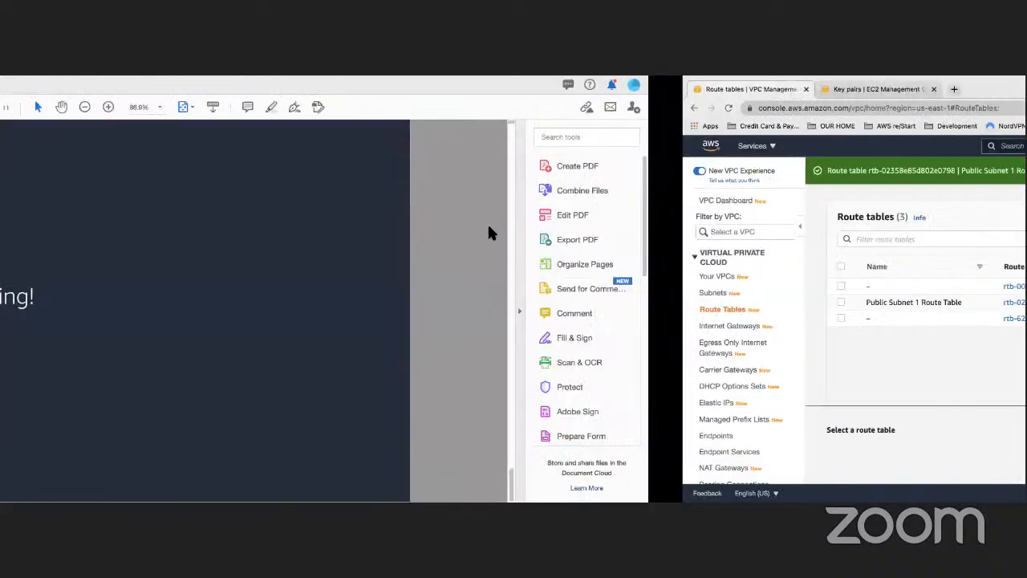
key("ctrl+Right")
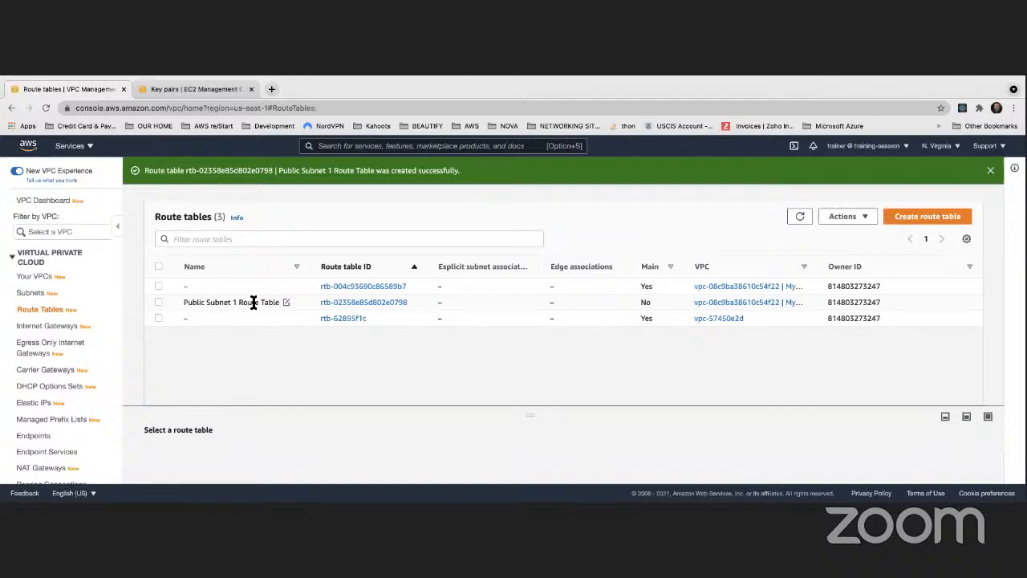
- Narrow the Name column slightly and check whether Public Subnet 1 Route Table is a main route table
left_click_drag(312, 267, 305, 267)
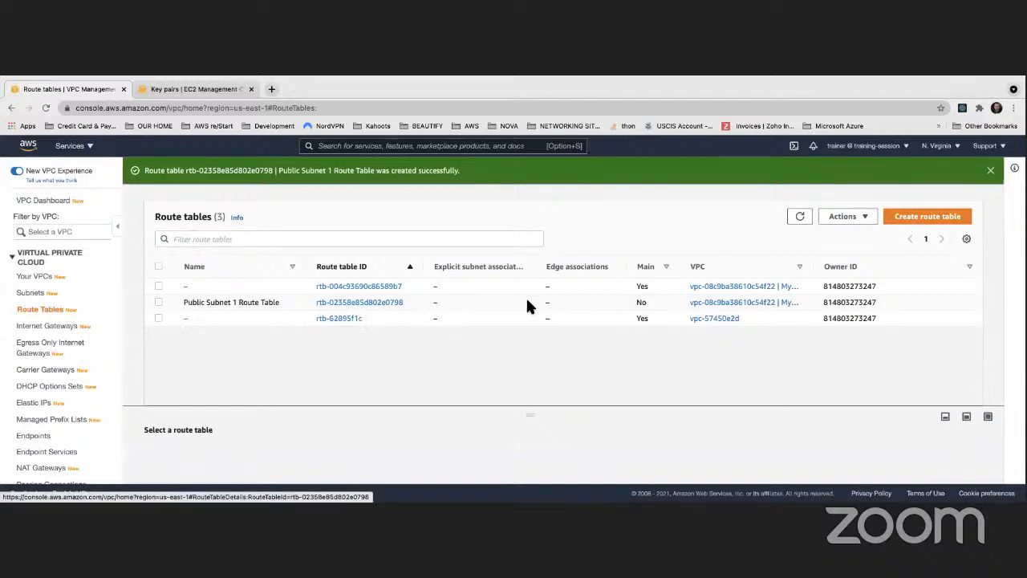
double_click(641, 303)
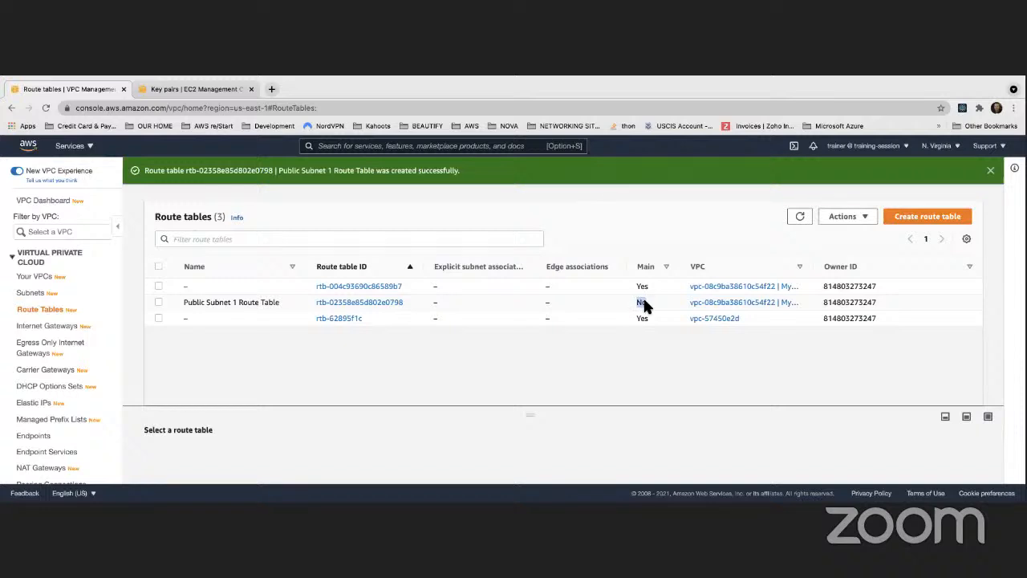
- Start another new route table, name it Public Subnet 2 Route Table and assign it to MyDemoVPC
left_click(920, 220)
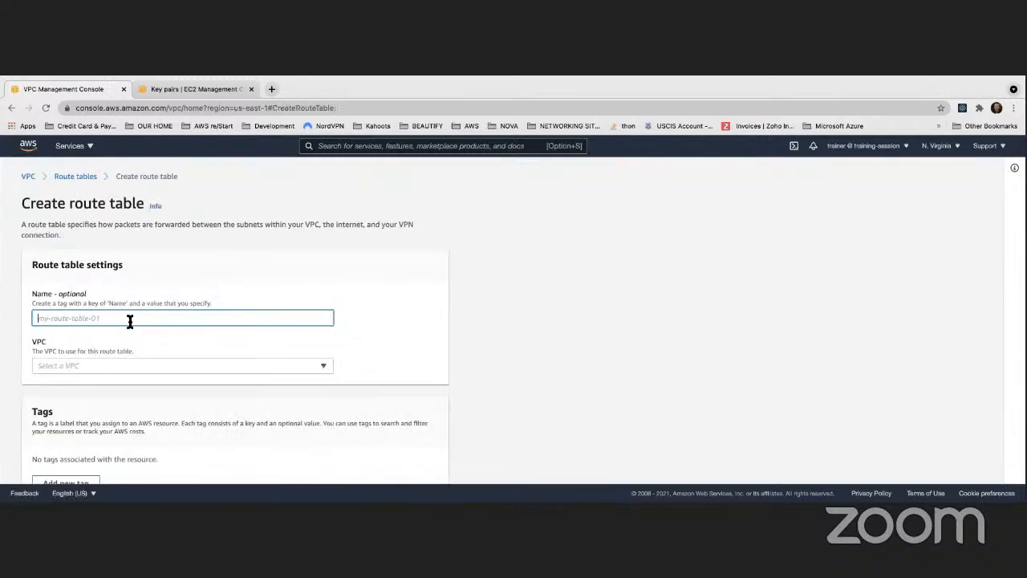
type("Public ")
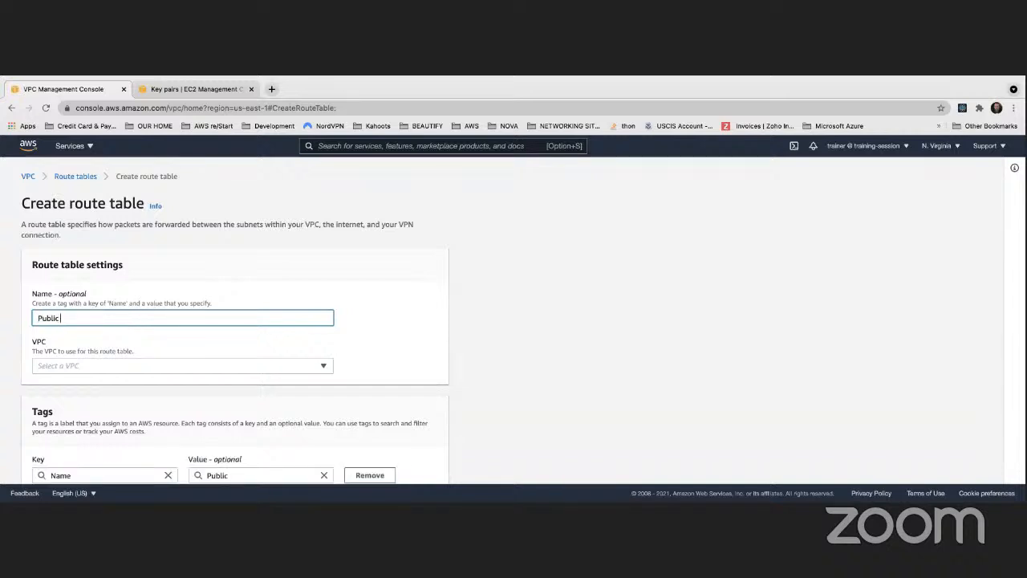
type("Subnet 2 Route Table")
left_click(316, 363)
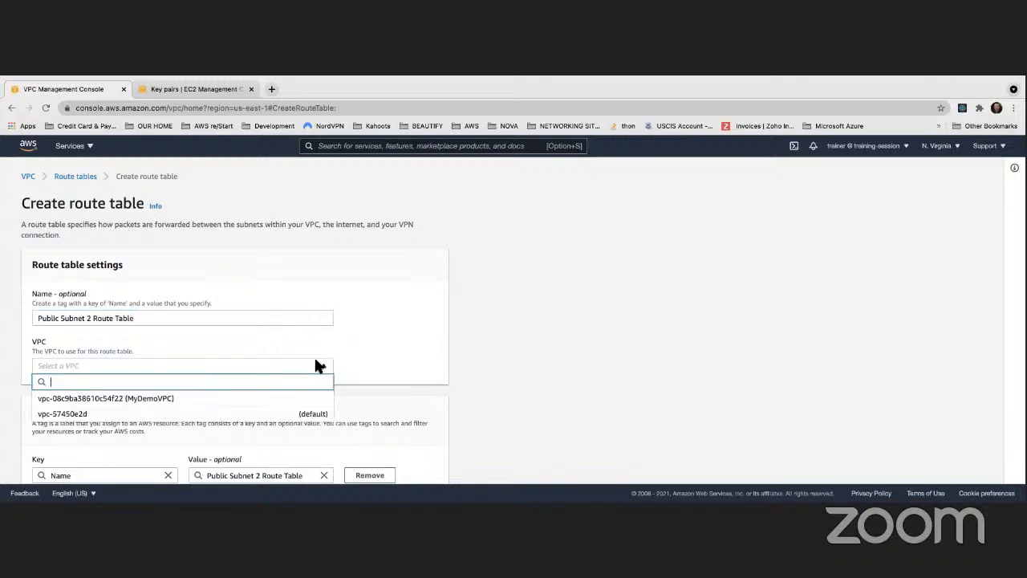
left_click(243, 398)
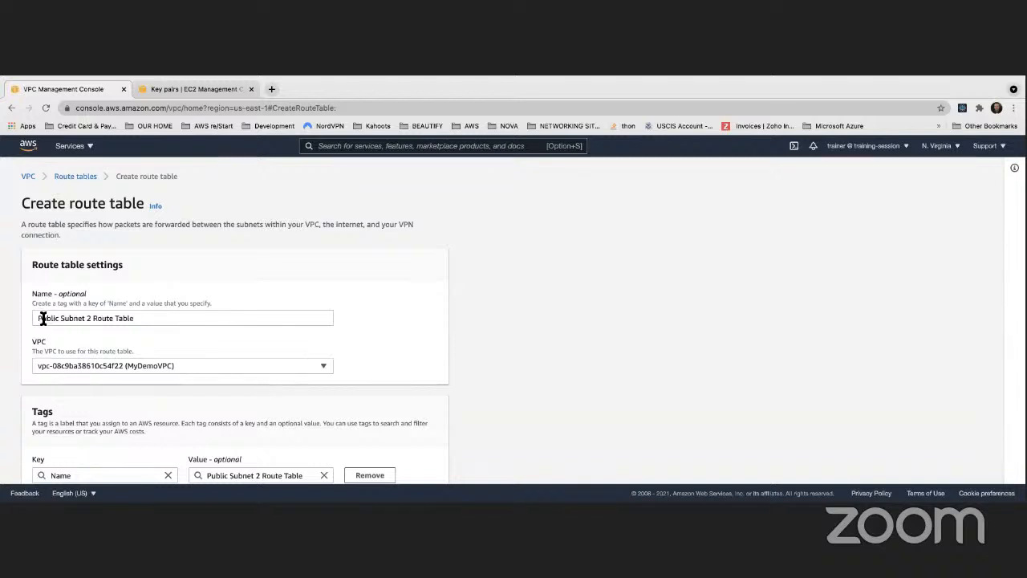
- Create the Public Subnet 2 Route Table and widen the Name column in the route tables list to fit the full names
left_click_drag(33, 319, 145, 318)
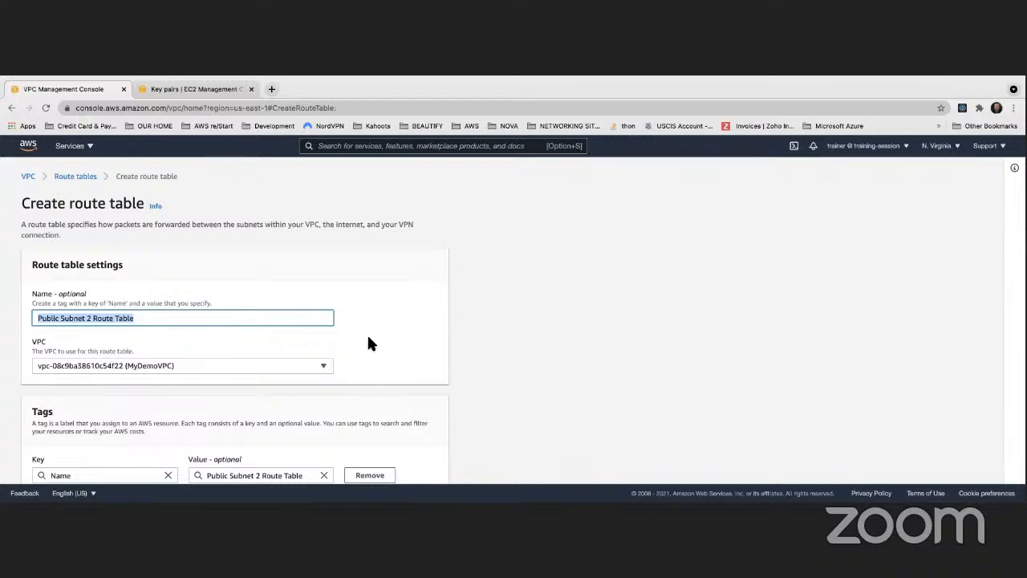
scroll(366, 333, "down", 2)
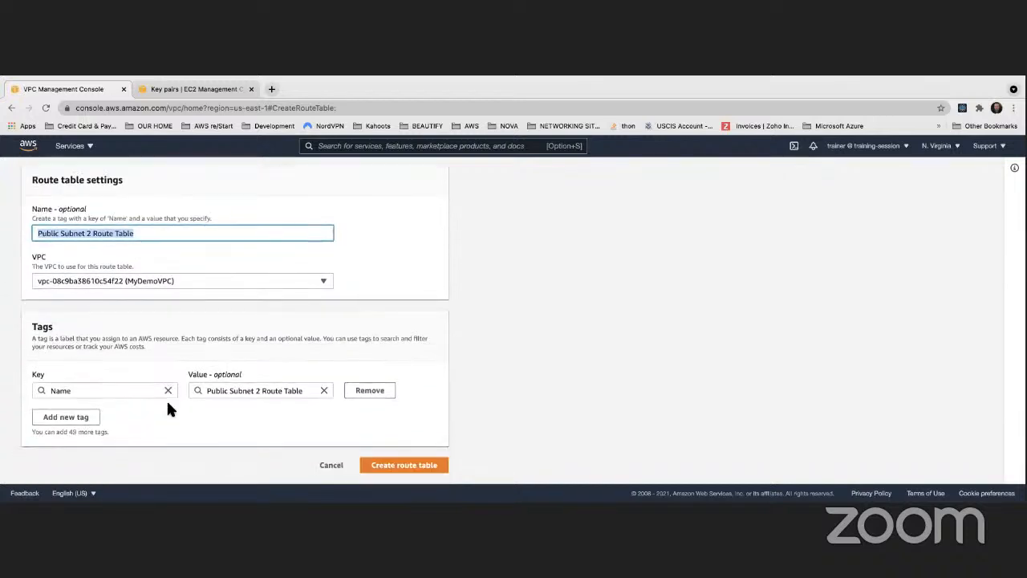
left_click(401, 465)
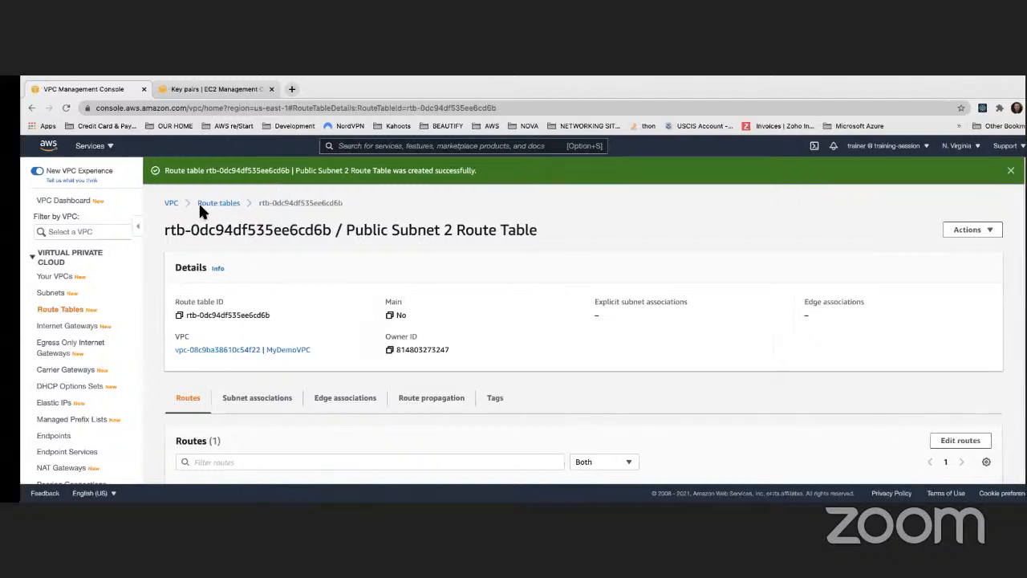
left_click(197, 206)
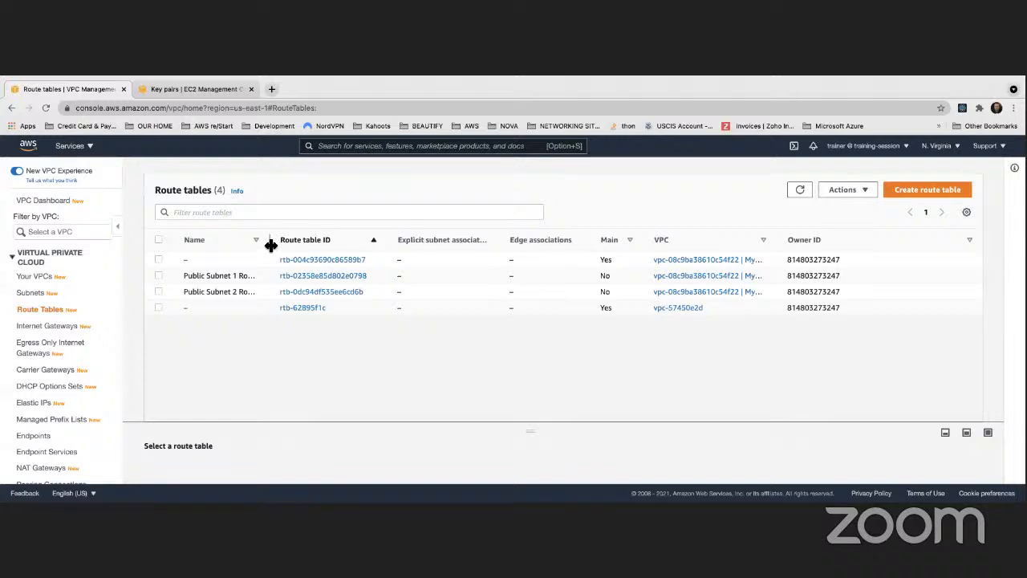
left_click_drag(271, 240, 319, 242)
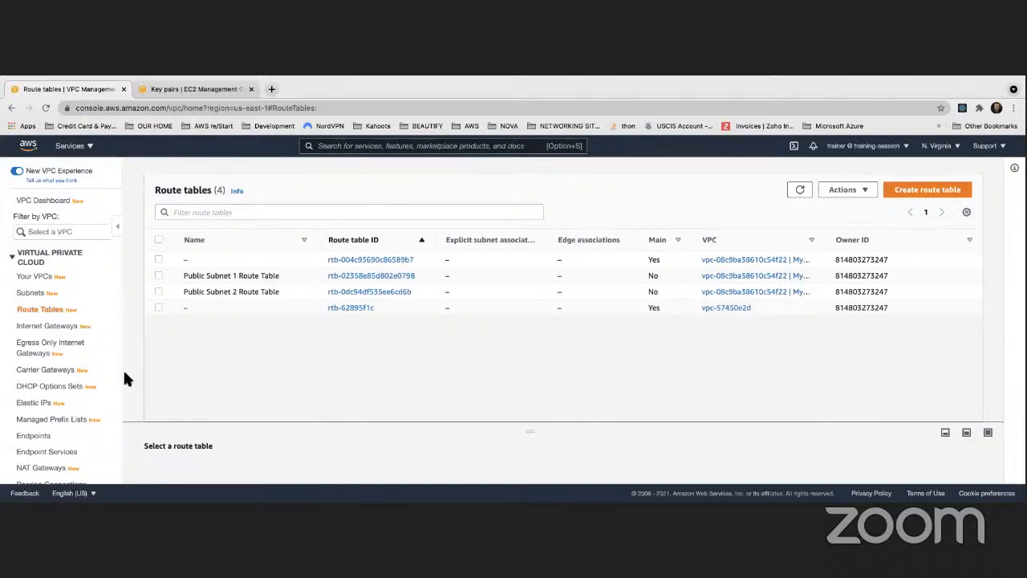
- Create another route table named Private Subnet 1 Route Table in MyDemoVPC
left_click(940, 198)
left_click(106, 320)
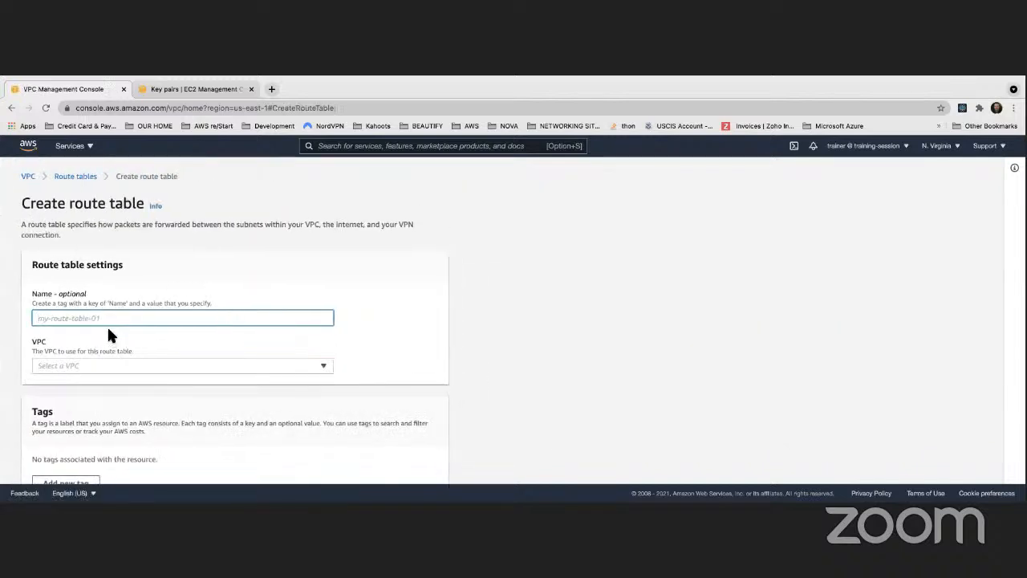
type("Pri")
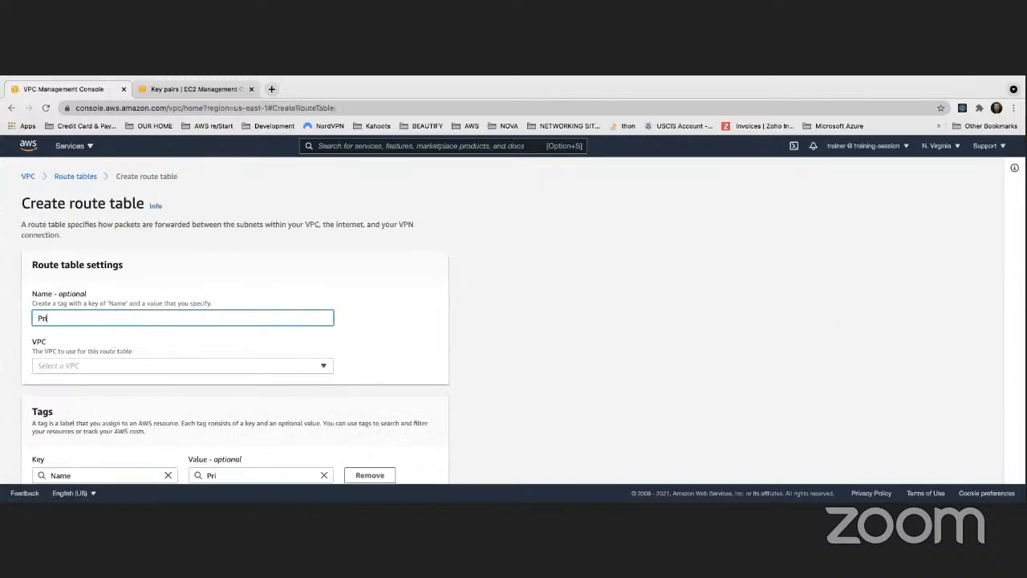
type("vate Subneyt 1 Route Tab")
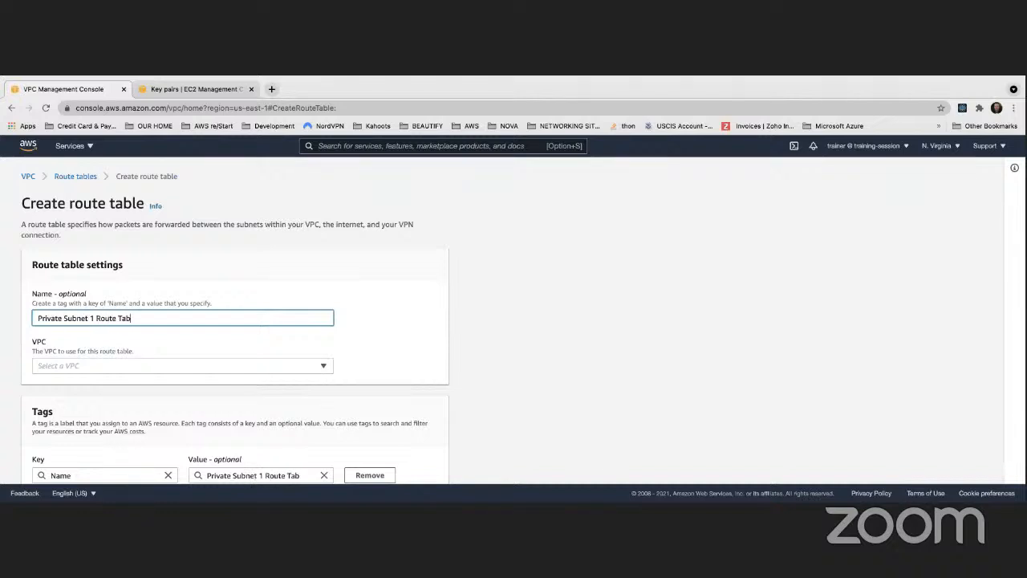
type("le")
left_click(112, 367)
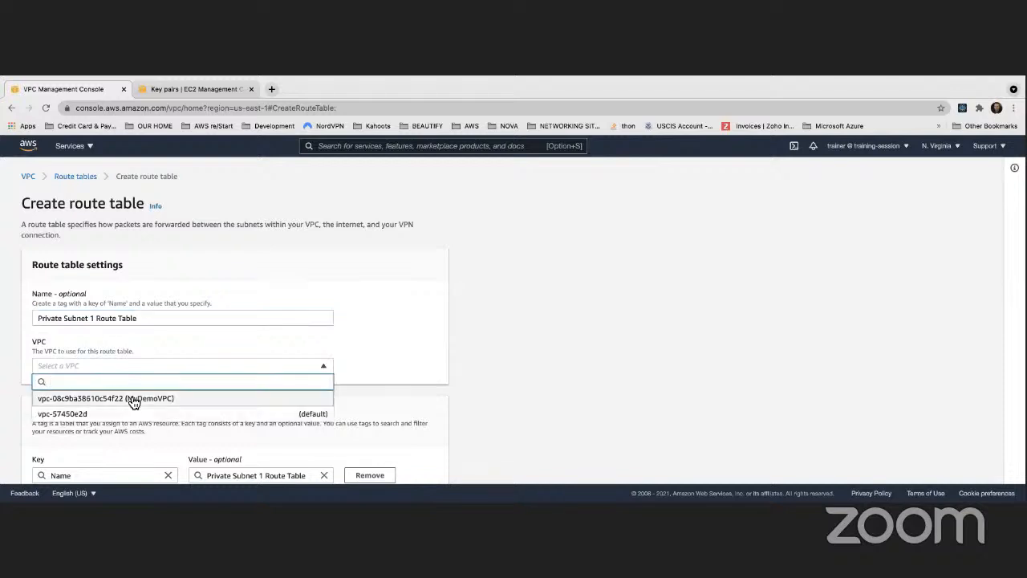
left_click(133, 397)
scroll(672, 358, "down", 1)
scroll(673, 352, "down", 1)
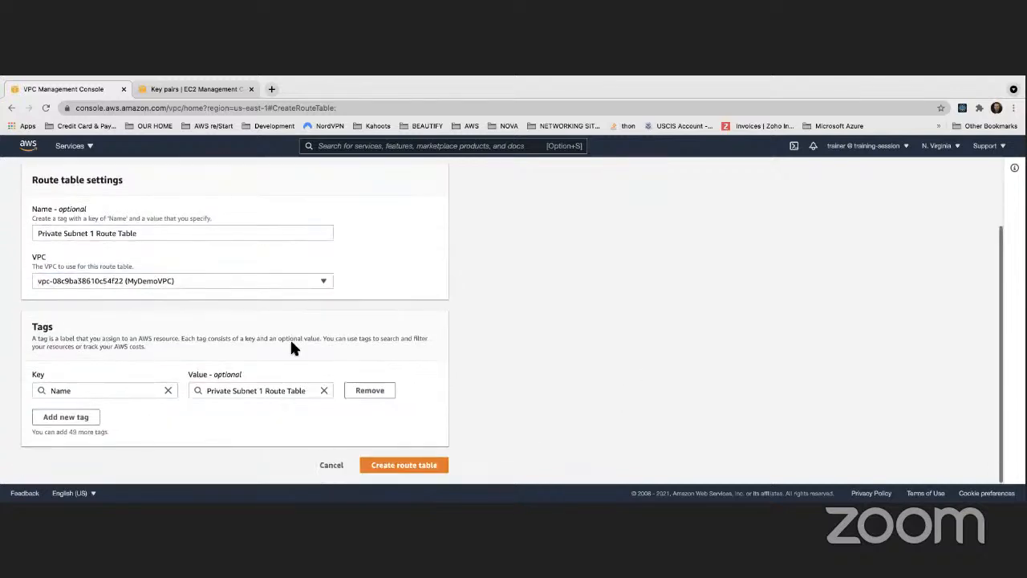
left_click(433, 465)
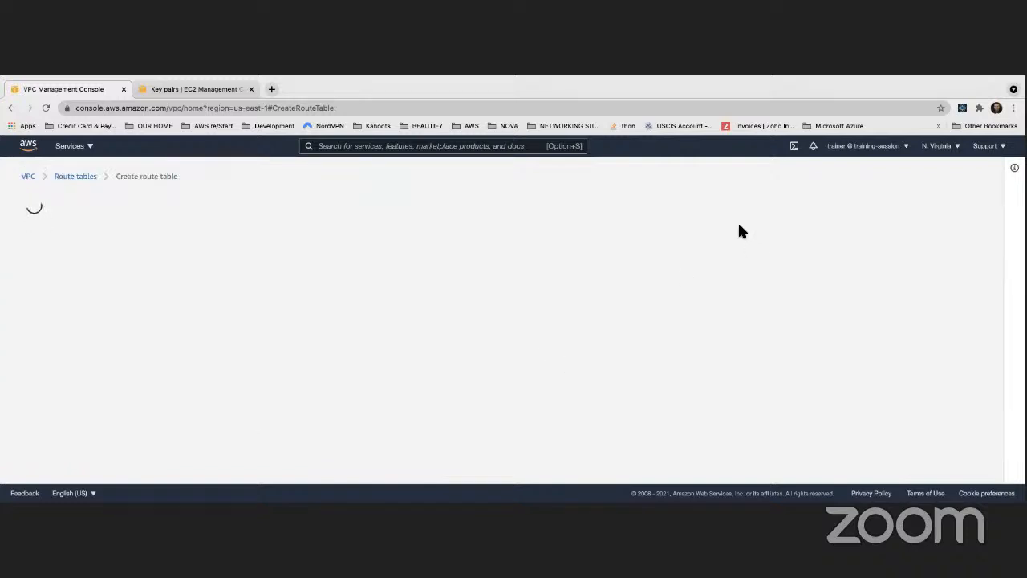
- Return to the route tables list and create a further route table named Private Subnet 2 Route Table in MyDemoVPC
left_click(202, 202)
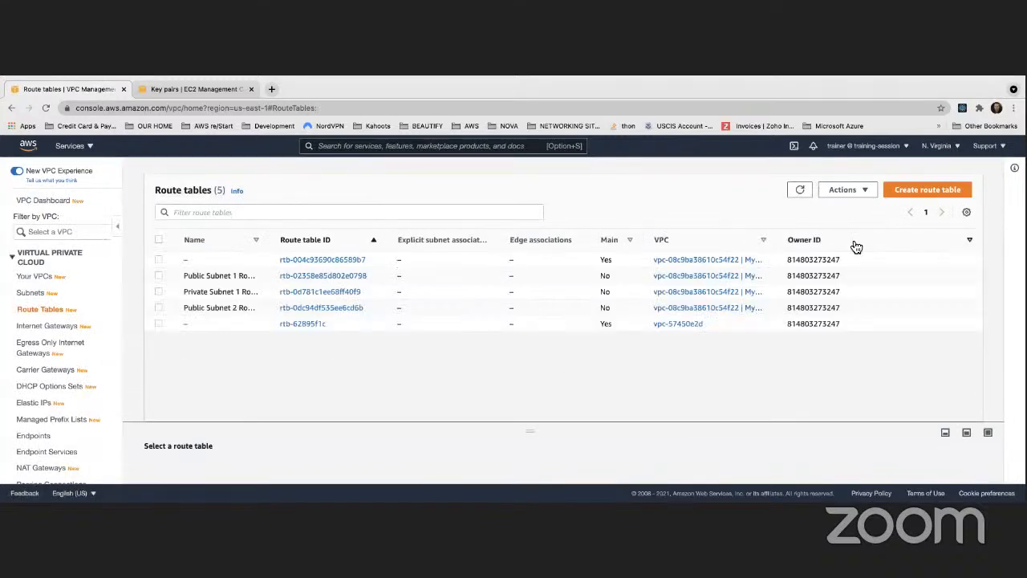
left_click(928, 200)
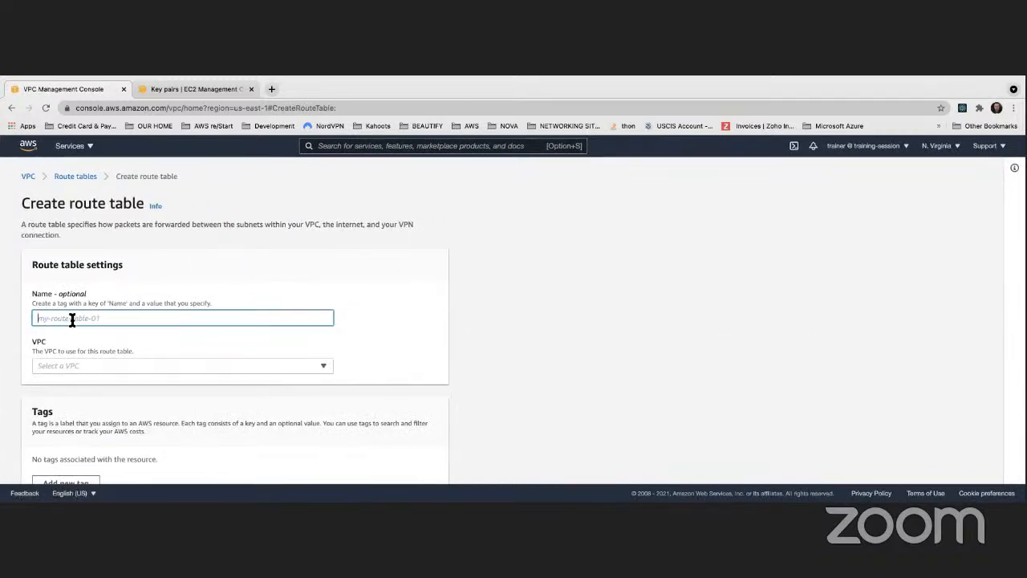
type("Private Su")
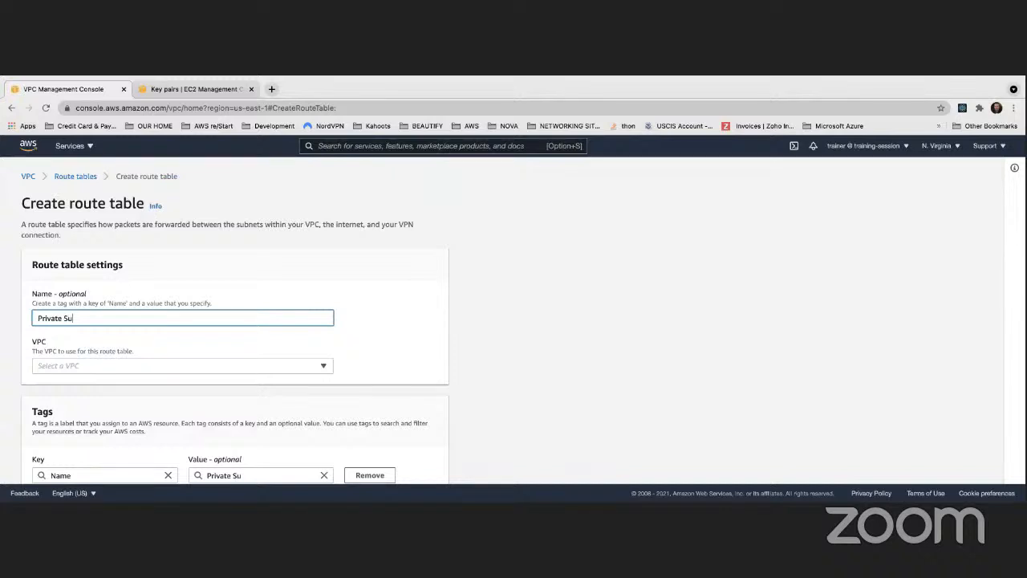
type("bnet 2 Route Table")
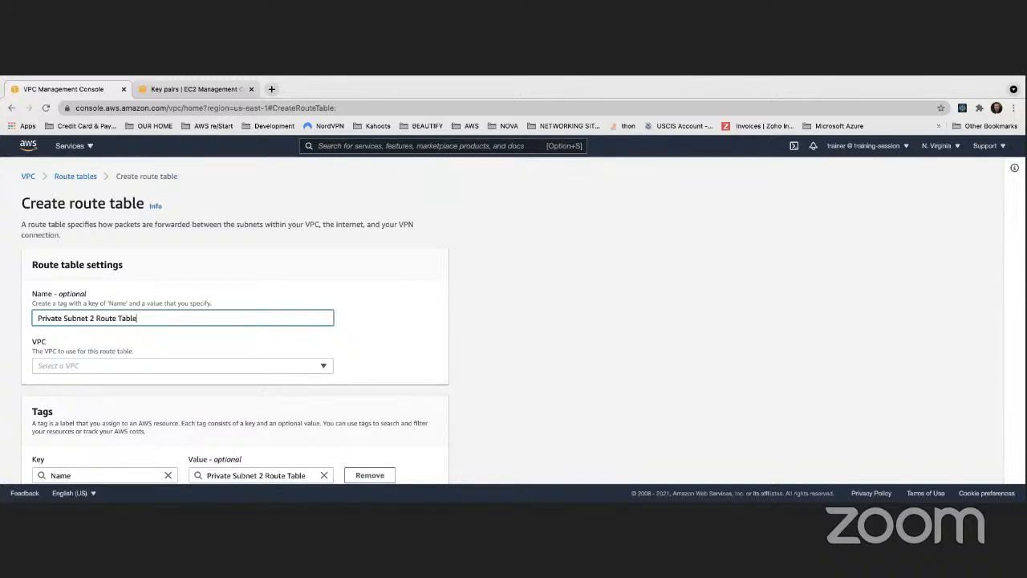
left_click(49, 365)
left_click(70, 398)
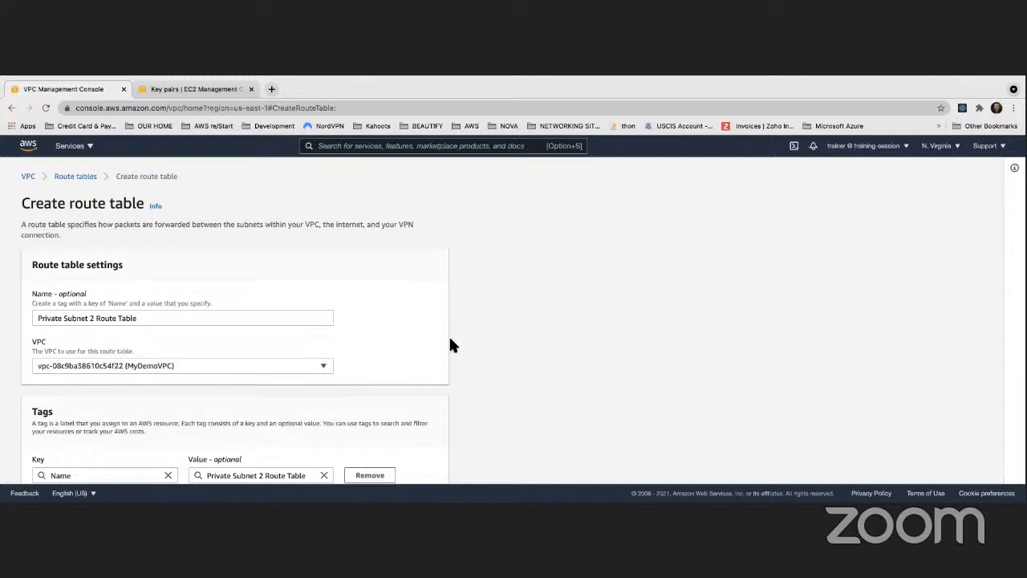
scroll(448, 334, "down", 2)
left_click(404, 465)
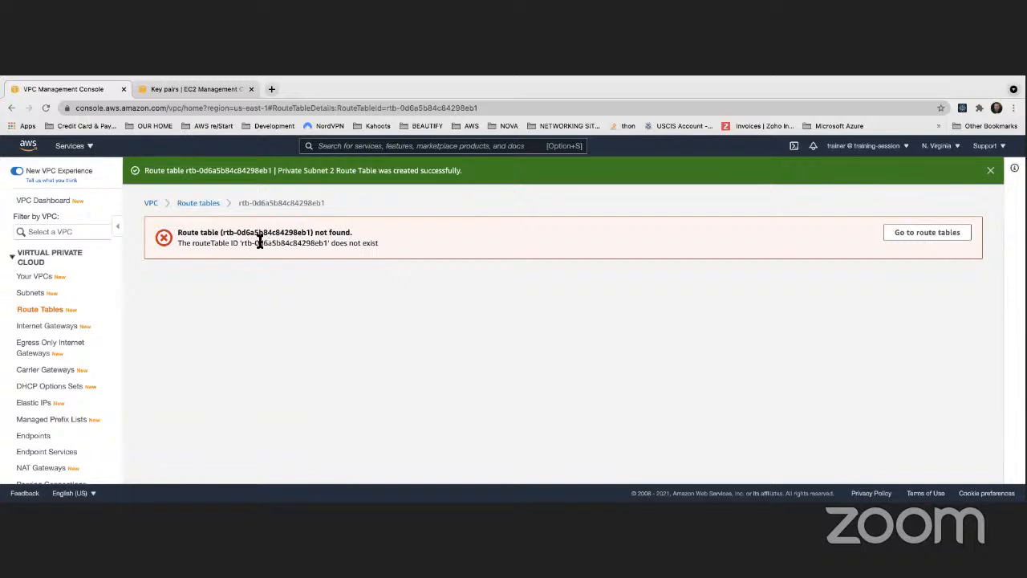
- Return to the route tables list and widen the Name and VPC columns to fit the full route table and VPC names
left_click(202, 202)
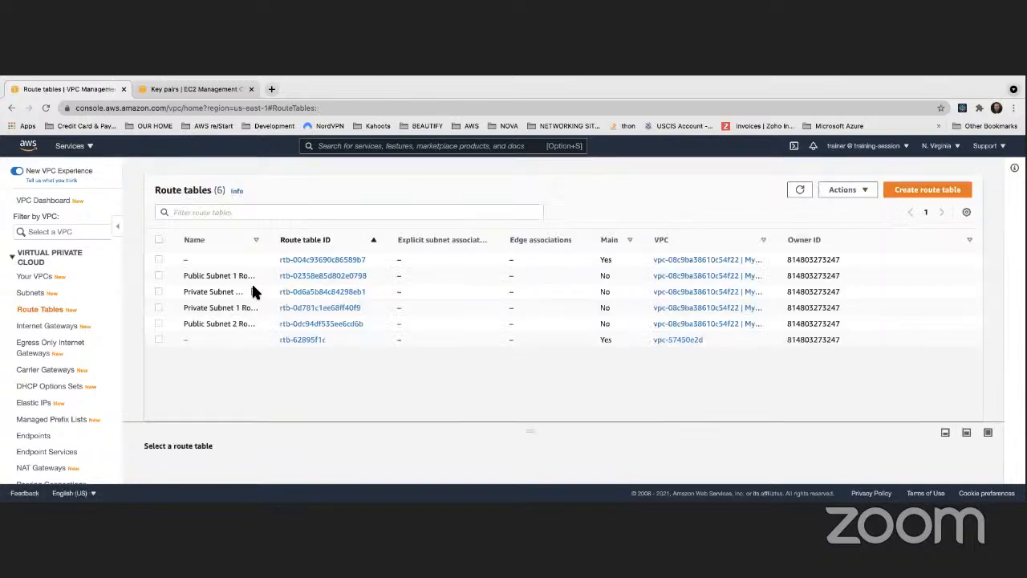
left_click_drag(273, 240, 306, 239)
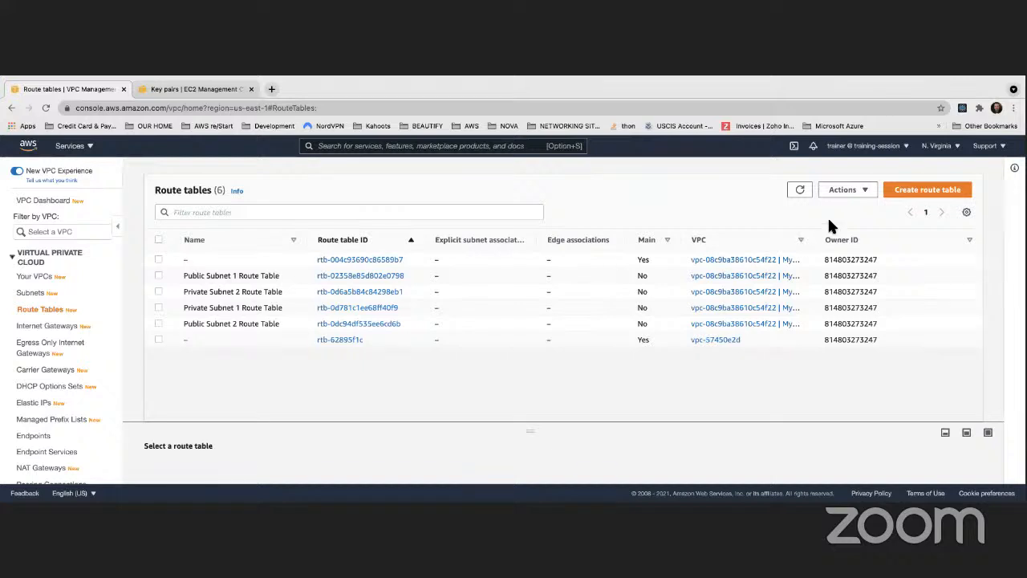
left_click_drag(814, 239, 861, 239)
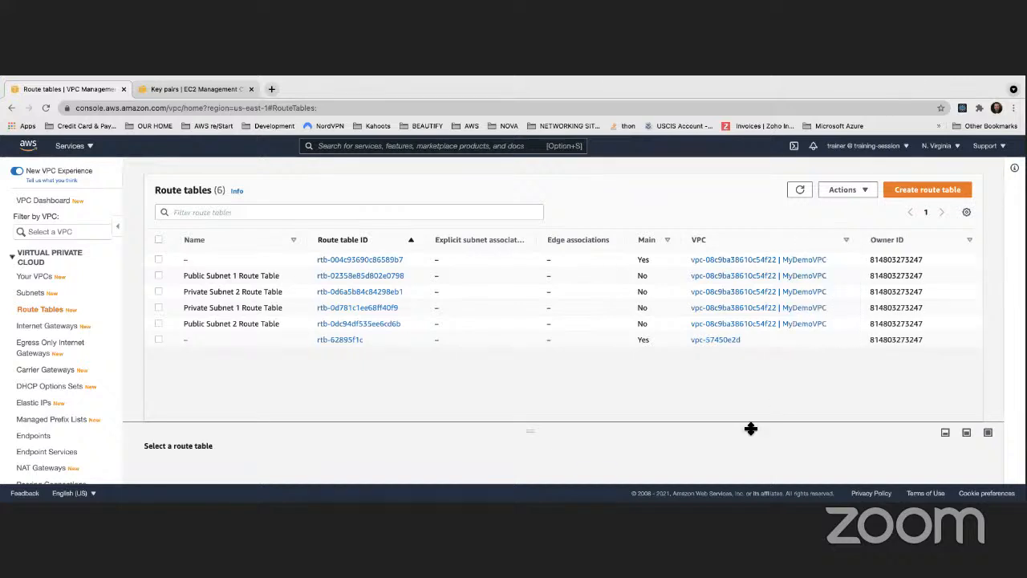
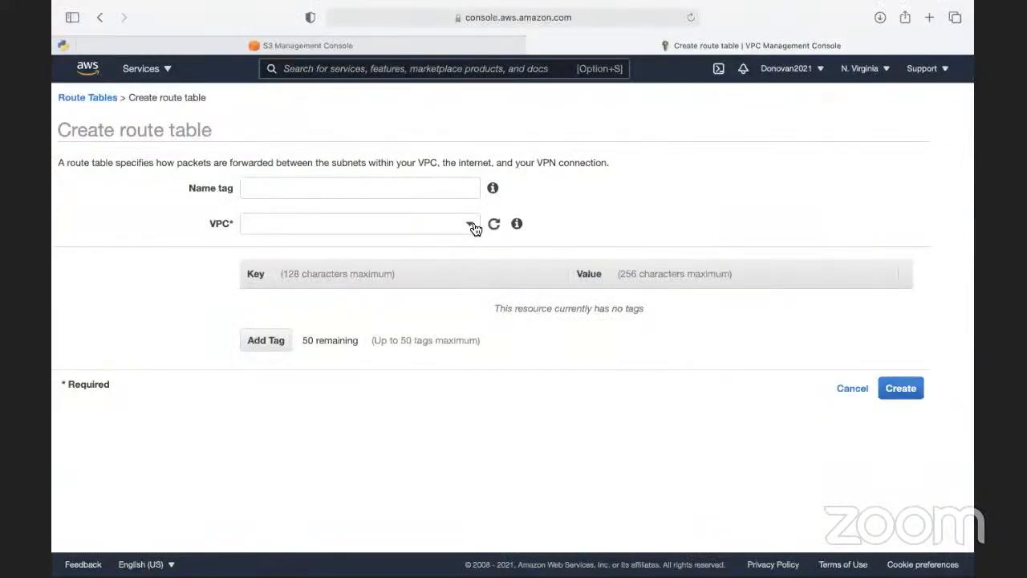
- Create a route table named private vpc in MyDemoVPC and return to the route tables list
left_click(473, 228)
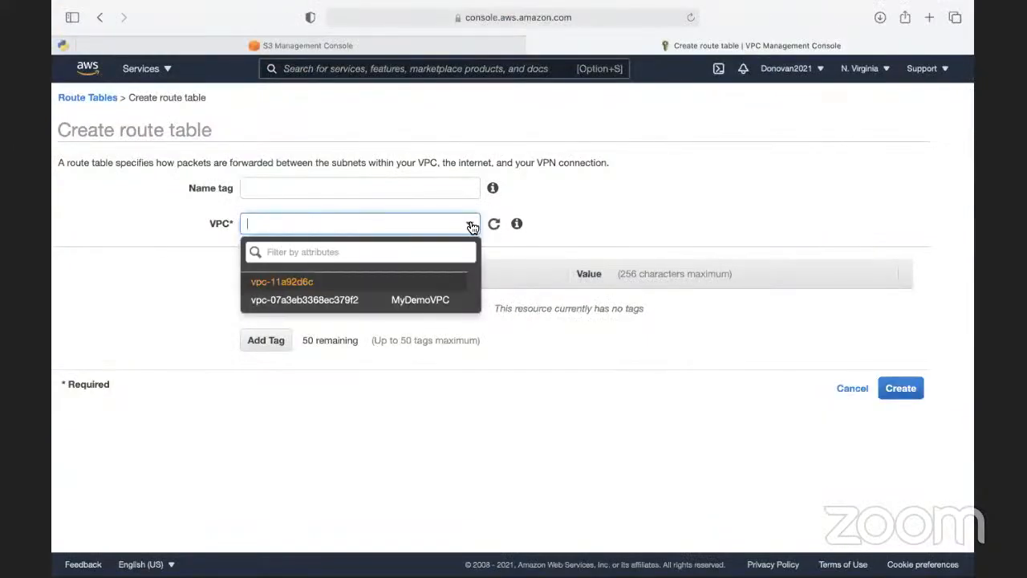
left_click(420, 304)
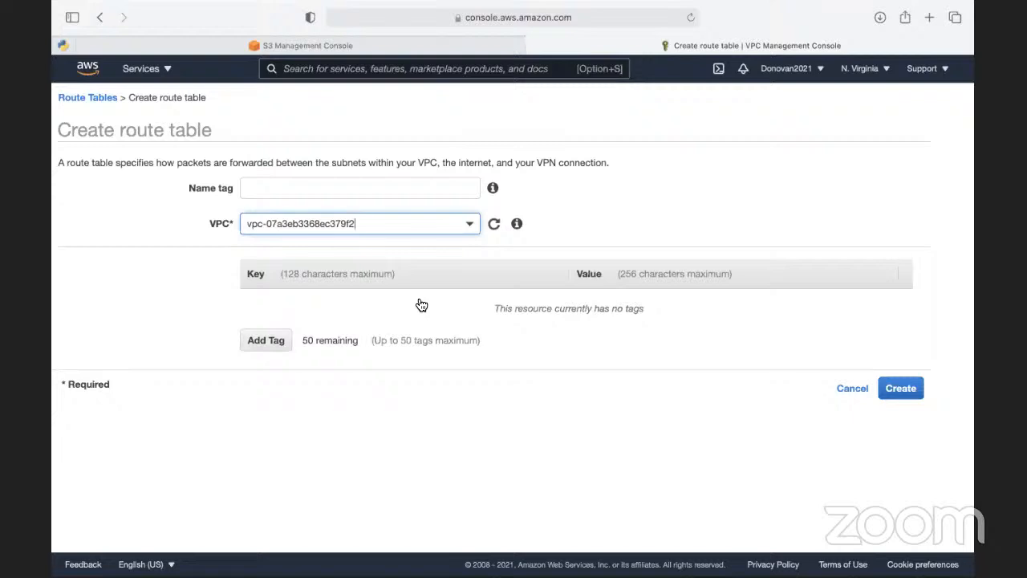
left_click(369, 190)
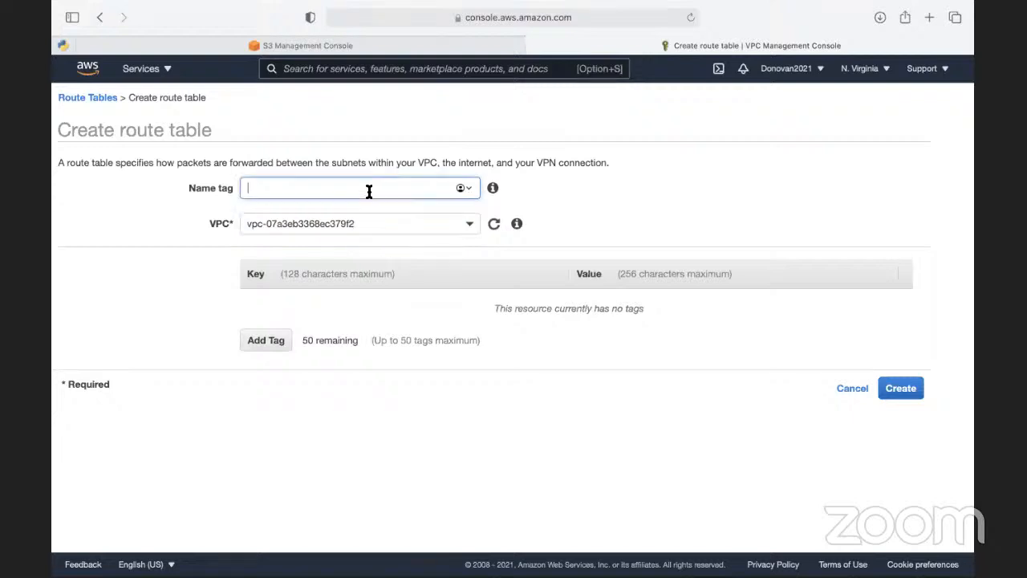
type("private vpc")
left_click(900, 387)
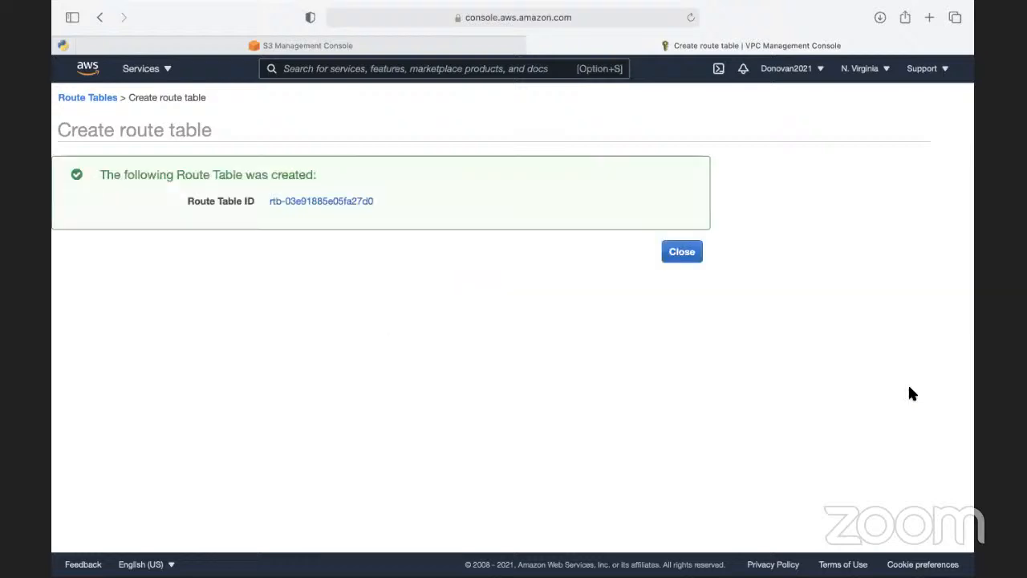
left_click(694, 255)
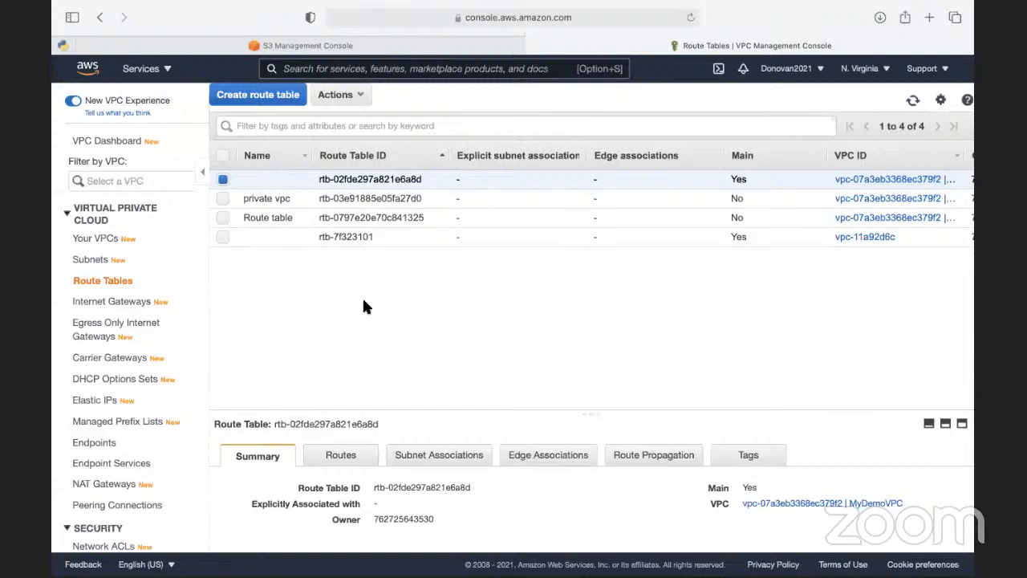
- Start creating another route table and begin its name tag with Pr
left_click(265, 95)
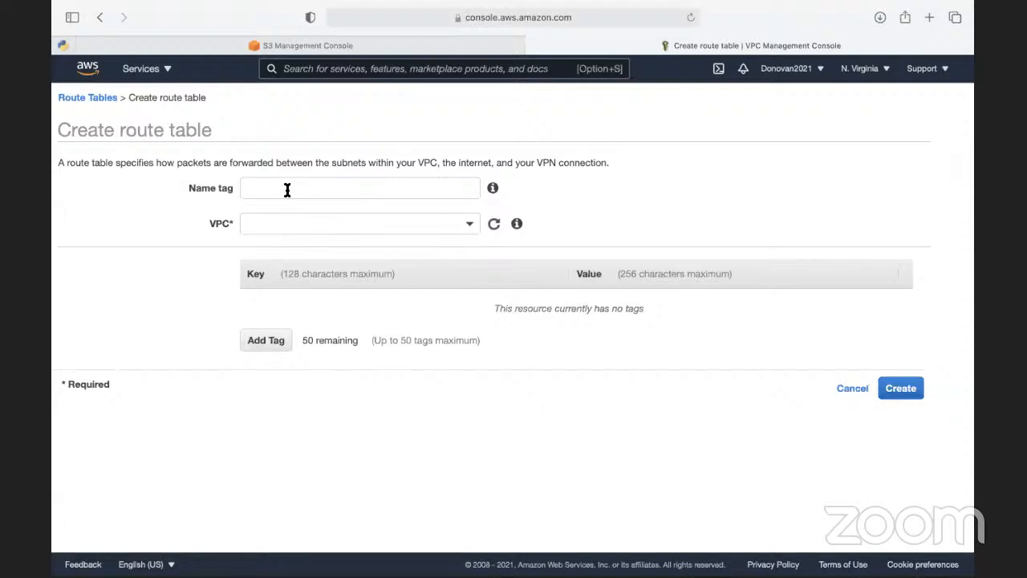
left_click(288, 189)
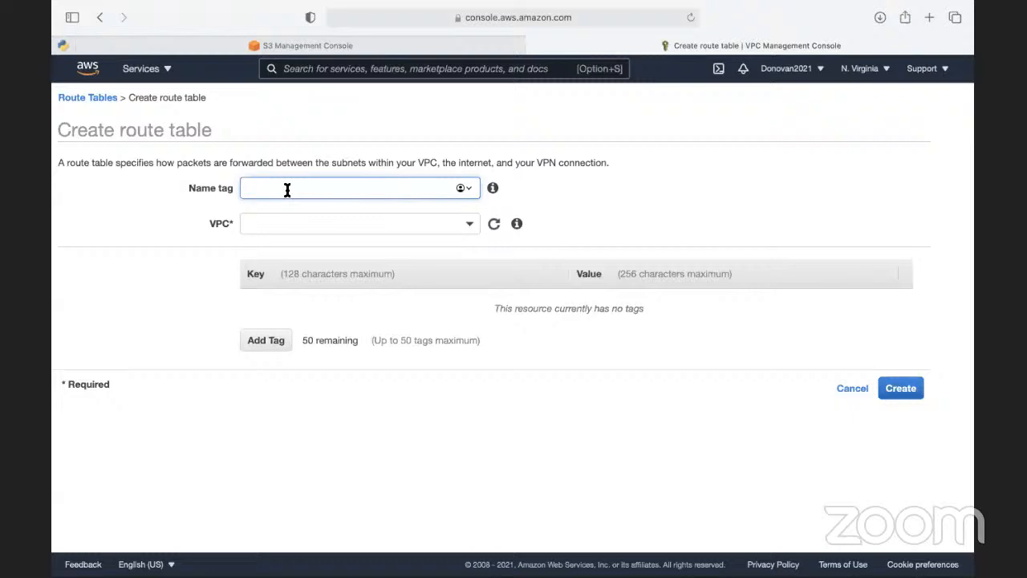
type("Pr")
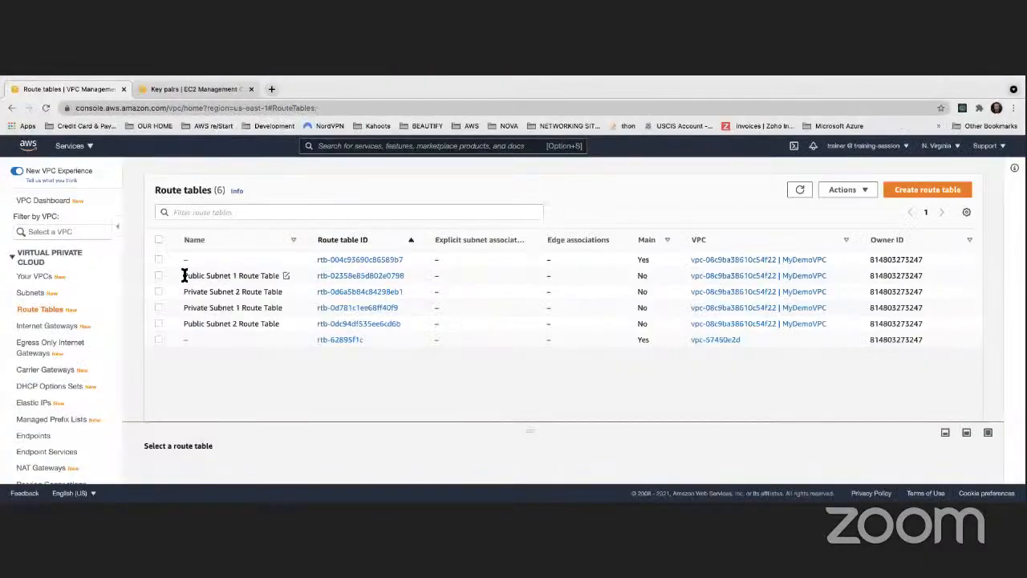
- Review the names of the public and private subnet route tables and enlarge the details area for Private Subnet 2 Route Table
left_click_drag(184, 275, 235, 276)
left_click_drag(268, 275, 276, 275)
left_click_drag(242, 292, 277, 294)
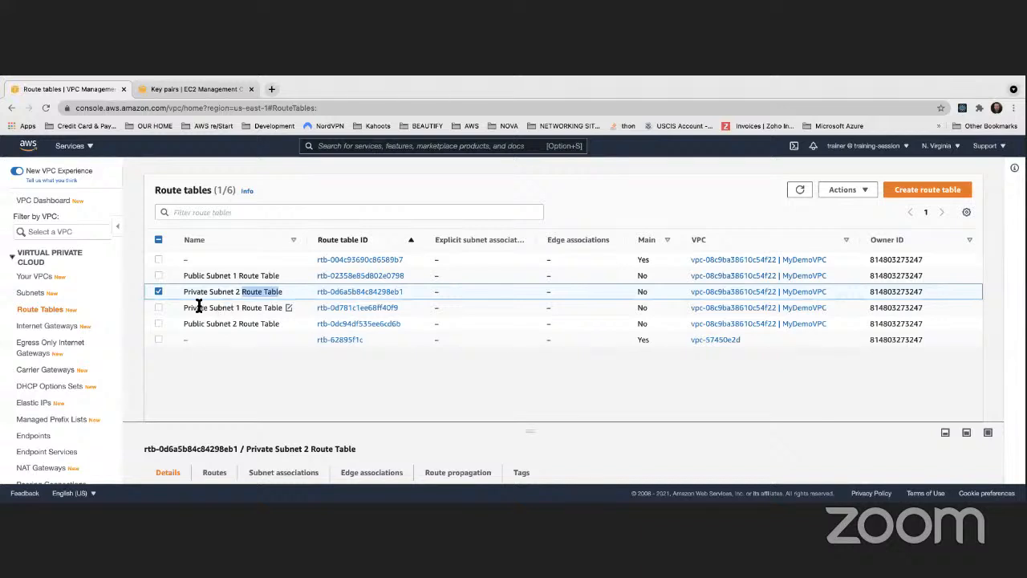
left_click_drag(287, 423, 286, 356)
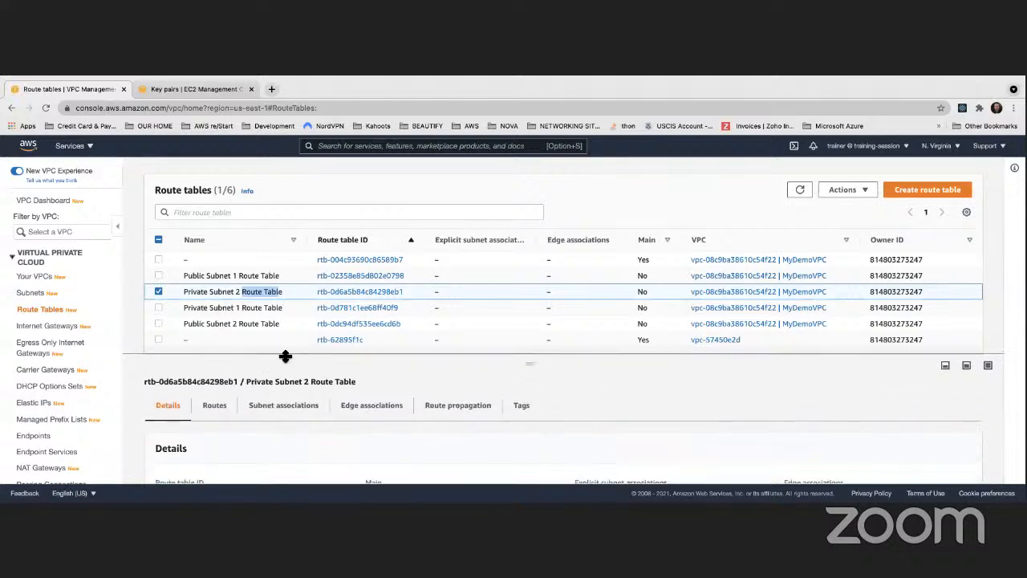
left_click(158, 291)
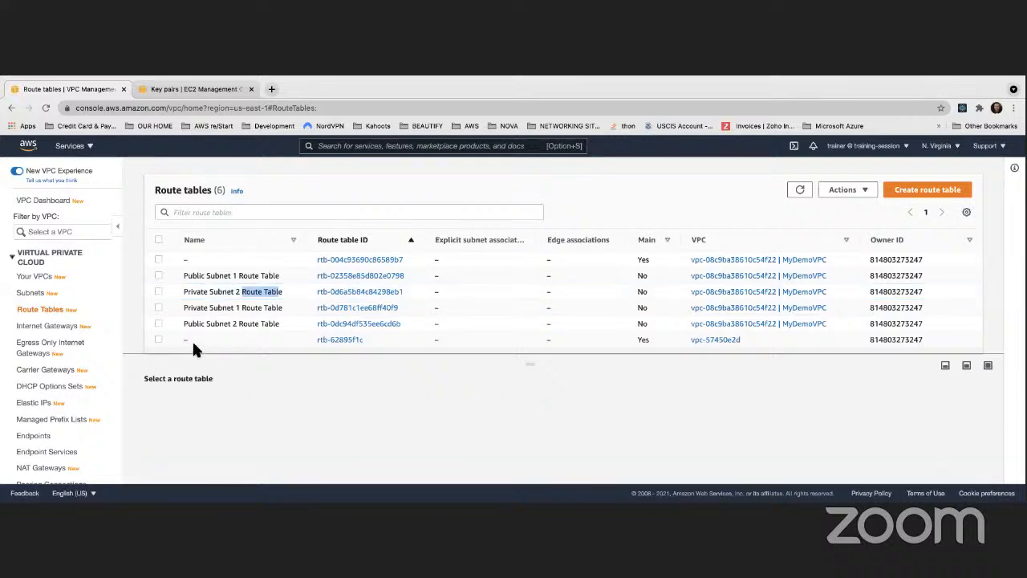
- Select Public Subnet 1 Route Table, enlarge its details area further and view its routes
left_click(159, 275)
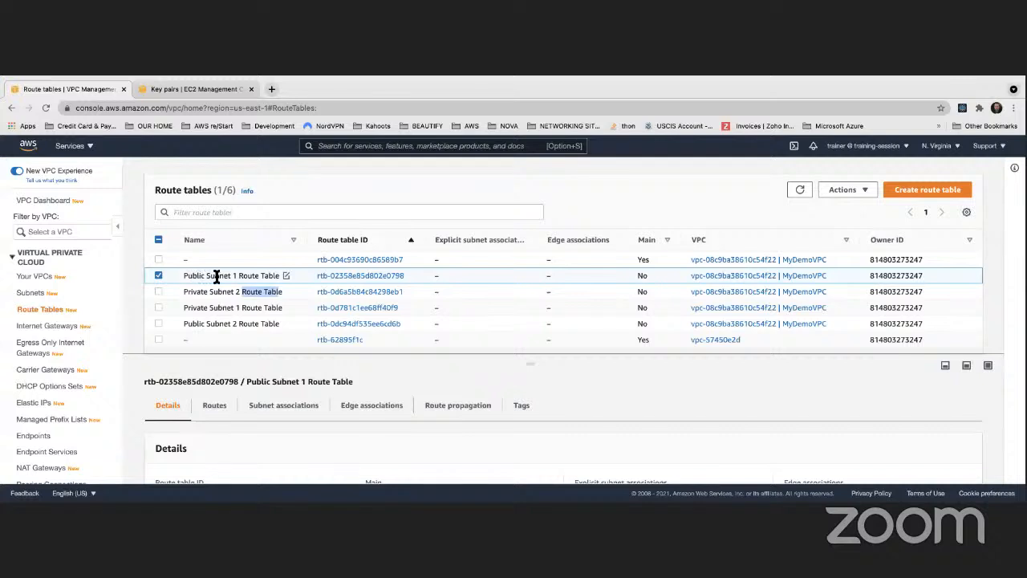
left_click(296, 345)
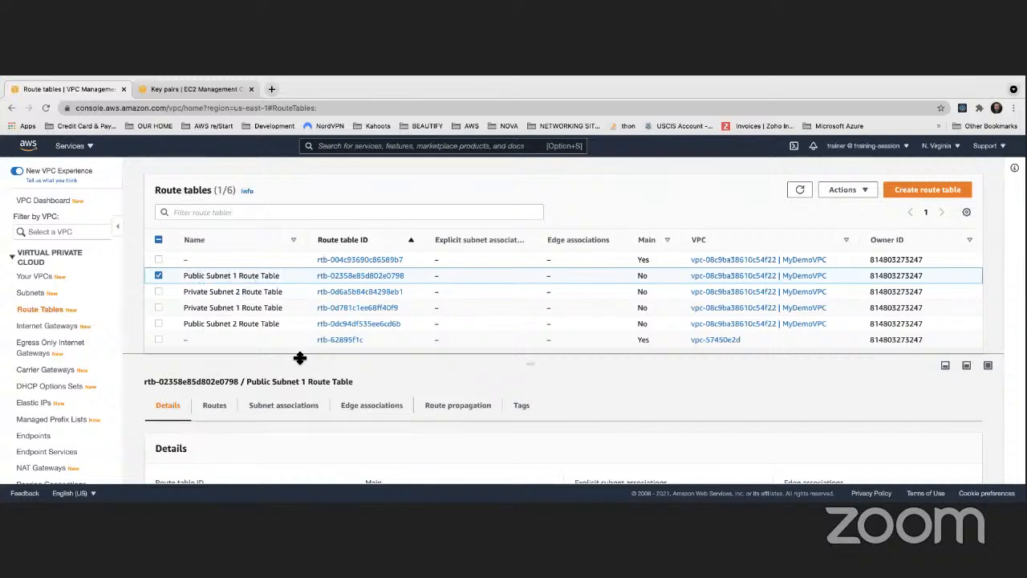
left_click_drag(299, 358, 295, 279)
scroll(279, 271, "down", 2)
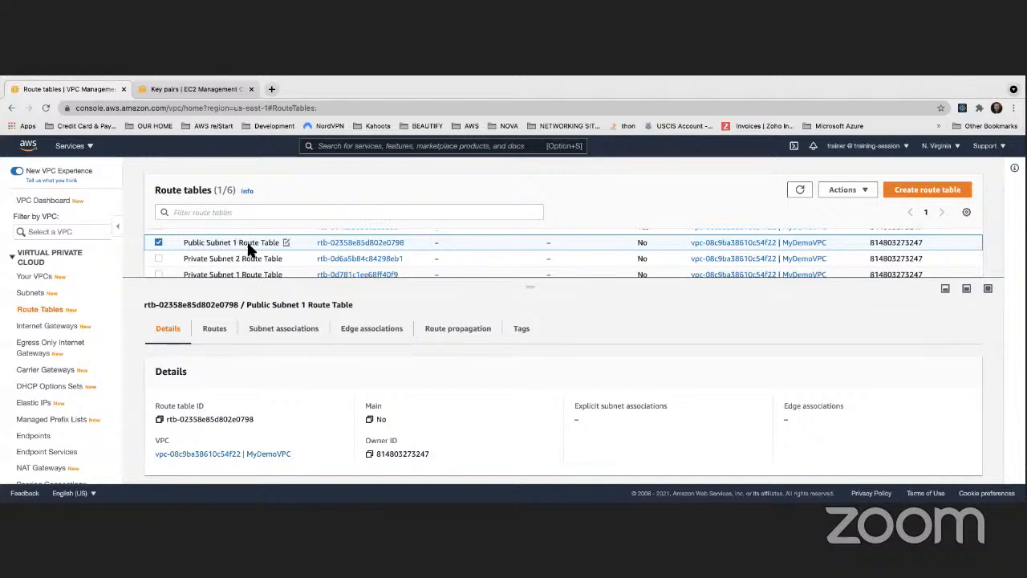
left_click(215, 332)
scroll(298, 424, "down", 1)
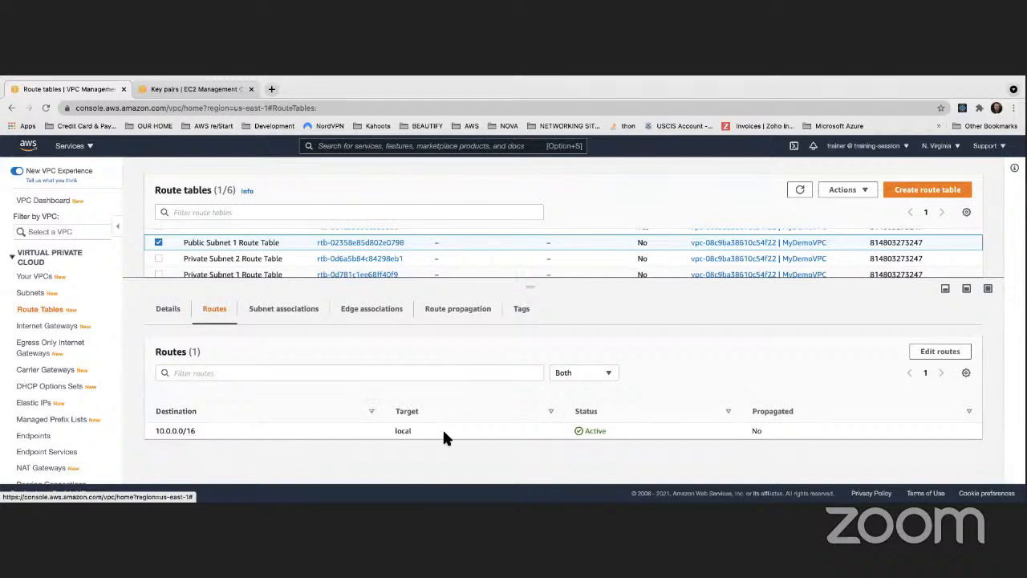
- Switch the selection to Private Subnet 2 Route Table and view its routes for comparison
left_click(158, 241)
left_click(158, 259)
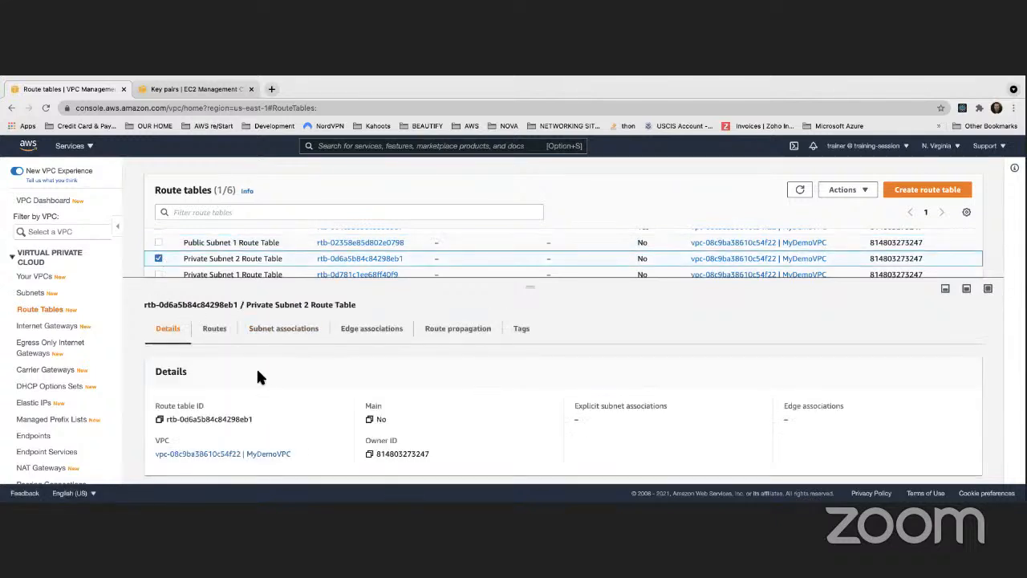
left_click(215, 329)
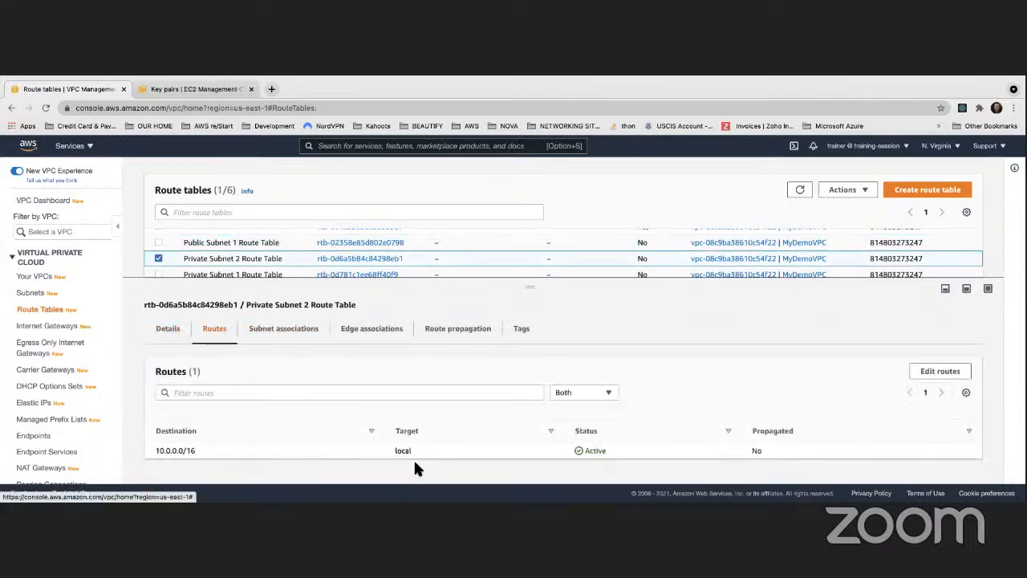
- Go back to the routes of Public Subnet 1 Route Table, look at its route editing page and cancel without changes
left_click(158, 258)
left_click(159, 243)
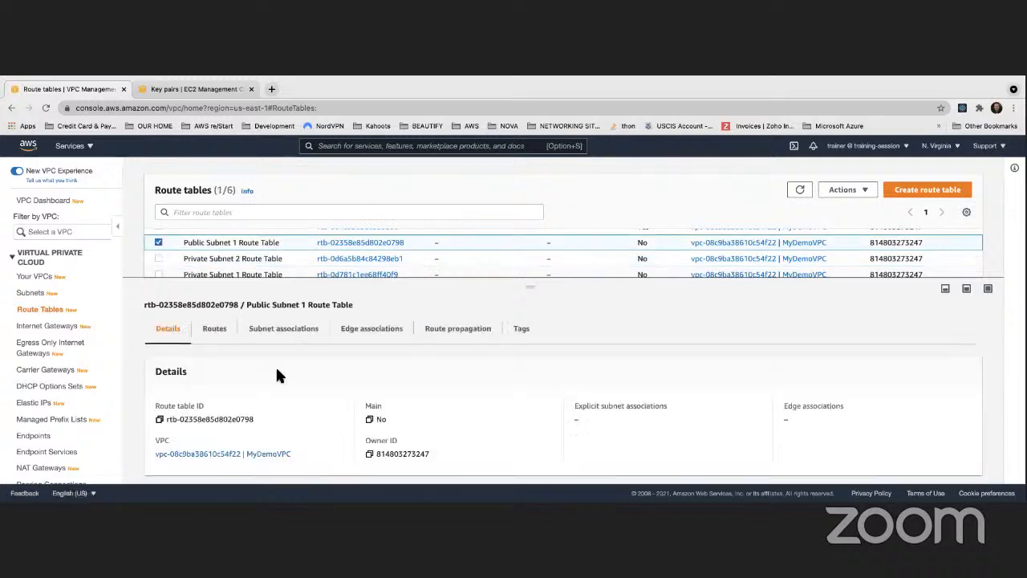
left_click(215, 328)
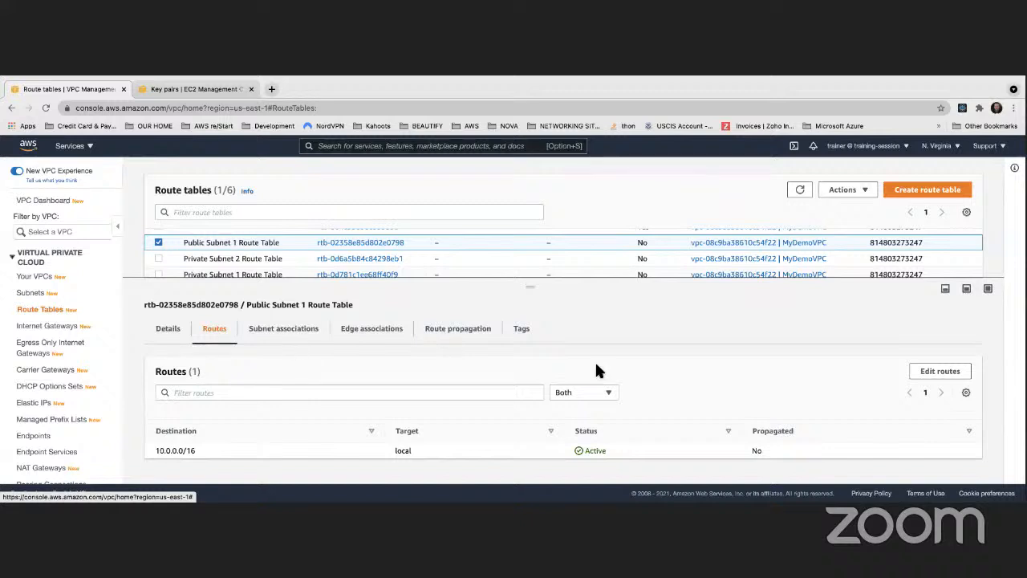
left_click(943, 374)
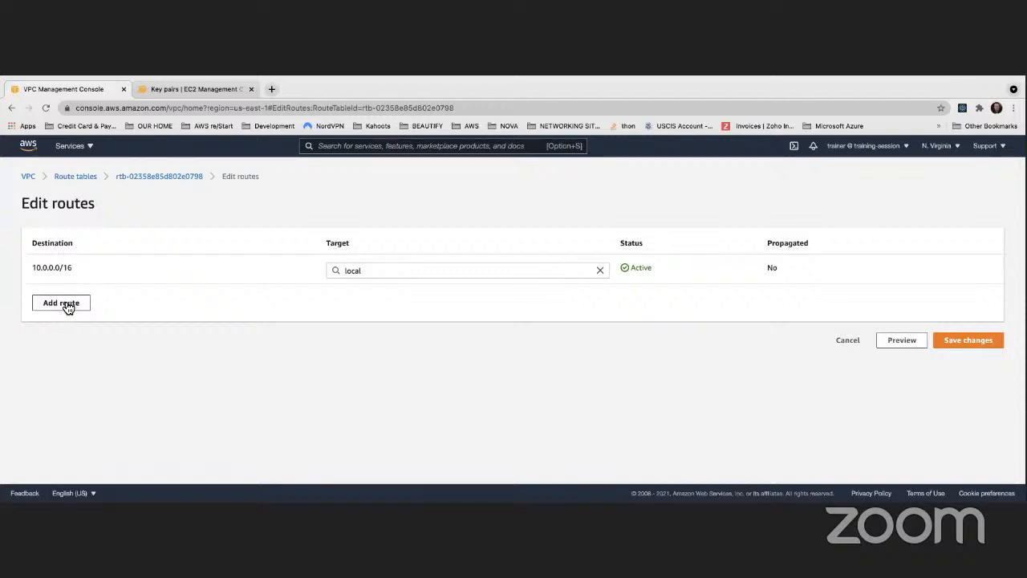
left_click(848, 340)
- Enlarge the route tables list area and widen the Name column to fit the full route table names
scroll(243, 256, "down", 2)
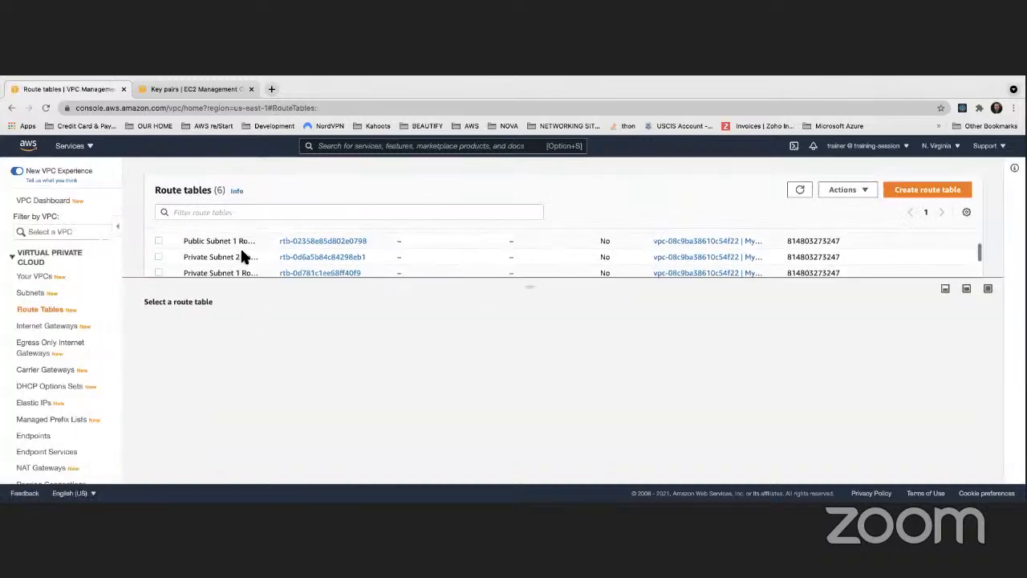
scroll(243, 254, "down", 1)
left_click_drag(265, 281, 271, 398)
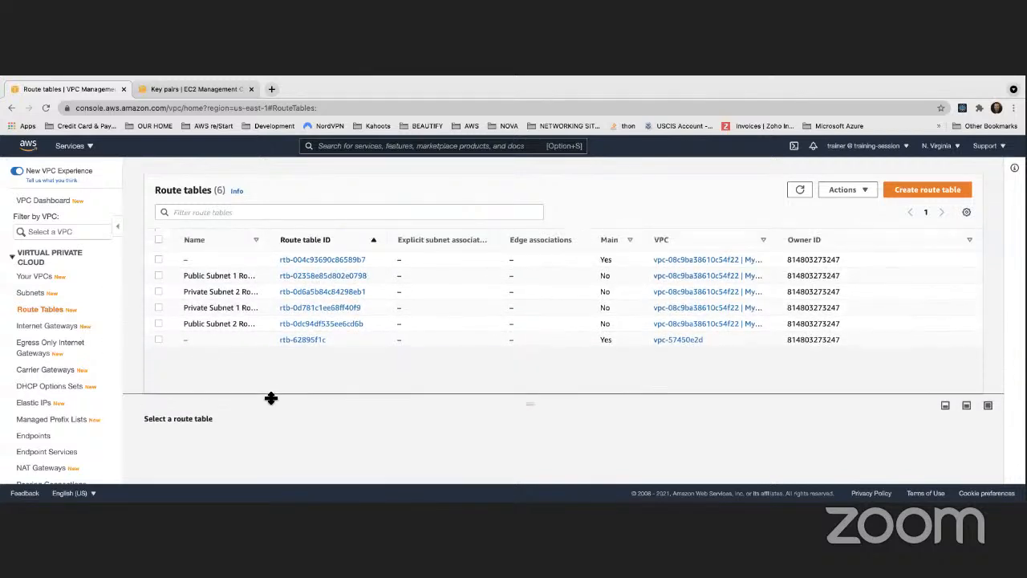
left_click_drag(271, 239, 323, 239)
- Compare the names of the four public and private subnet route tables in the list, leaving none selected
left_click_drag(183, 275, 279, 276)
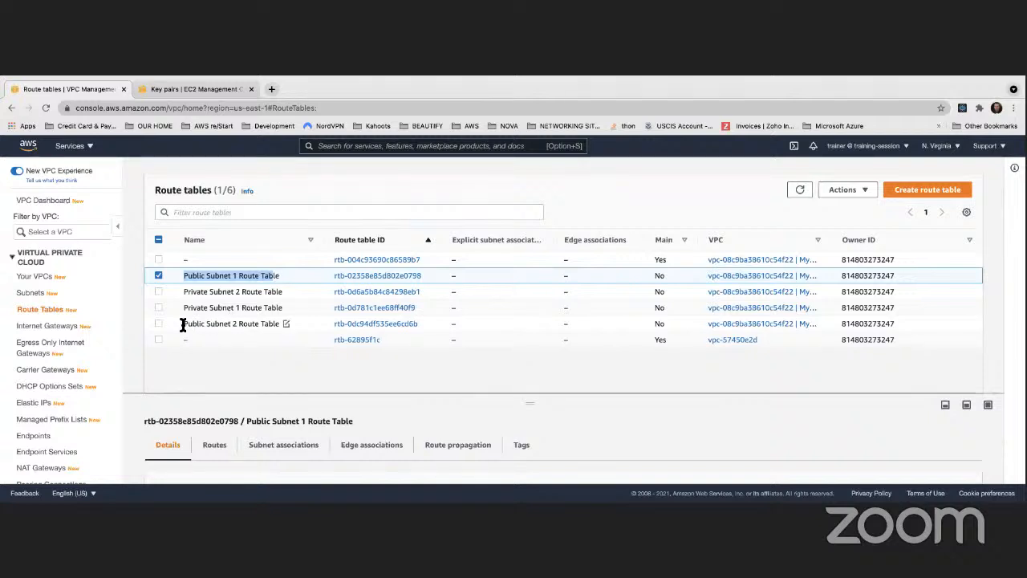
left_click(275, 323)
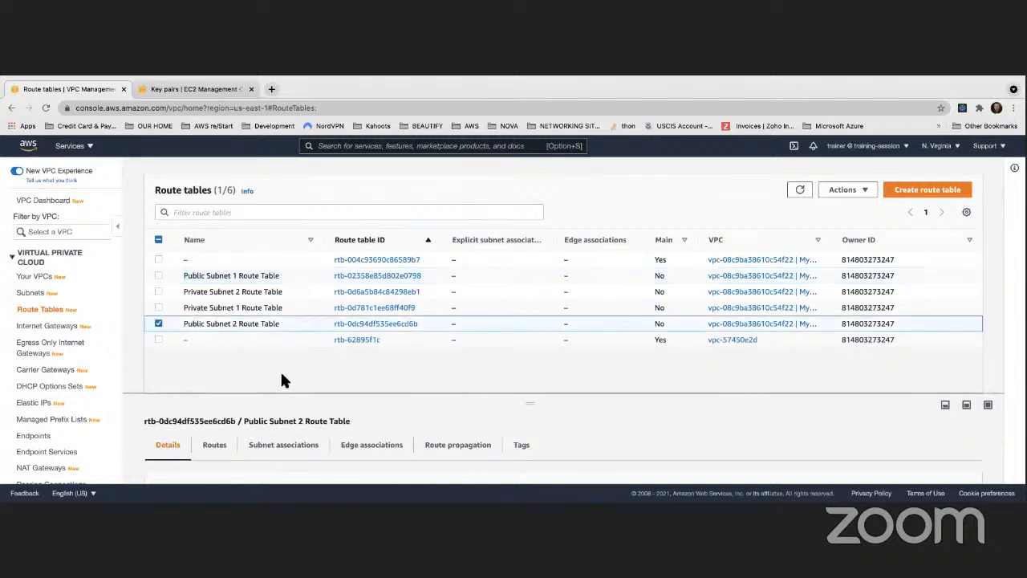
left_click(159, 324)
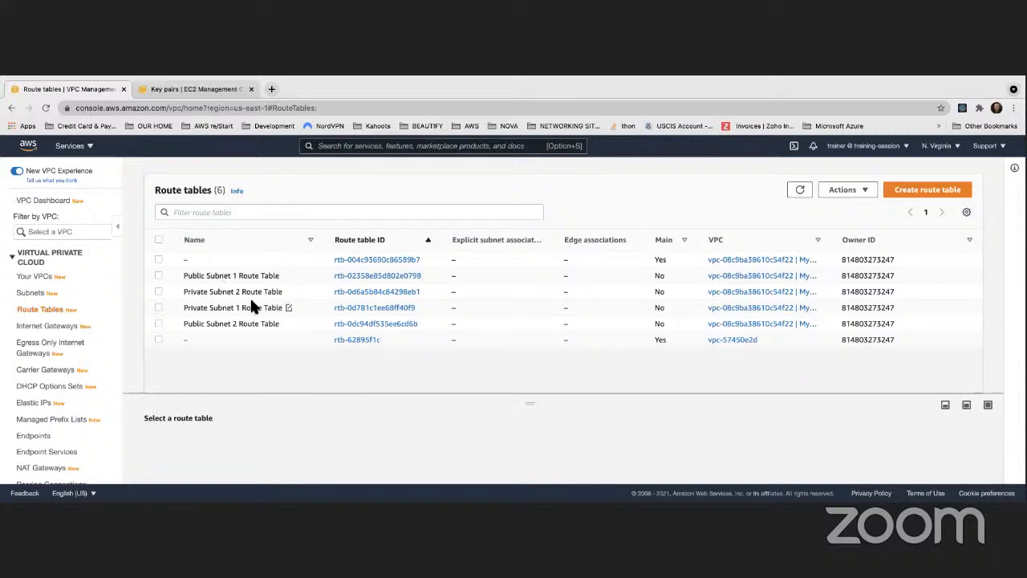
double_click(186, 276)
double_click(195, 292)
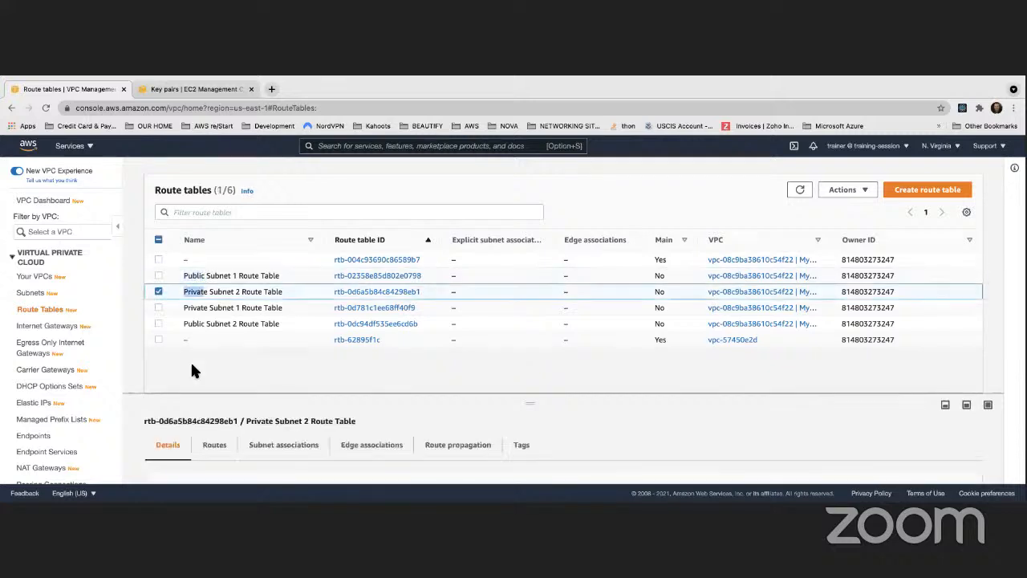
left_click(158, 291)
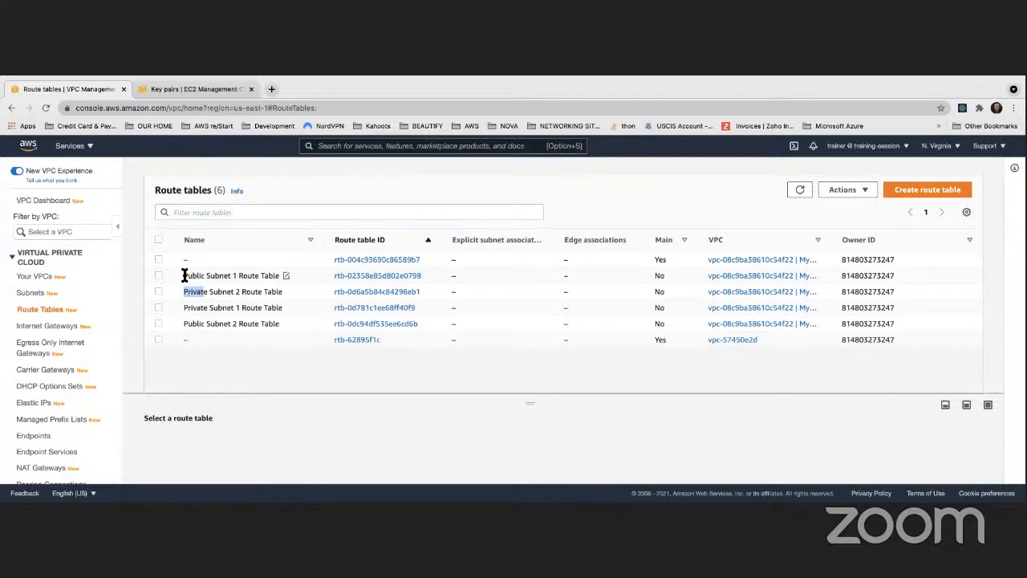
left_click_drag(184, 274, 278, 323)
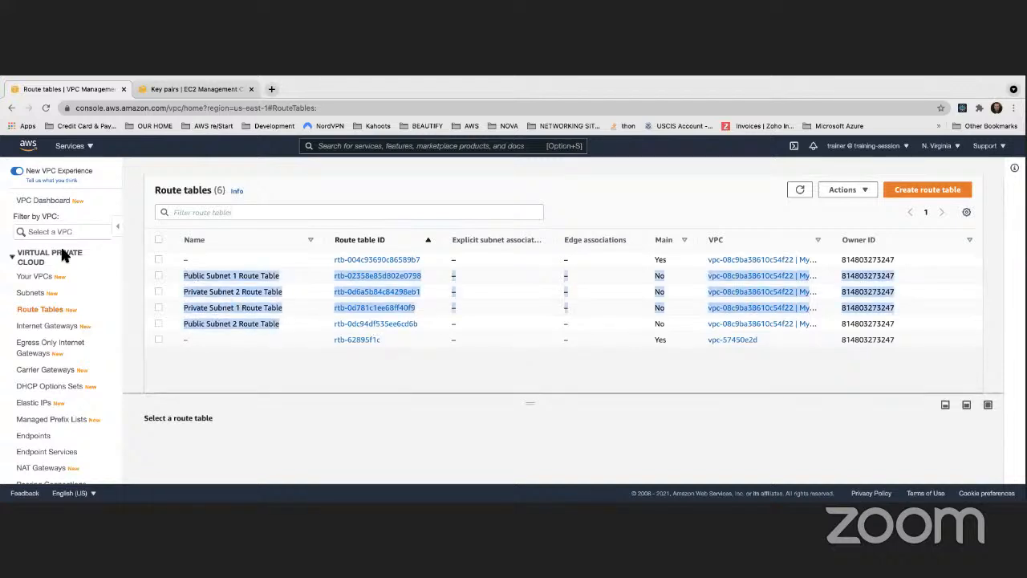
left_click(498, 380)
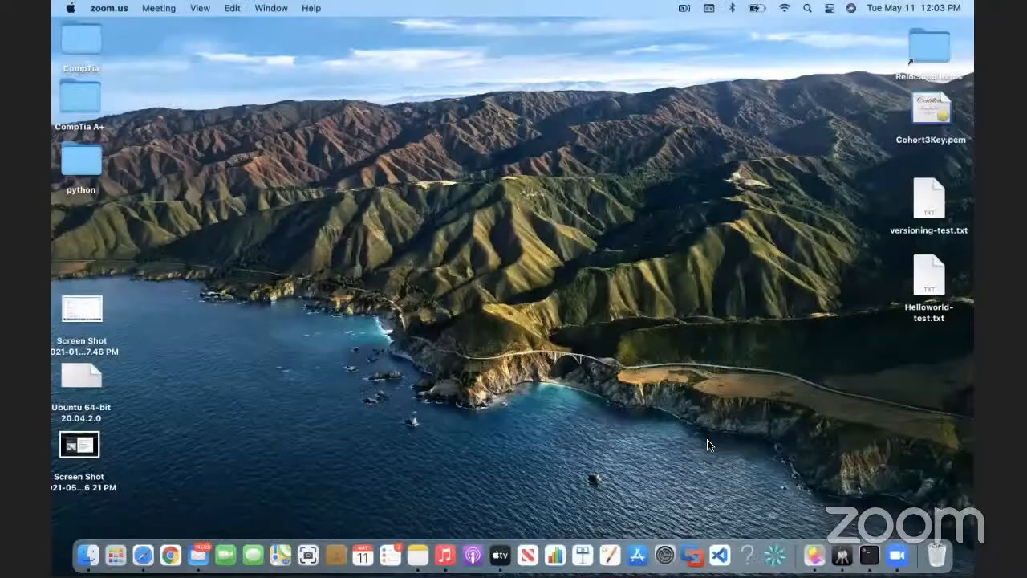
- Switch from the desktop to the browser window showing the VPC route tables
key("ctrl+Right")
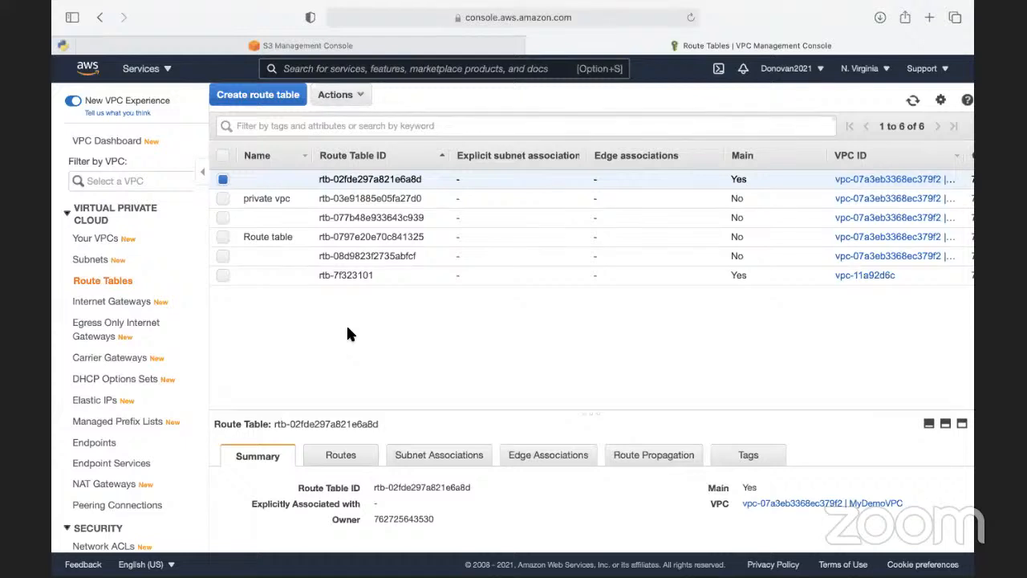
- Try to tag the unnamed route table rtb-077b48e933643c939 with key Name and value "public subnet"
right_click(298, 218)
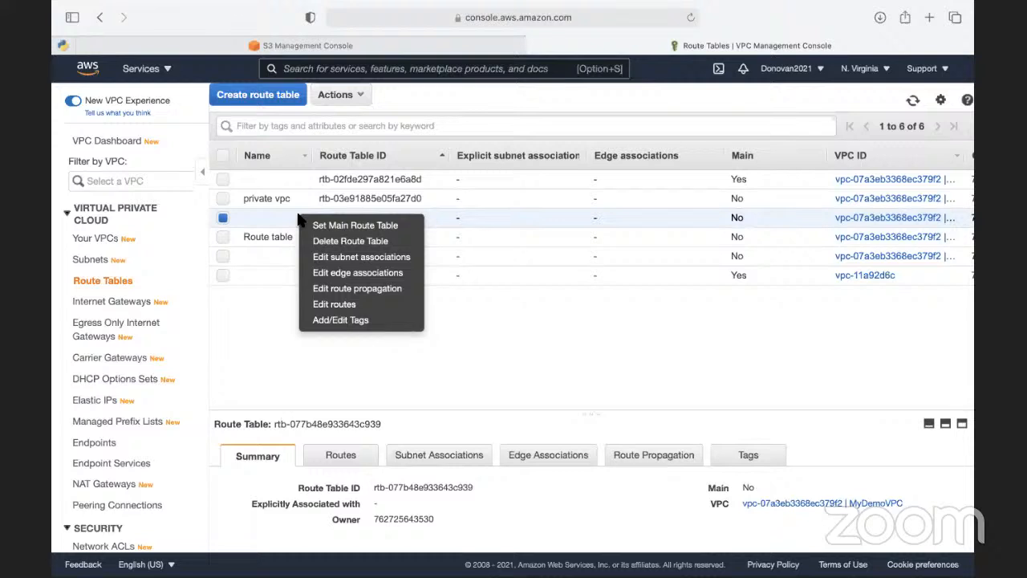
left_click(329, 319)
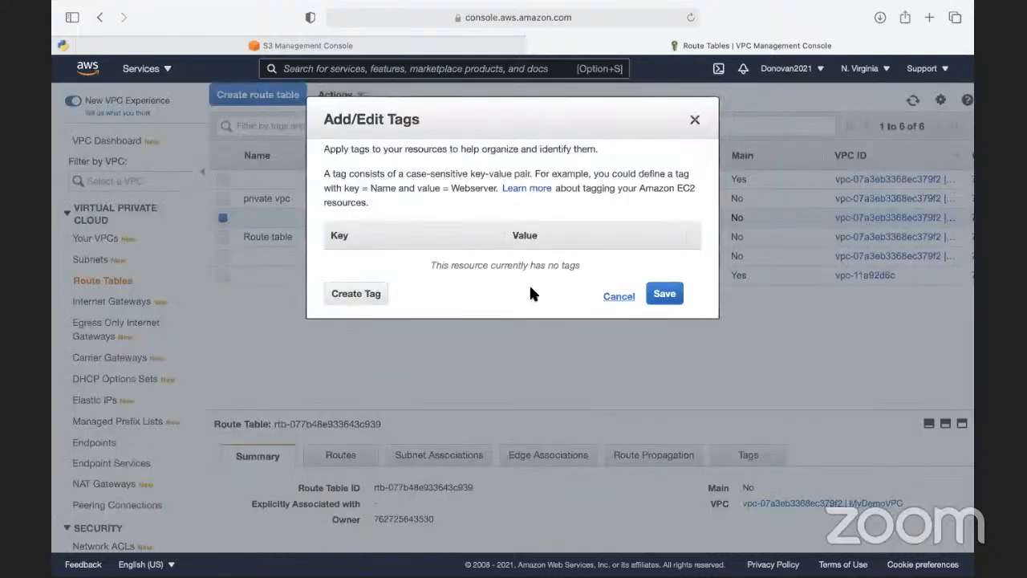
left_click(366, 299)
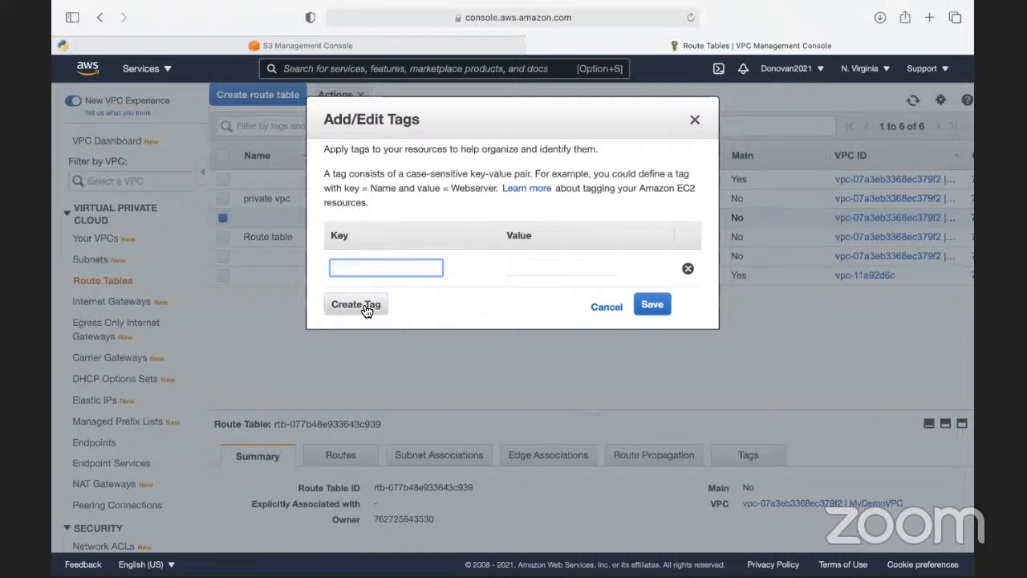
type("Name")
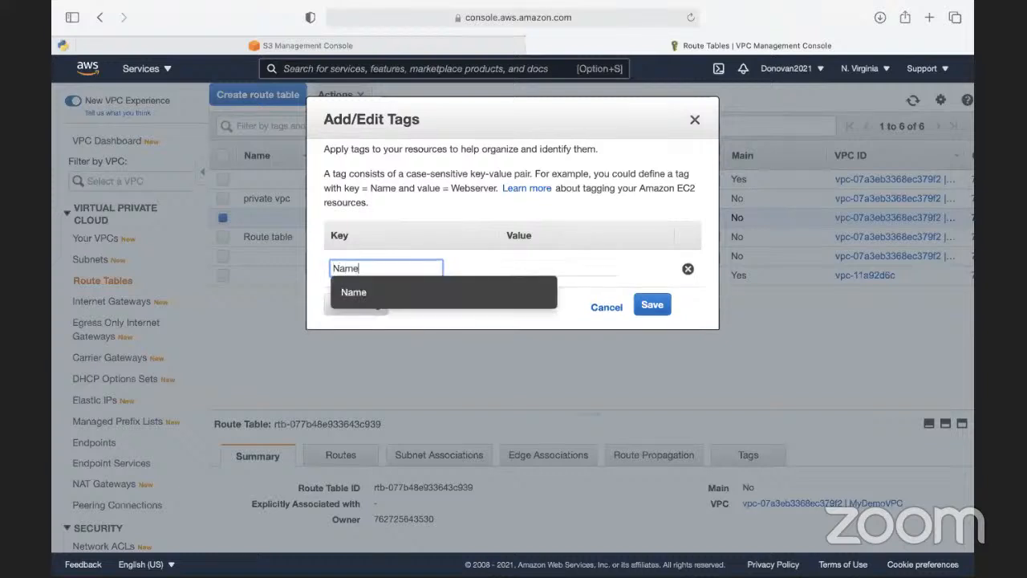
key("Tab")
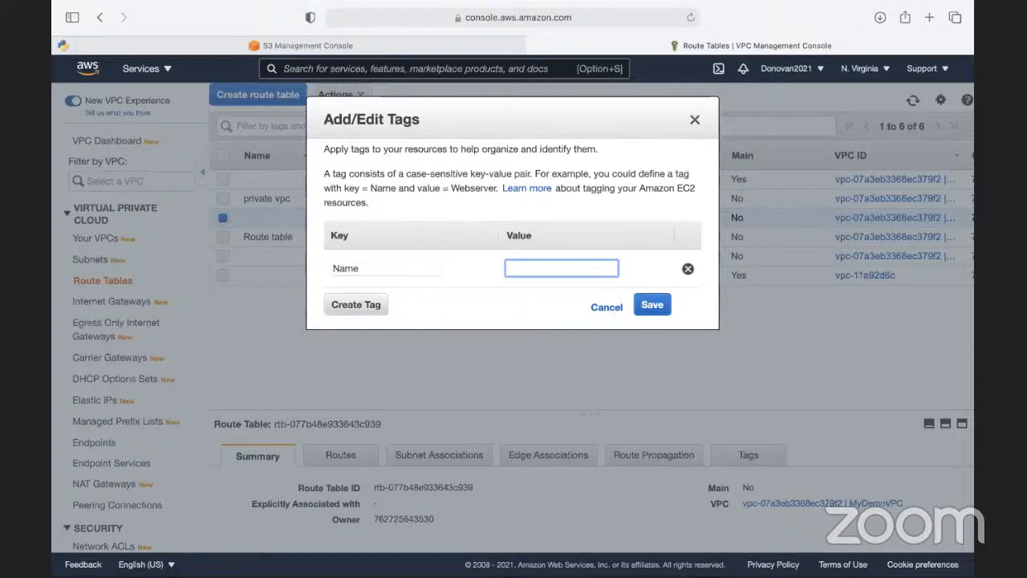
type("Public")
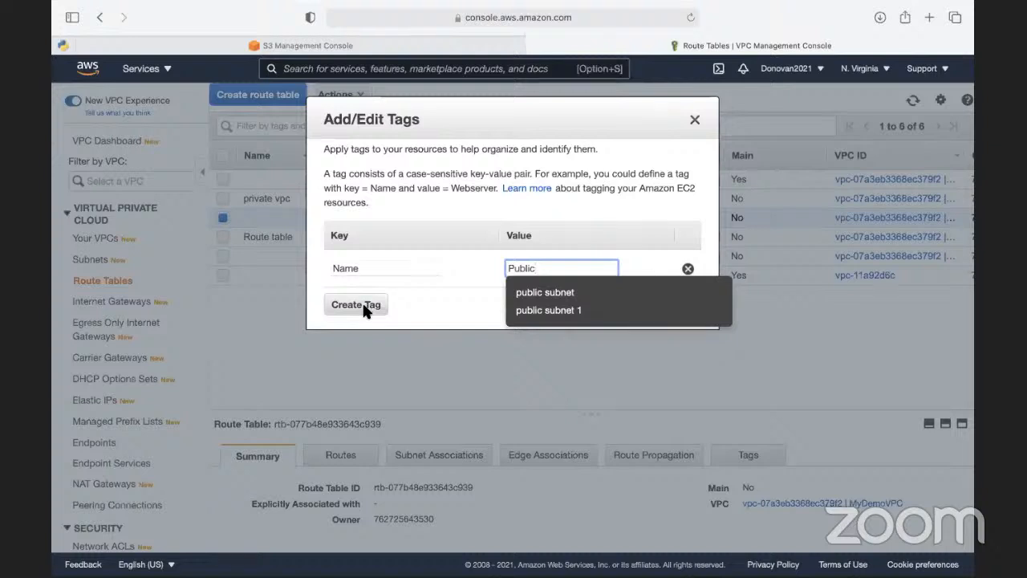
left_click(545, 292)
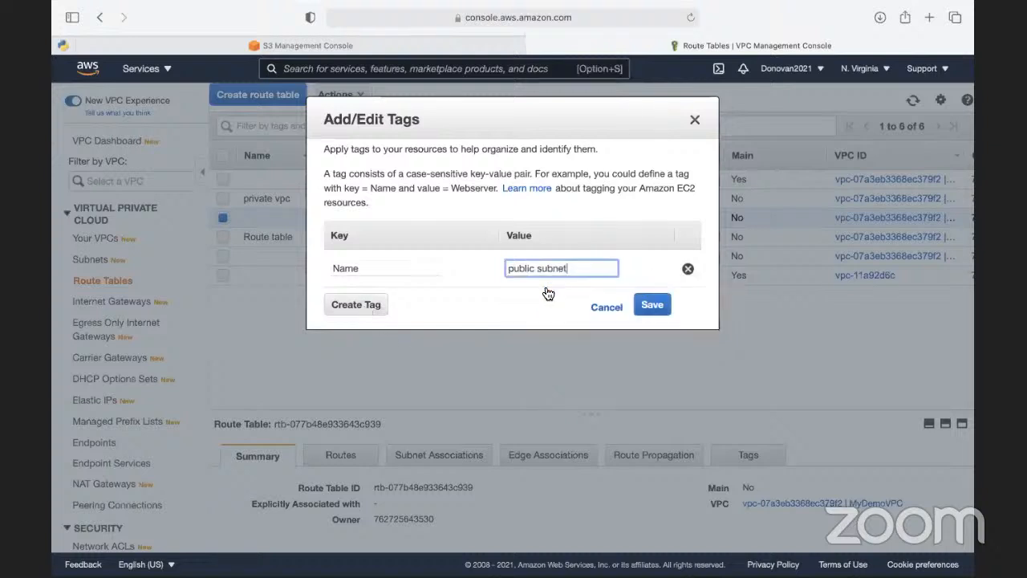
left_click(652, 305)
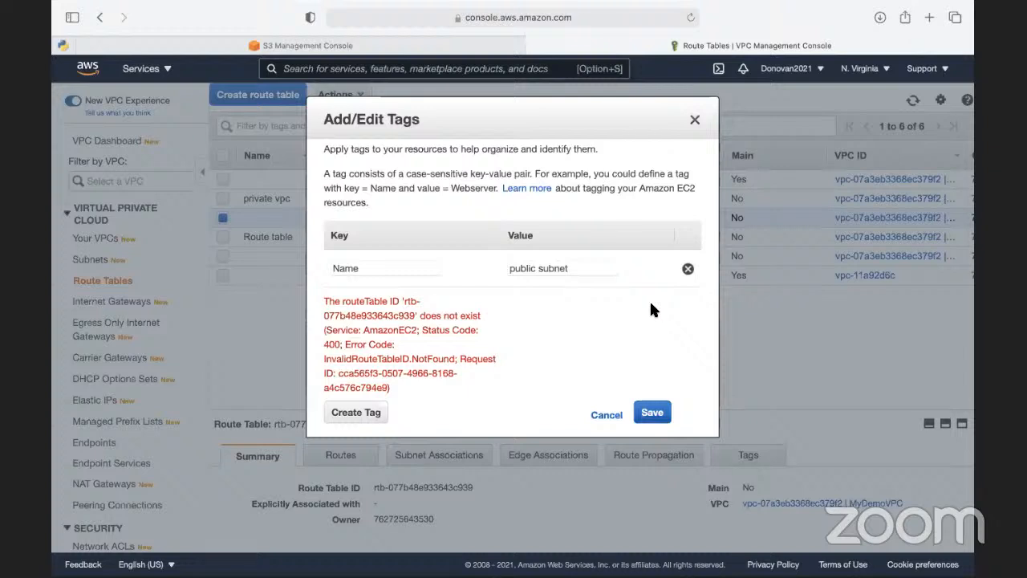
- Try to save the Name tag with the value "public subnet 1" instead, and cancel the tag editing
left_click(601, 268)
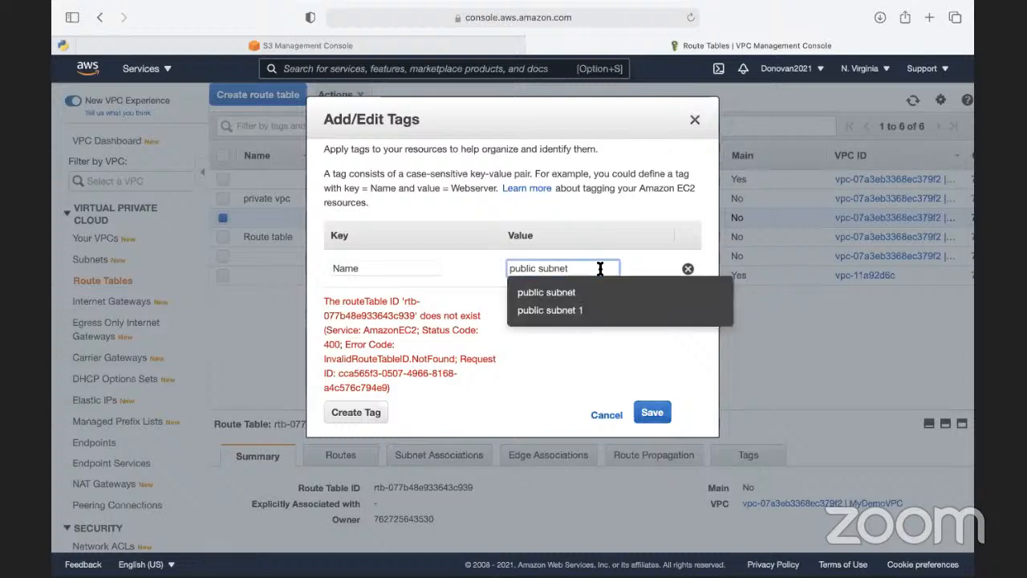
type("1")
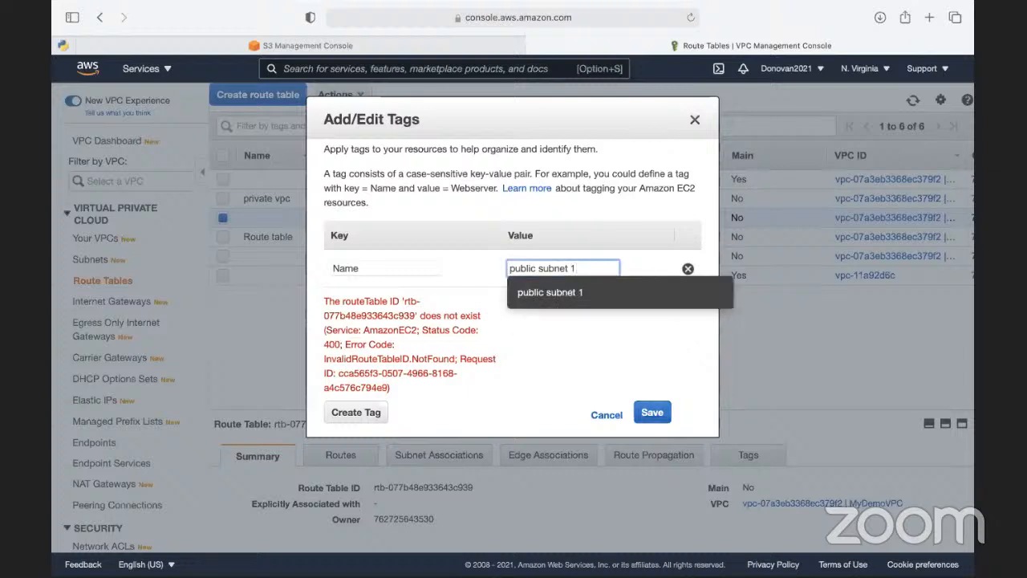
left_click(658, 421)
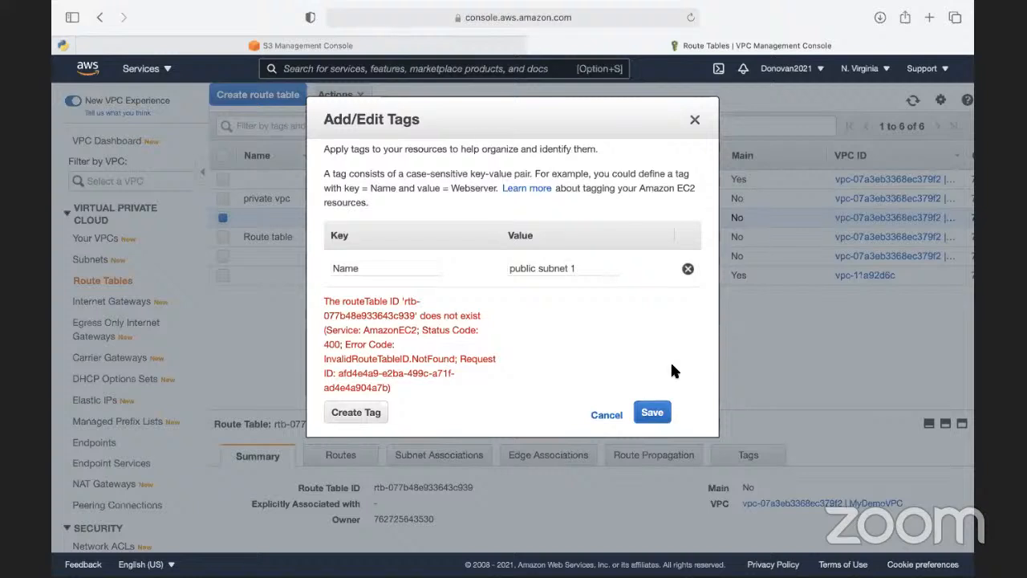
left_click(606, 415)
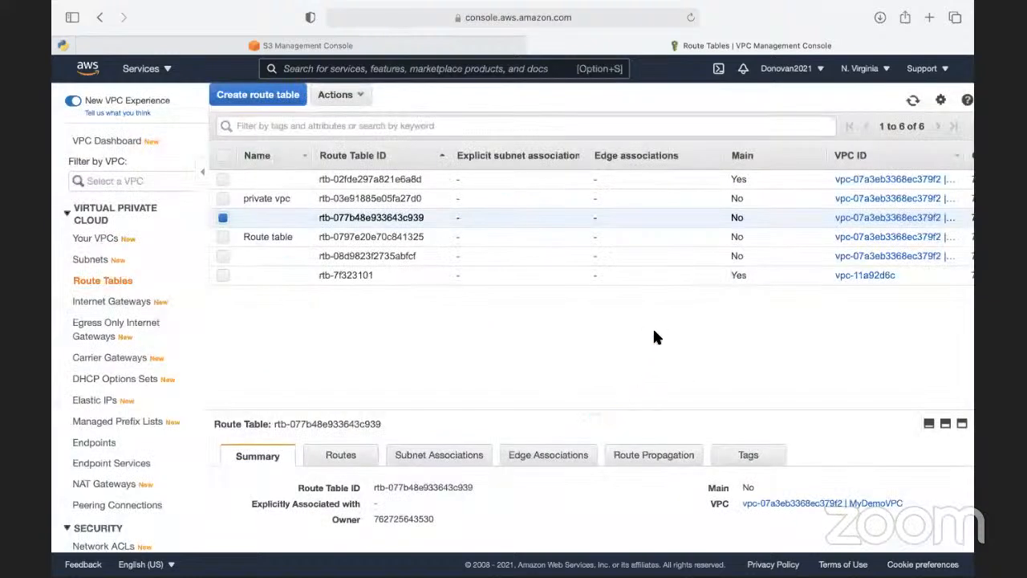
- Sort the route tables by VPC ID and narrow that column, leaving no route table selected
left_click(222, 199)
left_click(222, 218)
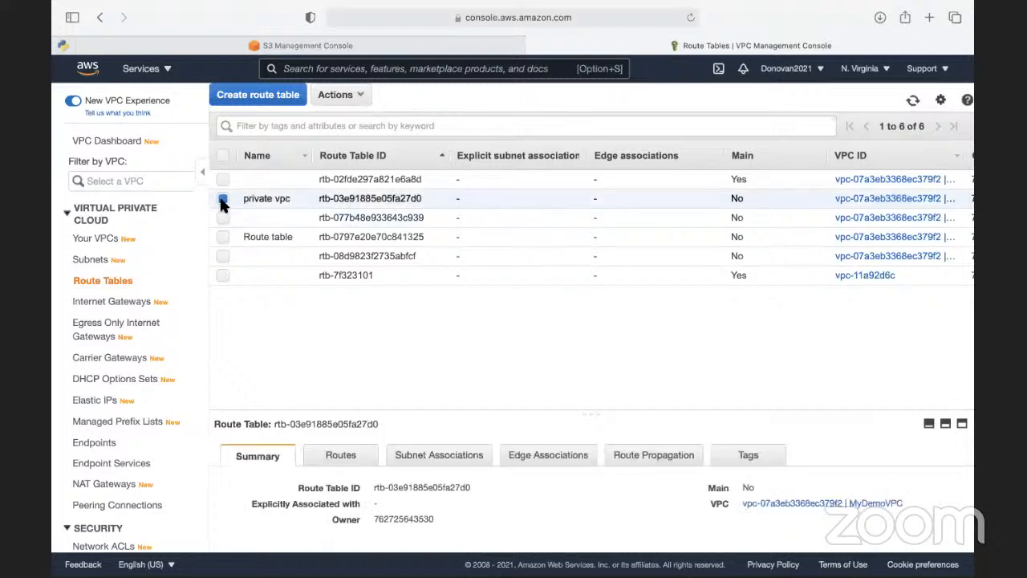
left_click(223, 199)
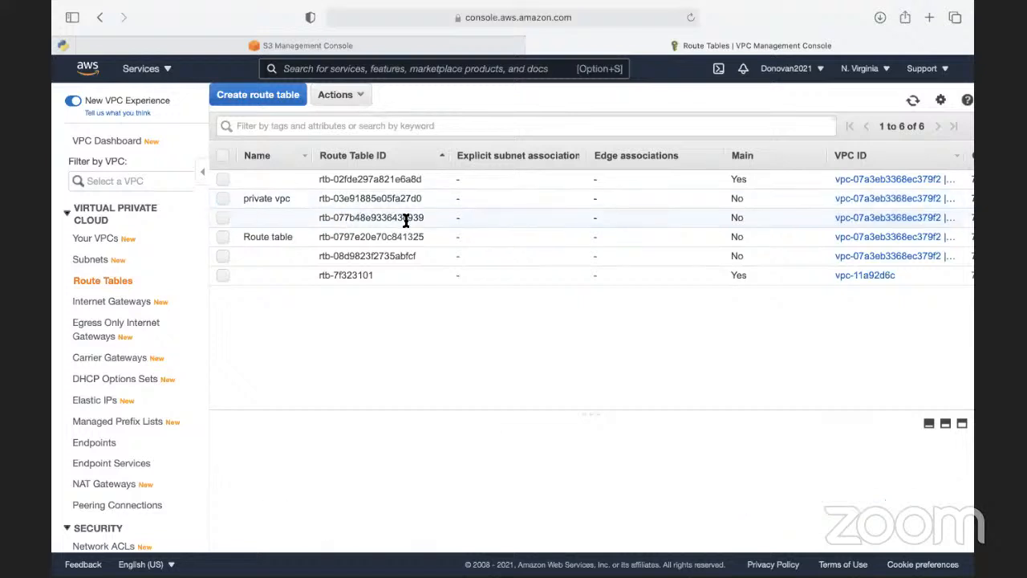
left_click(943, 163)
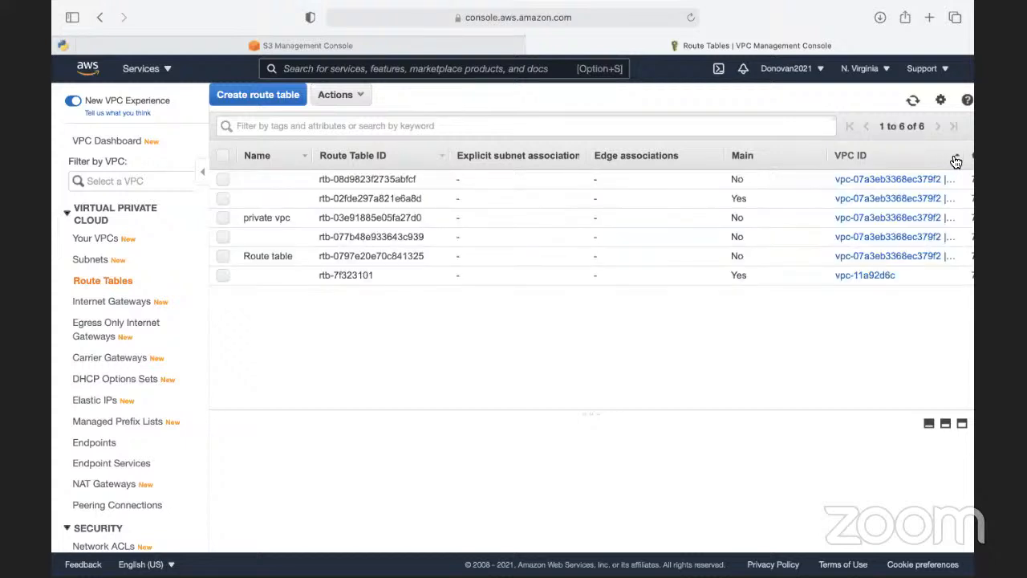
left_click_drag(962, 156, 561, 297)
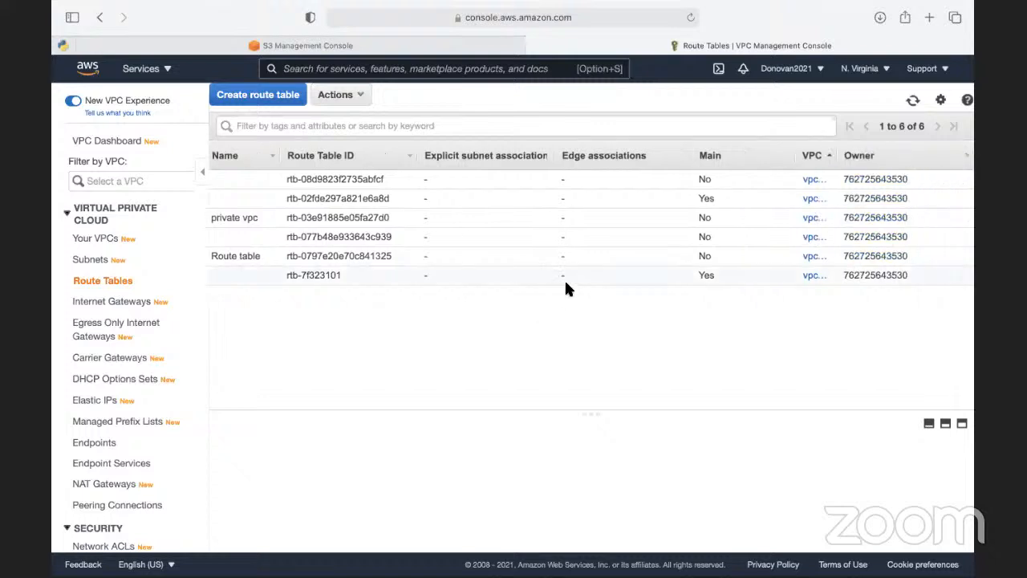
scroll(554, 283, "left", 1)
left_click_drag(868, 155, 510, 215)
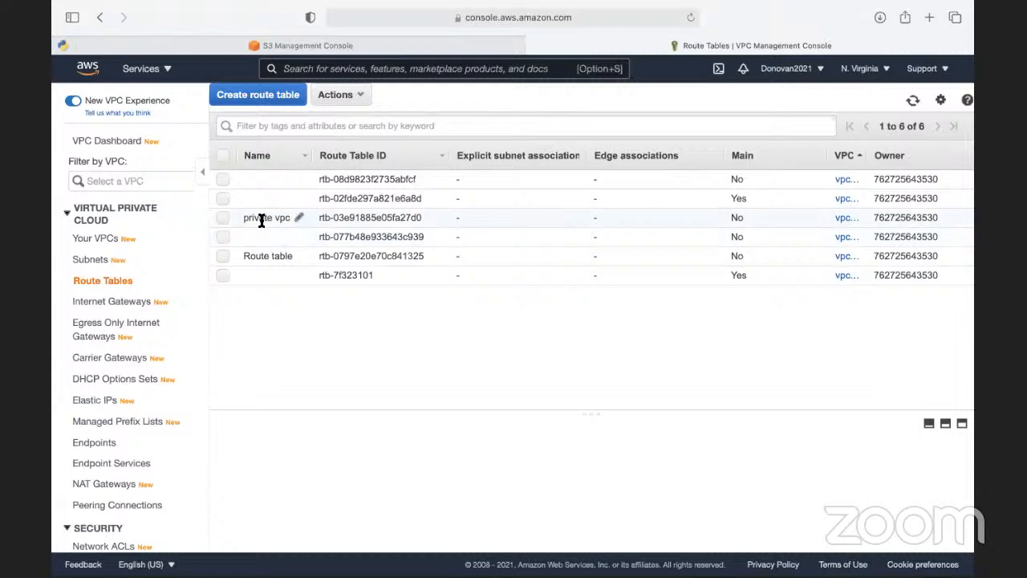
- Rename the route table "private vpc" as Private Subnet 1 Route Table and widen the Name column to fit it
left_click(302, 220)
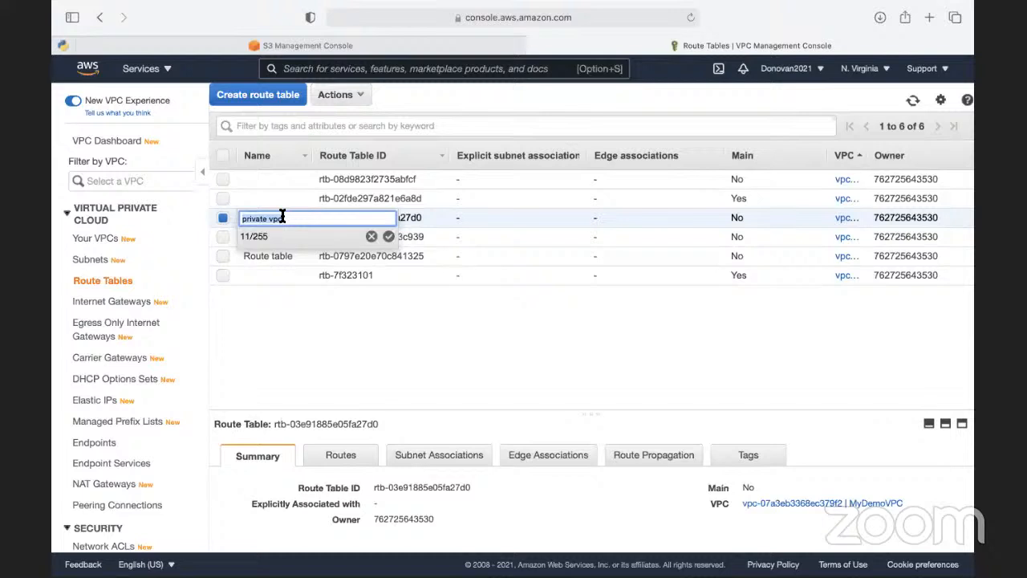
type("Private Subneyt")
key("BackSpace")
key("BackSpace")
type("t 1 Route Table")
left_click(388, 235)
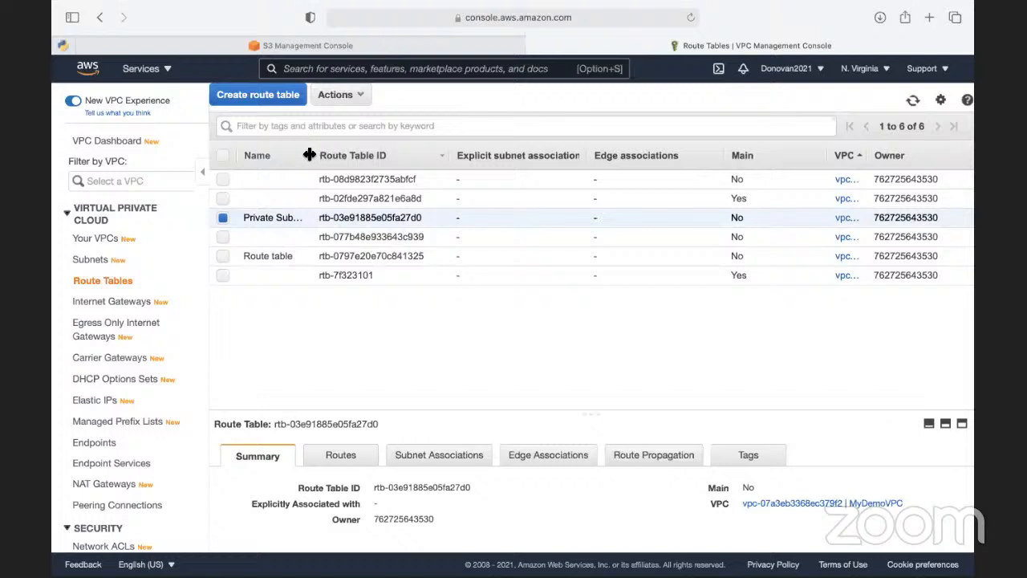
left_click_drag(313, 155, 410, 161)
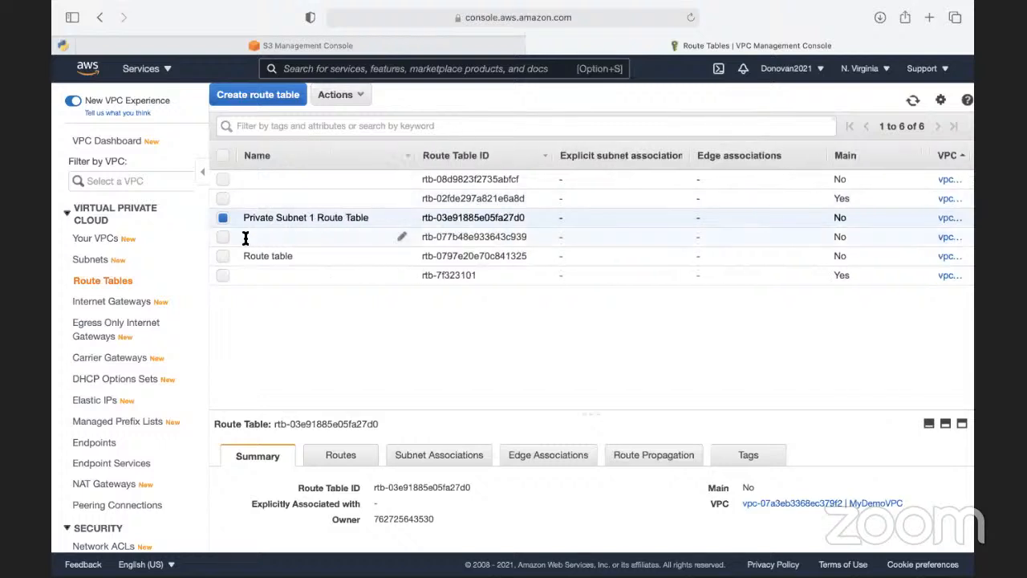
- Name the route table rtb-077b48e933643c939 Public Subnet 1 Route Table directly in the list
left_click(400, 237)
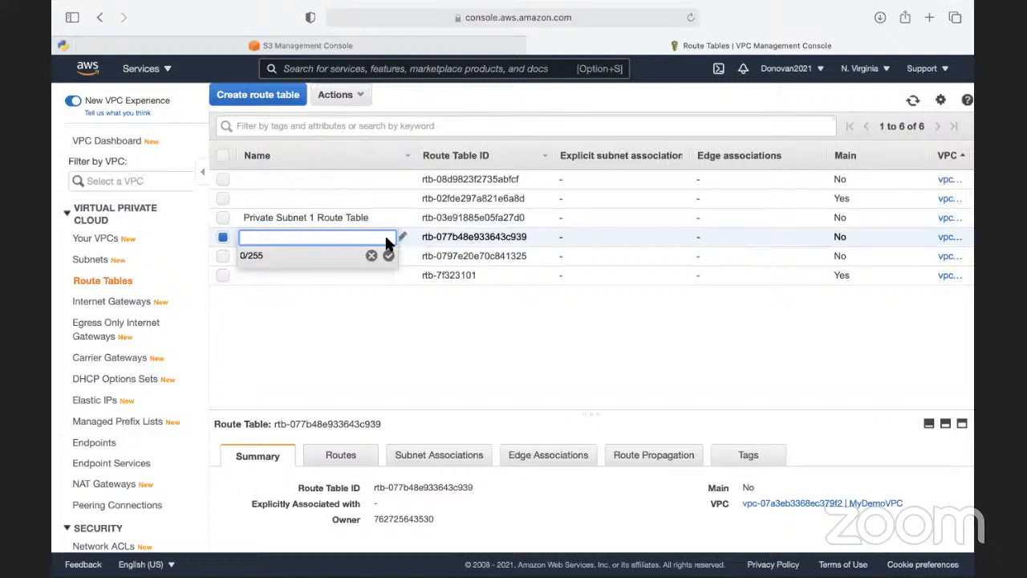
type("Public Subnet 1 Route Table")
left_click(388, 256)
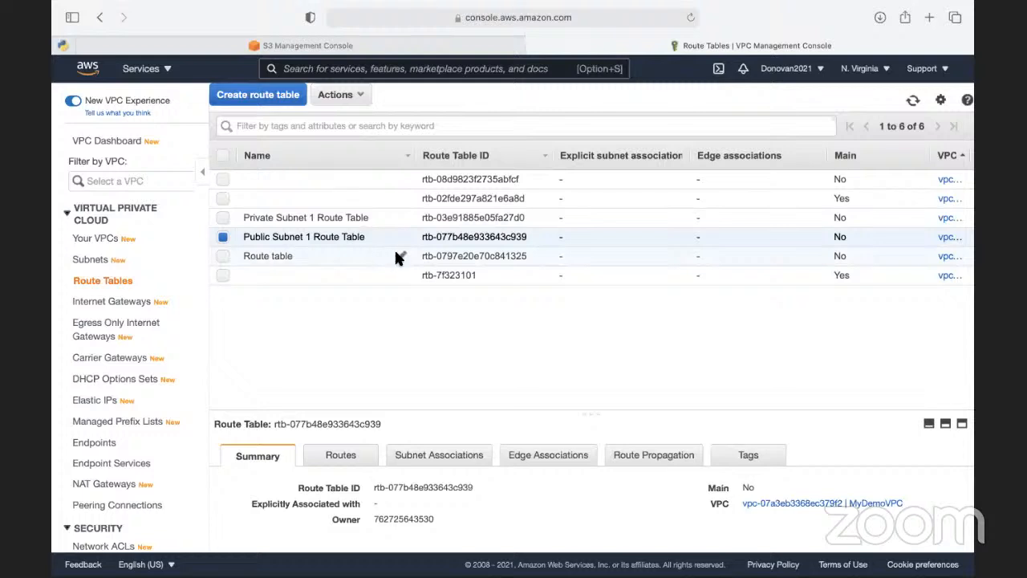
- Rename the route table called "Route table" as Private Subnet 2 Route Table
left_click(400, 256)
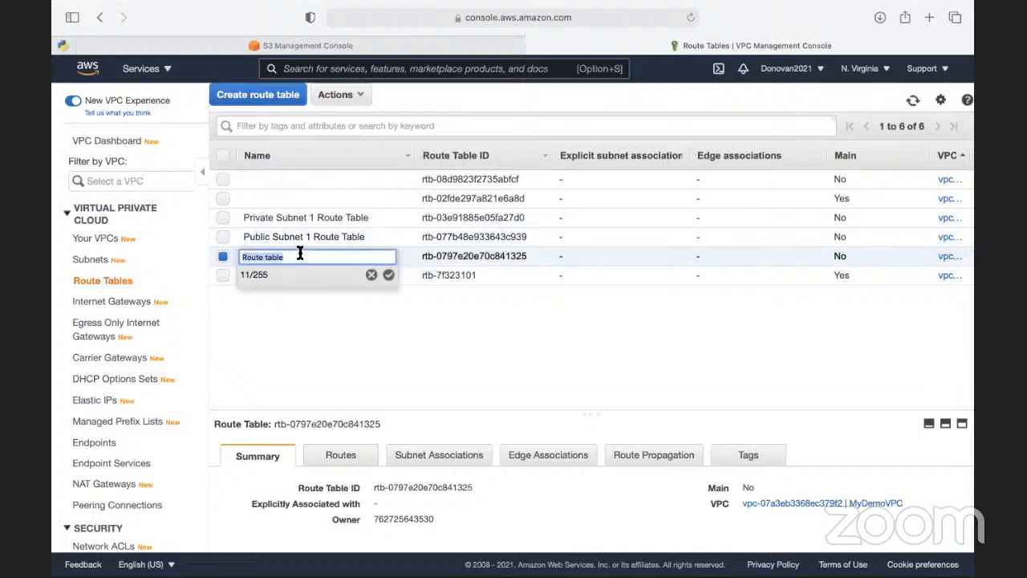
type("Private Subnet 1 E")
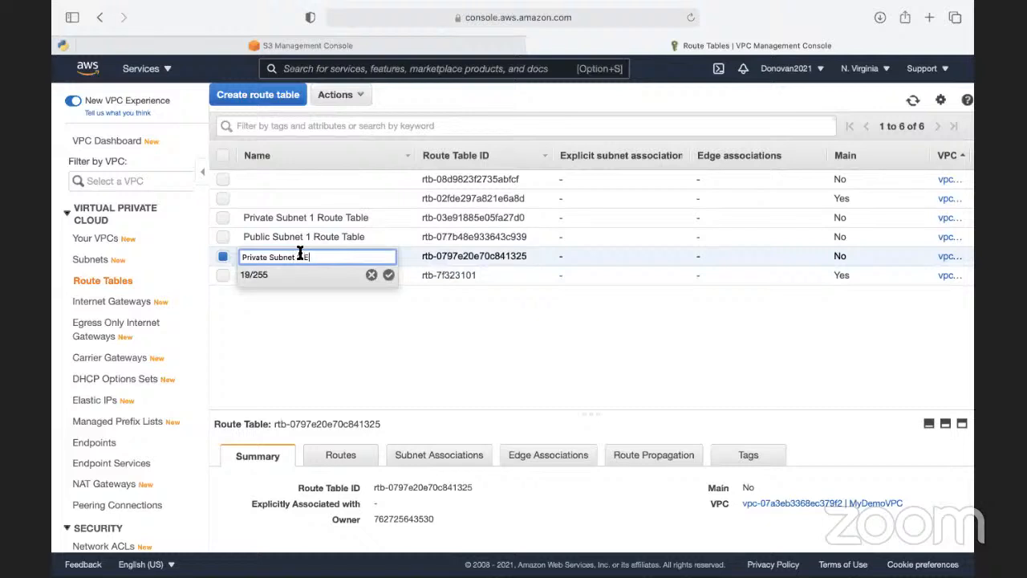
type("oute Table")
double_click(300, 256)
type("2")
left_click(388, 274)
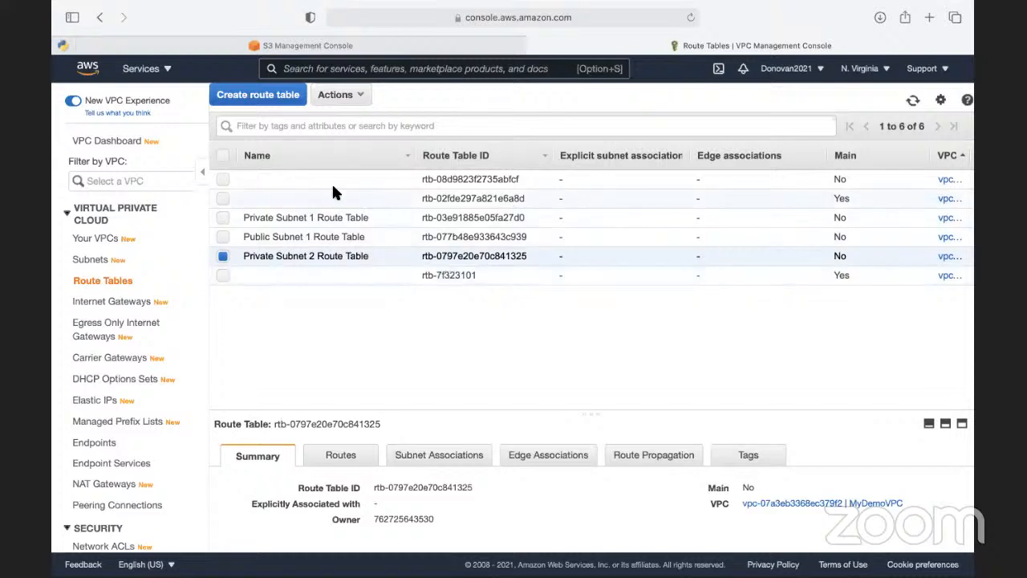
- Name the unnamed non-main route table rtb-08d9823f2735abfcf Public Subnet 2 Route Table
left_click(401, 181)
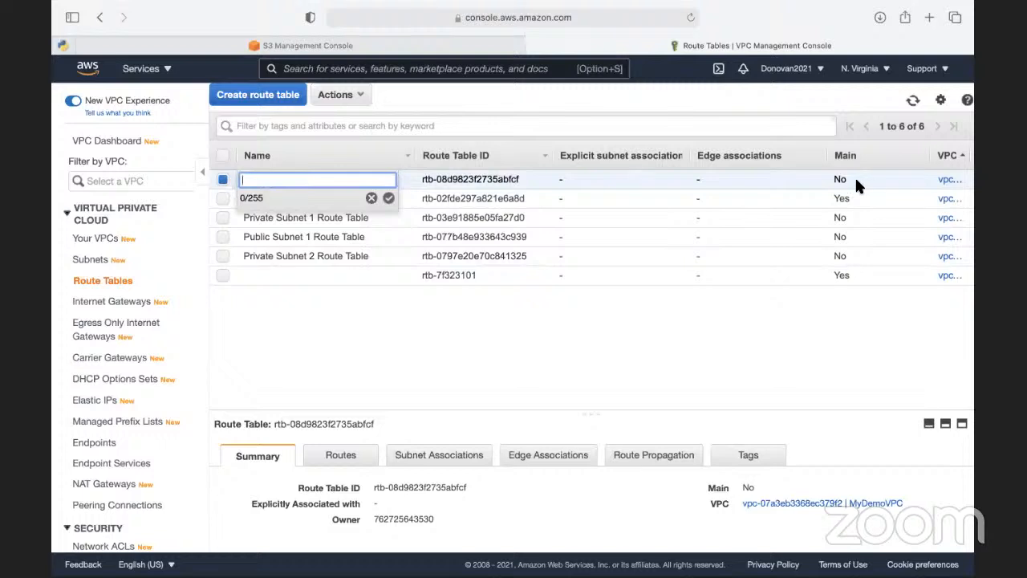
scroll(855, 183, "right", 3)
scroll(853, 176, "left", 3)
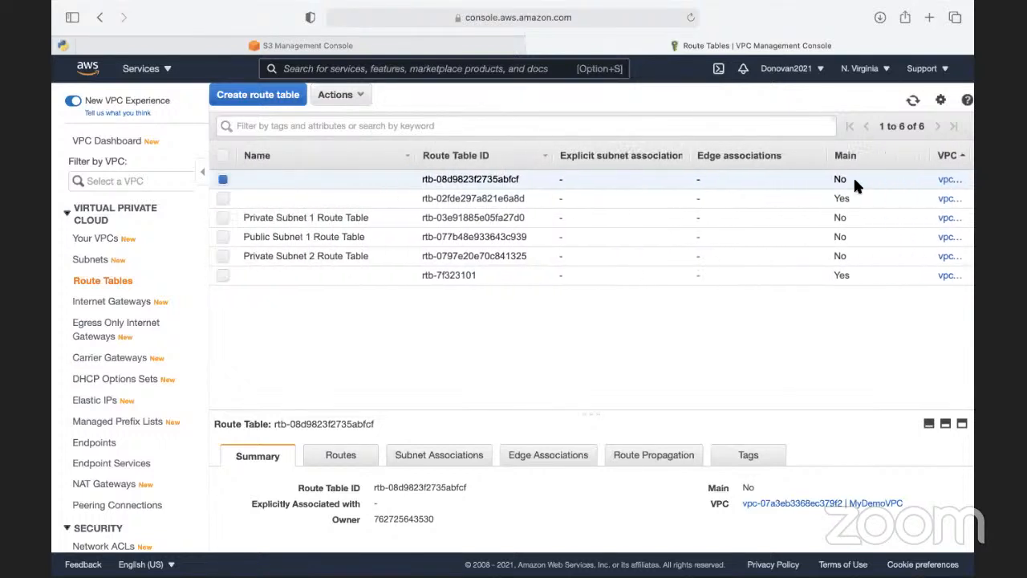
left_click(402, 182)
type("Ro")
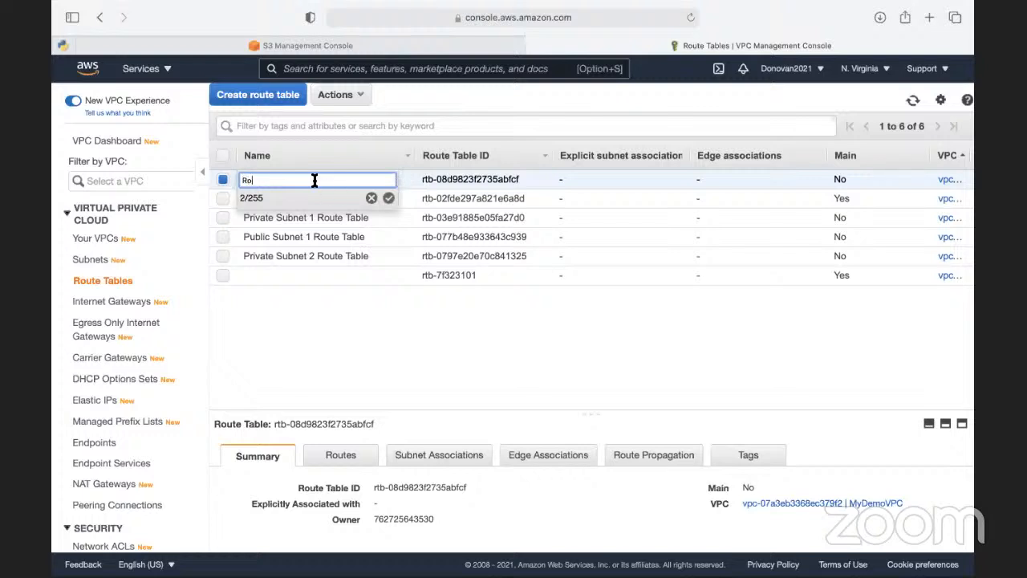
key("BackSpace")
key("BackSpace")
type("Public Sun")
key("BackSpace")
type("bnet 2 Route Table")
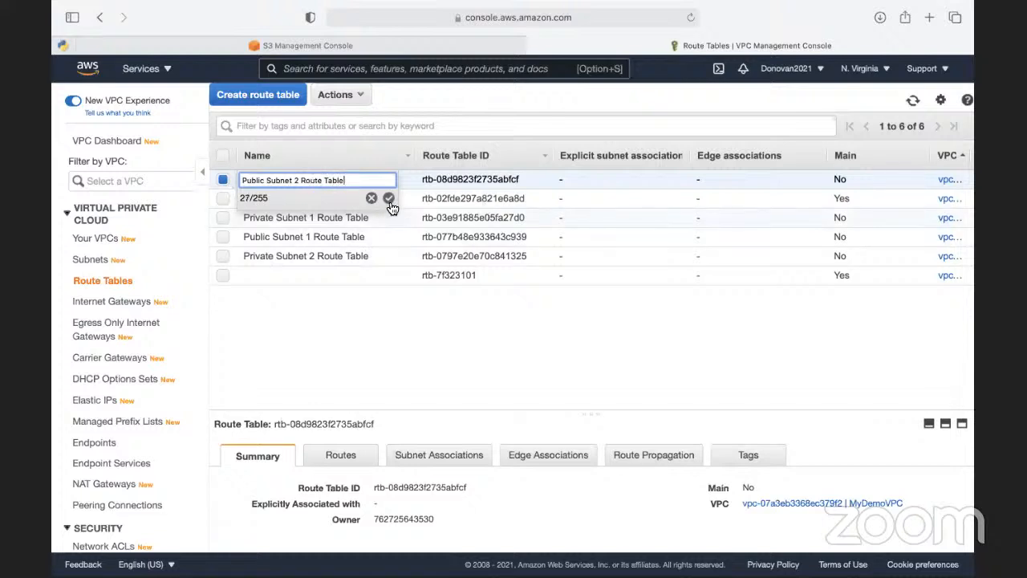
left_click(388, 199)
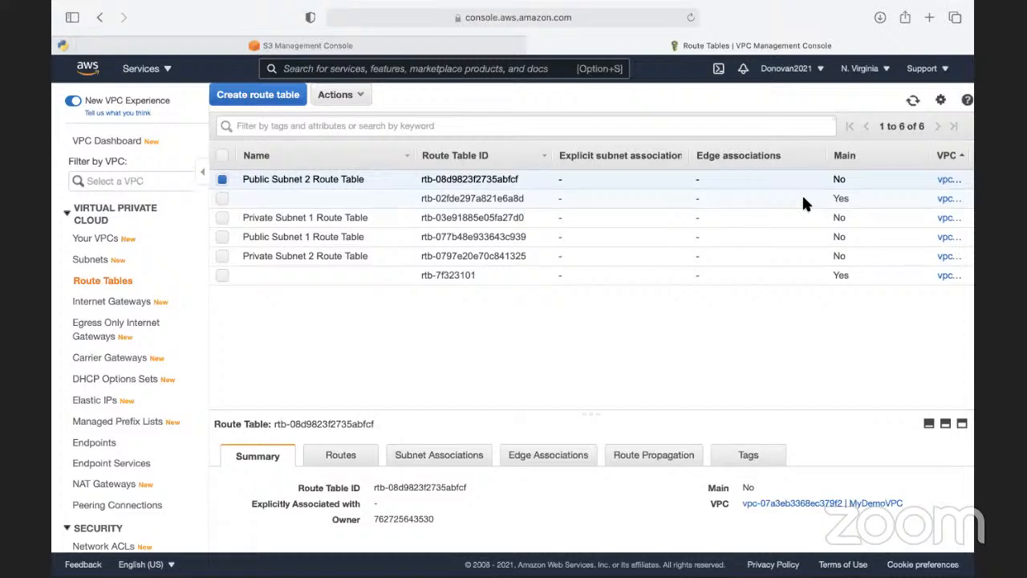
- Look at the list of VPCs and return to the route tables to check which are main, selecting rtb-7f323101
left_click(93, 238)
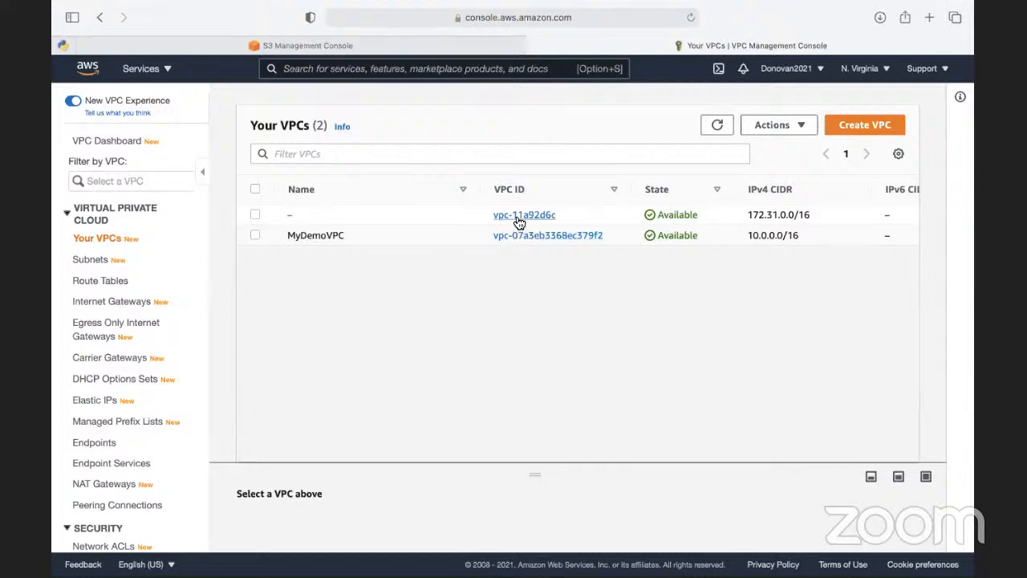
left_click(126, 282)
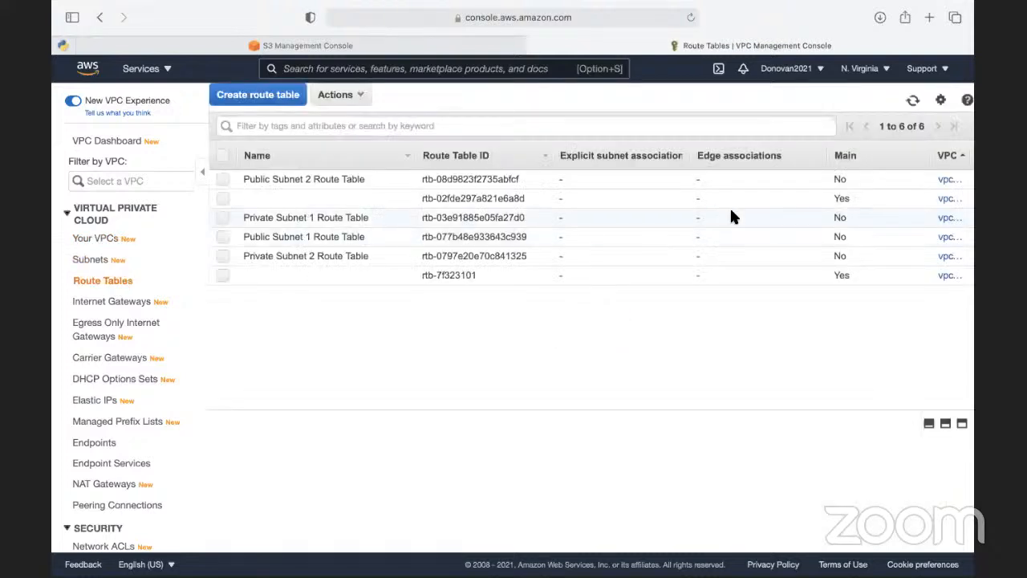
double_click(840, 199)
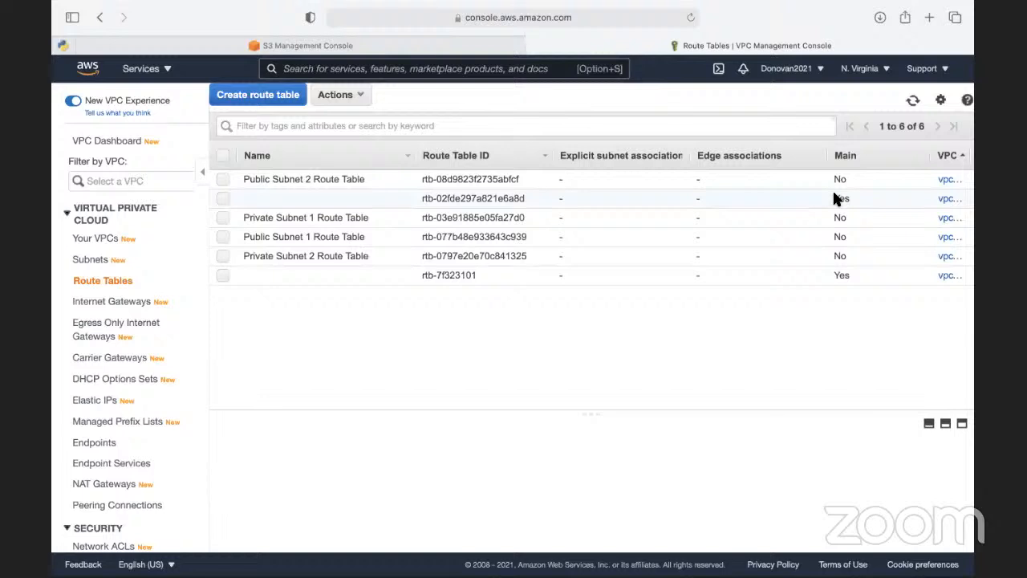
left_click(852, 276)
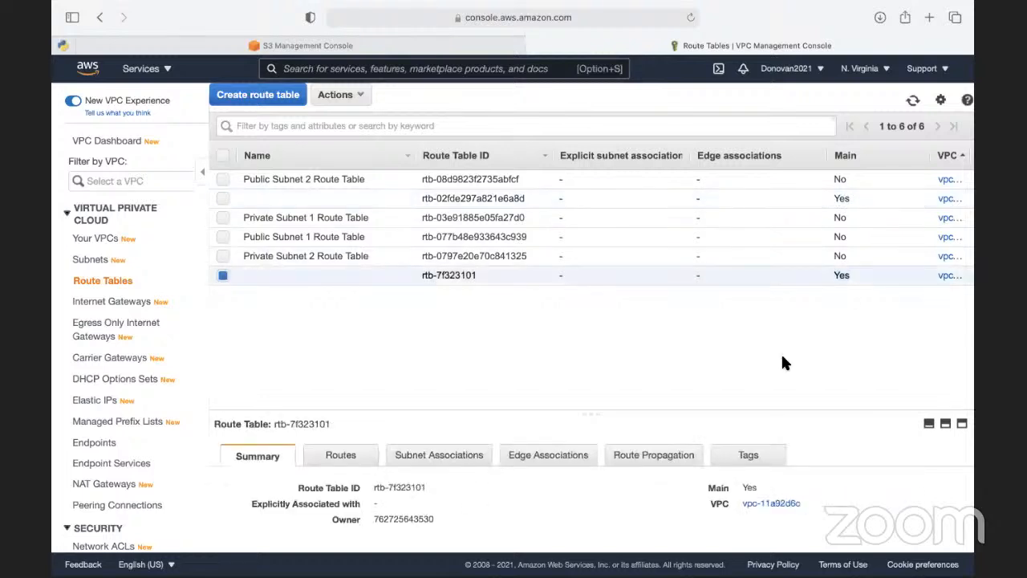
- Check the Main status of the named subnet route tables in the list
left_click(851, 179)
left_click(847, 224)
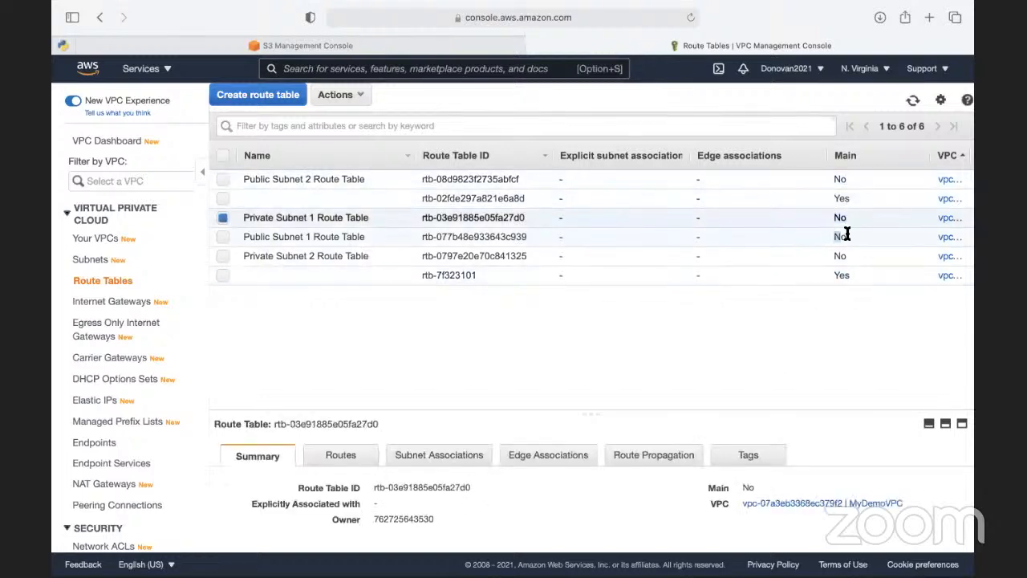
left_click(846, 235)
left_click(852, 256)
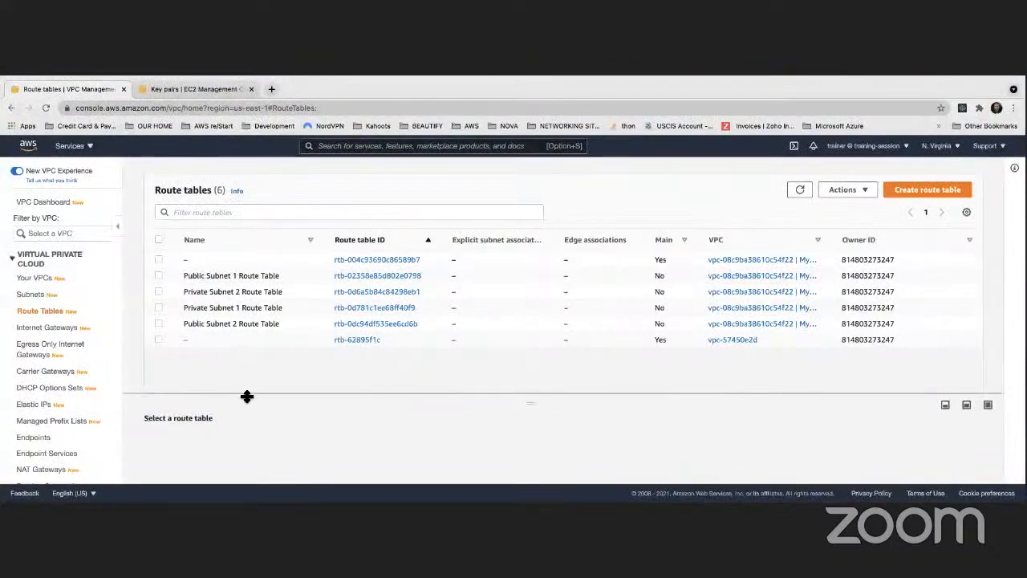
- Select Public Subnet 1 Route Table and display its routes in an enlarged details pane
left_click_drag(247, 396, 247, 356)
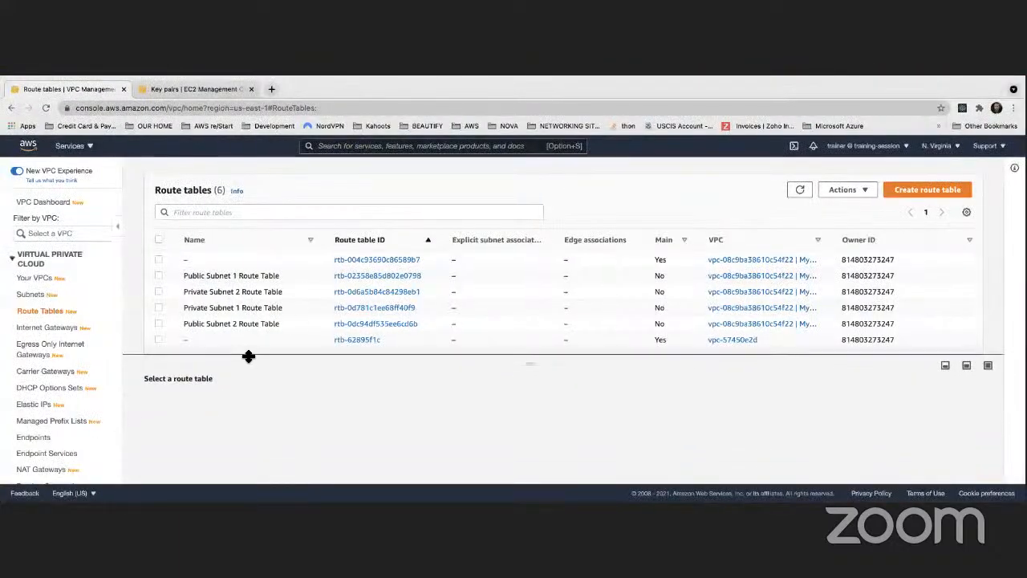
left_click(158, 275)
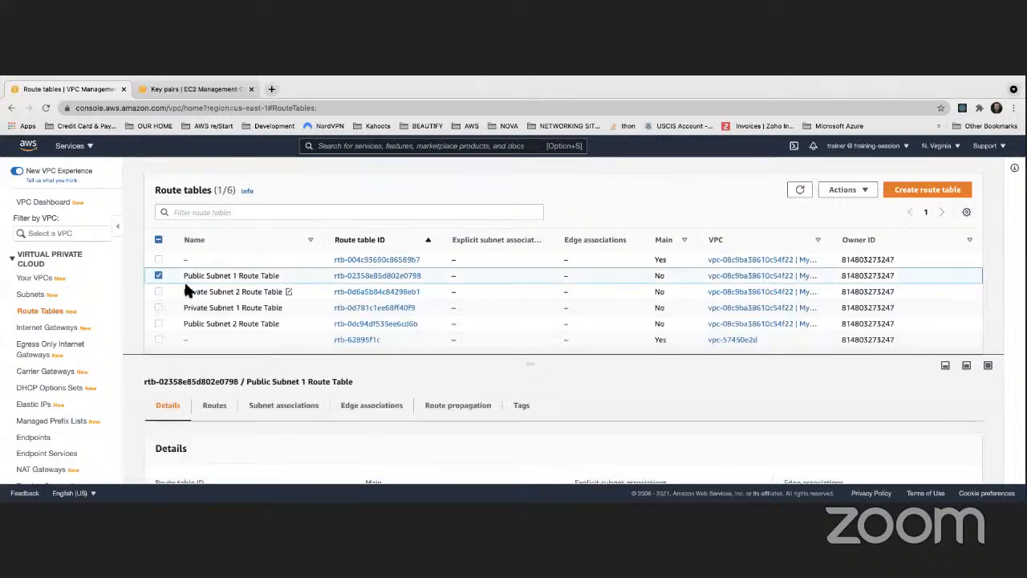
left_click(215, 407)
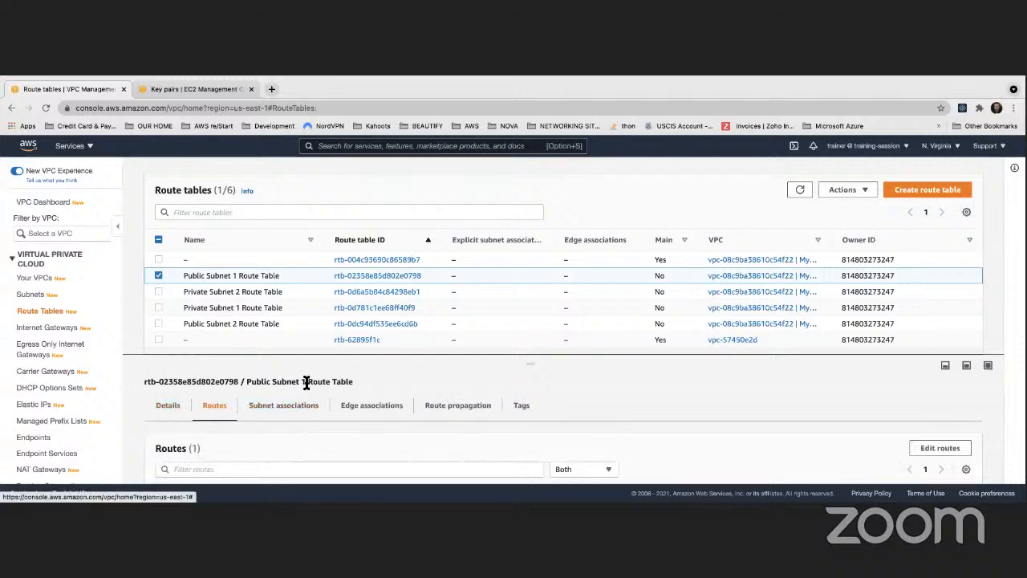
left_click_drag(310, 355, 310, 273)
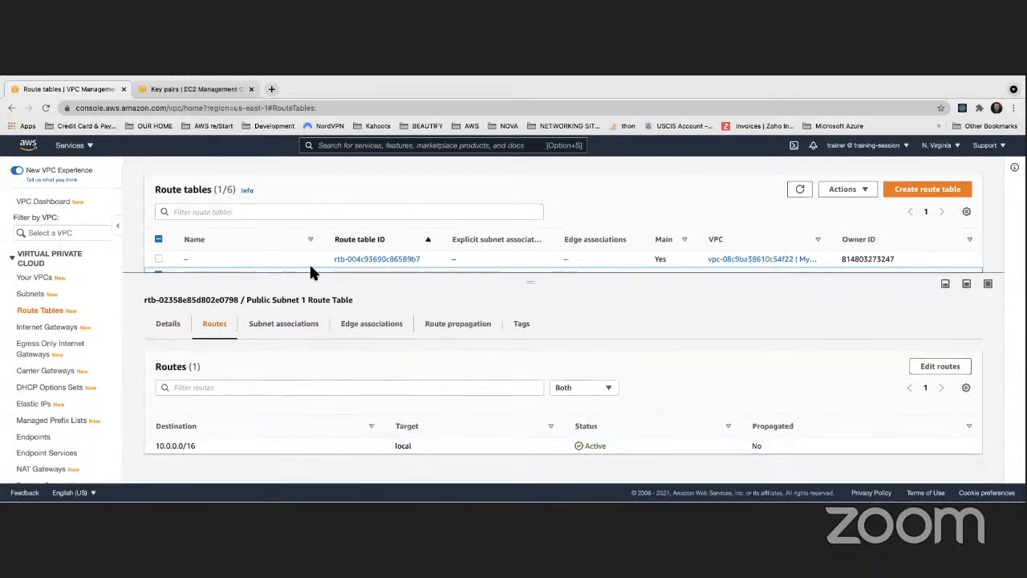
- Add a 0.0.0.0/0 route targeting internet gateway igw-002b8d8ae731b4988 to Public Subnet 1 Route Table and save it
left_click(940, 366)
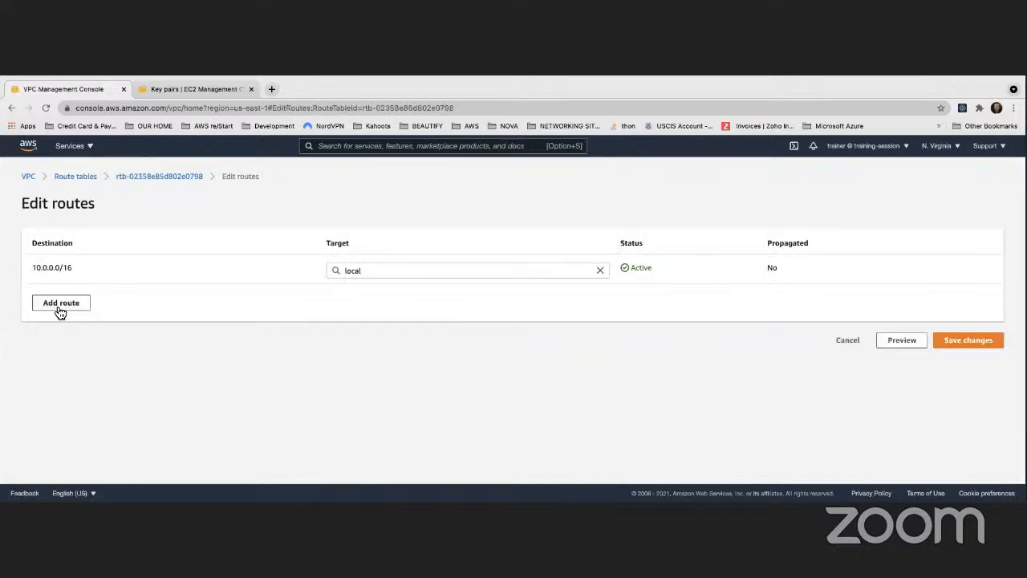
left_click(60, 311)
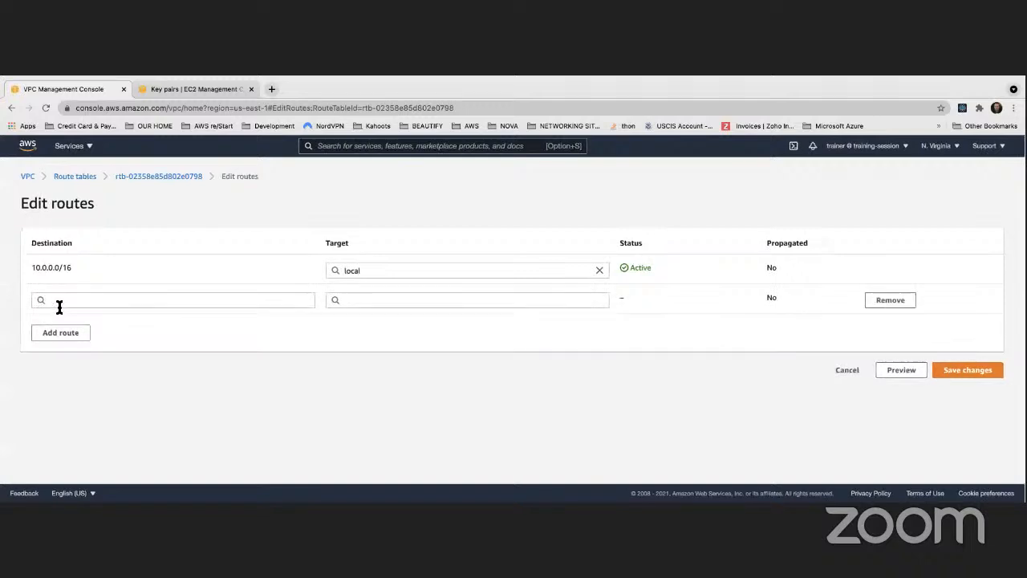
left_click(66, 300)
left_click(56, 318)
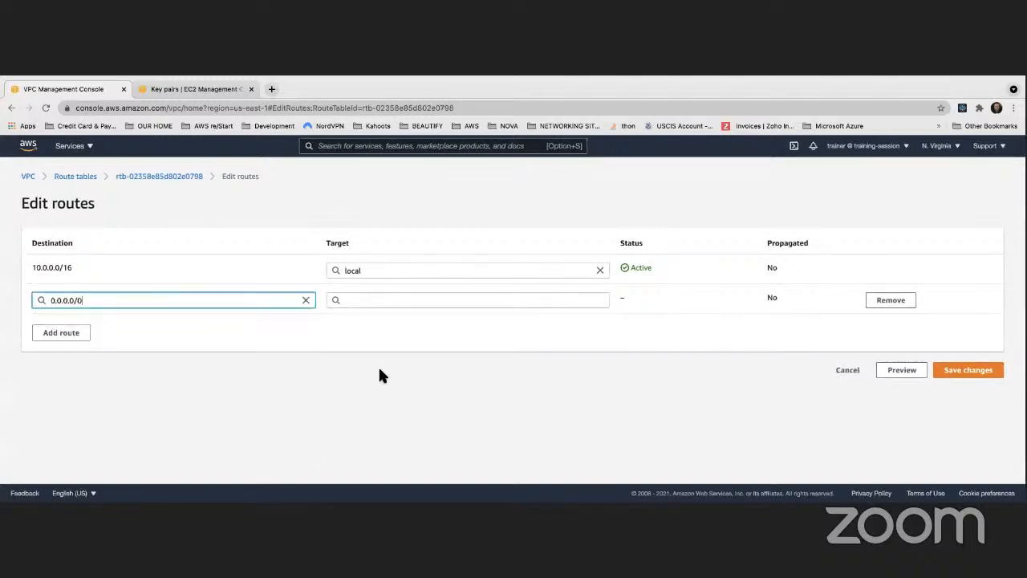
left_click_drag(91, 303, 46, 300)
left_click(403, 302)
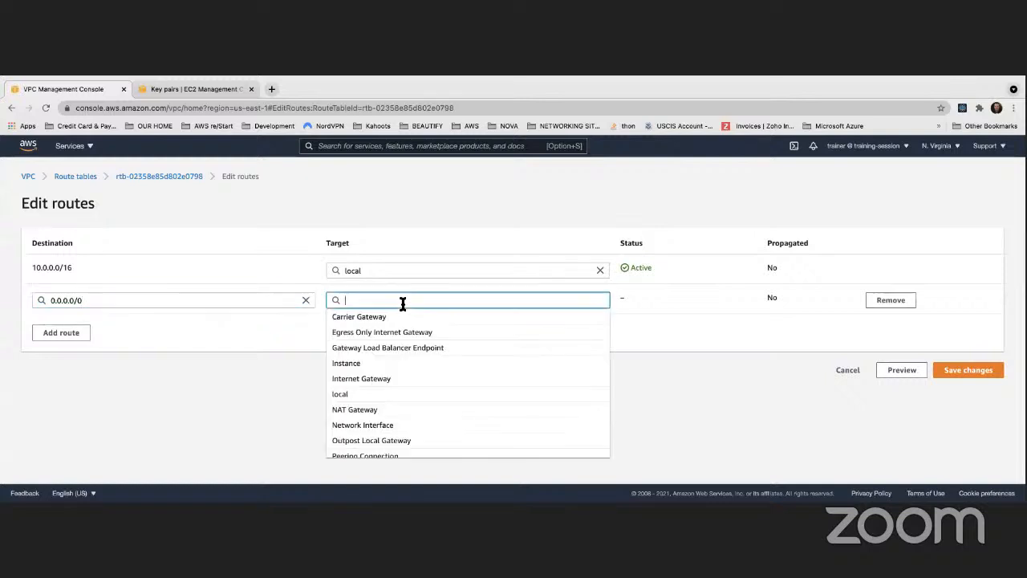
left_click(356, 382)
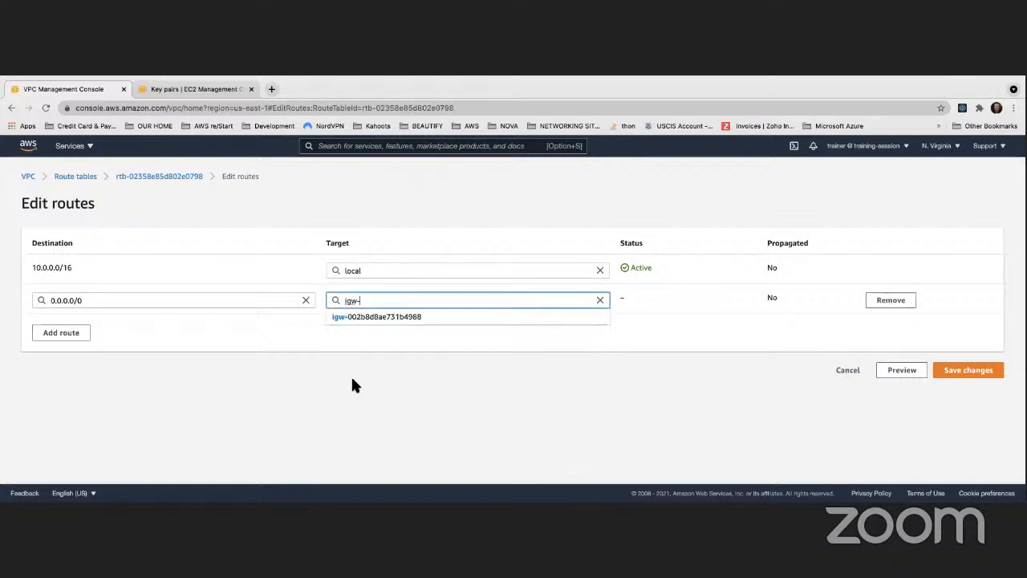
left_click(369, 317)
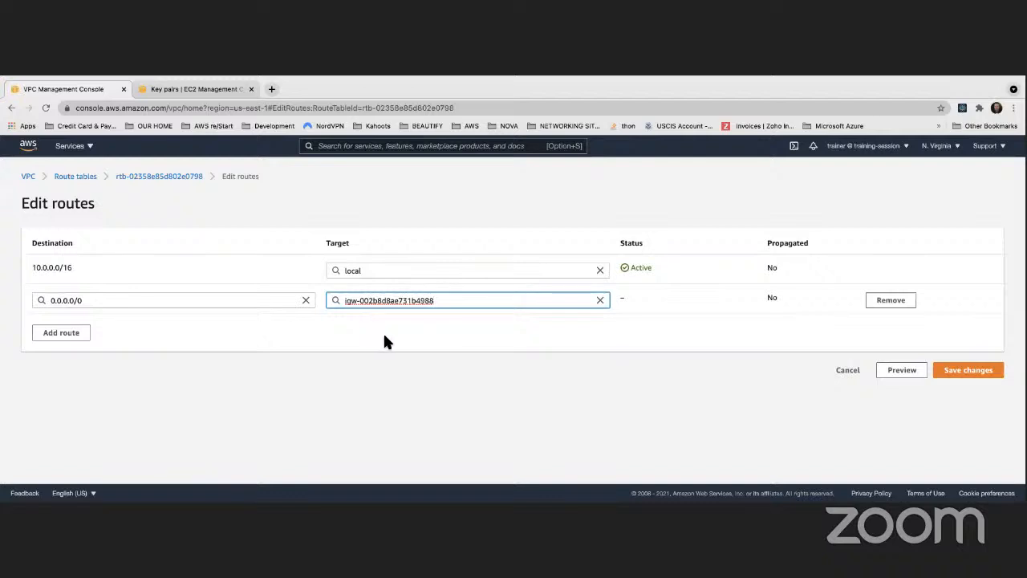
left_click(382, 336)
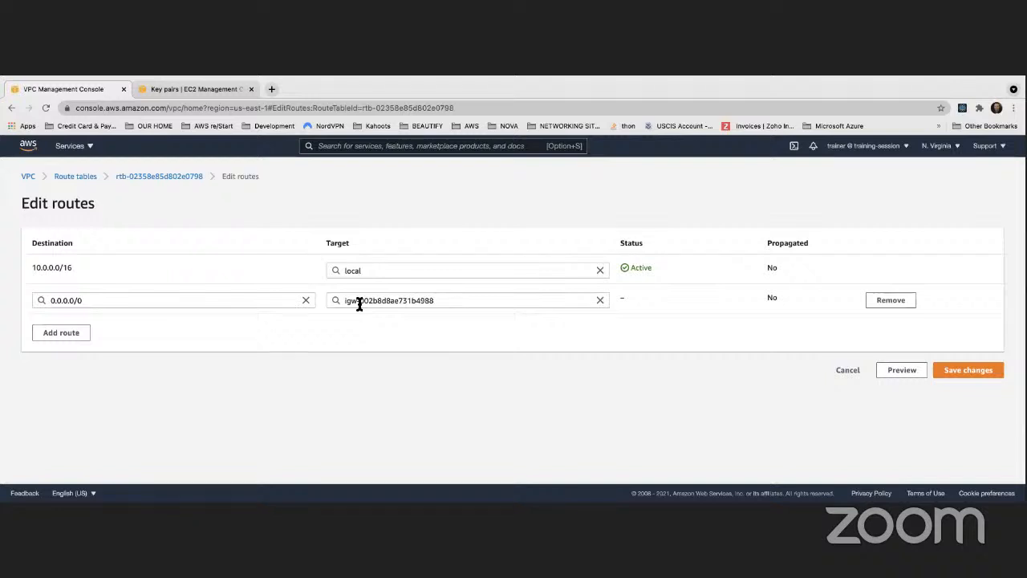
left_click(957, 373)
- Review the saved routes and the details of Public Subnet 1 Route Table
scroll(418, 309, "down", 3)
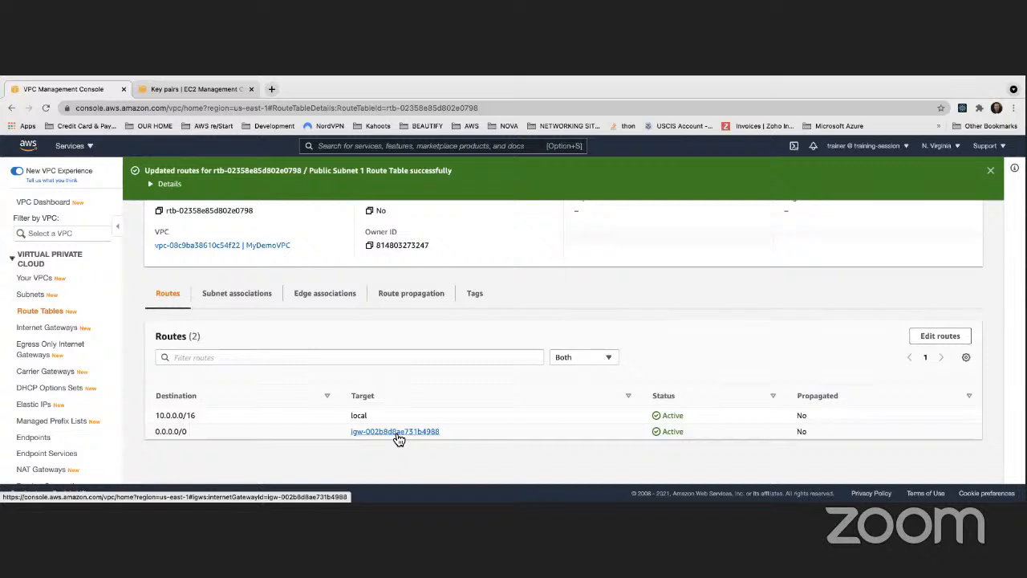
scroll(397, 437, "up", 3)
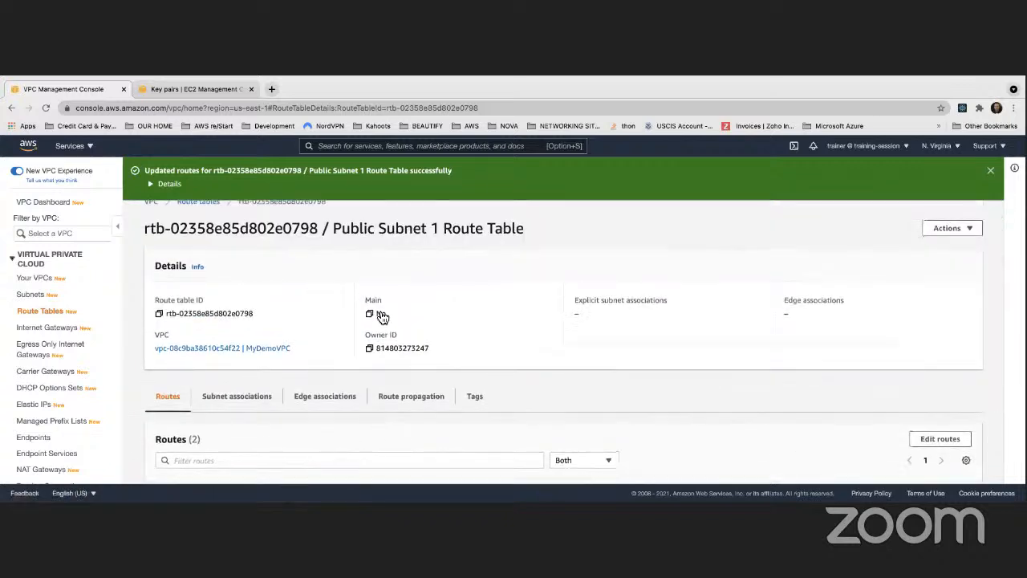
scroll(290, 288, "up", 1)
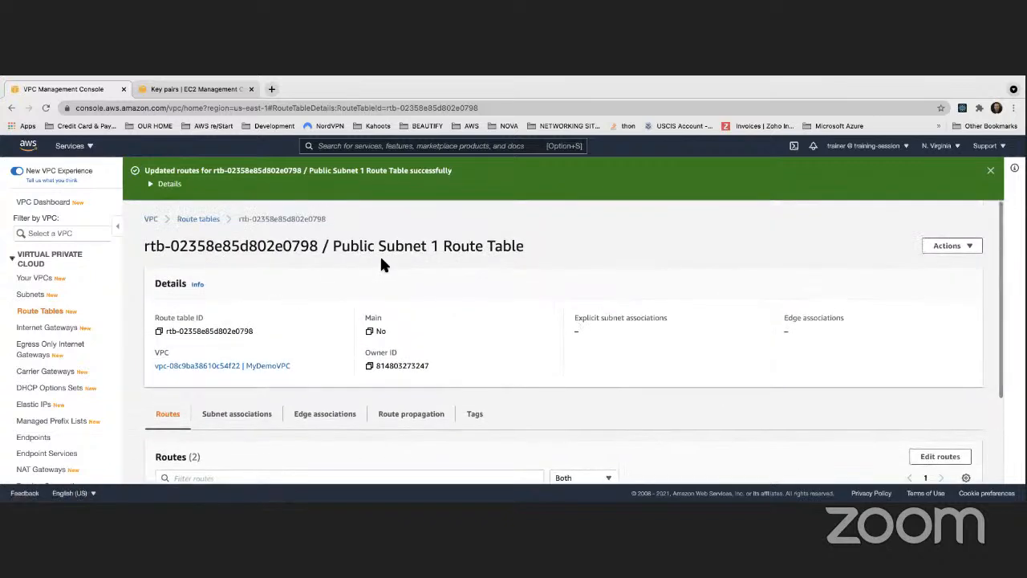
left_click_drag(332, 246, 440, 246)
scroll(542, 353, "down", 3)
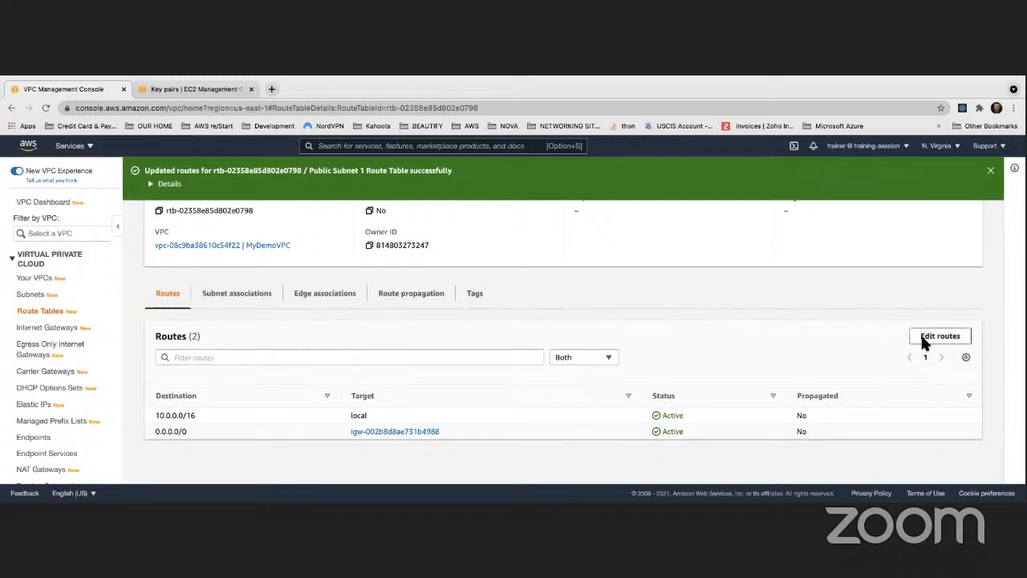
- Try to re-pick internet gateway igw-002b8d8ae731b4988 as the 0.0.0.0/0 route's target and save, and cancel the edit
left_click(949, 339)
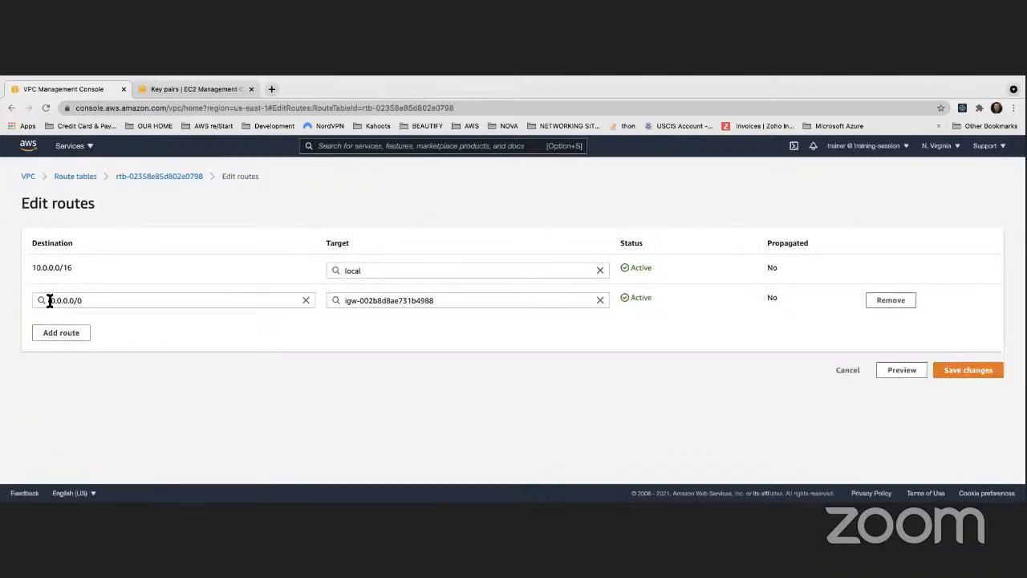
left_click_drag(49, 300, 84, 301)
left_click(450, 299)
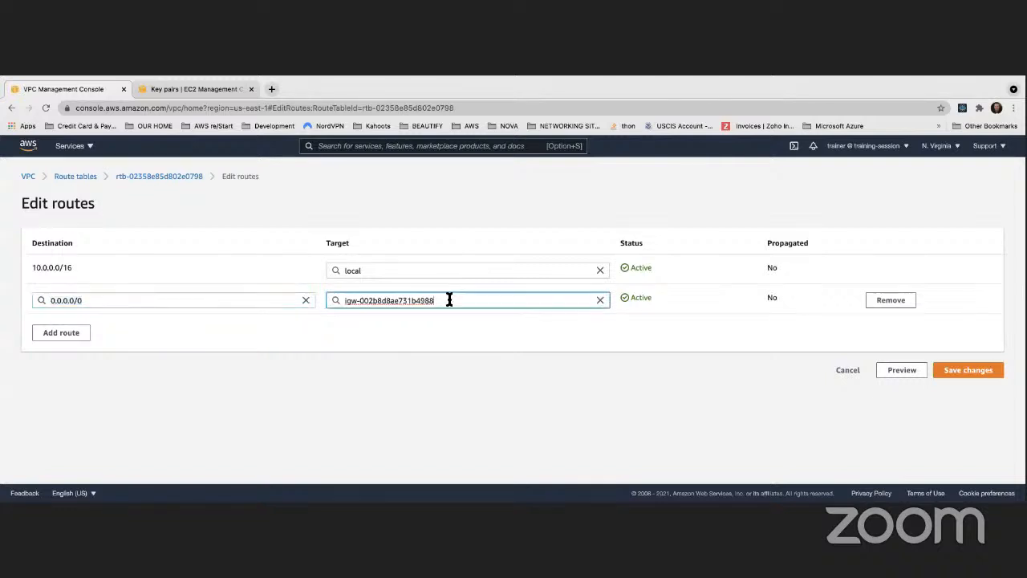
left_click(600, 299)
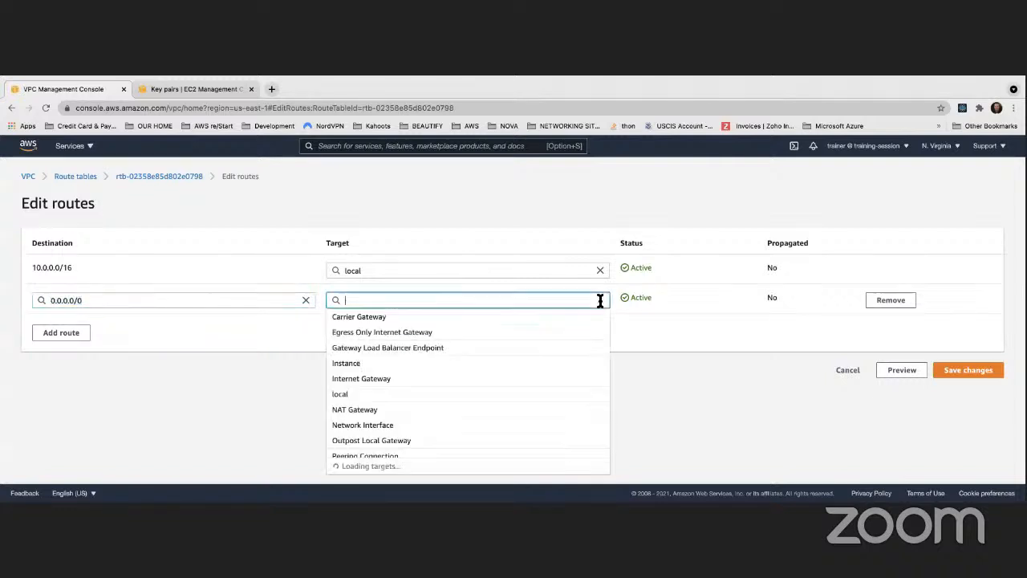
left_click(355, 381)
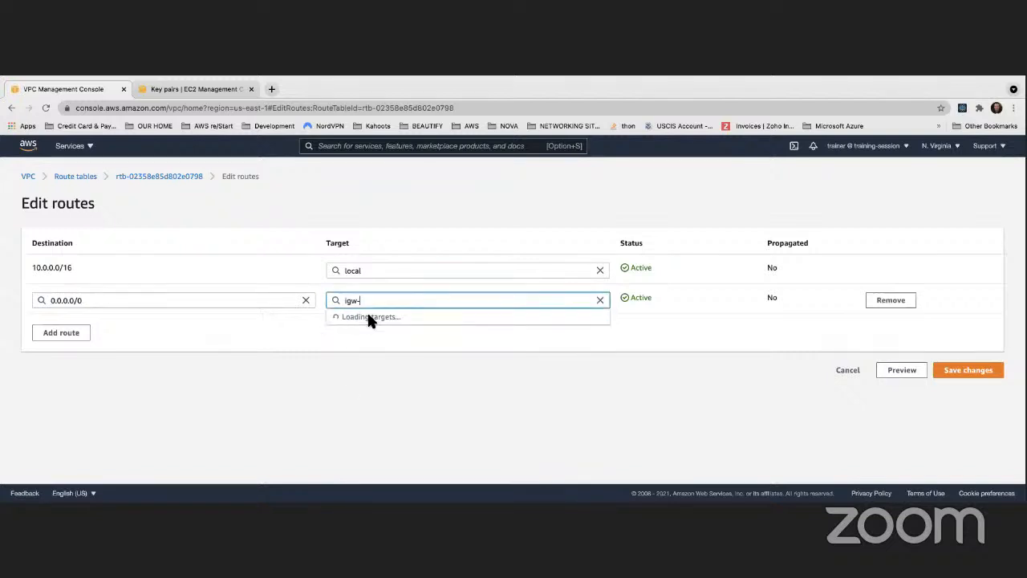
left_click(375, 318)
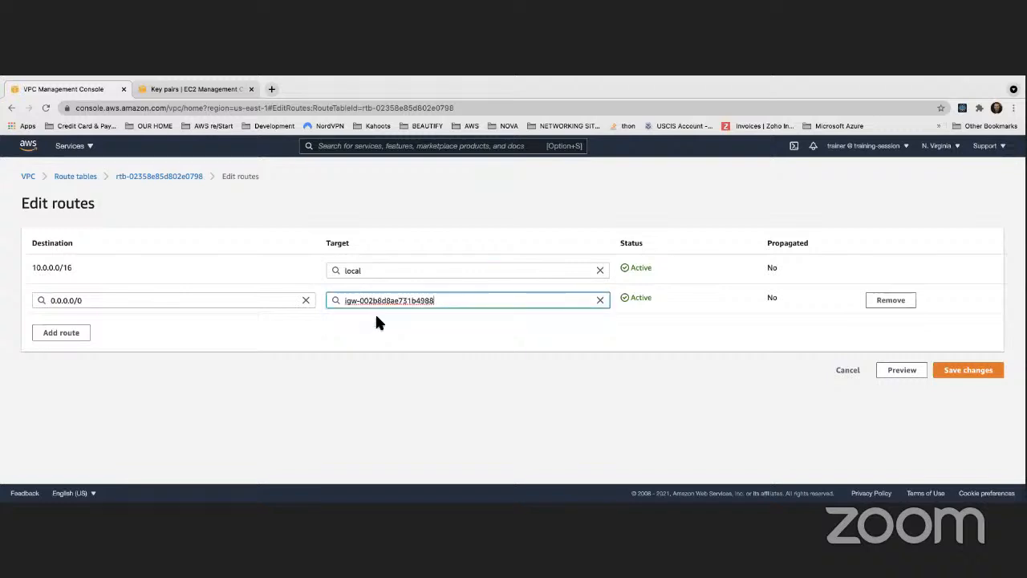
left_click(963, 372)
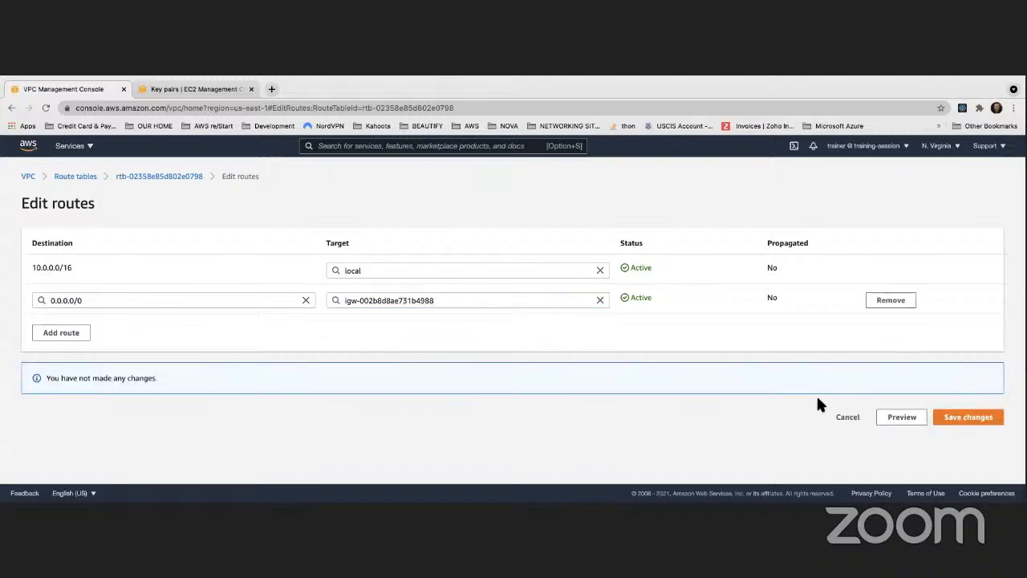
left_click(845, 421)
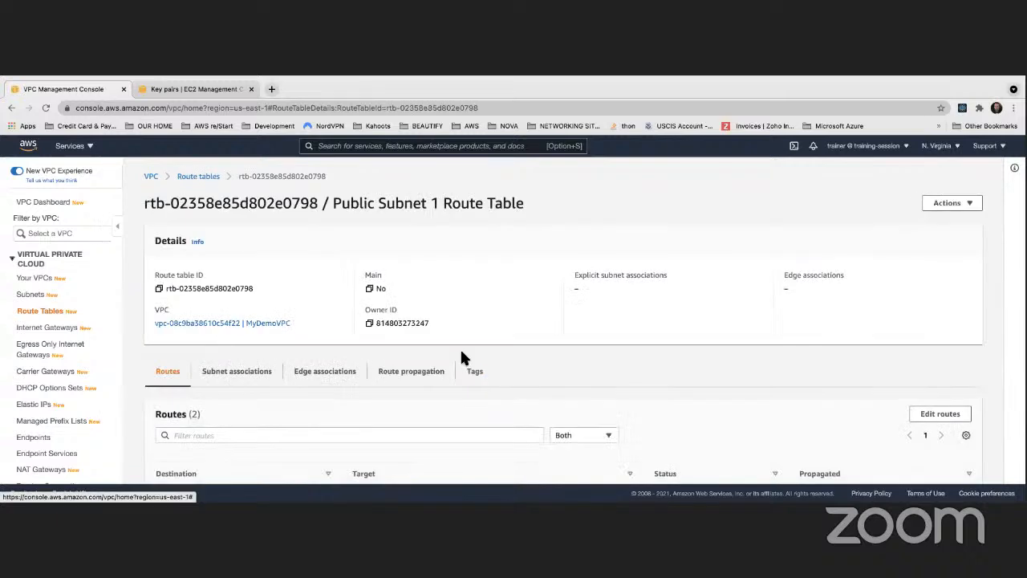
- Associate Public Subnet 1 with Public Subnet 1 Route Table and save the association
scroll(462, 361, "down", 2)
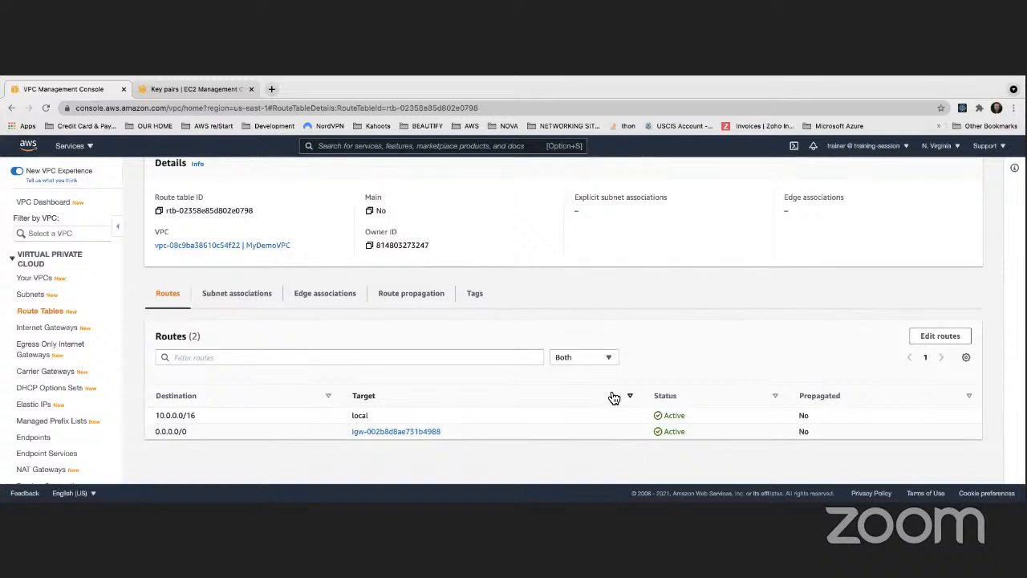
left_click(228, 299)
scroll(410, 333, "down", 4)
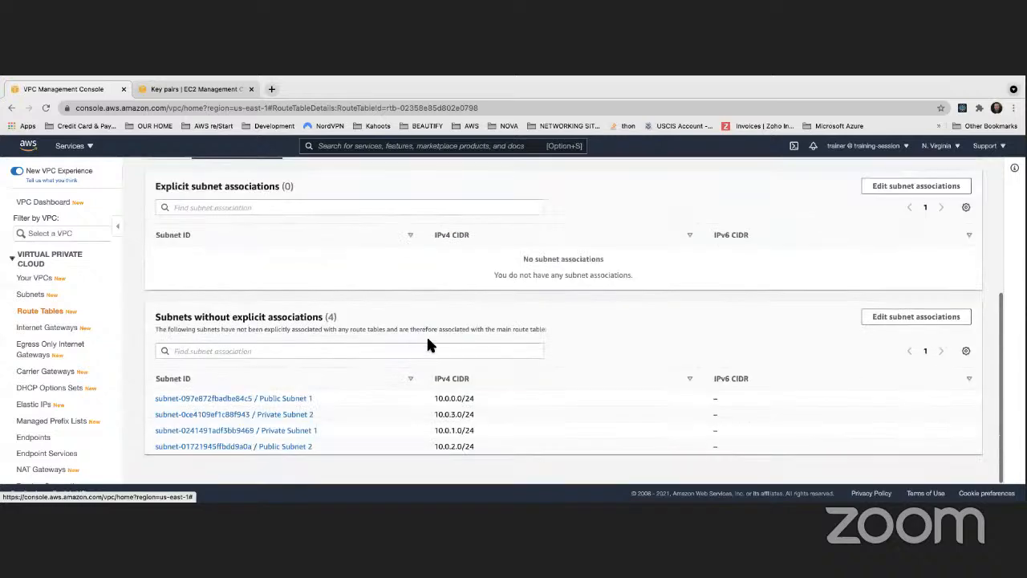
scroll(269, 406, "up", 1)
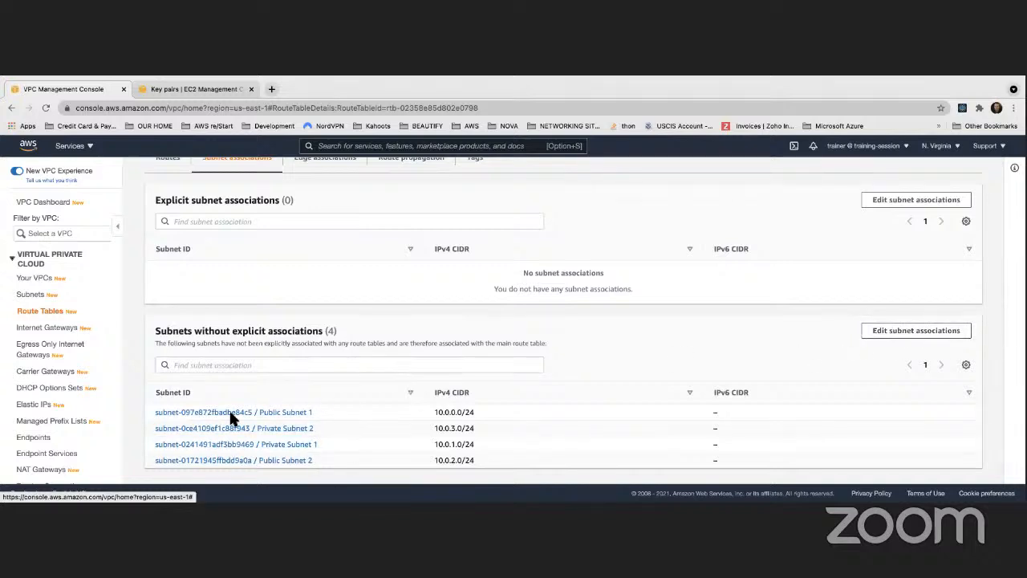
left_click(915, 330)
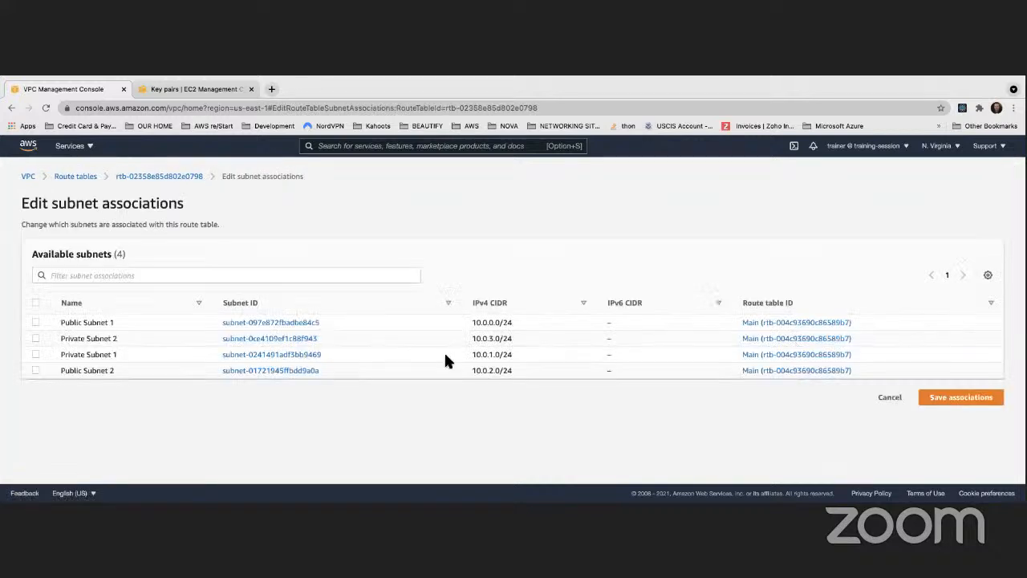
left_click(35, 322)
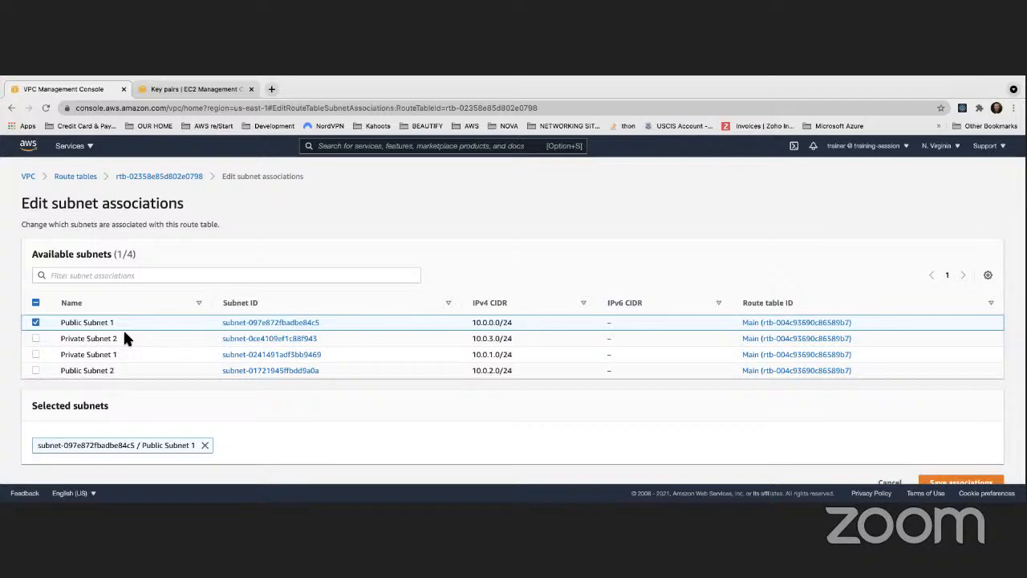
scroll(124, 337, "down", 1)
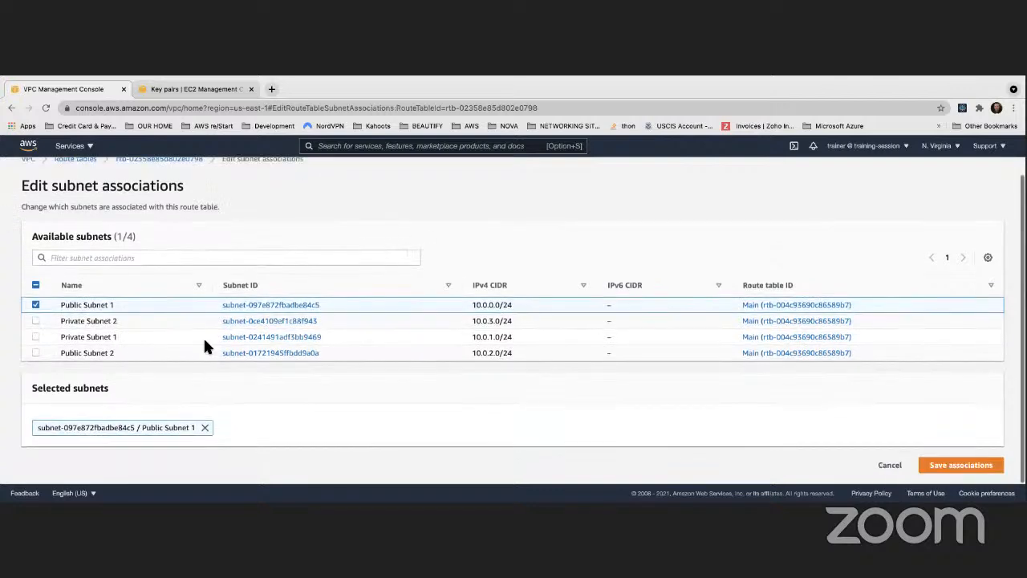
left_click(944, 468)
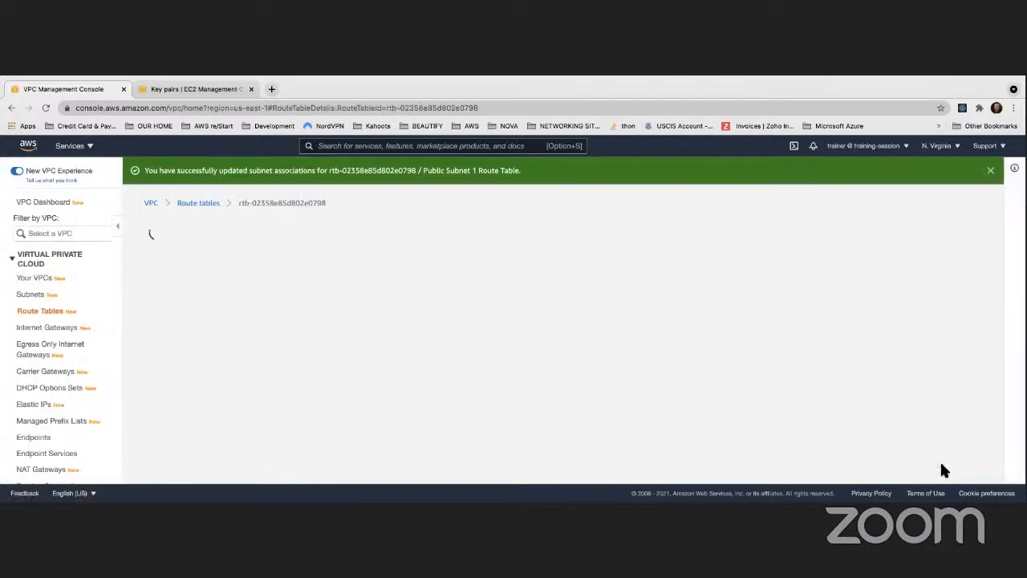
- Check the explicit subnet associations of Public Subnet 1 Route Table
scroll(557, 431, "down", 3)
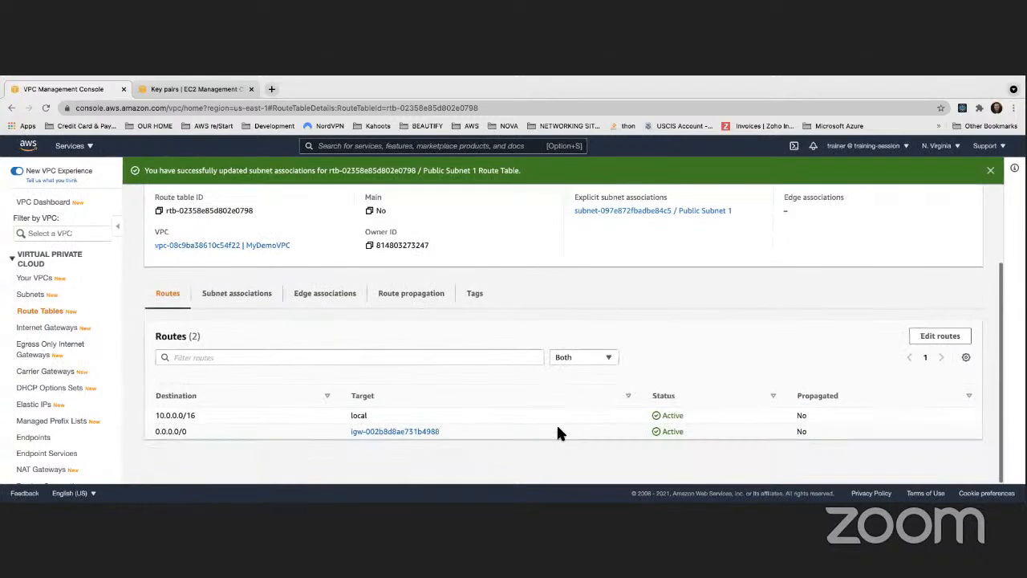
left_click(265, 299)
scroll(490, 383, "down", 3)
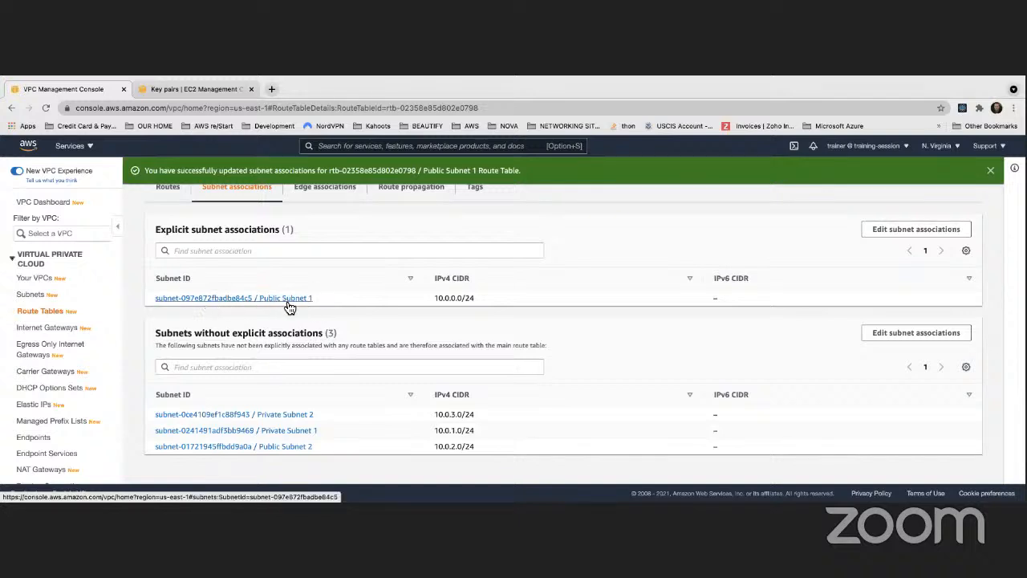
scroll(287, 305, "up", 3)
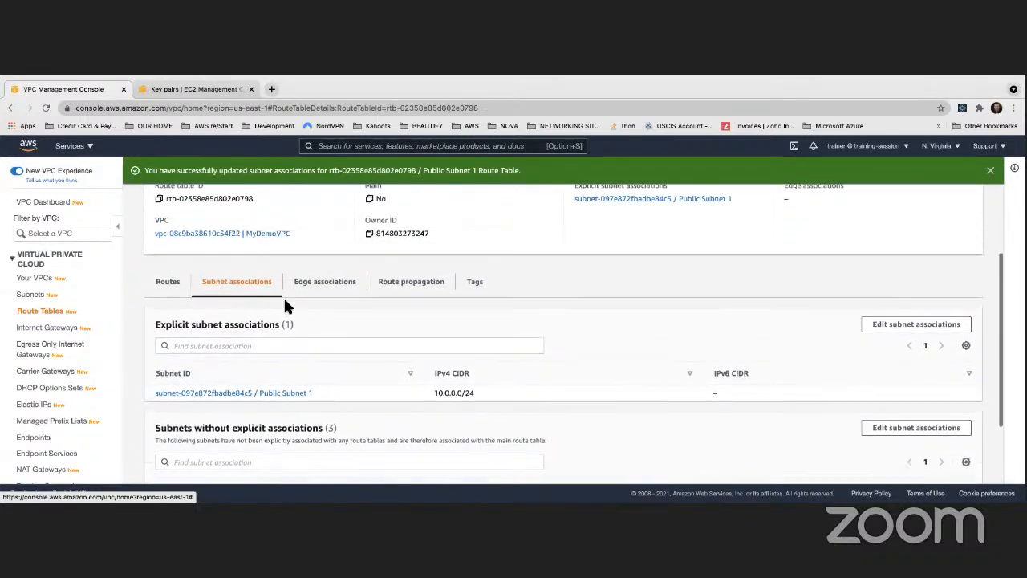
scroll(285, 303, "up", 1)
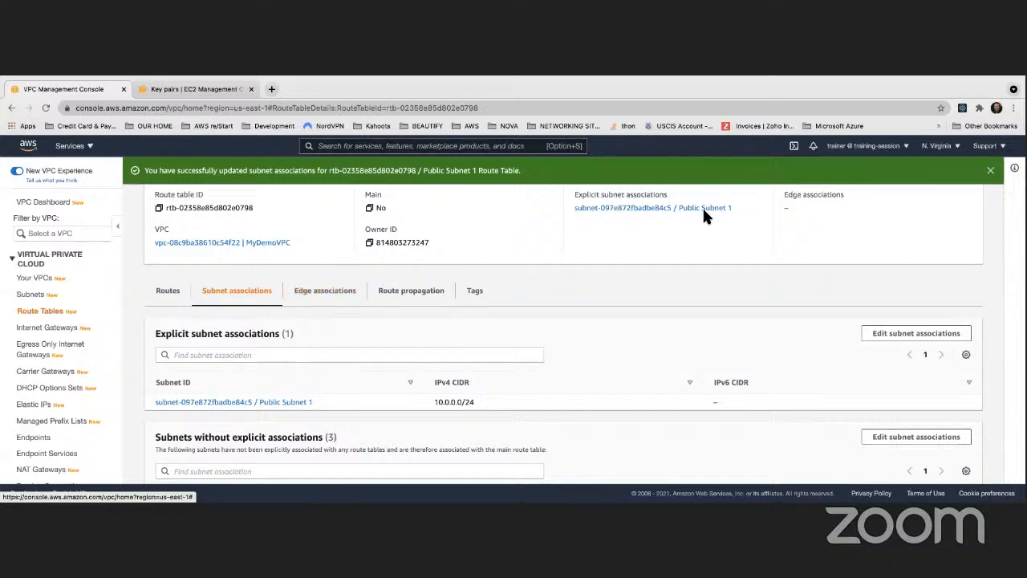
- Review which subnets are explicitly associated with Public Subnet 1 Route Table and which are not, including in its association editor
scroll(698, 210, "up", 3)
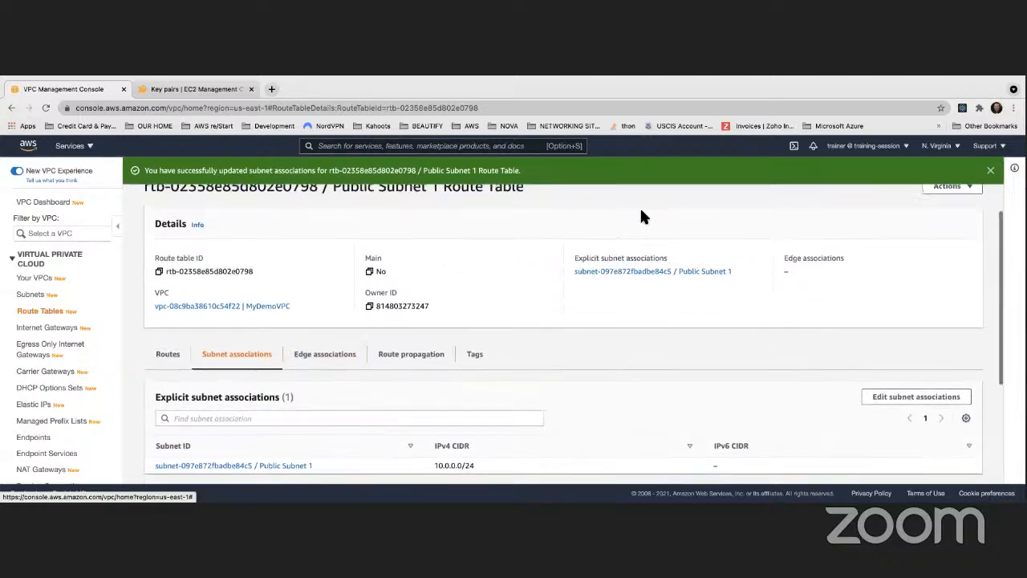
left_click_drag(332, 230, 523, 231)
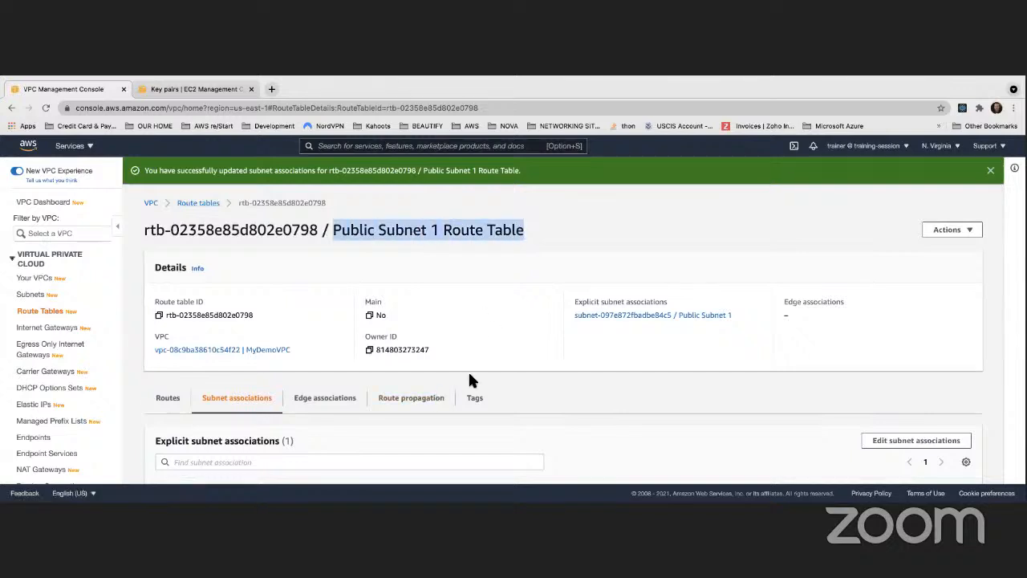
scroll(470, 374, "down", 3)
scroll(470, 379, "down", 1)
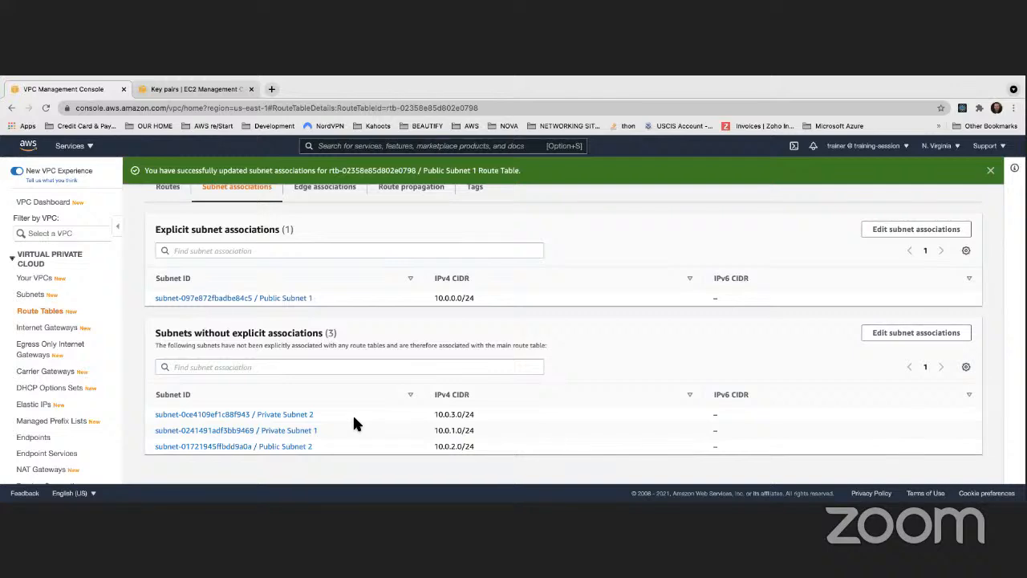
scroll(353, 415, "up", 2)
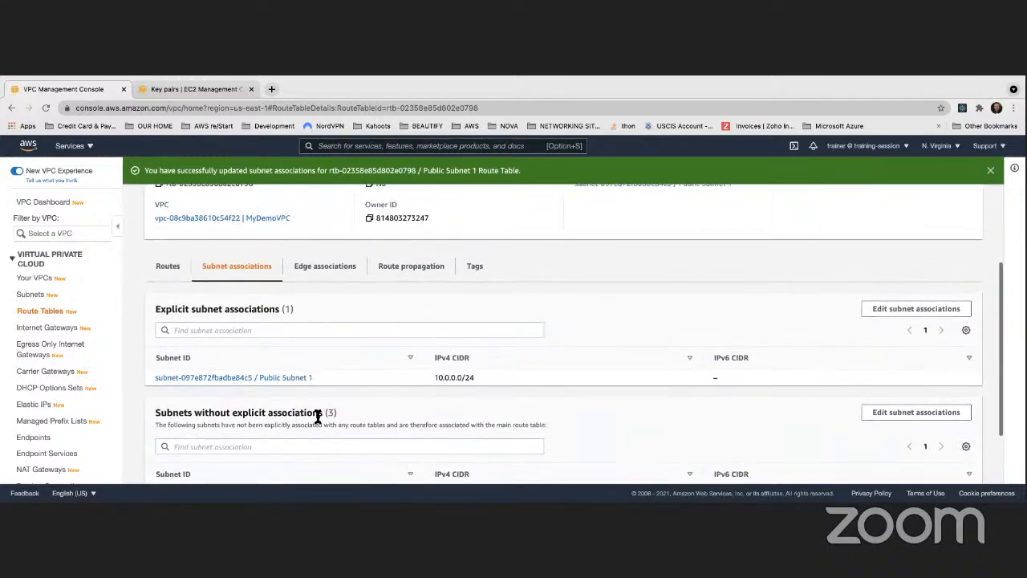
scroll(315, 410, "down", 2)
left_click(905, 334)
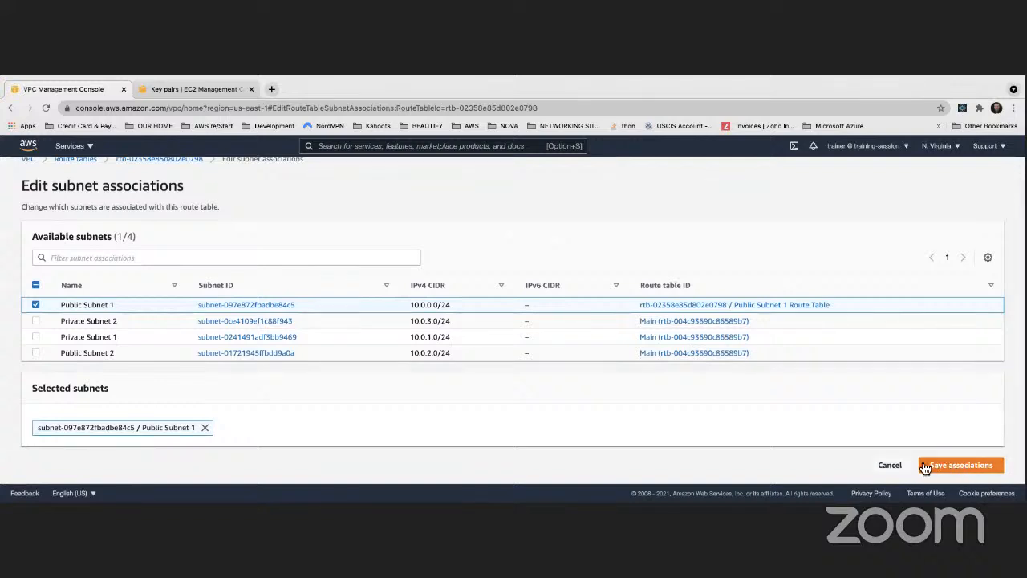
scroll(251, 214, "up", 1)
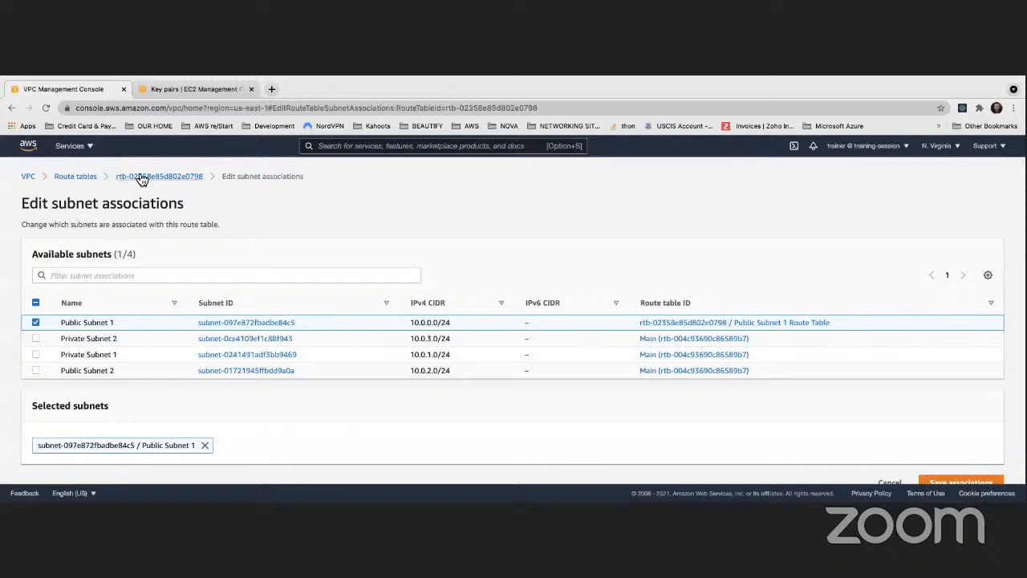
- Return to the route tables list, select Public Subnet 2 Route Table and show its routes
left_click(78, 178)
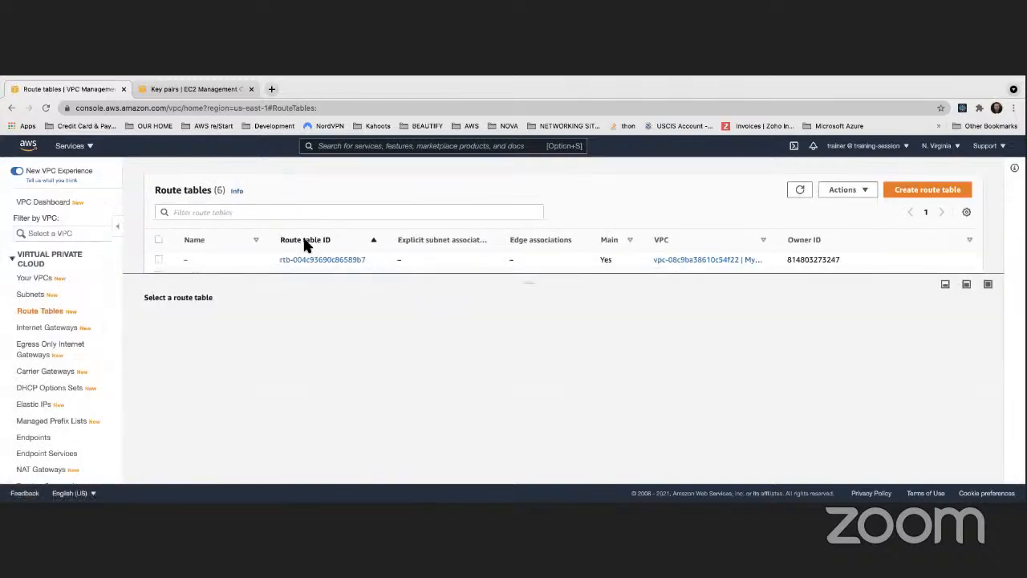
left_click_drag(271, 273, 271, 329)
scroll(256, 283, "down", 1)
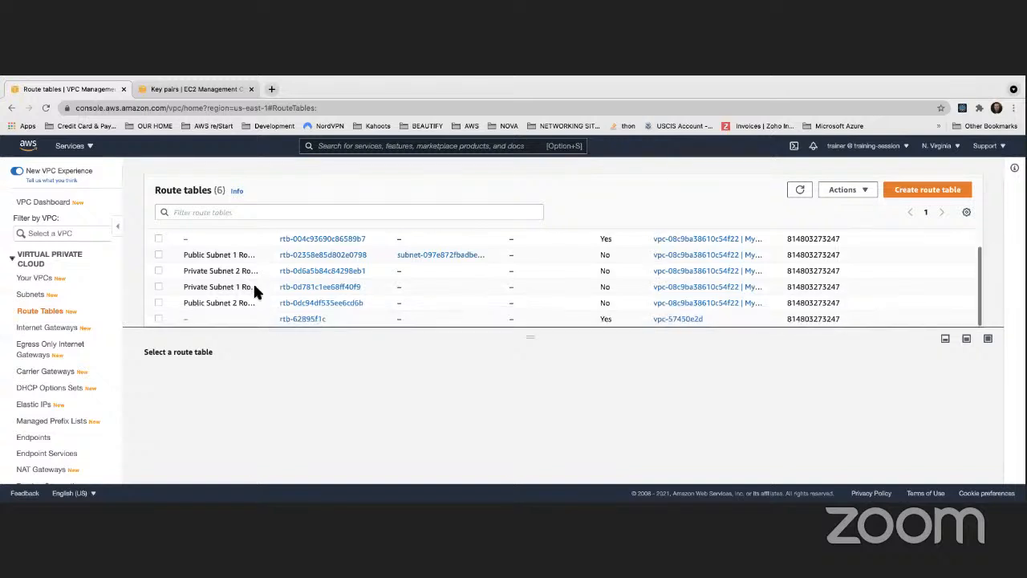
left_click(157, 302)
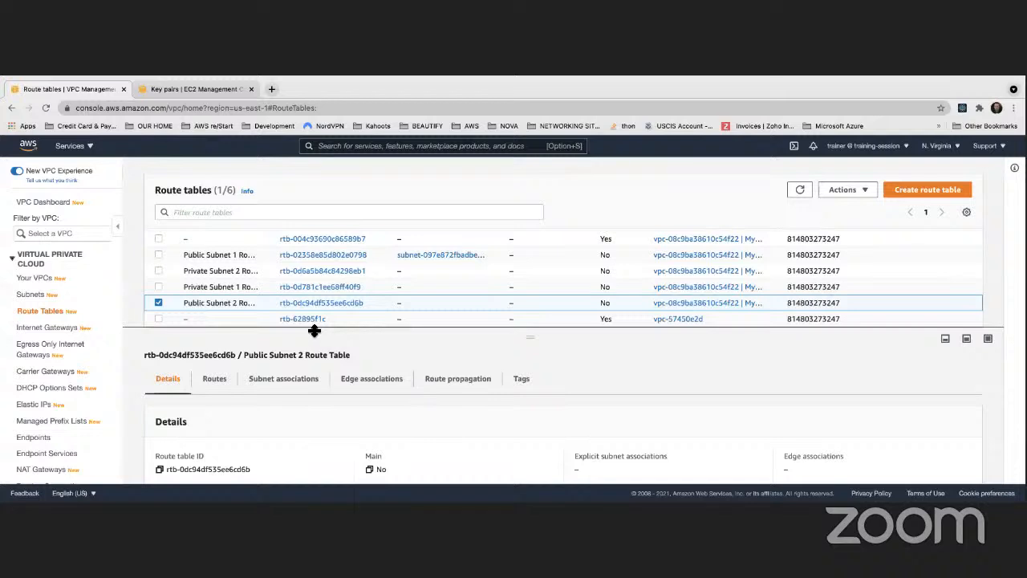
left_click_drag(314, 330, 314, 223)
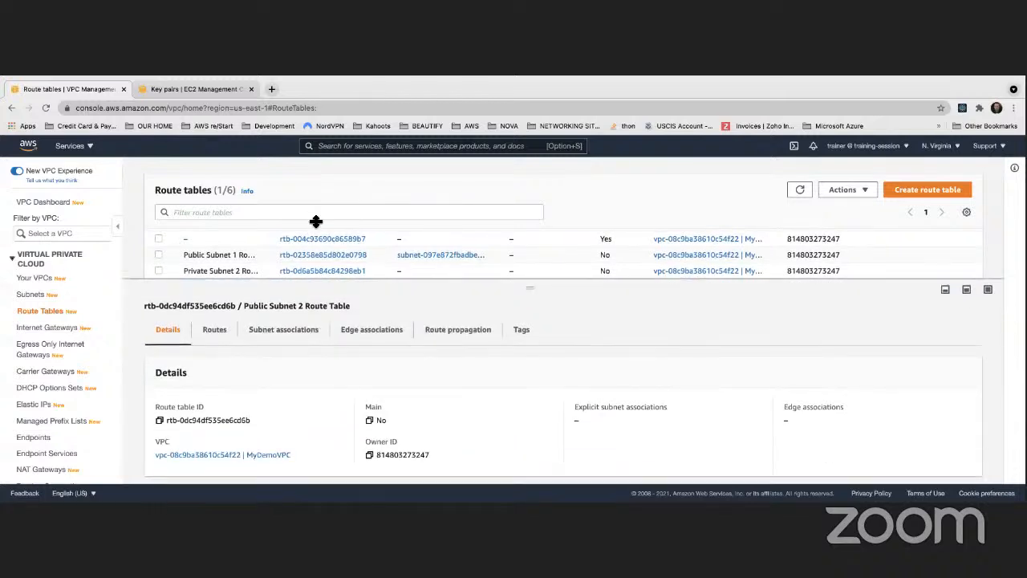
left_click(215, 335)
scroll(374, 335, "down", 1)
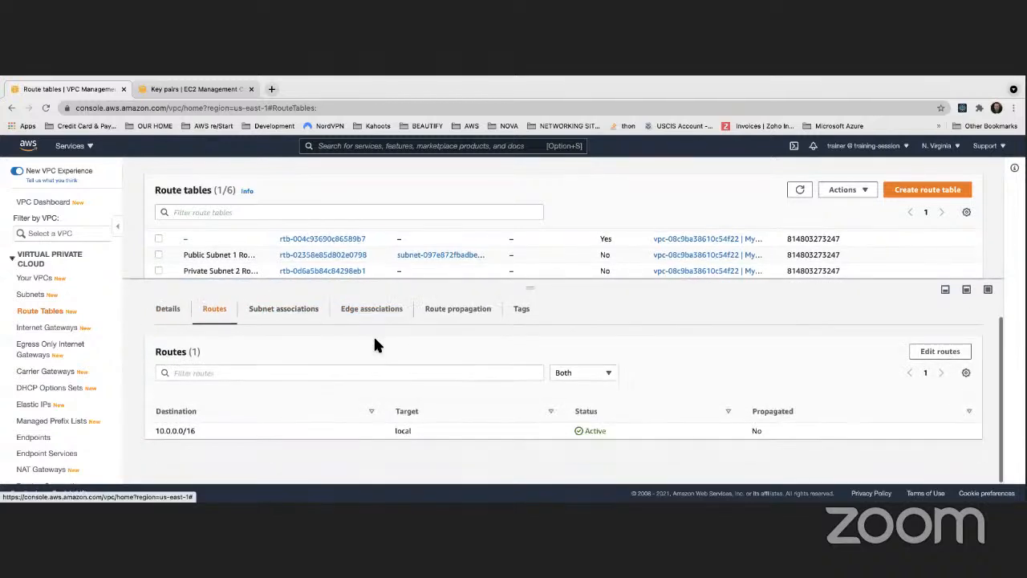
- Add a 0.0.0.0/0 route targeting internet gateway igw-002b8d8ae731b4988 to Public Subnet 2 Route Table and save the changes
left_click(939, 351)
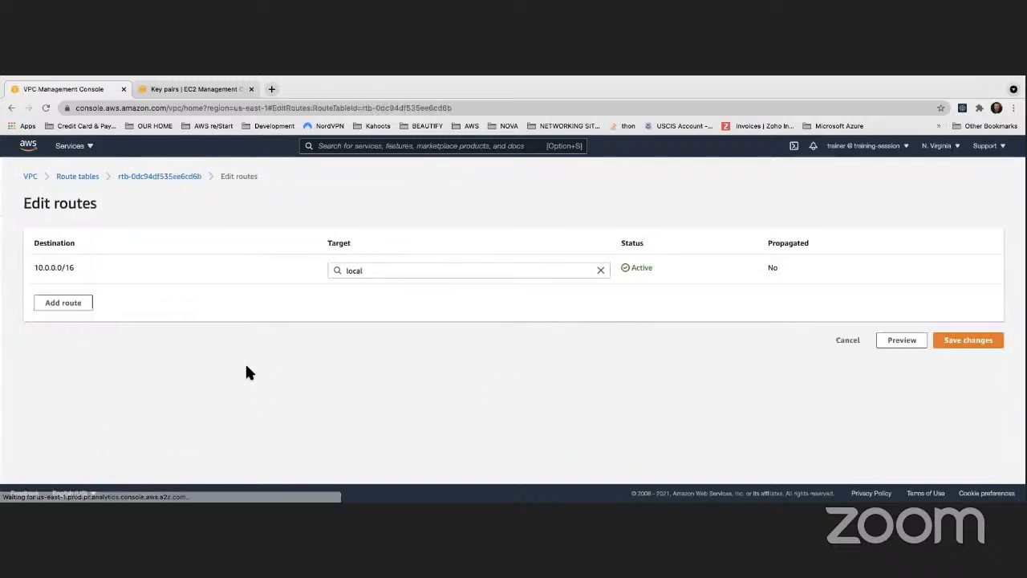
left_click(80, 305)
left_click(78, 301)
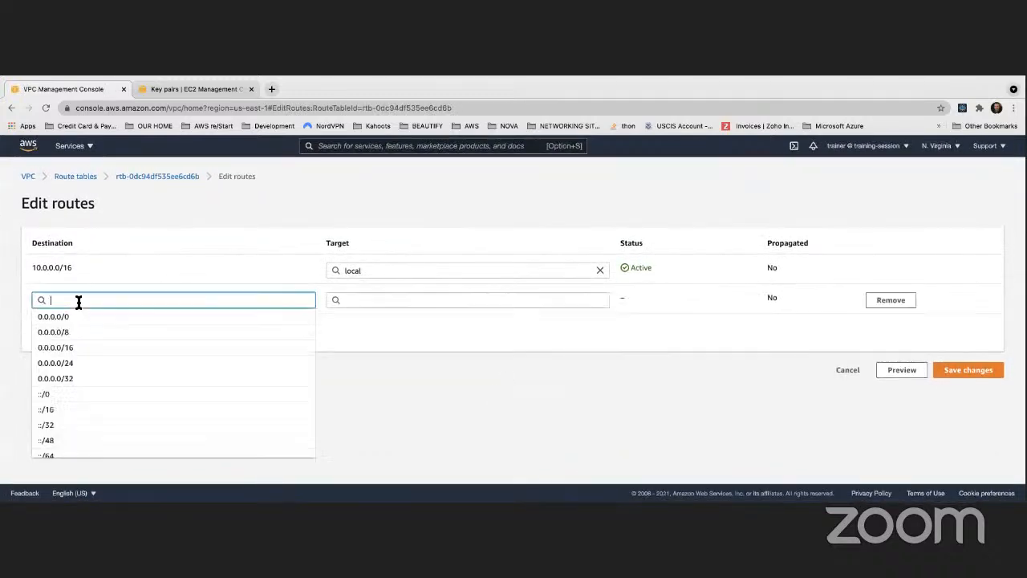
left_click(55, 318)
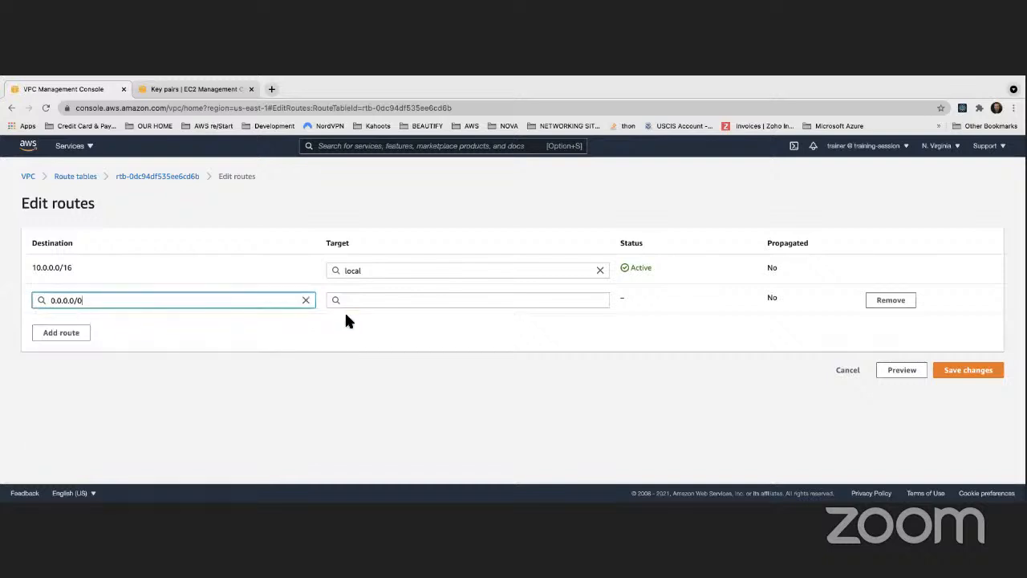
left_click(408, 301)
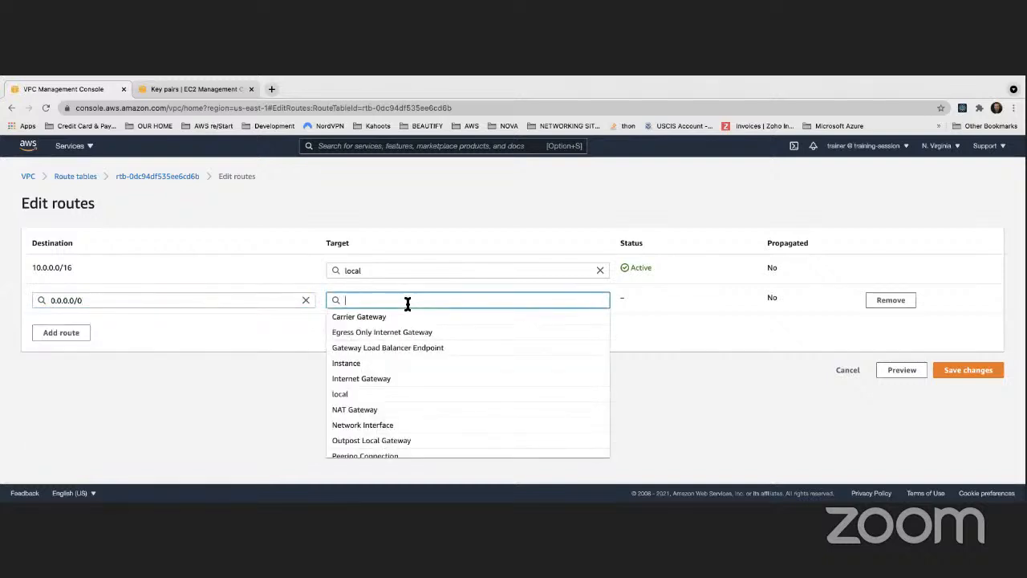
type("i")
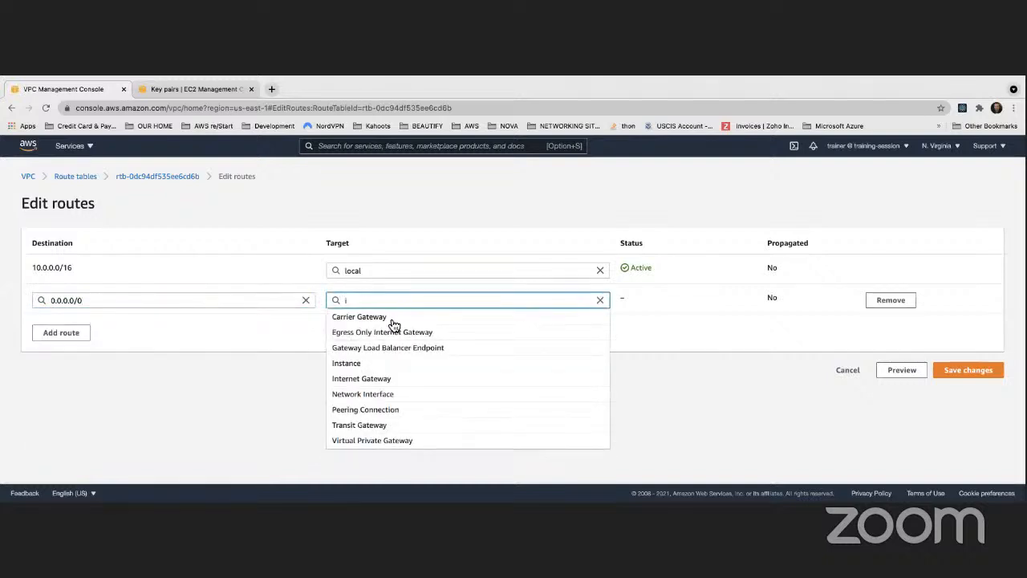
left_click(353, 379)
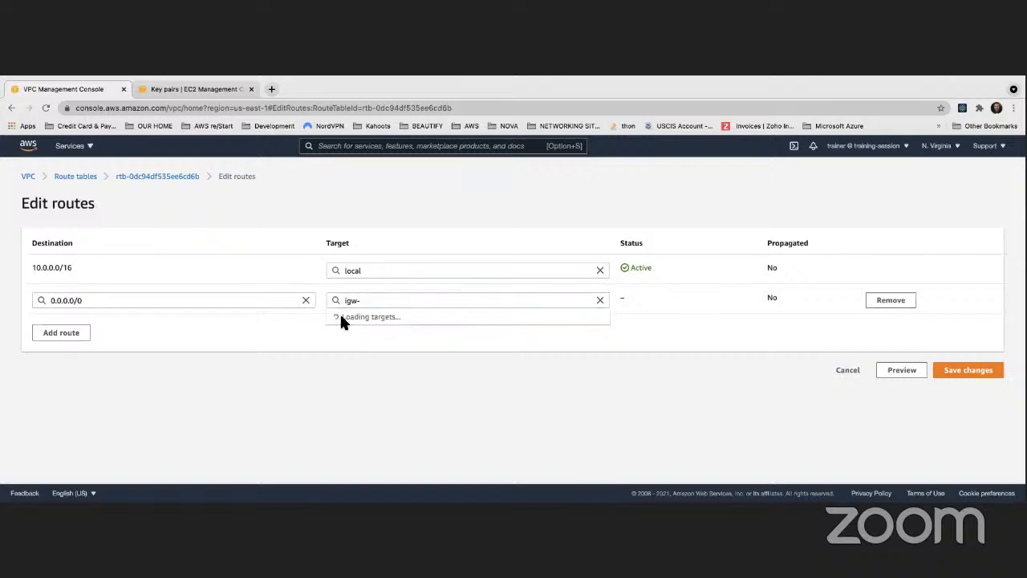
left_click(364, 316)
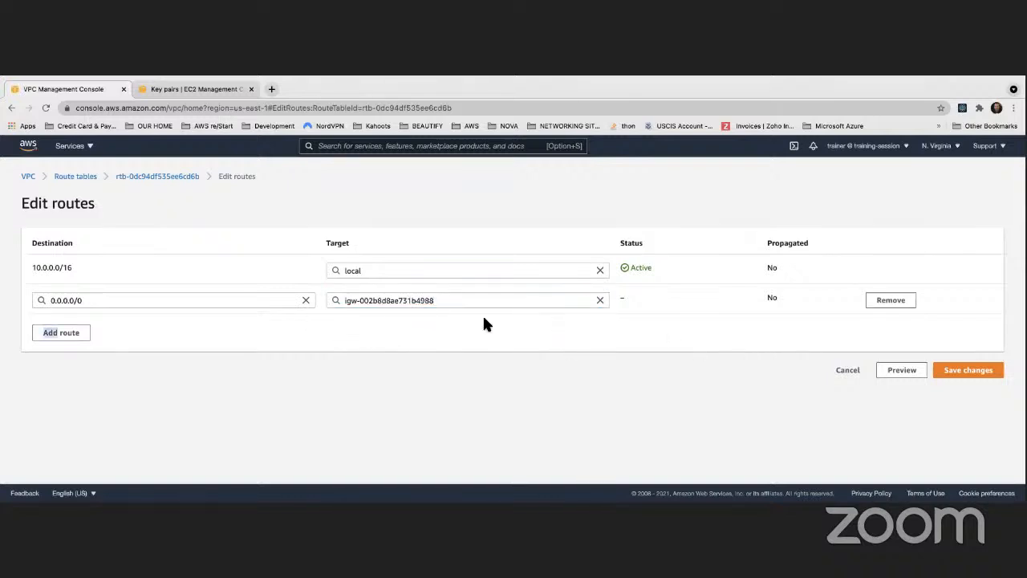
left_click(979, 374)
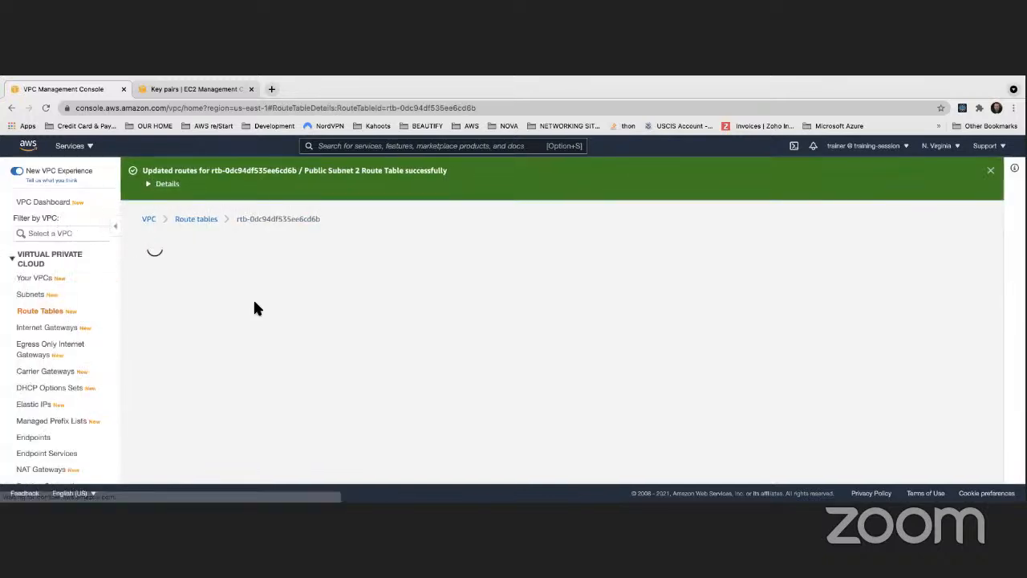
- Associate Public Subnet 2 with Public Subnet 2 Route Table and save the association
scroll(253, 305, "down", 3)
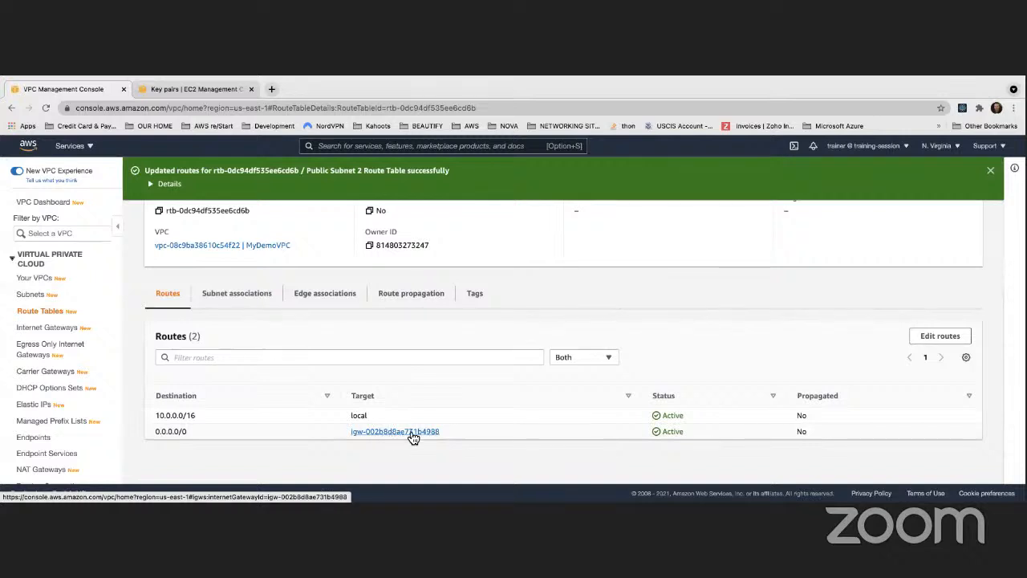
scroll(280, 335, "up", 1)
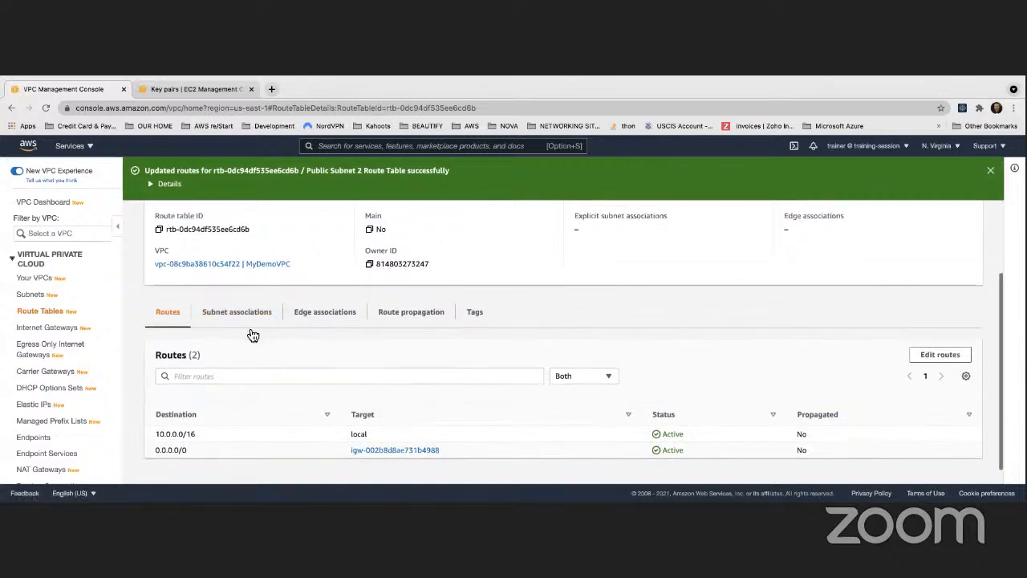
scroll(220, 318, "down", 1)
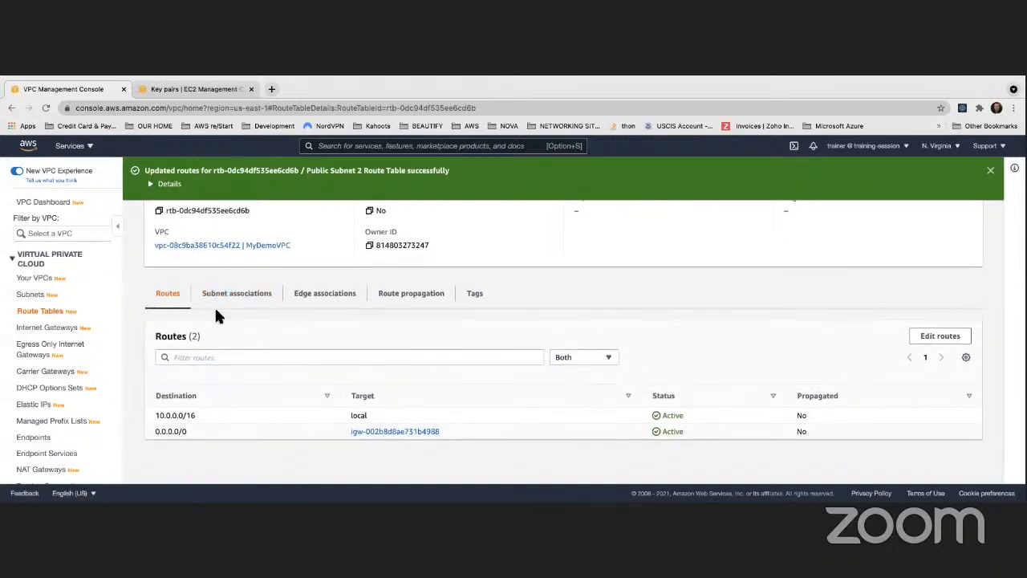
scroll(310, 225, "up", 5)
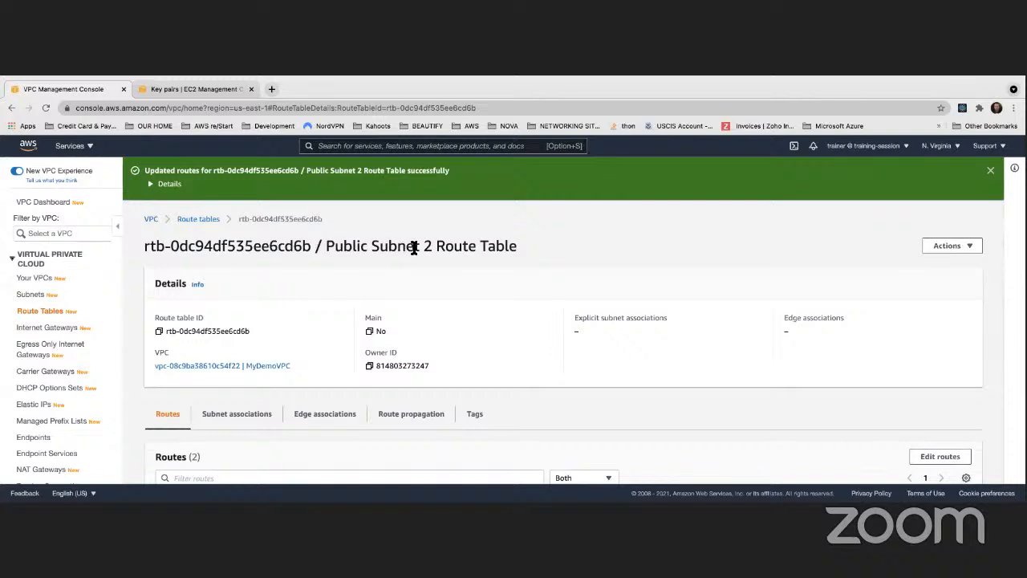
scroll(439, 307, "down", 5)
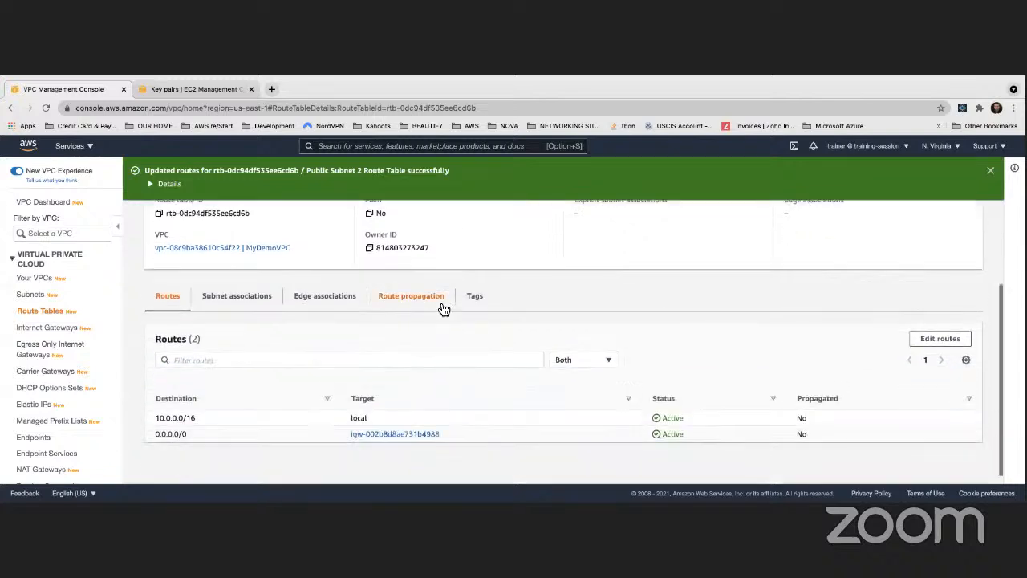
left_click(227, 295)
scroll(425, 359, "down", 5)
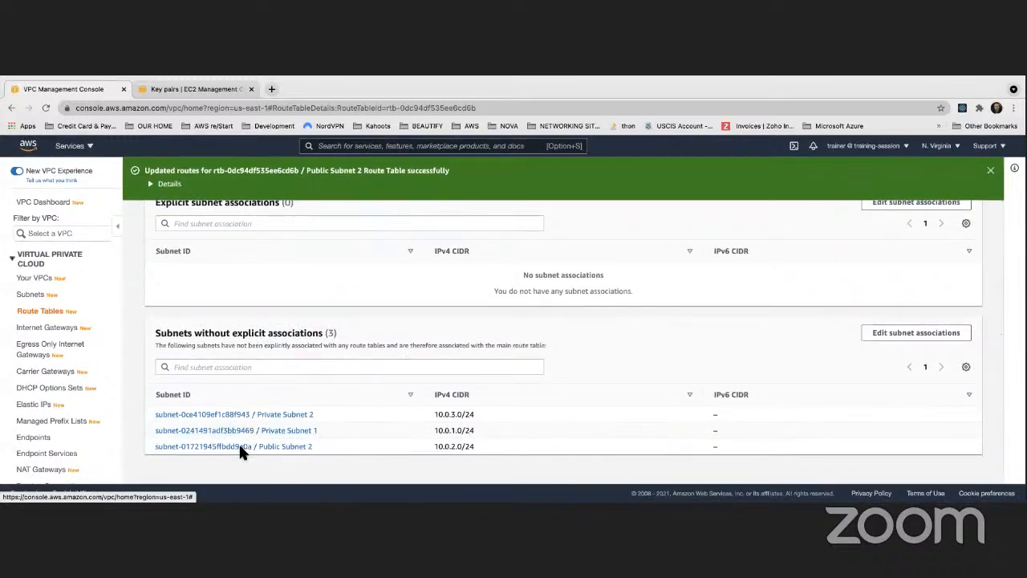
scroll(453, 391, "up", 1)
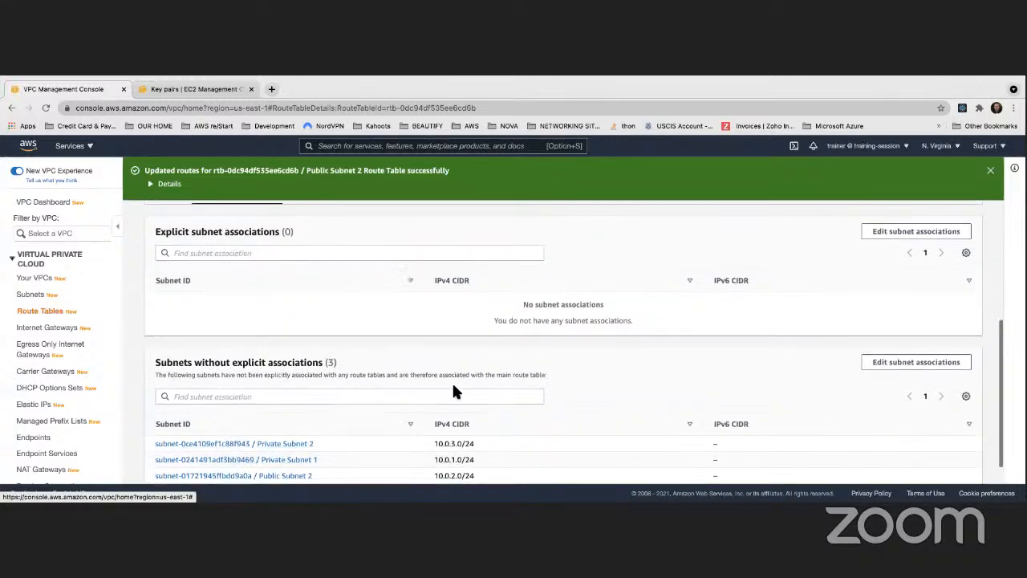
left_click(897, 365)
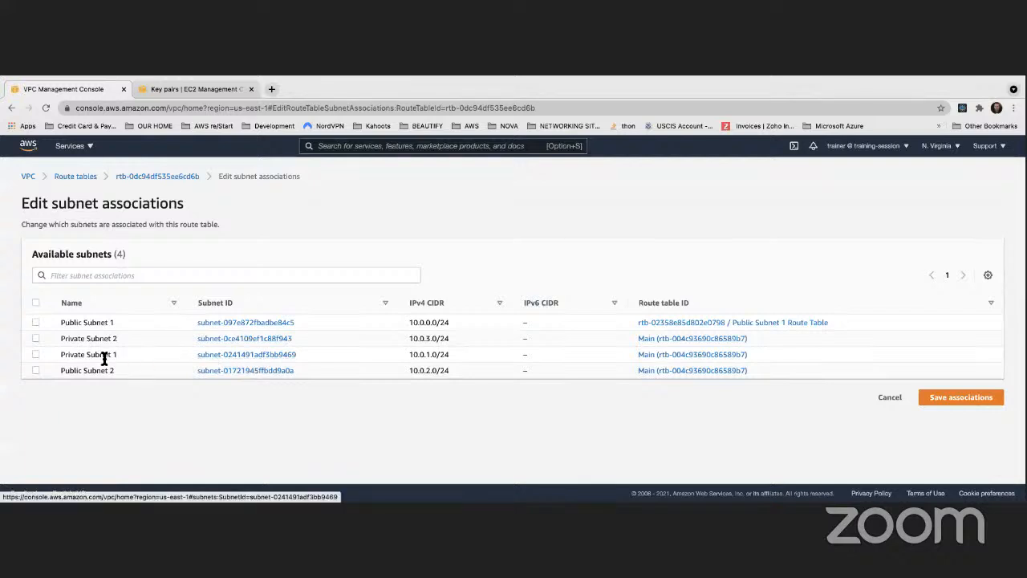
left_click(35, 369)
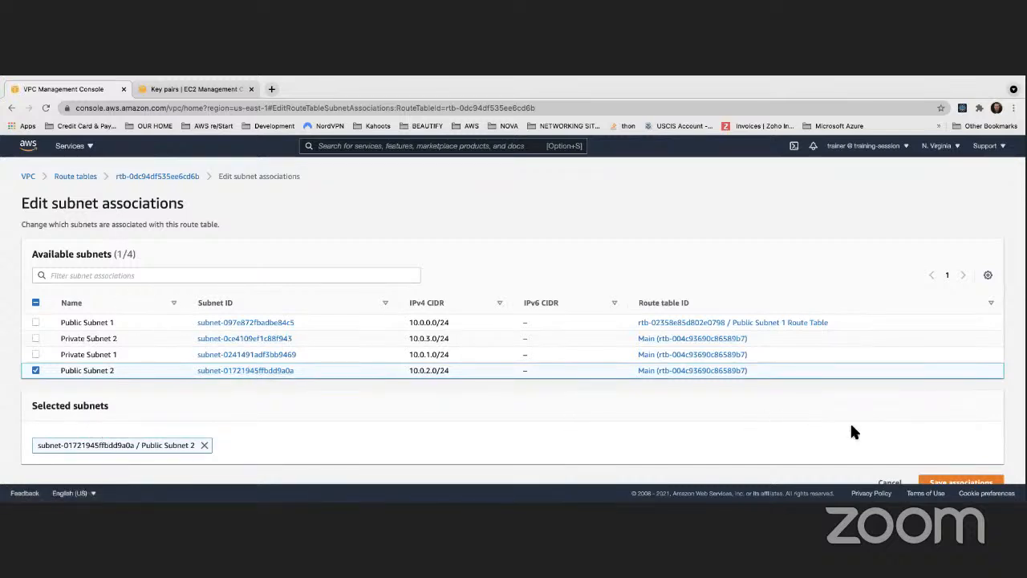
scroll(856, 429, "down", 1)
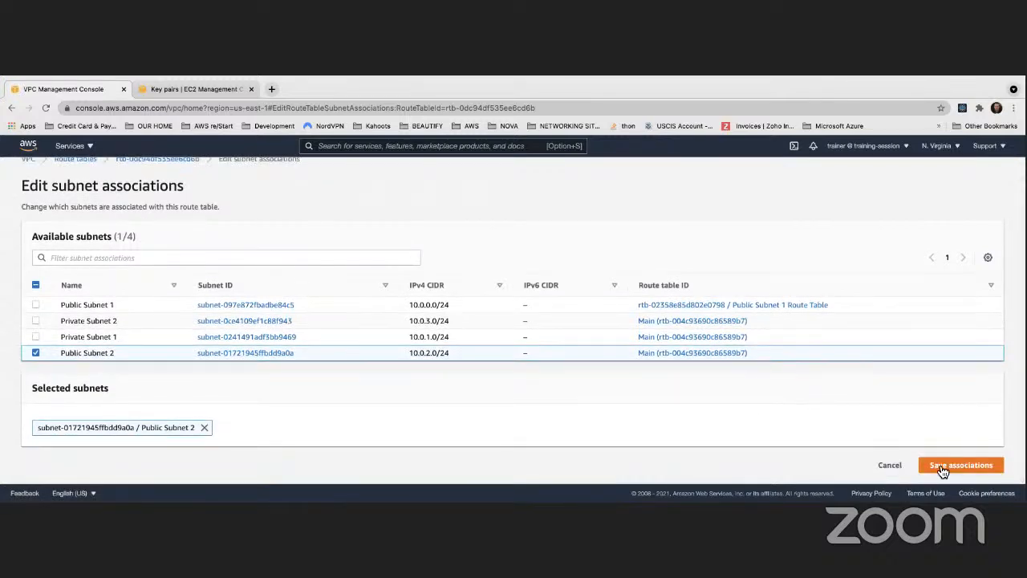
left_click(942, 471)
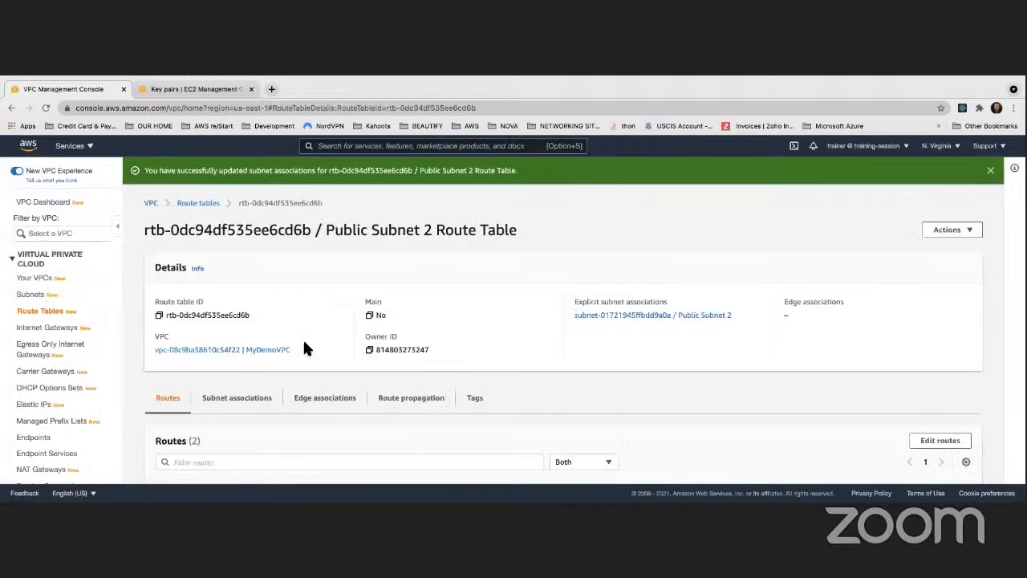
- Check the routes and the subnet associations of Public Subnet 2 Route Table
scroll(313, 347, "down", 2)
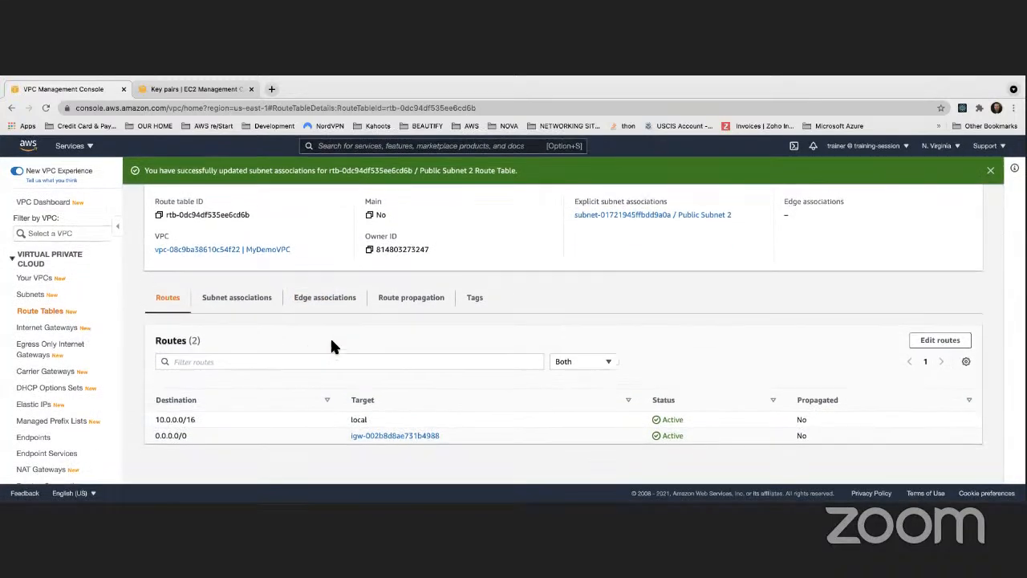
scroll(332, 345, "up", 1)
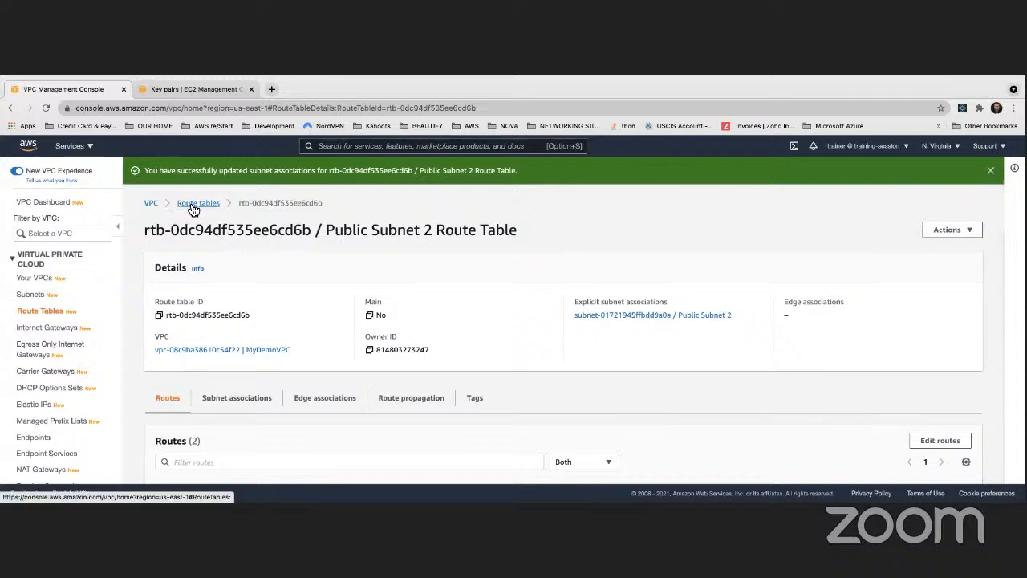
scroll(241, 268, "down", 2)
left_click(254, 295)
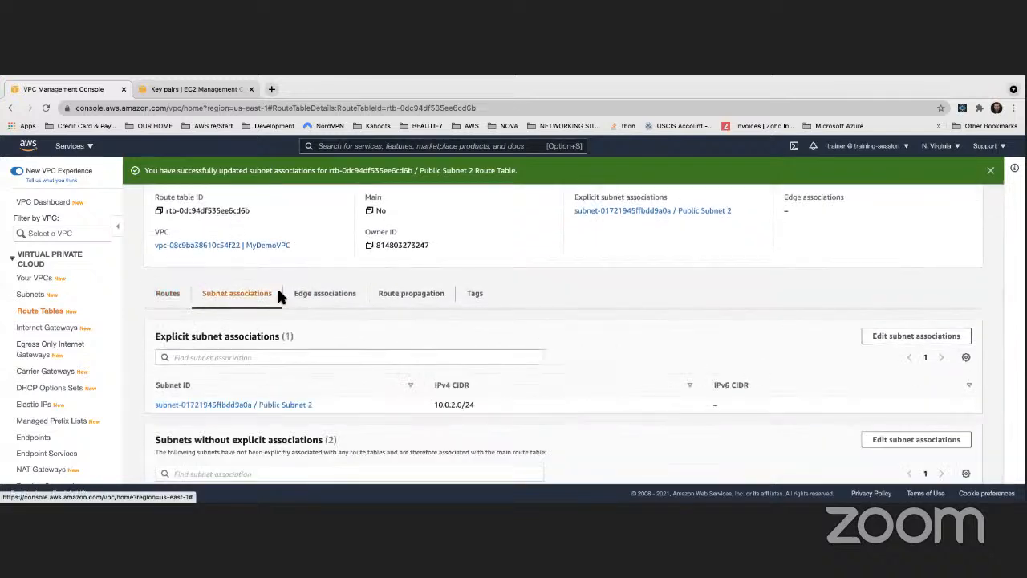
scroll(265, 300, "down", 2)
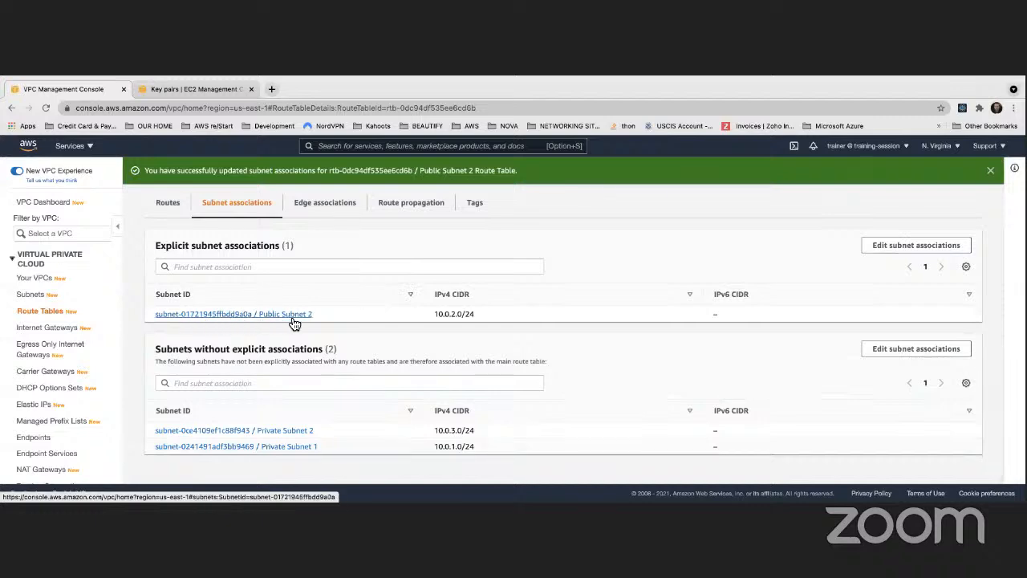
scroll(299, 325, "up", 3)
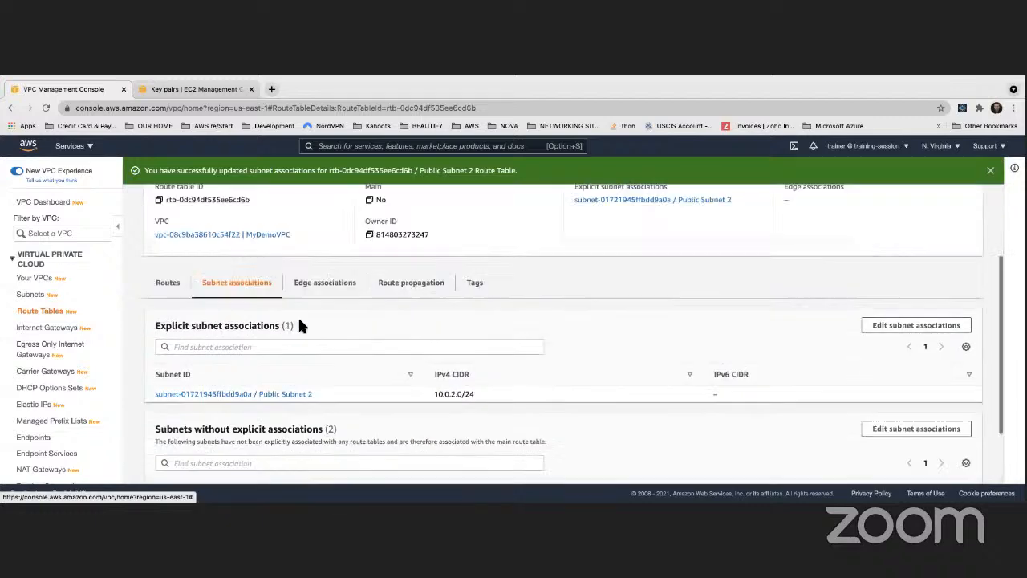
- Go back to the VPC dashboard, open the subnets list and widen its Name column
scroll(301, 325, "down", 3)
scroll(265, 313, "up", 5)
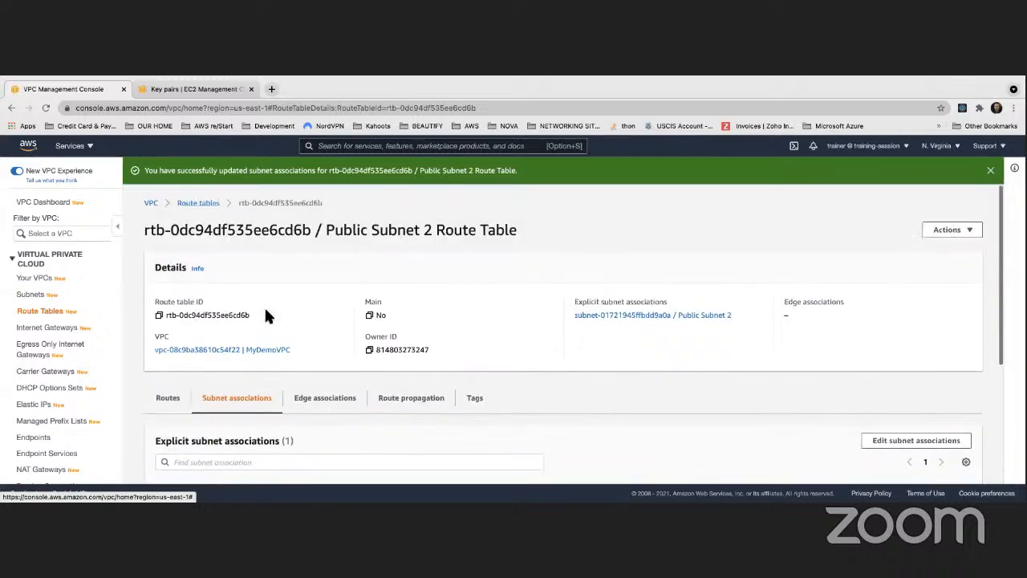
left_click(153, 203)
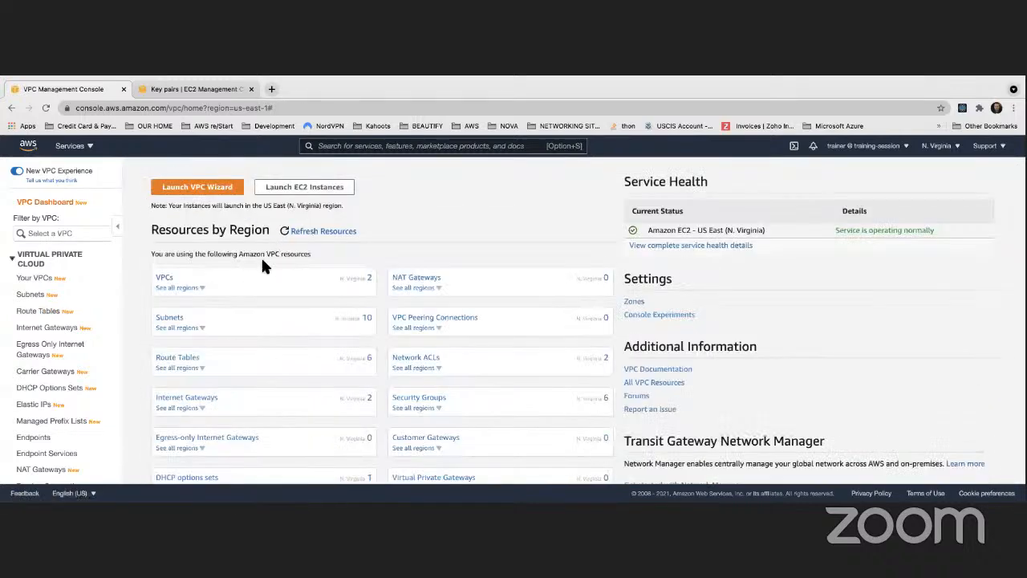
left_click(171, 318)
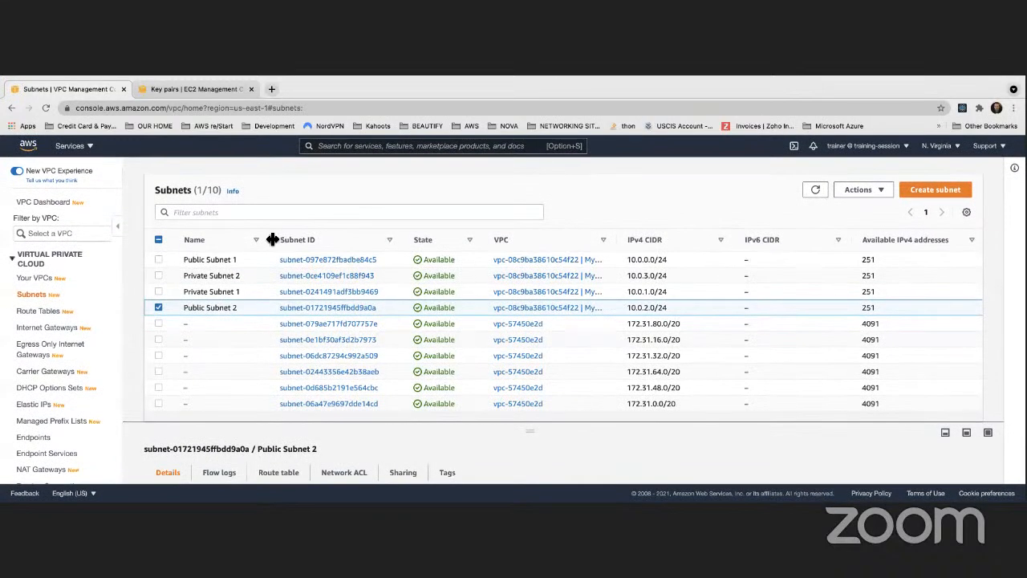
left_click_drag(272, 238, 352, 234)
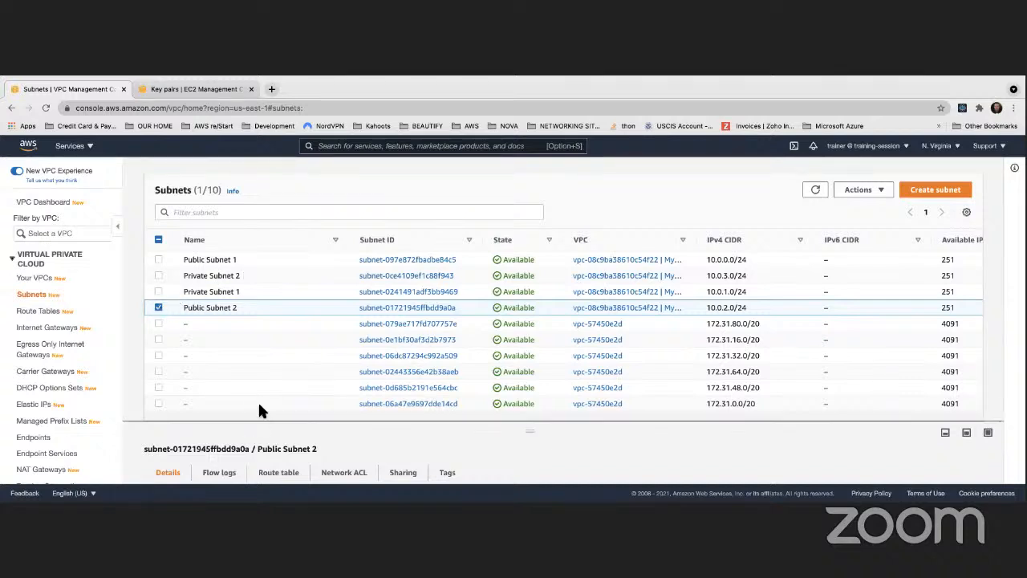
- Examine the route table associated with Public Subnet 2 and the target of its 0.0.0.0/0 route
left_click_drag(257, 427, 287, 319)
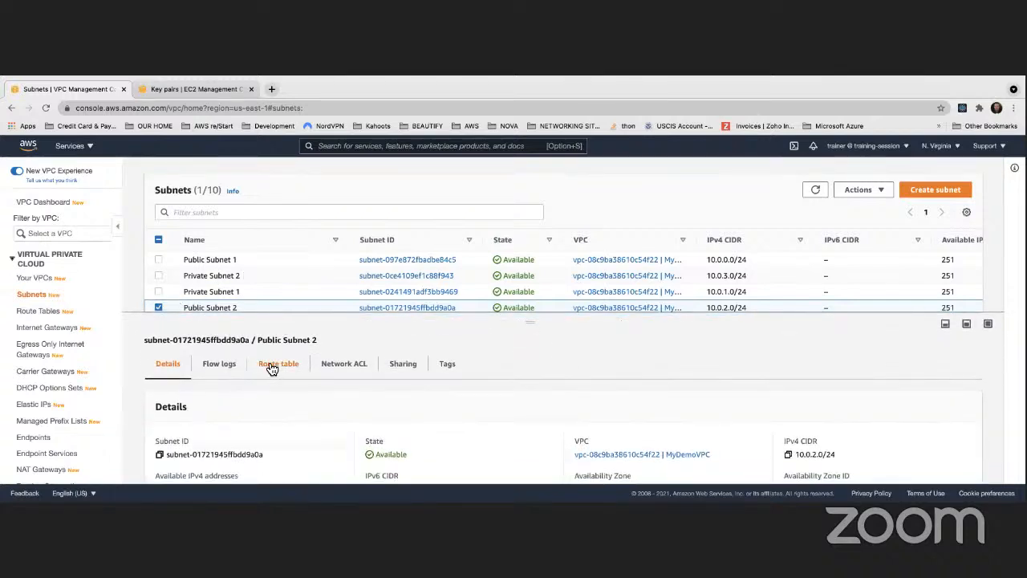
scroll(264, 291, "down", 3)
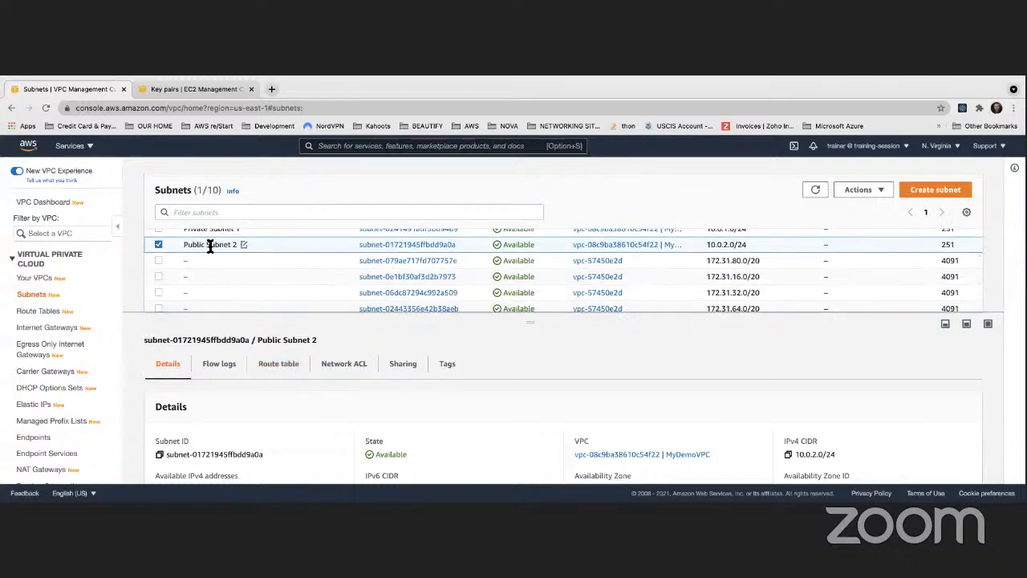
left_click(285, 363)
scroll(313, 367, "down", 2)
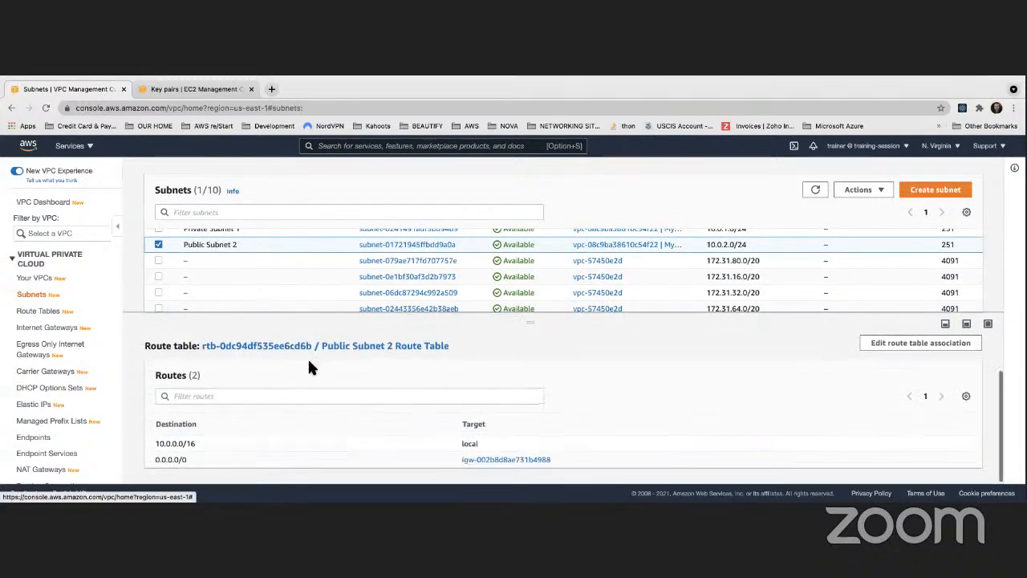
scroll(311, 366, "up", 1)
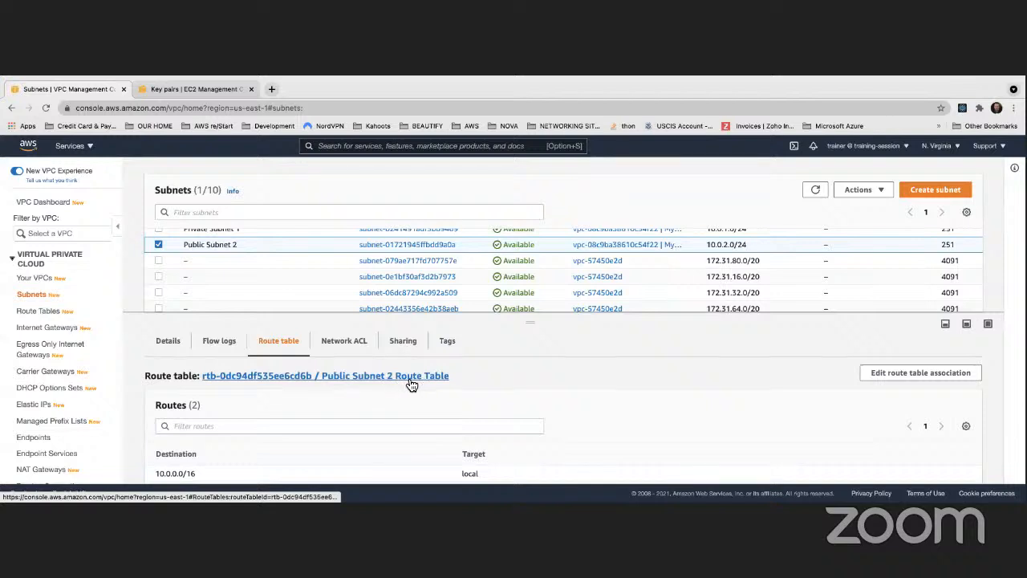
scroll(289, 377, "down", 1)
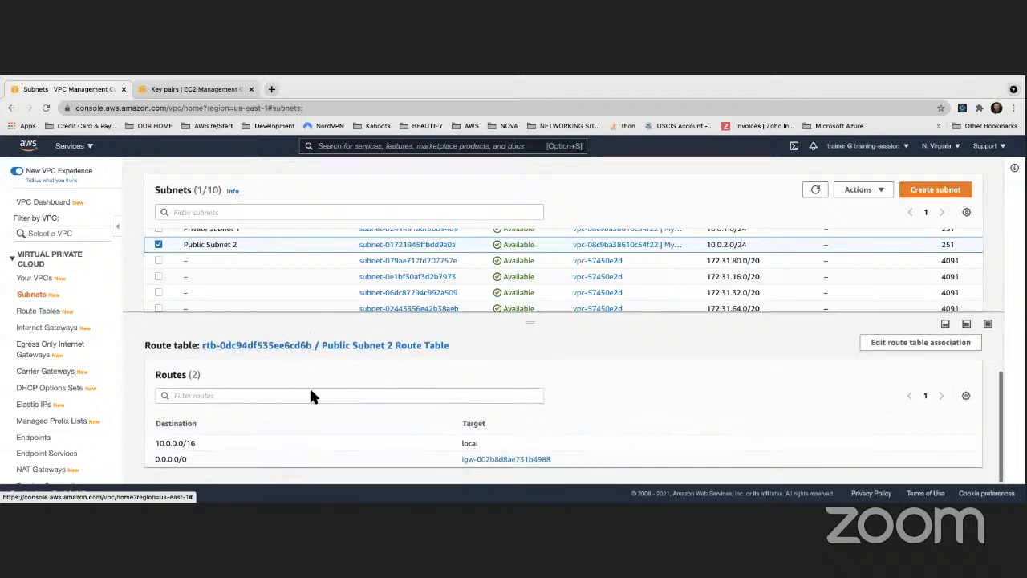
left_click_drag(461, 456, 562, 468)
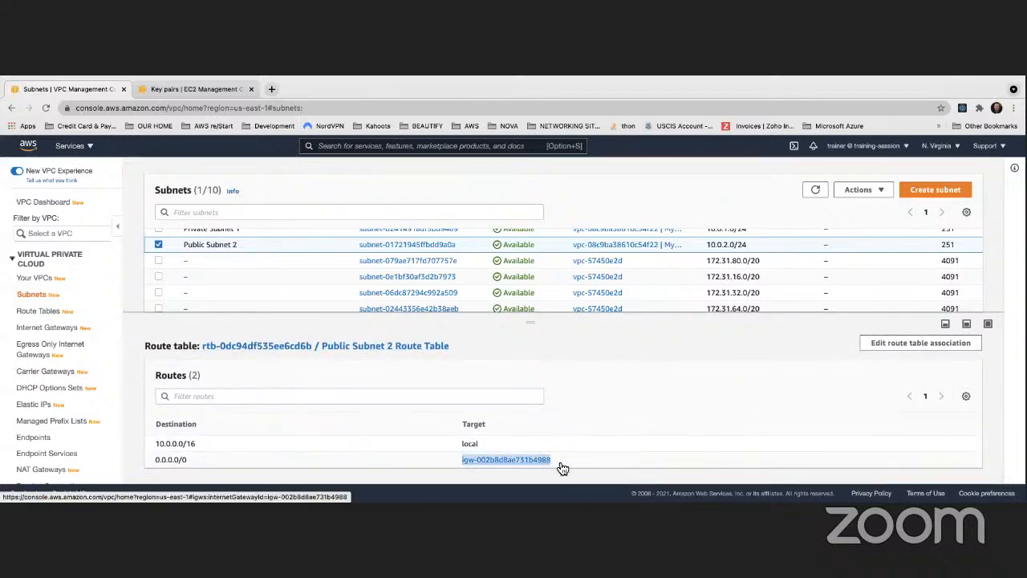
scroll(555, 373, "up", 2)
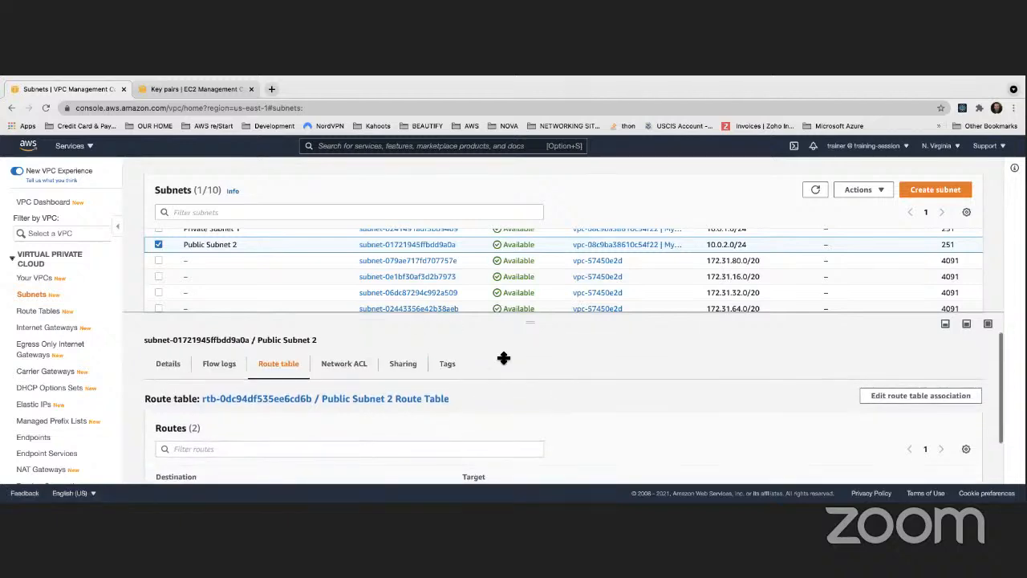
scroll(350, 274, "up", 2)
scroll(350, 273, "down", 3)
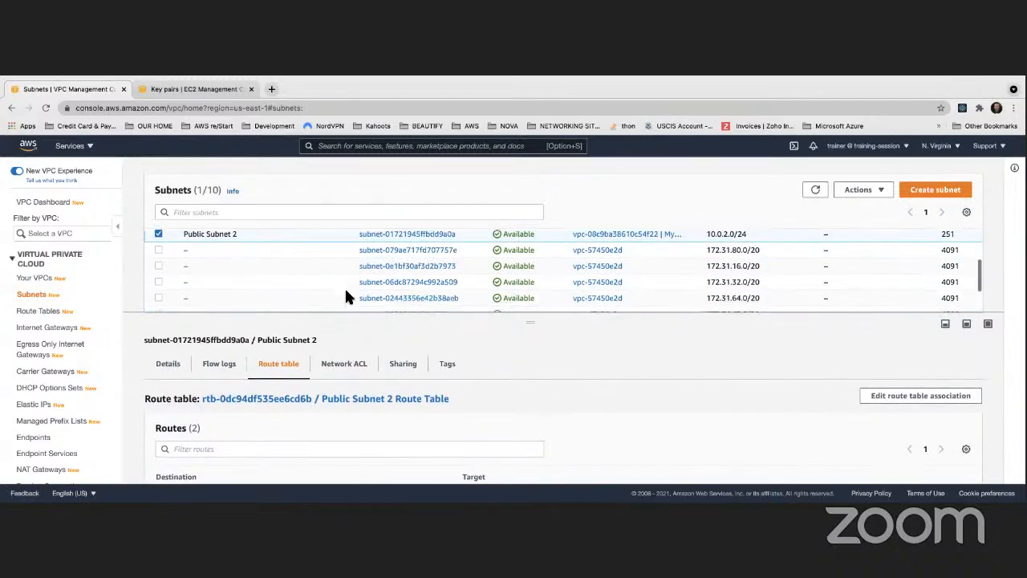
- Select Public Subnet 1 instead of Public Subnet 2 and examine the routes in its associated route table
scroll(346, 297, "down", 1)
left_click_drag(324, 317, 337, 379)
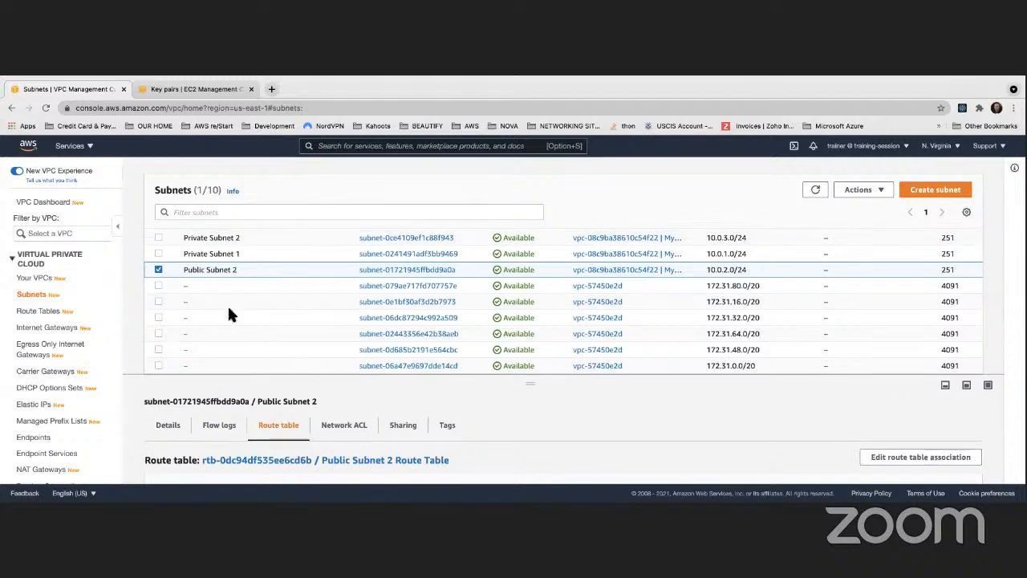
left_click(160, 270)
scroll(161, 268, "up", 2)
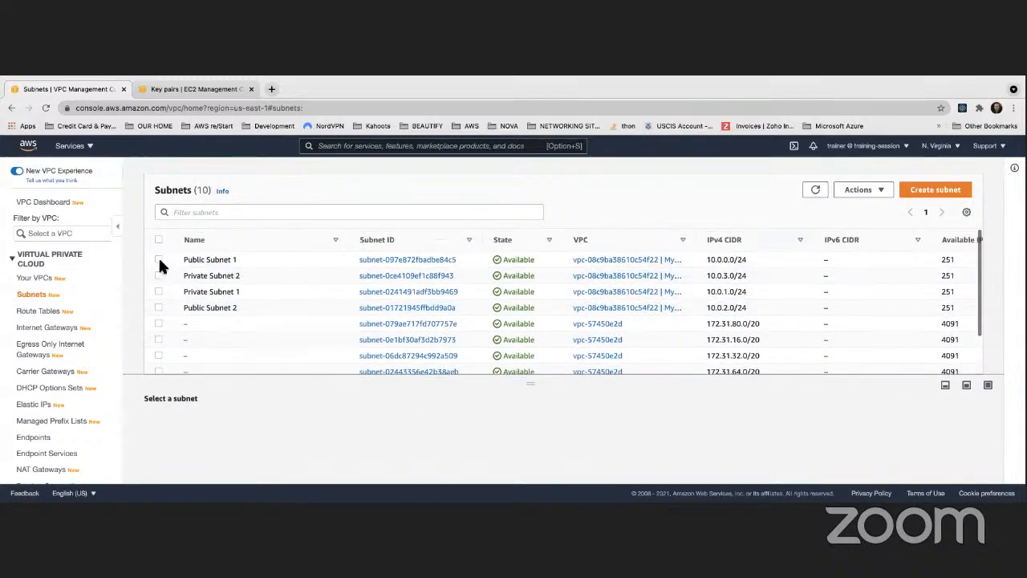
left_click(232, 262)
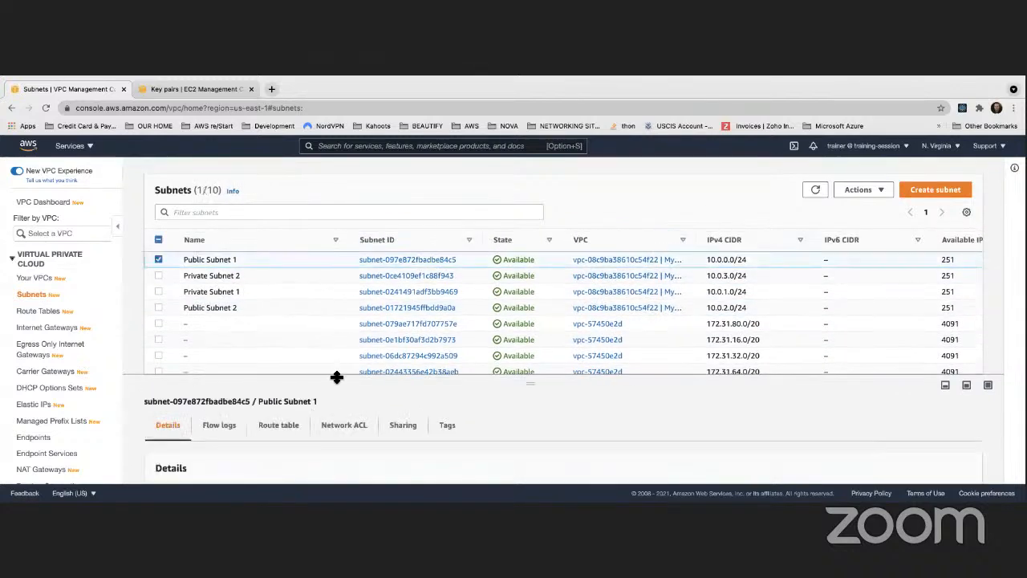
left_click_drag(336, 377, 328, 273)
left_click(270, 328)
scroll(281, 328, "down", 1)
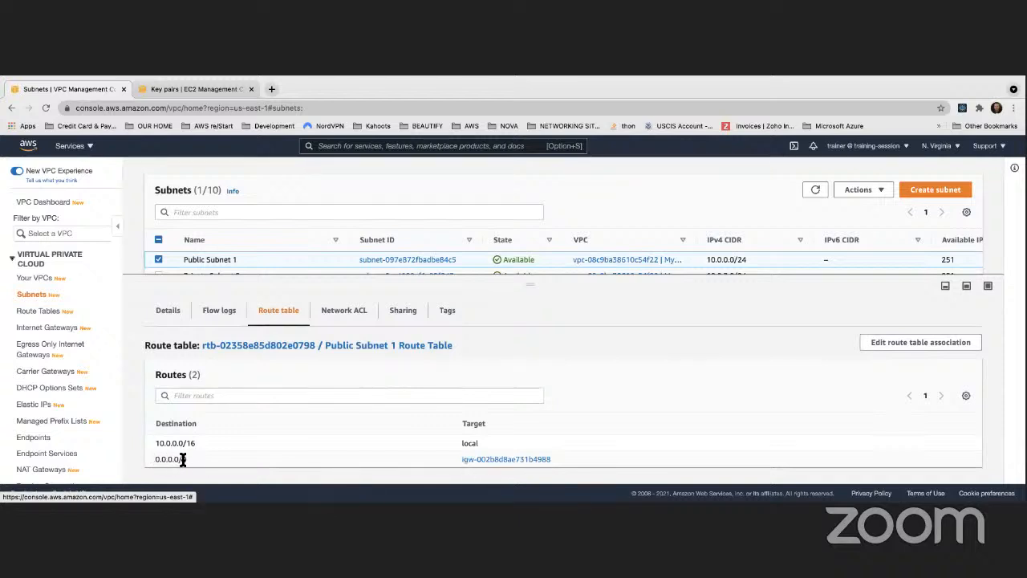
left_click_drag(157, 375, 196, 377)
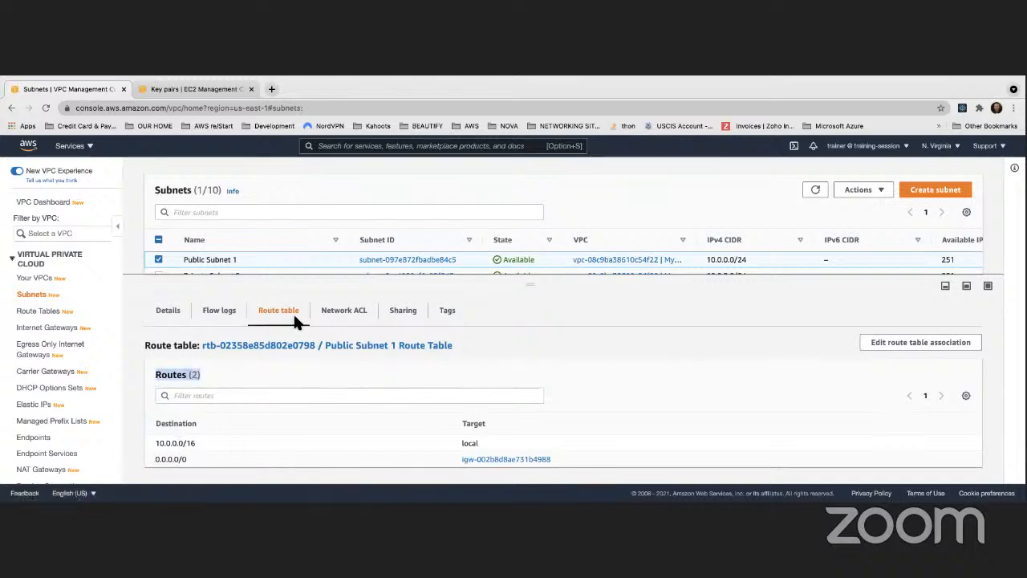
- Review the MyDemoVPC subnets in the list together with the internet gateway route of Public Subnet 1
left_click_drag(293, 277, 302, 408)
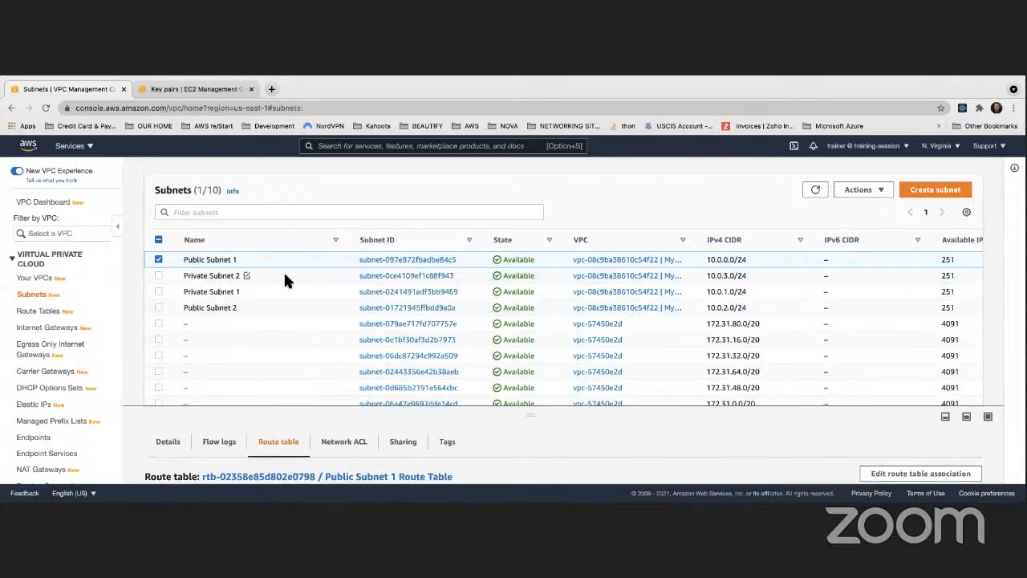
scroll(273, 277, "down", 1)
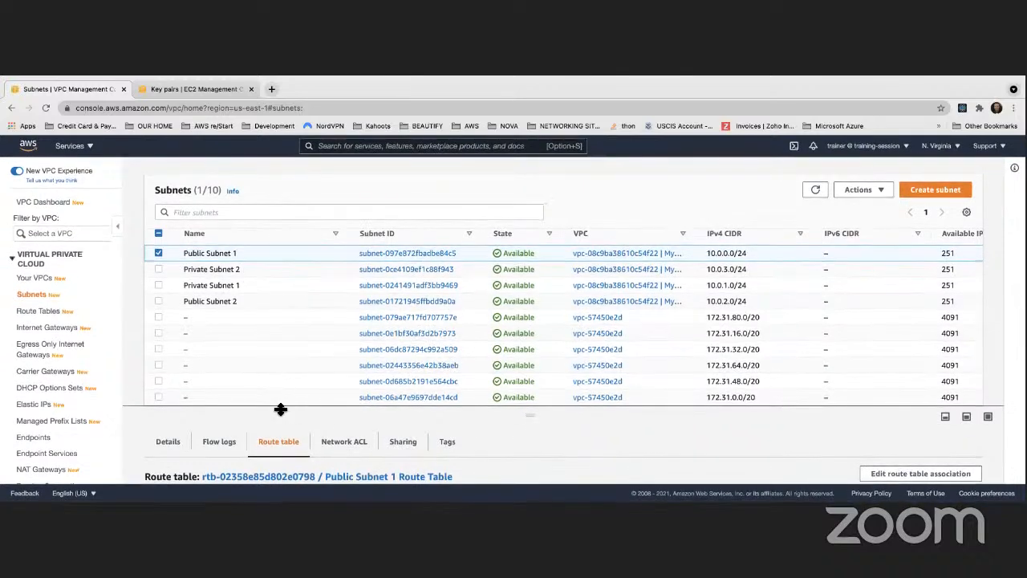
left_click_drag(280, 409, 277, 296)
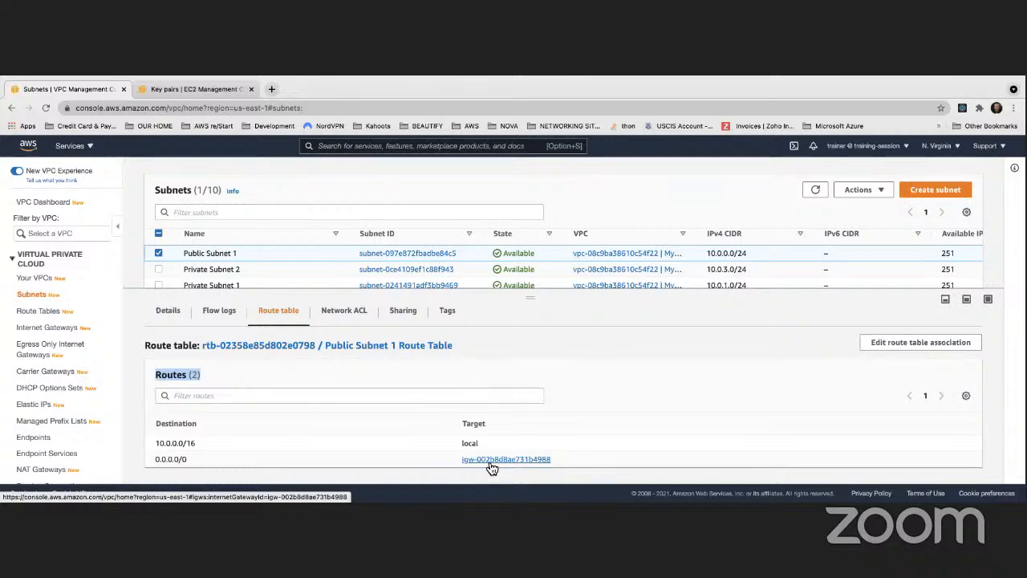
left_click_drag(300, 289, 294, 329)
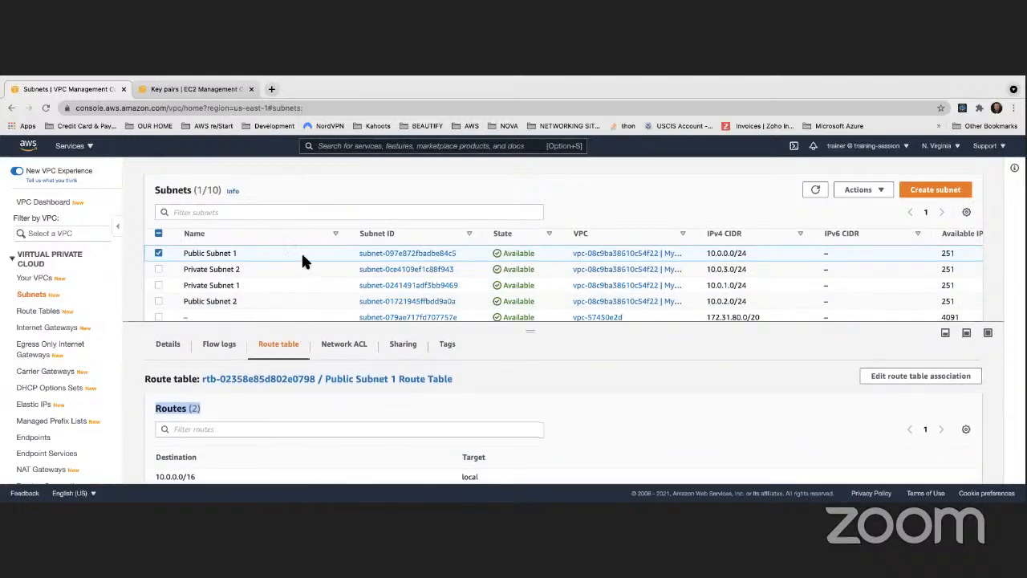
scroll(300, 260, "down", 1)
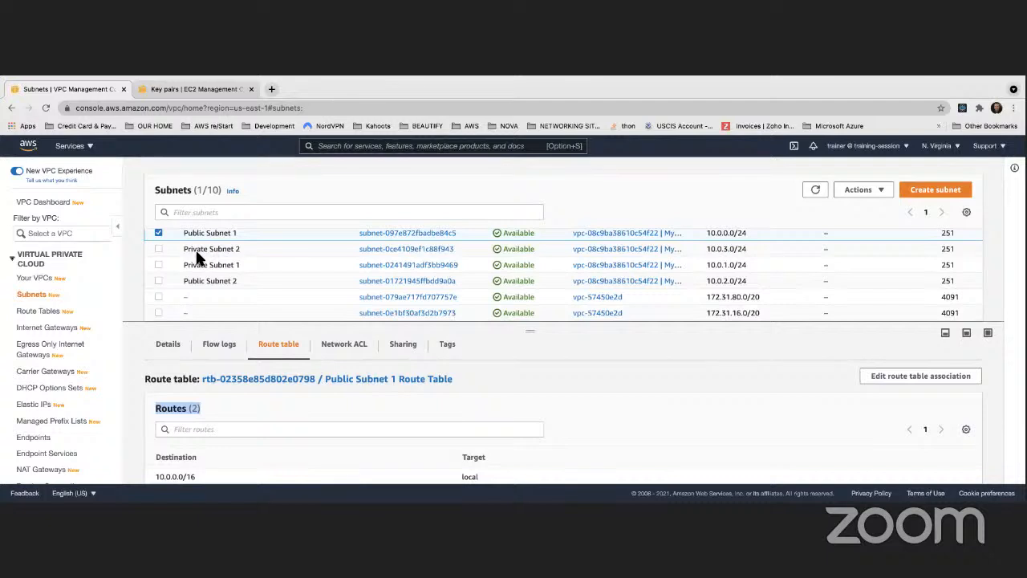
- Start creating a NAT gateway and name it MyDemoNATGateway
scroll(49, 281, "down", 3)
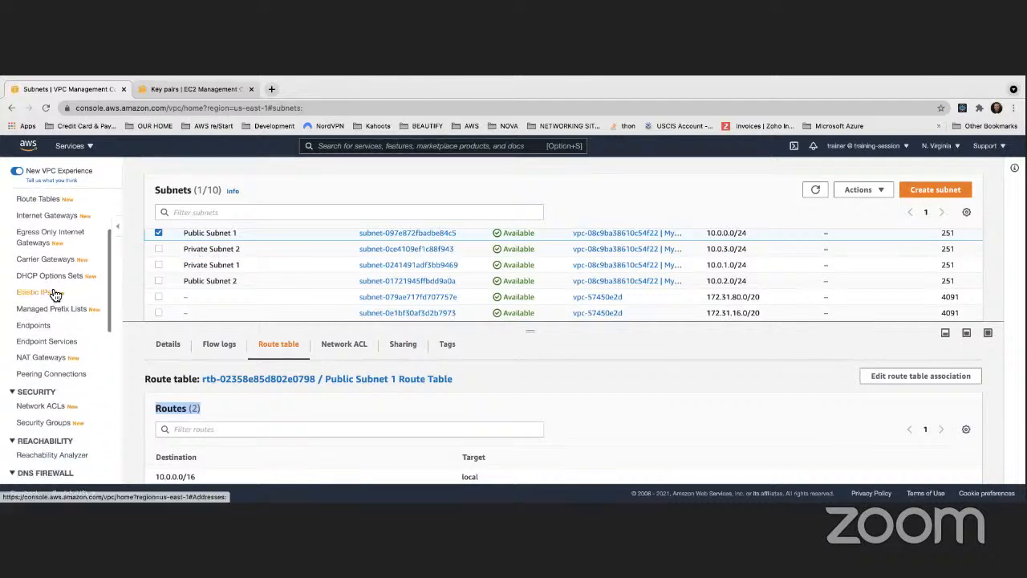
left_click(41, 304)
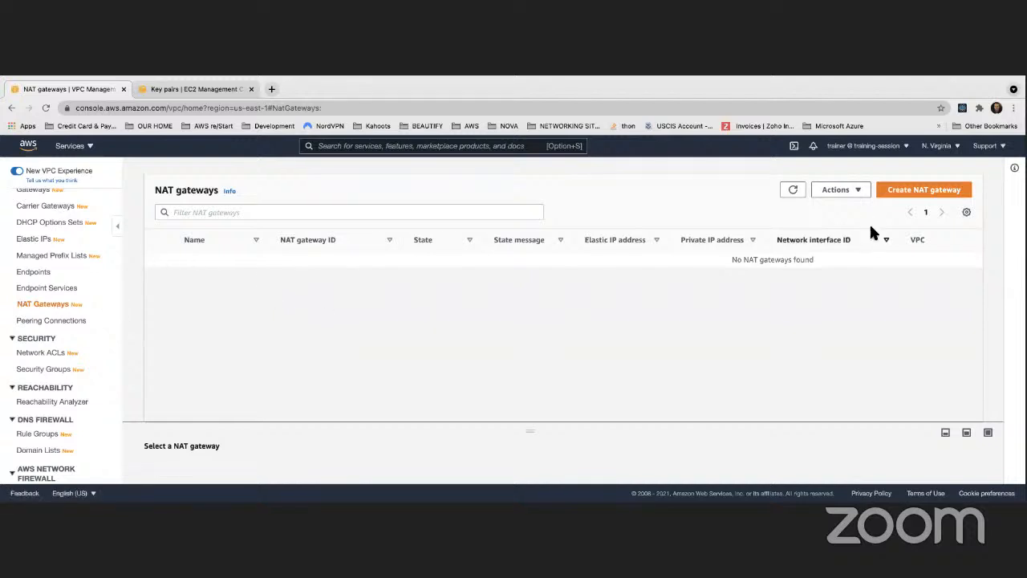
left_click(922, 191)
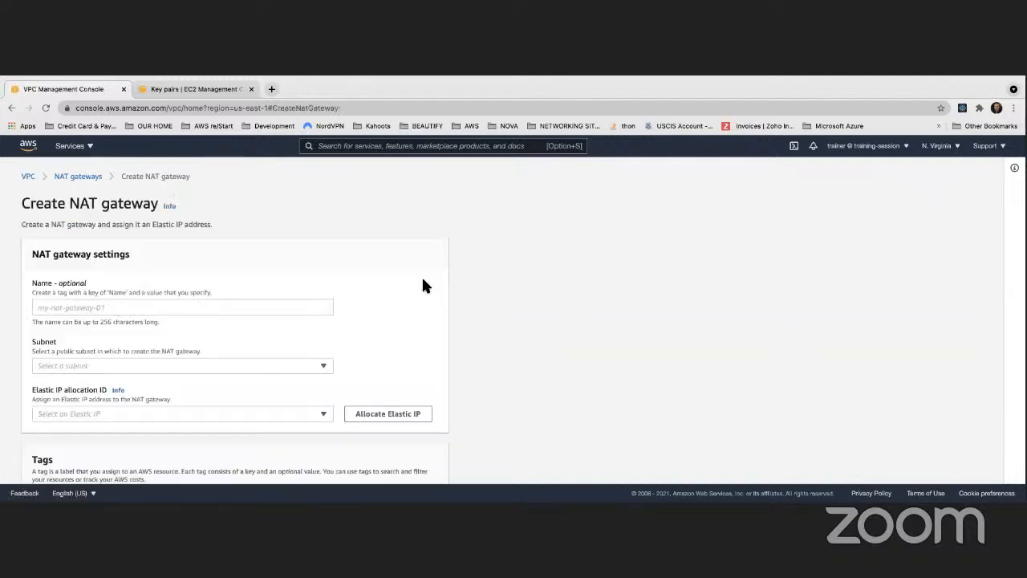
scroll(65, 288, "down", 2)
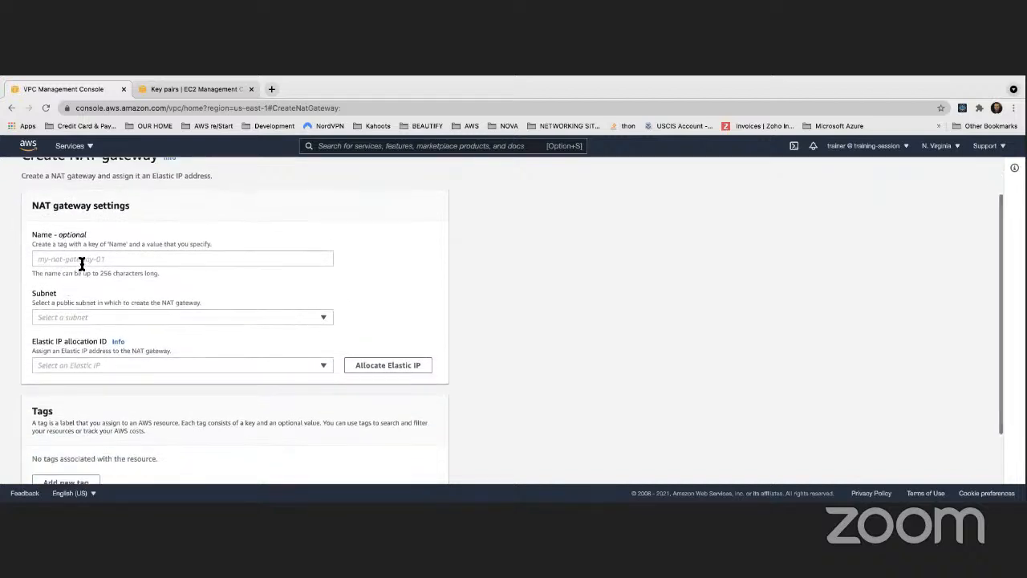
left_click(83, 260)
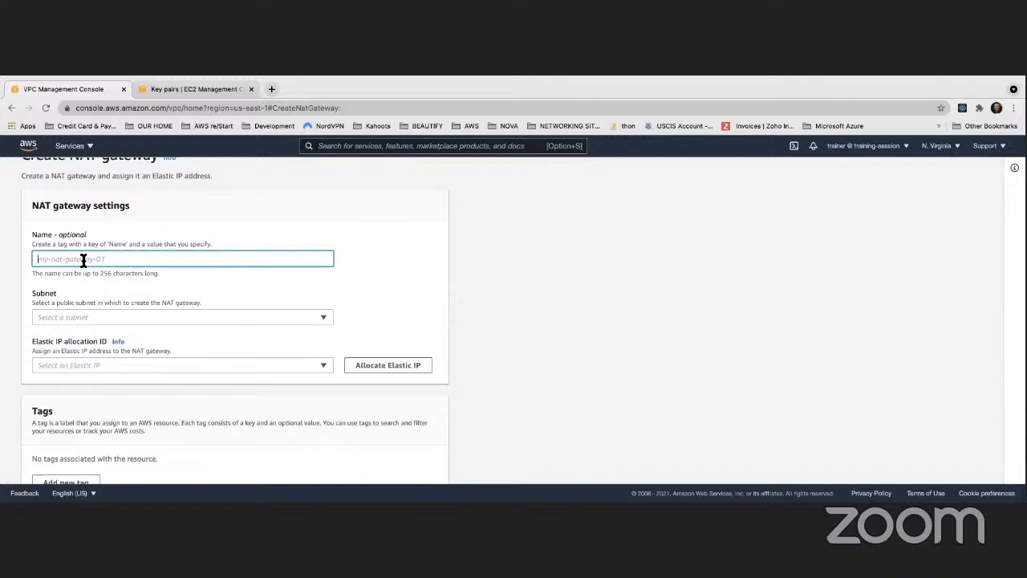
type("MyDemo")
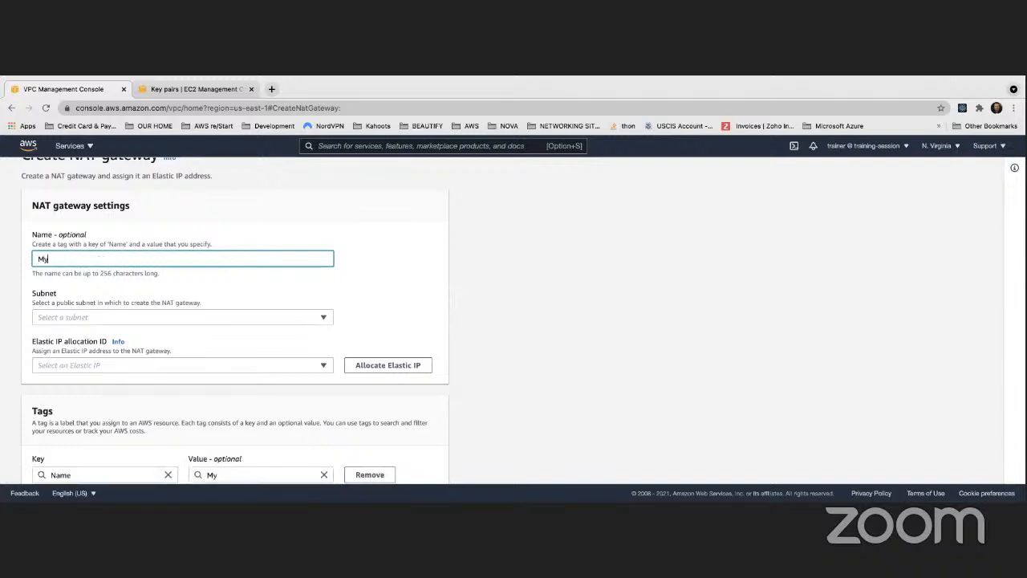
key("BackSpace")
type("oNATGat")
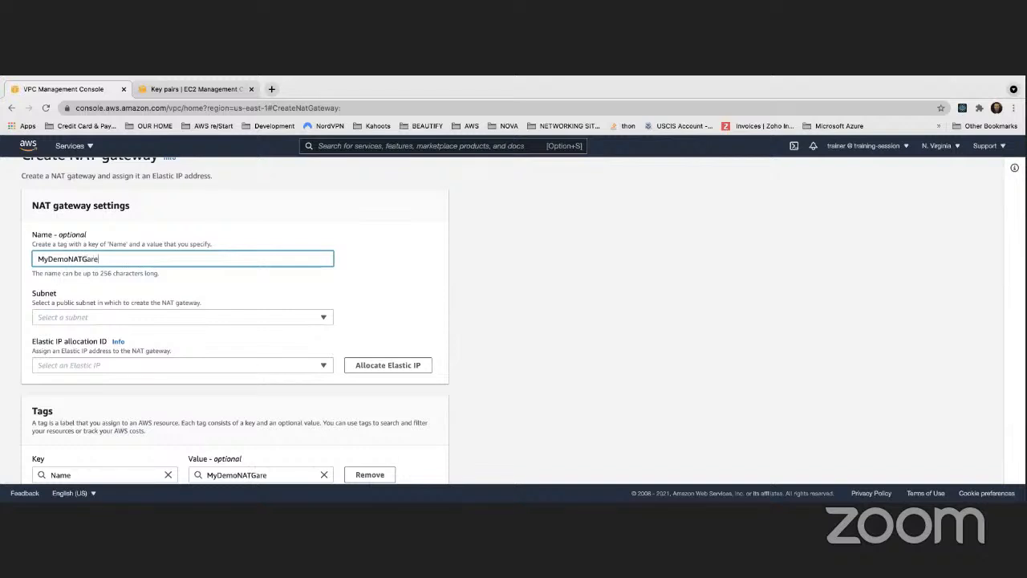
type("eway")
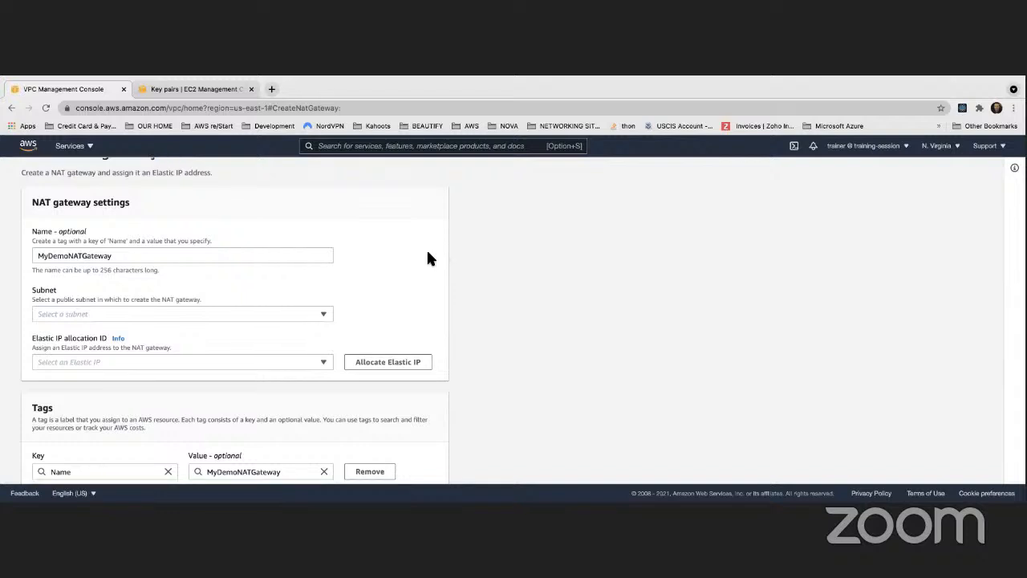
- Choose Public Subnet 1 as the subnet for the NAT gateway
scroll(187, 228, "down", 3)
left_click(173, 233)
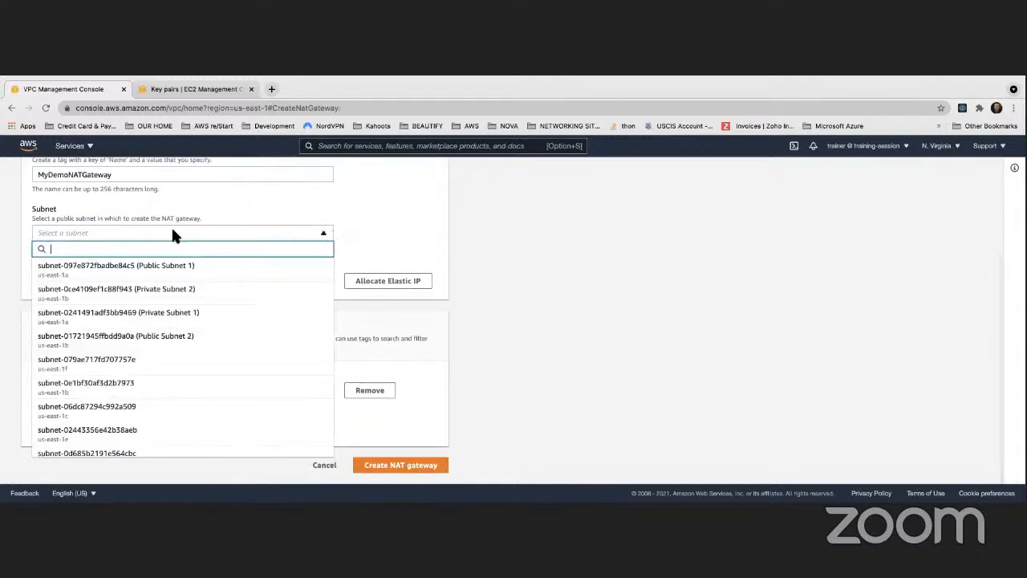
left_click(126, 274)
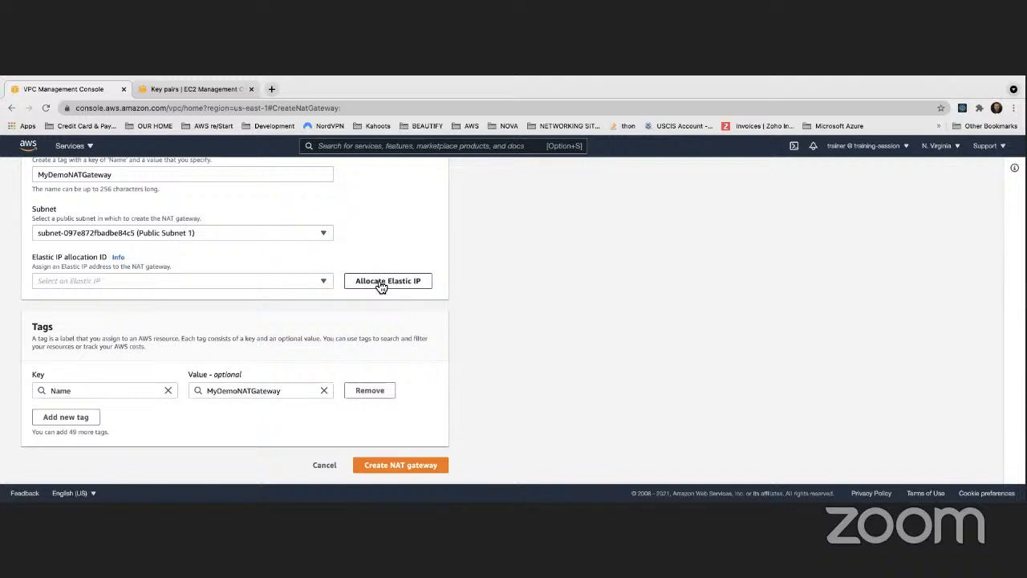
- Check the available Elastic IP allocations for the NAT gateway, look over the EC2 console and return to the gateway form
left_click(121, 286)
left_click(407, 250)
scroll(377, 245, "up", 3)
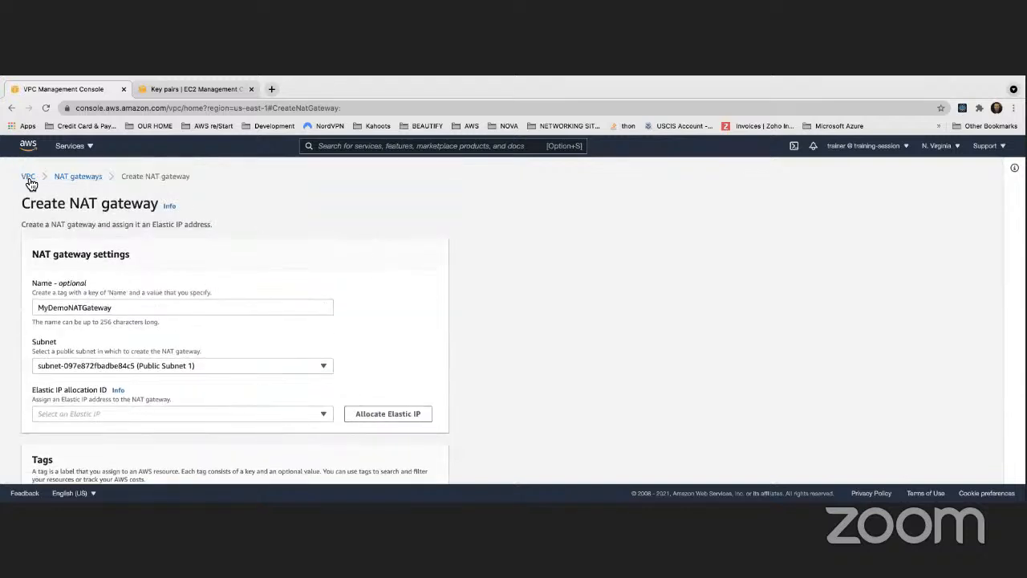
left_click(183, 82)
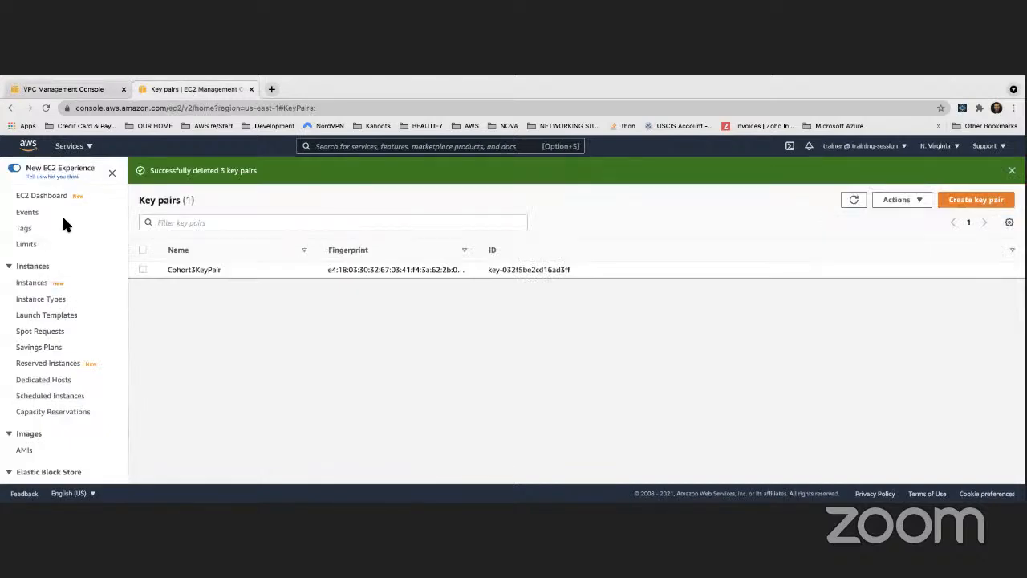
scroll(22, 243, "down", 5)
left_click(61, 90)
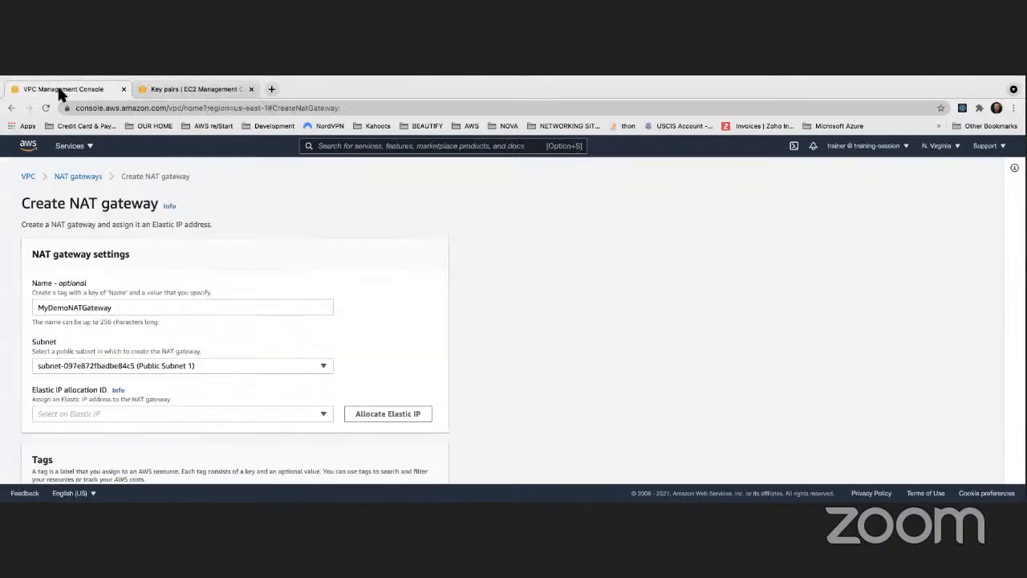
- Start allocating a new Elastic IP address in the EC2 console and review its network border group and address pool settings
left_click(172, 89)
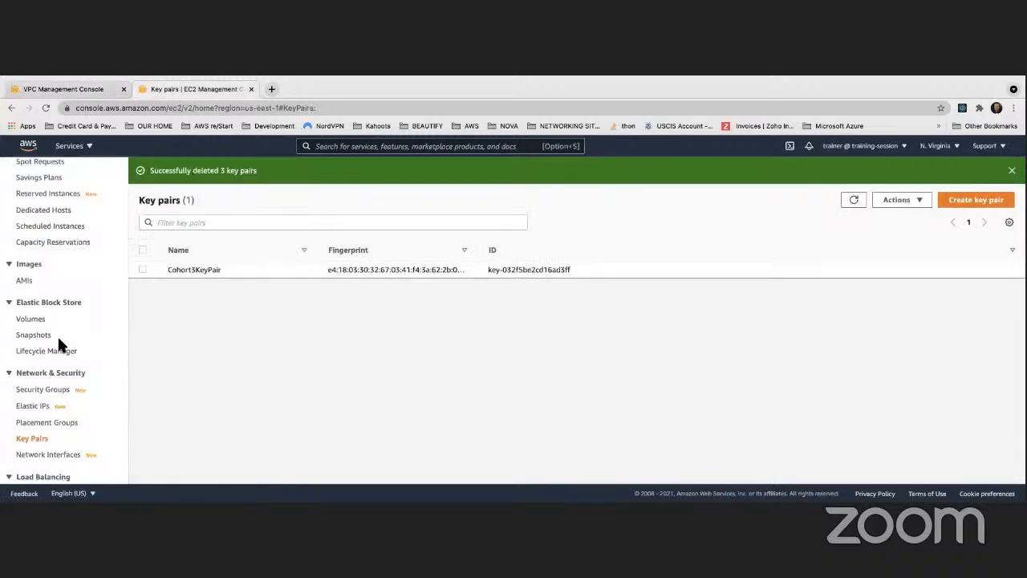
scroll(57, 336, "down", 2)
scroll(60, 345, "down", 1)
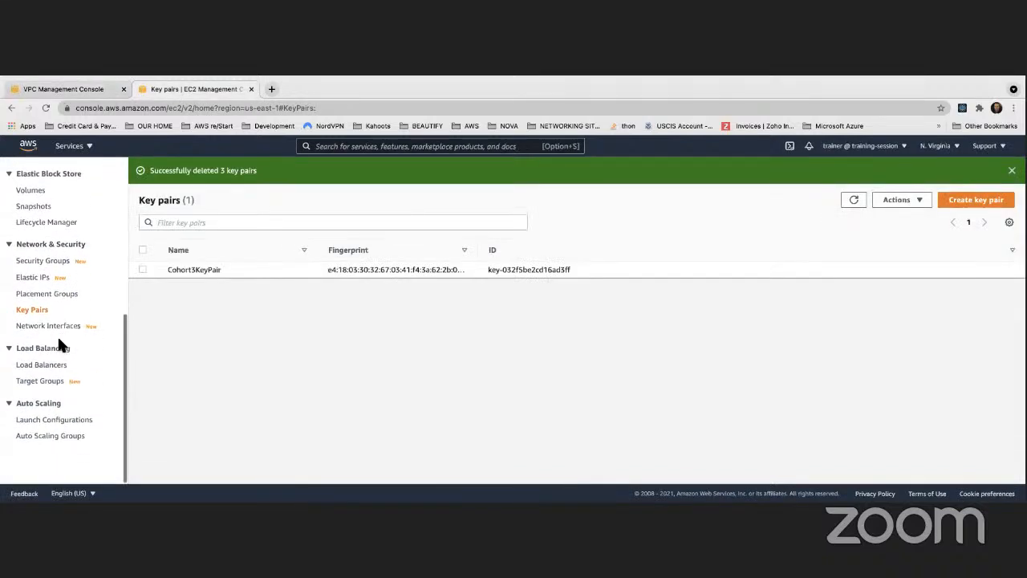
left_click(33, 278)
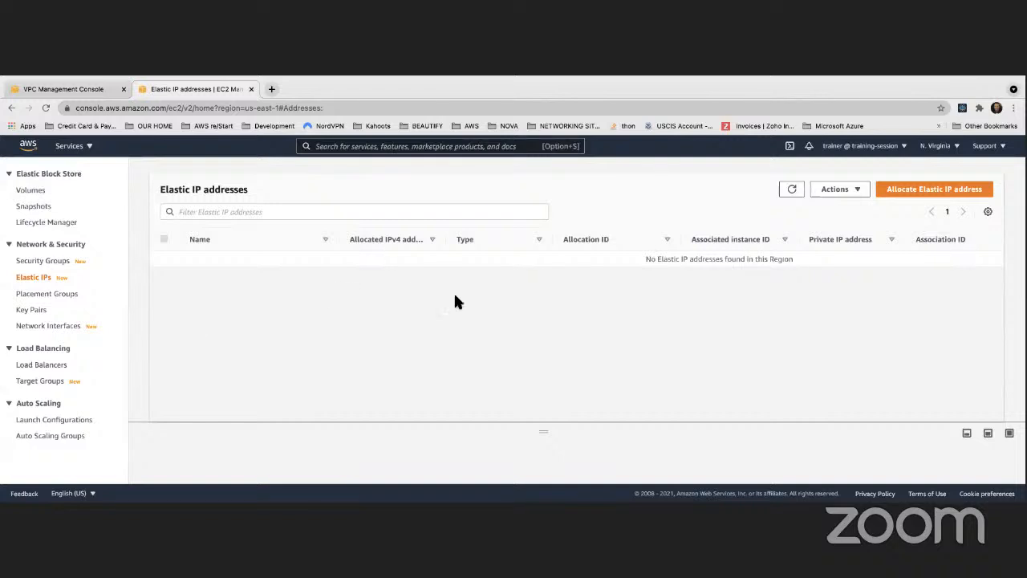
left_click(927, 192)
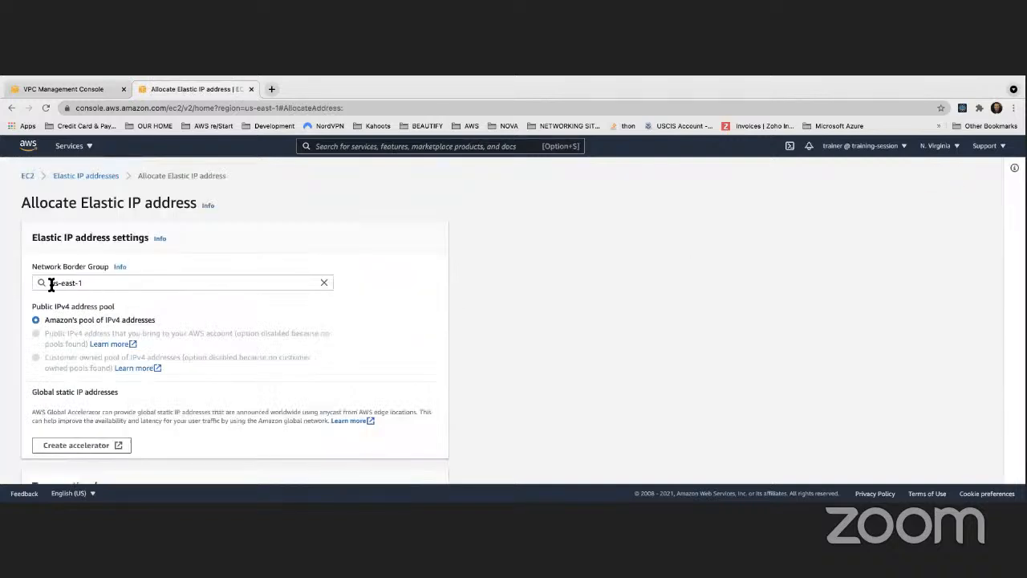
left_click_drag(50, 285, 87, 283)
scroll(116, 303, "down", 1)
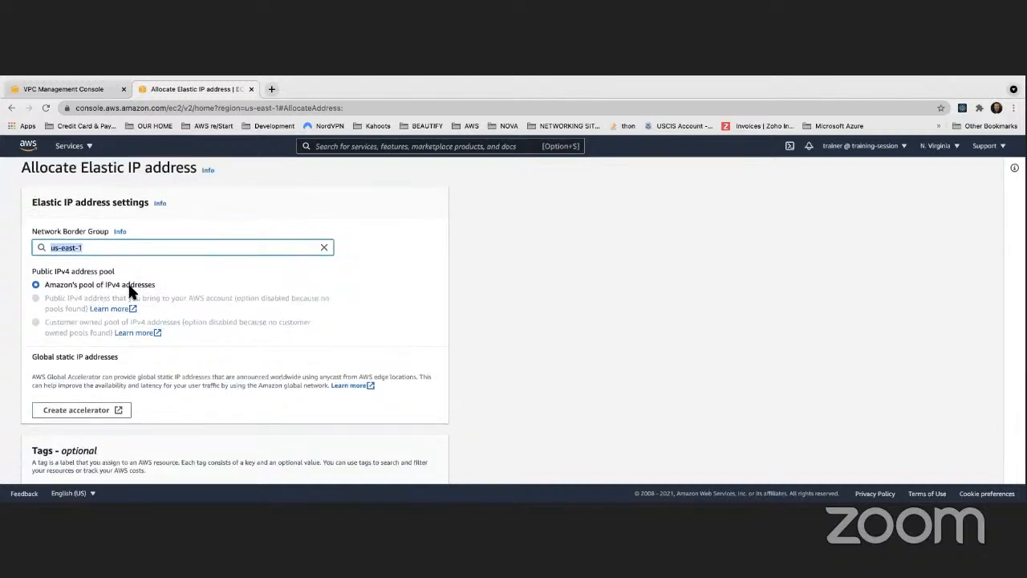
scroll(129, 288, "down", 3)
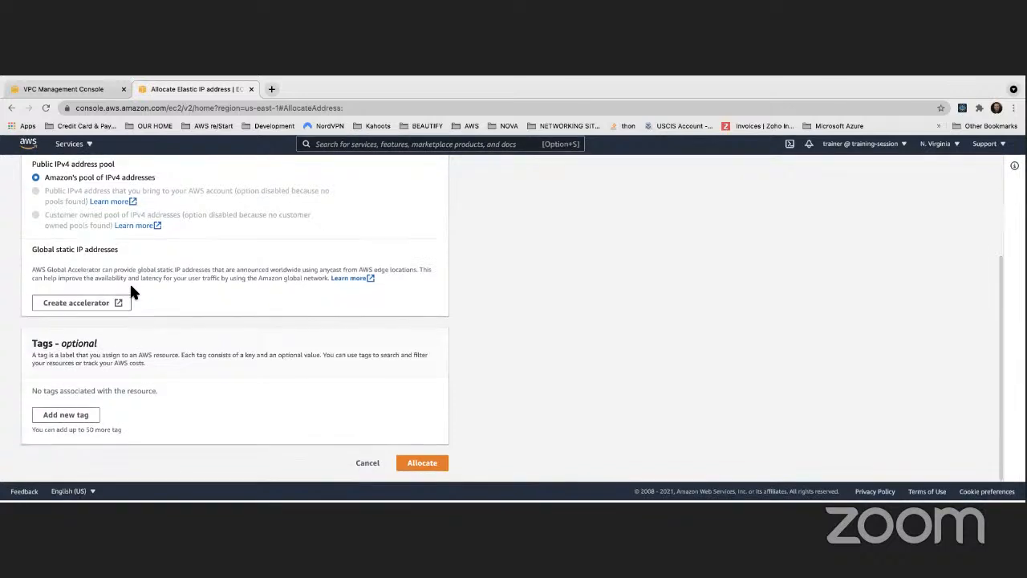
- Add a tag with the key Name to the new Elastic IP address
left_click(86, 424)
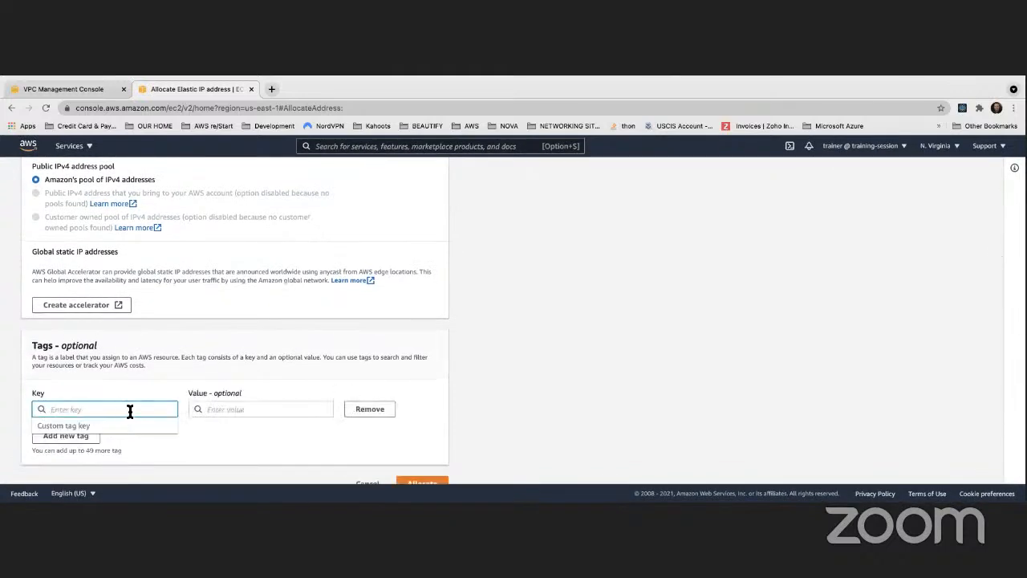
type("Name")
key("Tab")
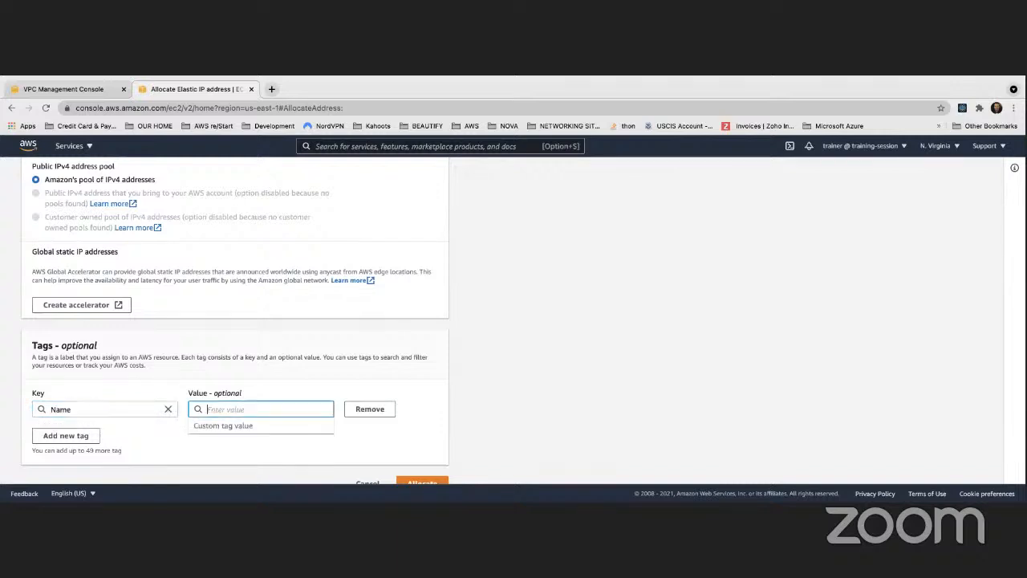
- Set the tag value to DemoNATGateway Public Subnet 1 and allocate the Elastic IP address
type("DemoNATGateway Publc")
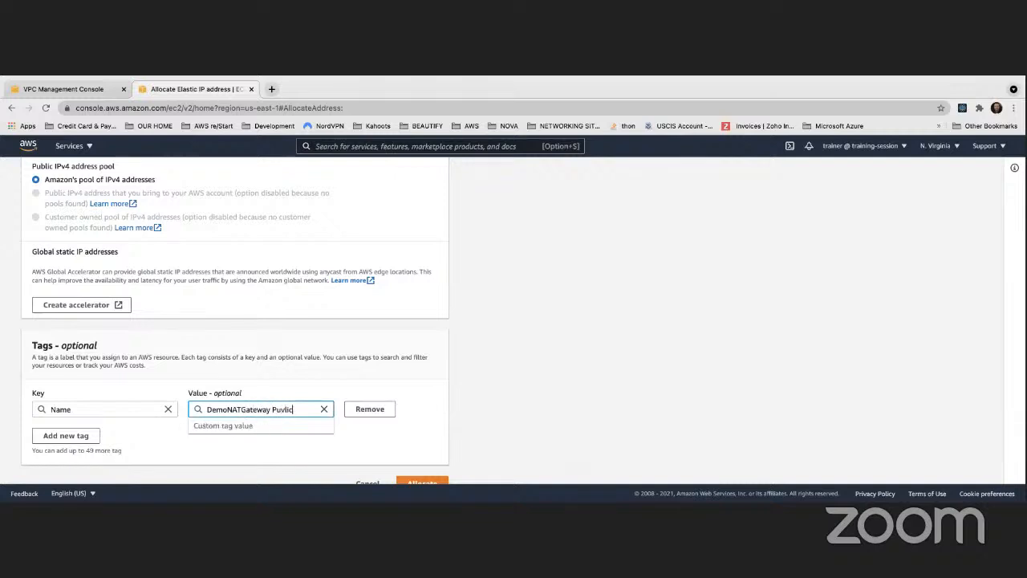
key("BackSpace")
key("BackSpace")
key("BackSpace")
type("blic Subnet")
left_click(463, 401)
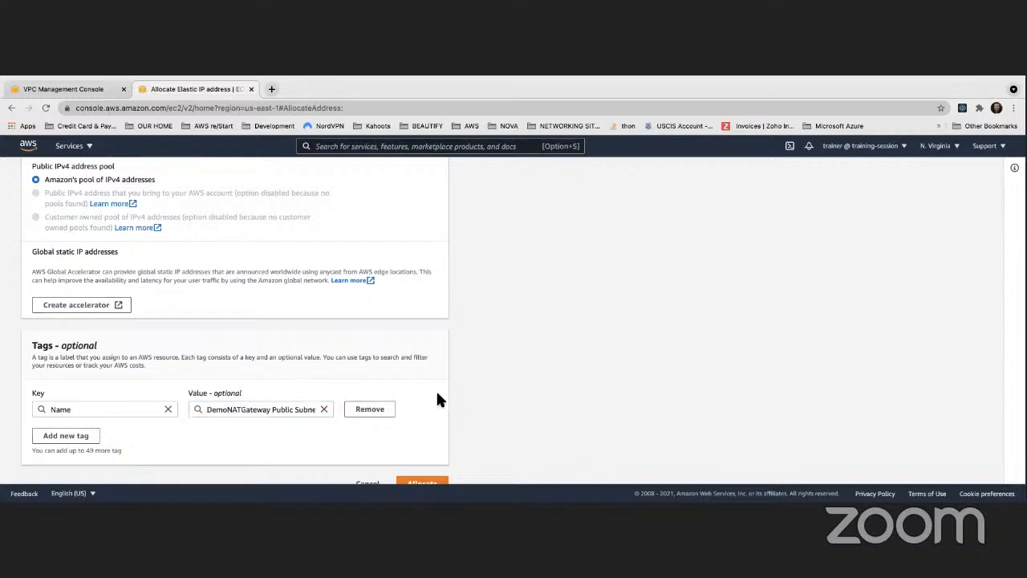
scroll(438, 399, "down", 1)
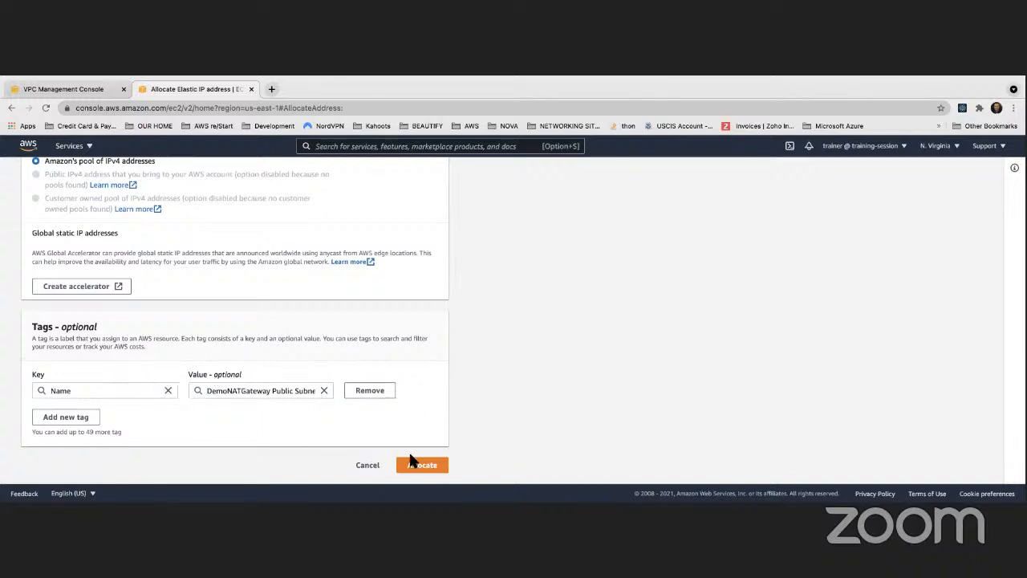
left_click(431, 467)
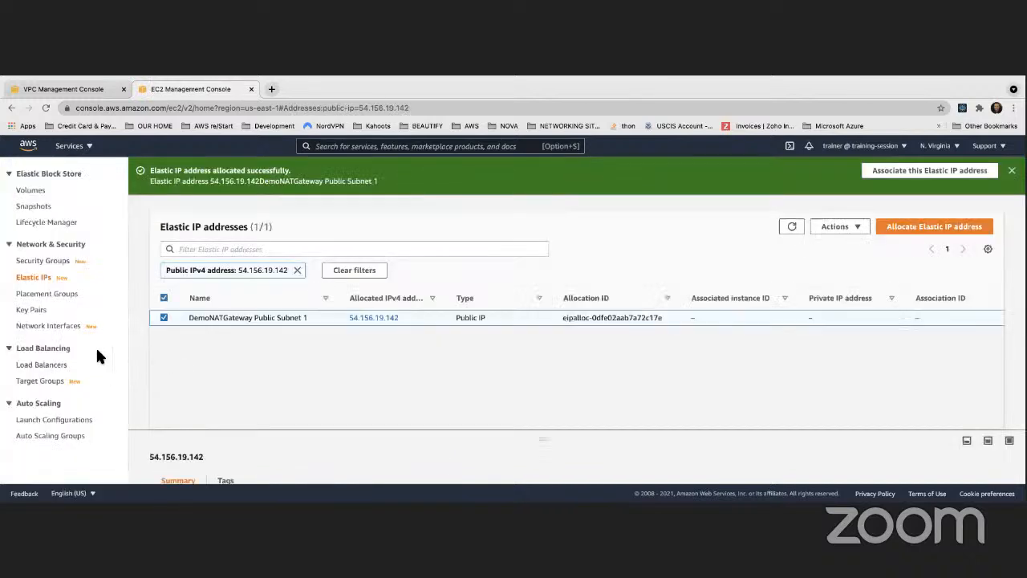
- Start allocating a second Elastic IP address and add a tag with the key Name
left_click(949, 229)
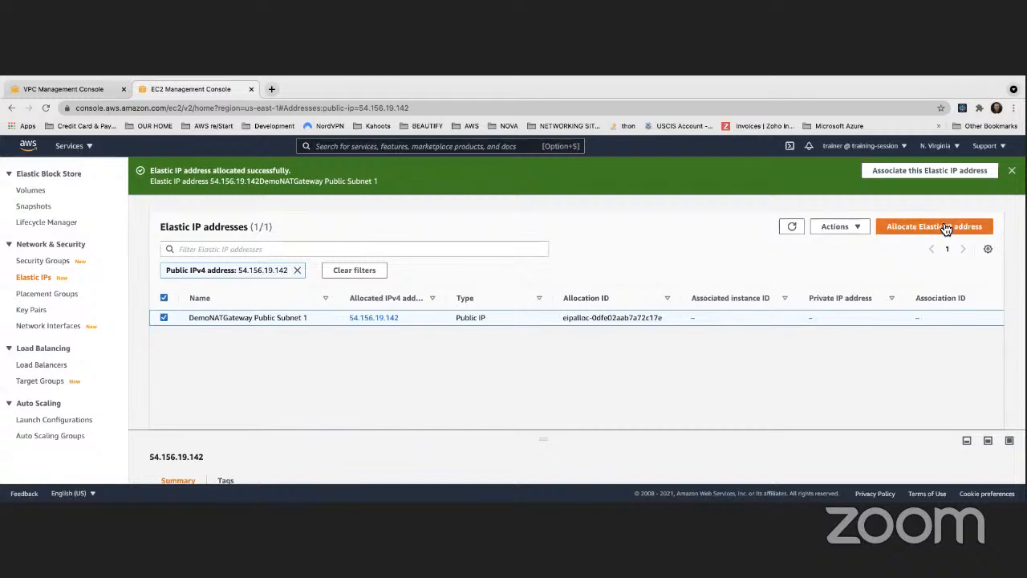
scroll(173, 345, "down", 2)
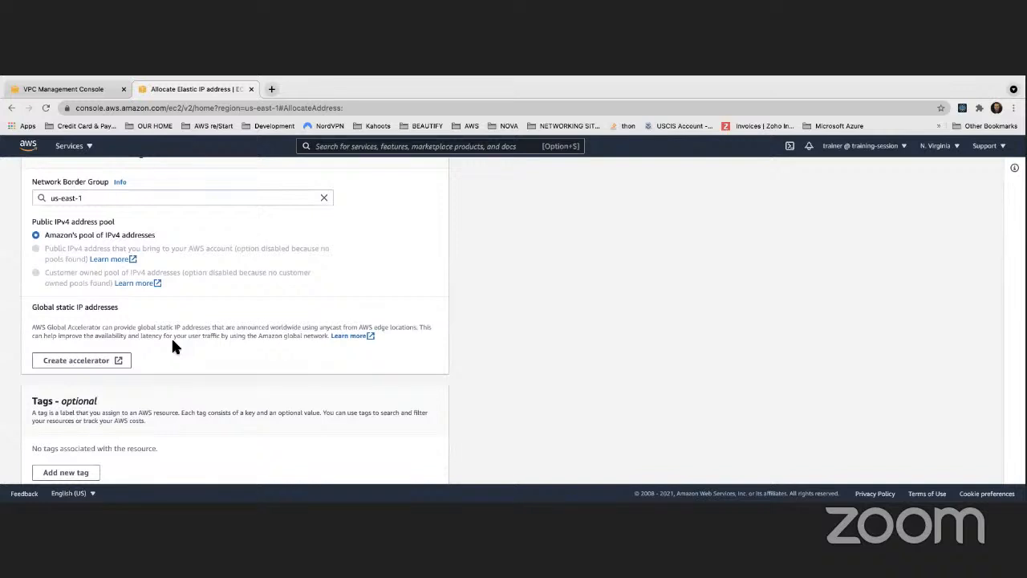
scroll(172, 345, "down", 2)
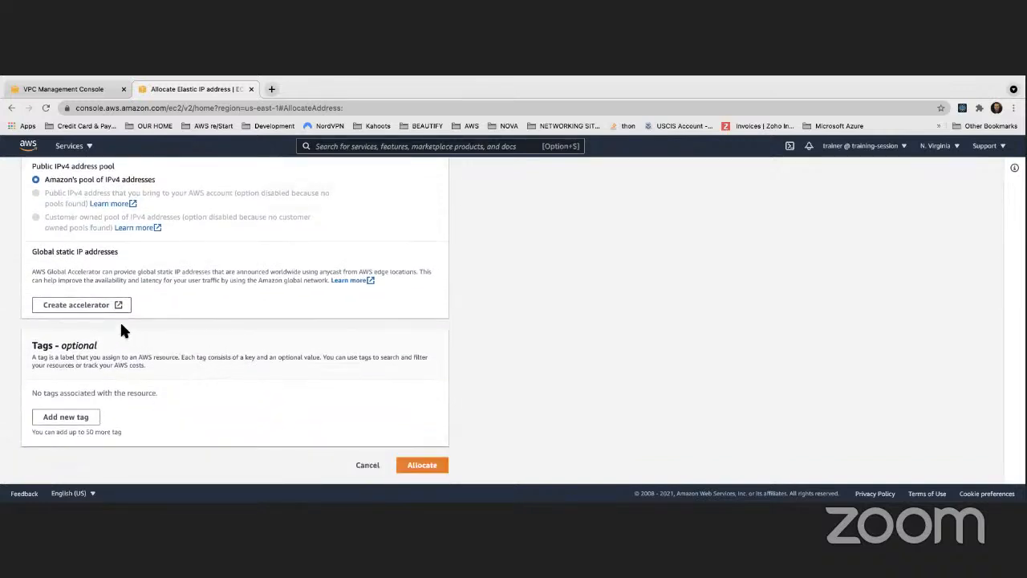
scroll(121, 329, "up", 2)
scroll(119, 320, "down", 2)
scroll(120, 321, "up", 5)
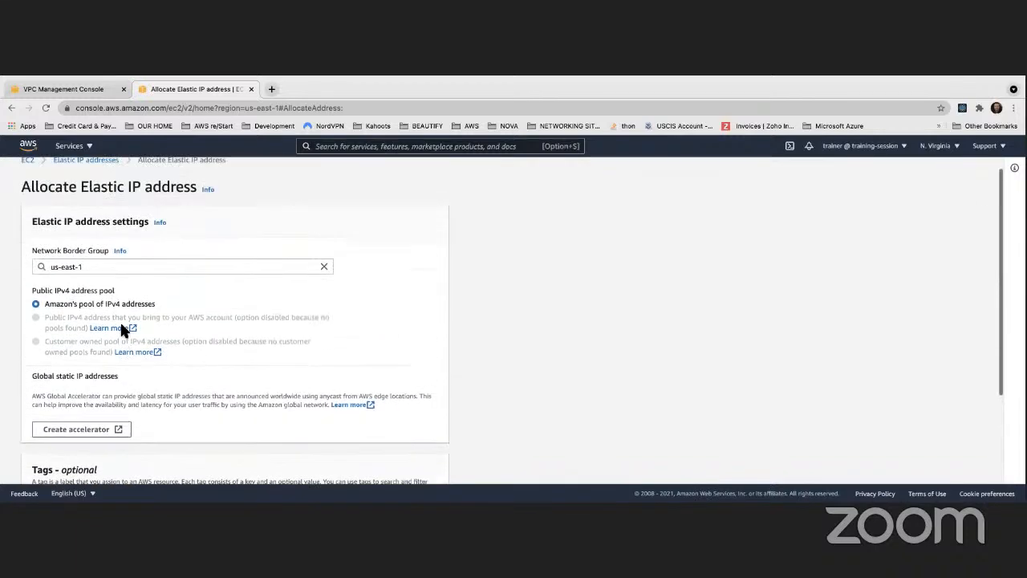
scroll(116, 308, "down", 5)
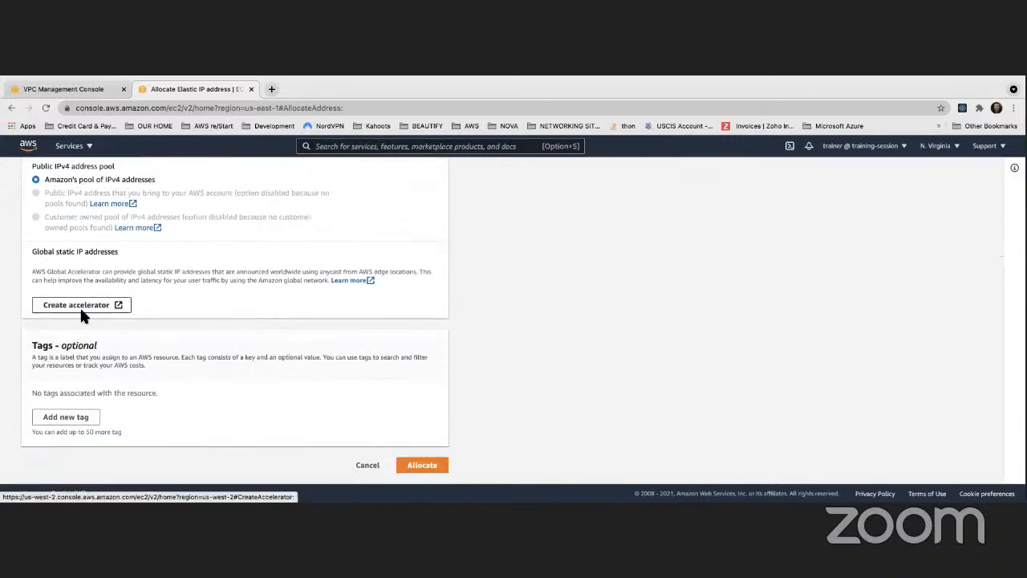
left_click(78, 414)
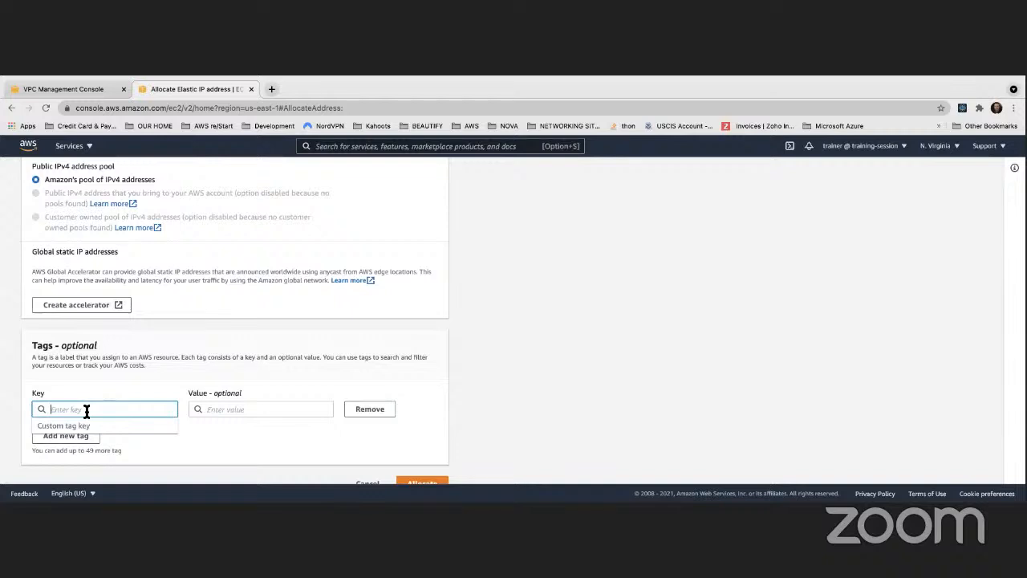
type("Name")
key("Tab")
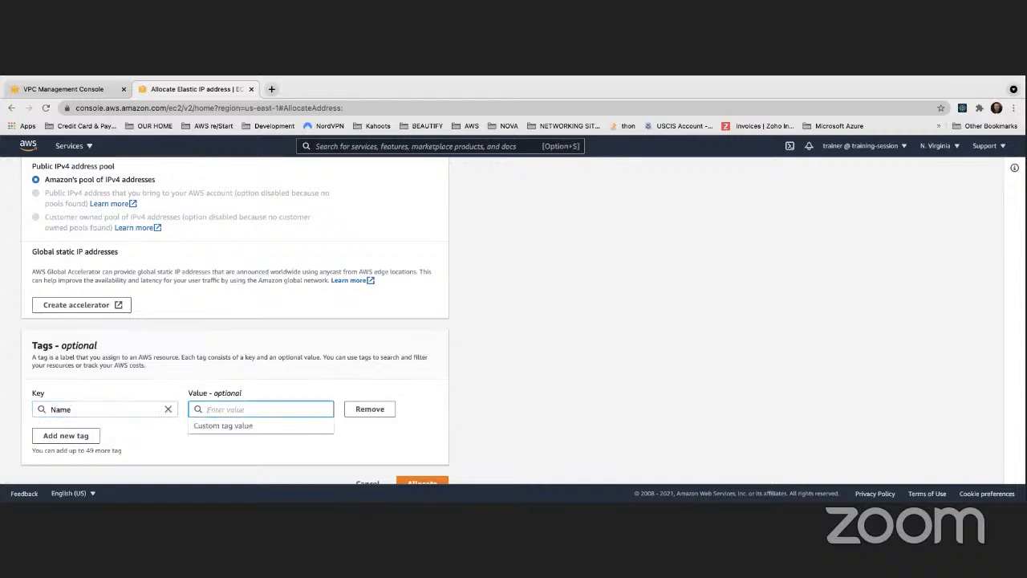
- Set the second address's tag value to DemoNATGateway Public Subnet 2 and allocate the Elastic IP address
type("Demo")
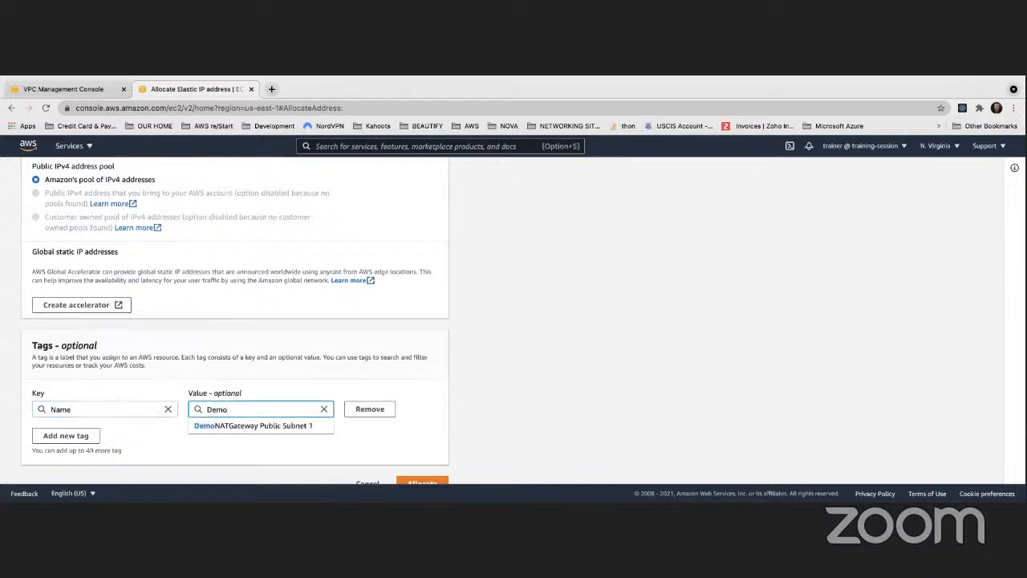
left_click(231, 426)
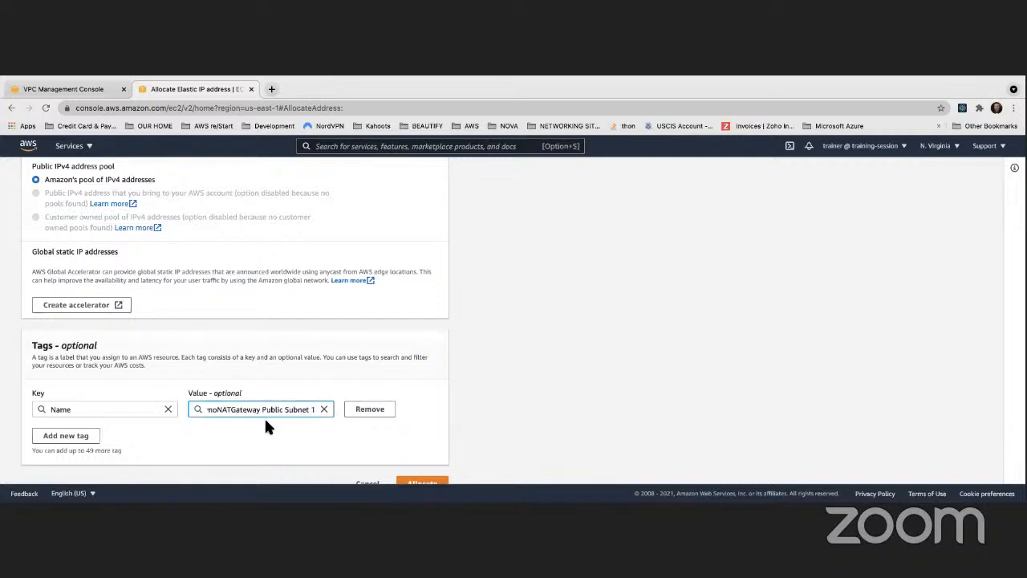
type("2")
left_click(470, 350)
scroll(412, 376, "down", 1)
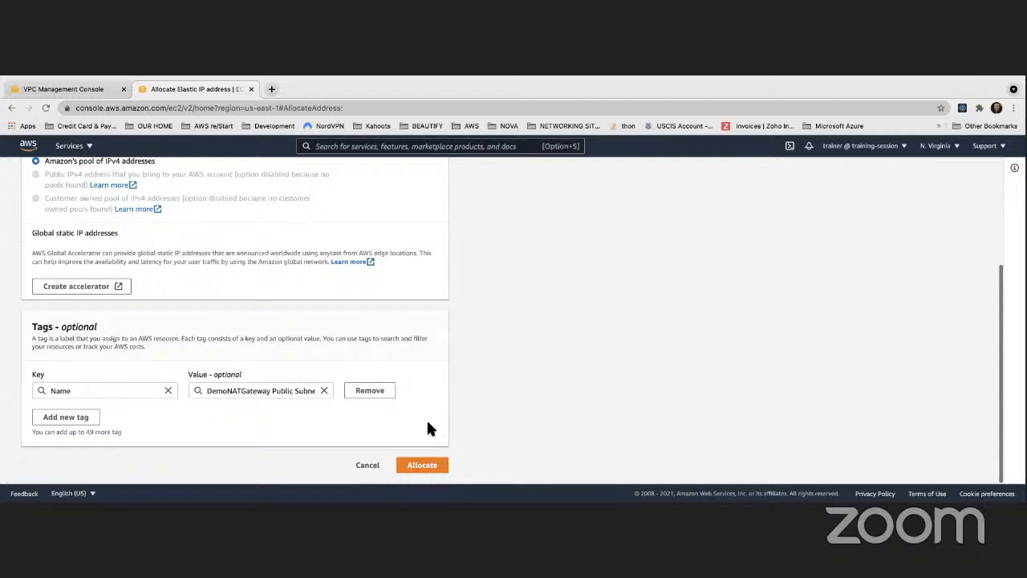
left_click(423, 465)
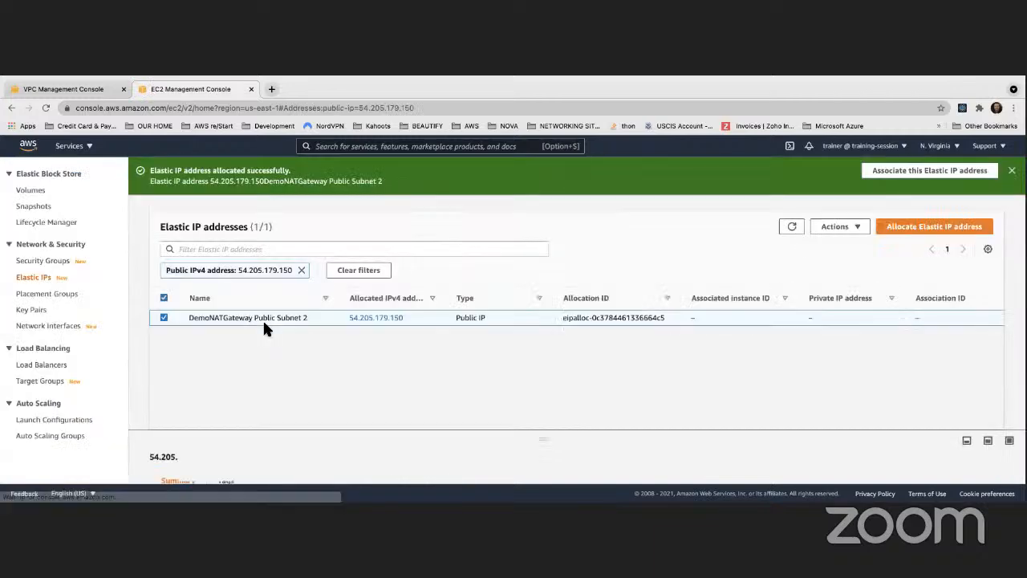
- Refresh the Elastic IP list and remove its public IPv4 address filter to view all allocated addresses
scroll(165, 149, "up", 3)
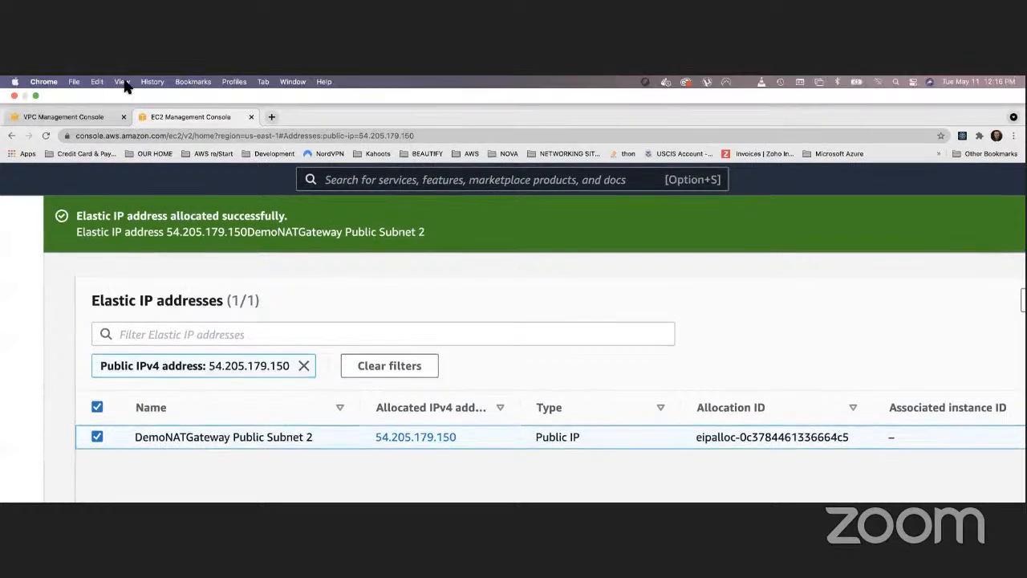
left_click(122, 81)
left_click(145, 191)
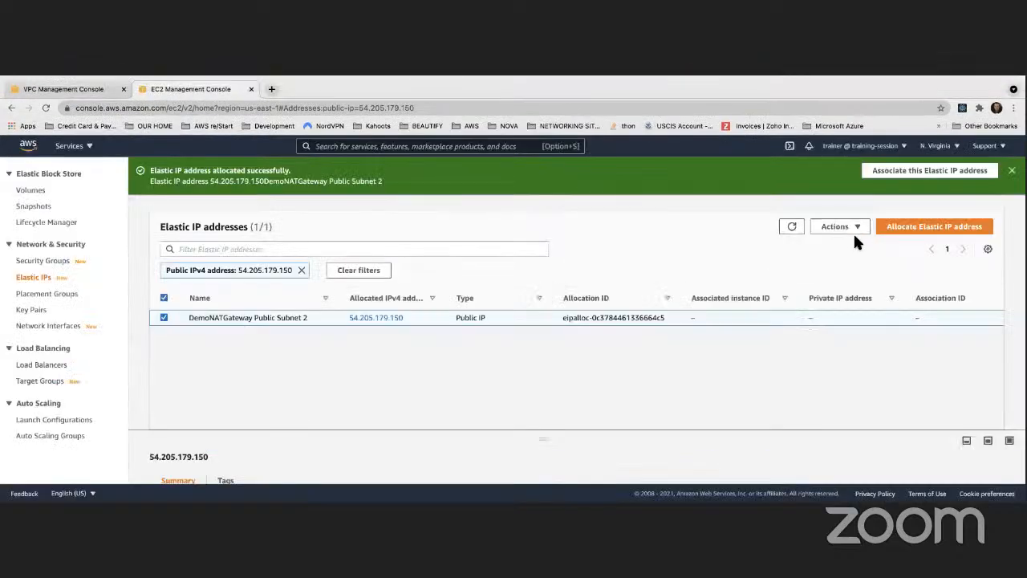
left_click(792, 228)
left_click(302, 269)
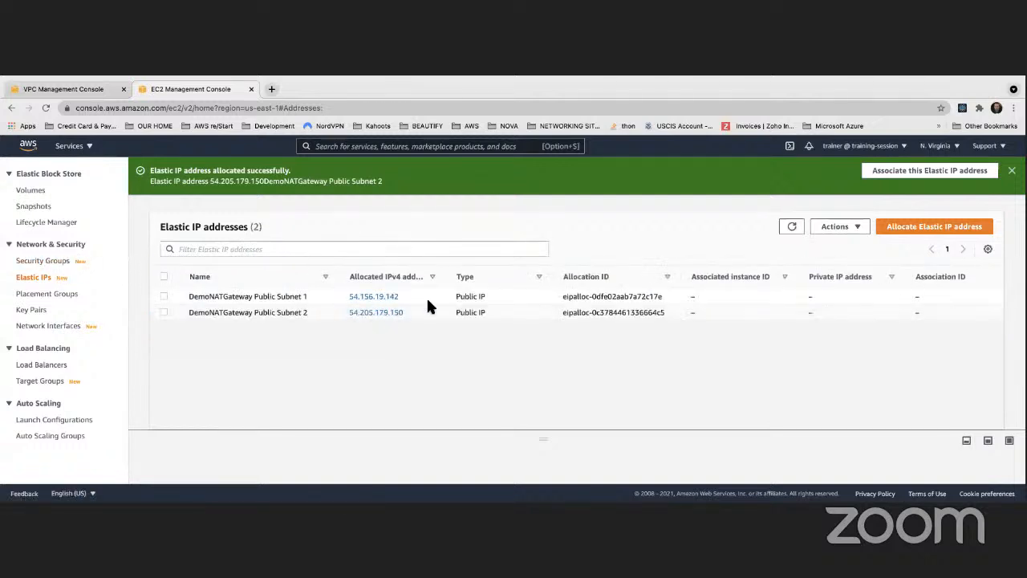
- Reload the NAT gateway creation form in the VPC console and check which Elastic IP allocations it offers
left_click(60, 83)
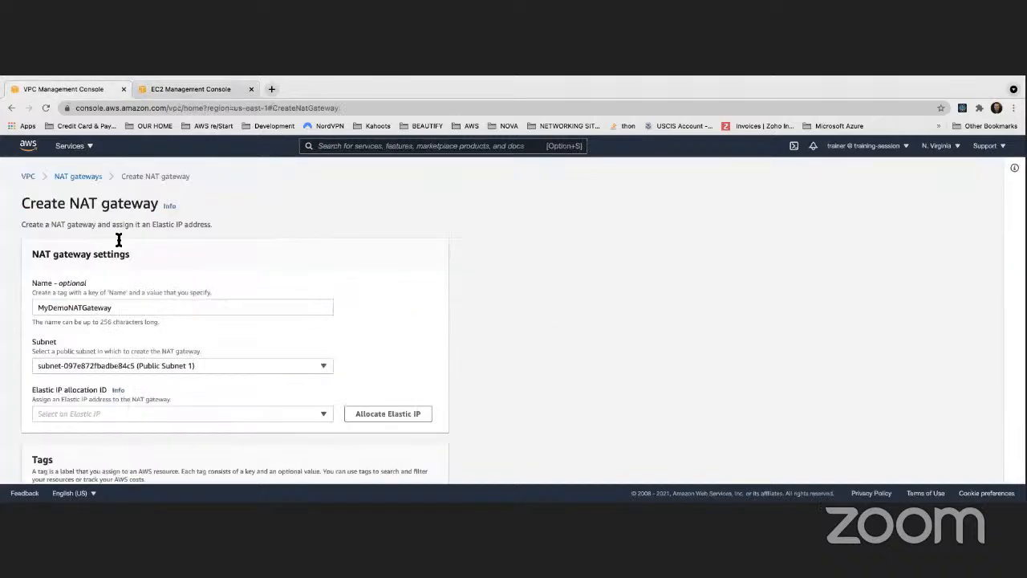
left_click_drag(116, 307, 12, 285)
key("super+c")
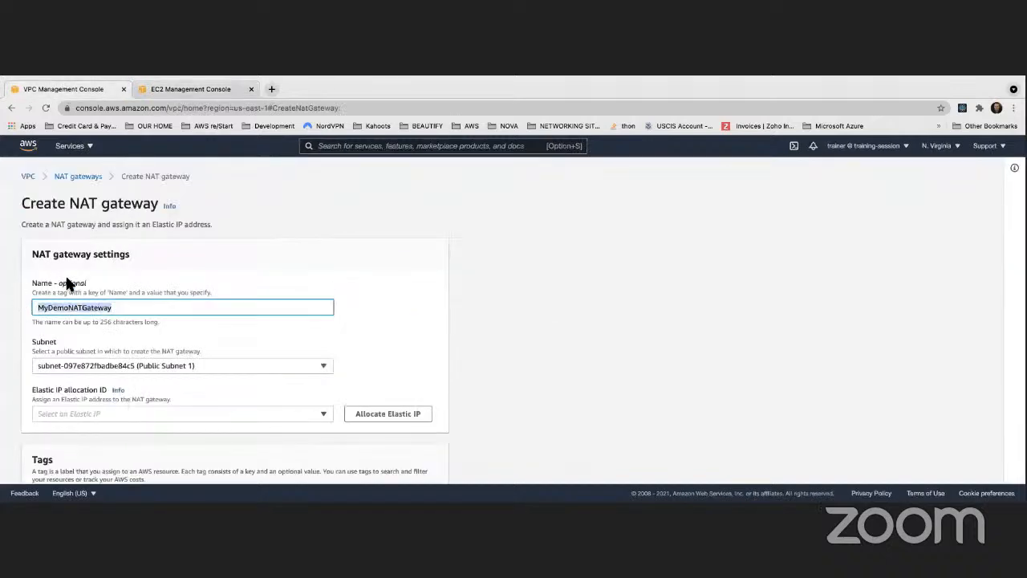
left_click(222, 415)
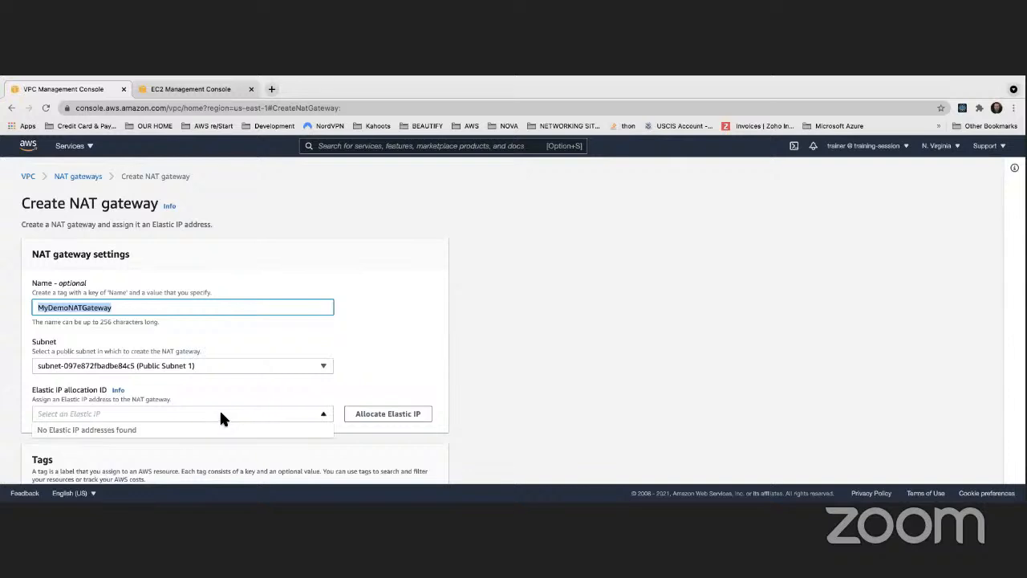
left_click(44, 109)
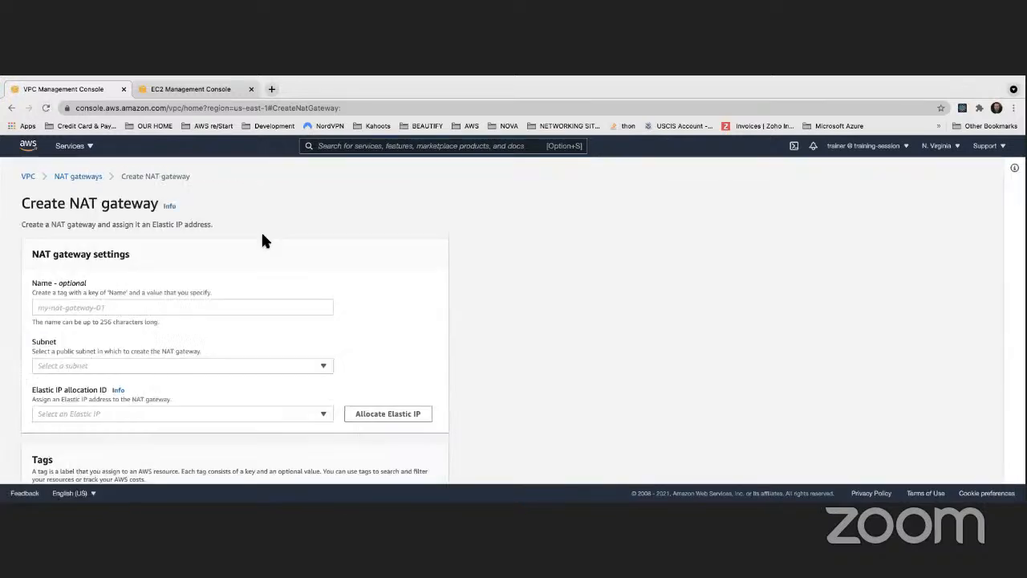
scroll(212, 246, "down", 3)
left_click(189, 299)
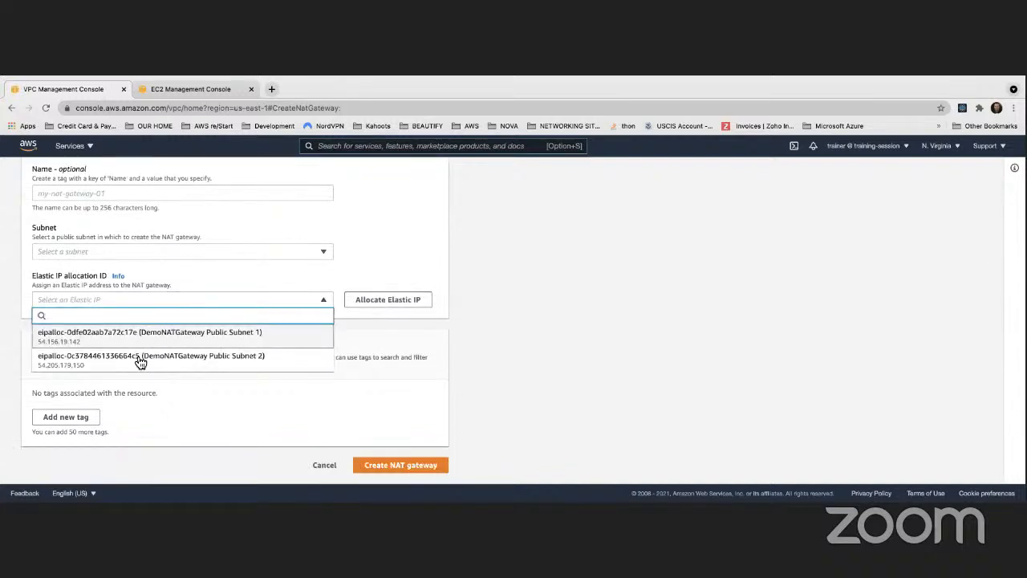
left_click(562, 323)
- Name the NAT gateway MyDemoNATGateway Public Subnet 1
scroll(135, 293, "up", 2)
left_click(134, 293)
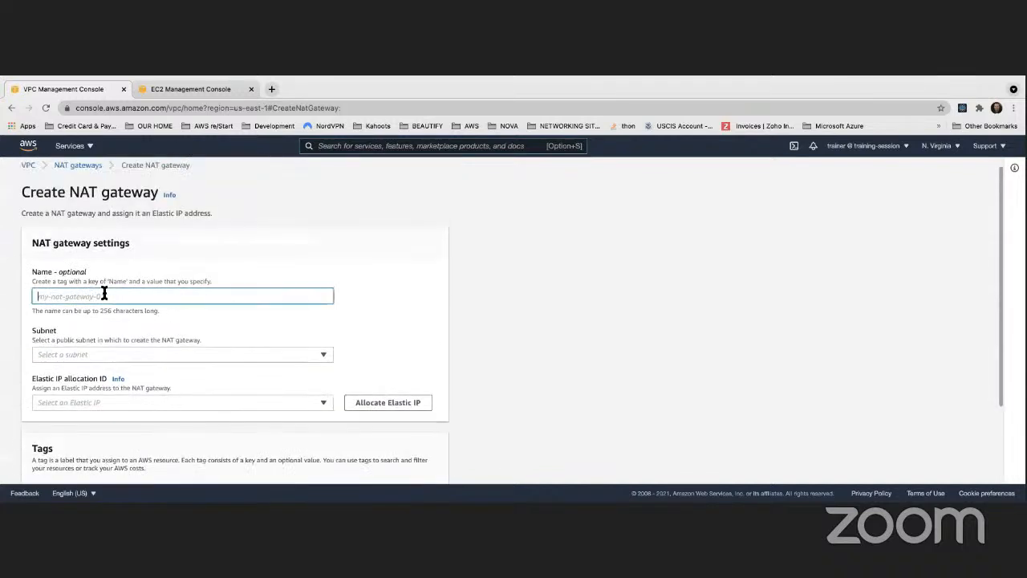
type("MyDemoNATGateway")
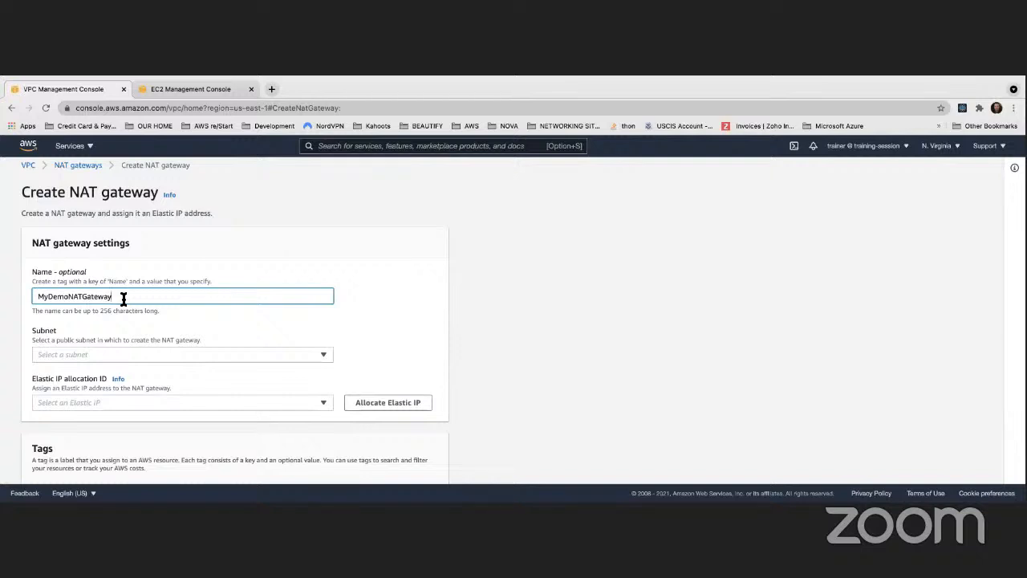
type(" Public Subnet 1")
left_click(455, 252)
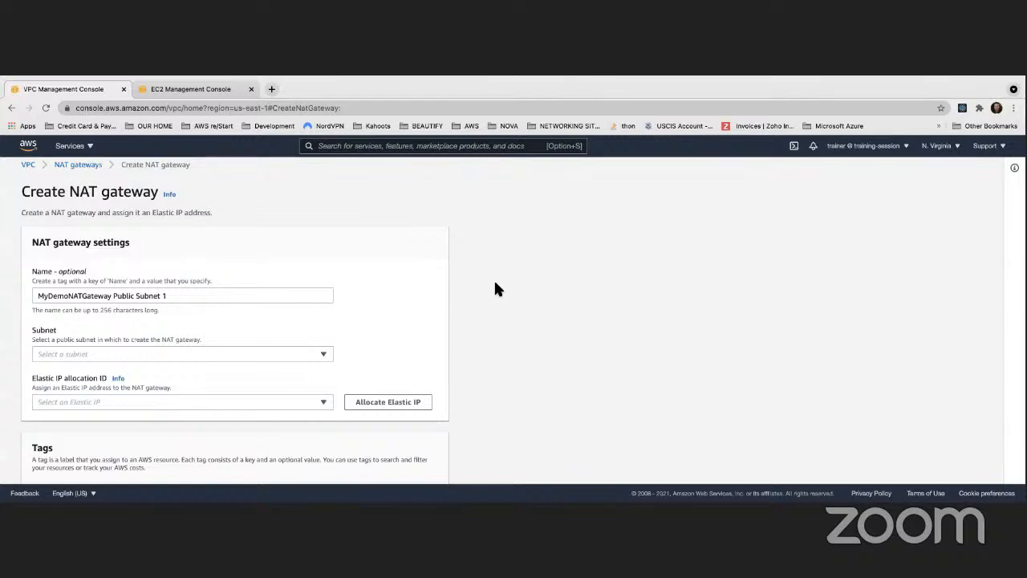
- Place the NAT gateway in Public Subnet 1, assign the DemoNATGateway Public Subnet 1 Elastic IP, and create it
left_click(325, 354)
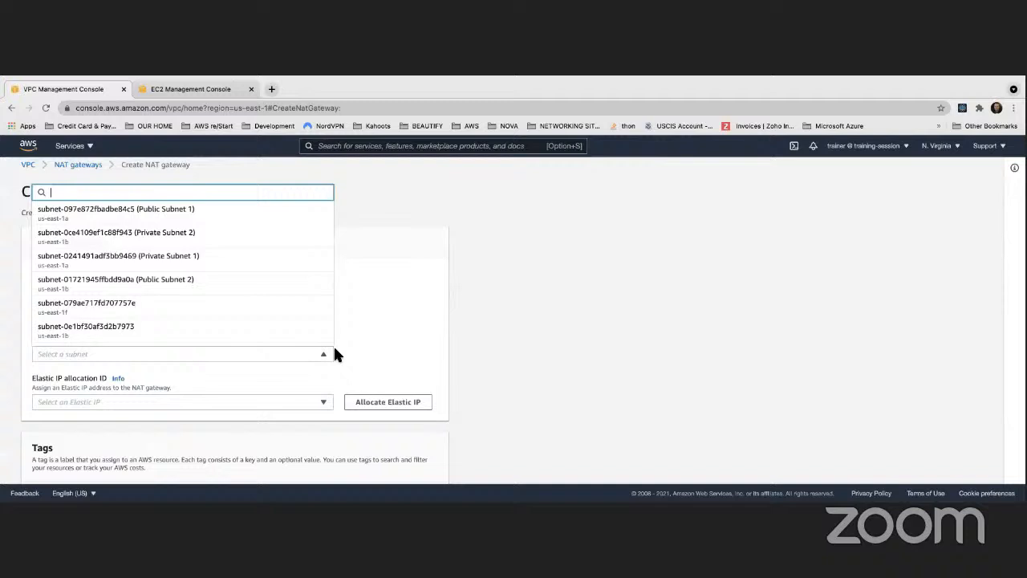
left_click(187, 217)
left_click_drag(113, 296, 167, 295)
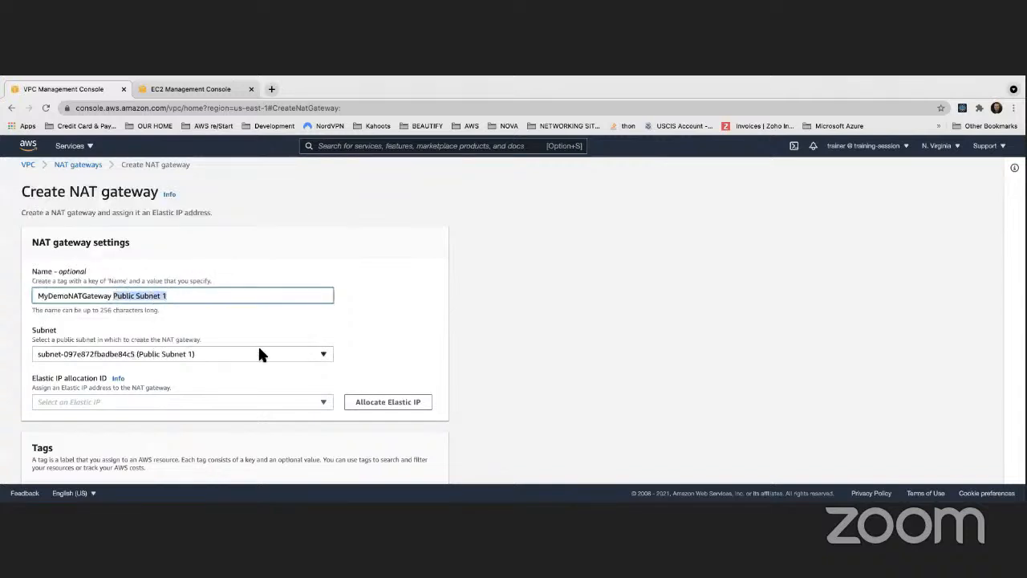
scroll(258, 344, "down", 1)
left_click(320, 350)
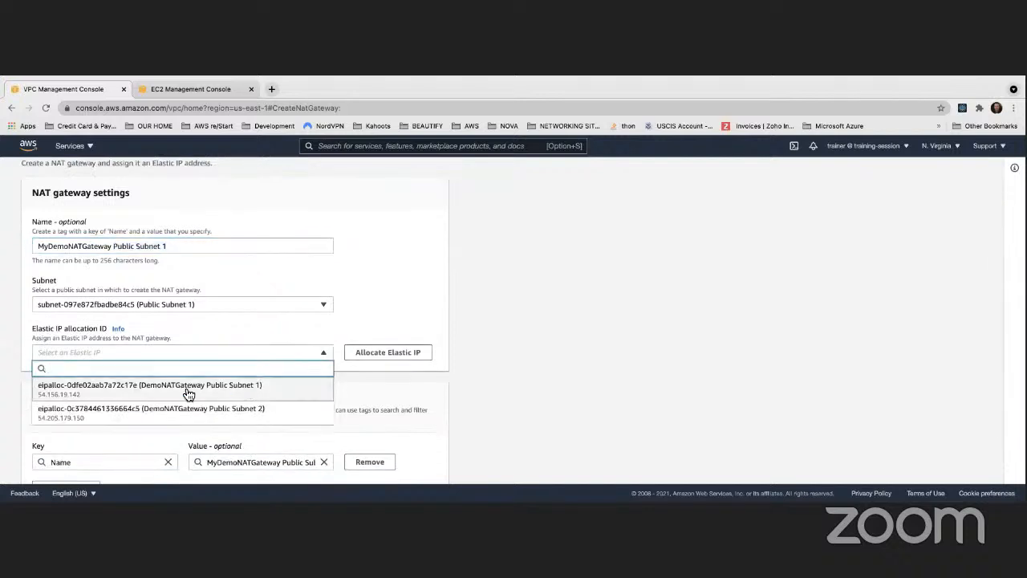
left_click(248, 390)
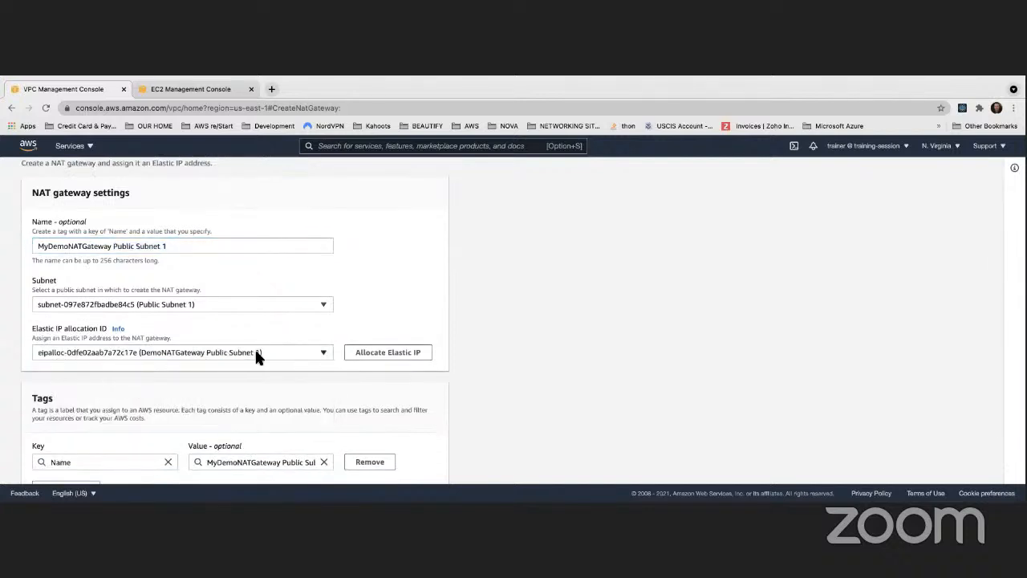
scroll(257, 356, "down", 2)
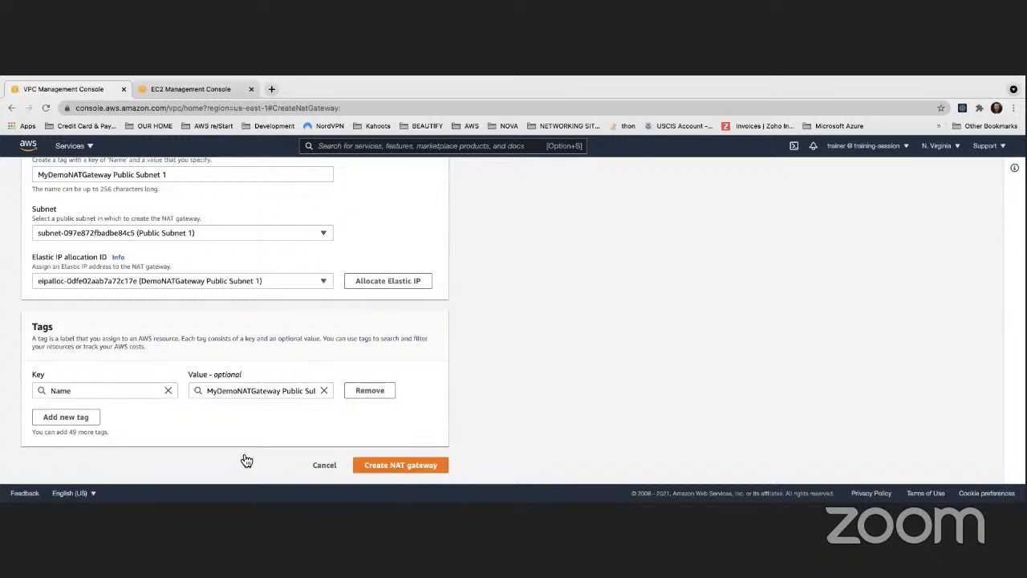
left_click(395, 465)
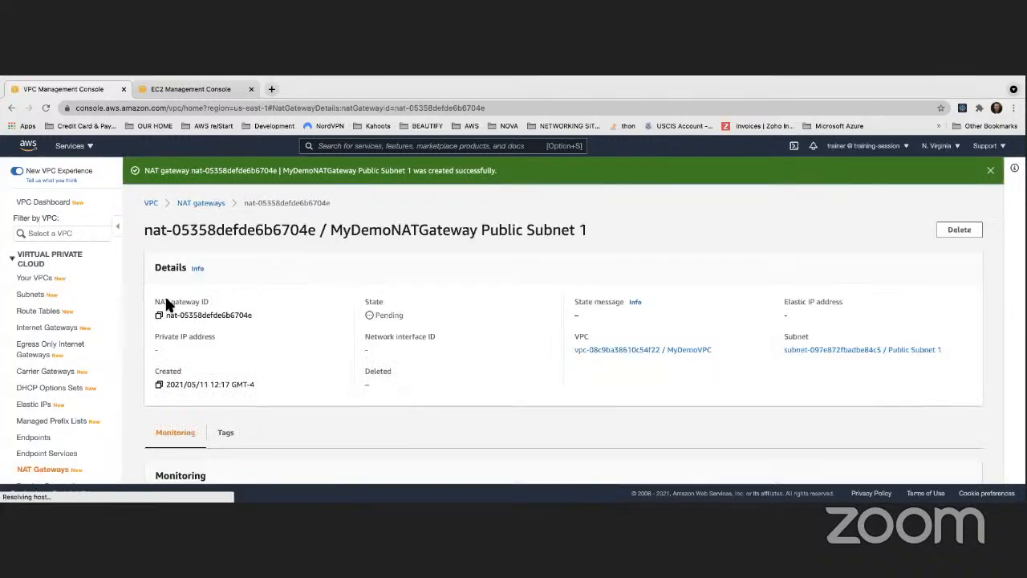
- Return to the NAT gateways list to check the state of the new gateway
scroll(40, 373, "down", 3)
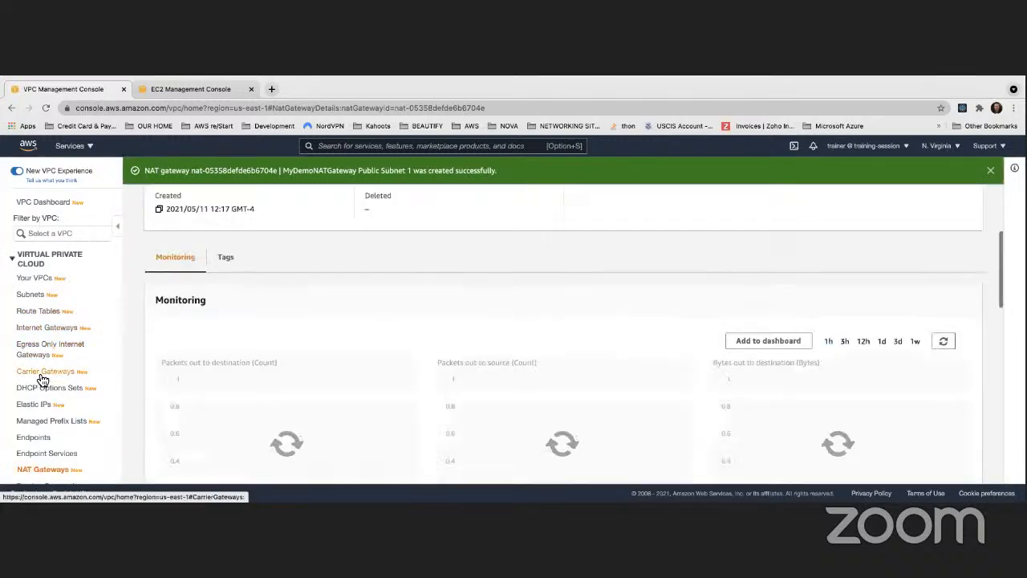
scroll(40, 329, "down", 1)
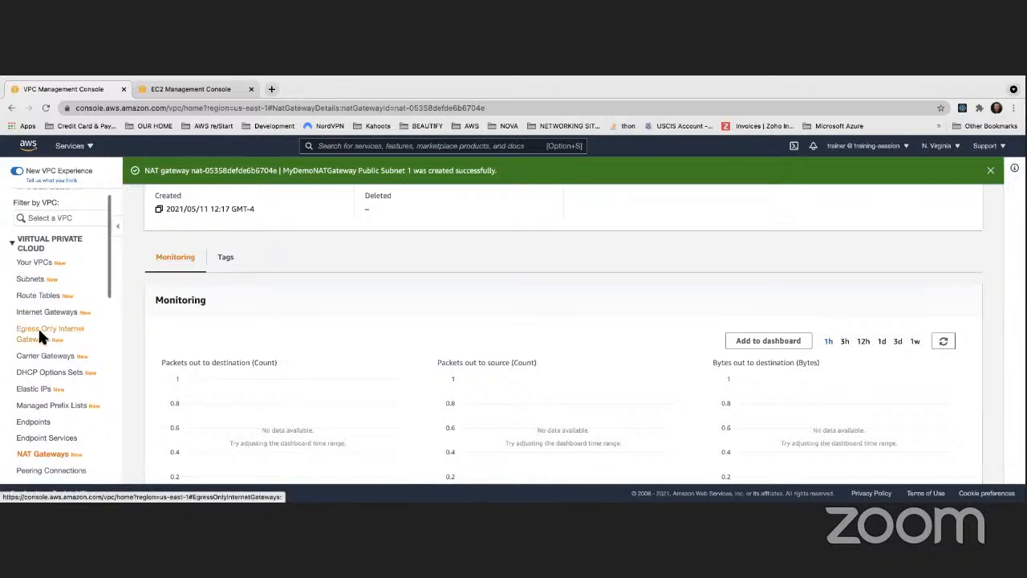
scroll(40, 345, "down", 2)
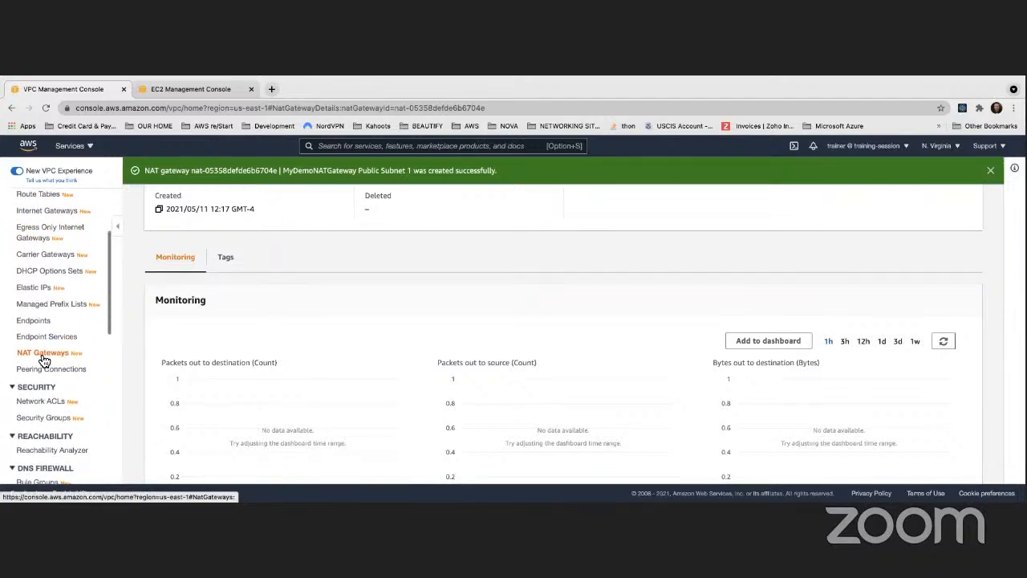
left_click(44, 360)
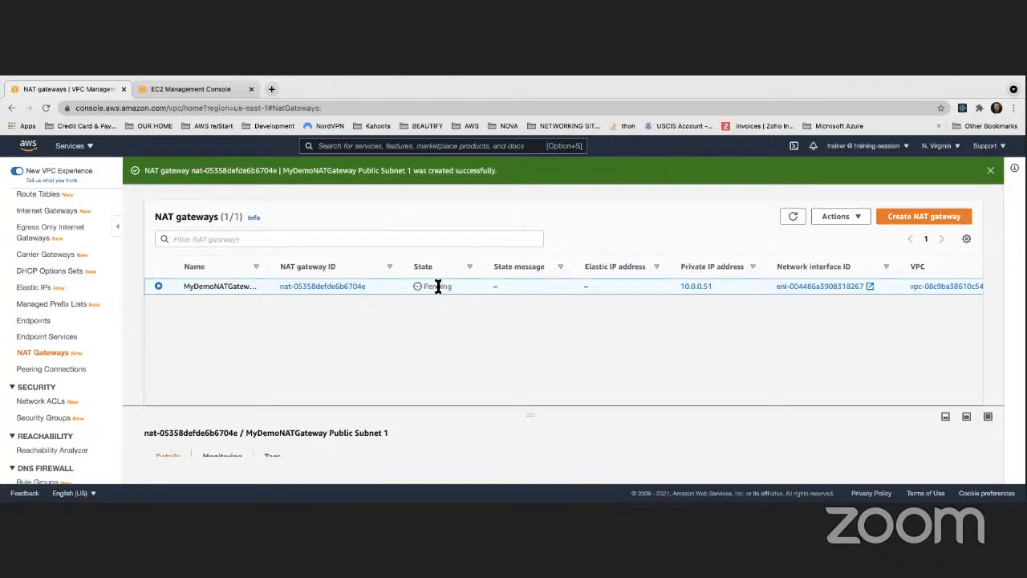
left_click(919, 217)
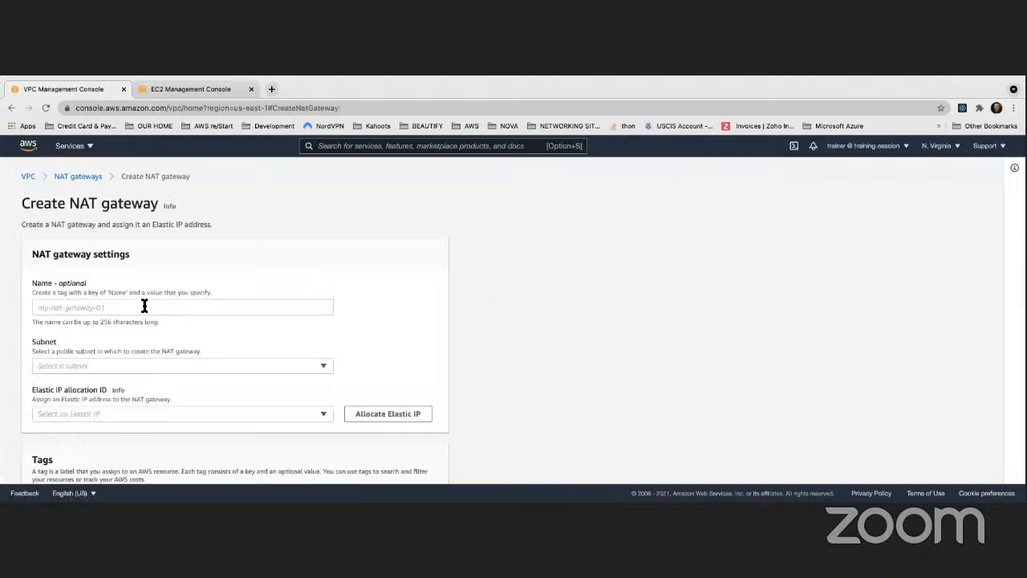
left_click(126, 306)
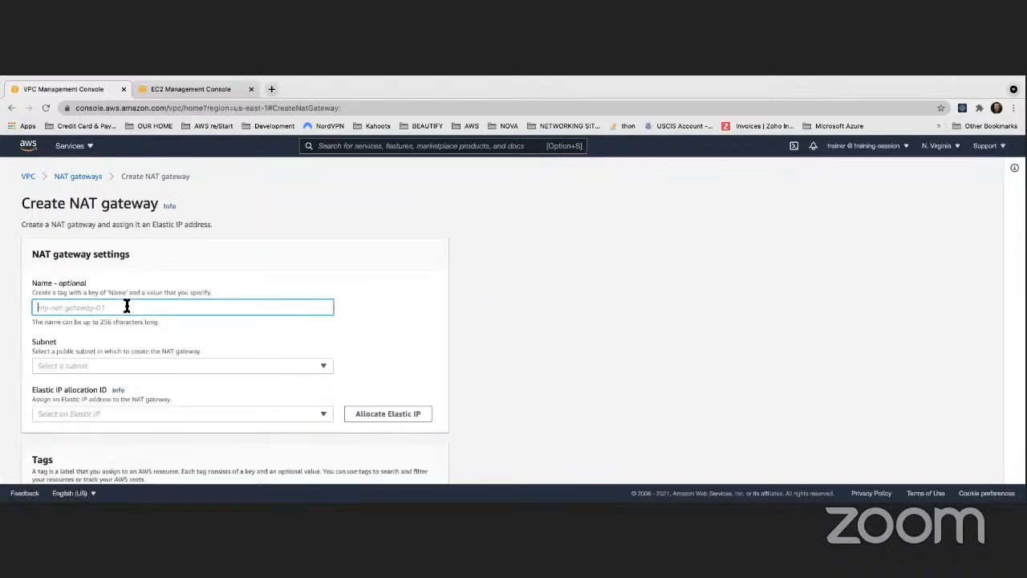
key("super+v")
type("Public Subnet")
left_click(416, 274)
scroll(253, 348, "down", 2)
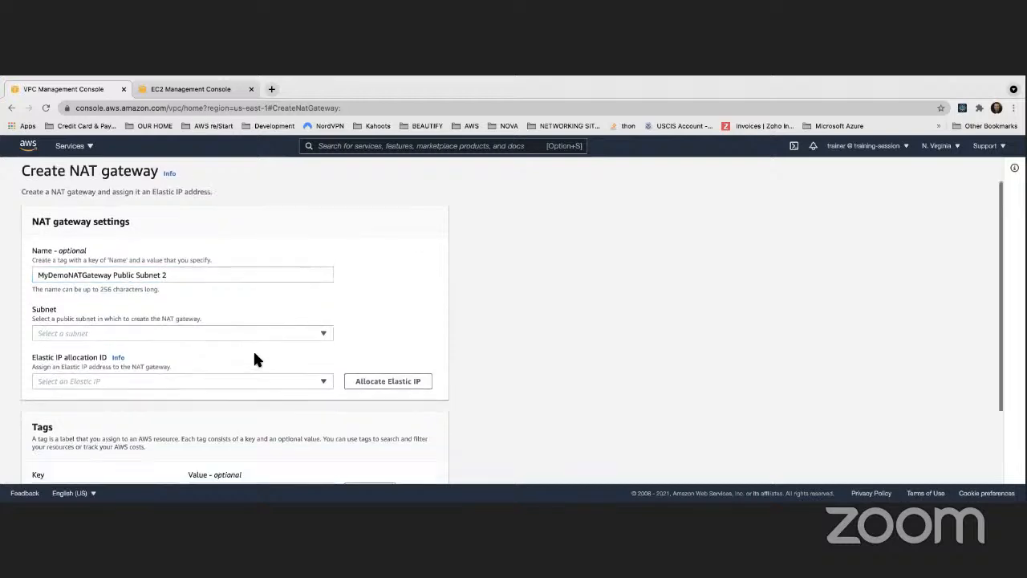
left_click(223, 316)
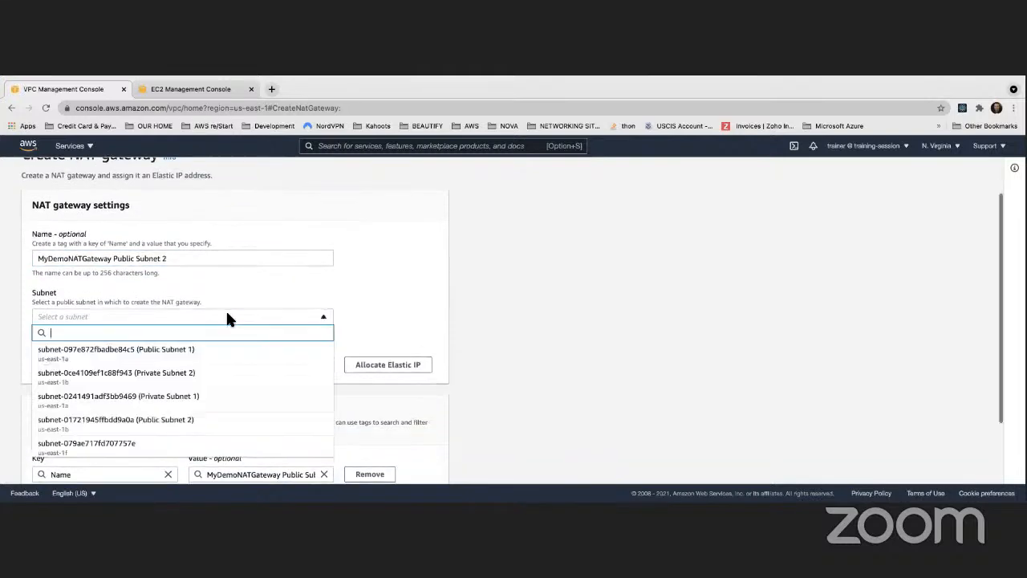
left_click(472, 334)
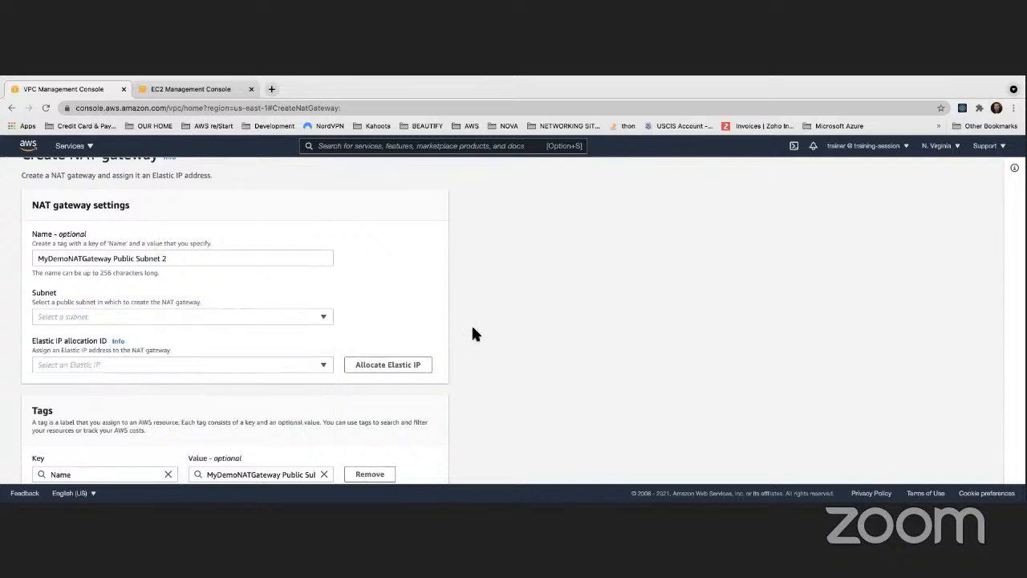
left_click(175, 316)
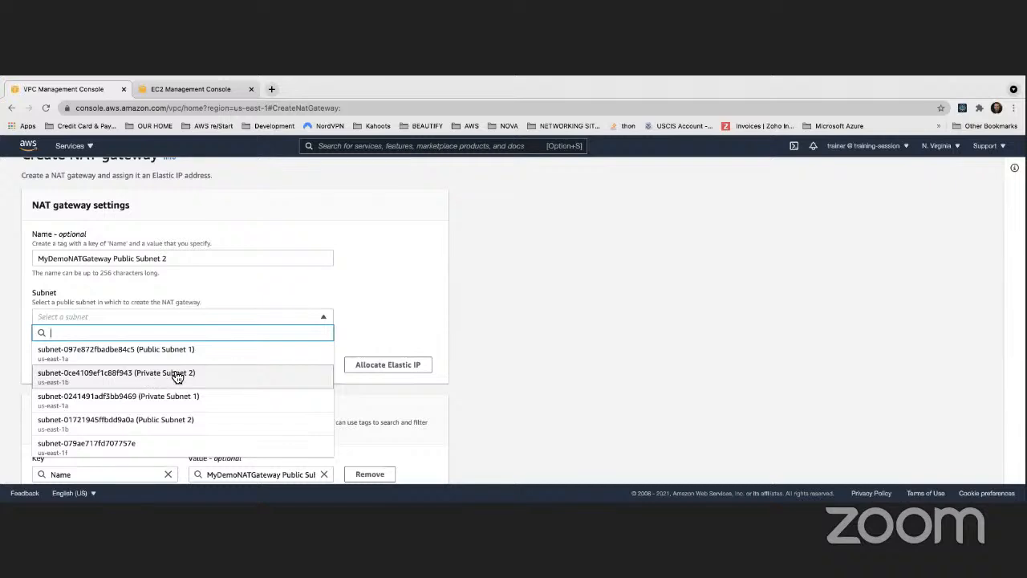
left_click(389, 313)
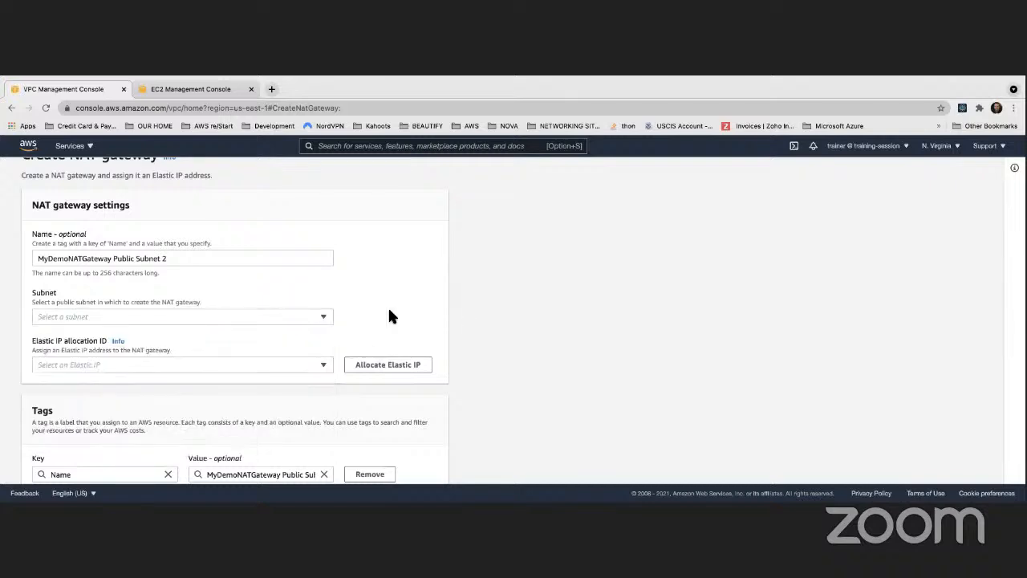
left_click(252, 320)
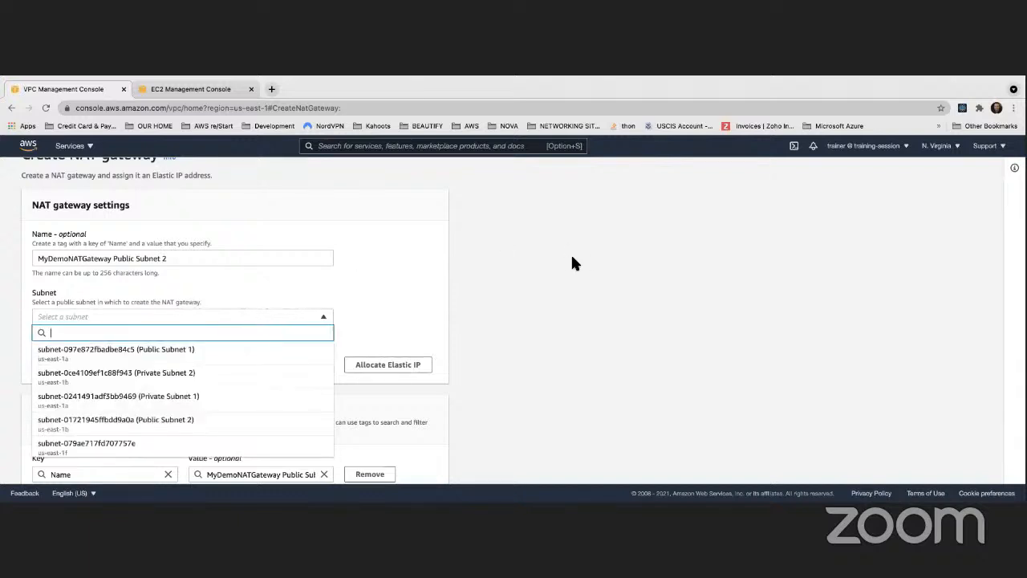
left_click(517, 267)
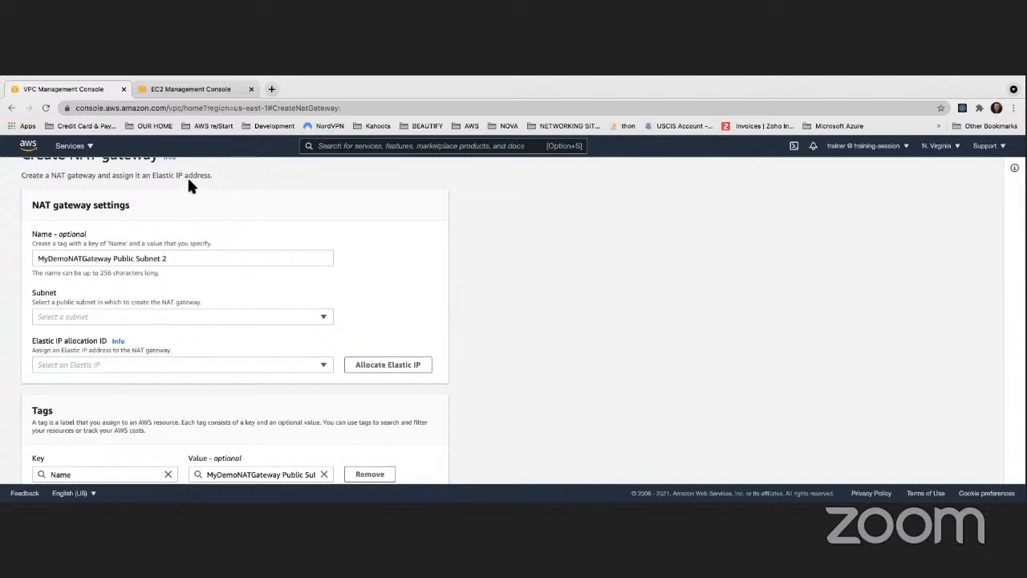
- Switch to the EC2 console and release the Elastic IP address named DemoNATGateway Public Subnet 2
left_click(171, 89)
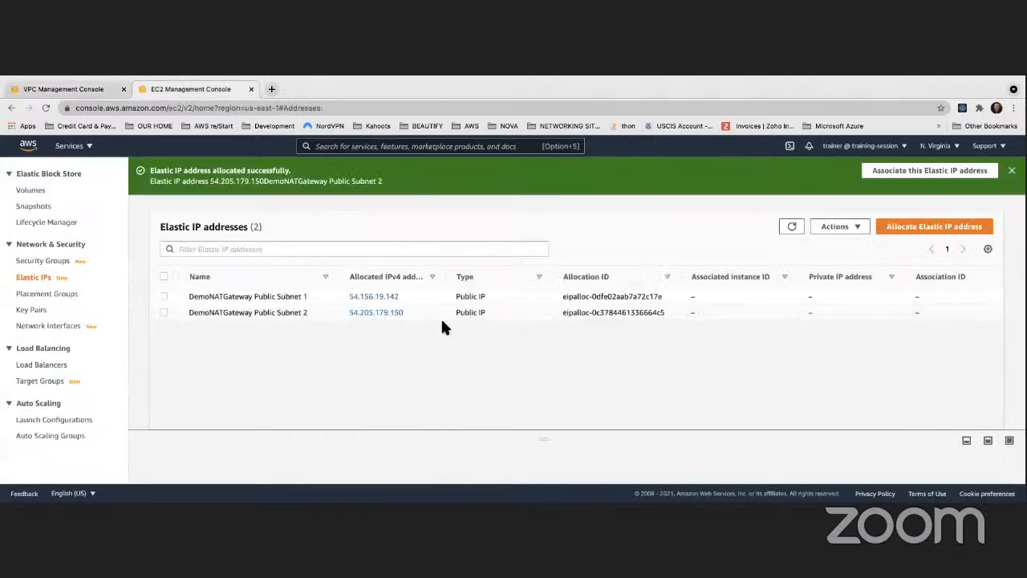
left_click(163, 312)
left_click(850, 227)
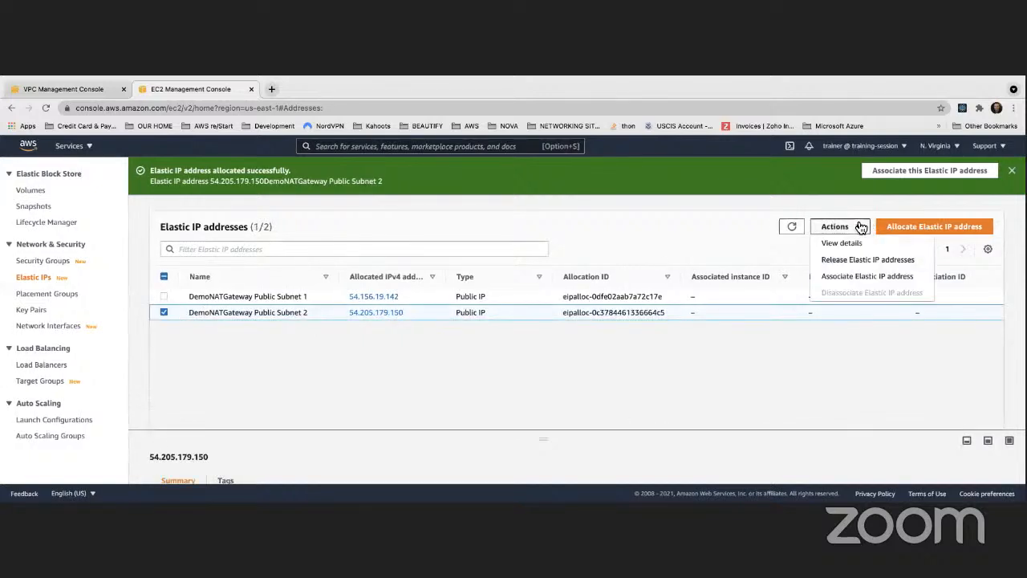
left_click(839, 261)
left_click(695, 373)
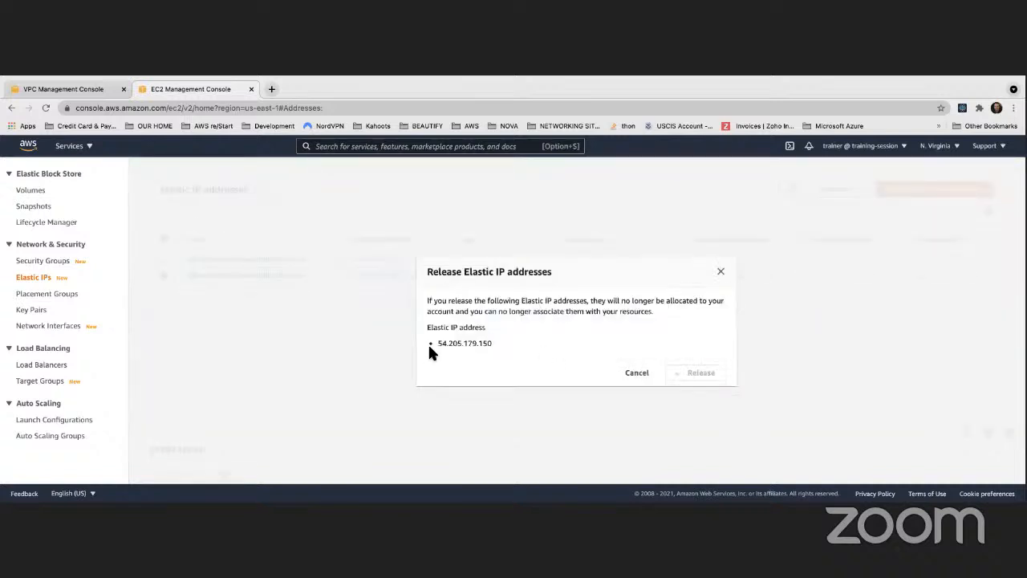
- Rename the remaining Elastic IP address as DemoNATGateway Public Subnet2
left_click(313, 295)
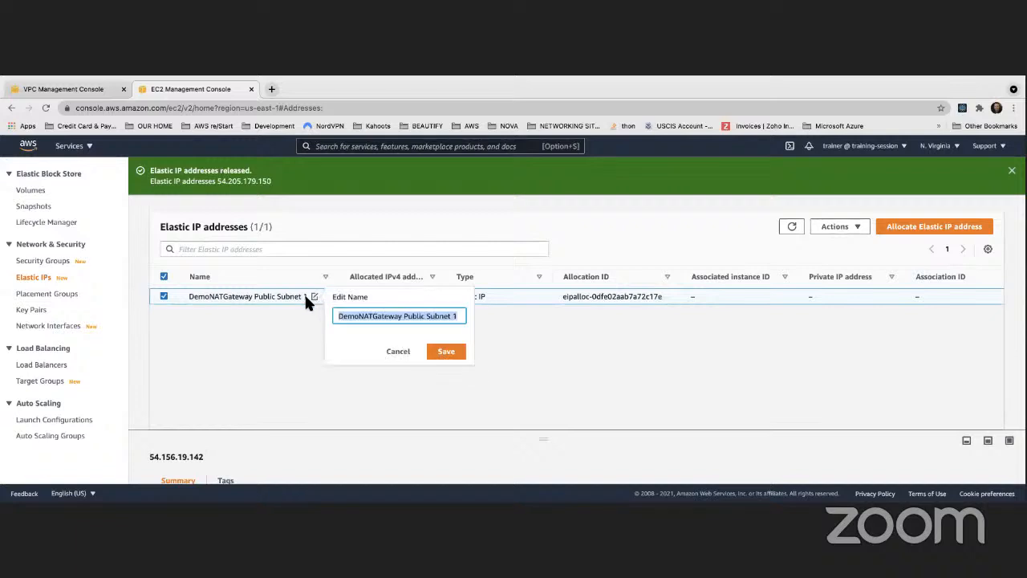
left_click(452, 317)
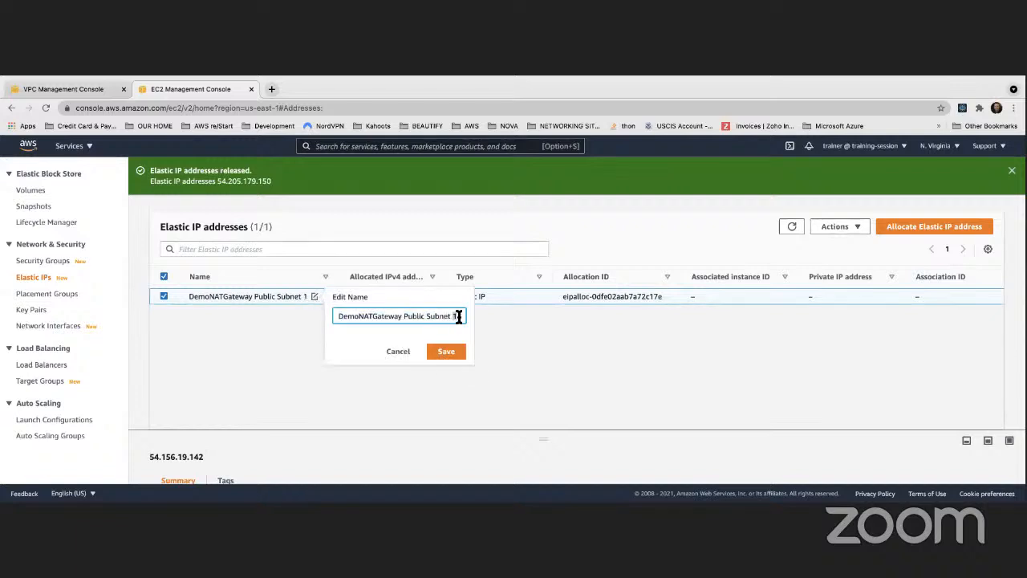
key("BackSpace")
key("BackSpace")
type("2")
left_click(446, 350)
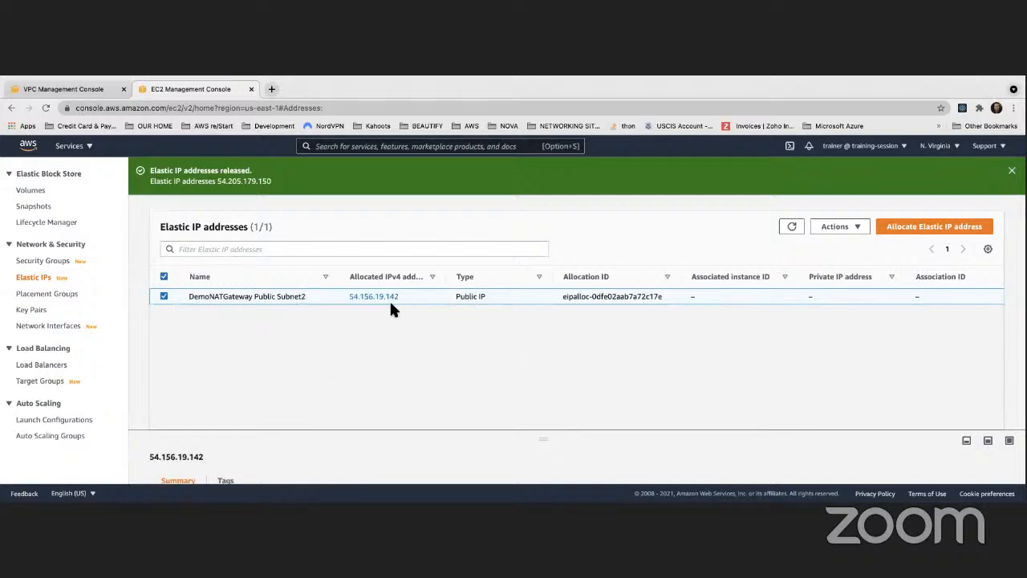
- Change the remaining Elastic IP address's name to DemoNATGateway Public Subnets
left_click(312, 296)
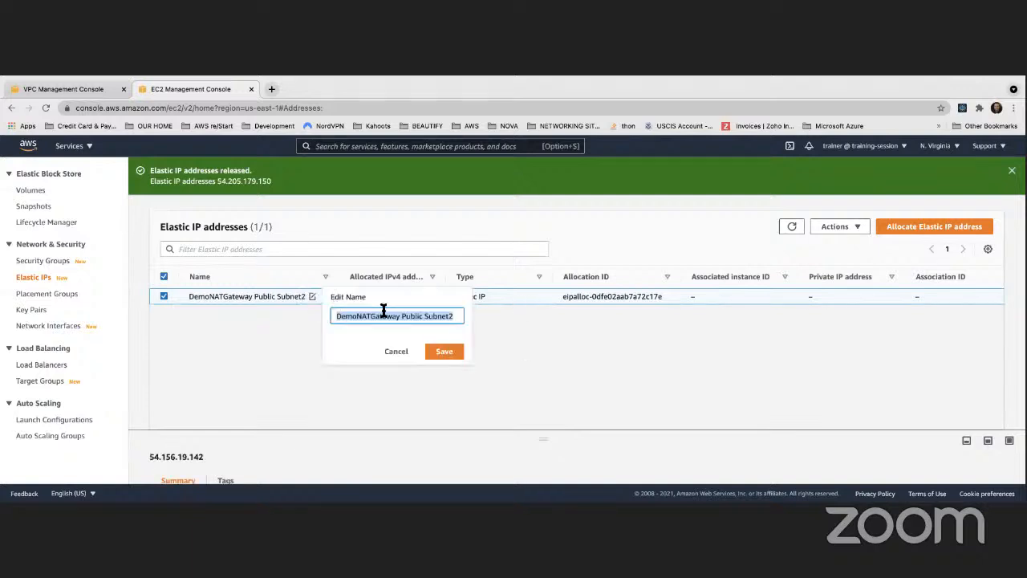
left_click(452, 319)
key("BackSpace")
type("s")
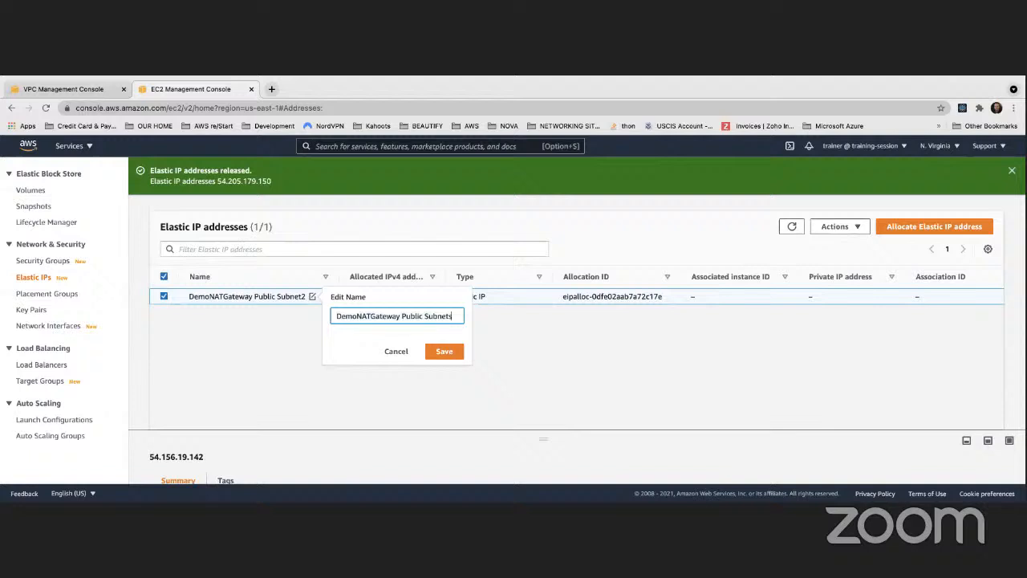
left_click(444, 353)
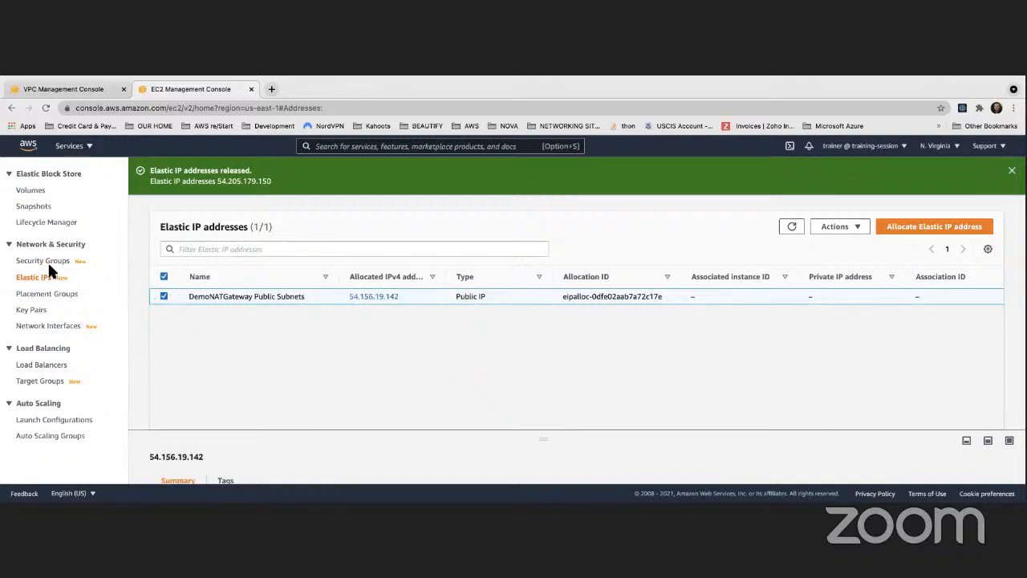
- Switch back to the VPC console, abandon the second NAT gateway form, and refresh the NAT gateways list
left_click(61, 88)
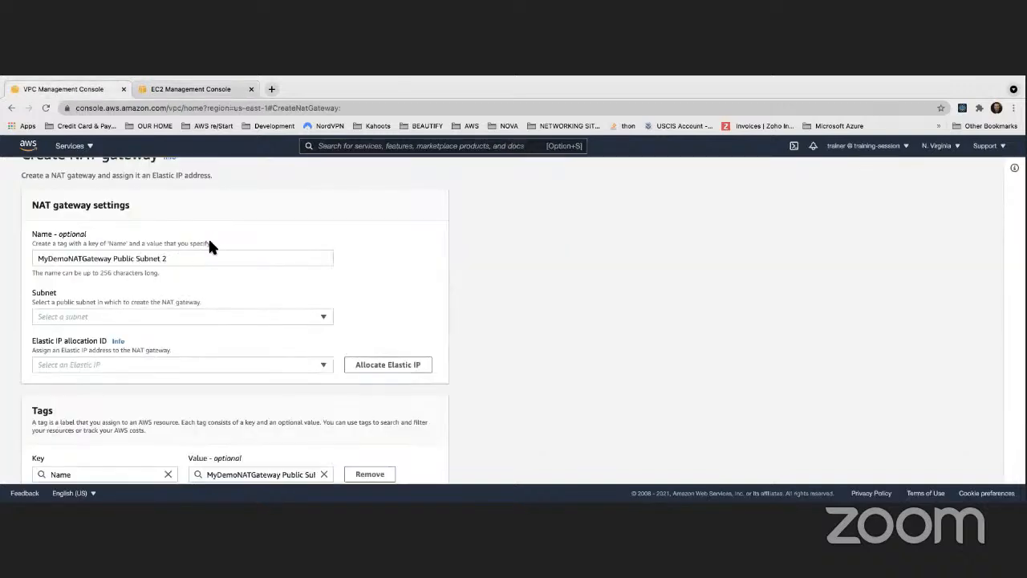
scroll(202, 236, "up", 2)
left_click(80, 176)
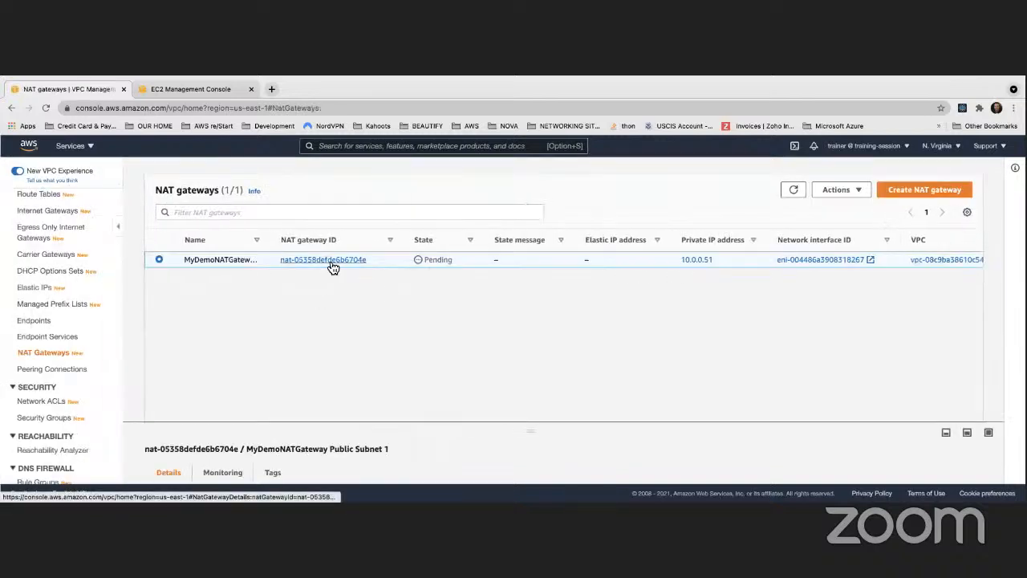
left_click(793, 191)
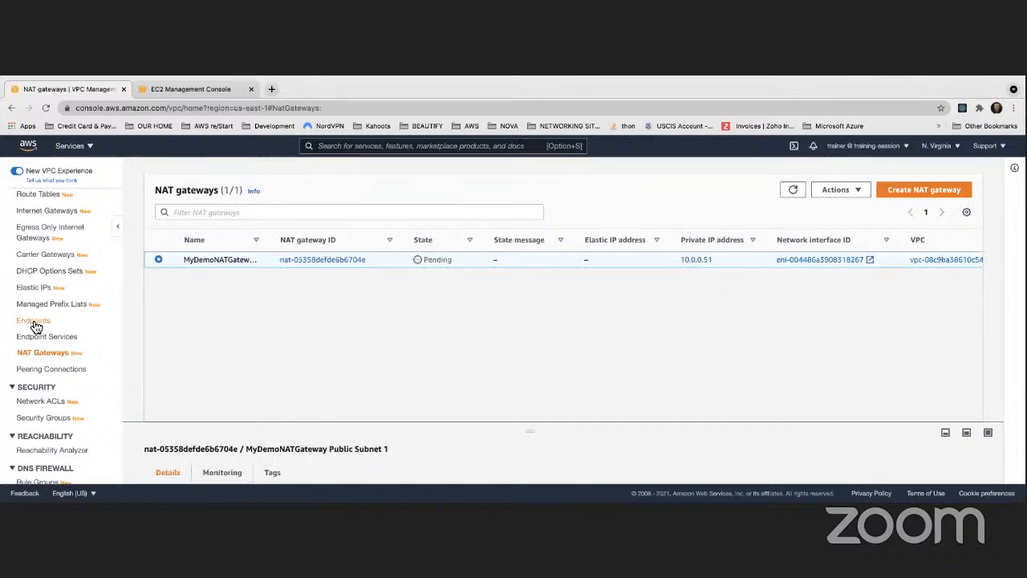
- Widen the Name column of the NAT gateways list to show the full gateway name
scroll(36, 321, "up", 3)
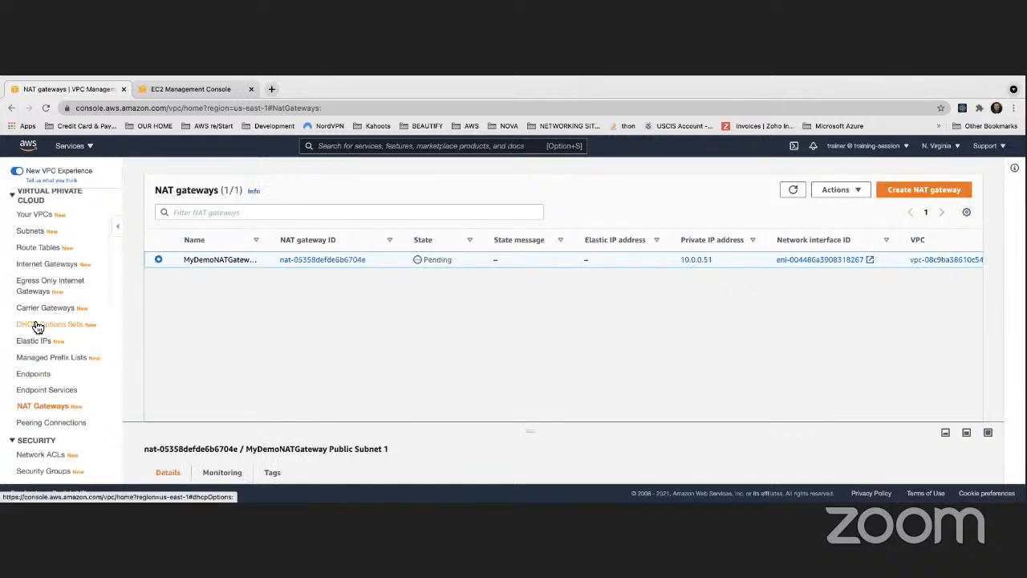
scroll(36, 327, "down", 2)
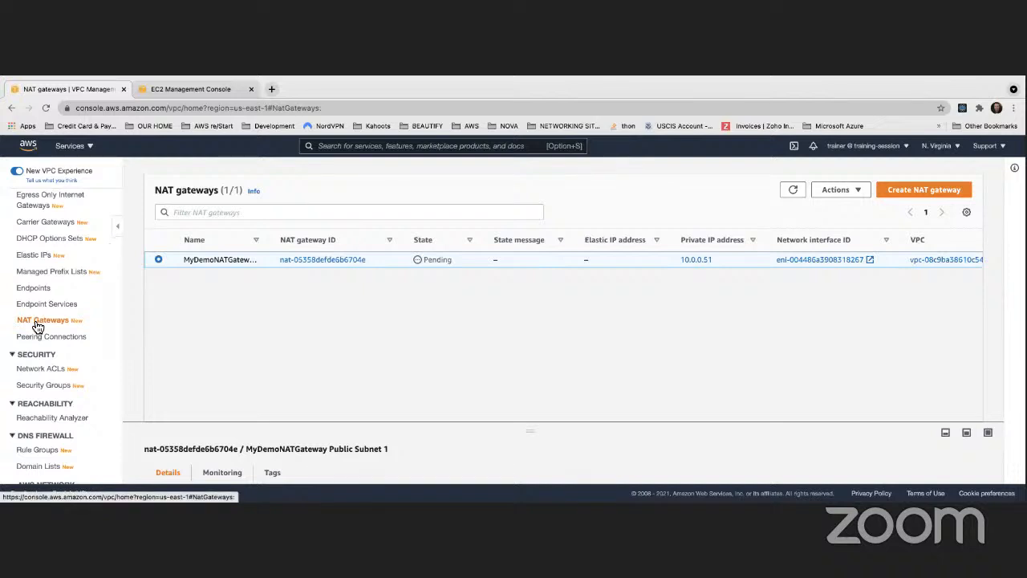
scroll(36, 325, "down", 1)
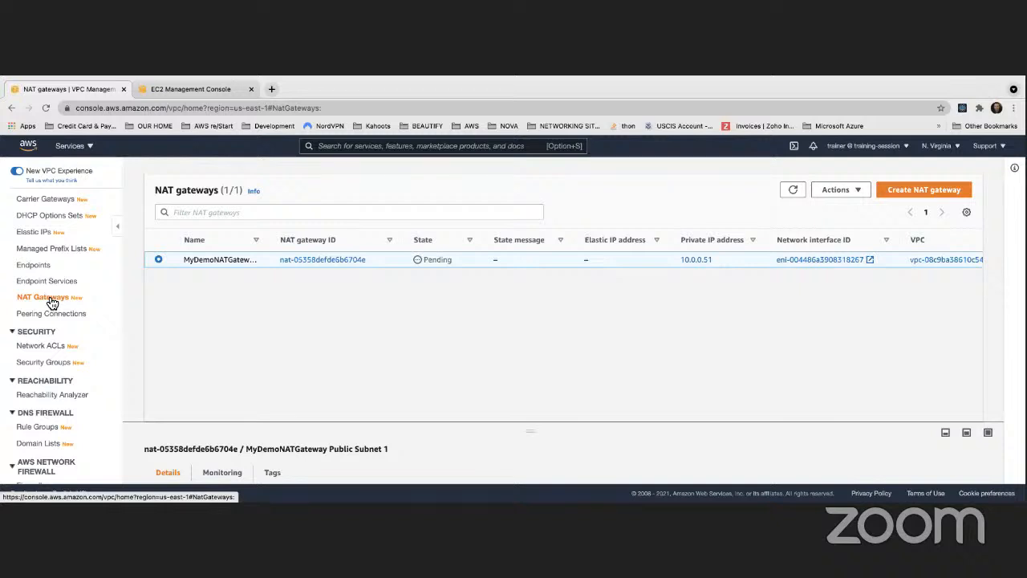
left_click_drag(277, 236, 335, 239)
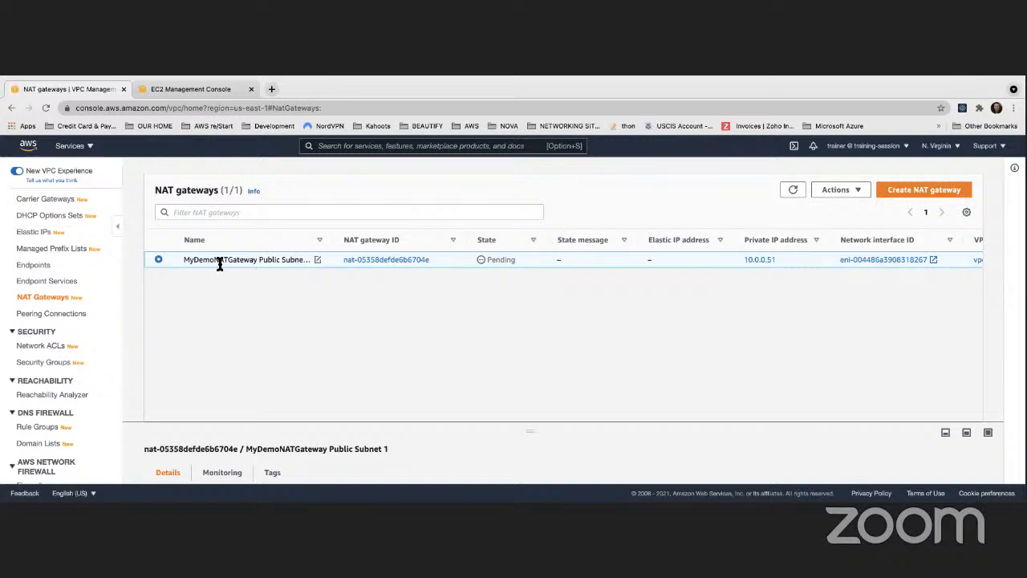
- Rename the NAT gateway as MyDemoNATGateway Public Subnets and refresh the NAT gateways list
left_click_drag(330, 237, 361, 238)
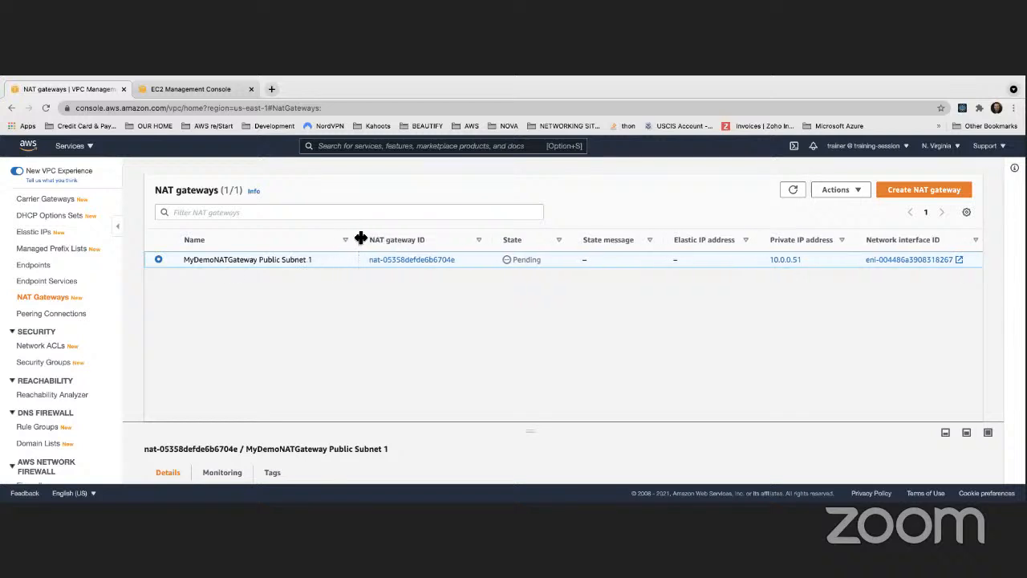
left_click(317, 258)
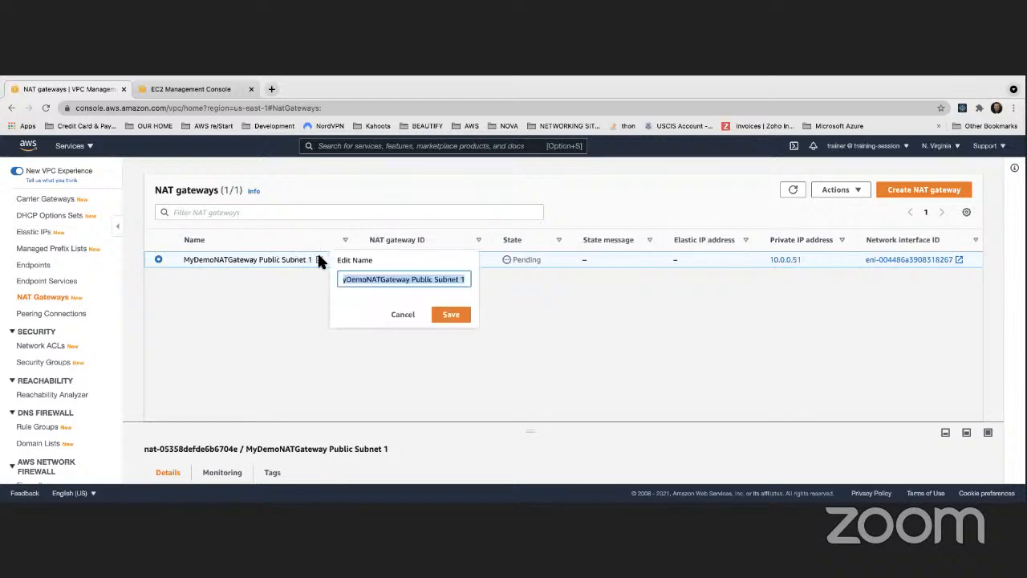
left_click(451, 280)
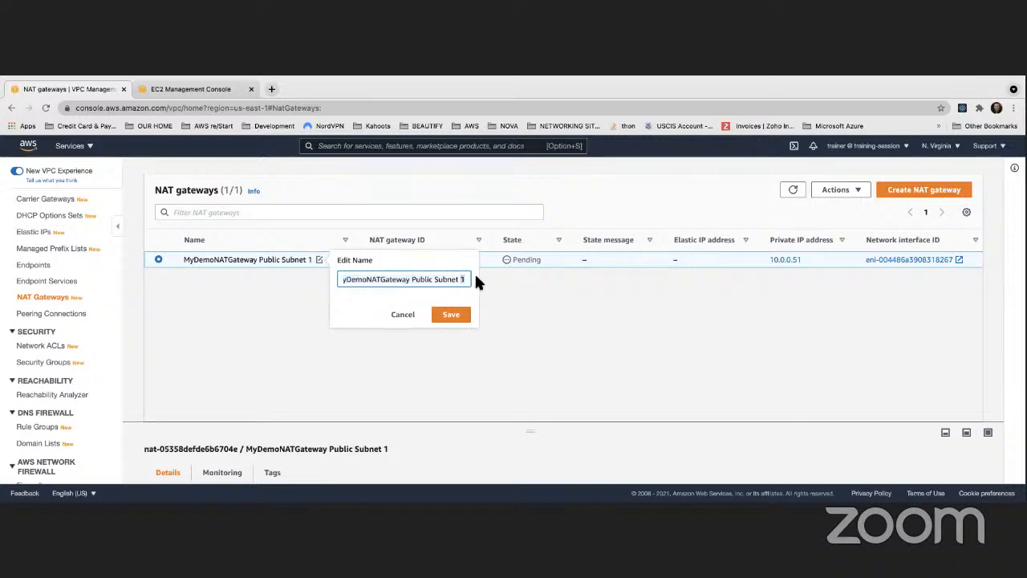
type("s")
left_click(455, 315)
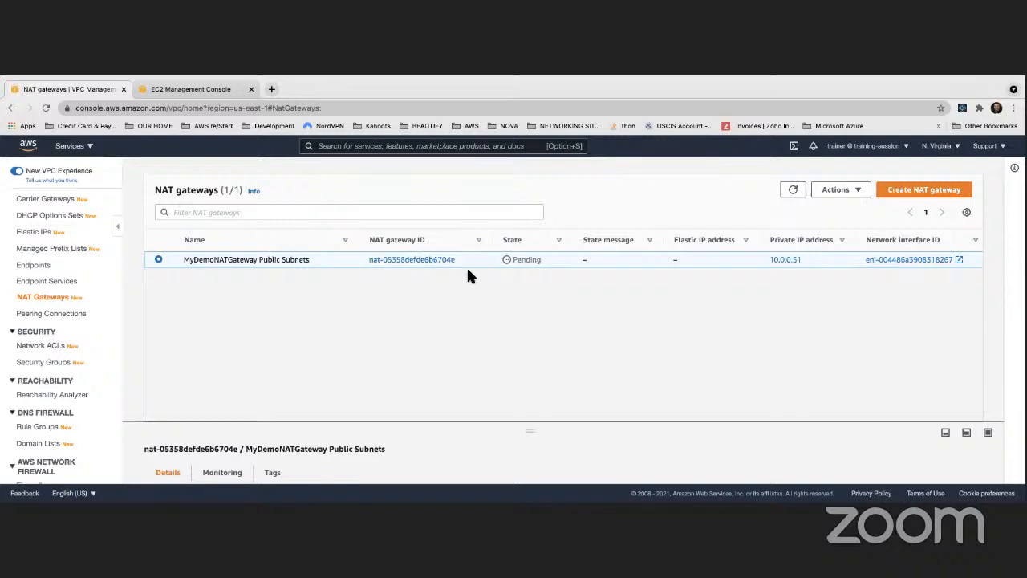
left_click(793, 192)
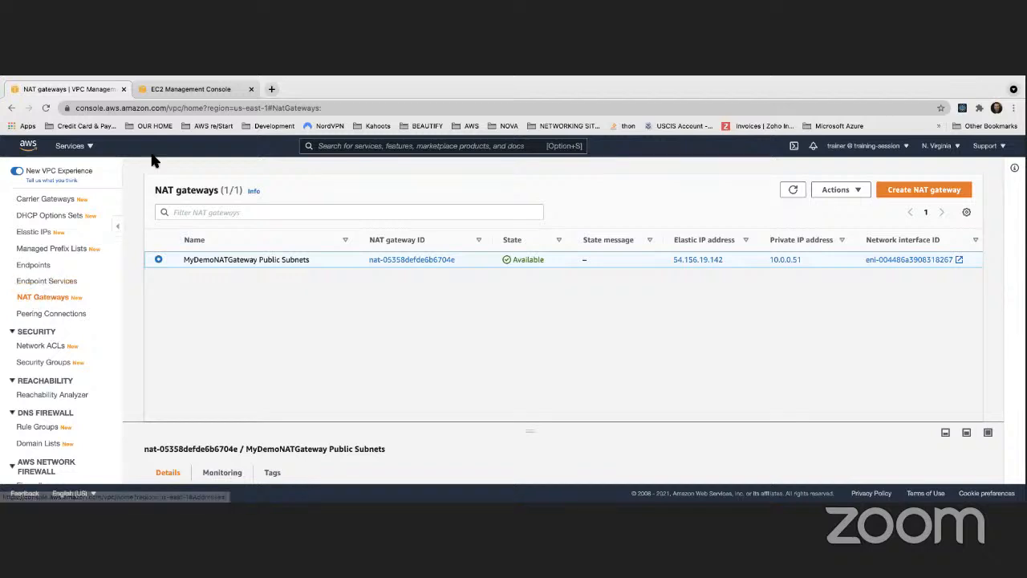
left_click(193, 87)
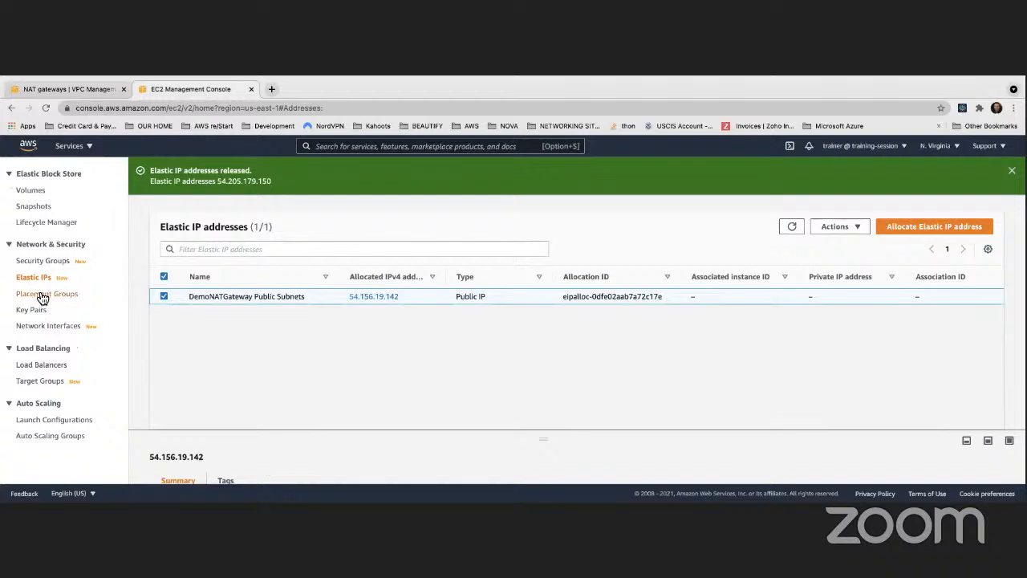
scroll(34, 307, "up", 2)
scroll(48, 239, "up", 5)
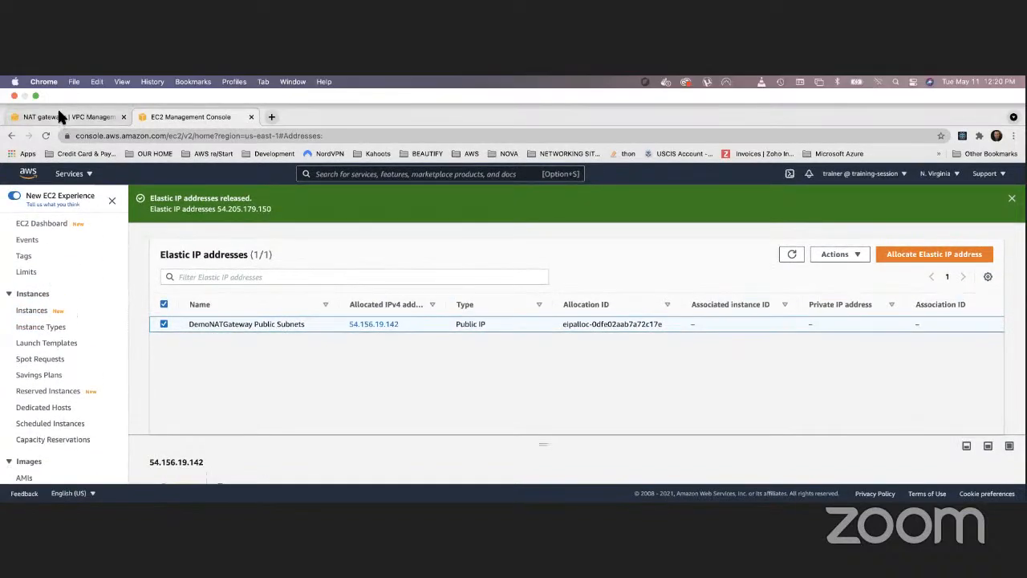
left_click(61, 115)
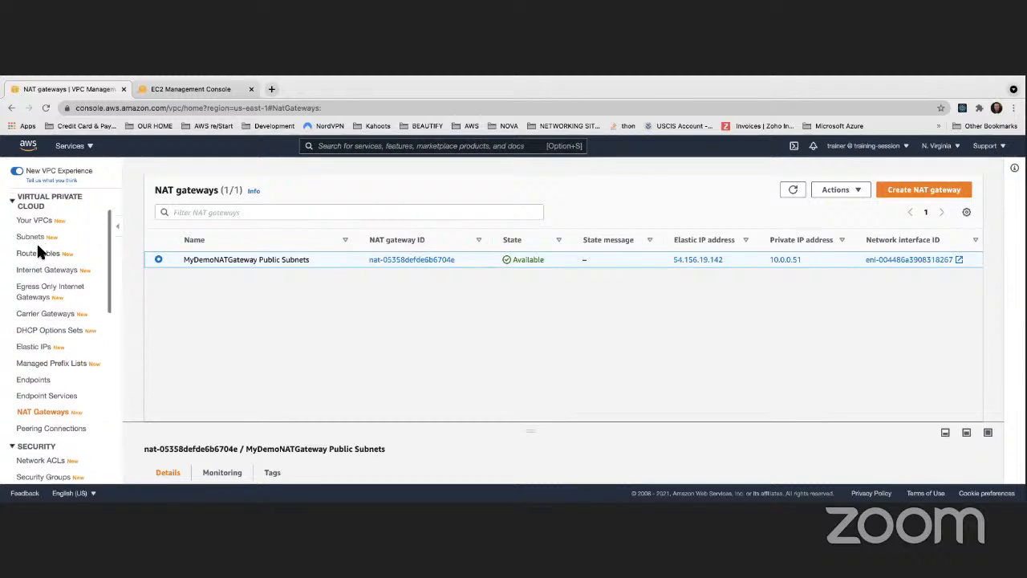
- Open the VPC's route tables list and display the routes of the Private Subnet 2 Route Table
left_click(36, 250)
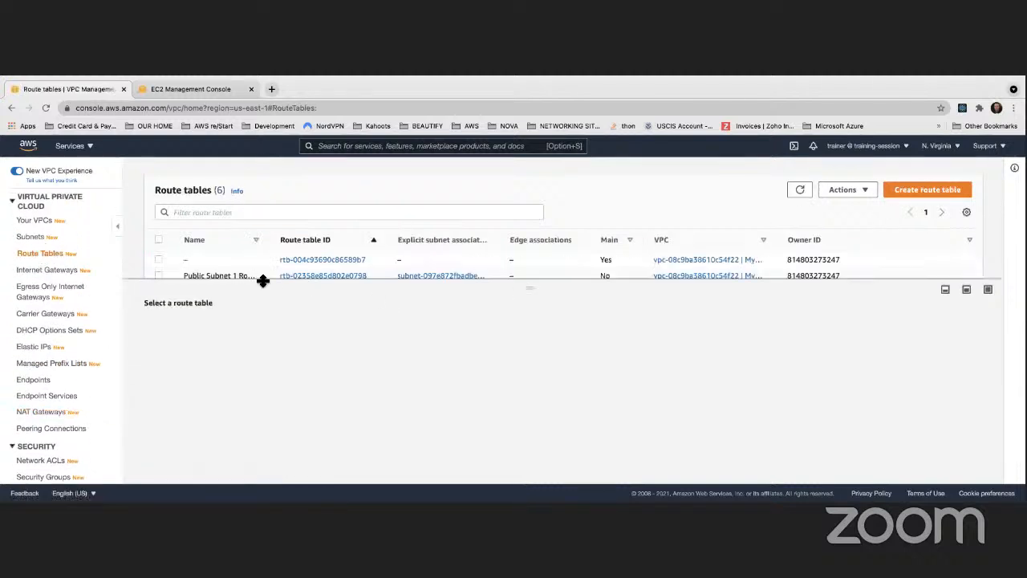
left_click_drag(258, 280, 268, 366)
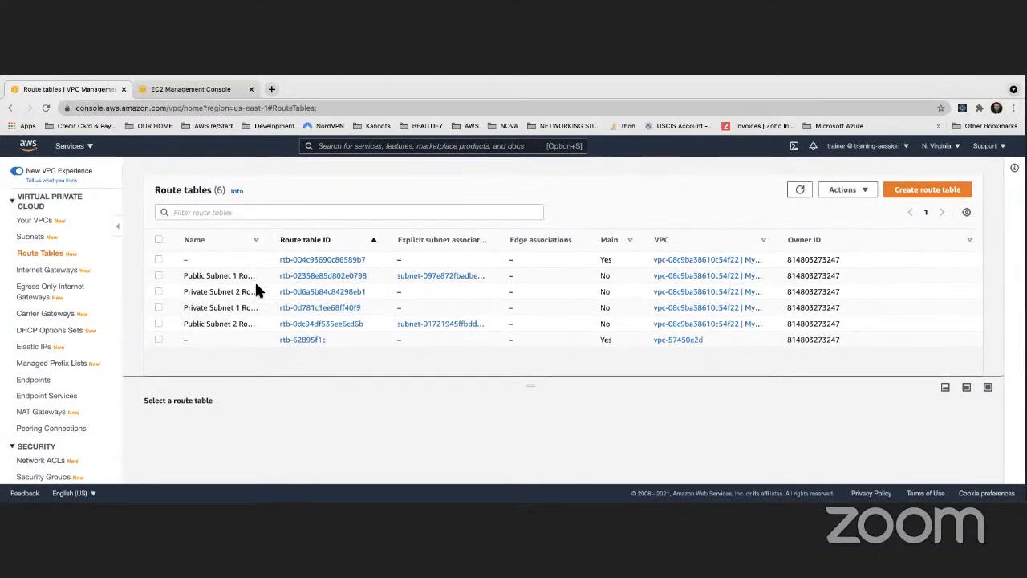
left_click(158, 292)
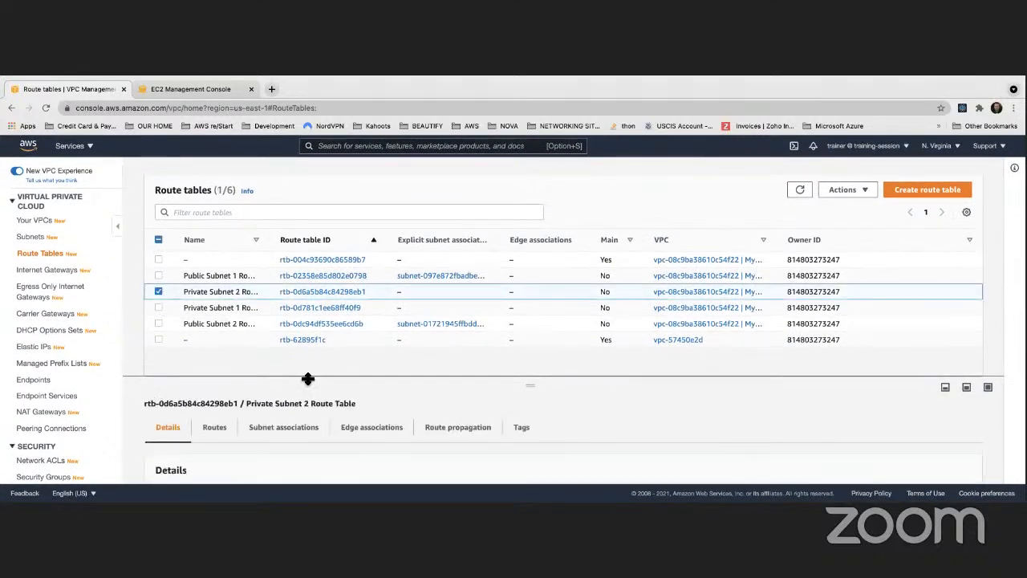
left_click_drag(294, 378, 293, 313)
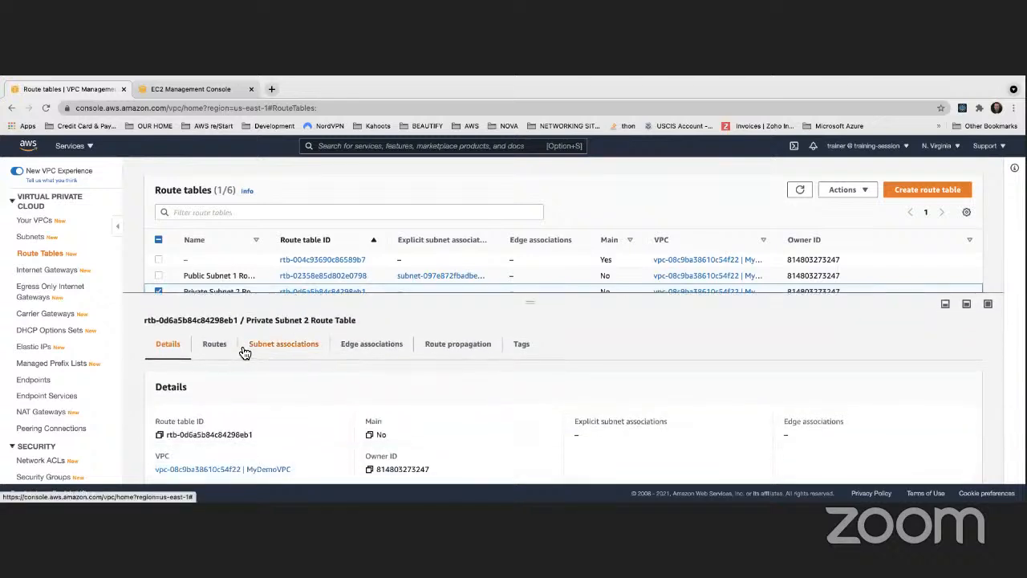
left_click(214, 344)
scroll(314, 365, "down", 1)
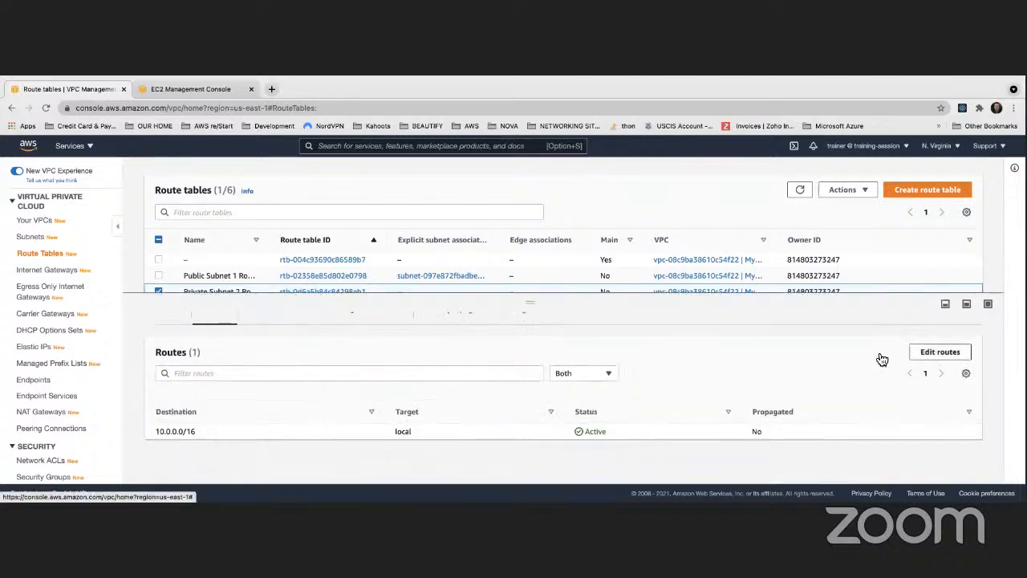
- Add a route for 0.0.0.0/0 targeting NAT gateway nat-05358defde6b6704e to the Private Subnet 2 Route Table and save it
left_click(938, 350)
left_click(74, 303)
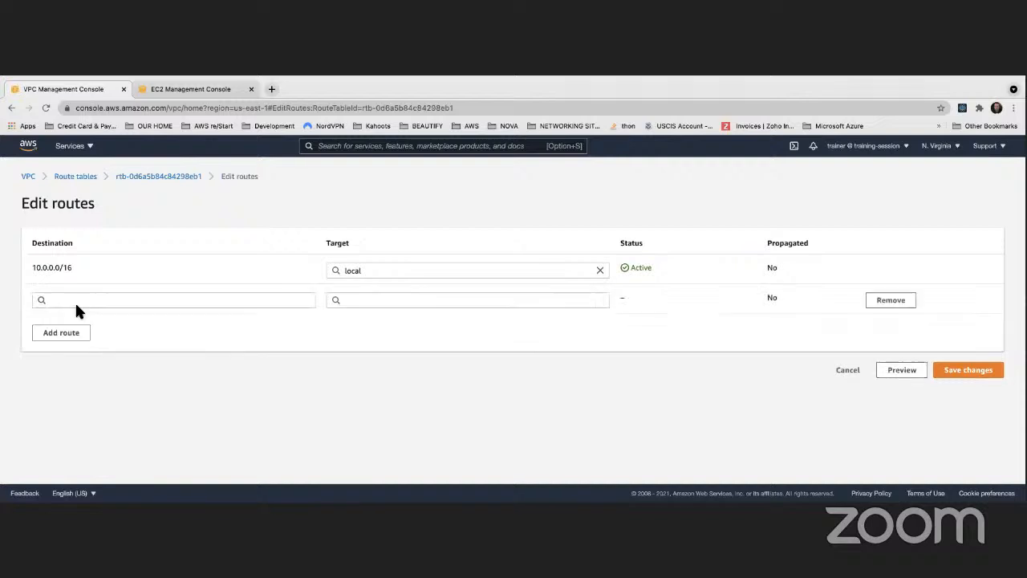
left_click(83, 300)
left_click(83, 317)
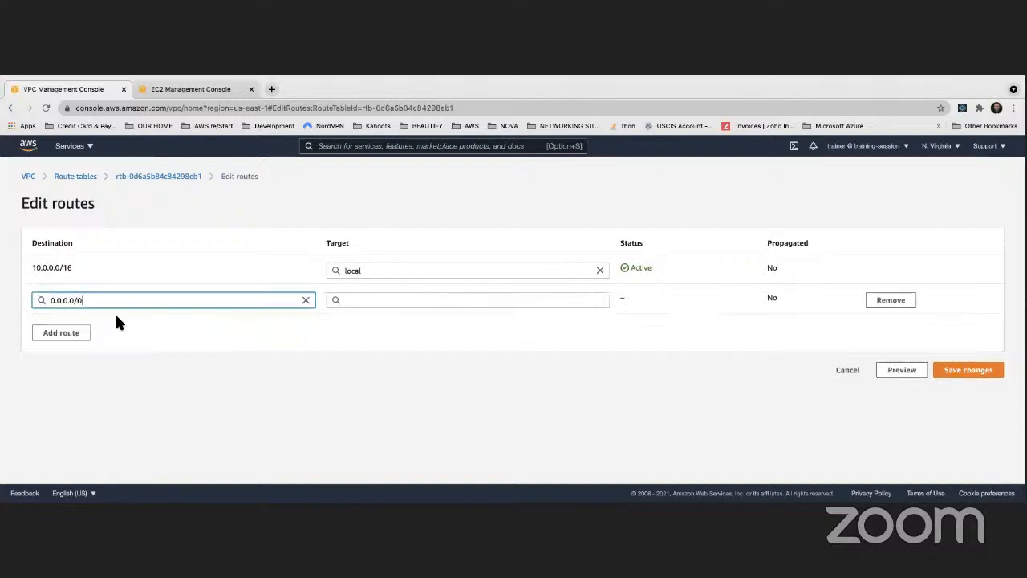
left_click(380, 302)
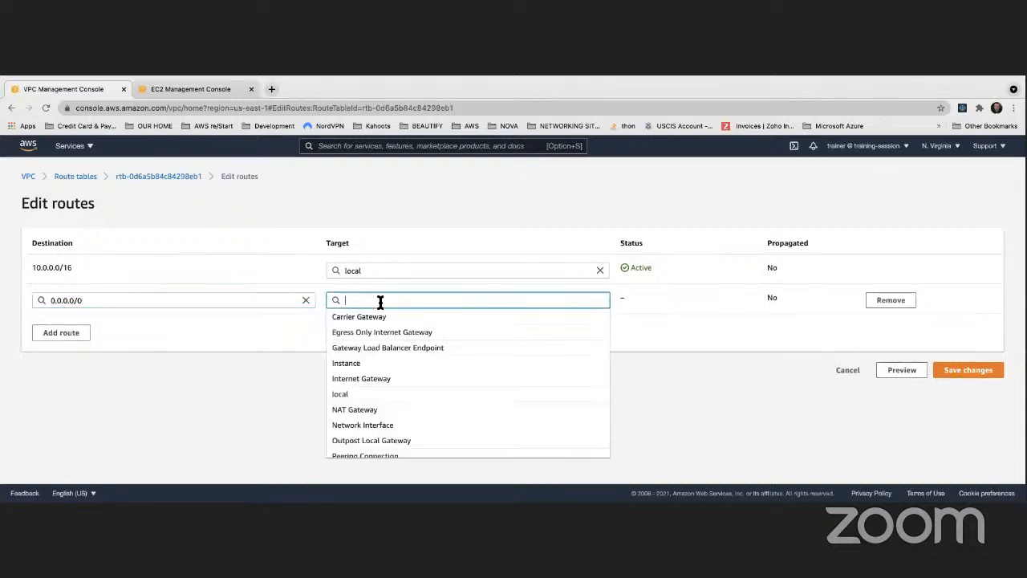
type("nat")
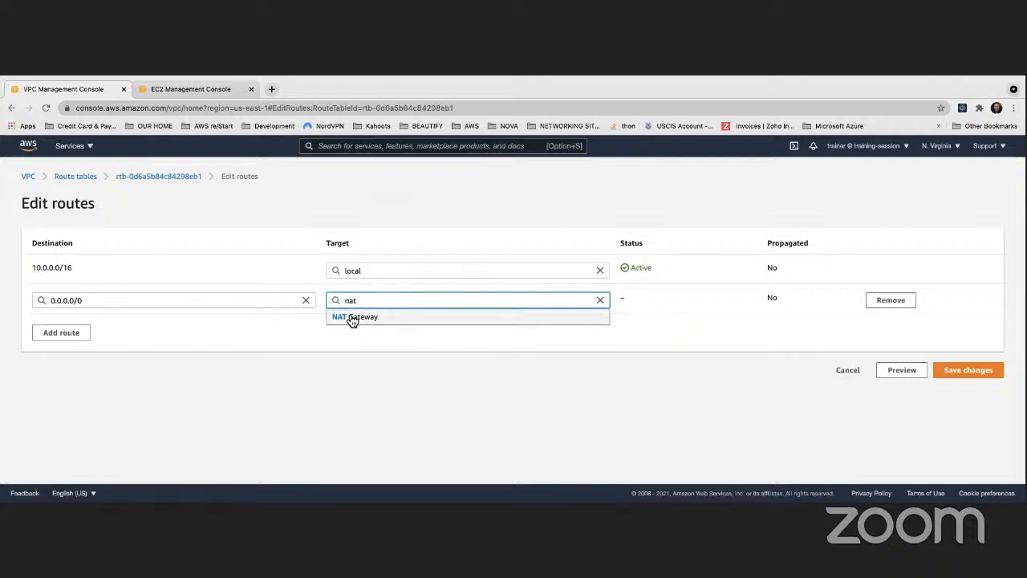
left_click(353, 318)
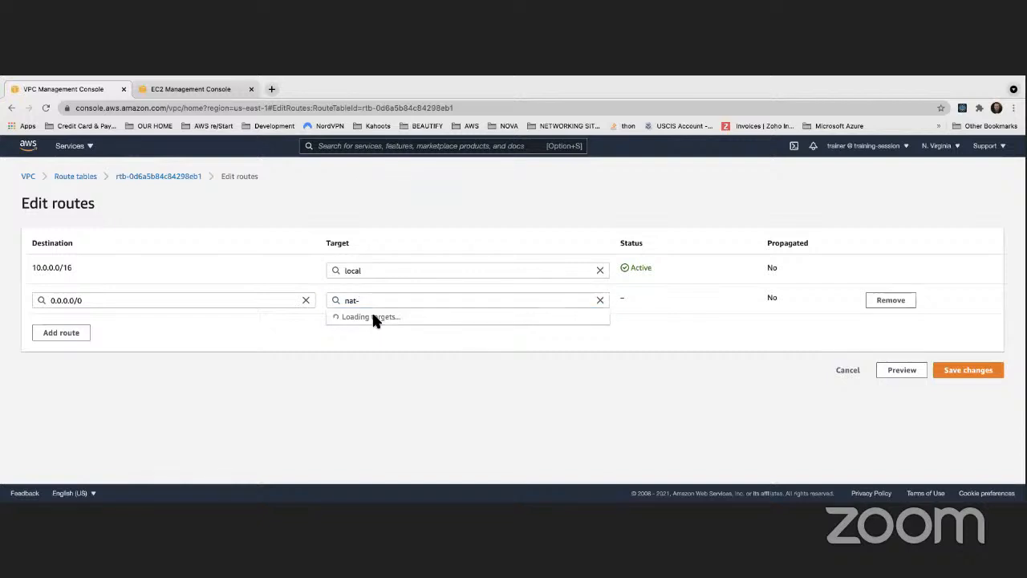
left_click(373, 317)
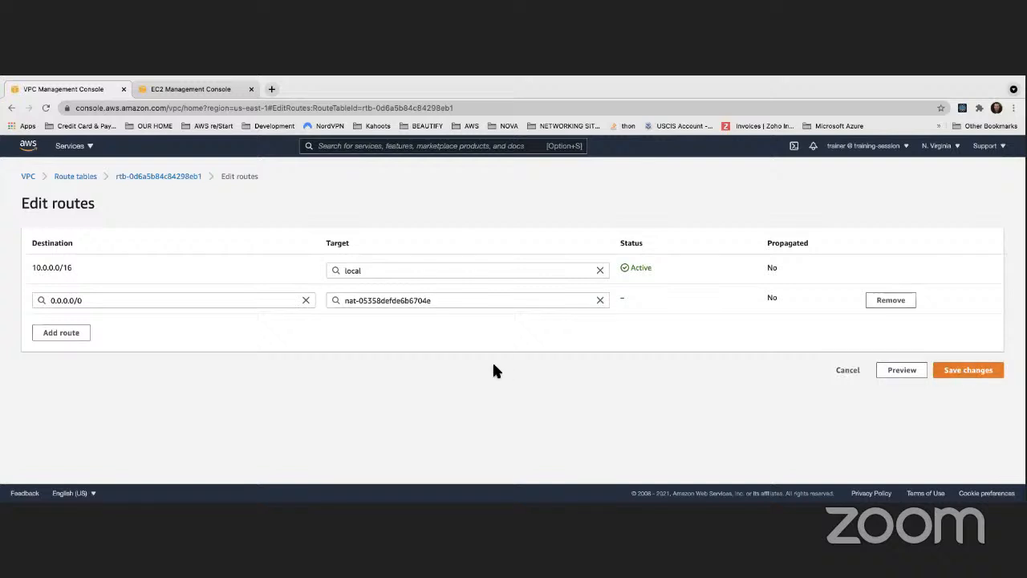
left_click(975, 371)
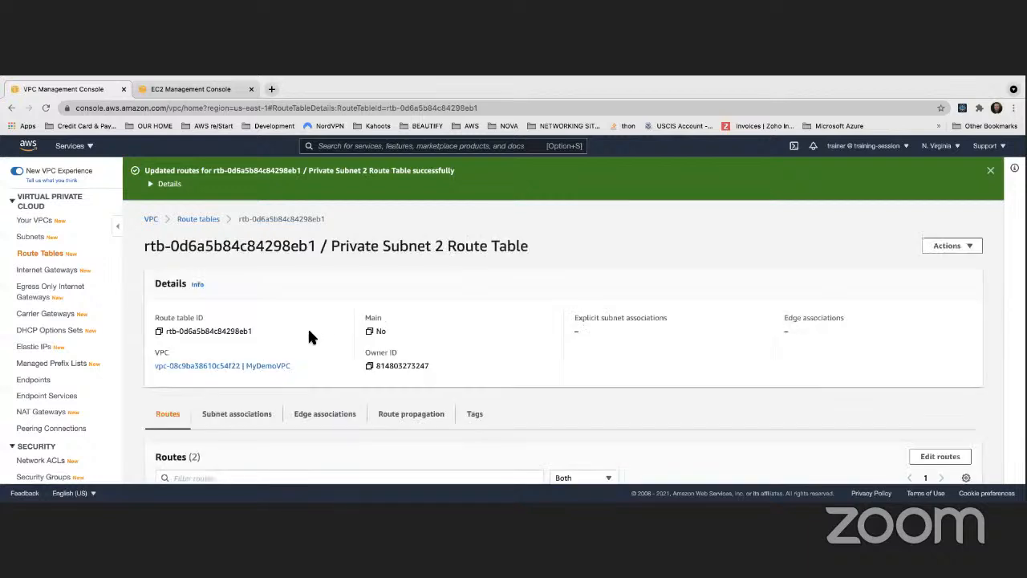
- Associate the Private Subnet 1 subnet with the Private Subnet 2 Route Table and save the association
scroll(313, 333, "down", 3)
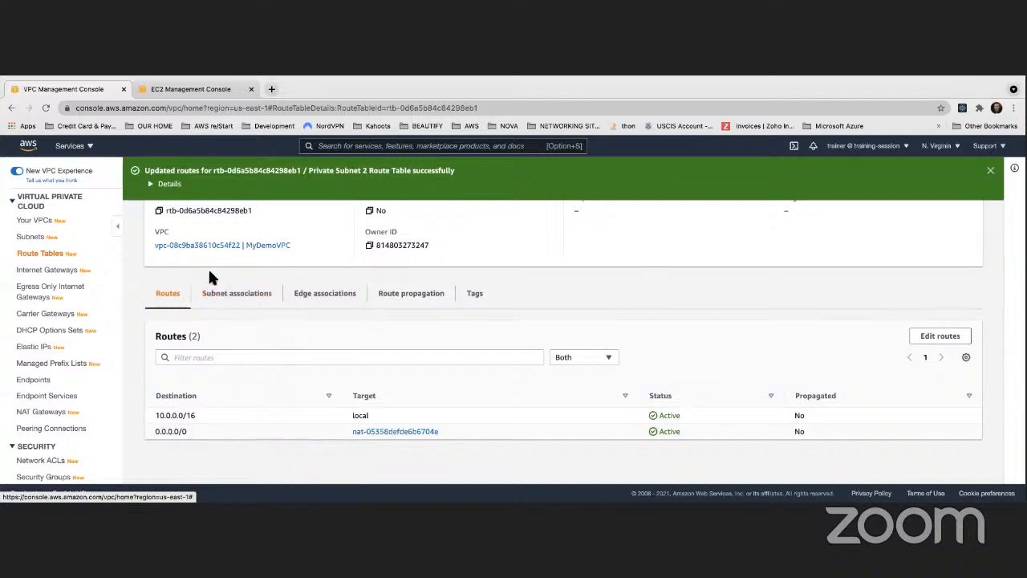
scroll(314, 266, "up", 1)
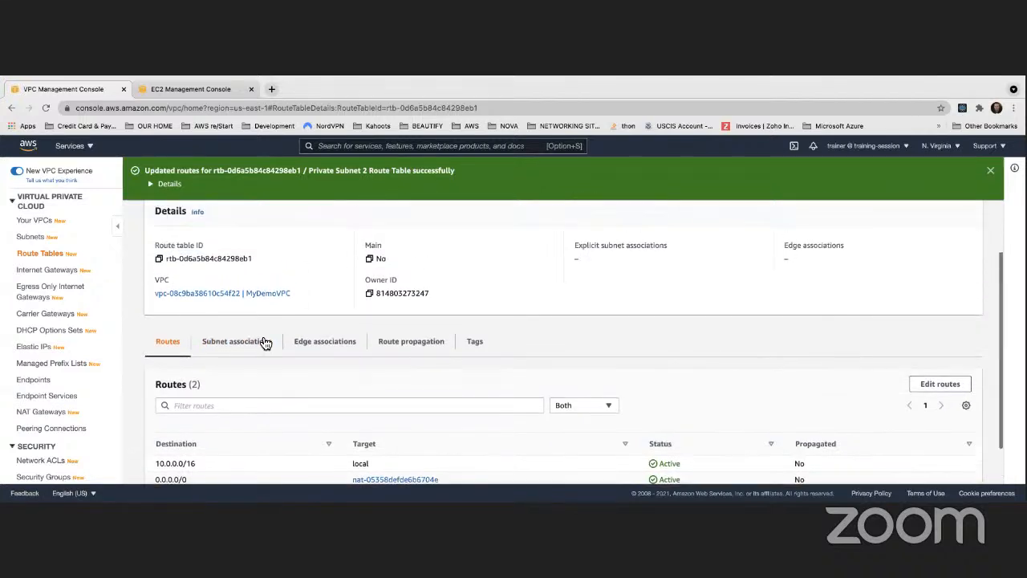
left_click(238, 341)
scroll(285, 345, "down", 5)
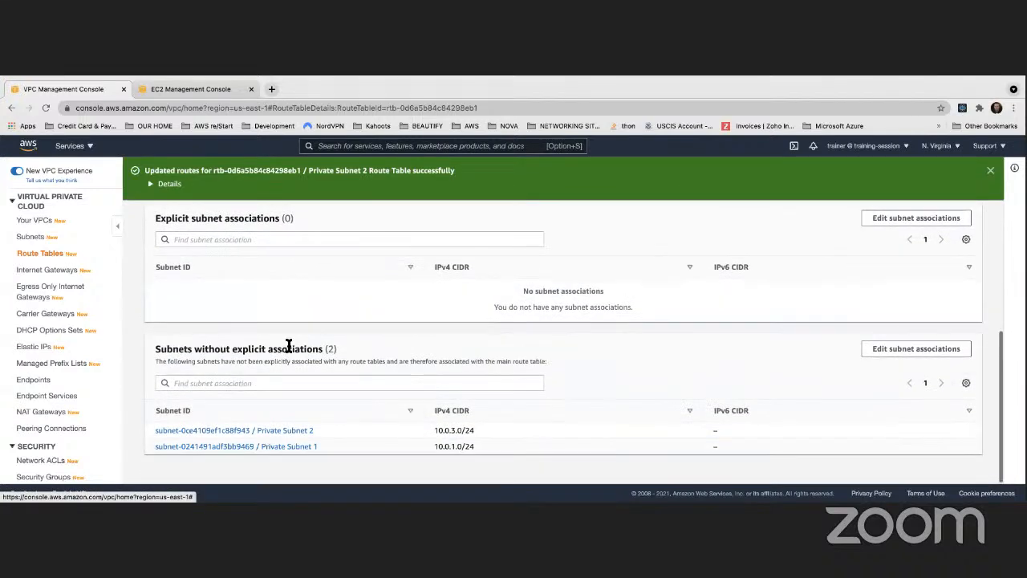
left_click(890, 350)
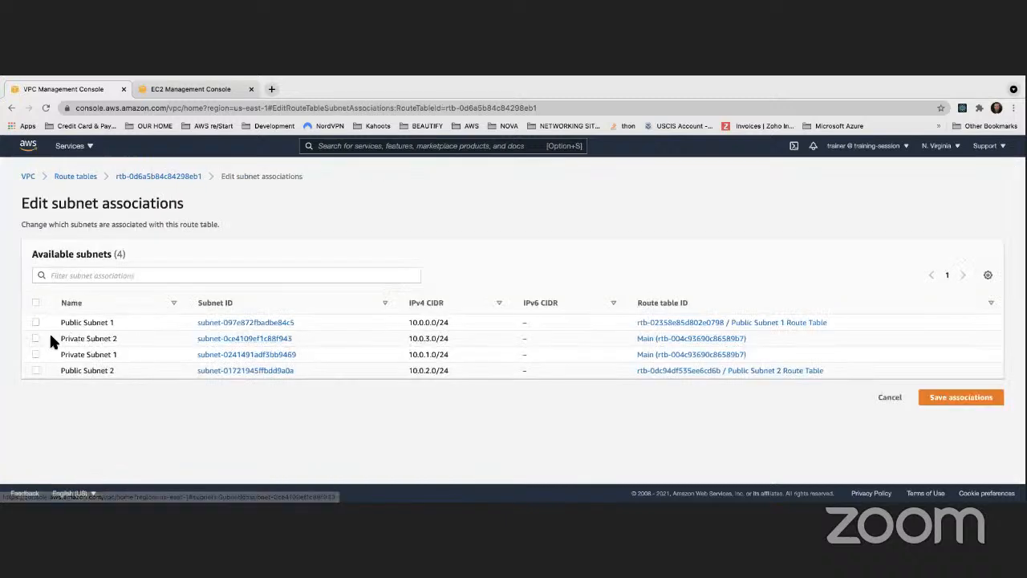
left_click(35, 354)
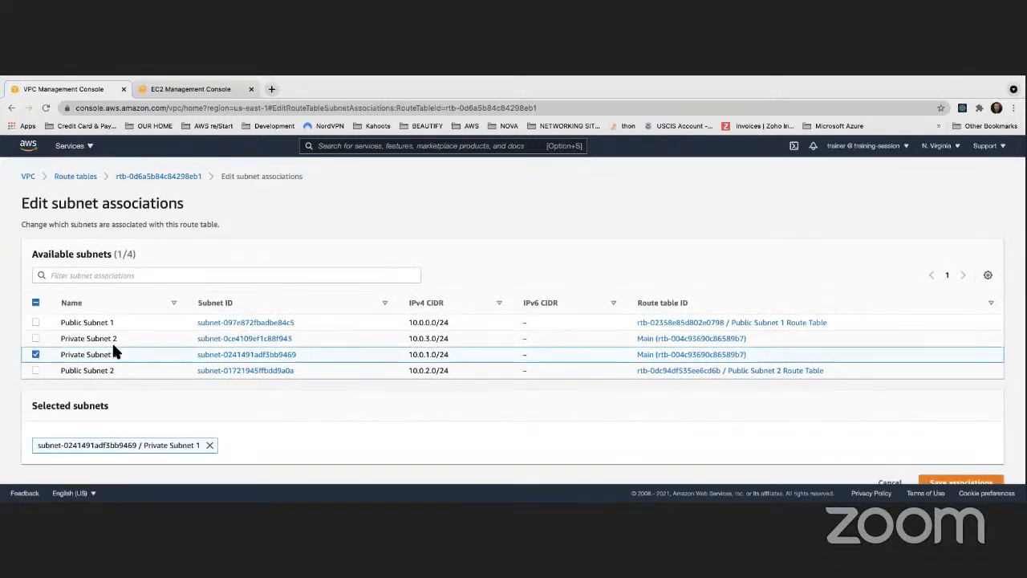
scroll(215, 383, "down", 1)
left_click(967, 465)
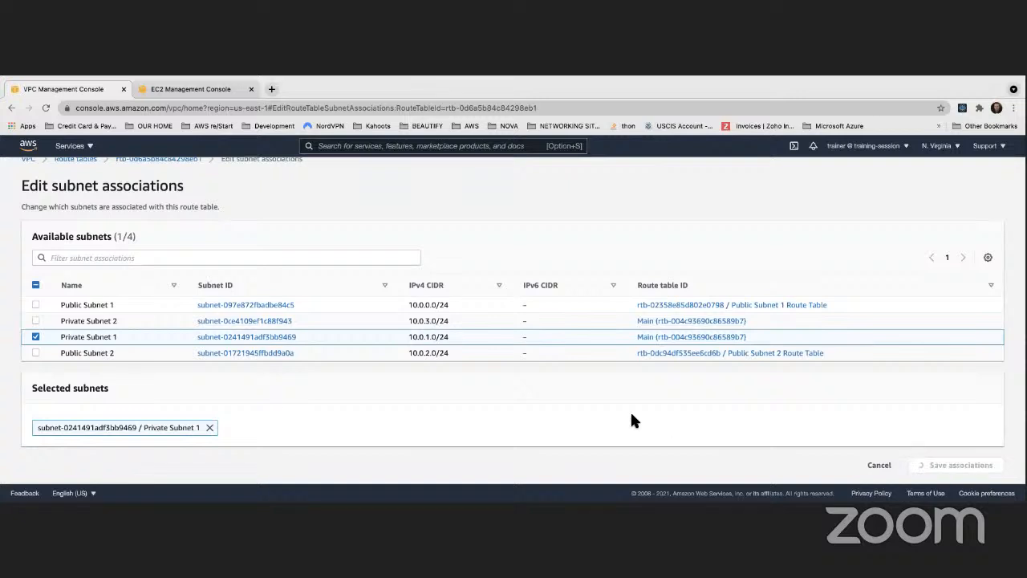
- Review the routes and the explicit subnet associations of the Private Subnet 2 Route Table
scroll(563, 411, "down", 3)
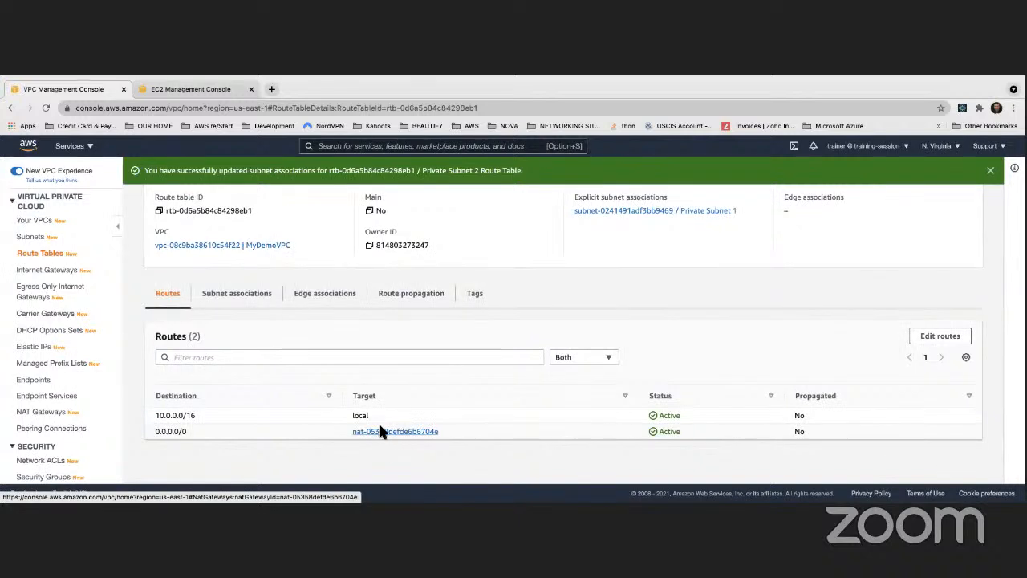
left_click_drag(351, 431, 461, 428)
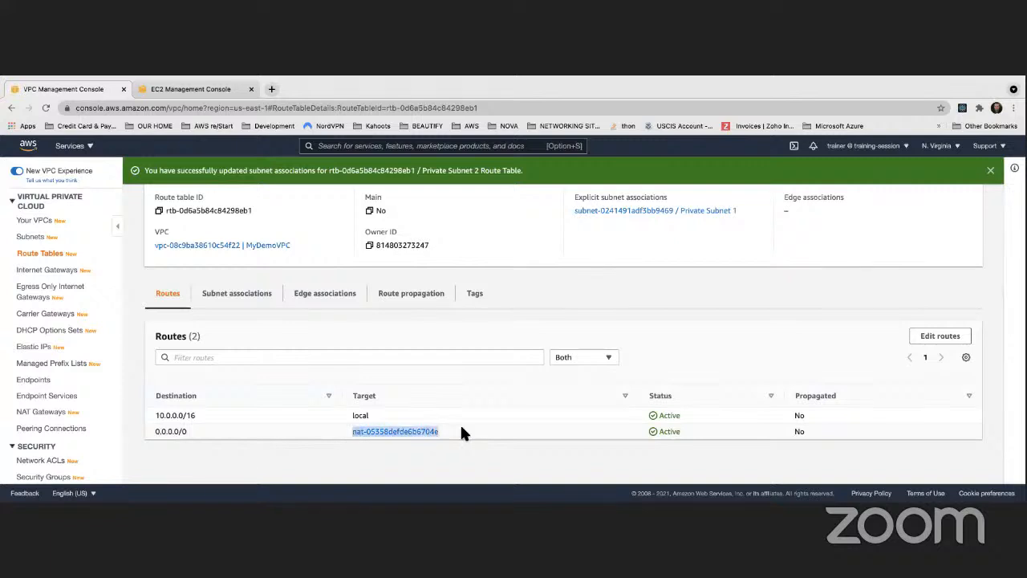
left_click(448, 462)
scroll(309, 415, "up", 3)
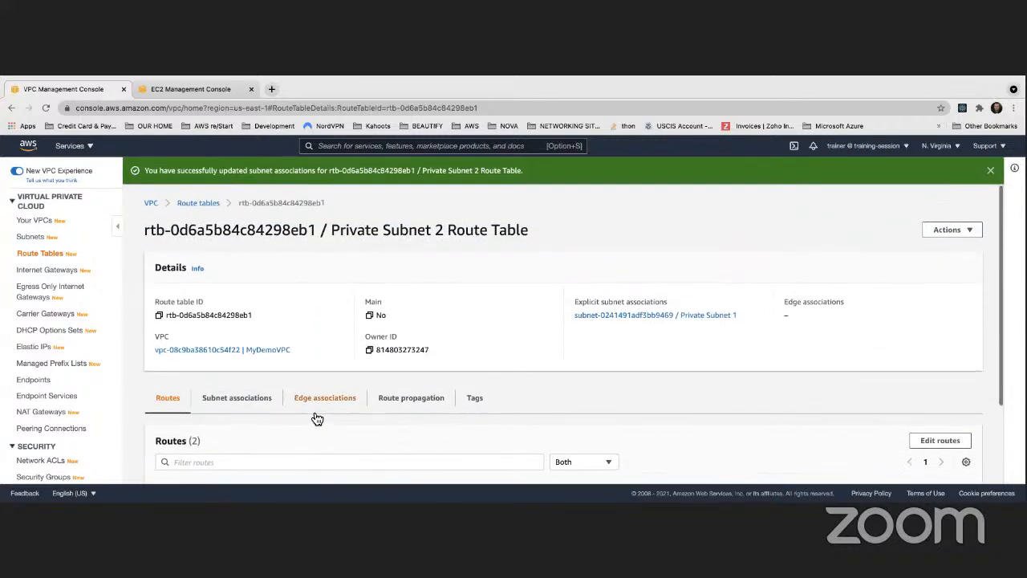
scroll(319, 418, "down", 3)
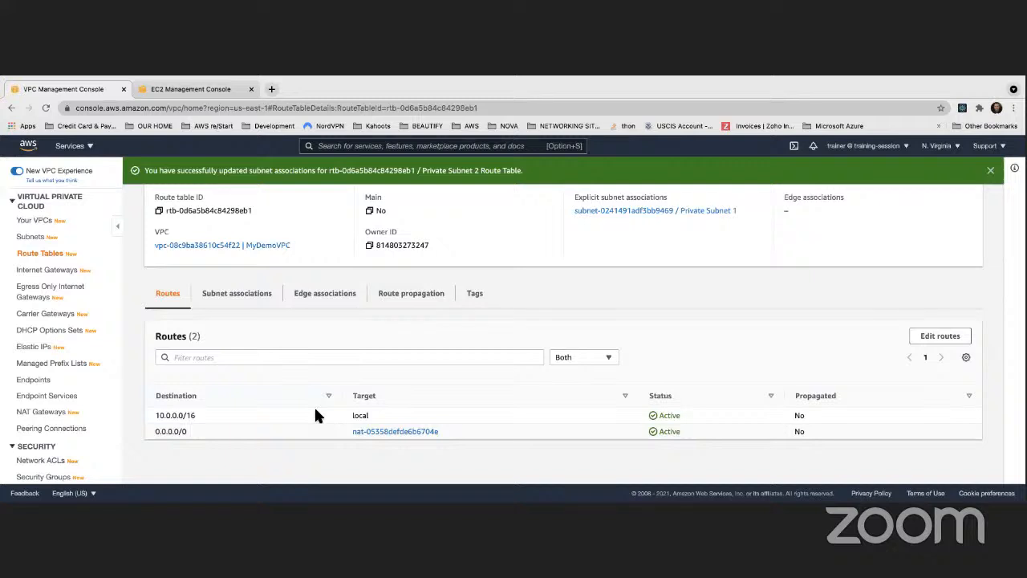
scroll(297, 401, "up", 3)
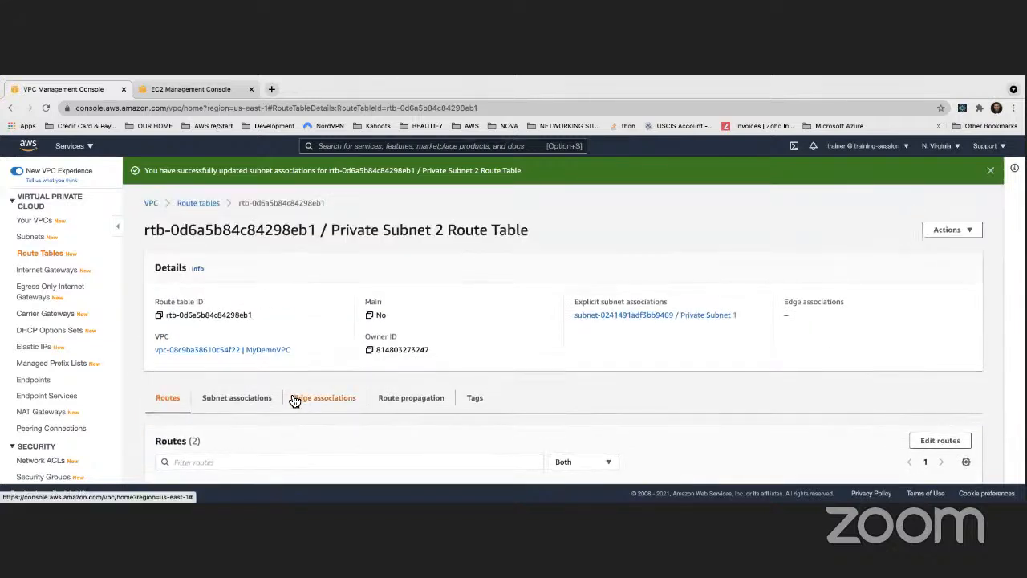
scroll(294, 401, "down", 3)
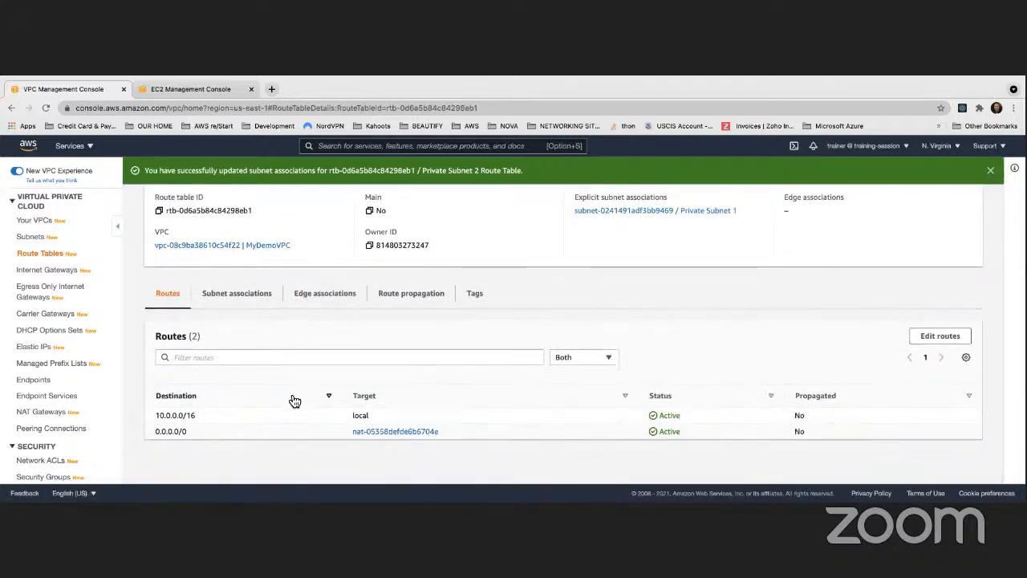
left_click(247, 294)
scroll(484, 417, "down", 2)
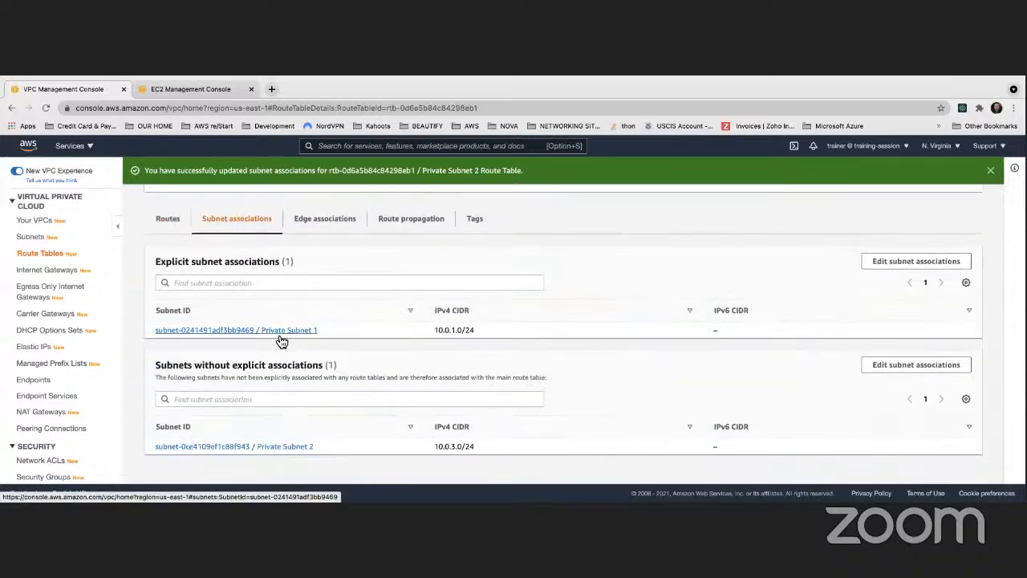
scroll(280, 339, "up", 4)
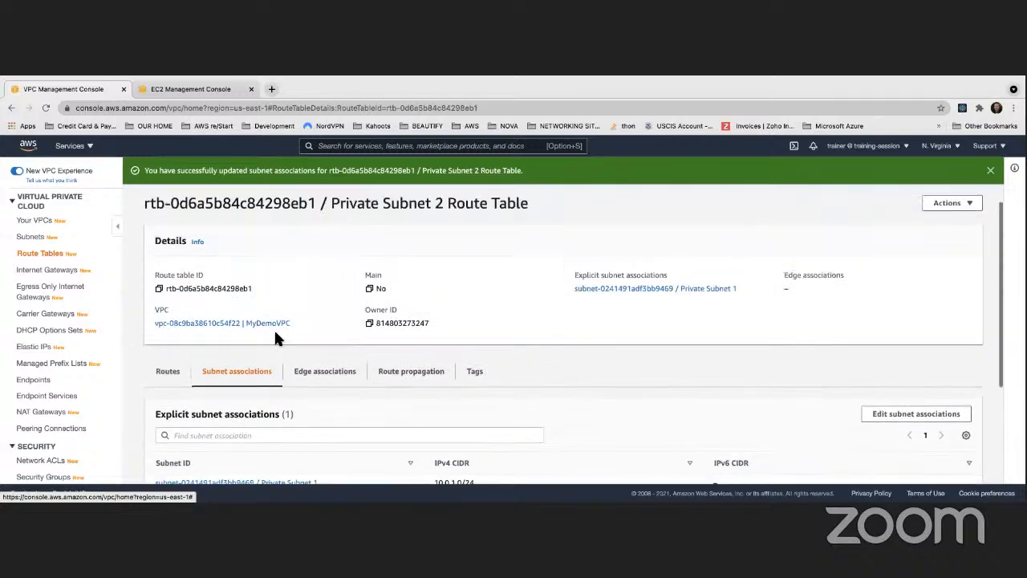
scroll(280, 340, "down", 4)
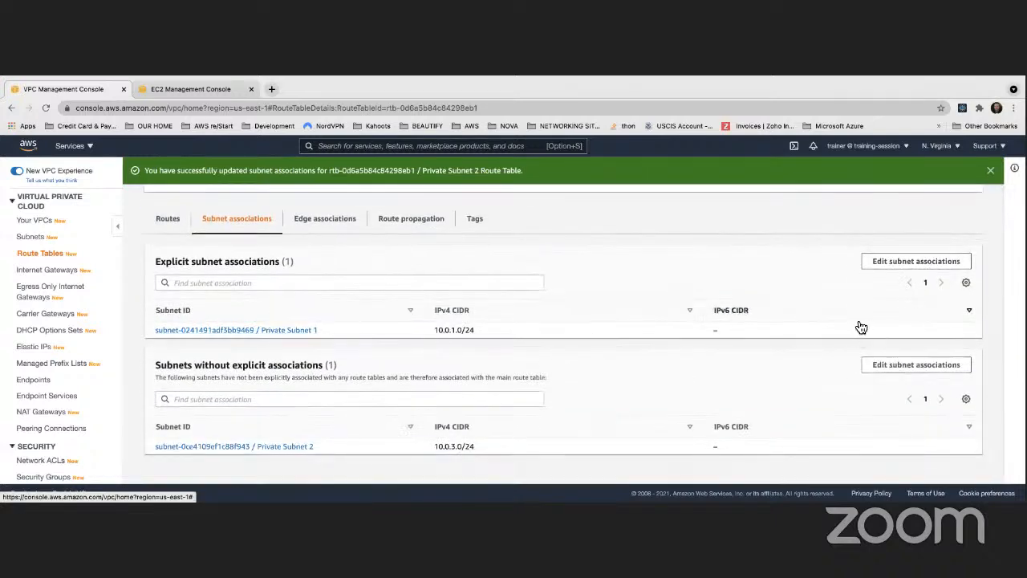
- Associate only Private Subnet 2, in place of Private Subnet 1, with the Private Subnet 2 Route Table and save the association
left_click(914, 262)
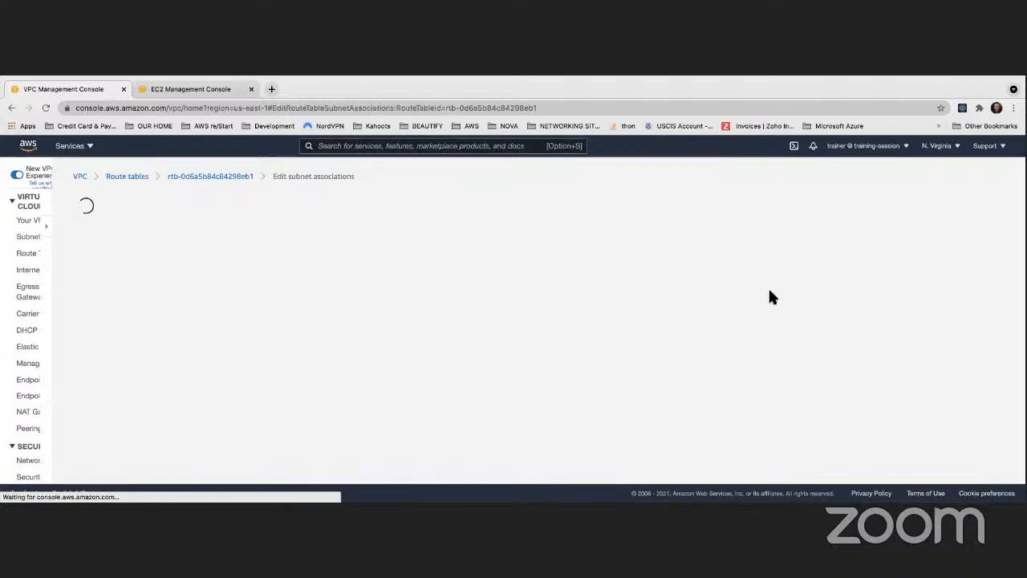
left_click(35, 354)
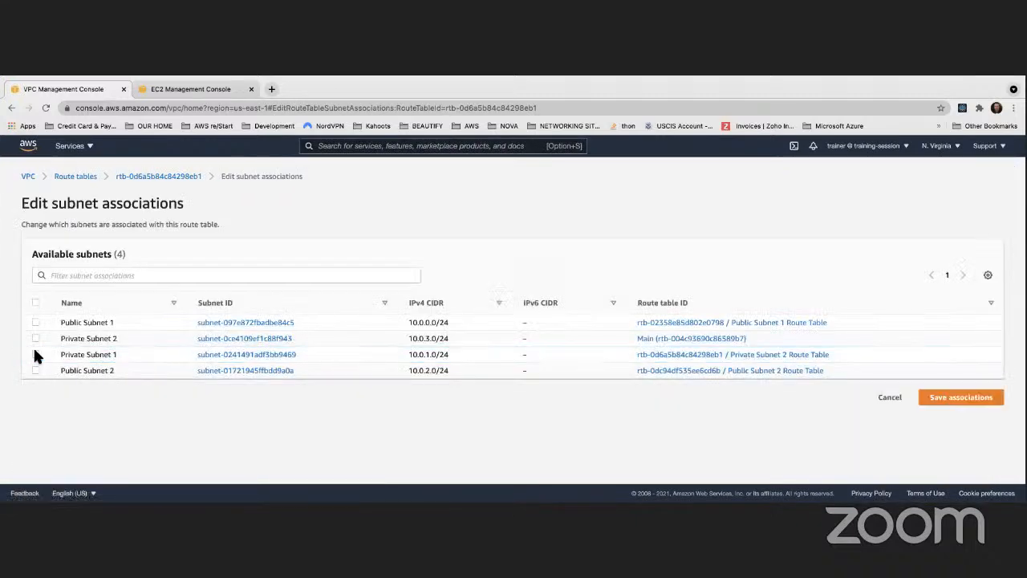
left_click(36, 337)
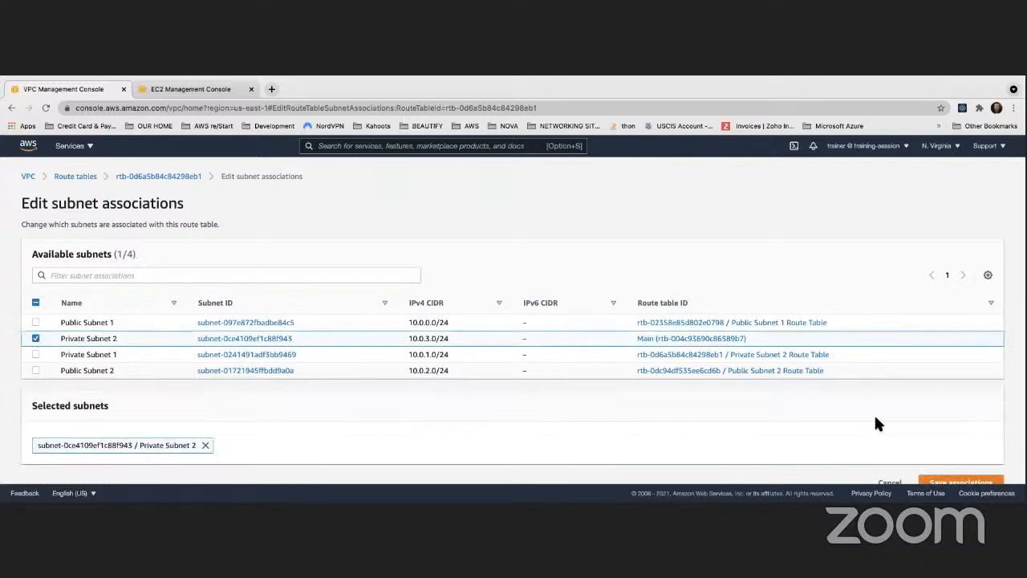
scroll(907, 426, "down", 1)
left_click(923, 466)
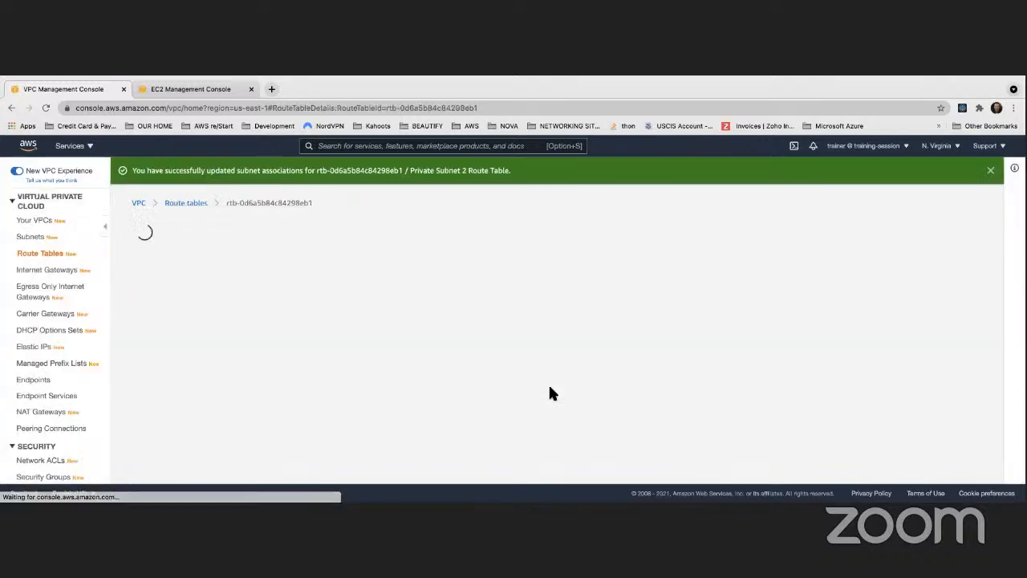
- Check the Private Subnet 2 Route Table's routes, explicit subnet associations and details
scroll(449, 331, "down", 2)
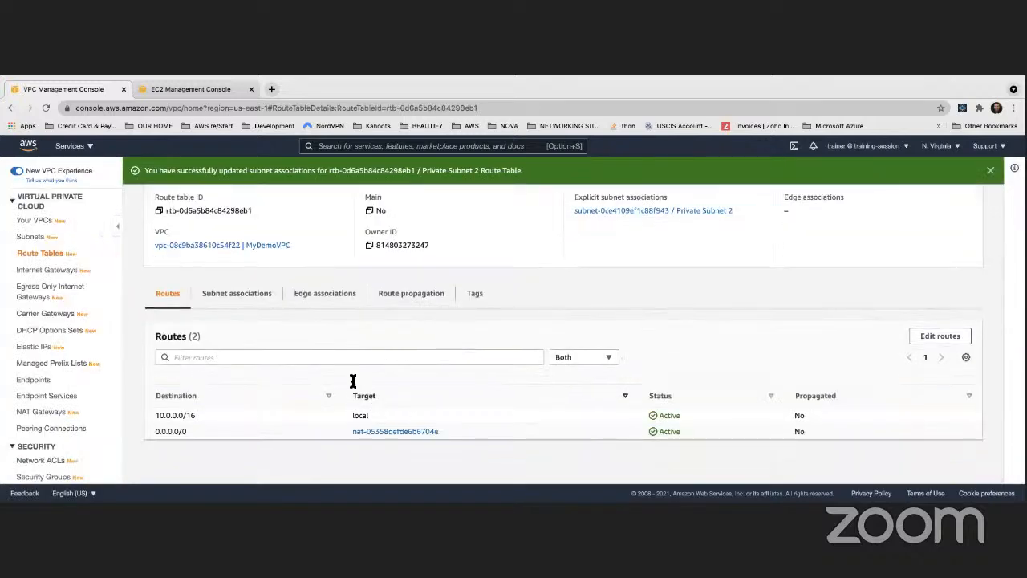
scroll(348, 353, "up", 3)
scroll(245, 344, "down", 2)
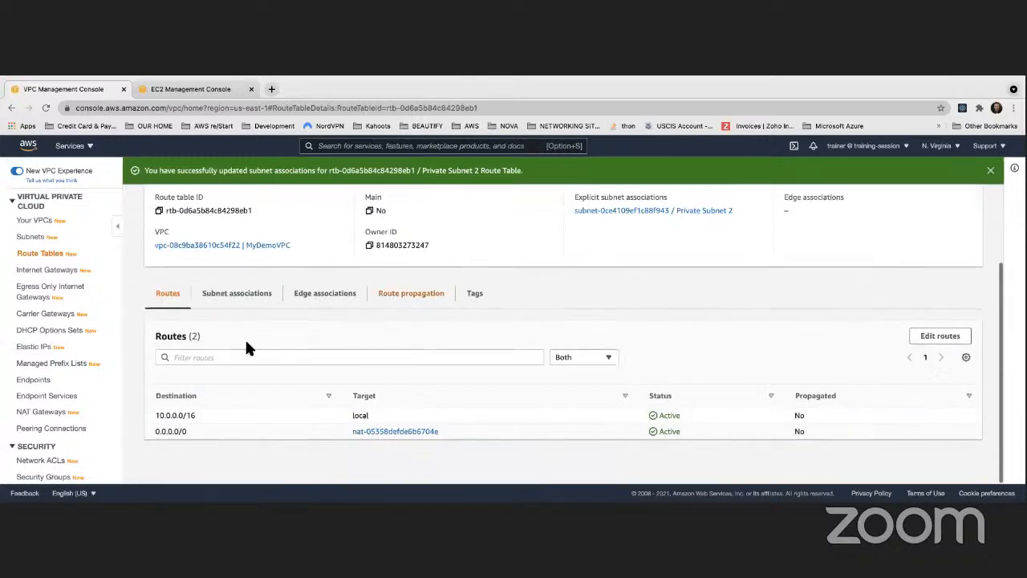
left_click(228, 296)
scroll(349, 336, "down", 2)
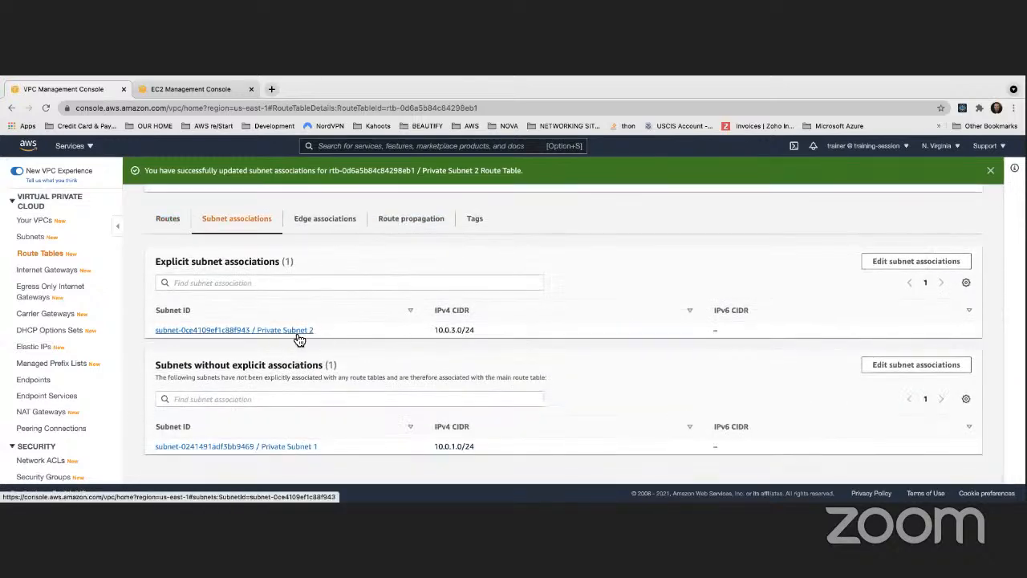
scroll(360, 337, "up", 3)
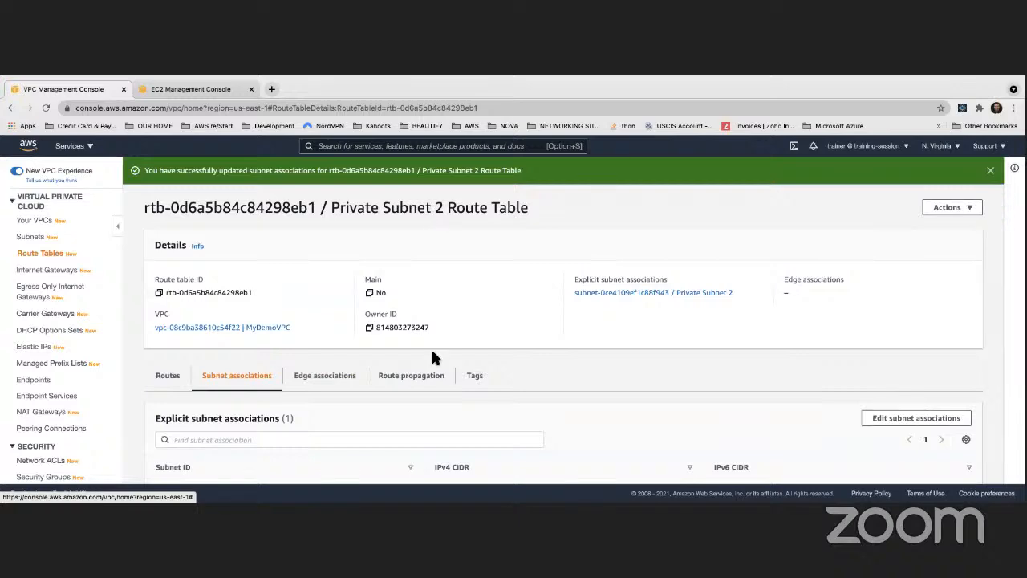
scroll(431, 348, "down", 2)
scroll(248, 381, "up", 2)
scroll(249, 365, "up", 2)
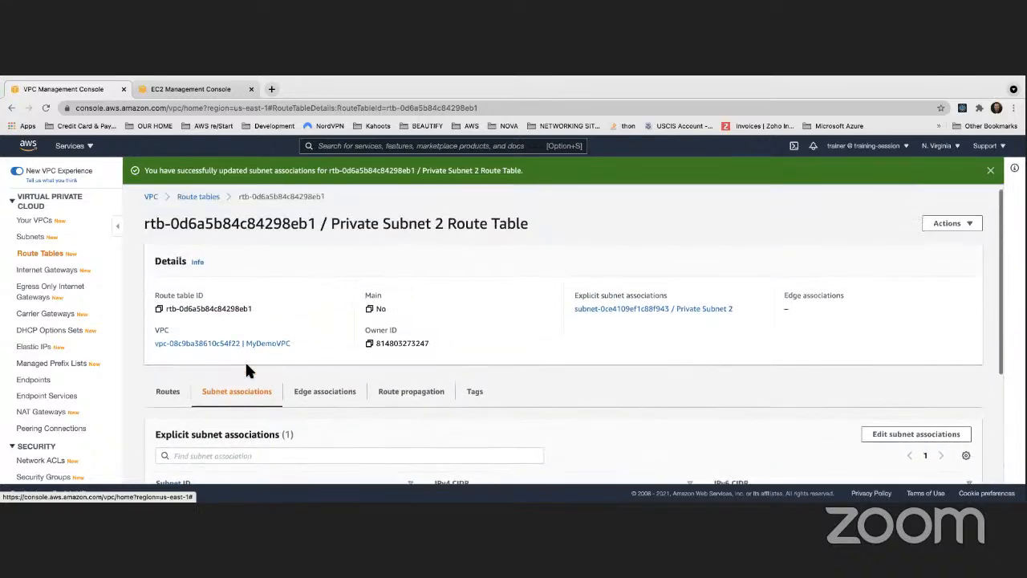
- Return to the VPC's route tables list and display the routes of the Private Subnet 1 Route Table
left_click(44, 254)
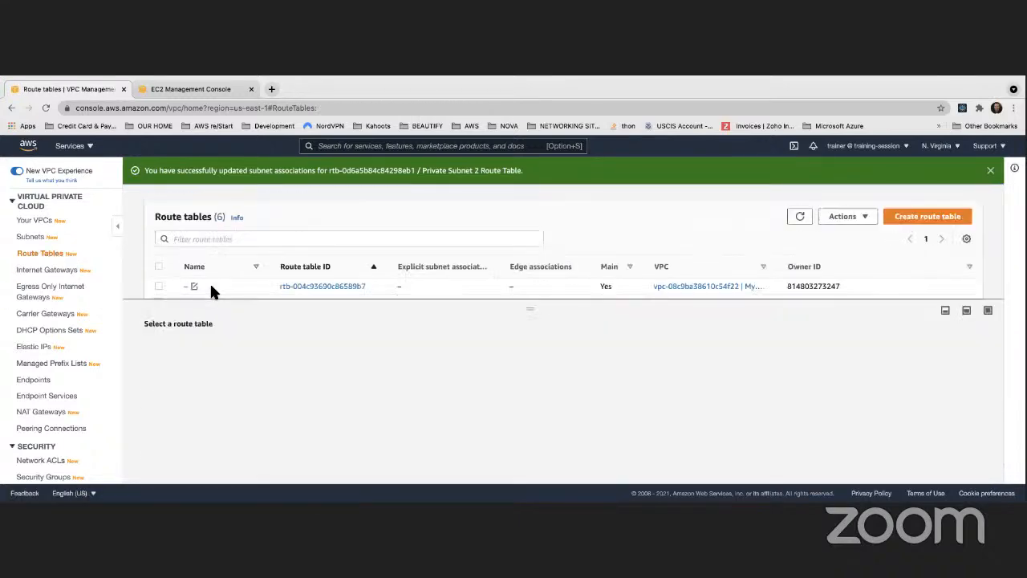
left_click_drag(211, 301, 227, 380)
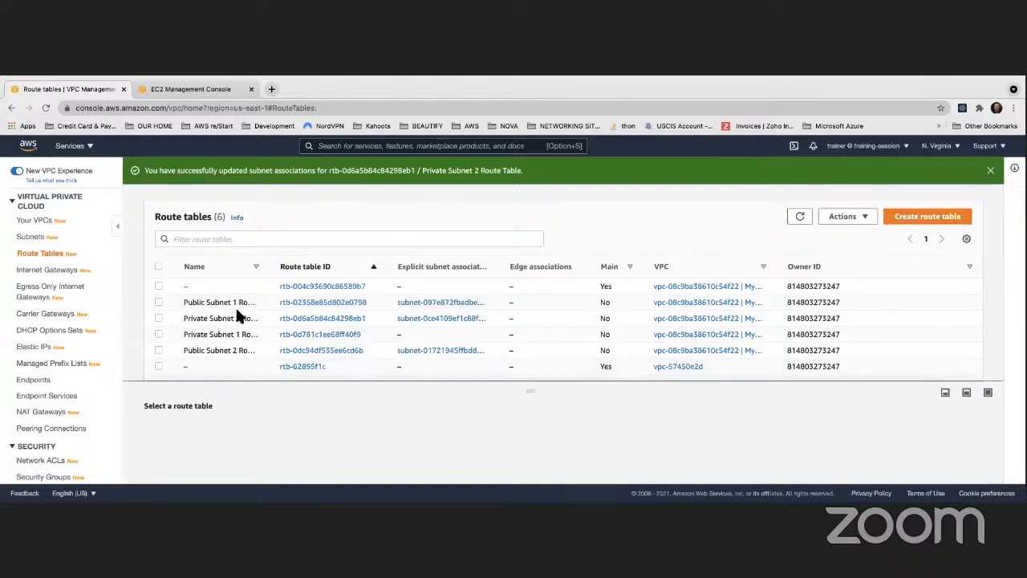
left_click(158, 334)
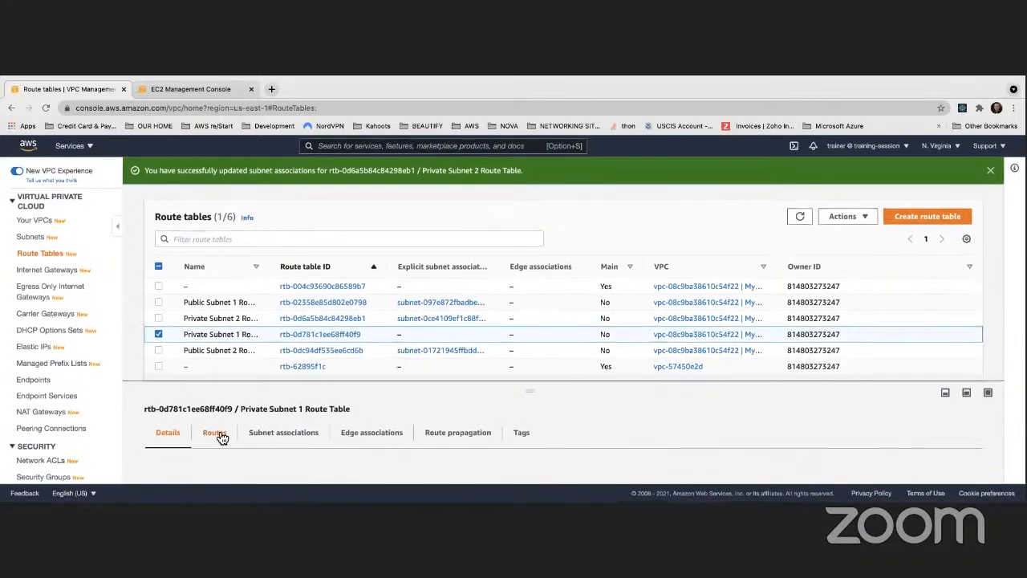
left_click(224, 437)
left_click_drag(270, 379, 276, 287)
scroll(247, 377, "down", 1)
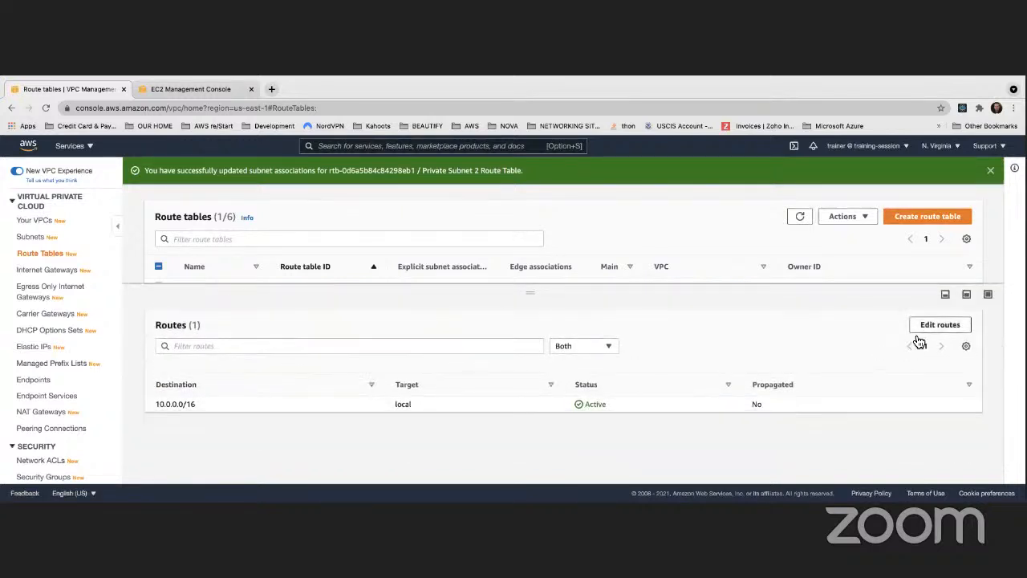
- Add a route for 0.0.0.0/0 targeting NAT gateway nat-05358defde6b6704e to the Private Subnet 1 Route Table and save it
left_click(926, 326)
left_click(82, 315)
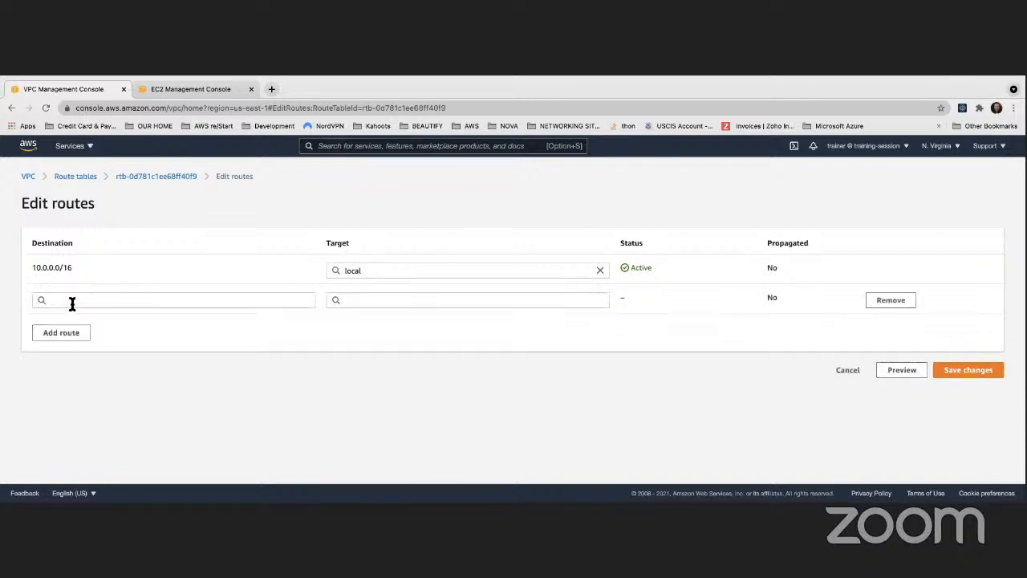
left_click(71, 300)
left_click(75, 317)
left_click(358, 301)
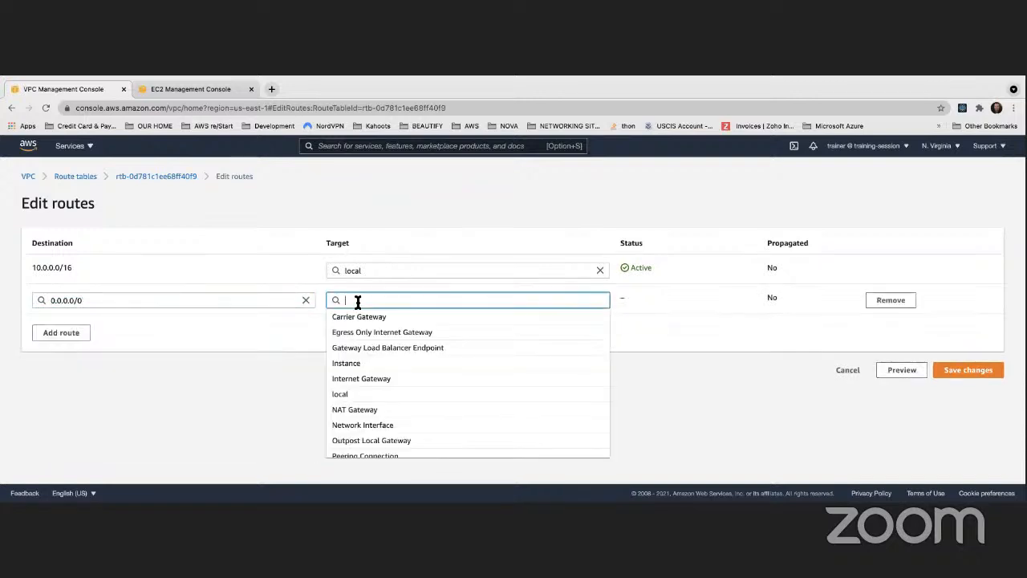
left_click(358, 410)
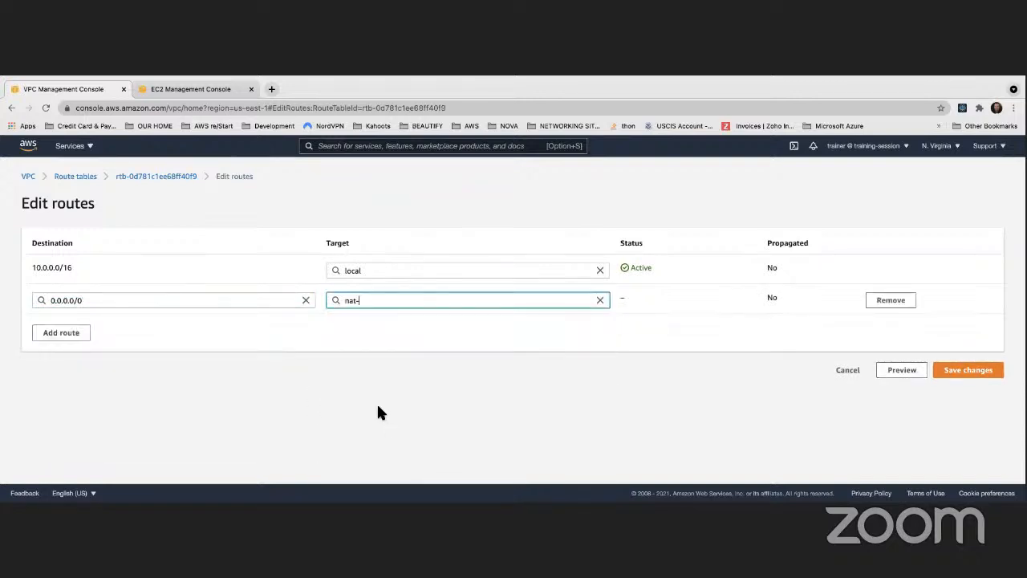
left_click(383, 318)
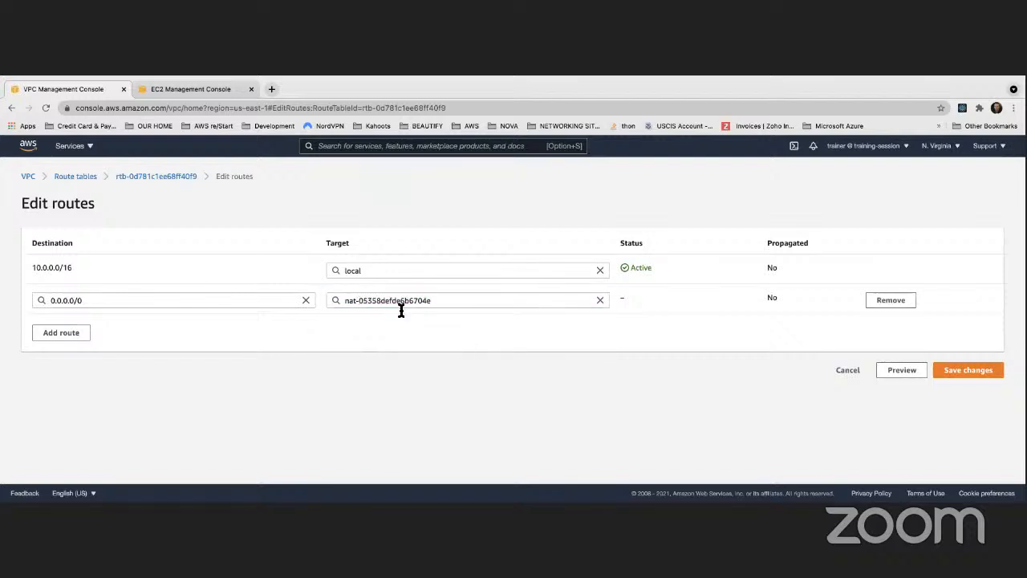
left_click(975, 373)
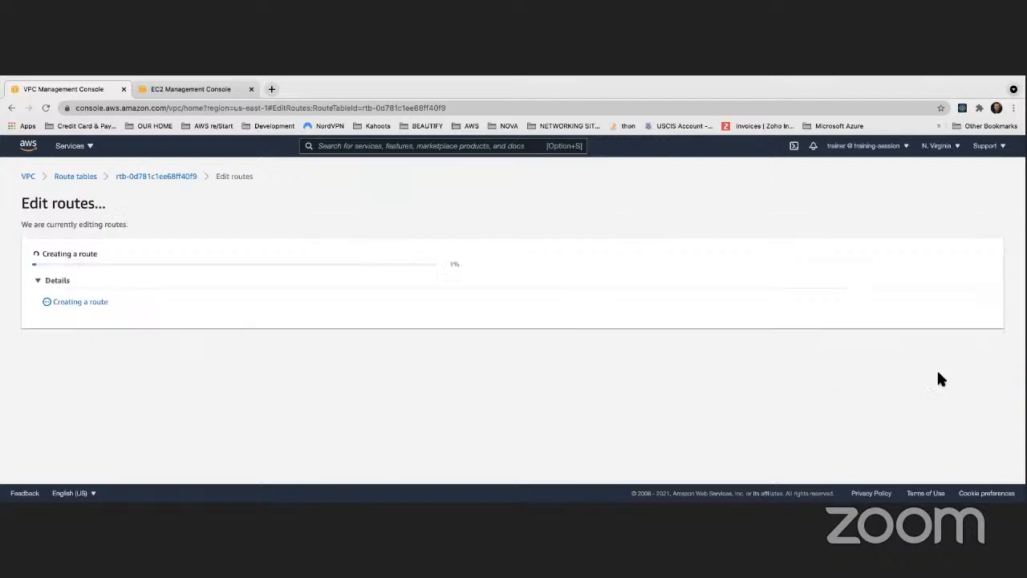
- Associate the Private Subnet 1 subnet with the Private Subnet 1 Route Table and save the association
scroll(286, 304, "down", 3)
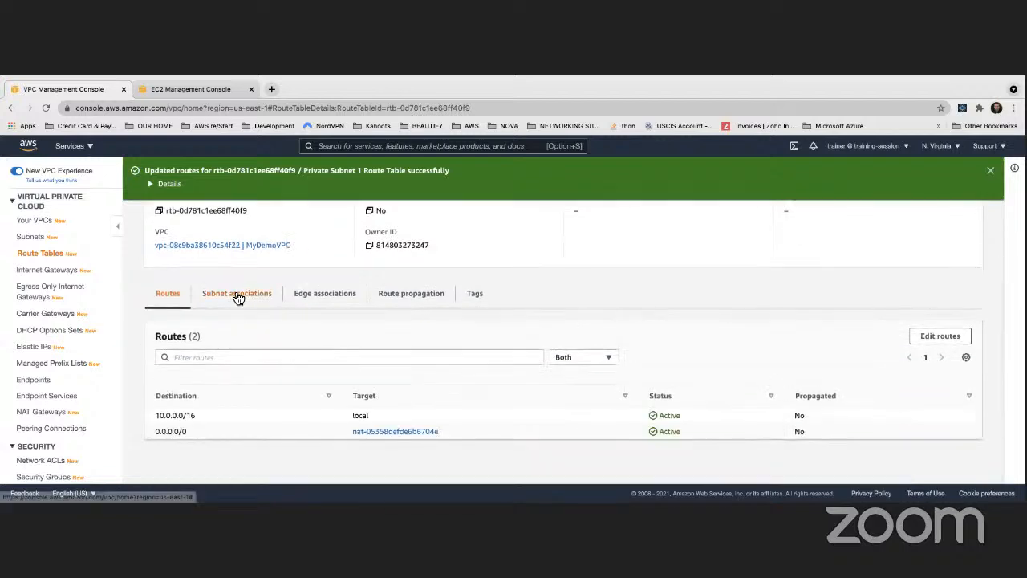
scroll(232, 288, "up", 3)
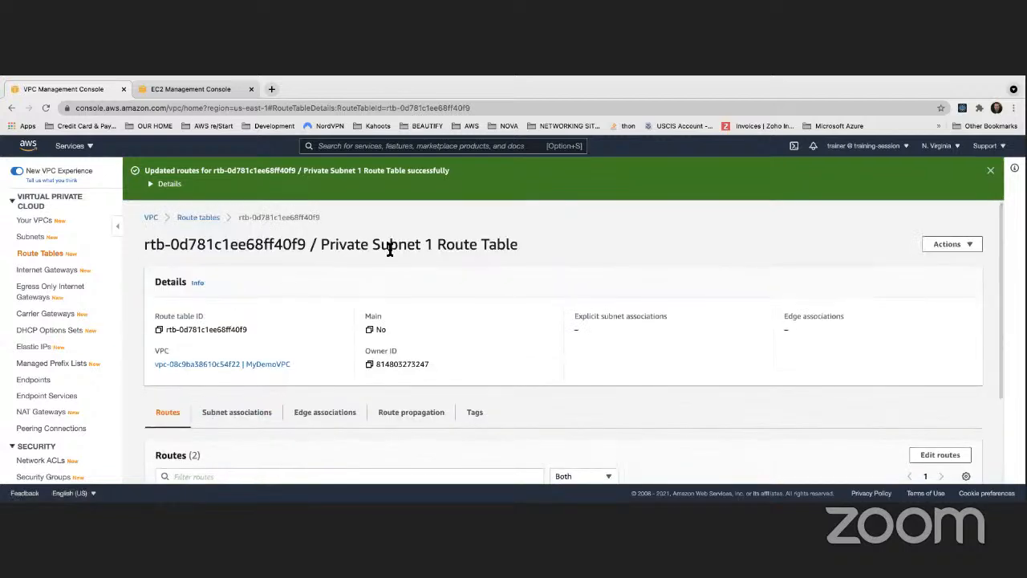
scroll(416, 325, "down", 3)
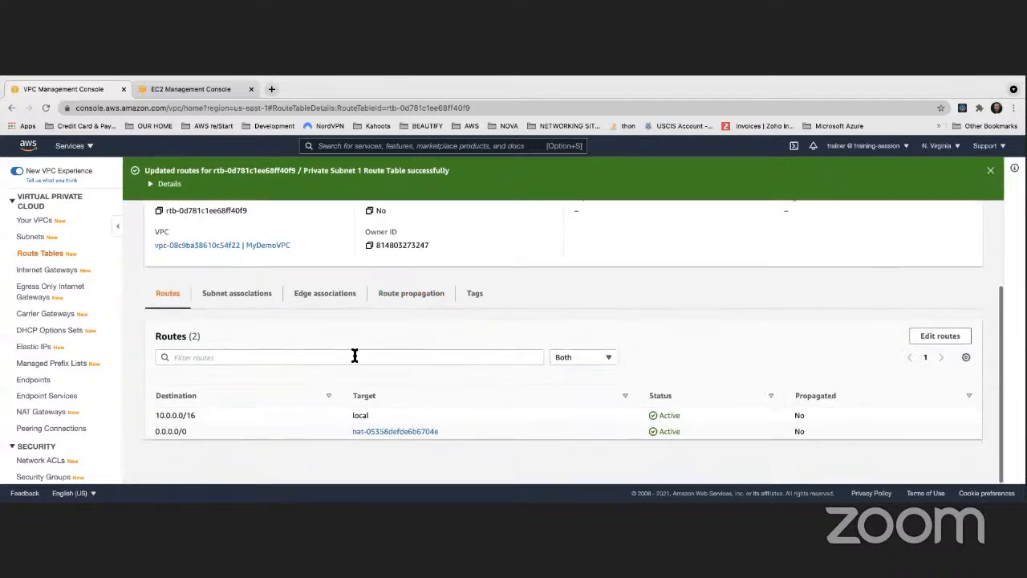
left_click(243, 294)
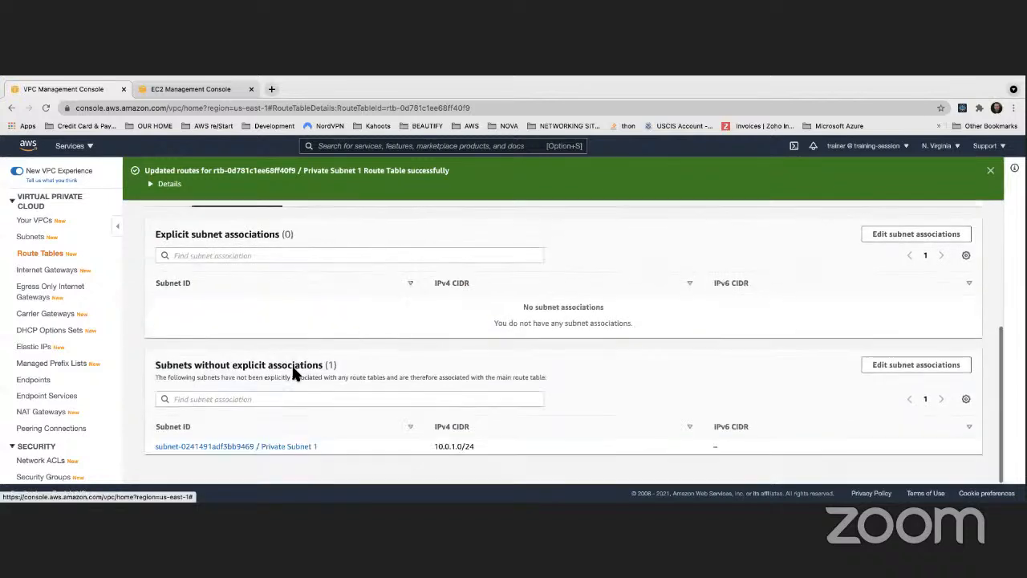
left_click(890, 365)
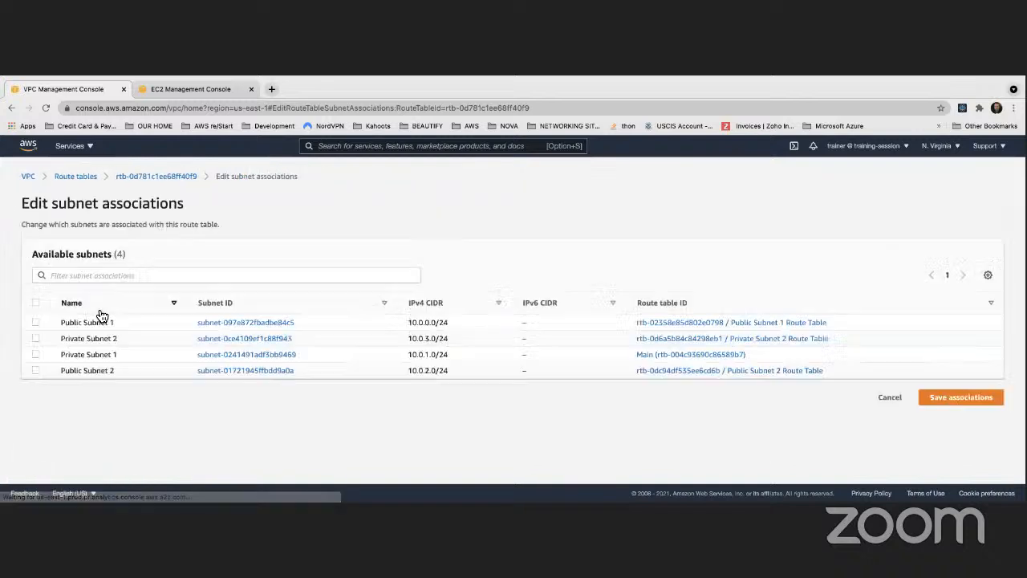
left_click(35, 354)
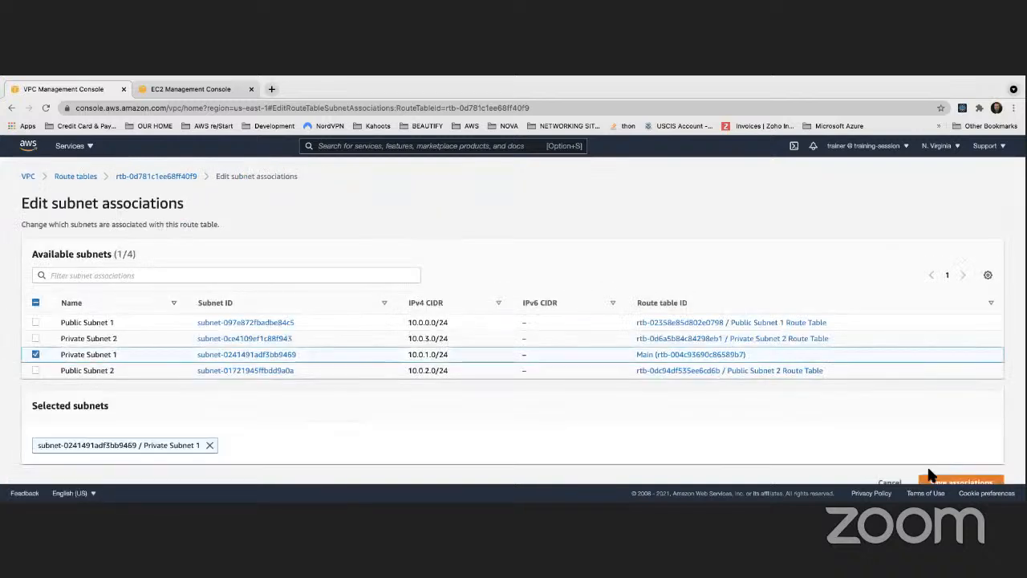
scroll(963, 469, "down", 1)
left_click(975, 471)
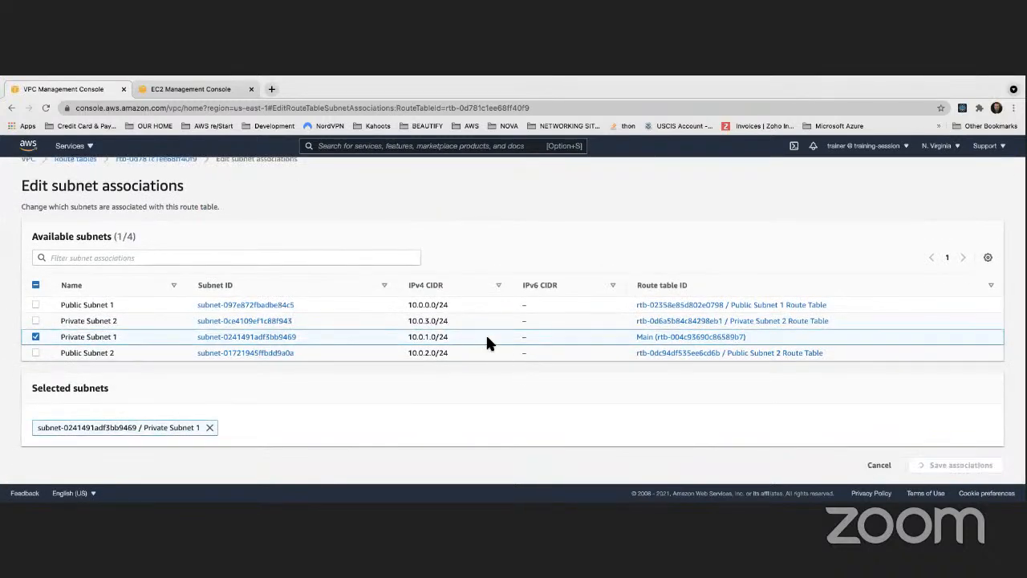
- Check the Private Subnet 1 Route Table's routes and details, and return to the overview of all route tables
scroll(491, 332, "down", 3)
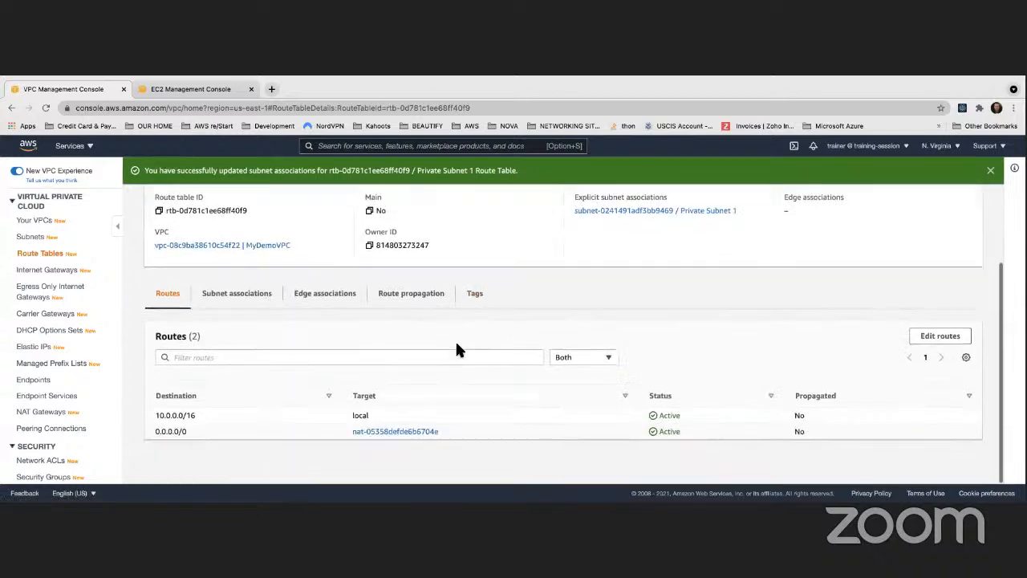
scroll(423, 359, "up", 3)
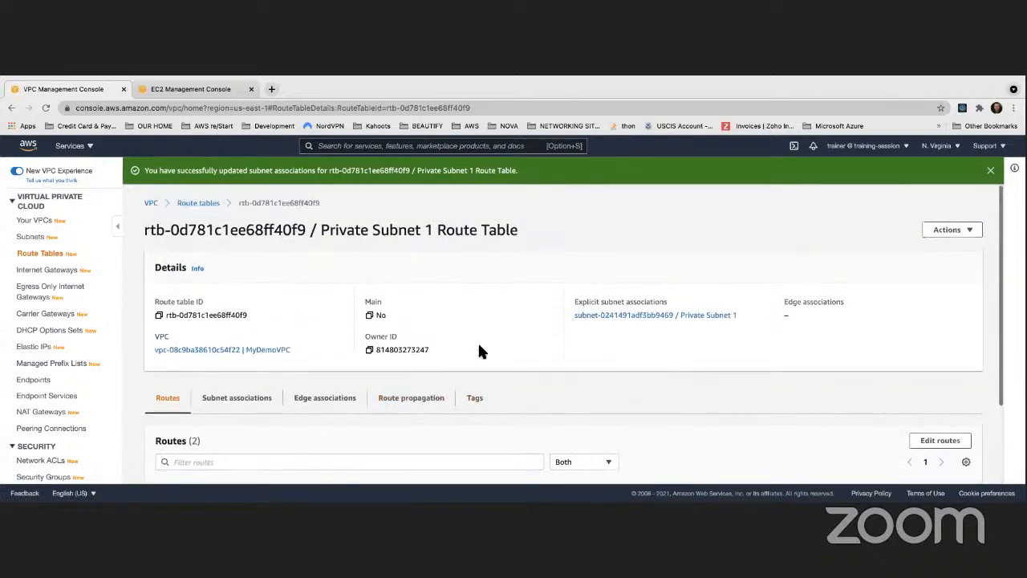
scroll(272, 332, "down", 5)
scroll(278, 332, "up", 5)
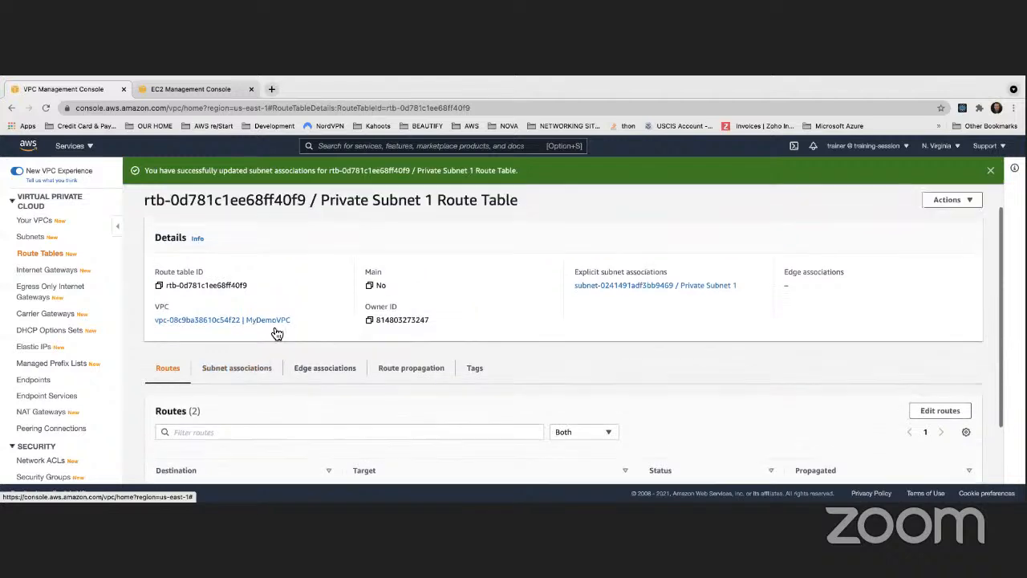
left_click(42, 253)
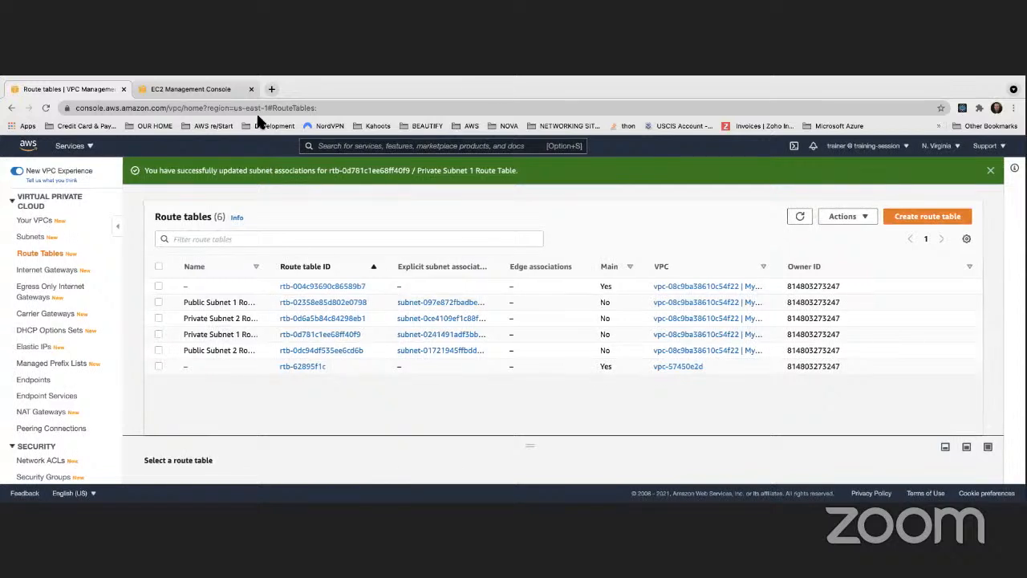
- Switch to the EC2 console and start launching a new instance from its dashboard
left_click(215, 90)
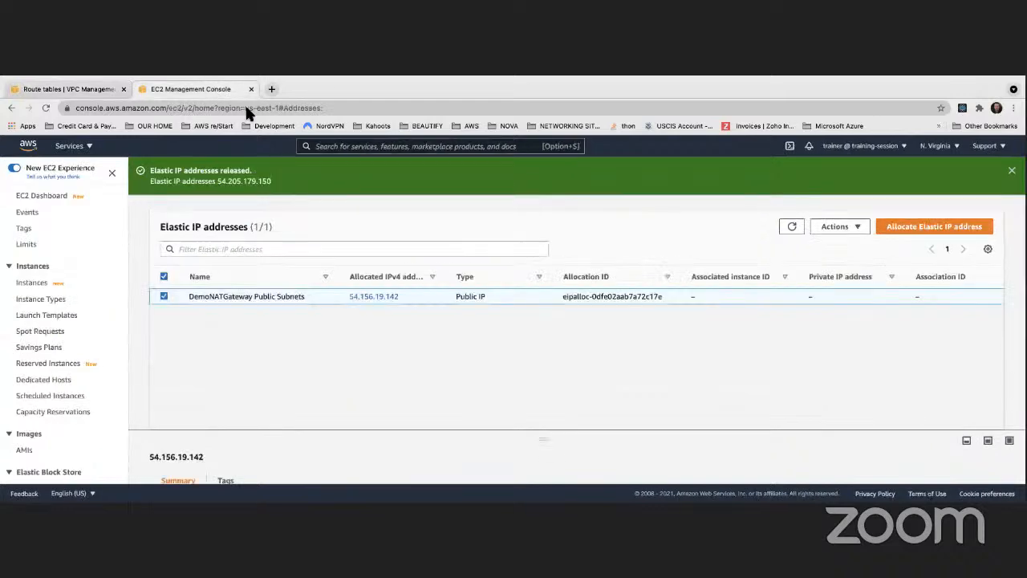
left_click(33, 199)
scroll(271, 268, "down", 3)
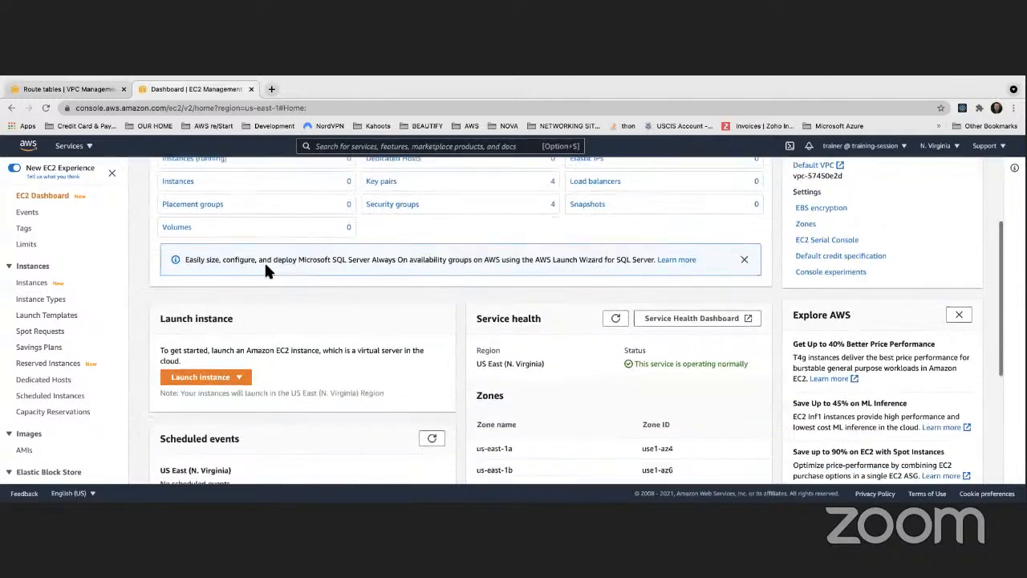
scroll(267, 270, "down", 1)
left_click(197, 331)
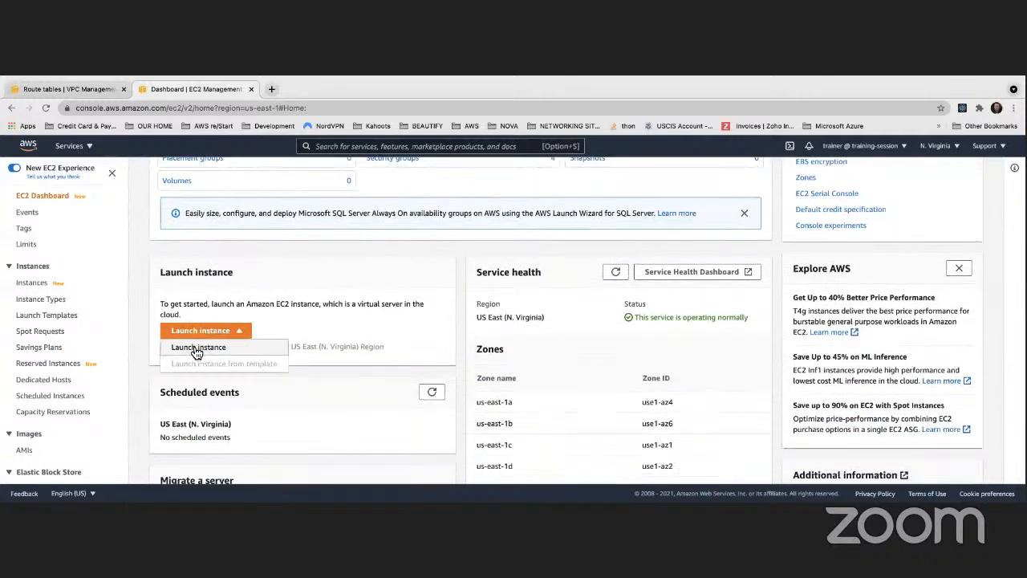
left_click(197, 347)
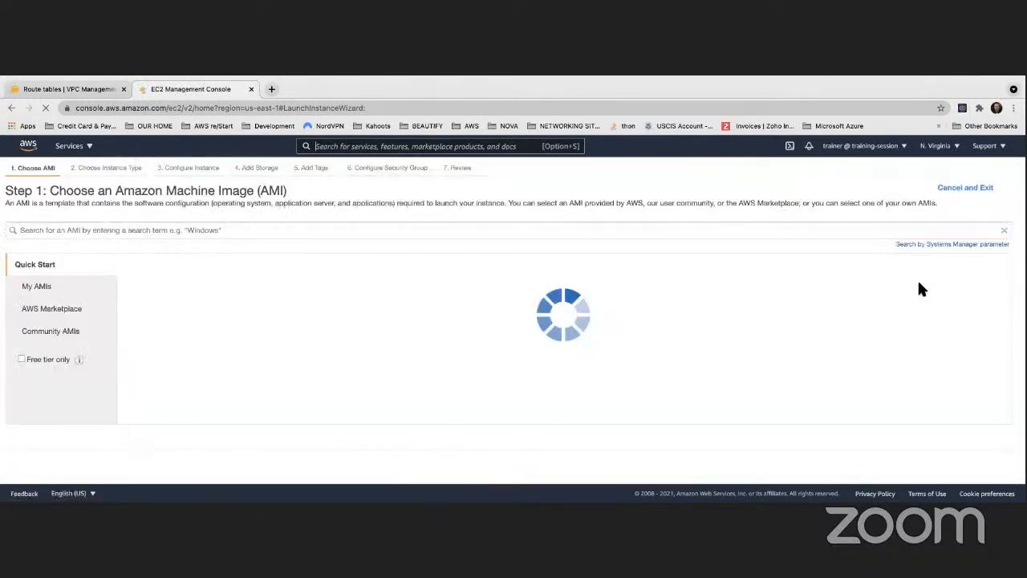
- Choose an Amazon Machine Image, keep the free-tier t2.micro instance type, and continue to the instance details
left_click(956, 293)
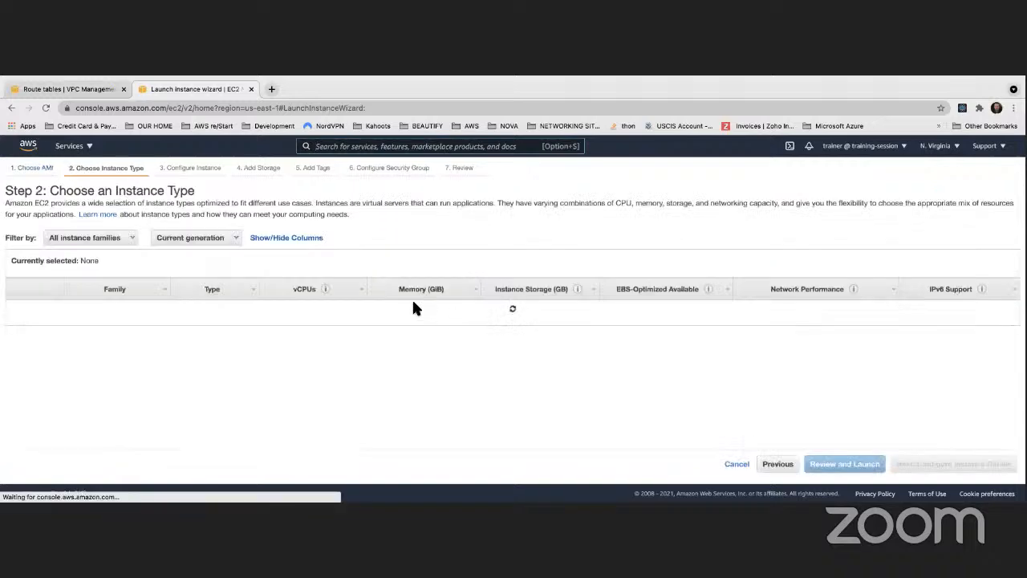
scroll(314, 306, "down", 1)
mouse_move(233, 286)
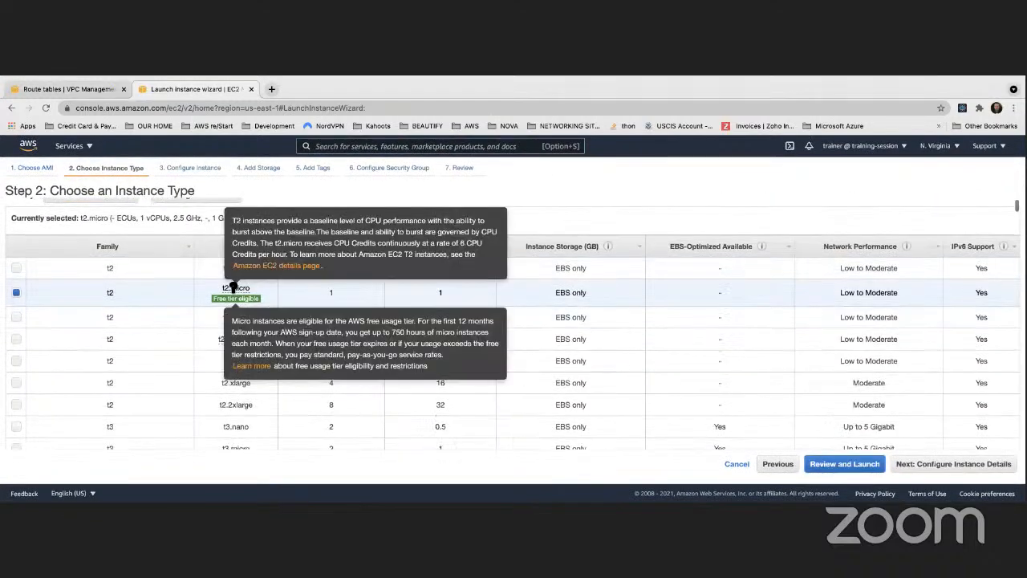
left_click(992, 463)
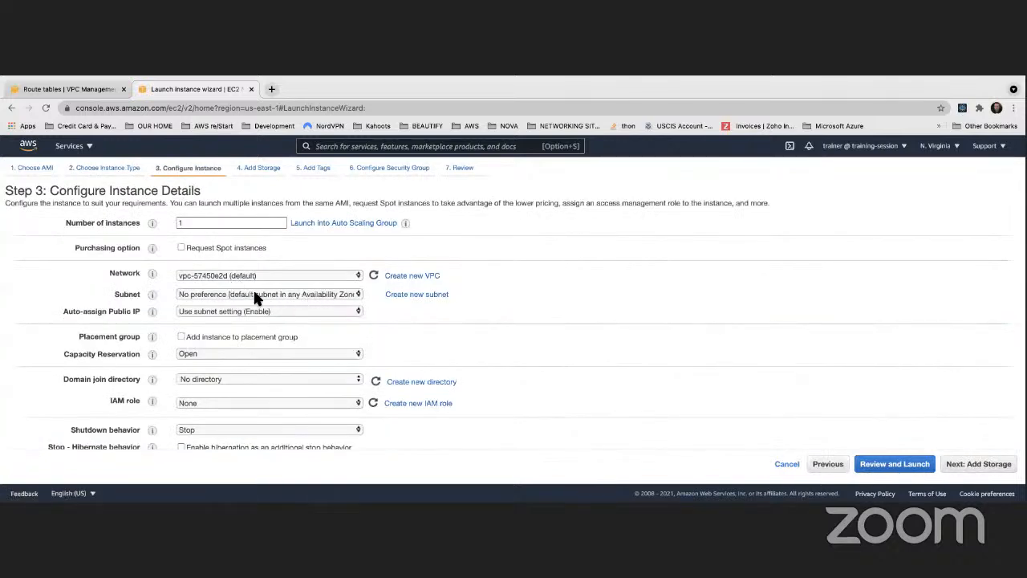
- Set the instance's network to MyDemoVPC and its subnet to Public Subnet 1 in us-east-1a
left_click(251, 295)
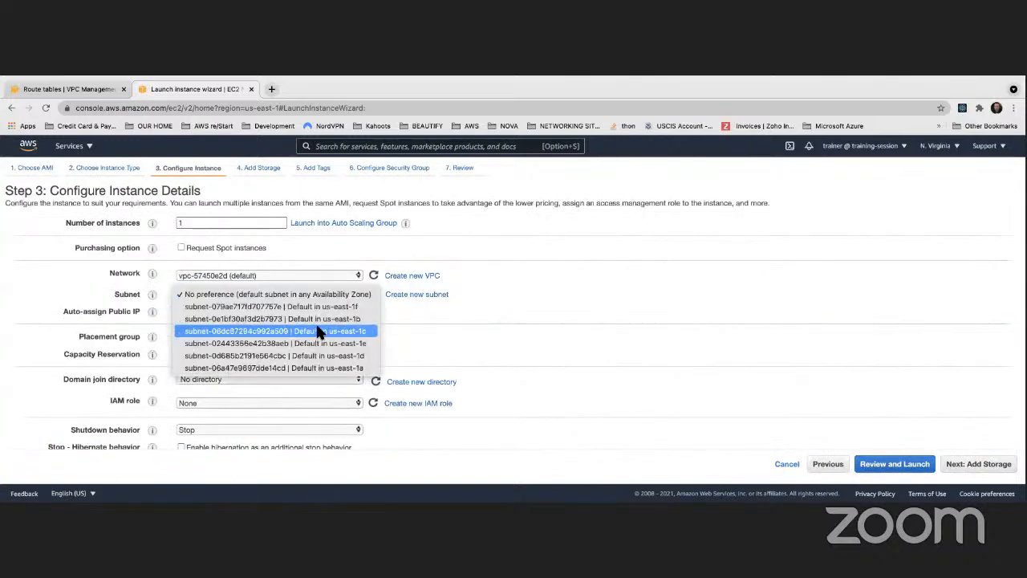
left_click(596, 281)
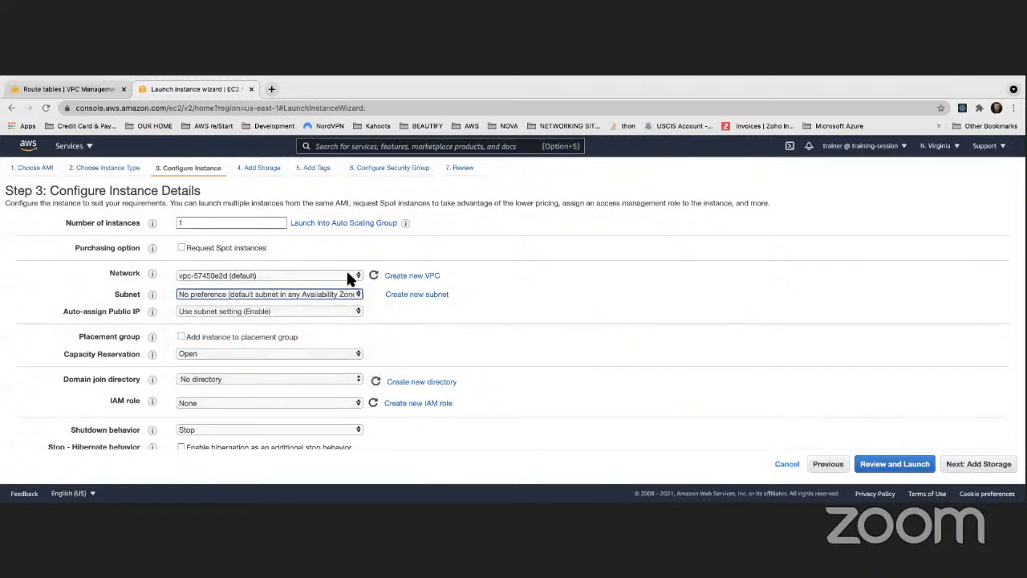
left_click(345, 276)
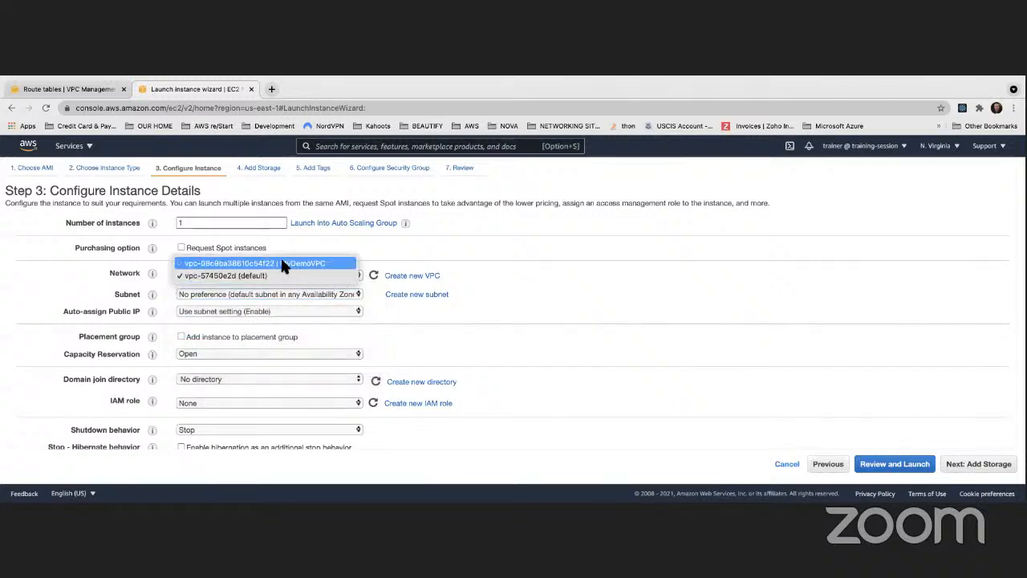
left_click(282, 264)
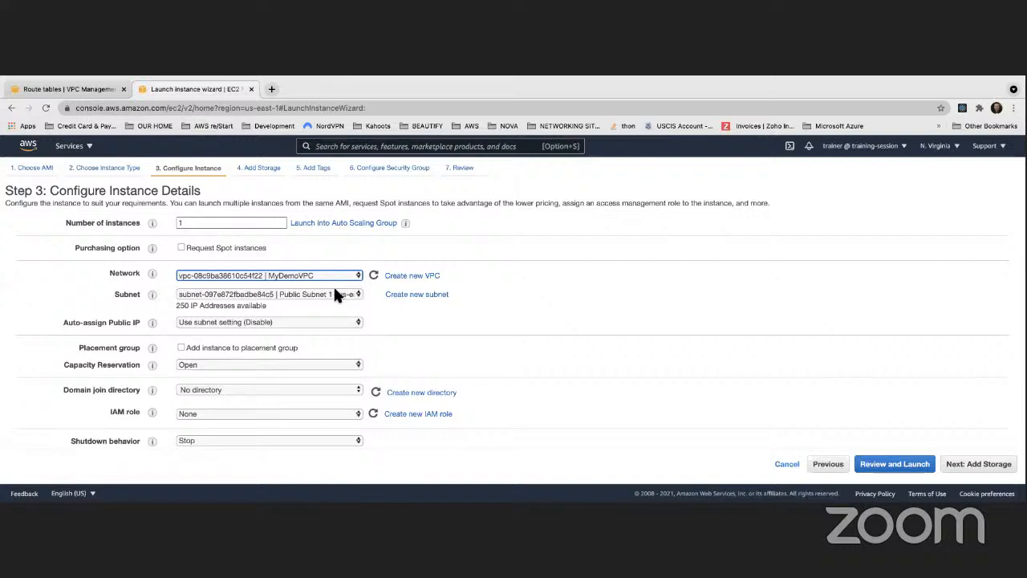
left_click(335, 293)
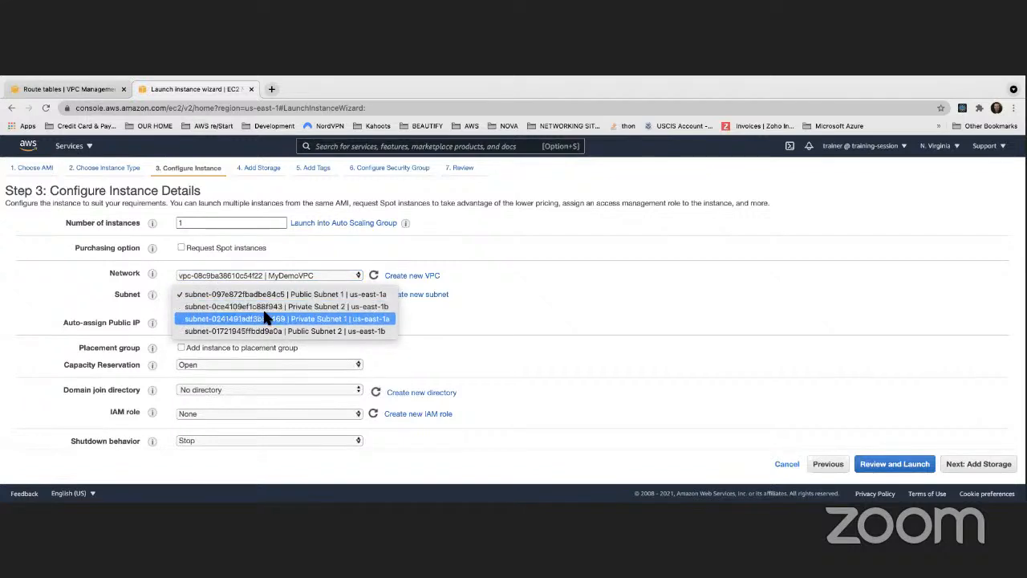
left_click(324, 296)
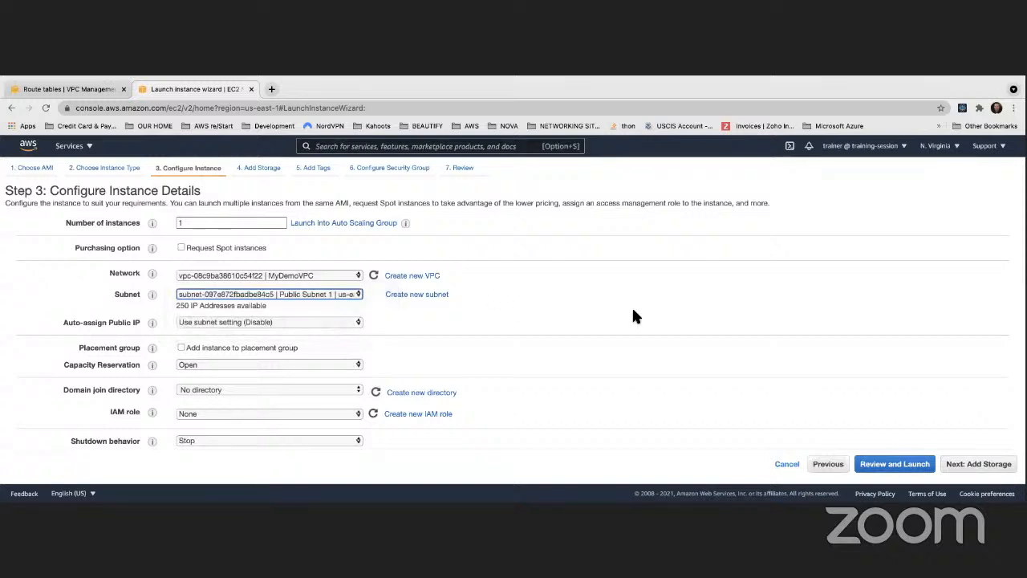
- Enable automatic public IP assignment for the instance
left_click(302, 323)
left_click(217, 337)
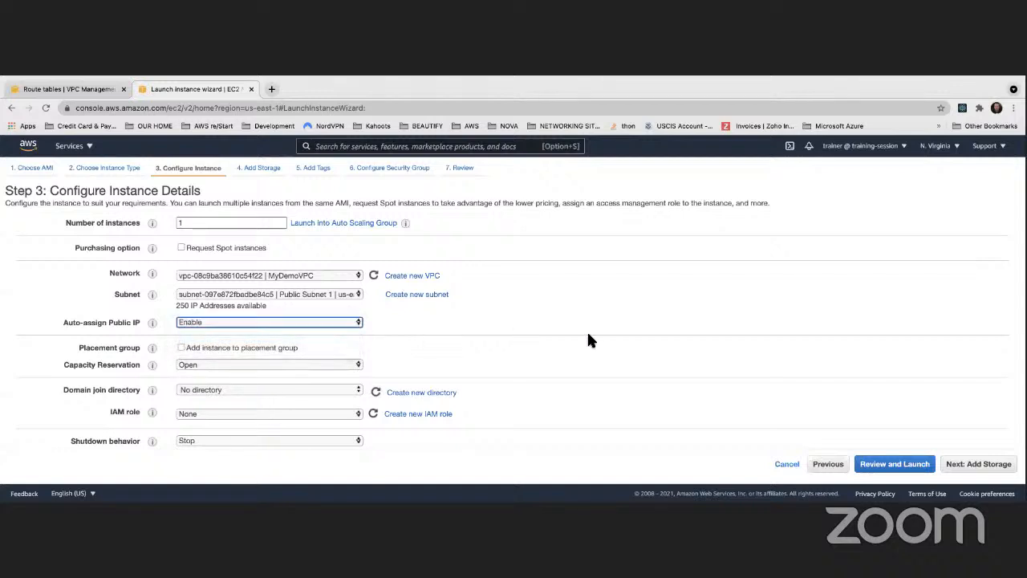
left_click(655, 328)
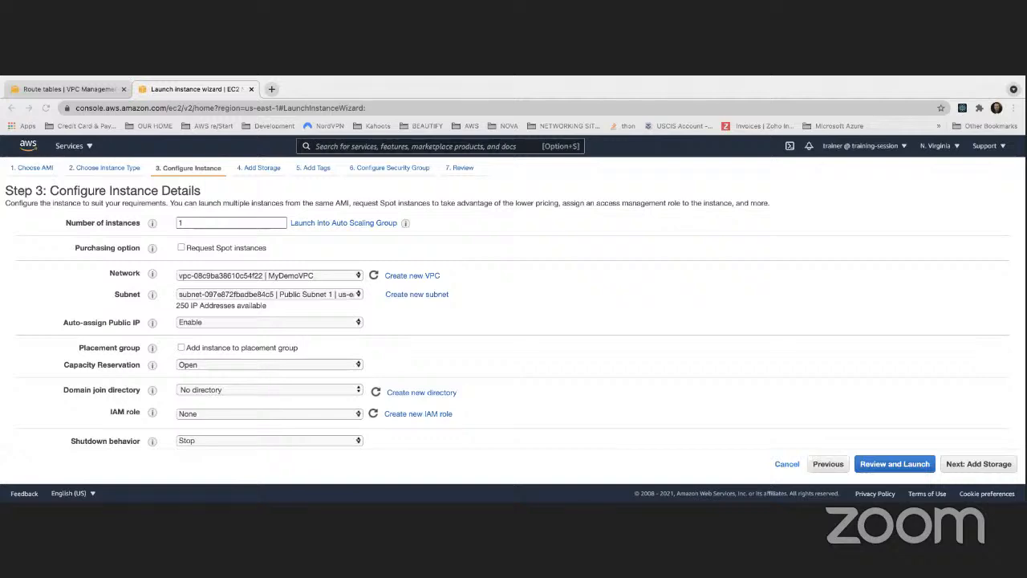
- Paste the bash script that installs and starts httpd and writes /var/www/html/index.html as the instance's user data
scroll(246, 379, "down", 10)
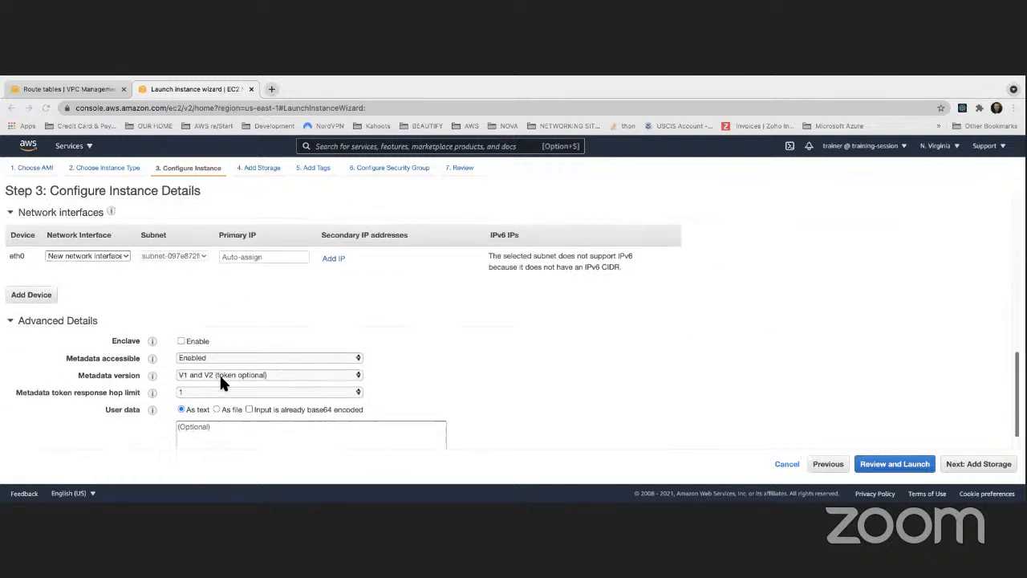
left_click(194, 402)
key("ctrl+v")
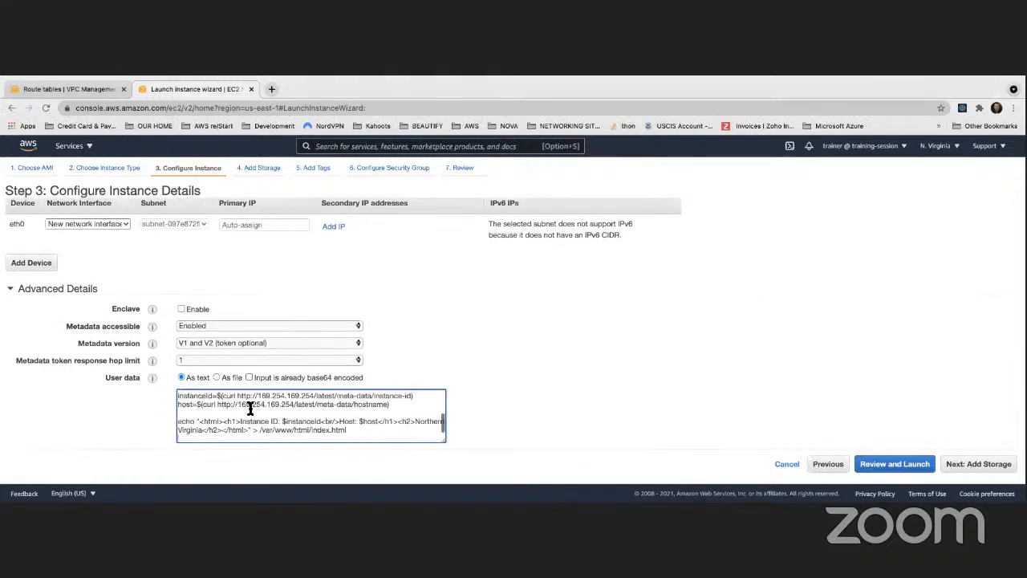
- Review the user data script's yum and systemctl commands, instance-id and hostname metadata lookups, and the index.html output line
scroll(251, 408, "up", 5)
scroll(251, 408, "up", 2)
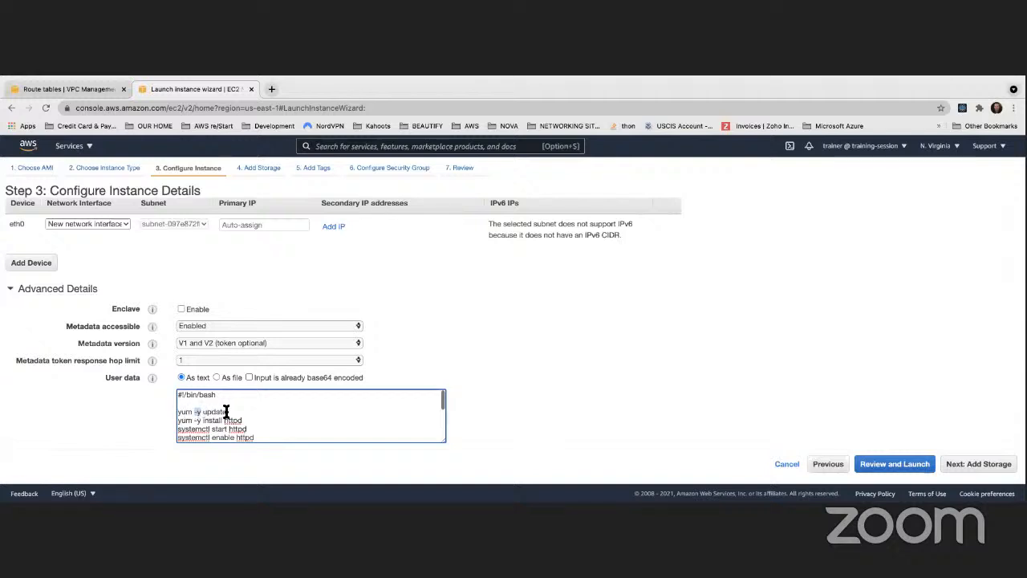
scroll(205, 409, "down", 2)
scroll(206, 408, "up", 1)
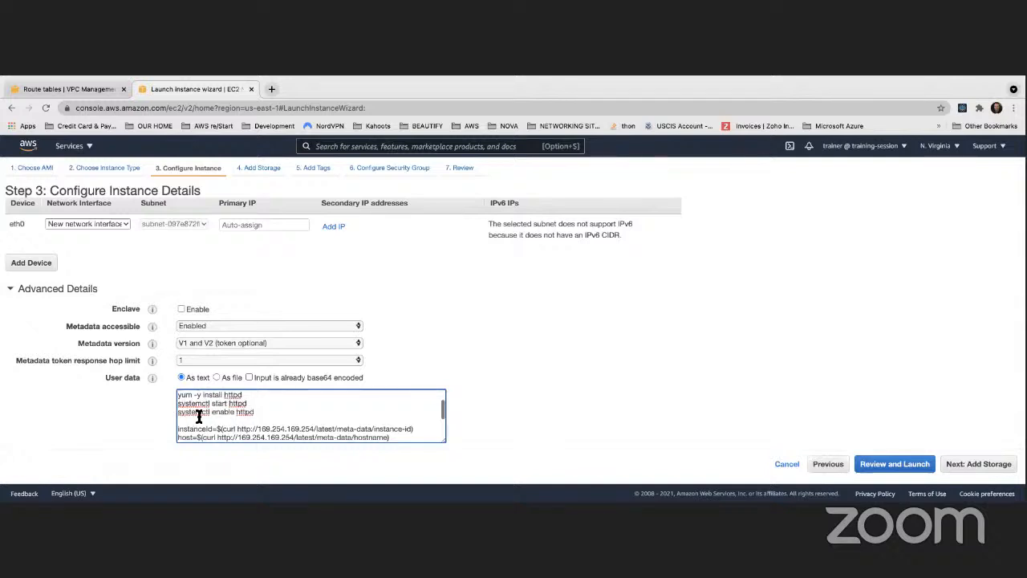
scroll(215, 413, "down", 1)
scroll(215, 414, "down", 1)
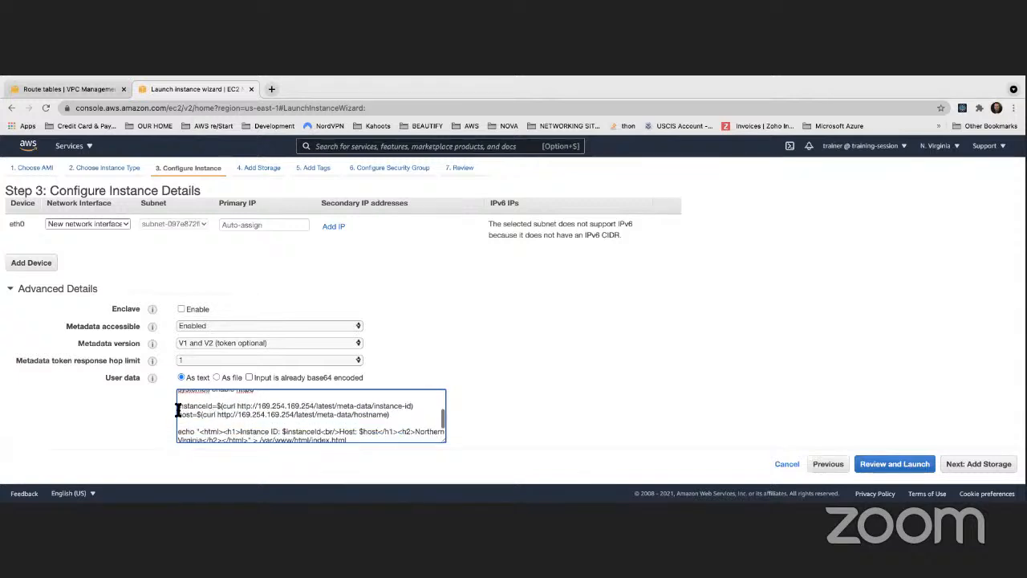
left_click_drag(217, 407, 413, 408)
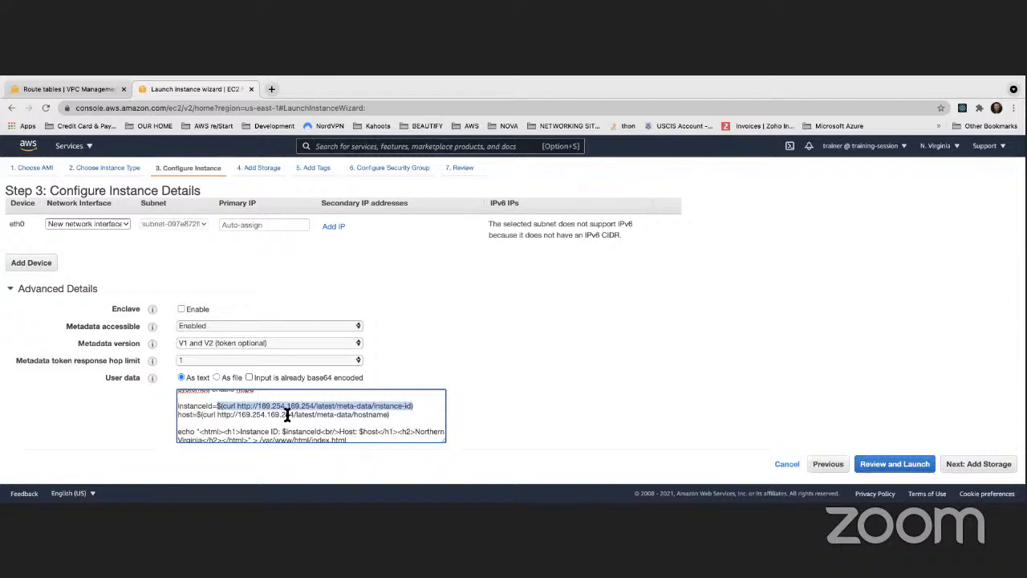
double_click(374, 415)
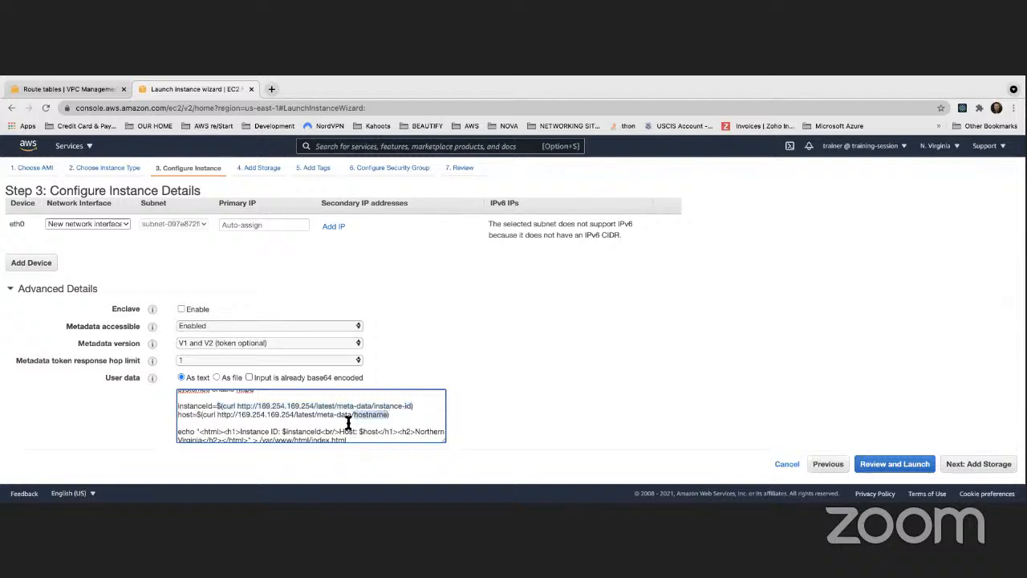
scroll(348, 422, "down", 1)
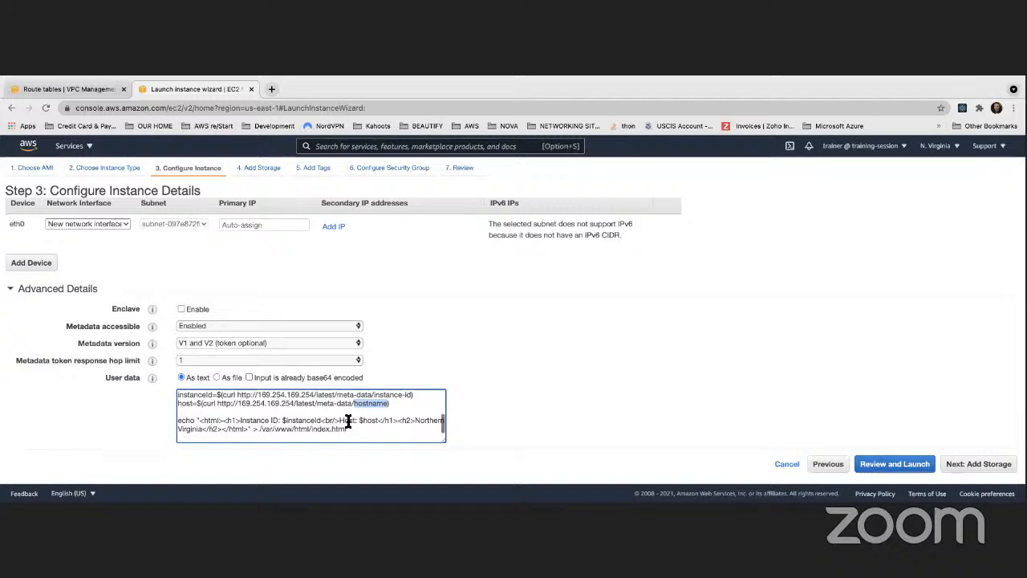
left_click(250, 430)
left_click_drag(312, 429, 275, 429)
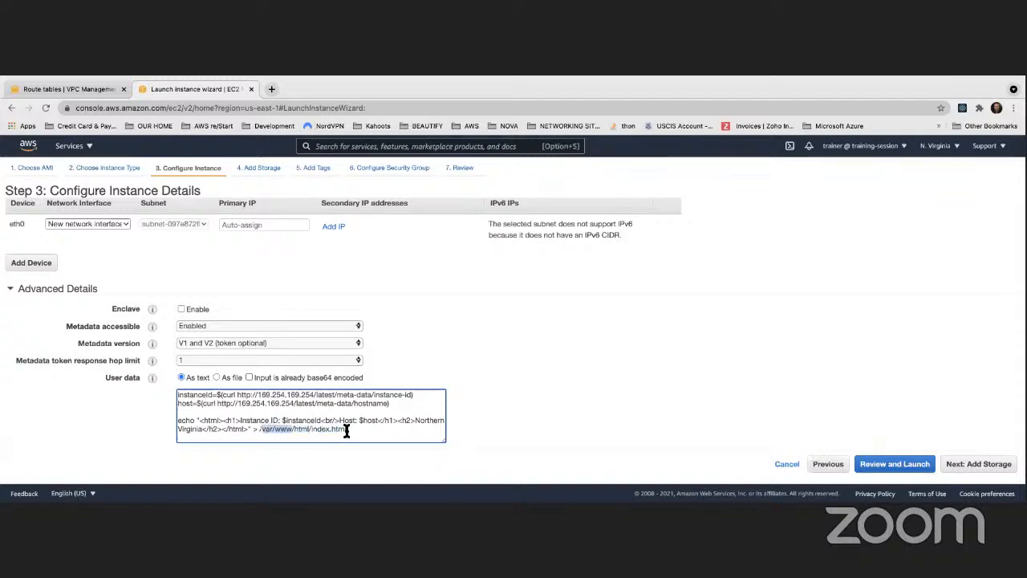
left_click(520, 431)
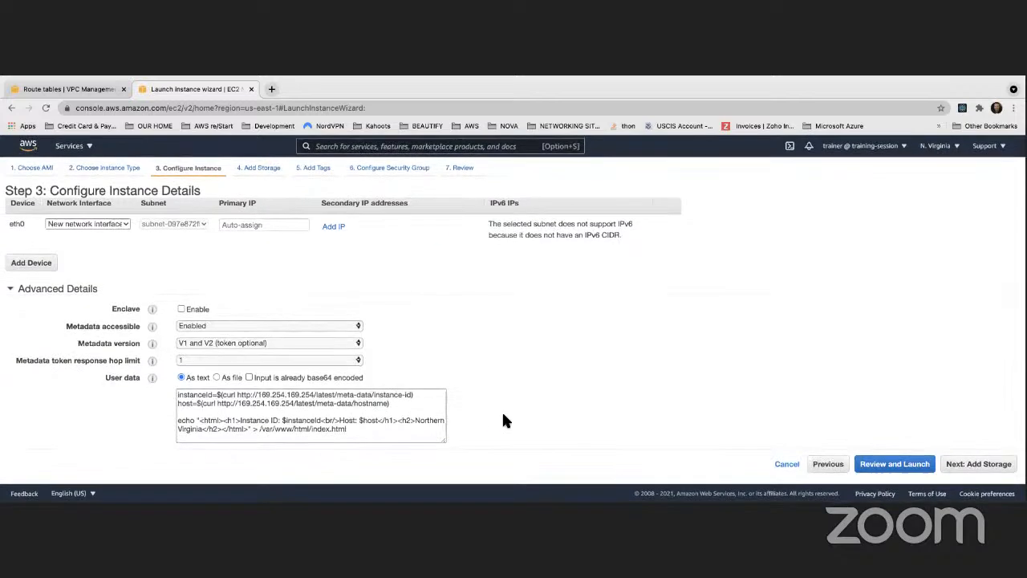
scroll(501, 421, "up", 3)
scroll(501, 415, "down", 3)
- Accept the default storage and add a tag with key Name and value Web Server Public Subnet 1
left_click(970, 469)
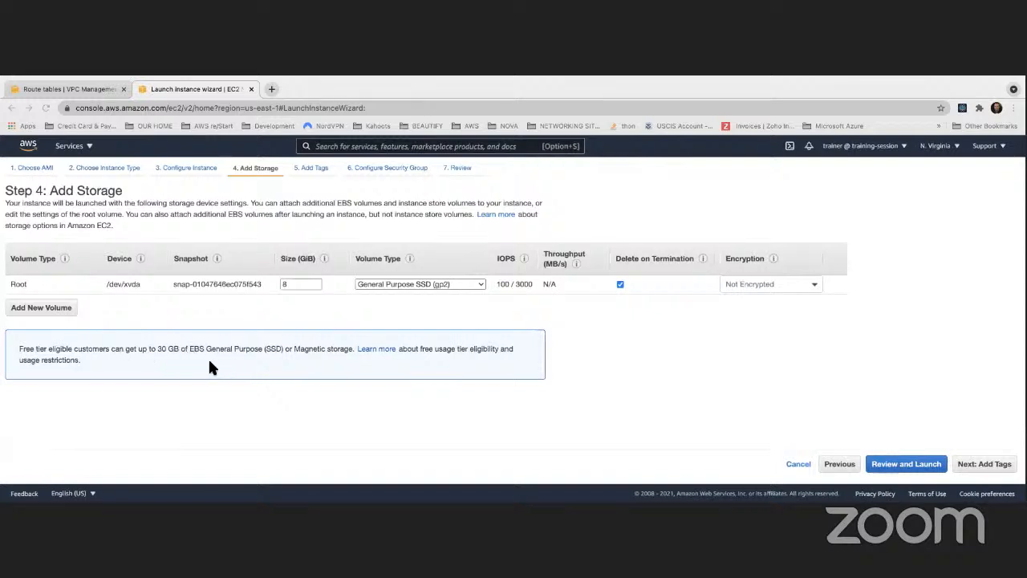
left_click(1003, 466)
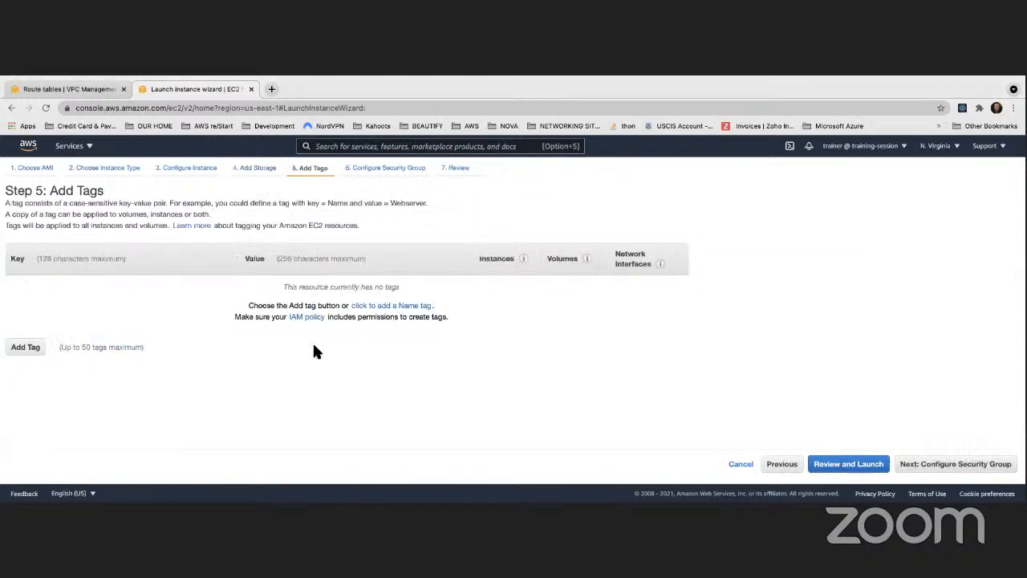
left_click(27, 346)
type("Name")
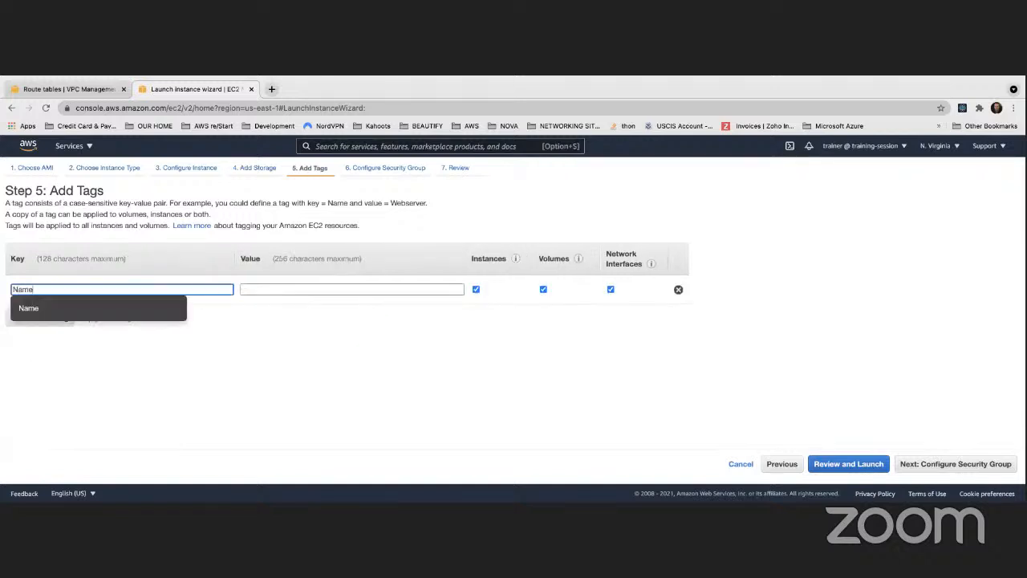
key("Tab")
type("Web ")
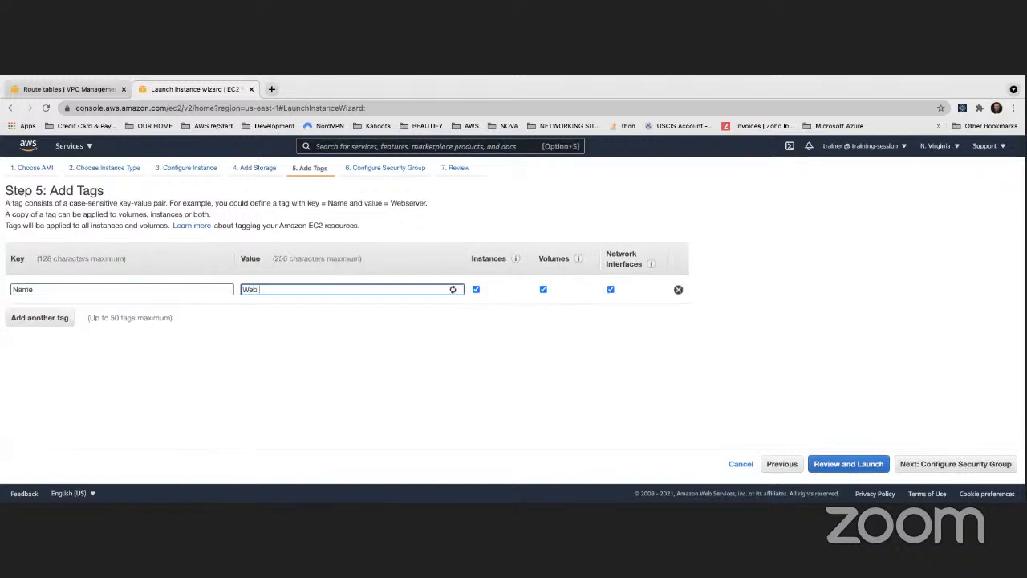
type("Serbver Ec")
key("BackSpace")
key("BackSpace")
key("BackSpace")
type("Public Subnet 1")
- Go back to the instance details and add "-> Public Subnet 1" after Northern Virginia in the user data script's HTML heading
left_click(780, 464)
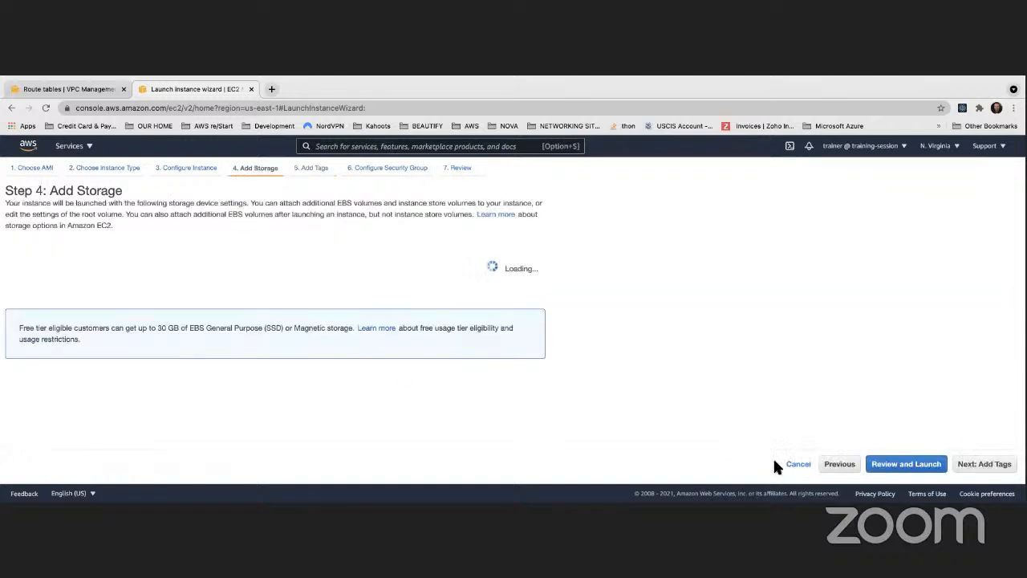
left_click(826, 463)
scroll(233, 383, "down", 1)
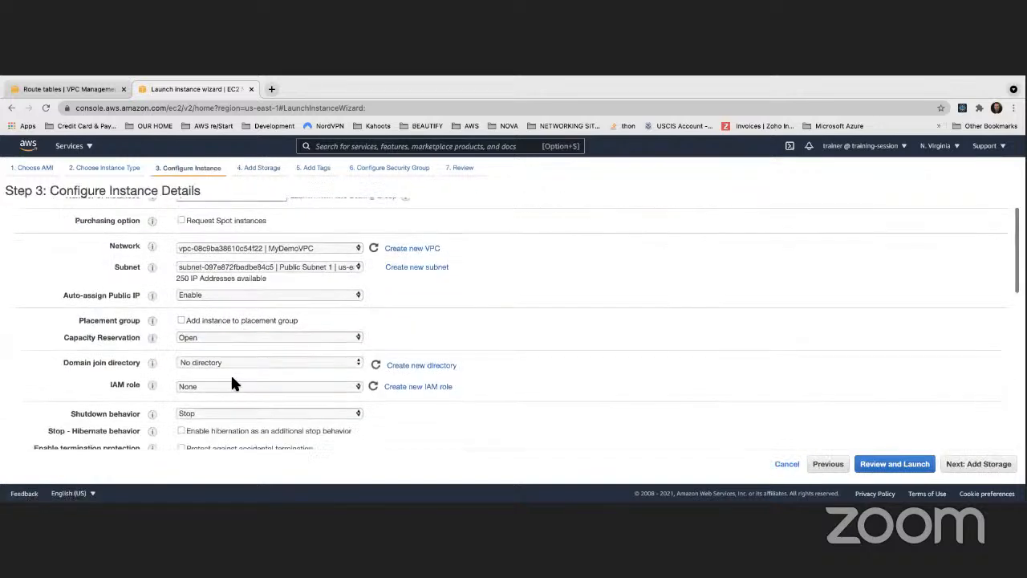
scroll(231, 377, "down", 10)
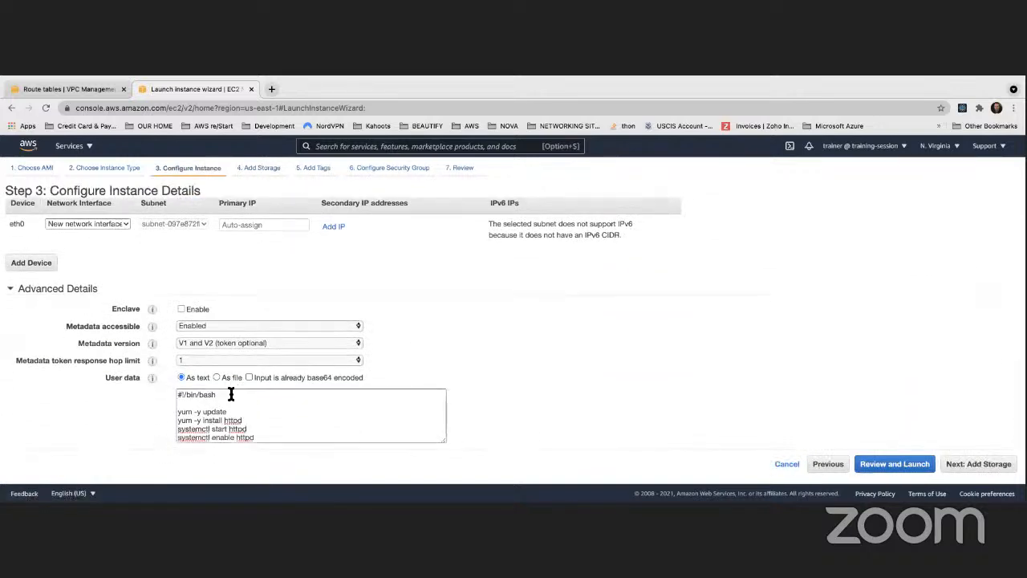
scroll(231, 397, "down", 5)
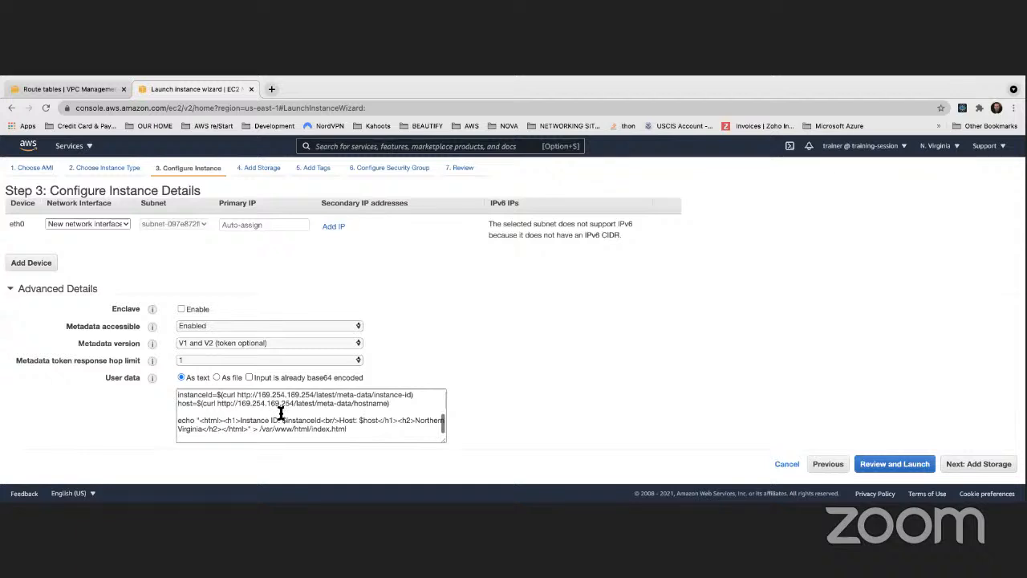
left_click(205, 427)
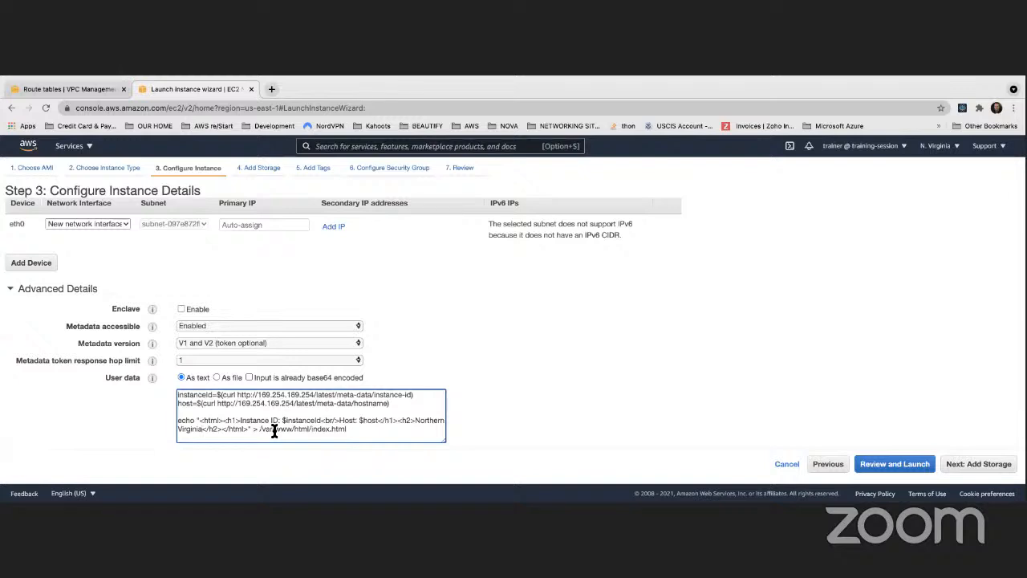
type("-> ")
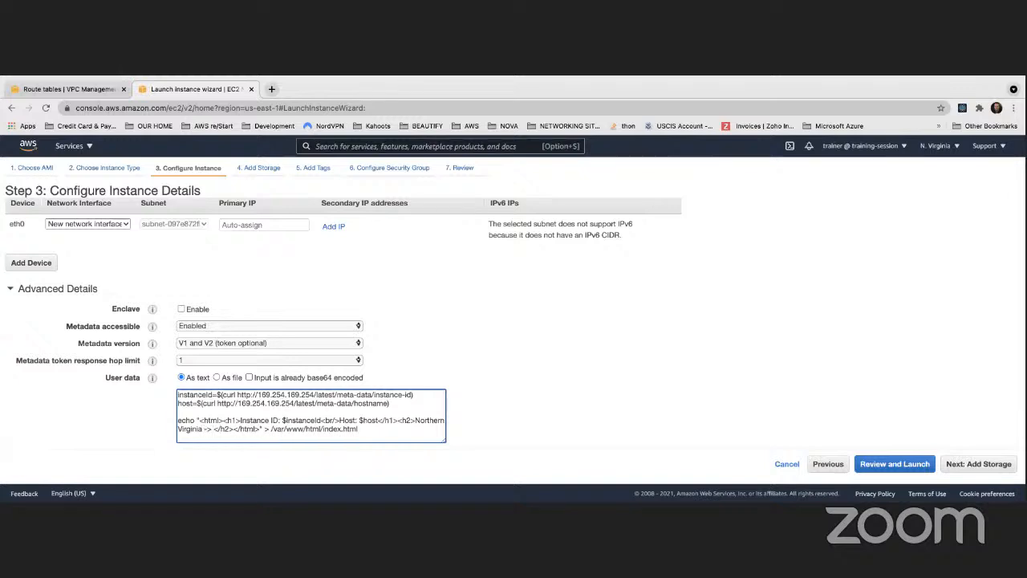
type("Public Subnet ")
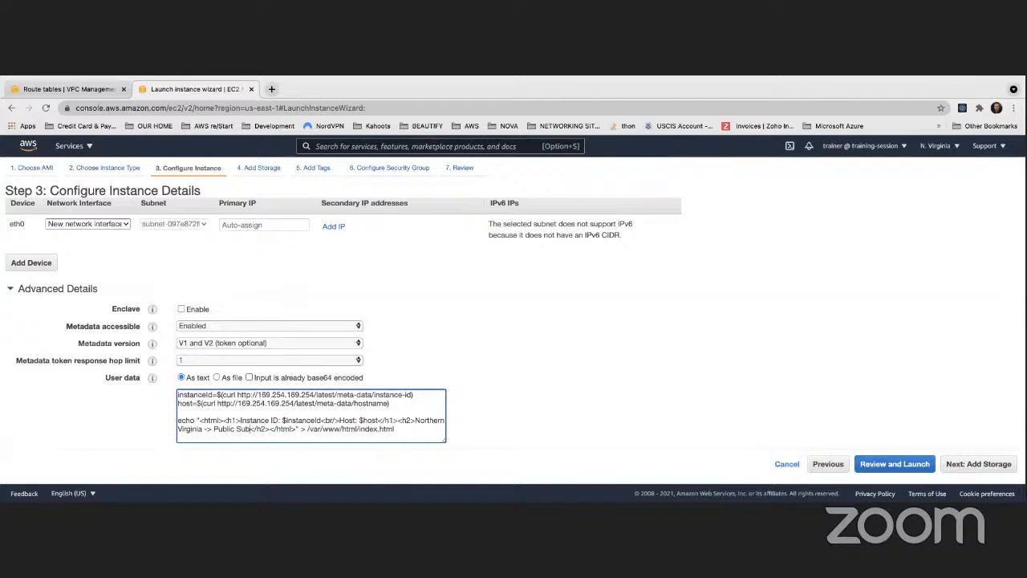
type("1")
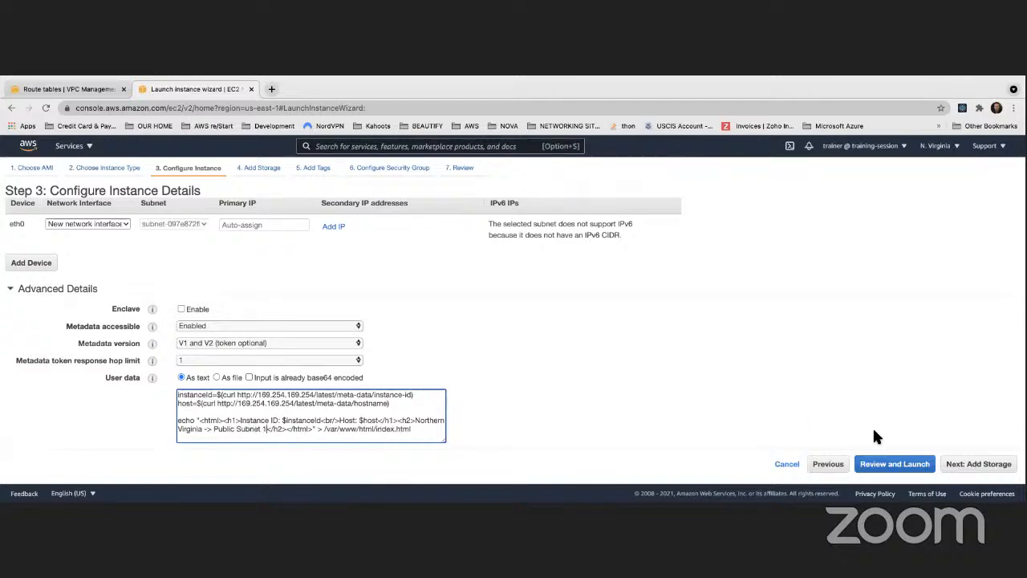
- Continue past the storage settings to the instance tags and check the Name tag's value
left_click(969, 465)
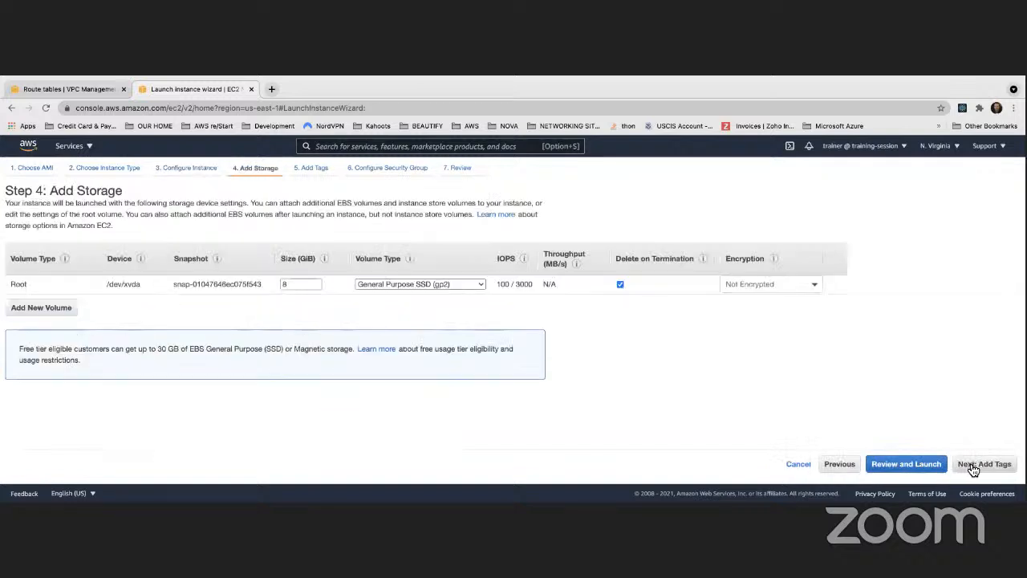
left_click(970, 465)
left_click(362, 293)
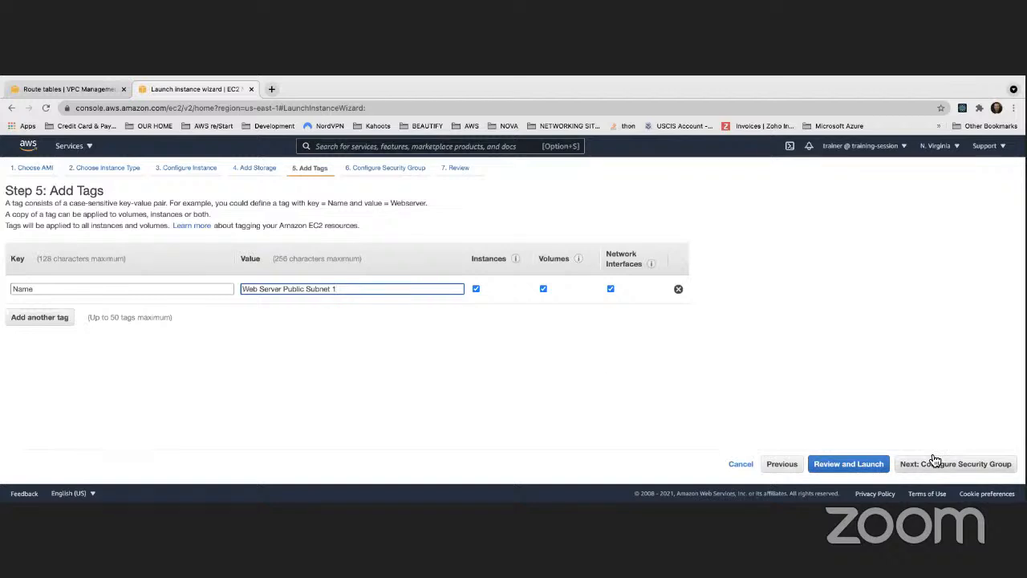
- Continue to the security group settings and create a new security group named ApacheServerSecurityGroup
left_click(982, 466)
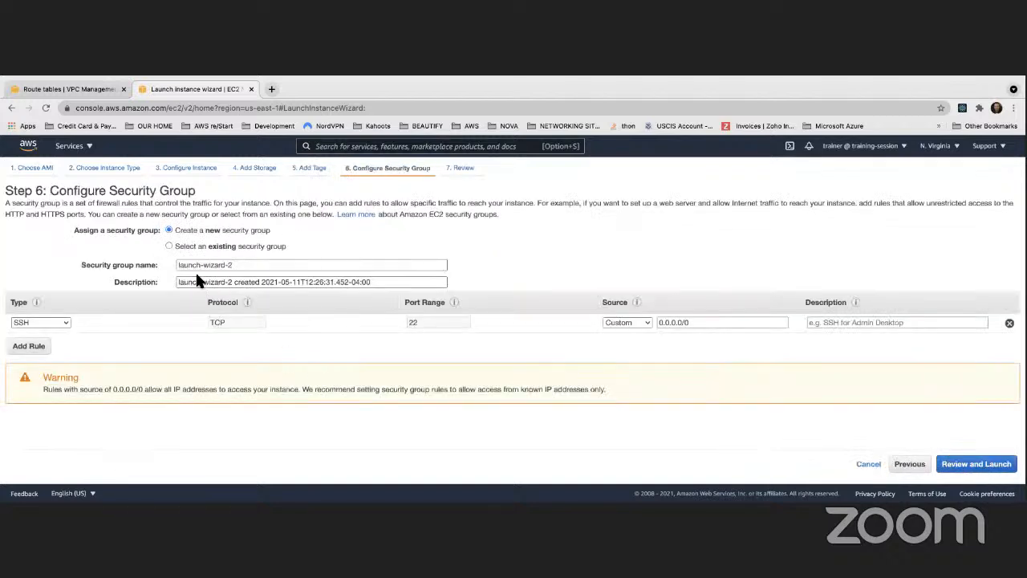
left_click(168, 246)
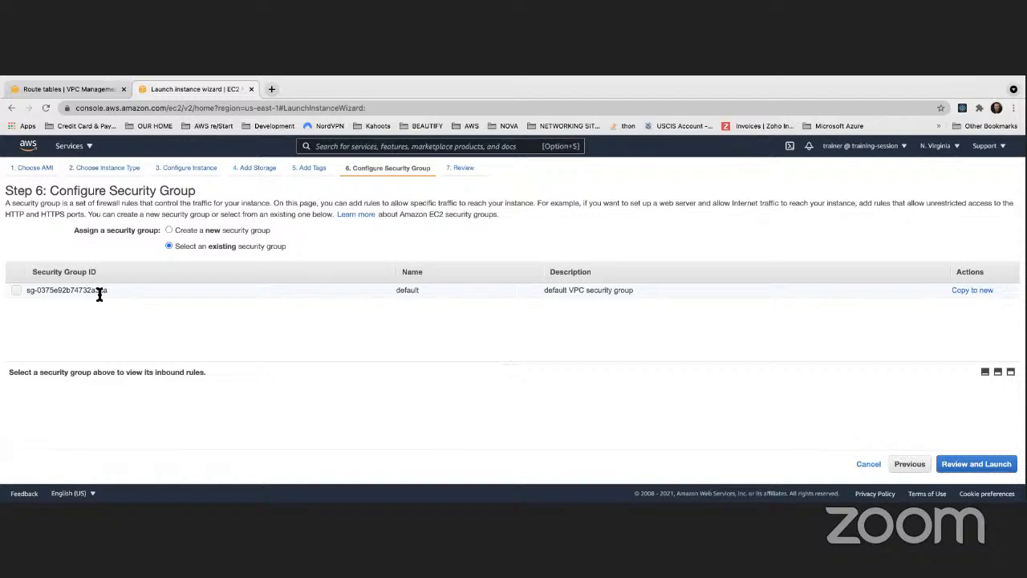
left_click(169, 230)
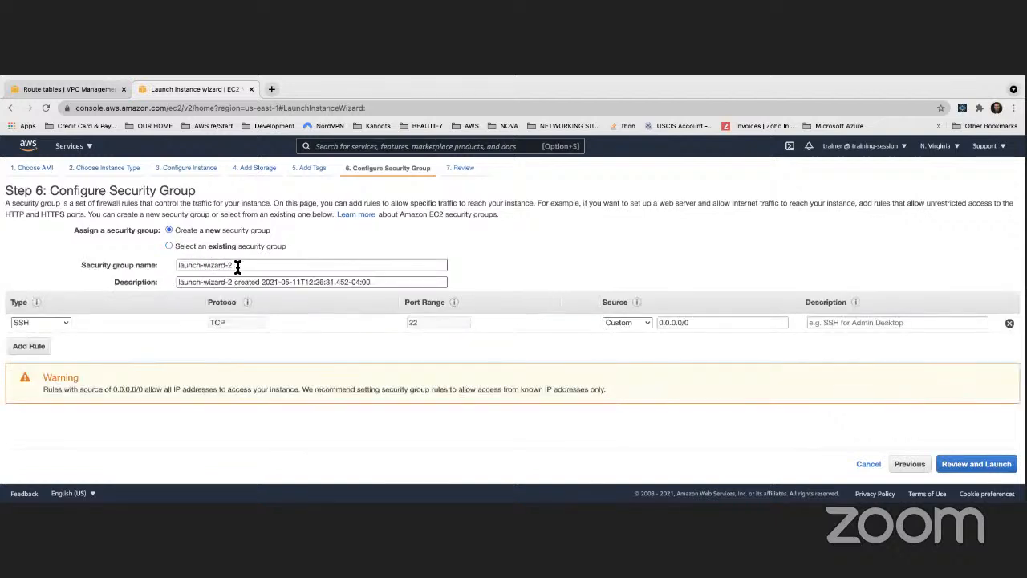
left_click_drag(238, 265, 170, 267)
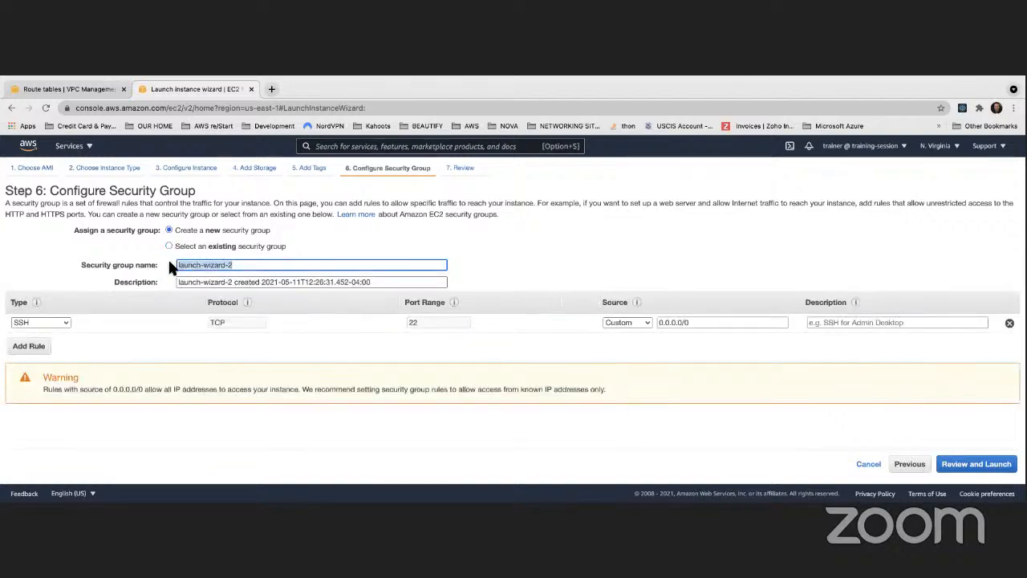
type("ApacheServerSecurityGroup")
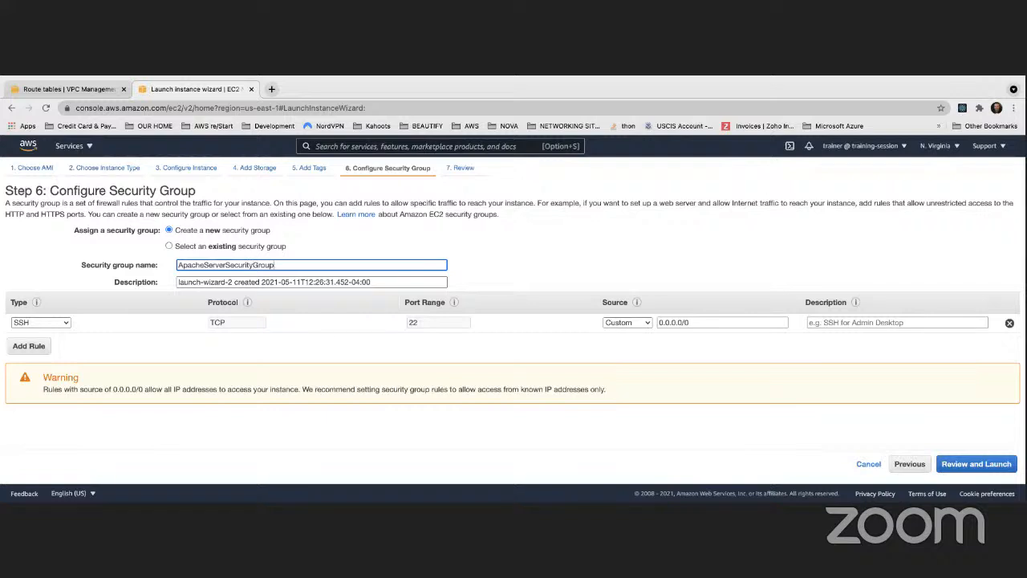
- Copy the security group's name into its description and space it out as Apache Server Security Group
left_click_drag(276, 265, 164, 263)
key("super+c")
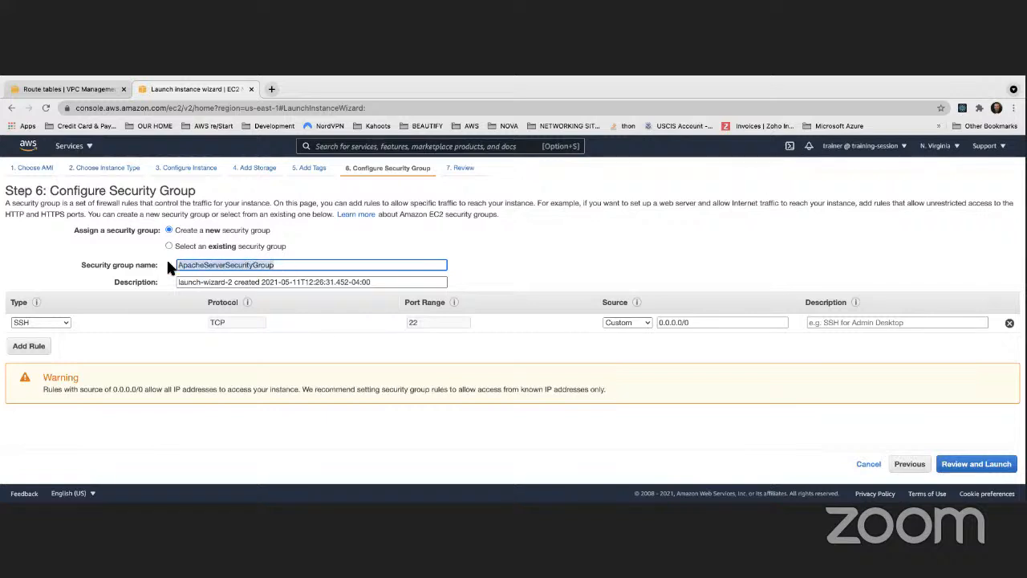
left_click_drag(372, 282, 176, 284)
key("super+v")
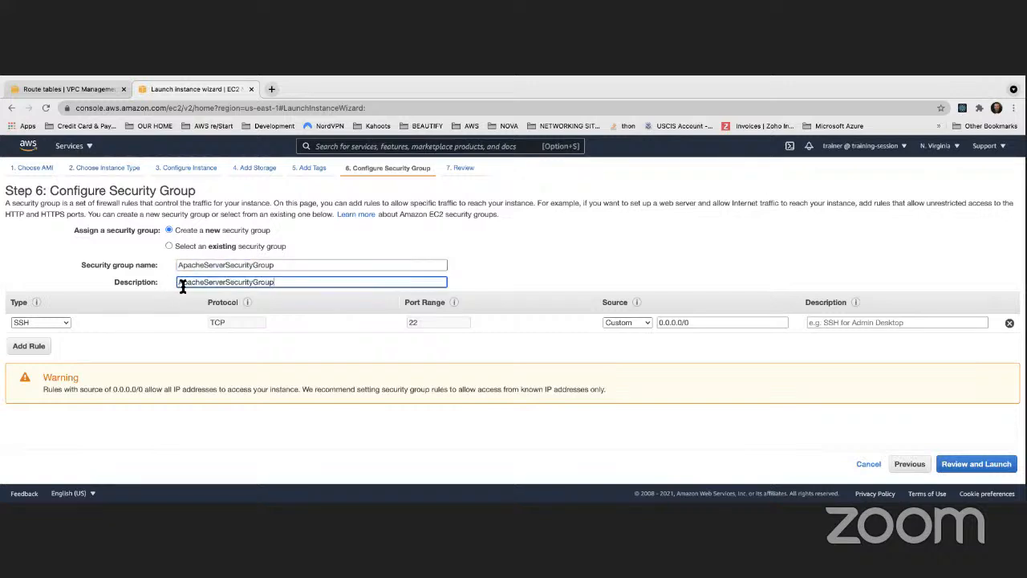
left_click(205, 282)
left_click(232, 281)
left_click(256, 282)
left_click(351, 353)
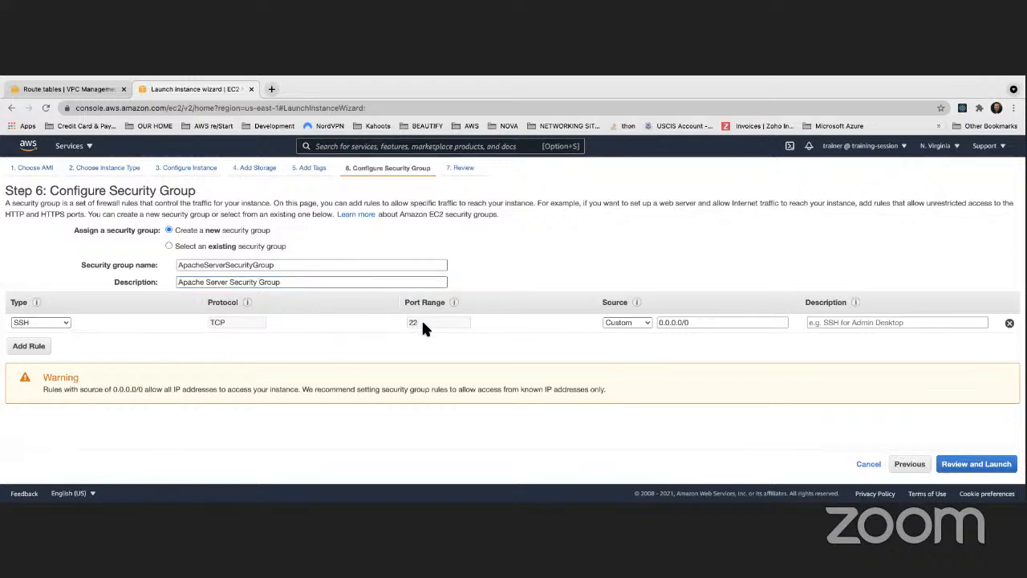
- Replace the security group's SSH rule with an HTTP rule
left_click(1009, 323)
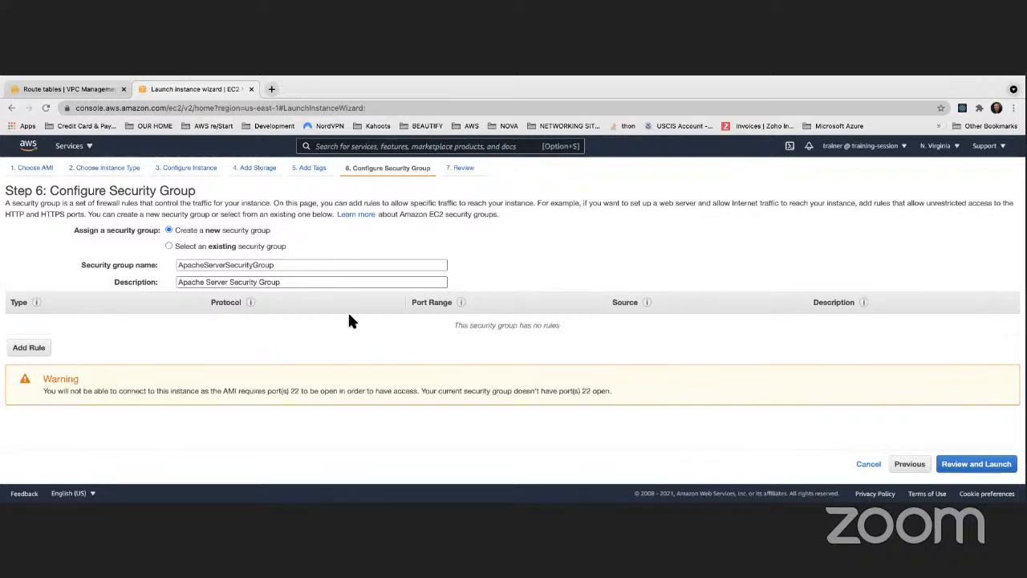
left_click(42, 356)
left_click(55, 324)
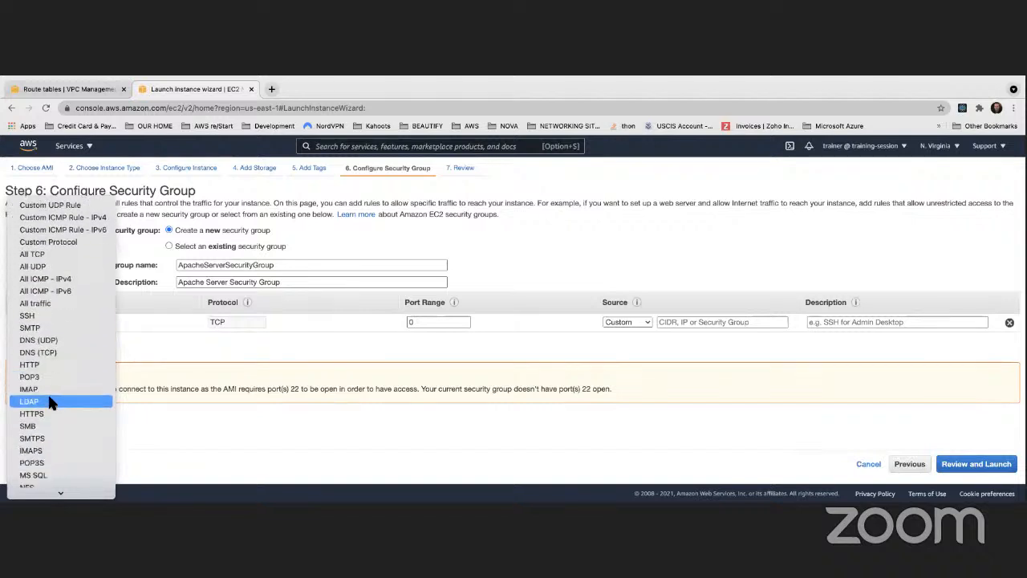
scroll(50, 402, "up", 2)
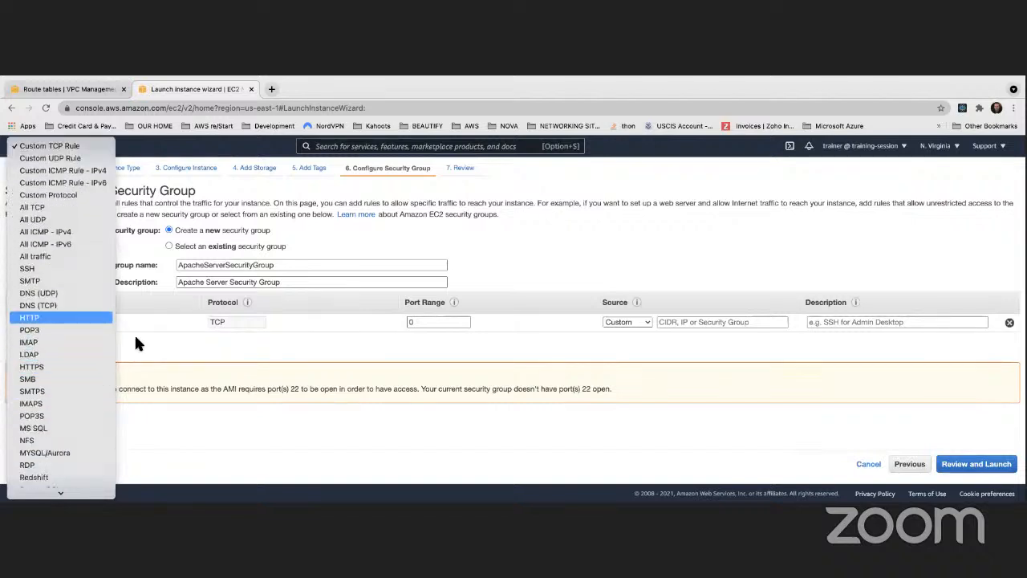
key("Return")
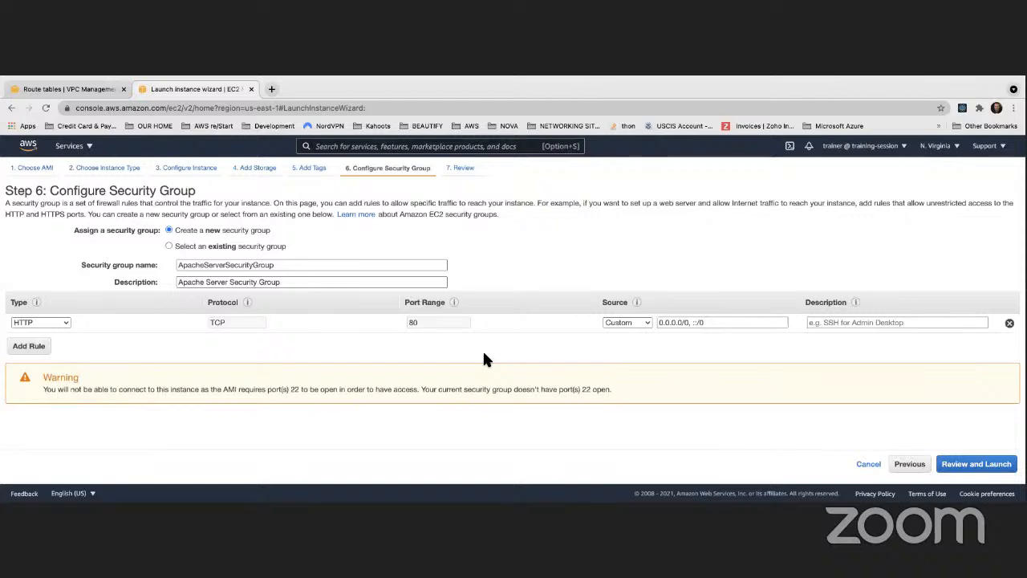
- Review and launch the instance with the existing key pair Cohort3KeyPair, acknowledging access to its private key, and go to the instances list
left_click(976, 469)
scroll(300, 339, "down", 3)
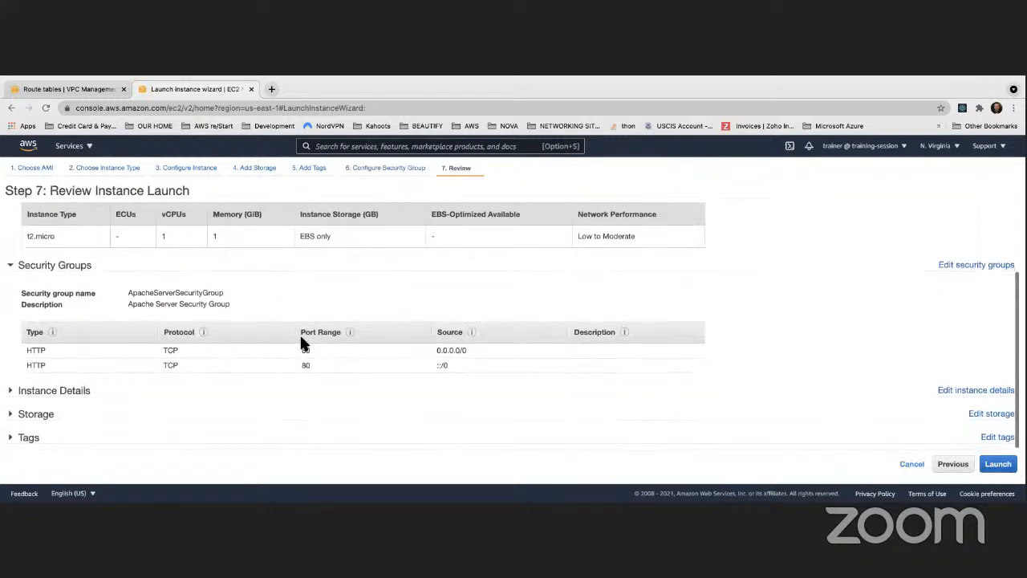
left_click(998, 464)
left_click(358, 374)
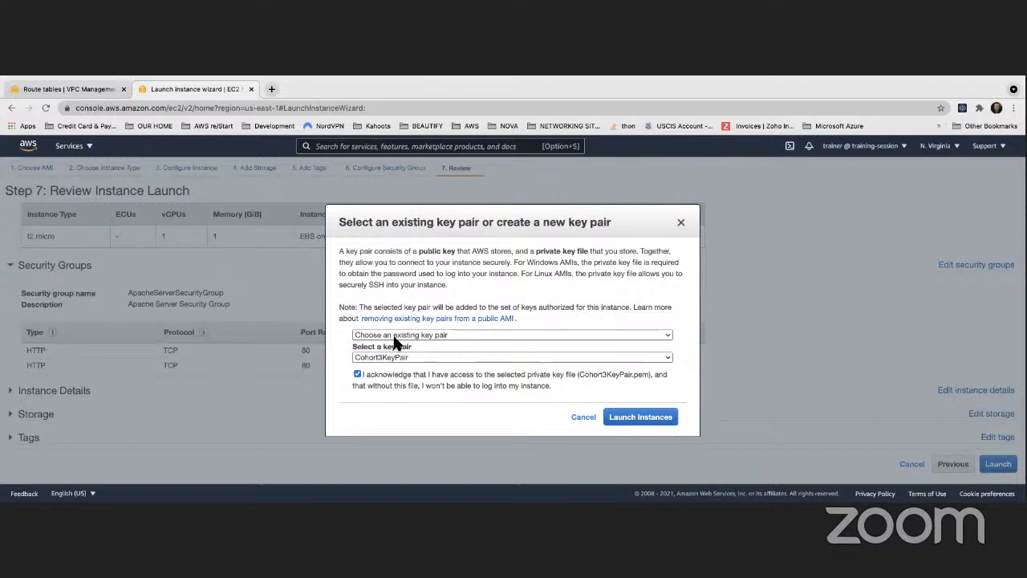
left_click(647, 421)
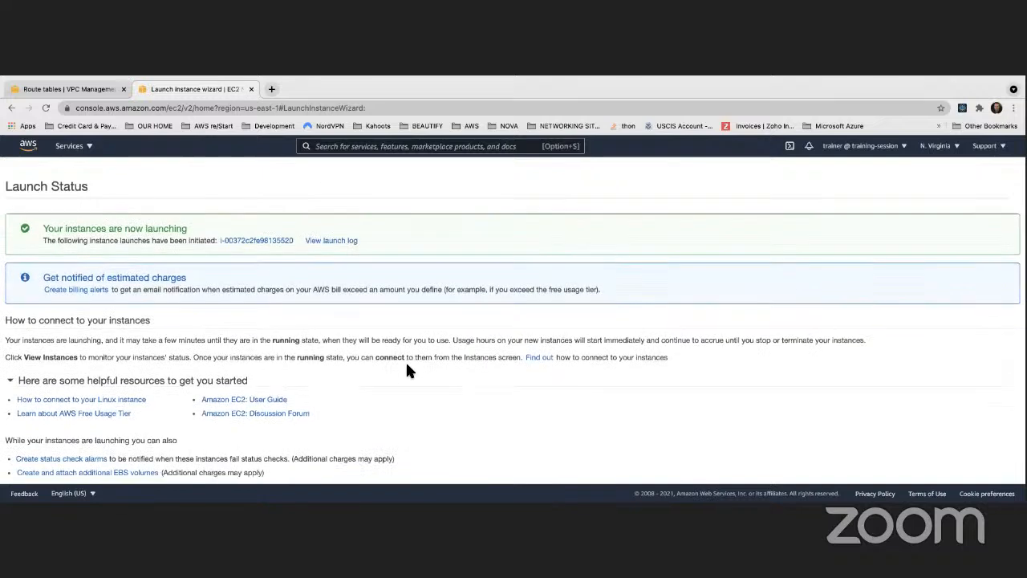
scroll(407, 373, "down", 1)
left_click(984, 470)
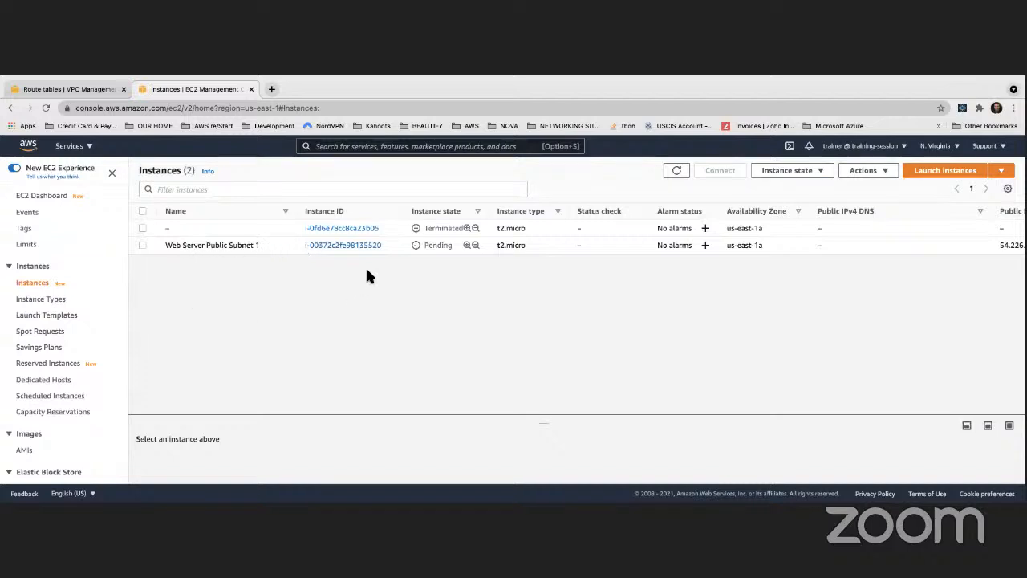
- Start launching another instance with the 64-bit (x86) Amazon Linux 2 AMI and the t2.micro type
left_click(940, 173)
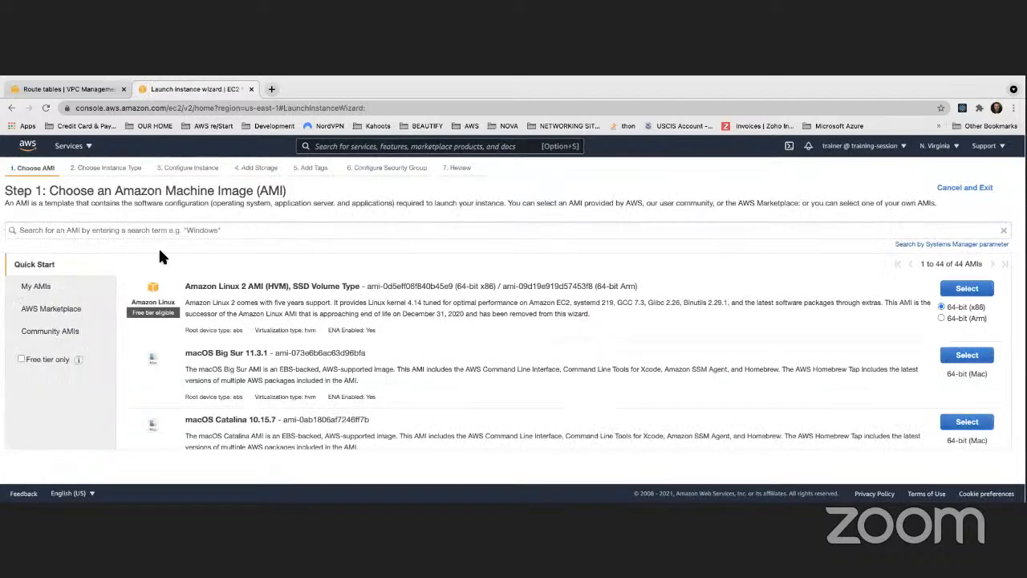
left_click(968, 290)
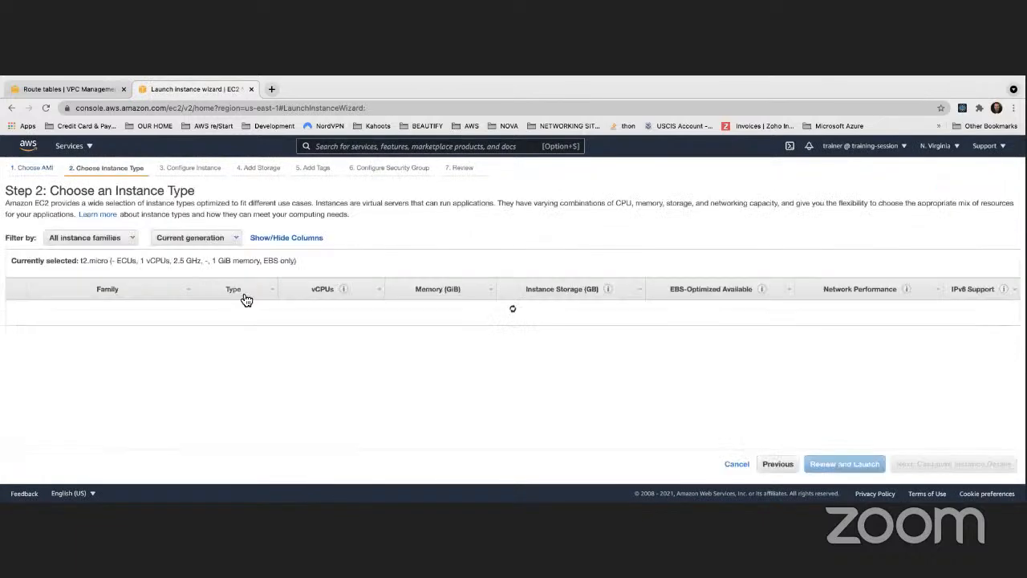
scroll(236, 293, "down", 3)
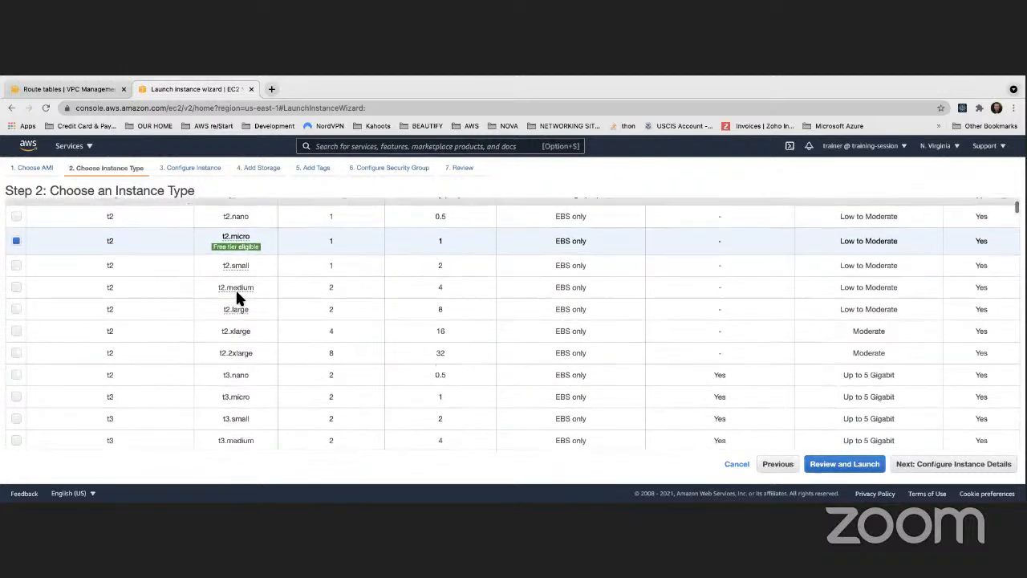
left_click(955, 464)
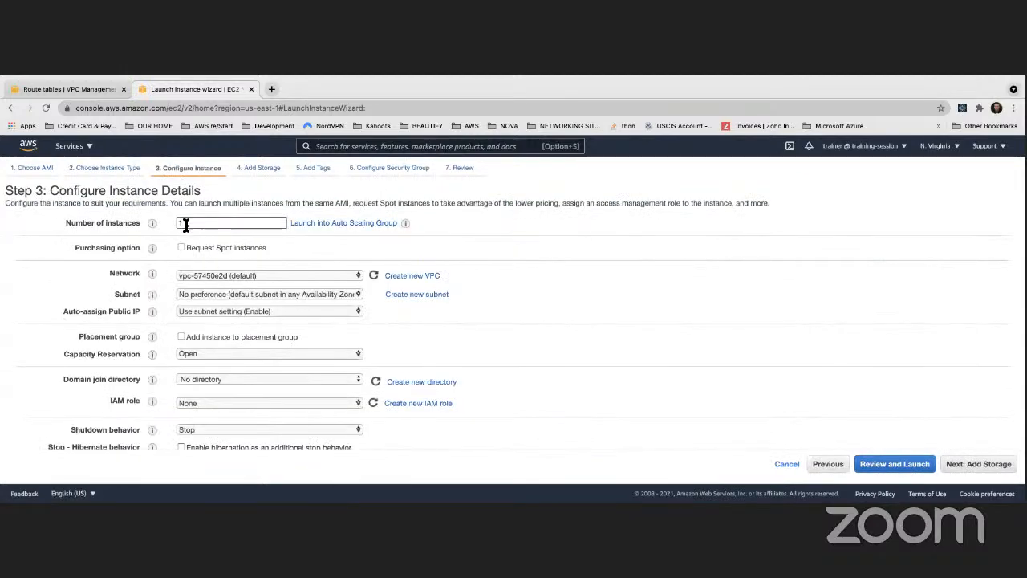
- Set the new instance's network to MyDemoVPC and its subnet to Public Subnet 2
left_click(209, 272)
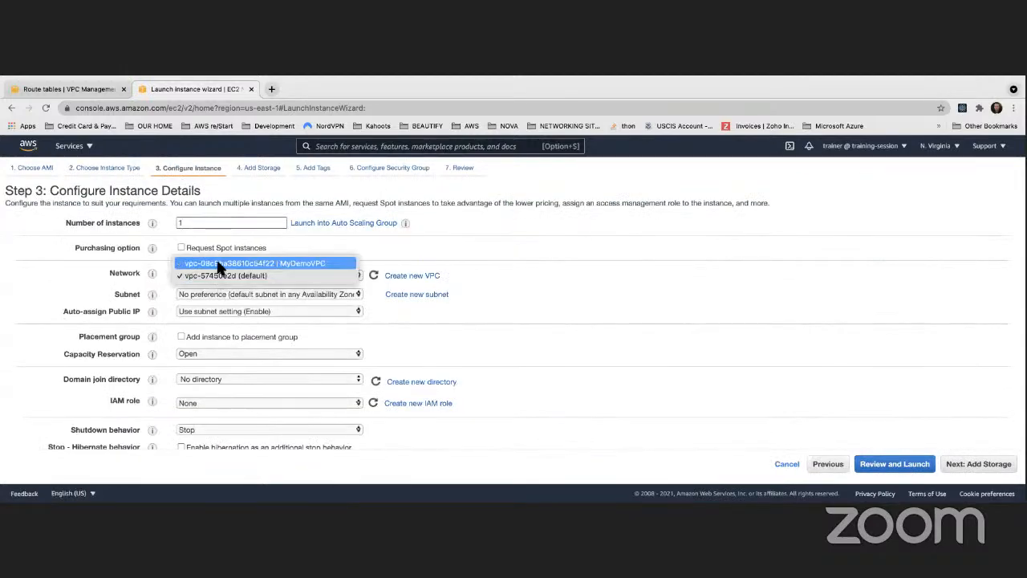
left_click(215, 263)
left_click(230, 294)
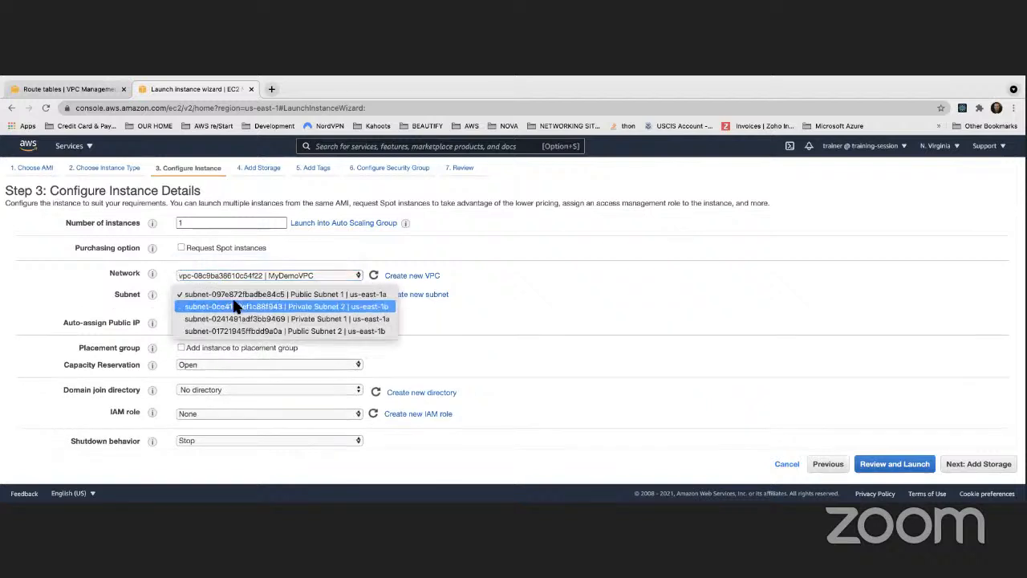
left_click(240, 331)
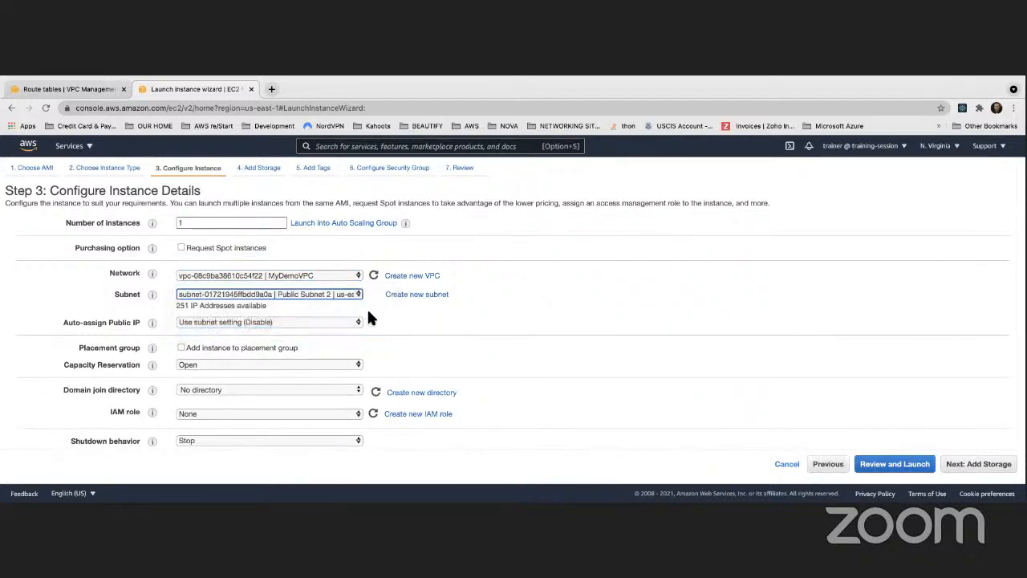
left_click(347, 322)
left_click(329, 334)
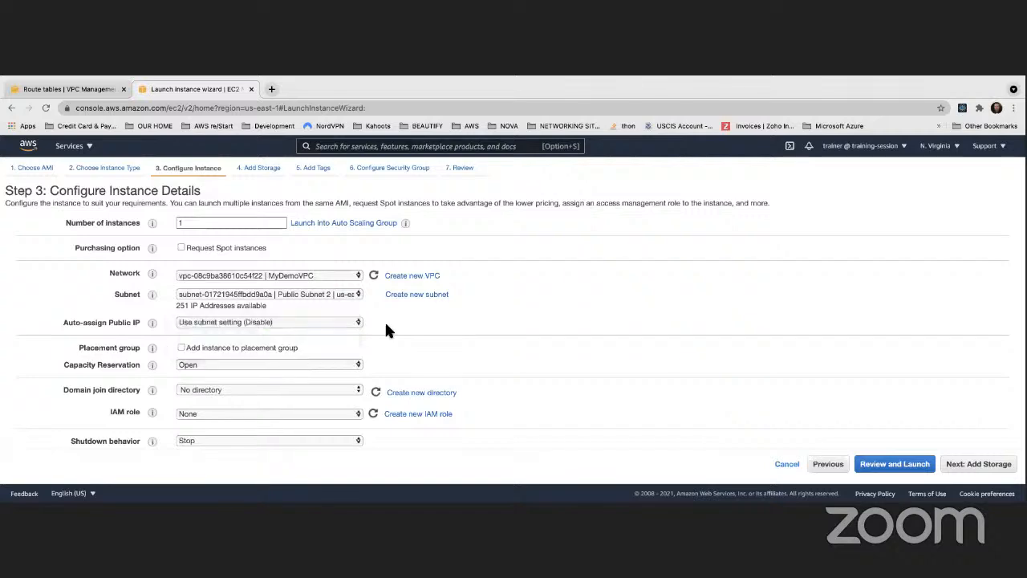
scroll(385, 327, "down", 2)
scroll(384, 321, "down", 10)
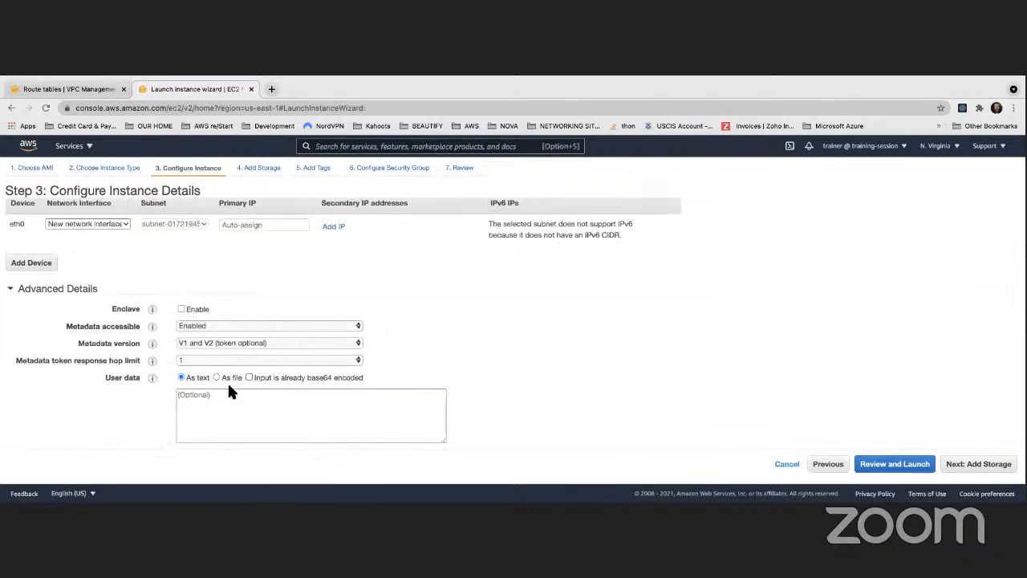
left_click(198, 398)
key("super+v")
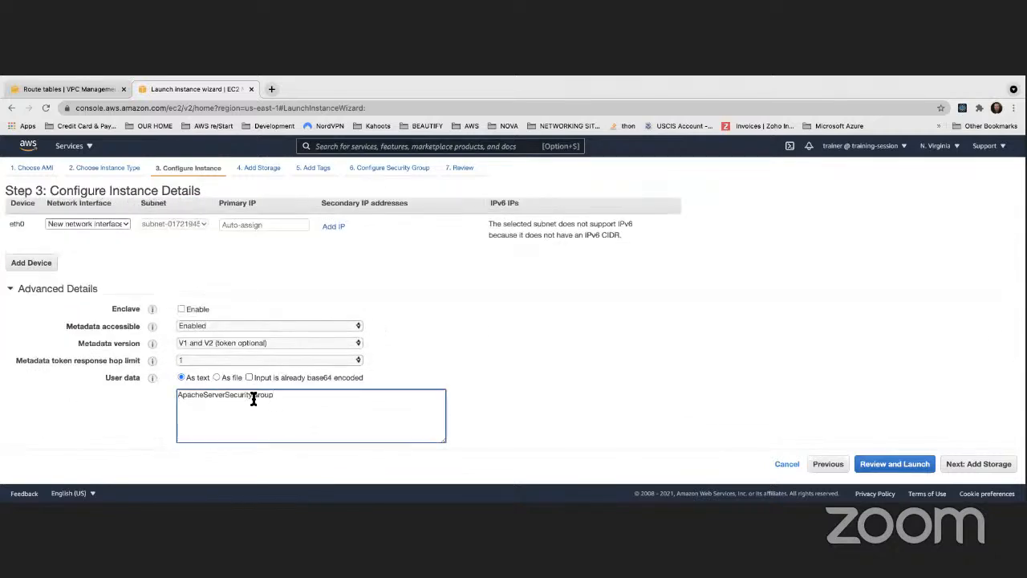
key("super+a")
key("BackSpace")
- Copy the Apache web server bash script from the other application and paste it as the instance's user data
key("super+Tab")
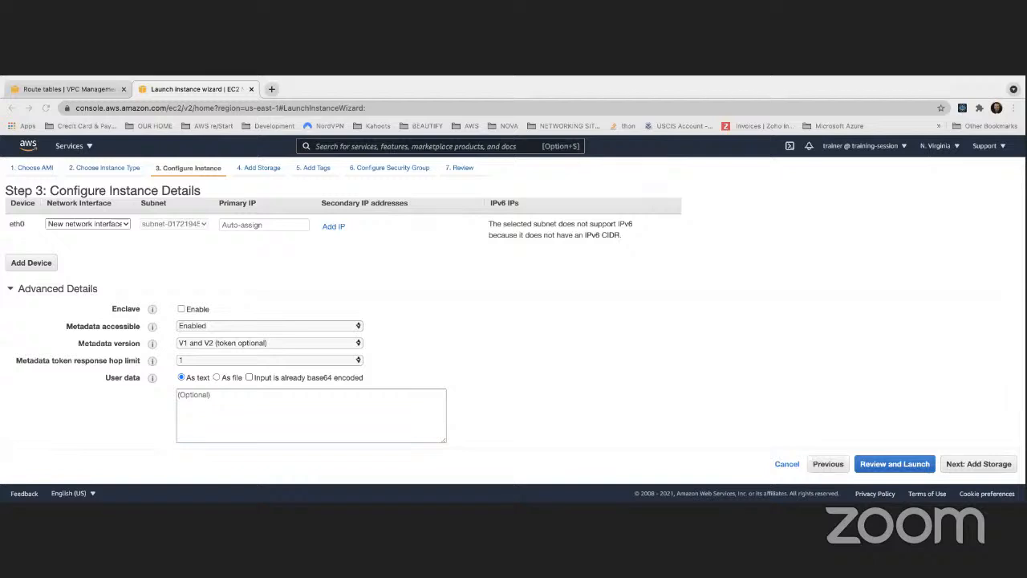
left_click(294, 407)
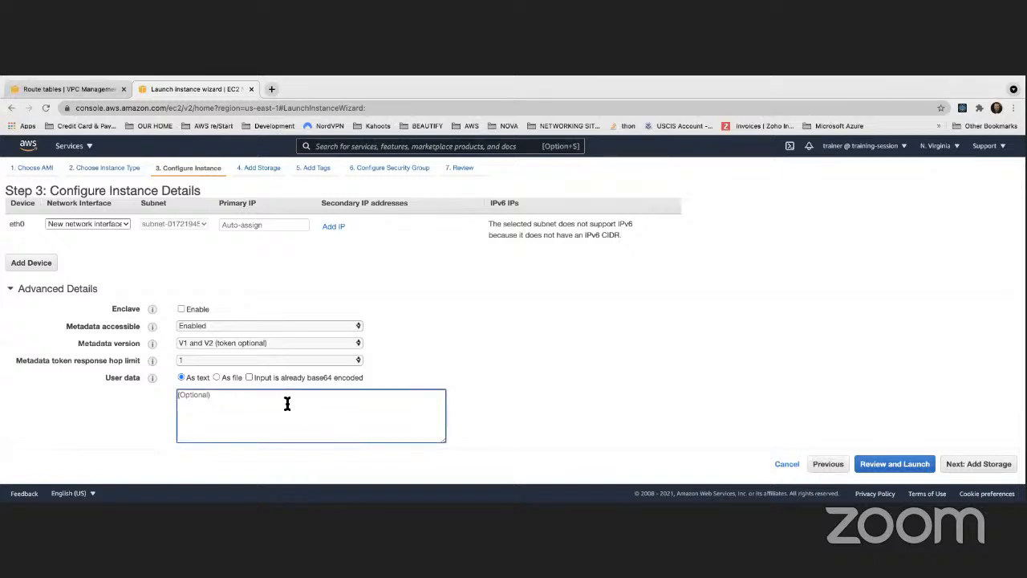
key("super+v")
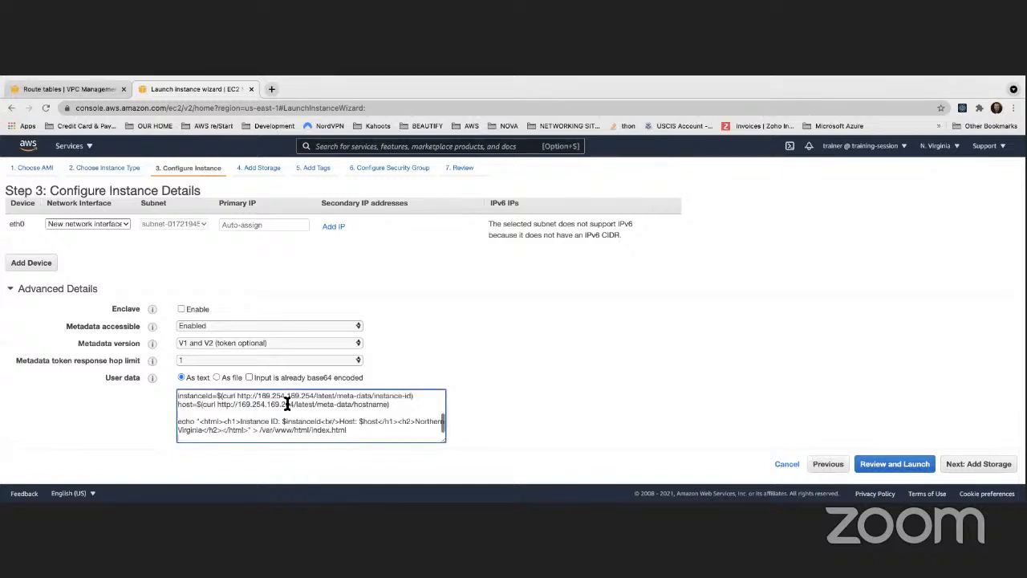
- Add "-> Public Subnet 2" after Northern Virginia in the user data script's HTML heading and check the script
left_click(203, 430)
type("-> OP")
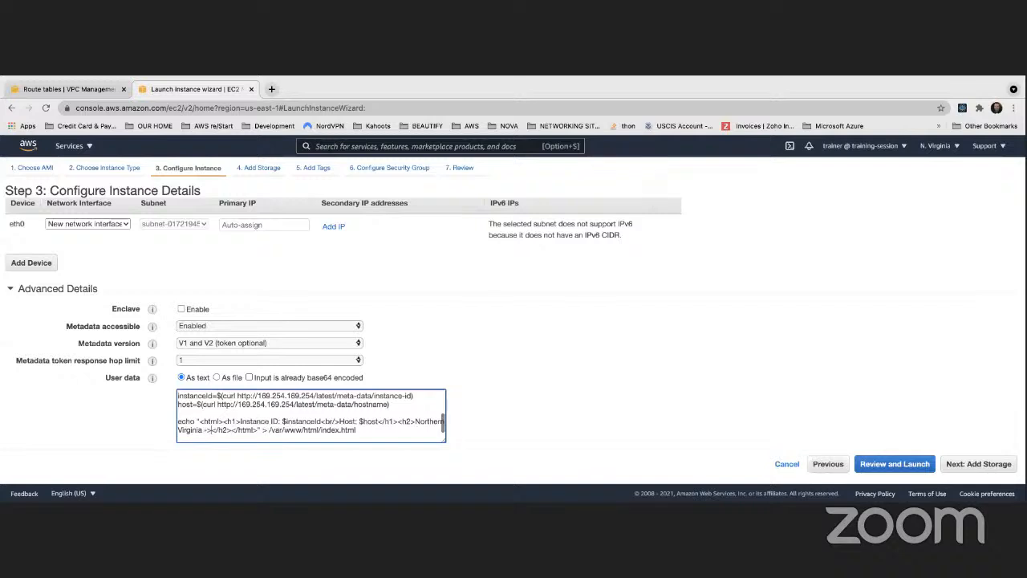
key("BackSpace")
key("BackSpace")
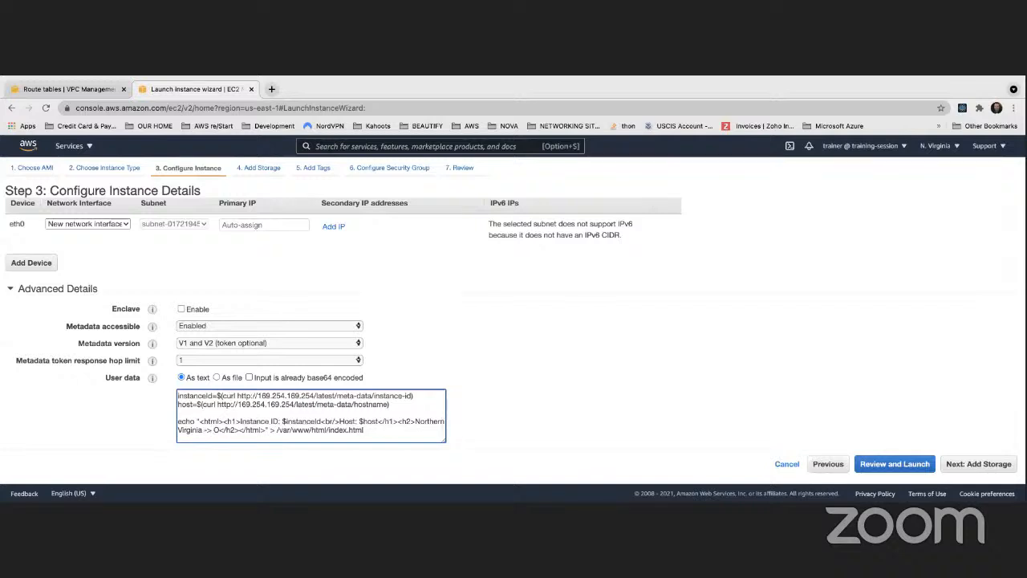
type("Pu")
type("blic Subn")
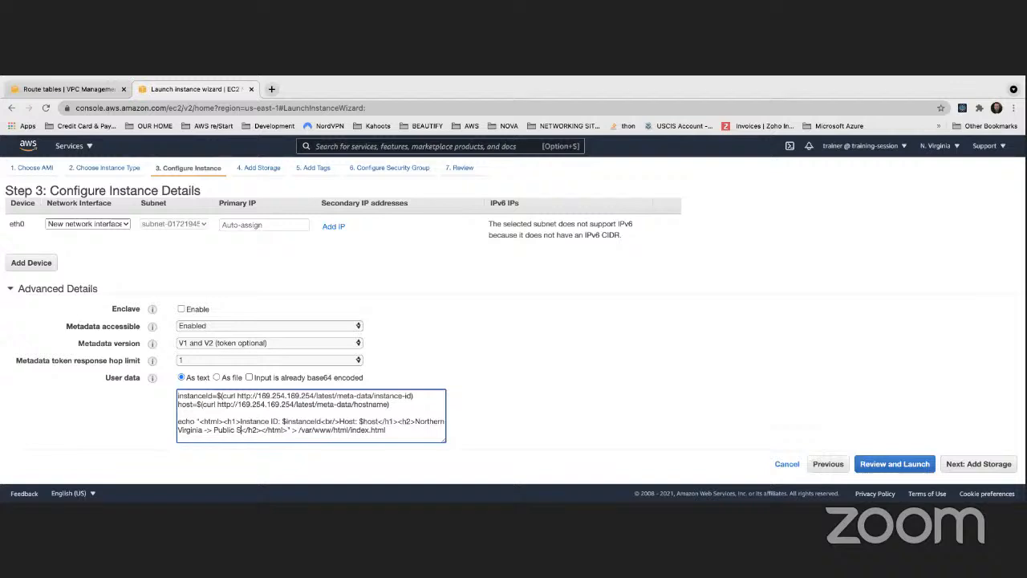
type("et 2")
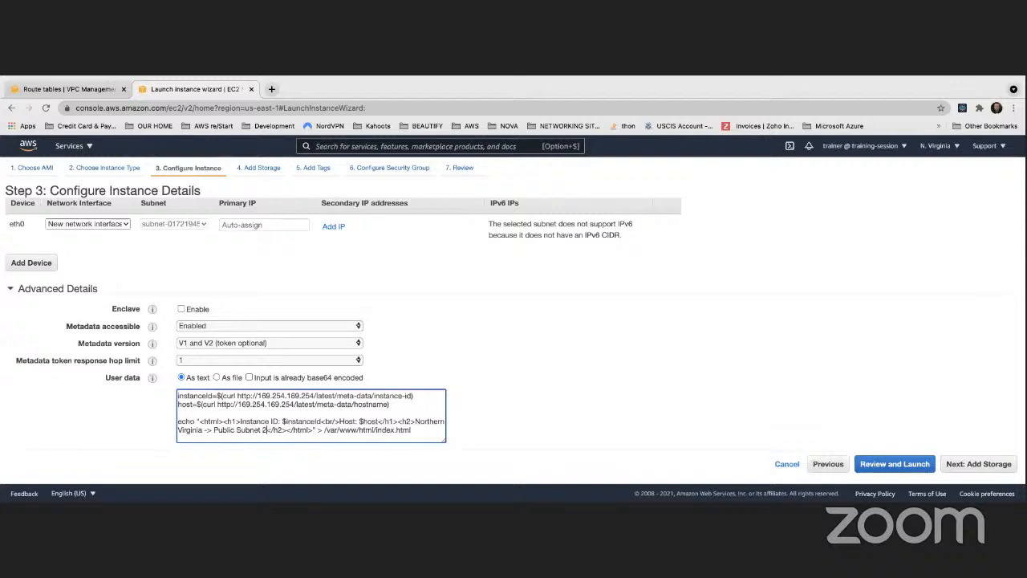
scroll(345, 414, "up", 3)
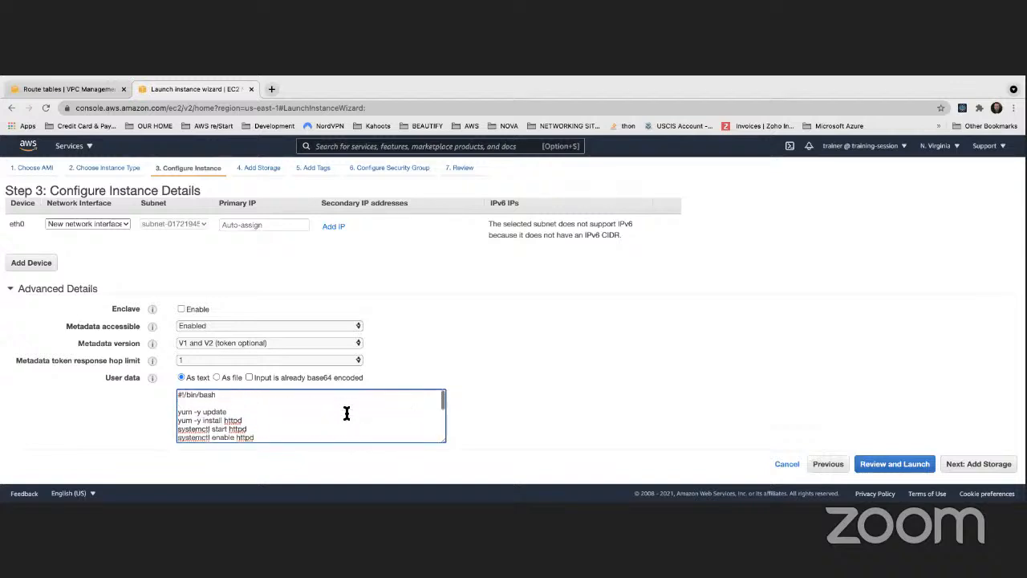
scroll(347, 413, "down", 3)
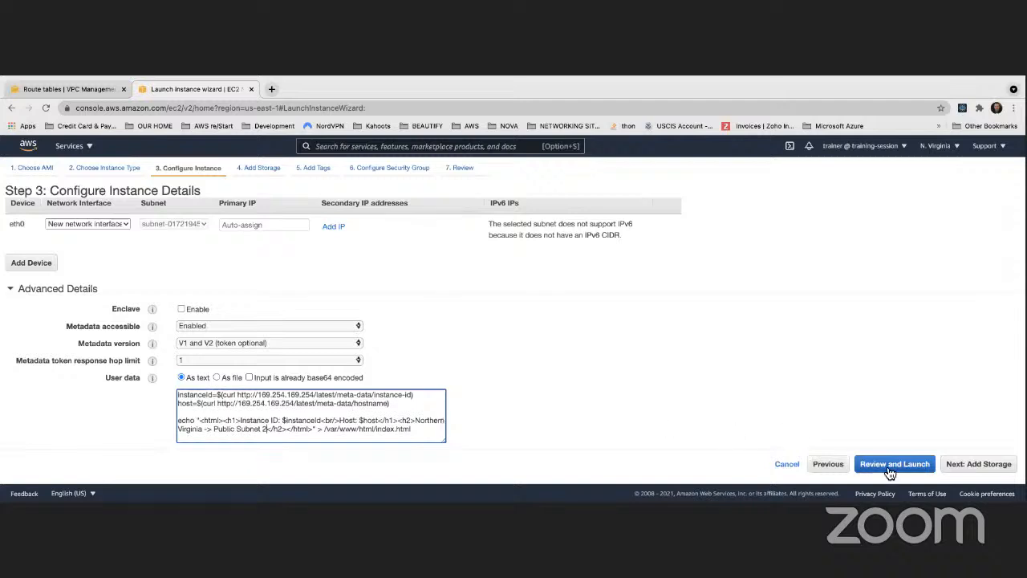
- Keep the default storage and add a Name tag with the value "Apache Web Server Public Subnet 2" to the new instance
left_click(978, 471)
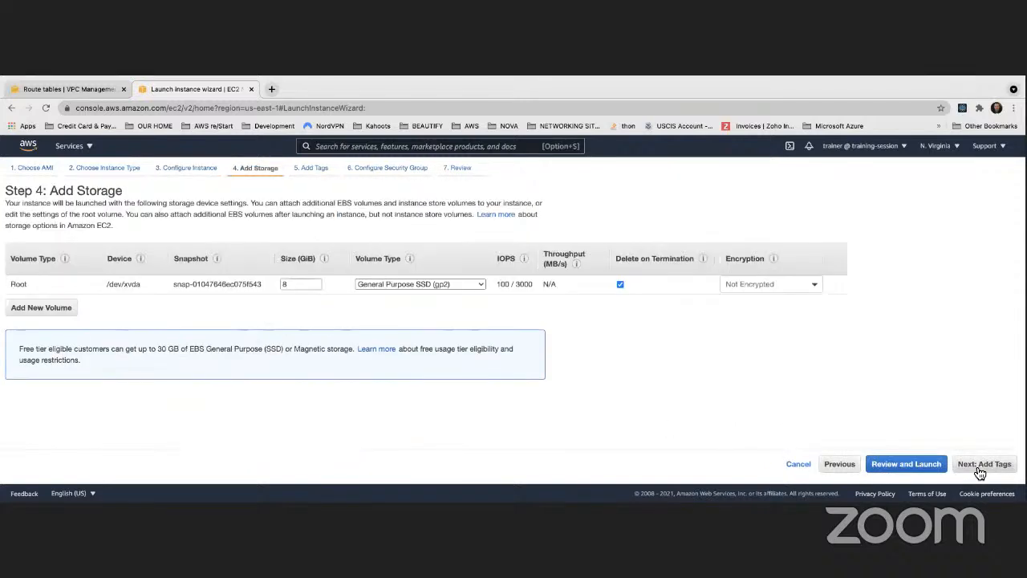
left_click(981, 472)
left_click(25, 348)
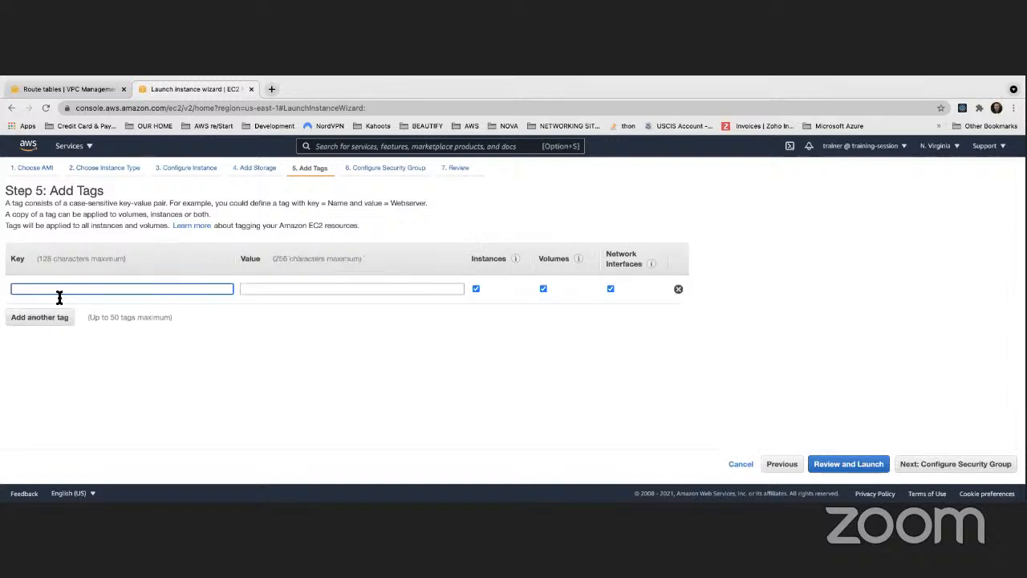
type("N")
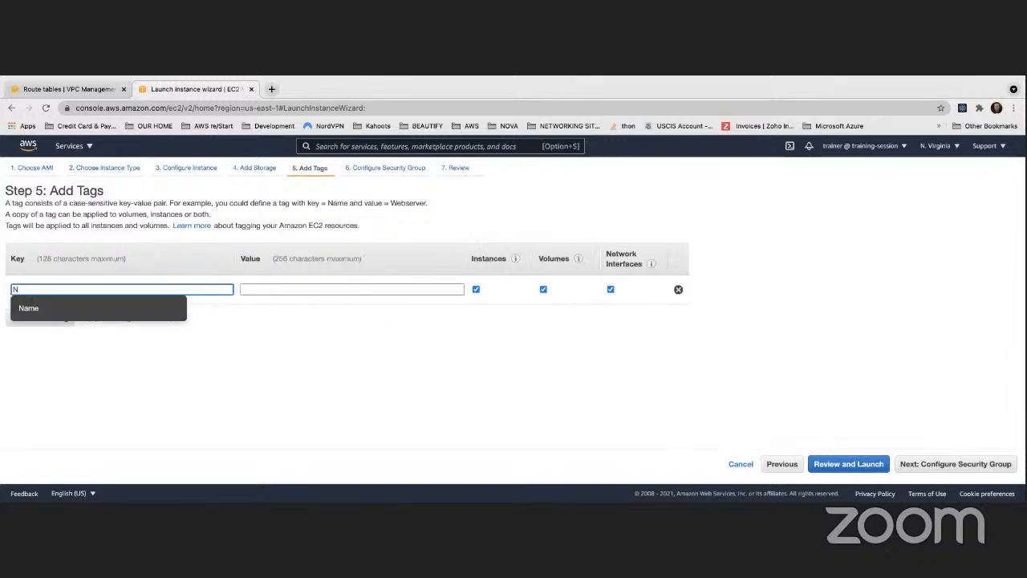
left_click(51, 314)
left_click(273, 289)
type("A")
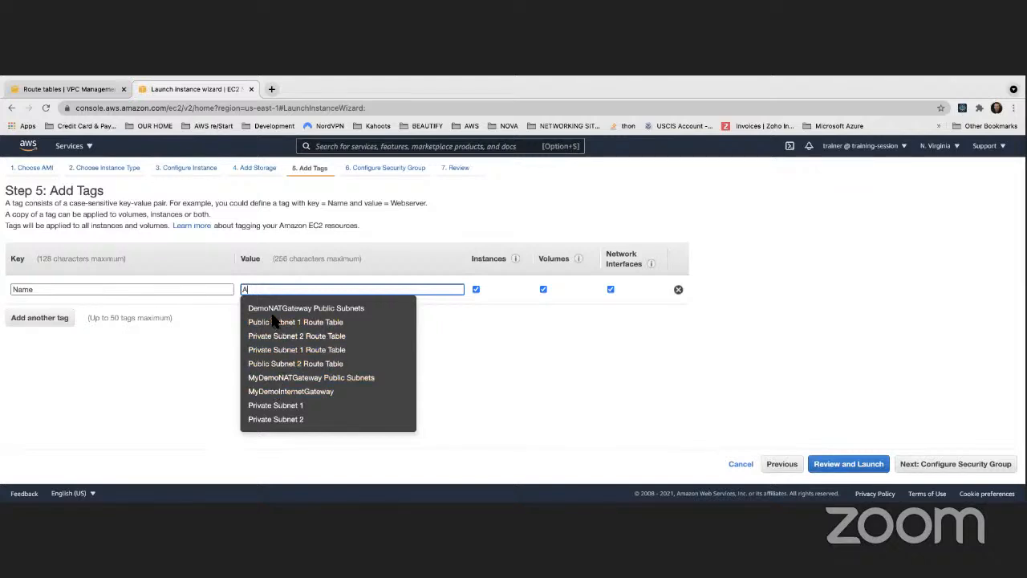
type("pache")
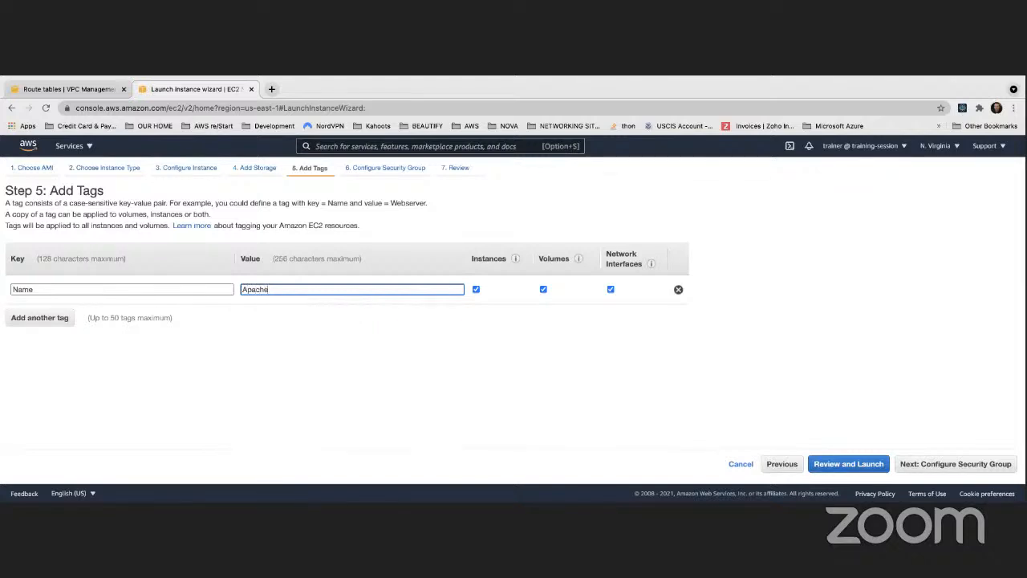
type(" Web Server Public Subnet 2")
left_click(340, 354)
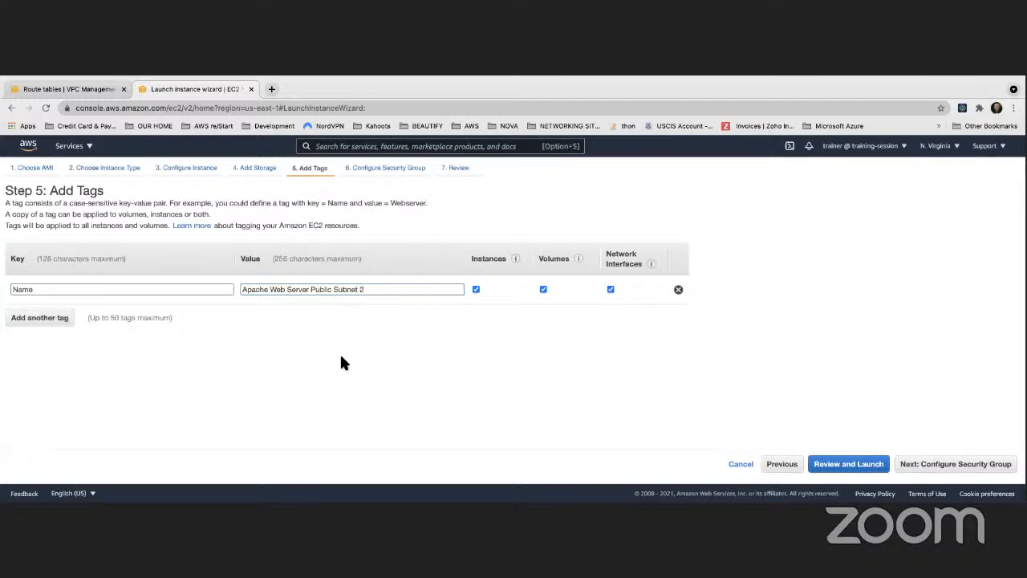
- Assign the existing ApacheServerSecurityGroup to the new instance and continue to the launch review past the port 22 warning
left_click(934, 467)
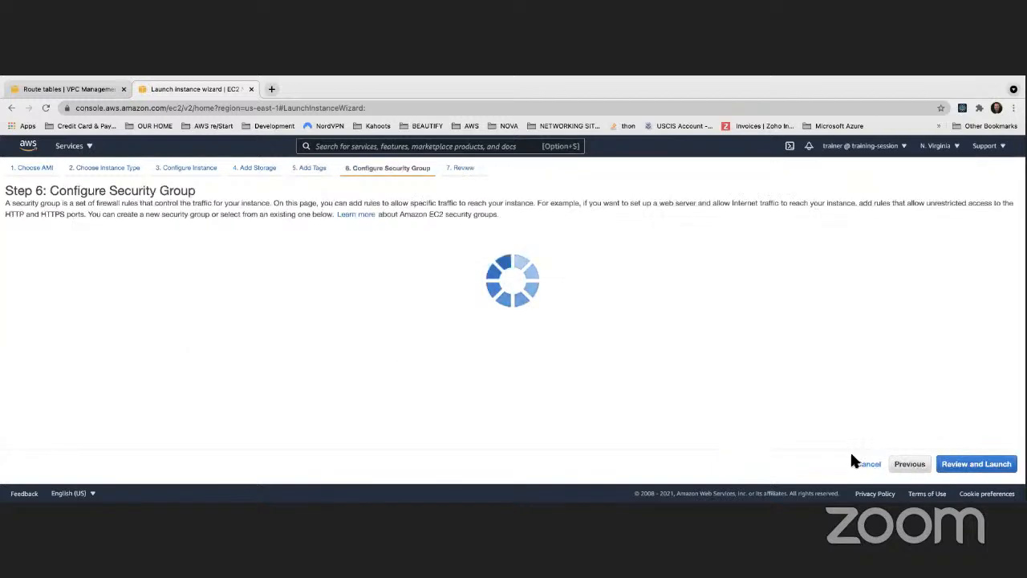
left_click(169, 247)
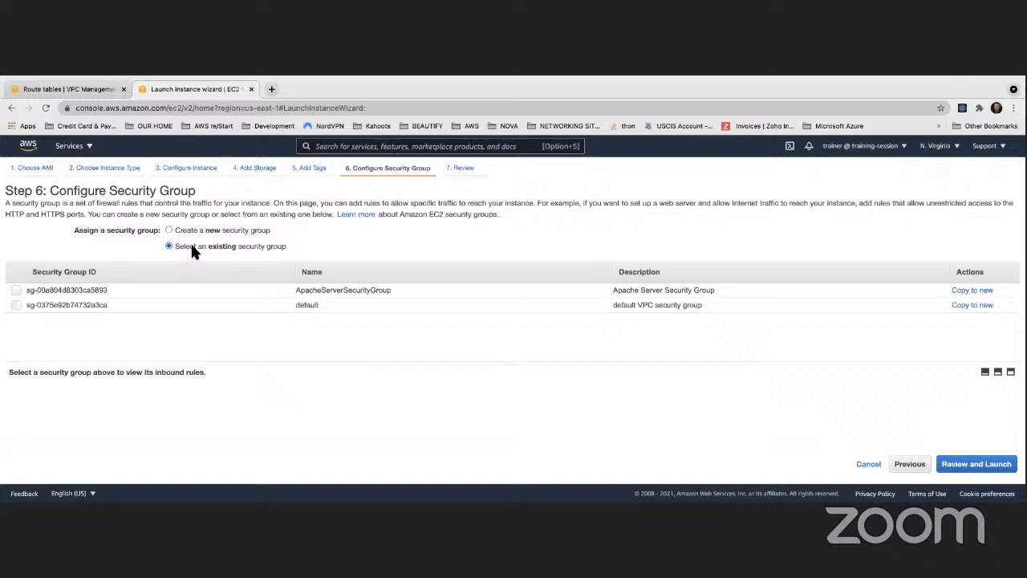
left_click(16, 290)
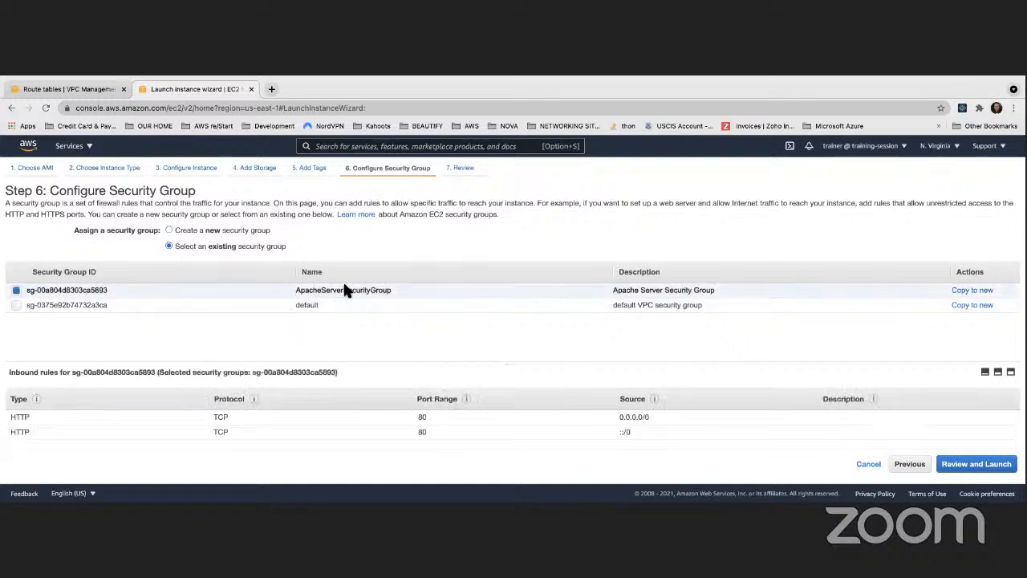
left_click(976, 464)
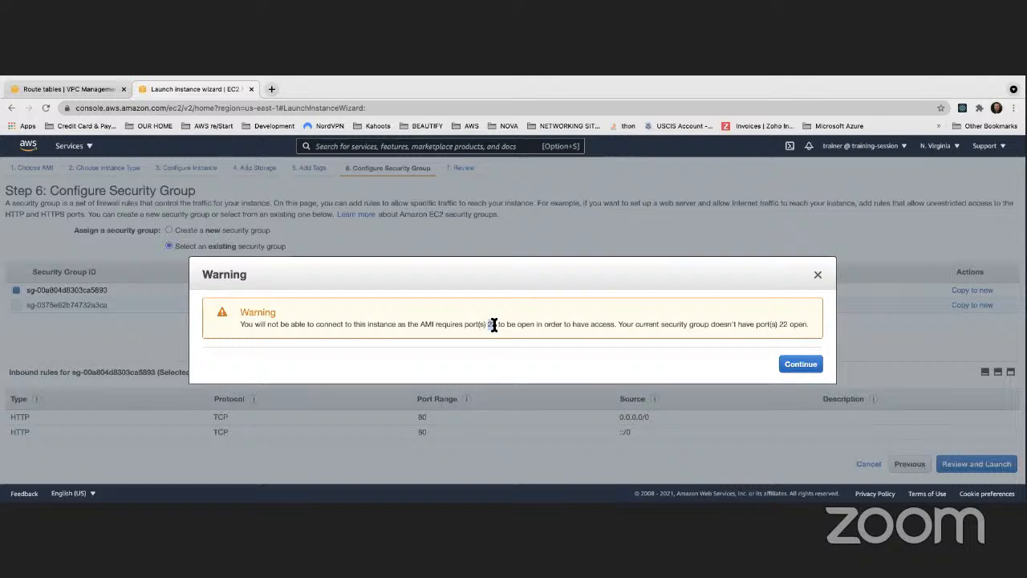
left_click(805, 365)
- Launch the instance with the existing Cohort3KeyPair key pair, acknowledging private key access, and return to the instance list
scroll(479, 385, "down", 2)
scroll(479, 385, "down", 2)
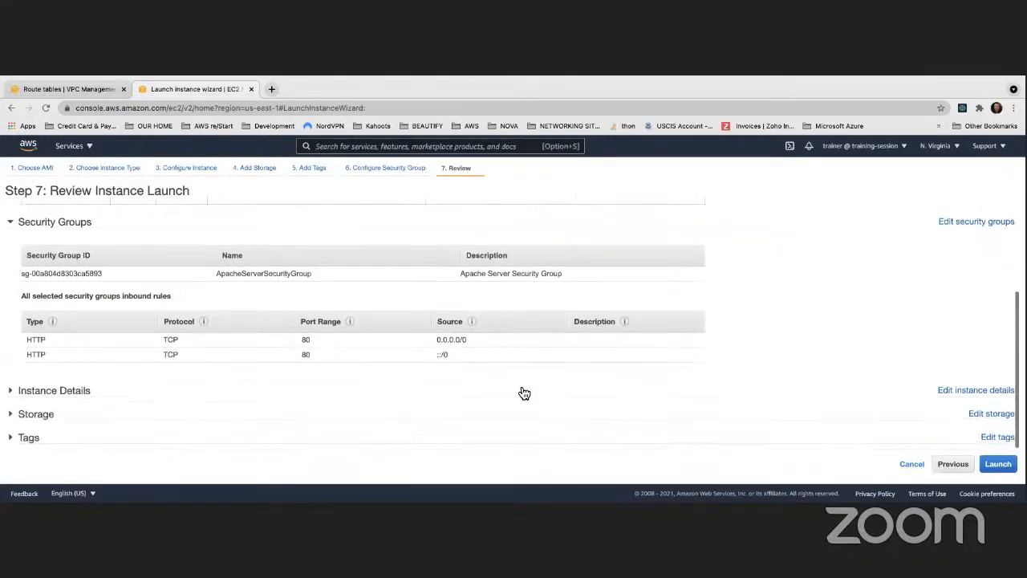
left_click(997, 464)
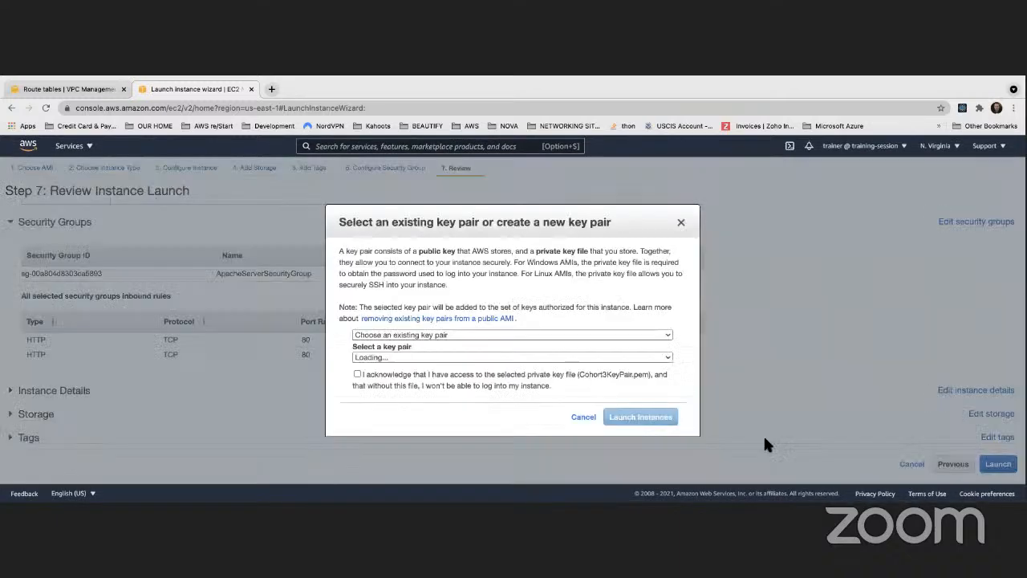
left_click(358, 374)
left_click(640, 418)
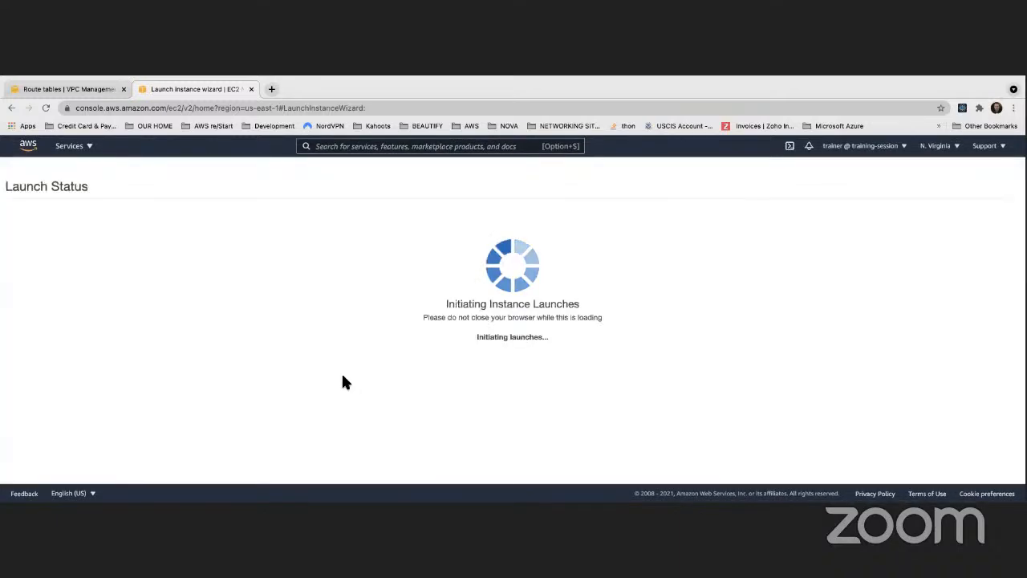
scroll(1006, 453, "down", 2)
left_click(993, 467)
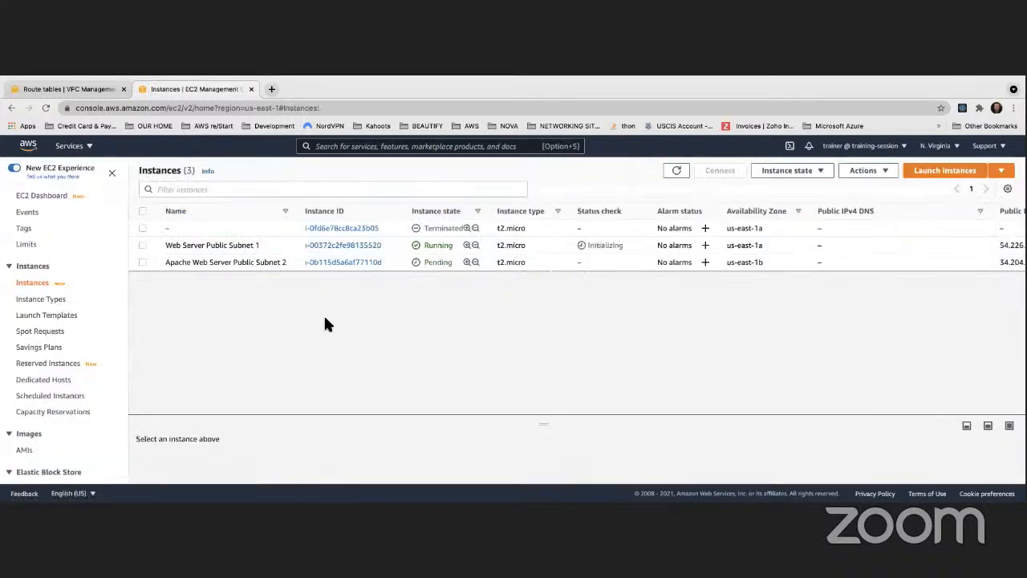
- Rename the Public Subnet 1 instance as "Apache Web Server Public Subnet 1" and widen the Name column
left_click(265, 246)
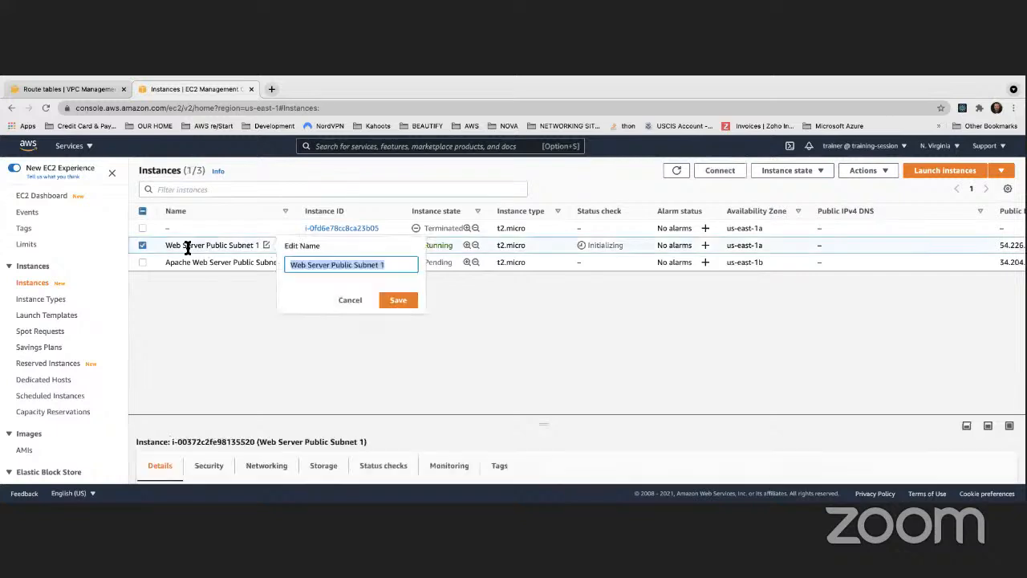
left_click(289, 264)
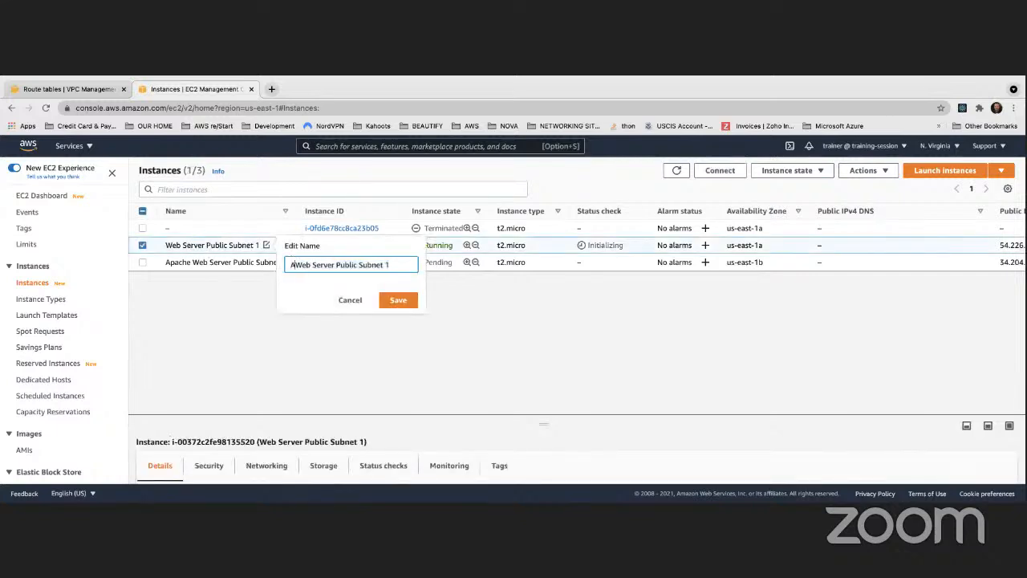
type("Apache")
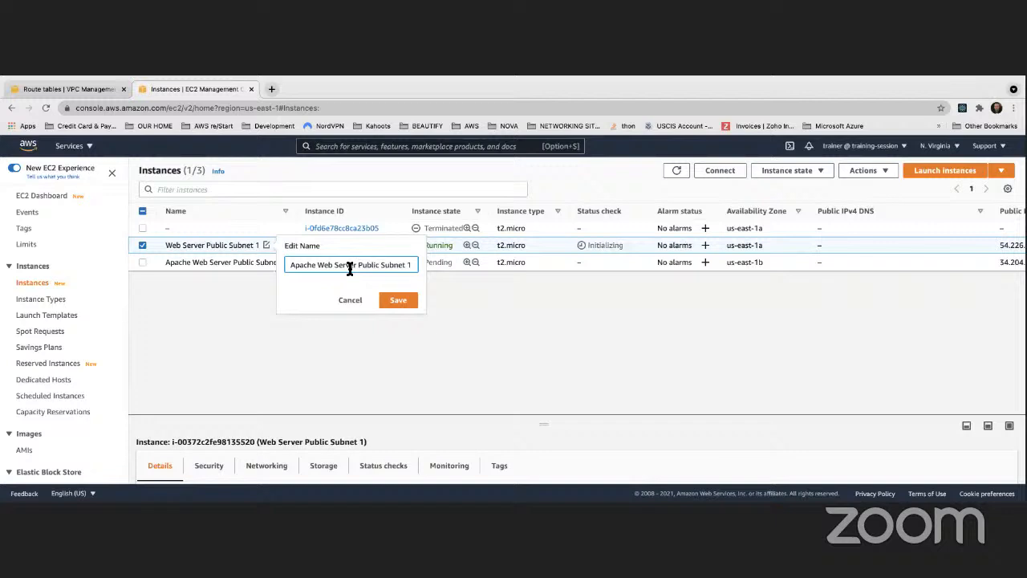
left_click(408, 298)
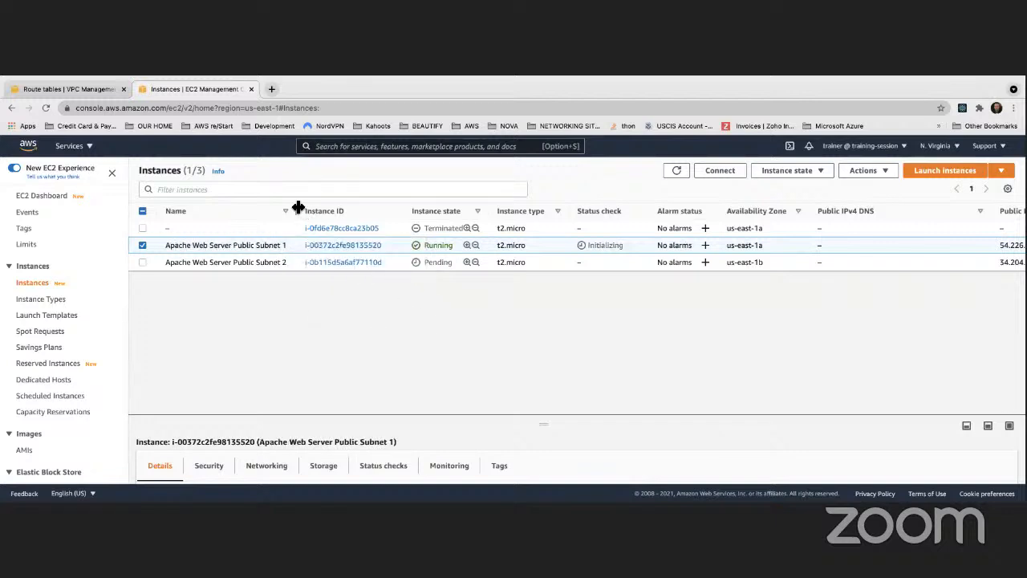
left_click_drag(297, 207, 317, 207)
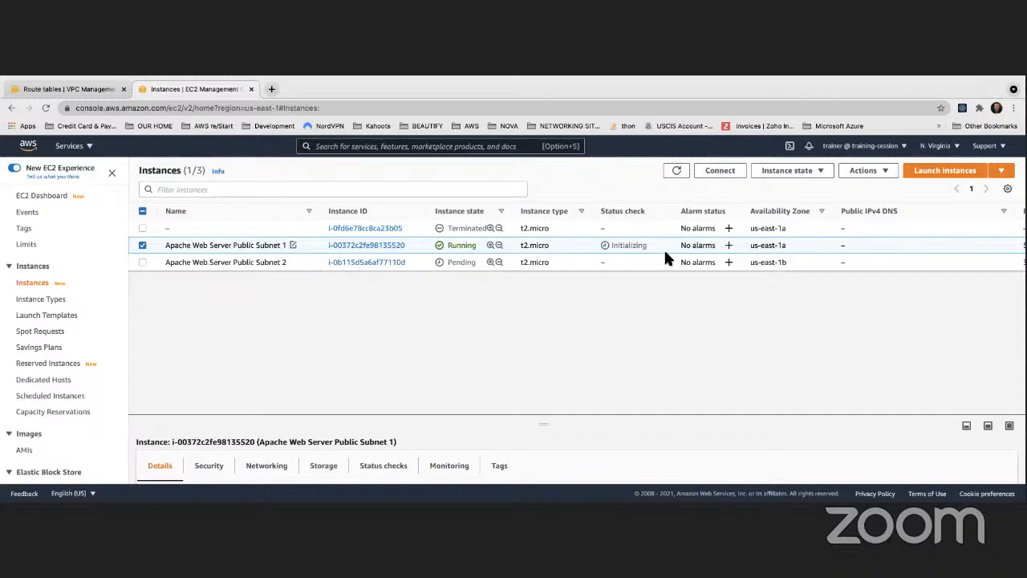
- Check the public IPv4 addresses of the two web server instances and refresh the instance list
scroll(663, 257, "right", 5)
scroll(663, 257, "right", 7)
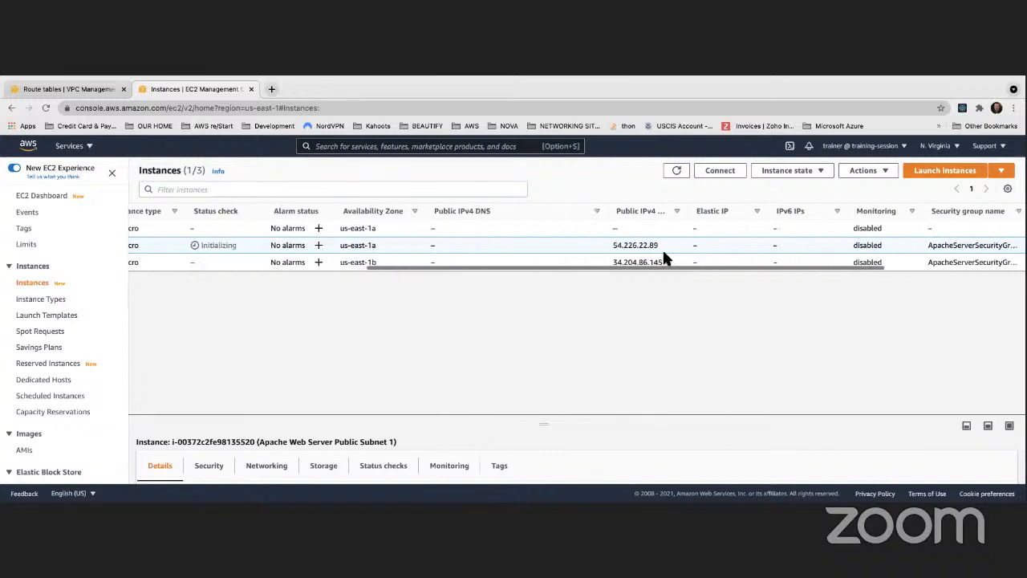
scroll(857, 241, "left", 12)
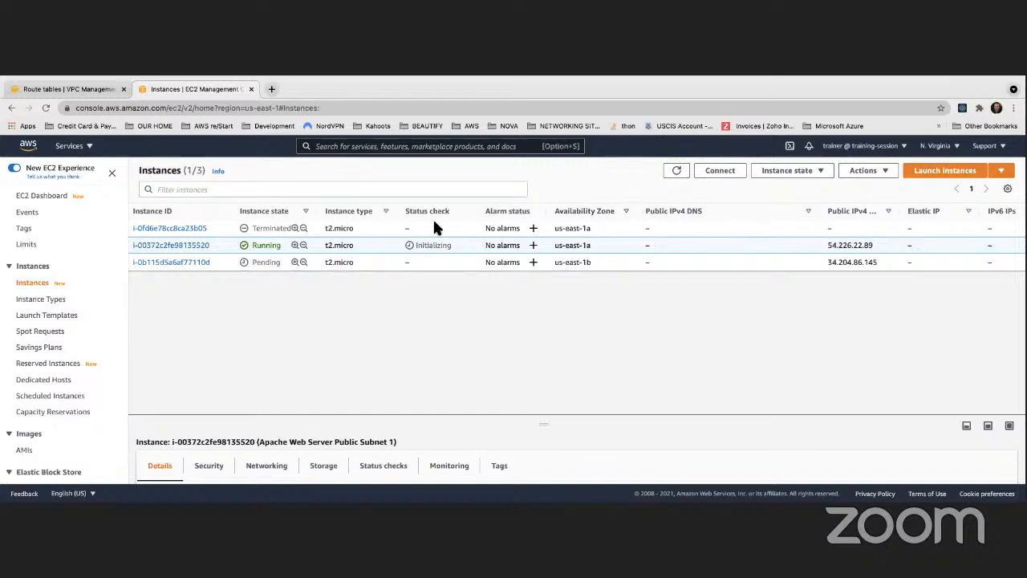
left_click(677, 171)
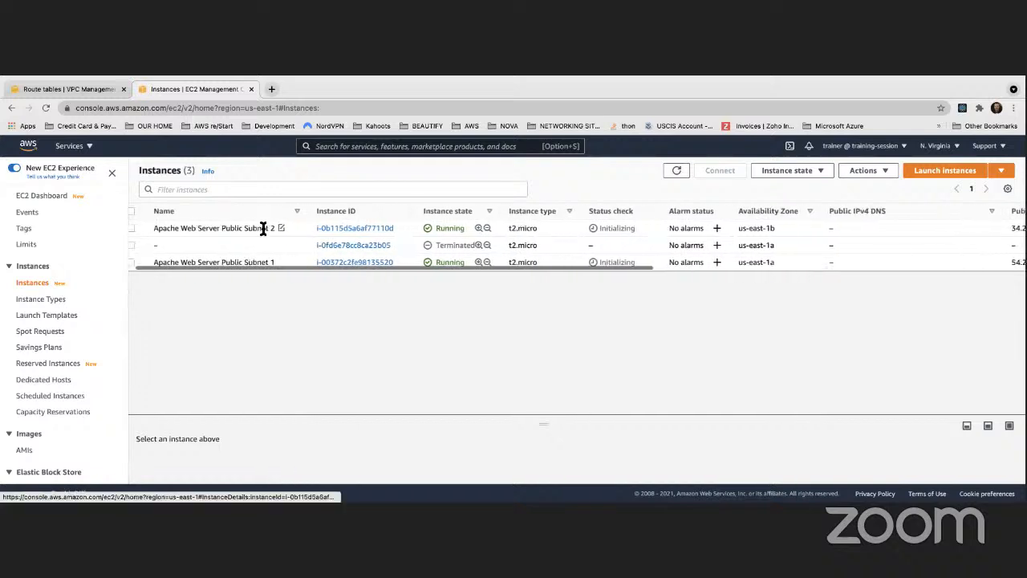
- Copy the Public Subnet 2 instance's public IPv4 address, 34.204.86.145, and open it in a new browser tab
scroll(289, 230, "right", 10)
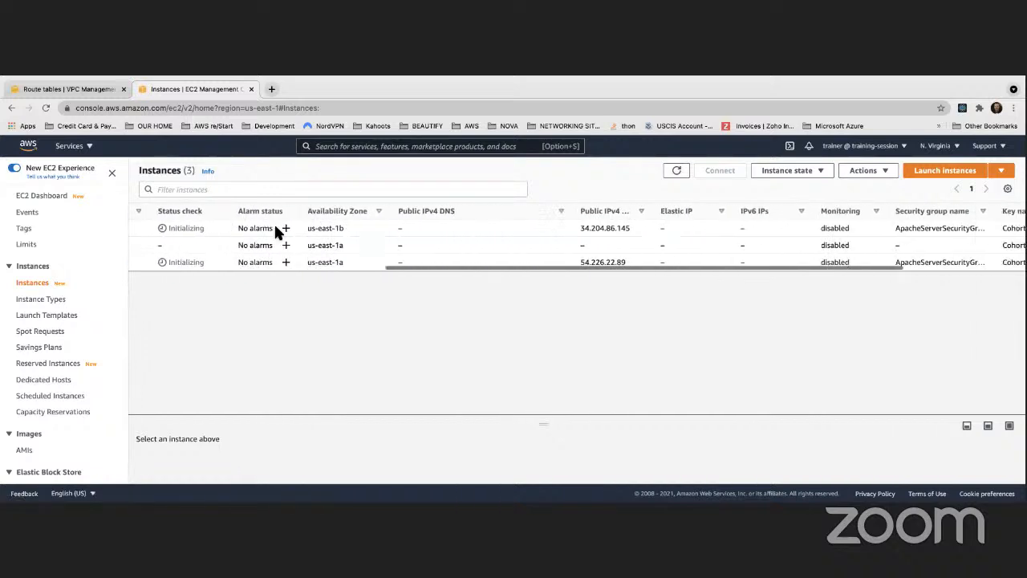
left_click_drag(570, 226, 503, 226)
key("super+c")
left_click(271, 89)
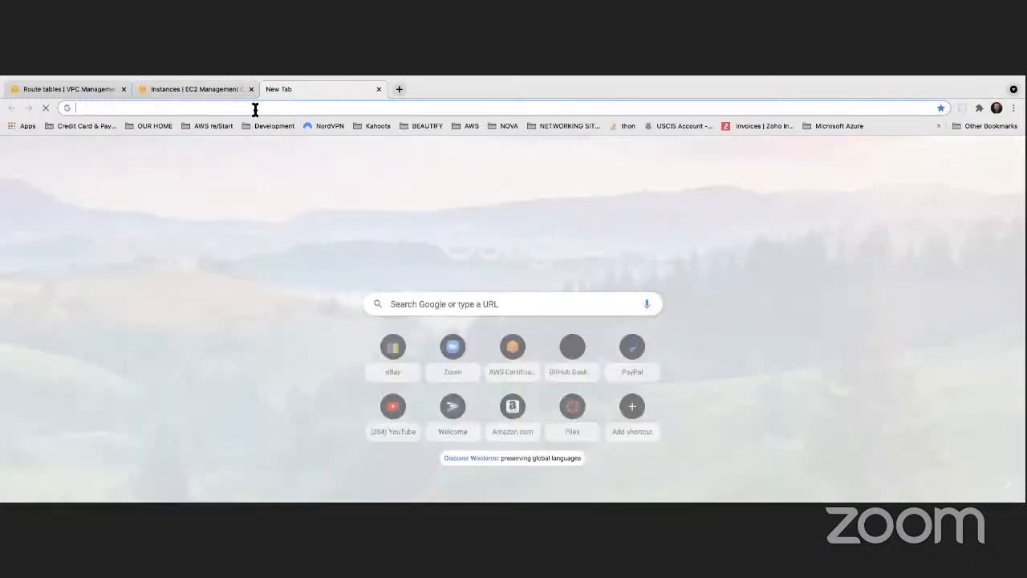
left_click(253, 105)
key("super+v")
key("Return")
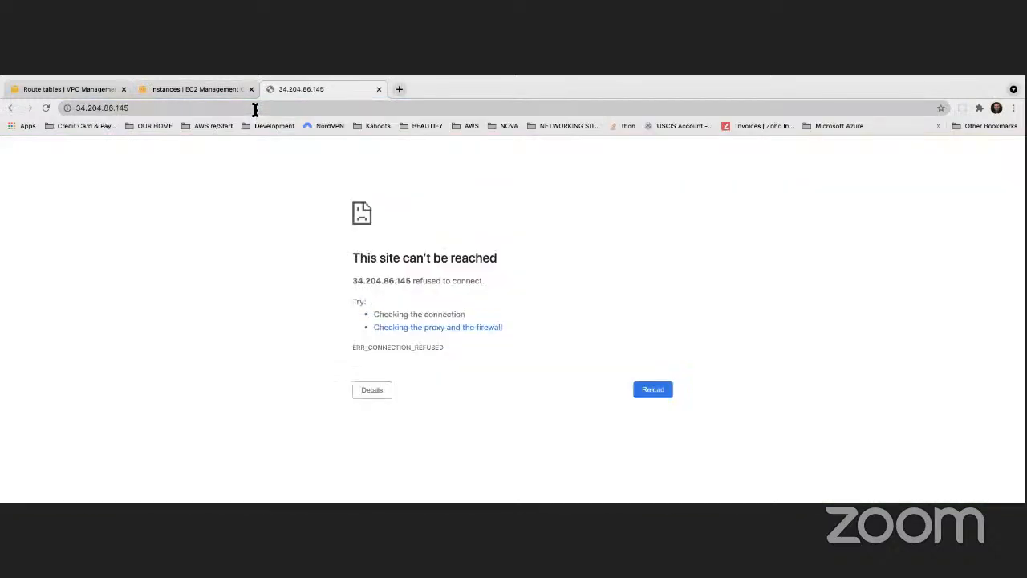
- Recheck the Public Subnet 2 instance's details in the instance list and reload its web page at 34.204.86.145
left_click(45, 109)
key("ctrl+Left")
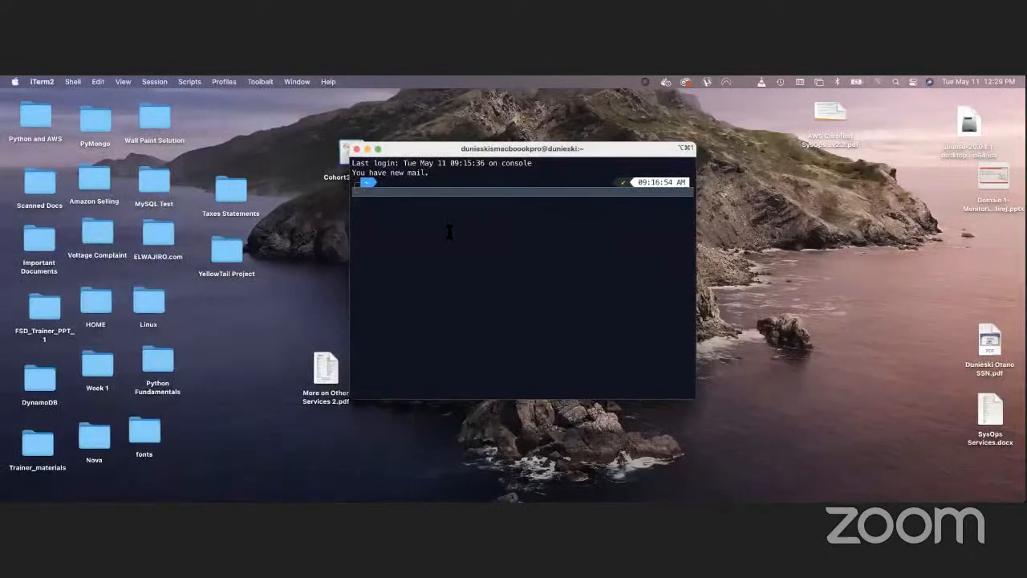
key("ctrl+Right")
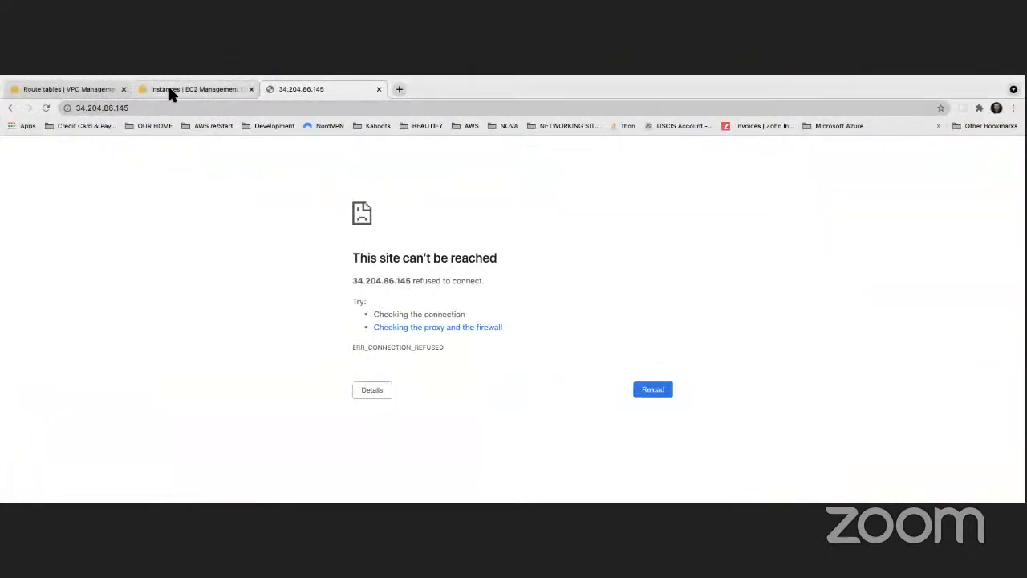
left_click(170, 89)
left_click_drag(523, 228, 567, 229)
scroll(646, 228, "right", 4)
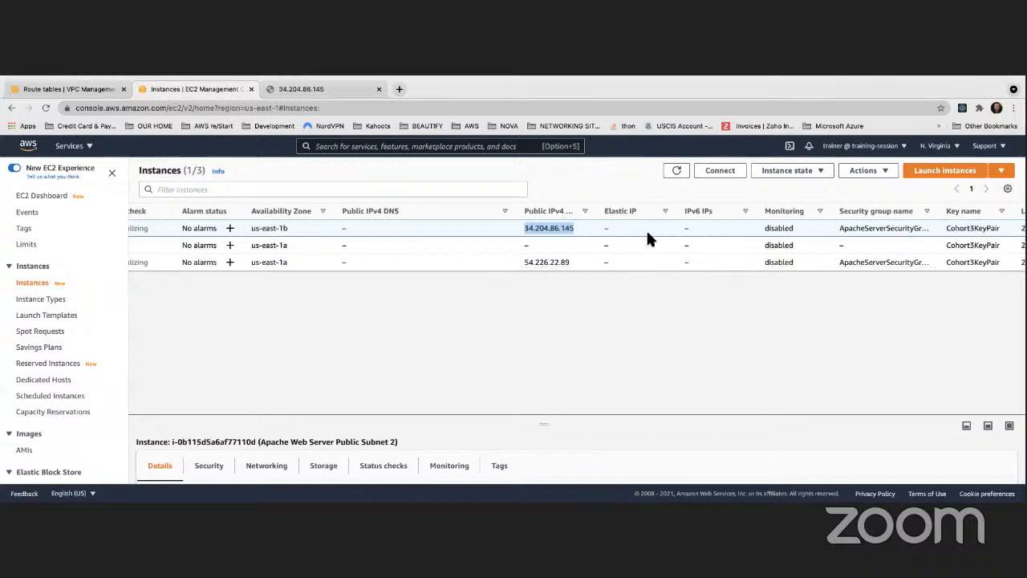
scroll(645, 232, "left", 3)
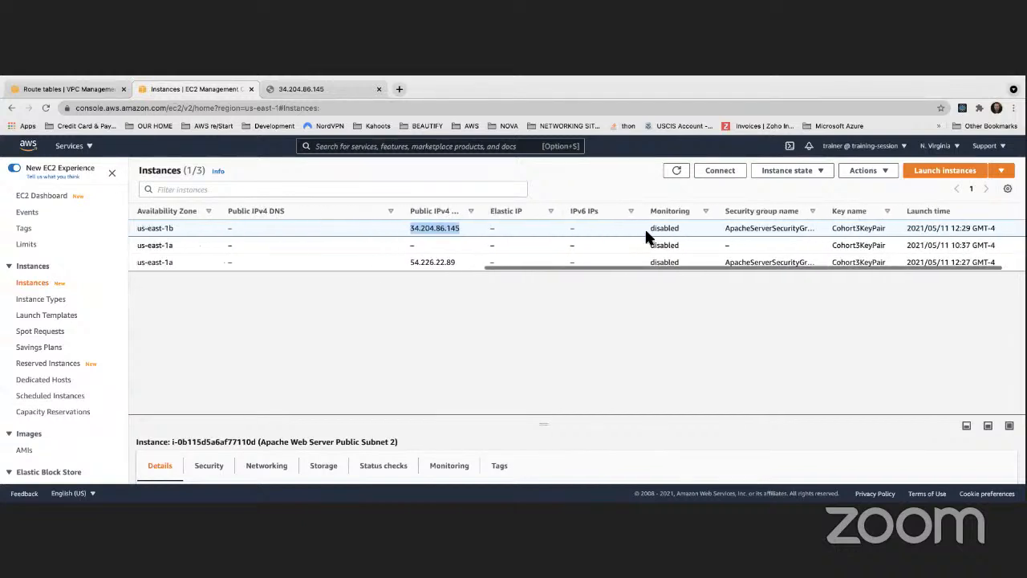
scroll(643, 227, "left", 2)
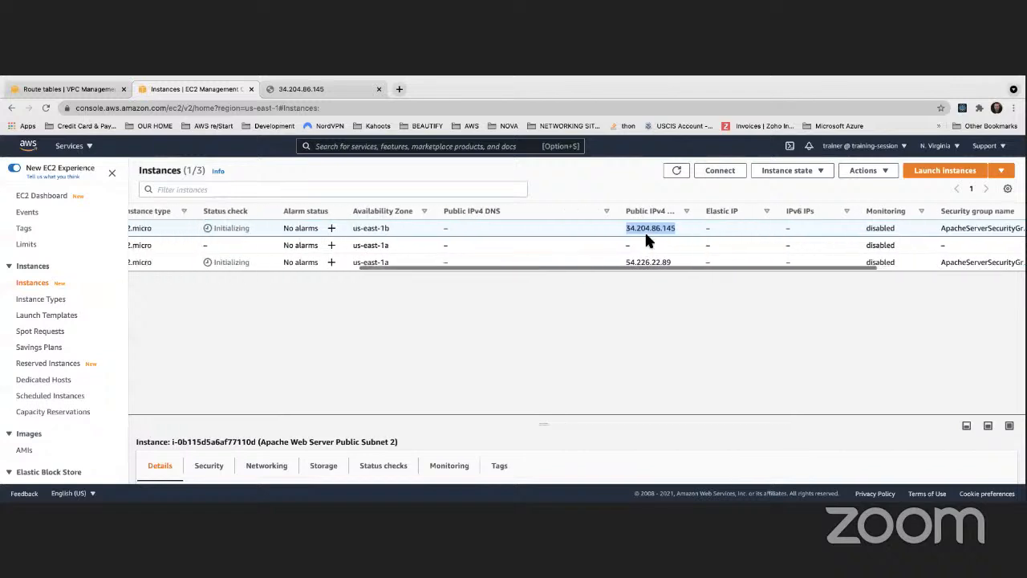
left_click(328, 87)
left_click(38, 107)
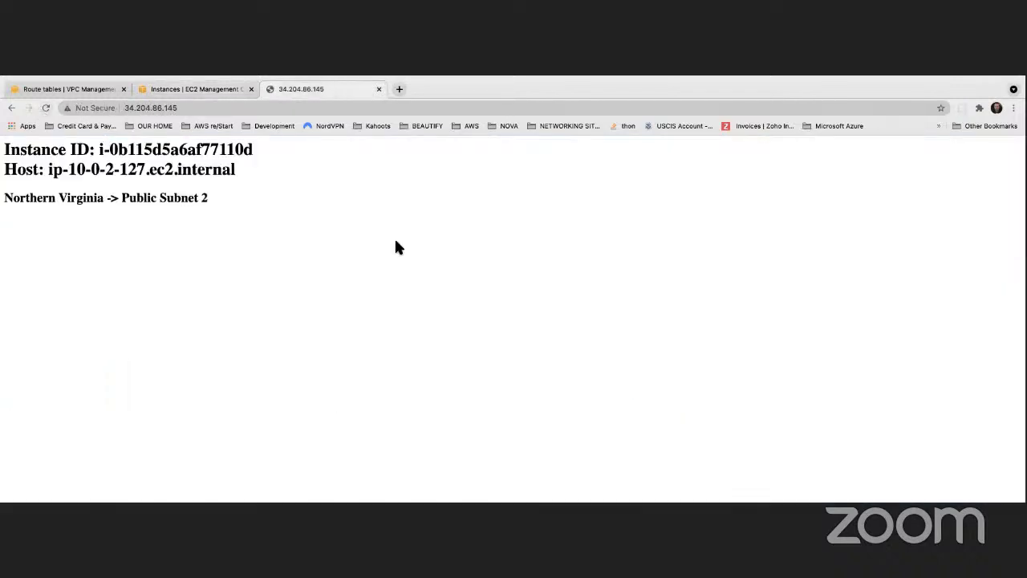
- Open the Public Subnet 1 instance's public address, 54.226.22.89, in another browser tab and compare it with the Public Subnet 2 page
left_click(173, 84)
left_click_drag(681, 261, 632, 262)
key("super+c")
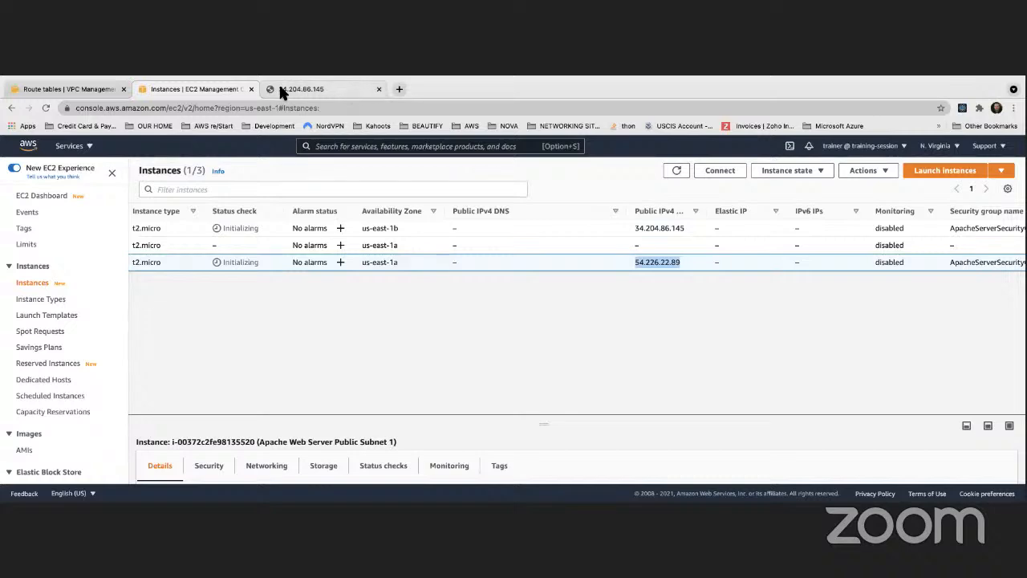
left_click(398, 89)
key("super+v")
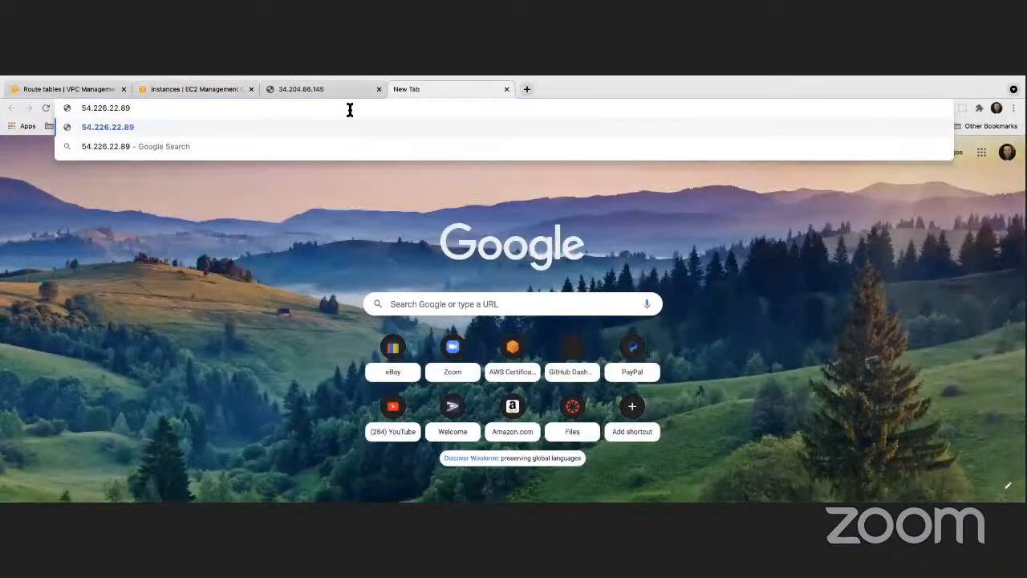
key("Return")
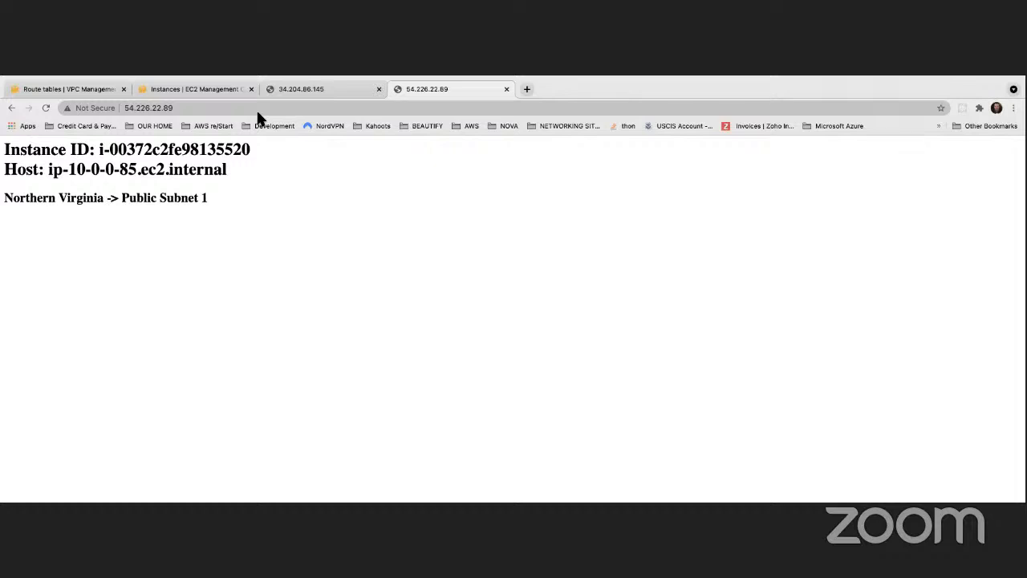
left_click(336, 89)
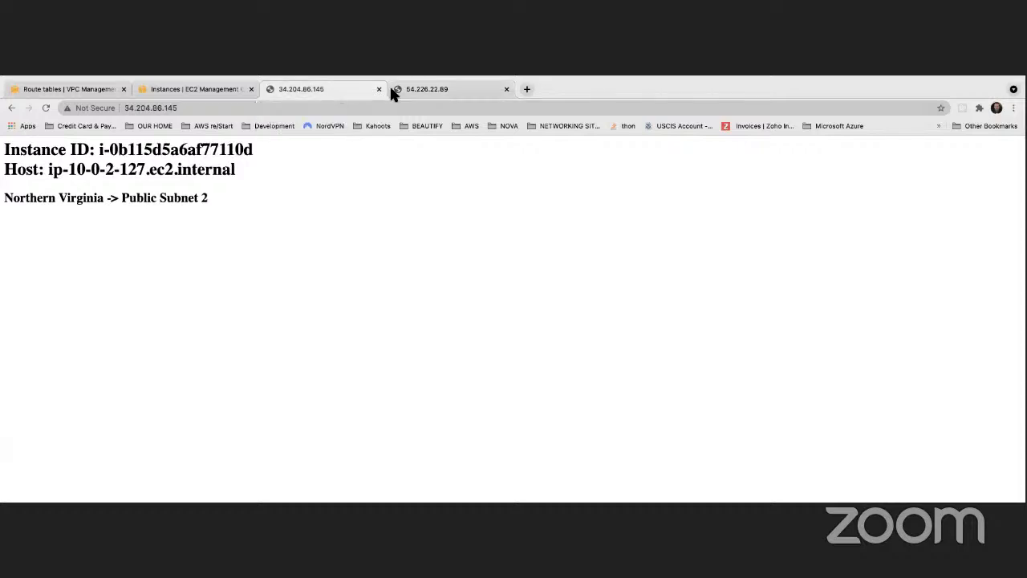
- Switch between the web pages at 34.204.86.145 and 54.226.22.89 to compare their instance IDs, hosts and subnets
left_click(415, 90)
left_click(337, 90)
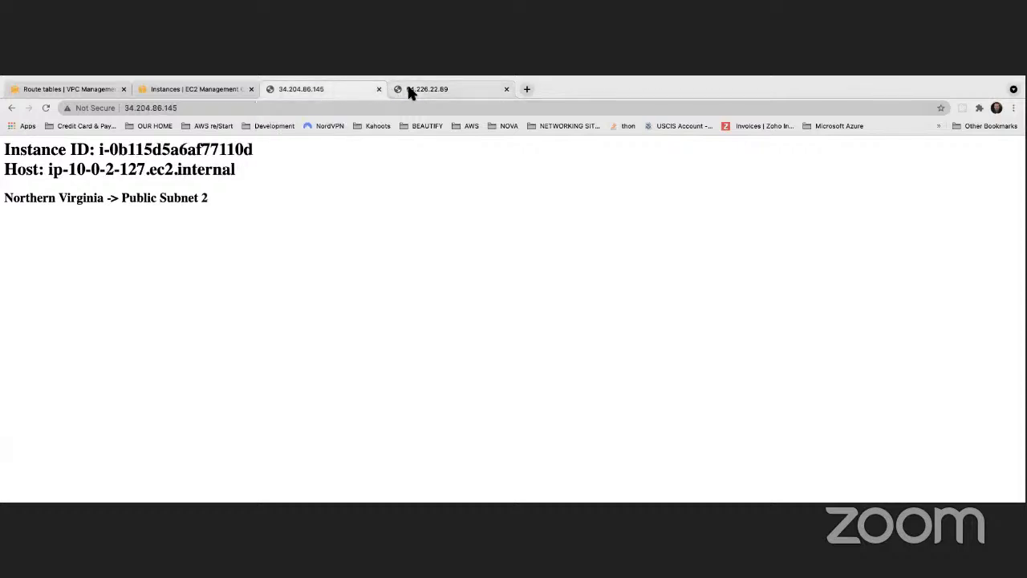
left_click(407, 90)
left_click(325, 92)
left_click(414, 89)
left_click(331, 94)
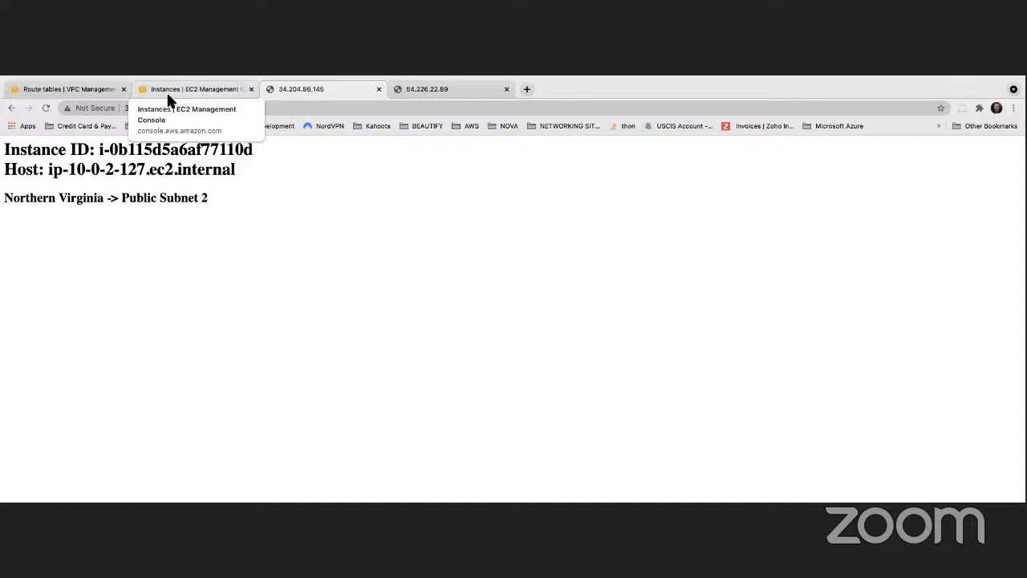
- Widen the Name column in the VPC route tables list and recheck both web server pages
left_click(64, 86)
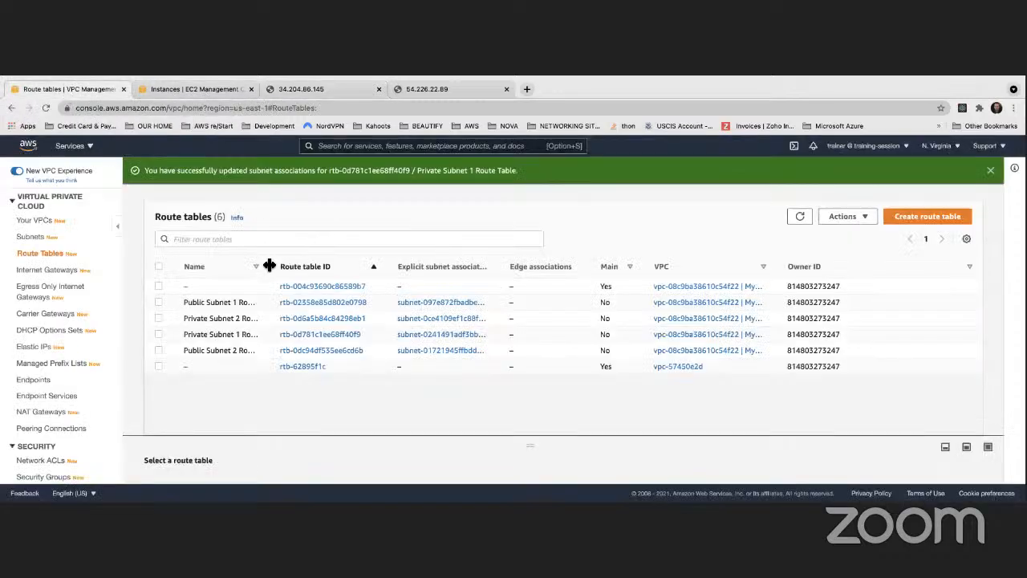
left_click_drag(271, 266, 305, 264)
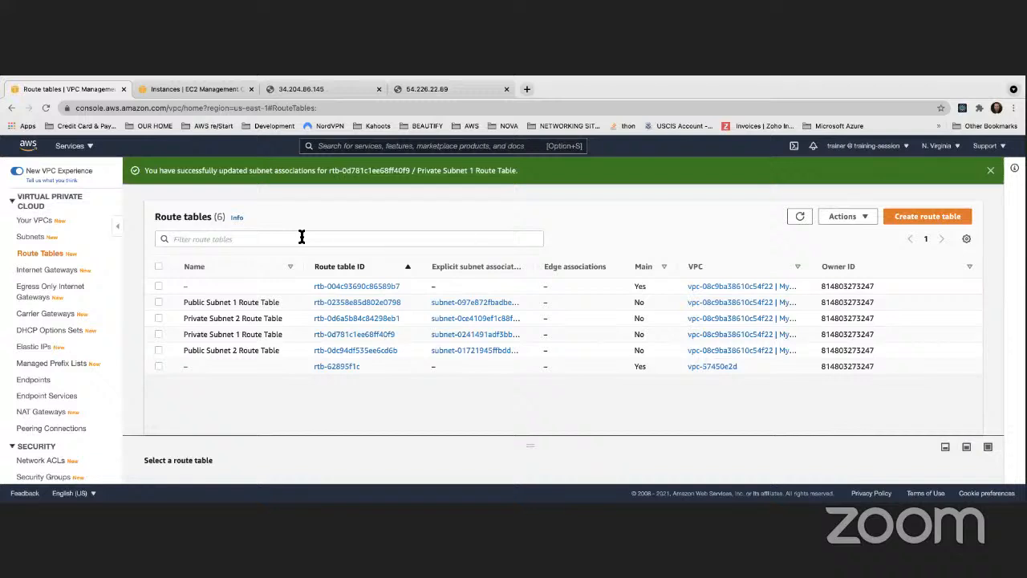
left_click(329, 88)
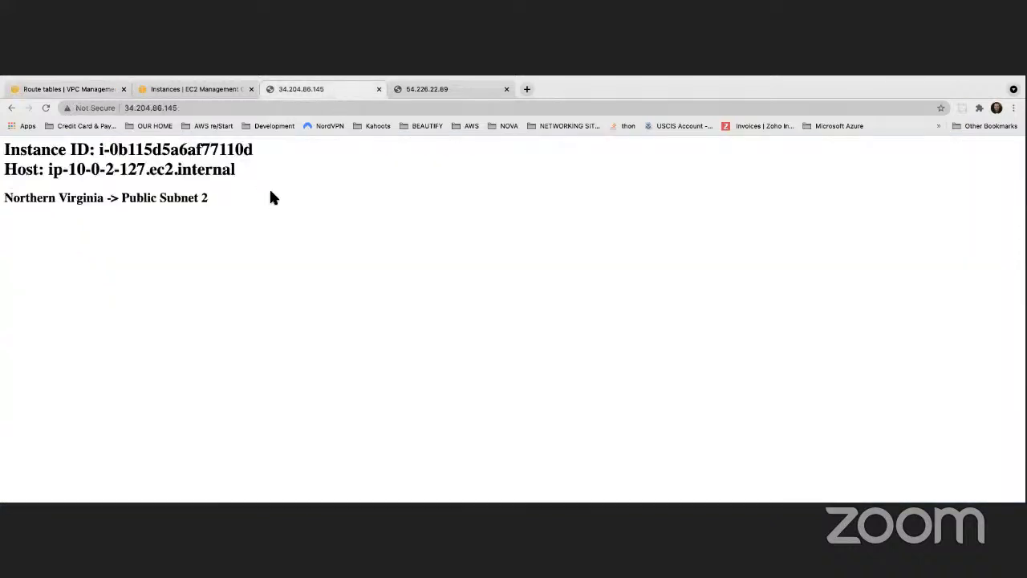
left_click(411, 89)
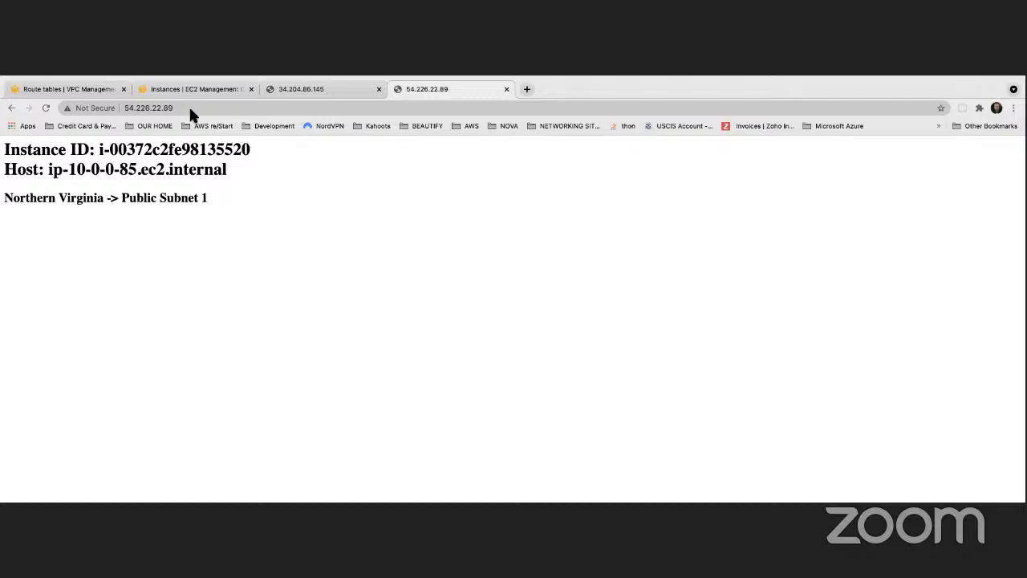
- Check the key pair name assigned to the Public Subnet 2 web server in the EC2 instance list
left_click(201, 88)
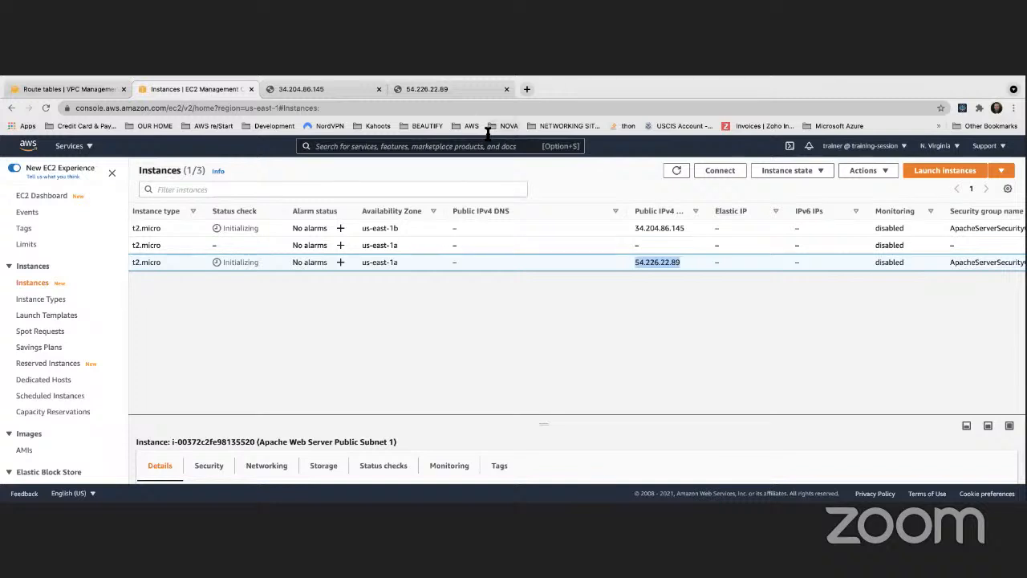
scroll(498, 215, "right", 5)
scroll(497, 215, "right", 2)
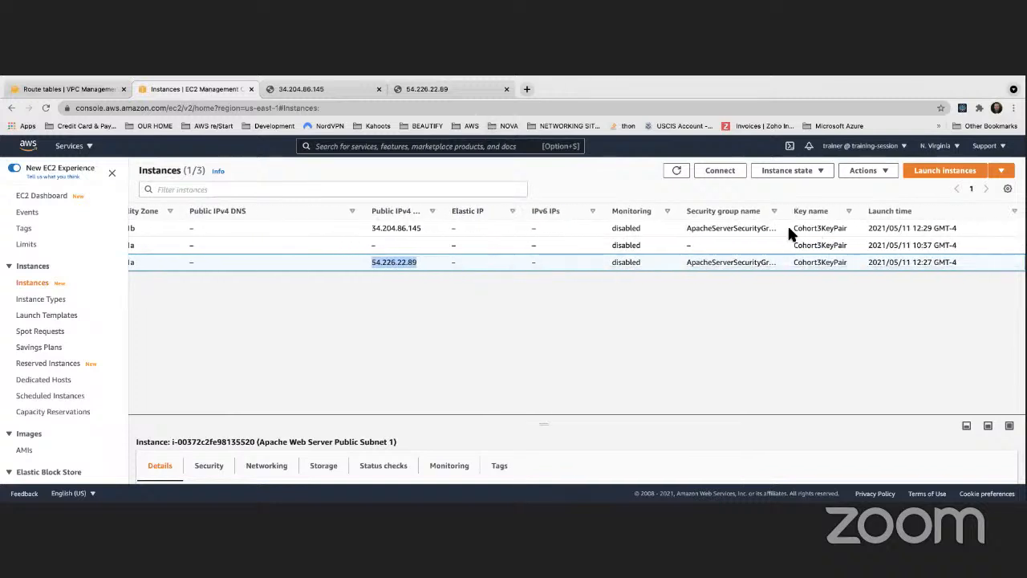
left_click_drag(789, 228, 843, 231)
left_click(847, 233)
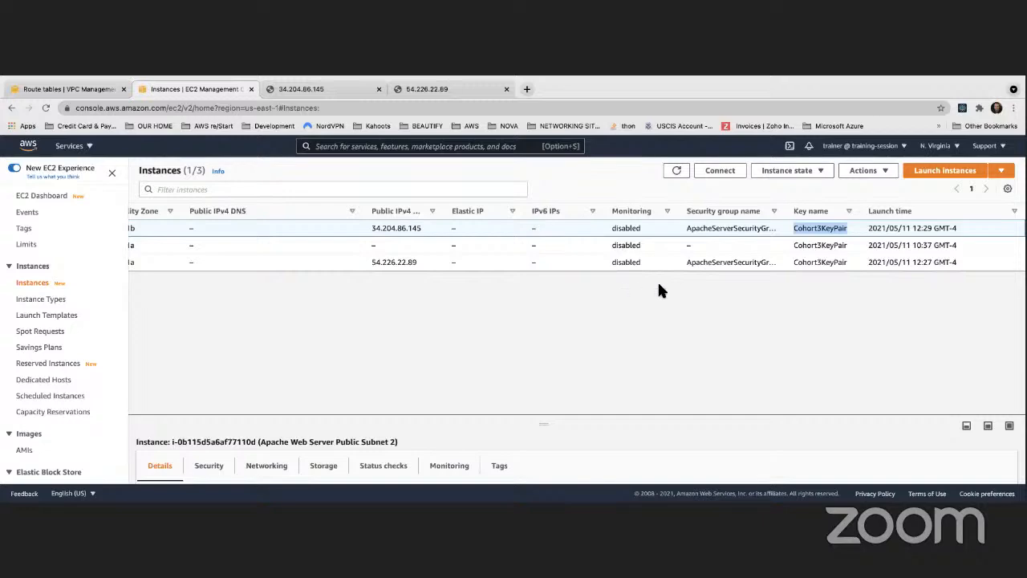
scroll(649, 265, "left", 5)
scroll(650, 264, "left", 5)
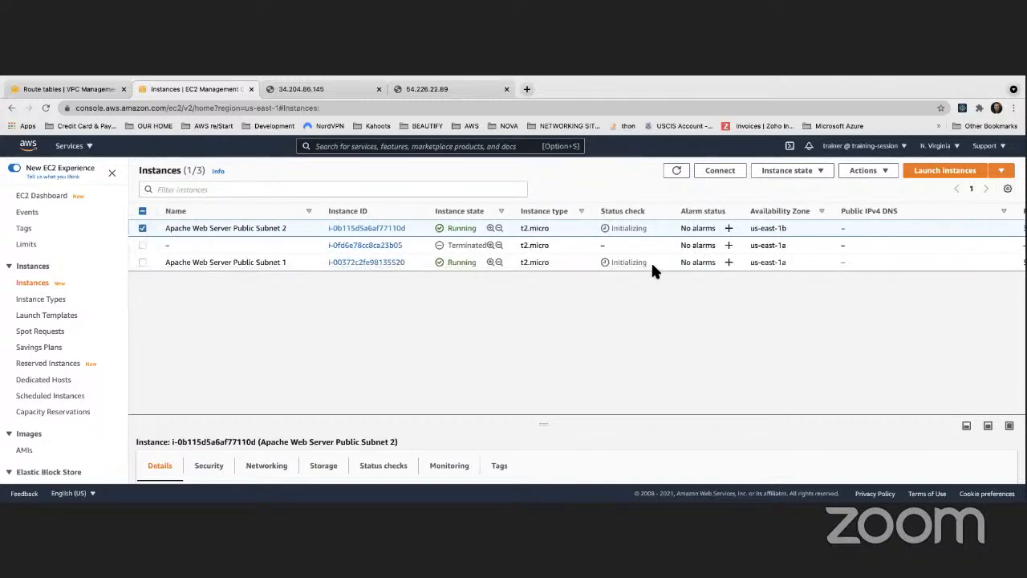
- Open the security groups list and show the inbound rules of ApacheServerSecurityGroup in an enlarged details area
scroll(79, 304, "down", 5)
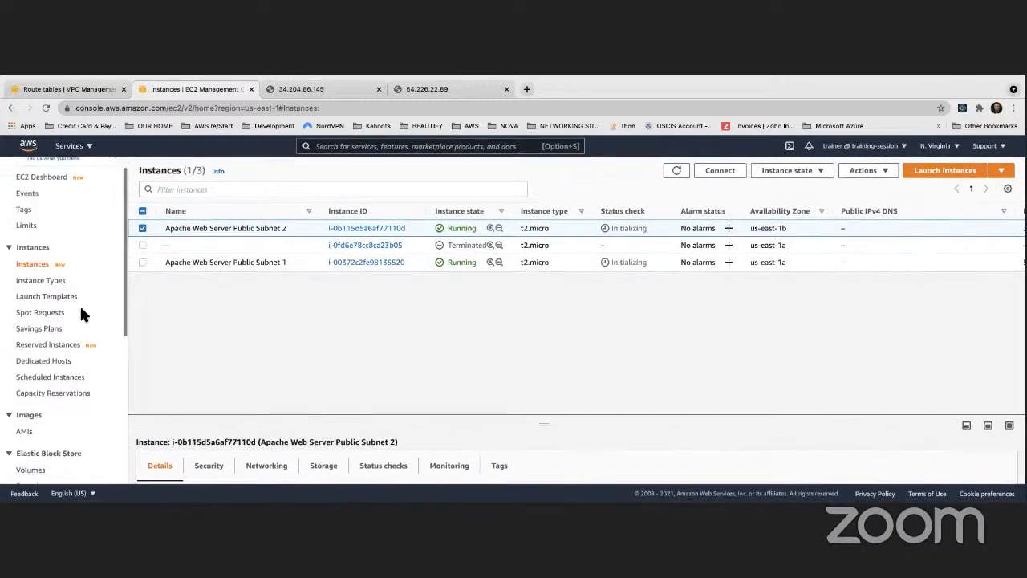
scroll(80, 309, "down", 2)
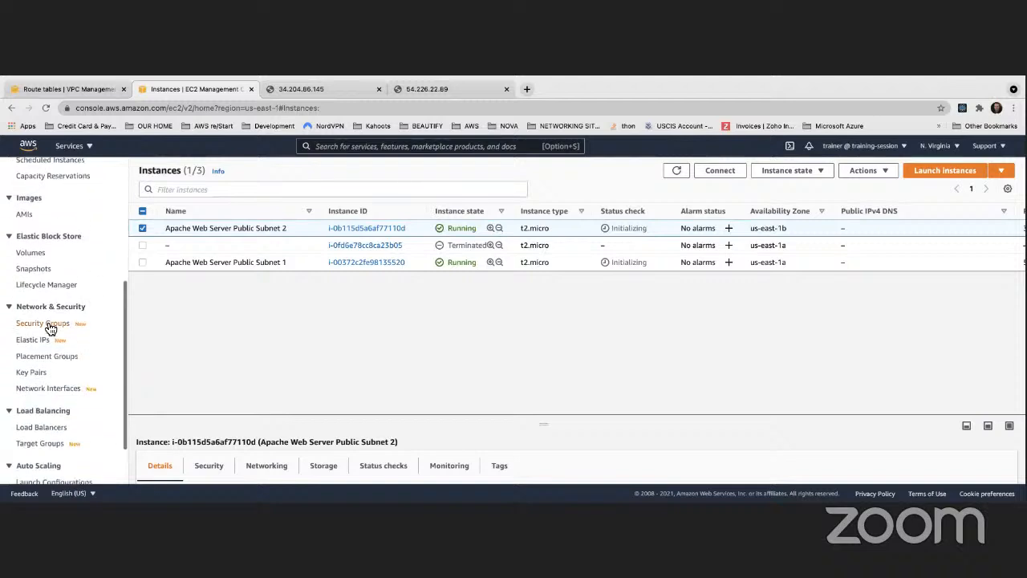
left_click(46, 323)
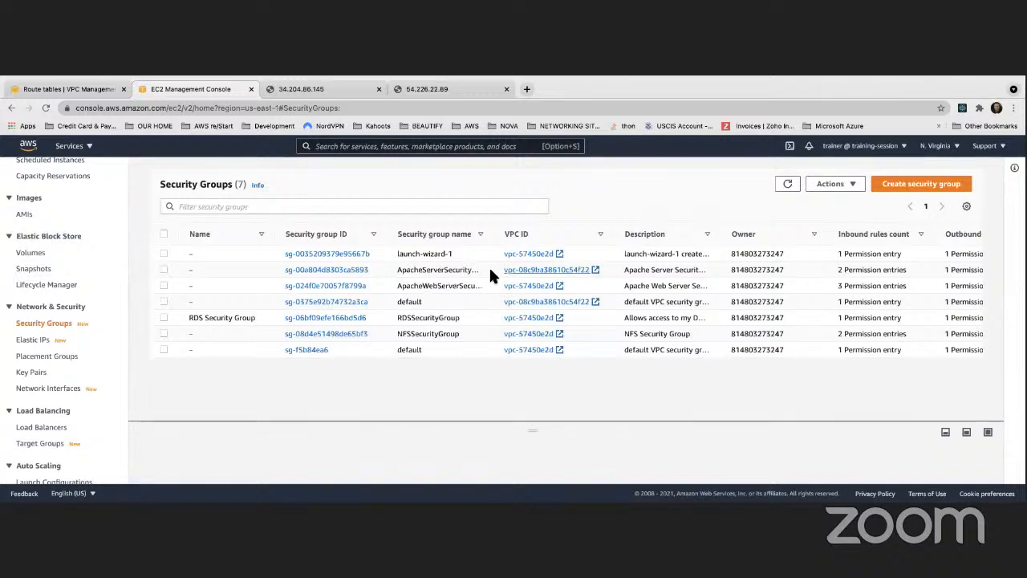
left_click_drag(614, 232, 663, 230)
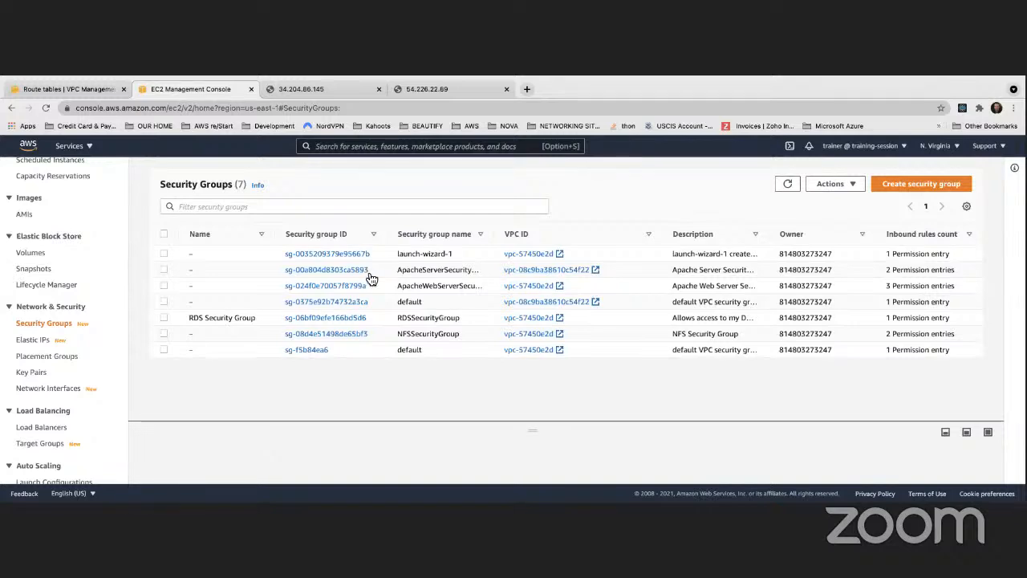
left_click(164, 268)
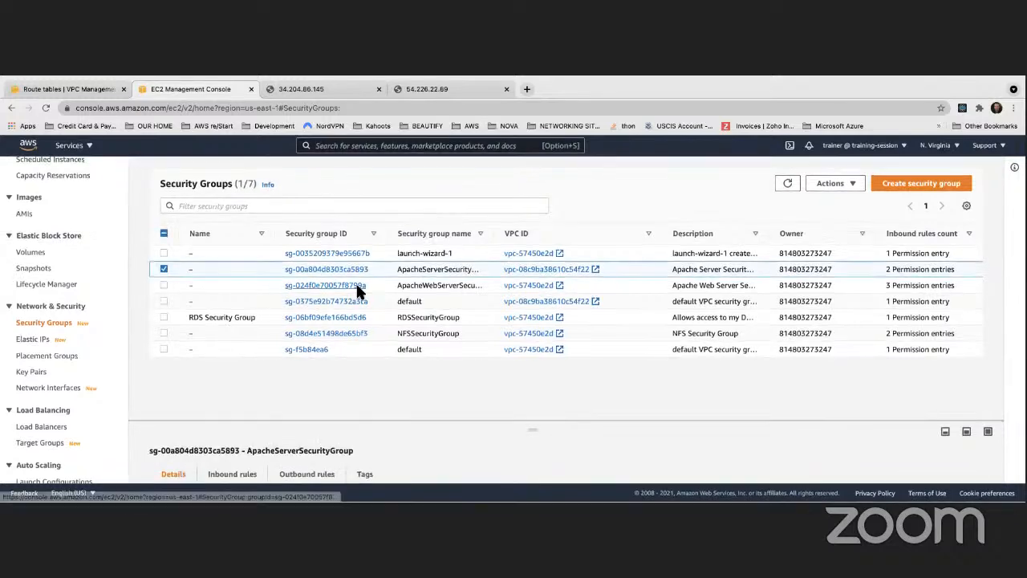
left_click_drag(443, 418, 442, 277)
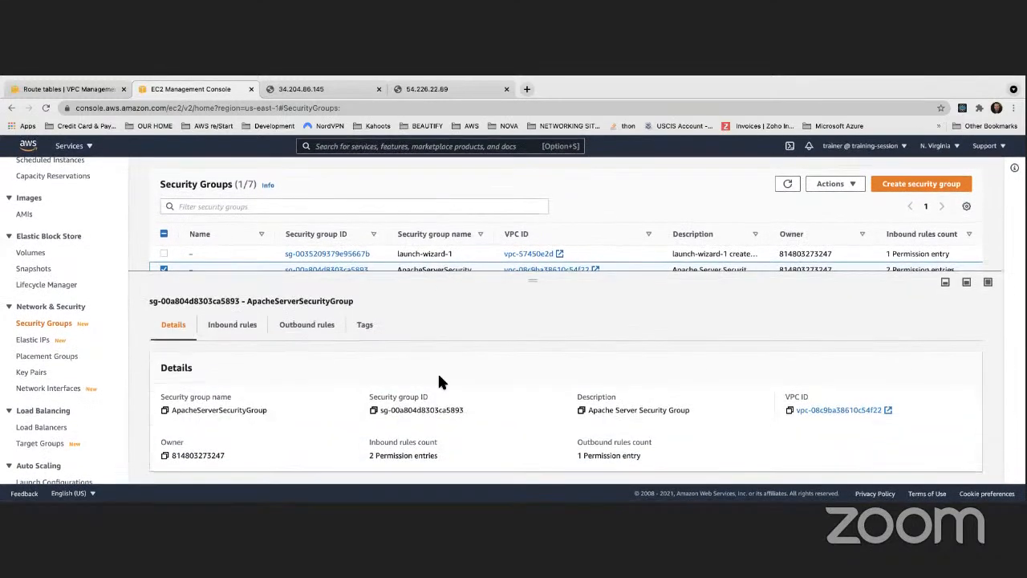
left_click(235, 310)
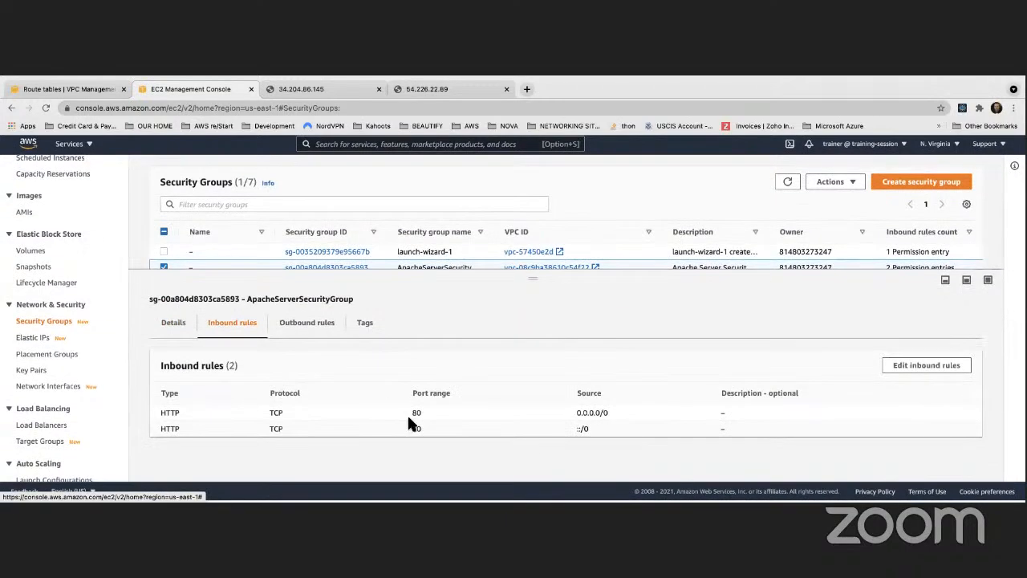
- Add an SSH inbound rule with My IP as the source to ApacheServerSecurityGroup, save it and review the rules
left_click(913, 367)
scroll(433, 320, "down", 1)
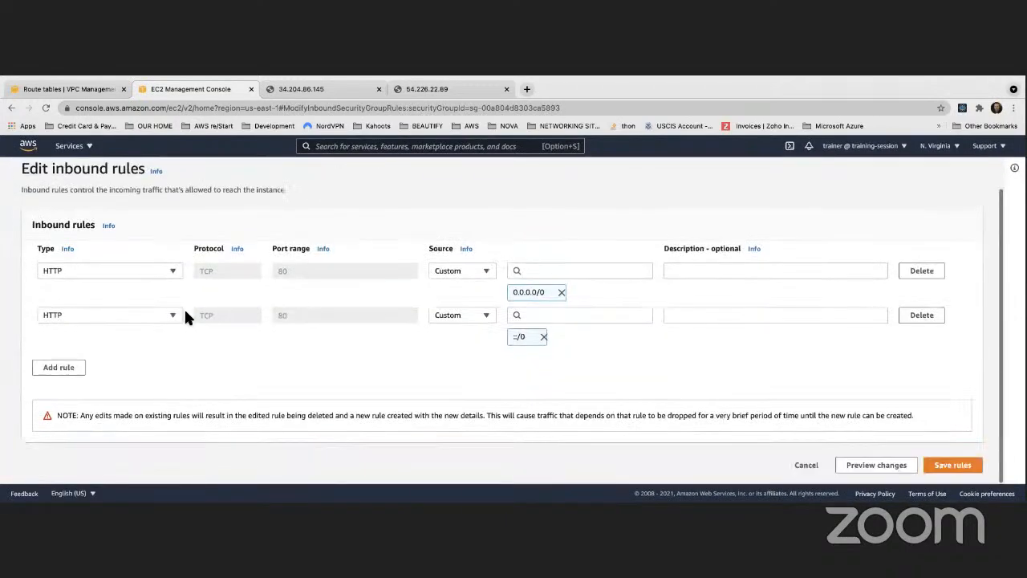
left_click(49, 370)
left_click(66, 358)
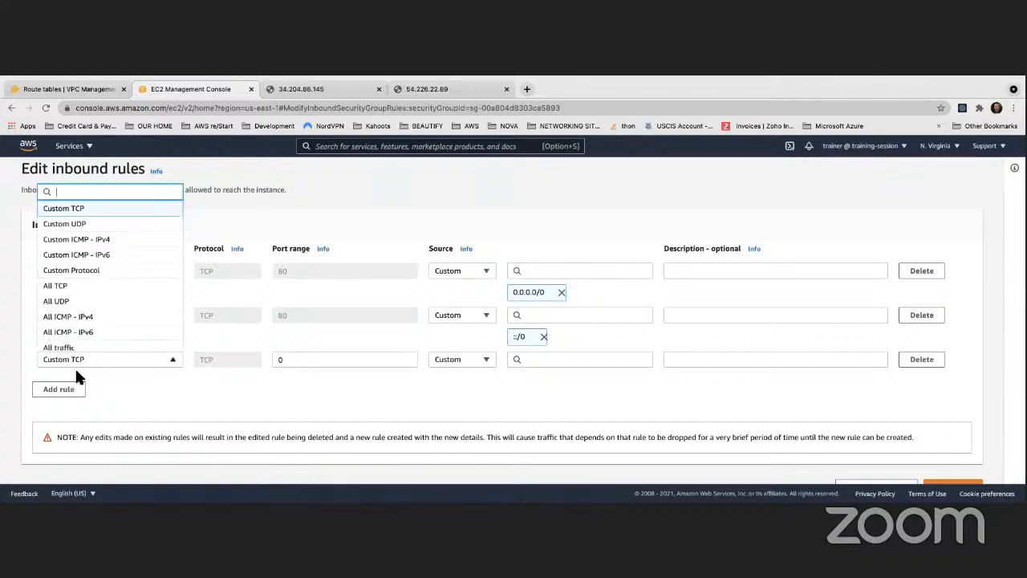
scroll(80, 330, "down", 4)
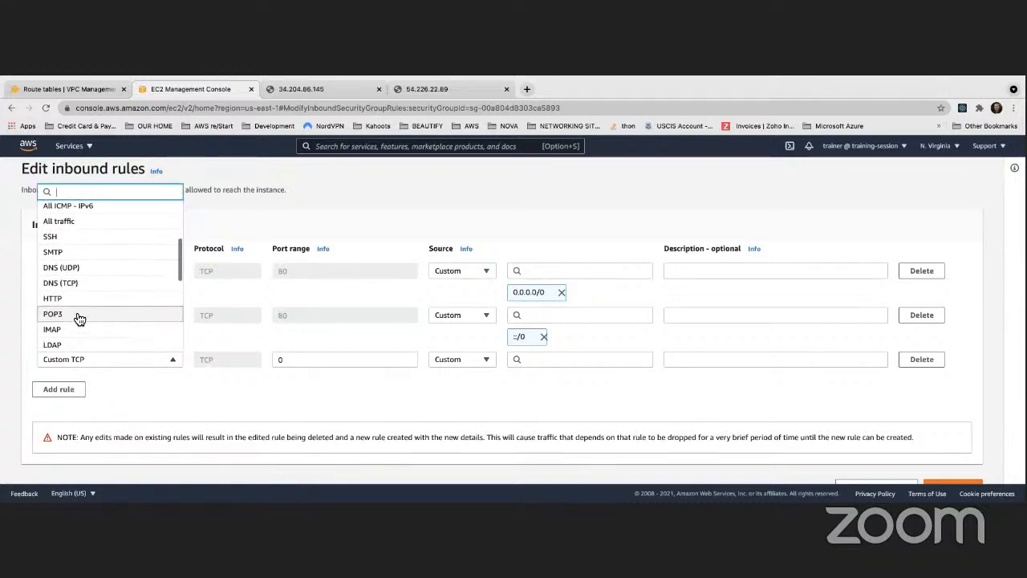
left_click(90, 239)
left_click(611, 361)
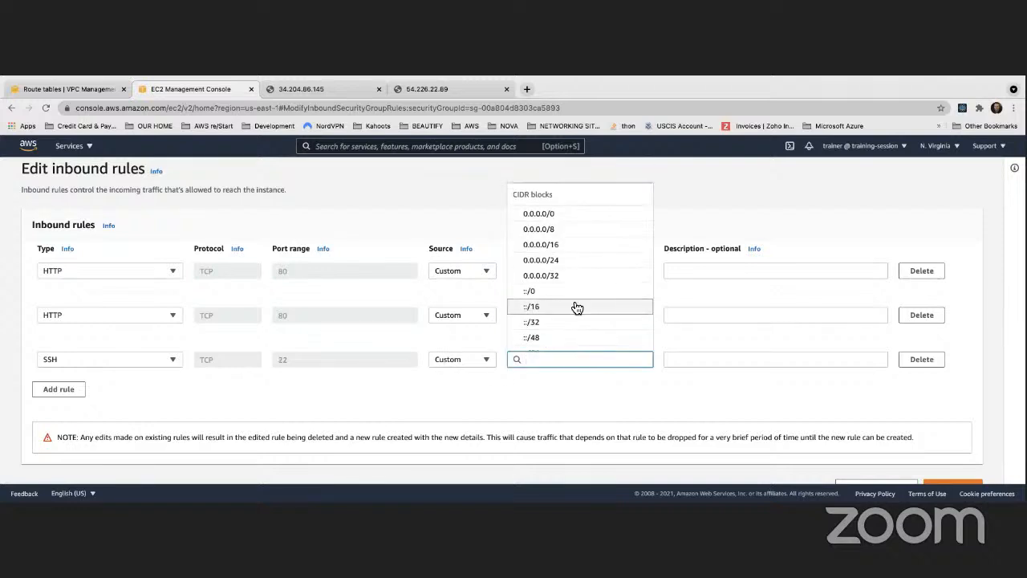
left_click(459, 359)
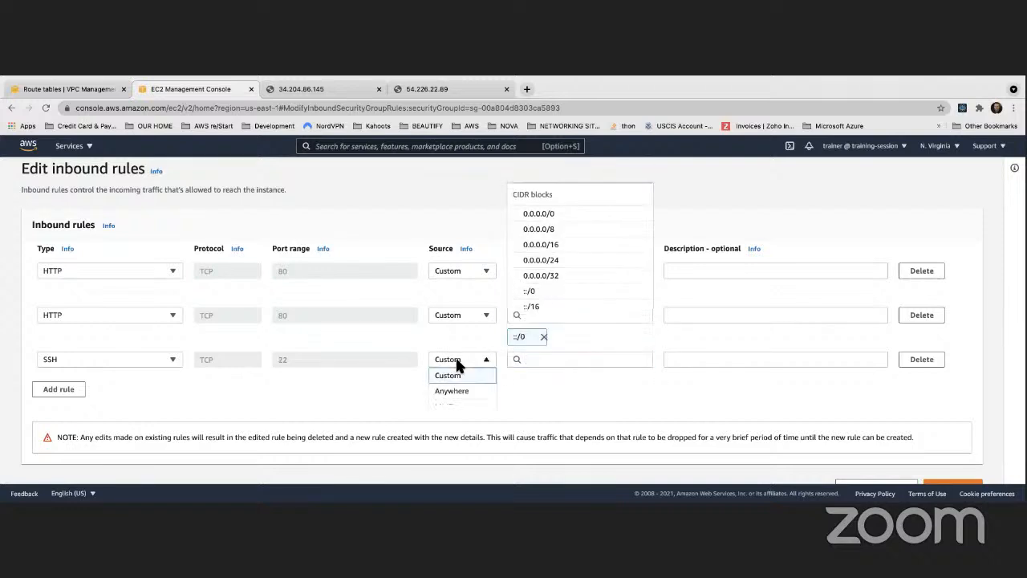
left_click(462, 405)
scroll(670, 417, "down", 2)
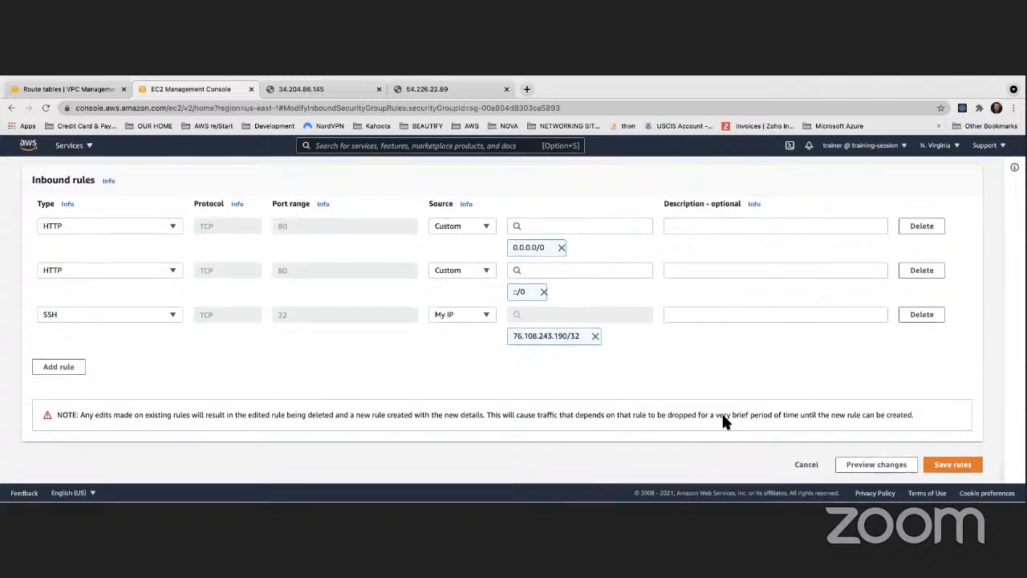
left_click(935, 466)
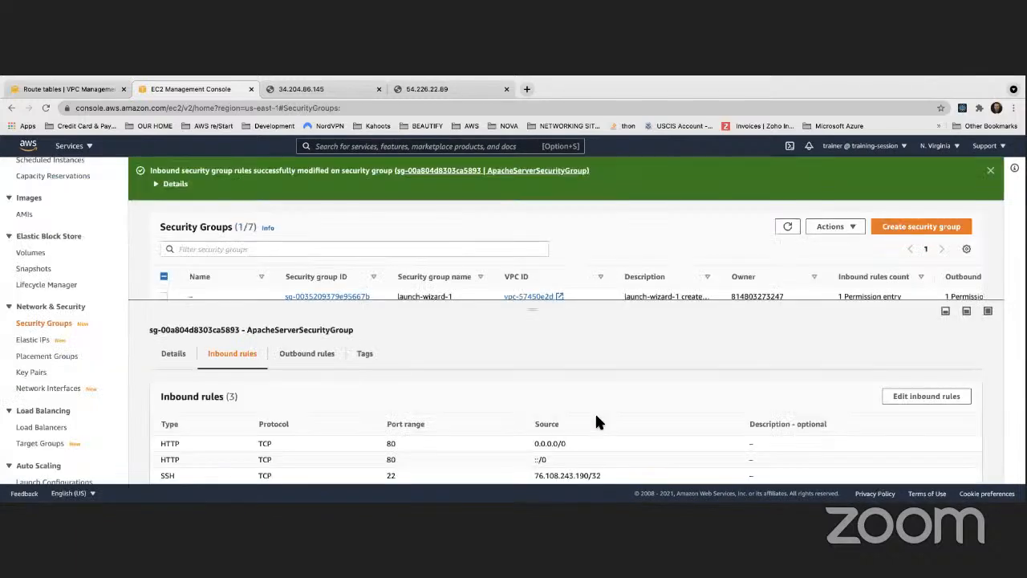
scroll(394, 250, "down", 1)
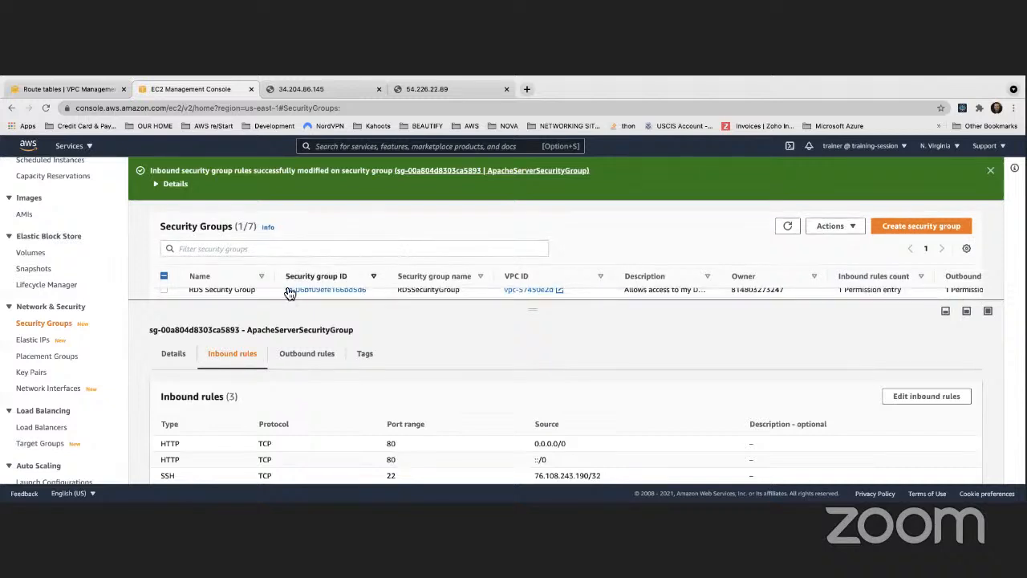
scroll(305, 350, "down", 1)
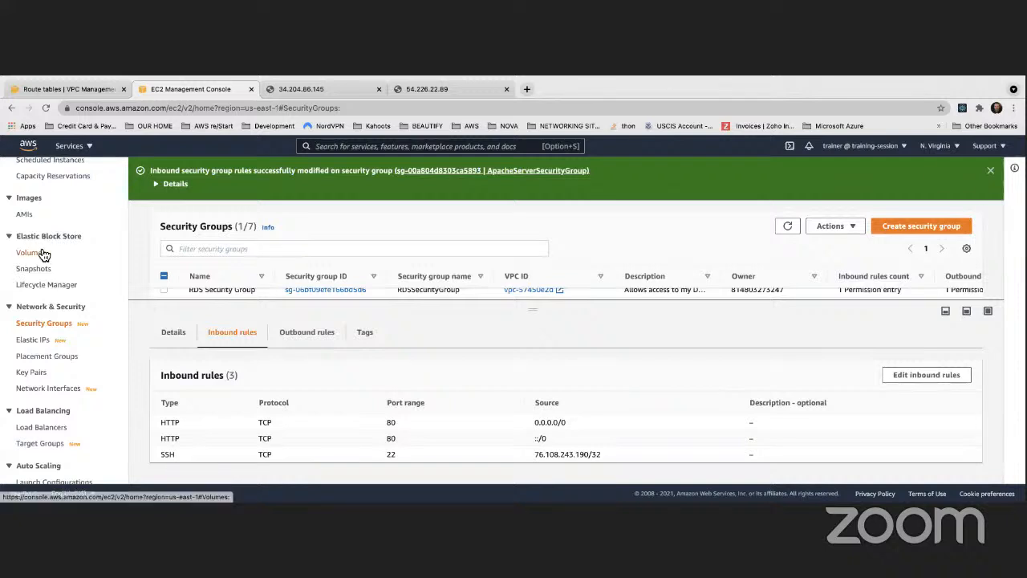
- Copy the Public Subnet 1 instance's public IPv4 address, 54.226.22.89, from the instance list and switch to the terminal
scroll(40, 249, "up", 5)
scroll(40, 221, "down", 4)
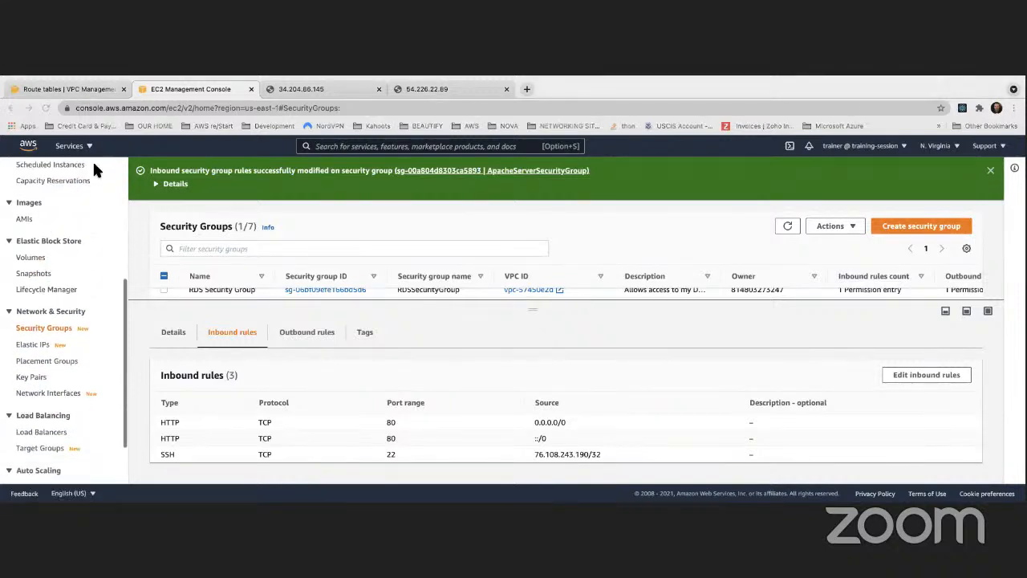
scroll(32, 228, "up", 5)
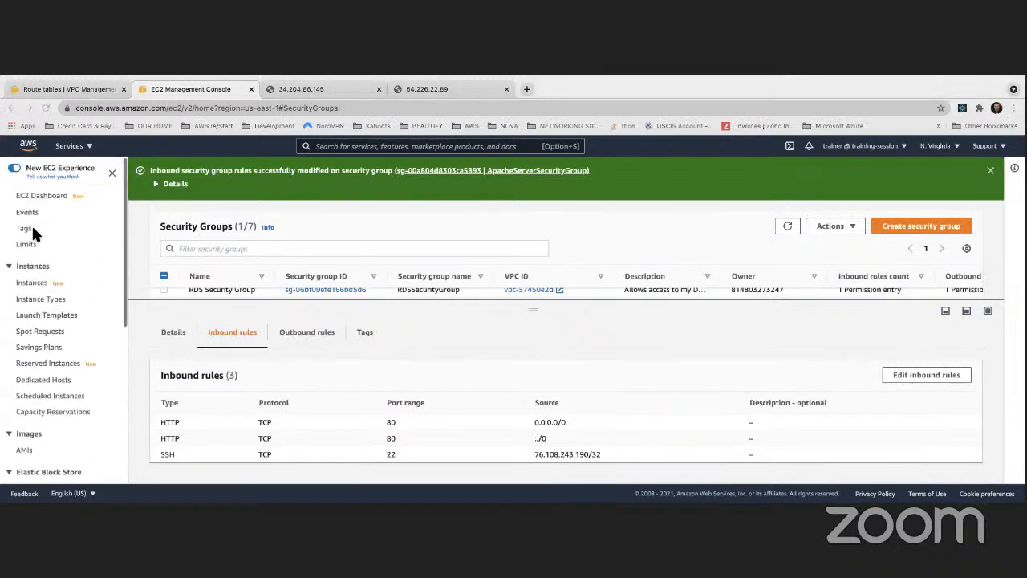
left_click(34, 280)
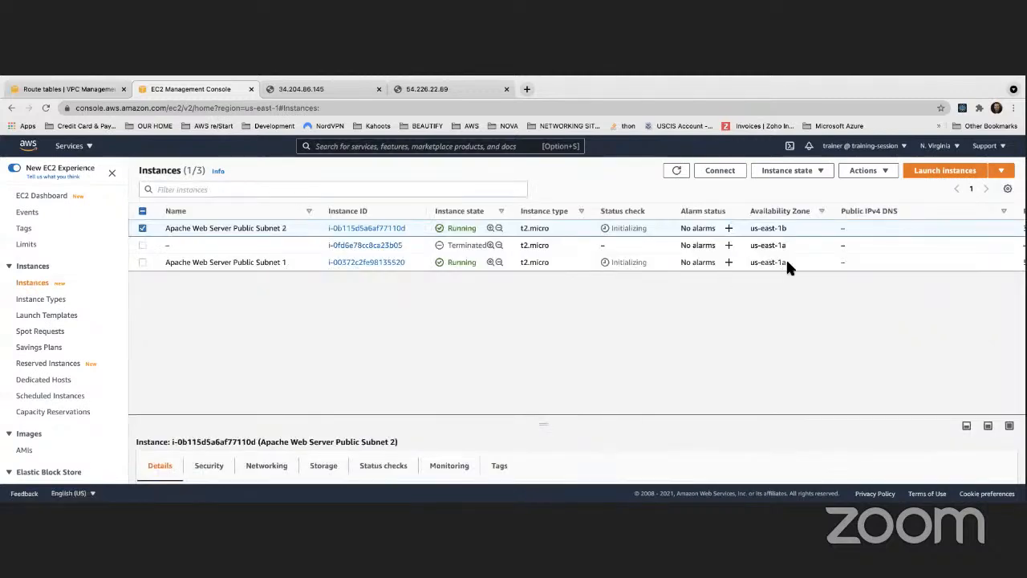
scroll(776, 252, "right", 5)
left_click_drag(948, 261, 897, 264)
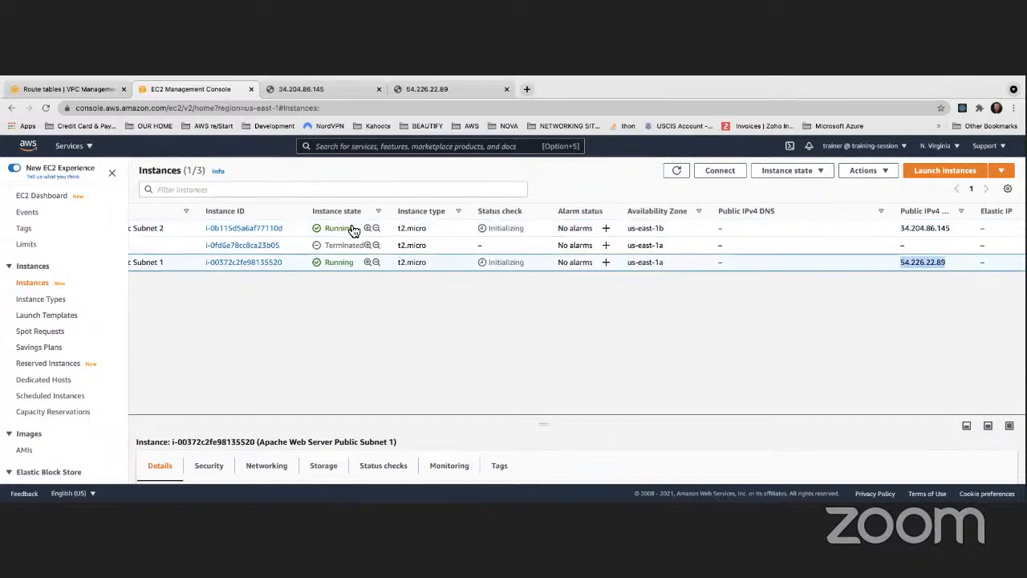
key("ctrl+Left")
left_click(378, 149)
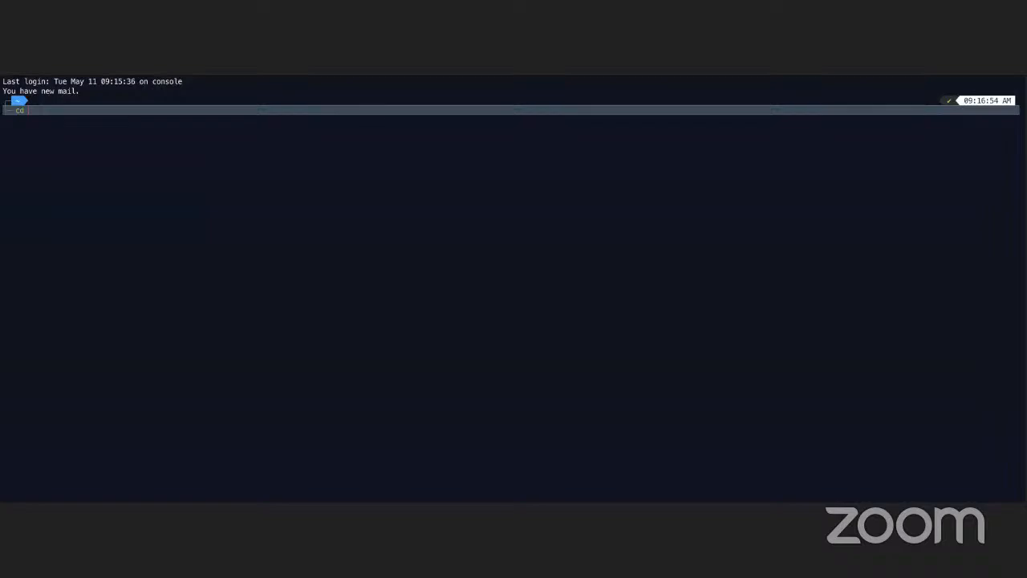
type("Des")
key("Tab")
type("'")
key("Return")
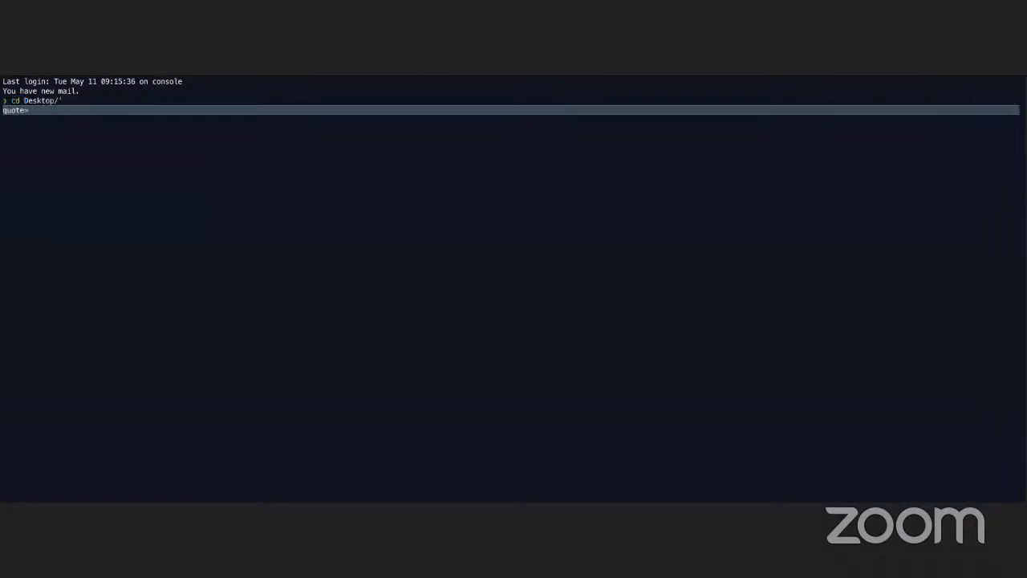
key("ctrl+c")
- Change the terminal's working directory to Desktop
type("cd")
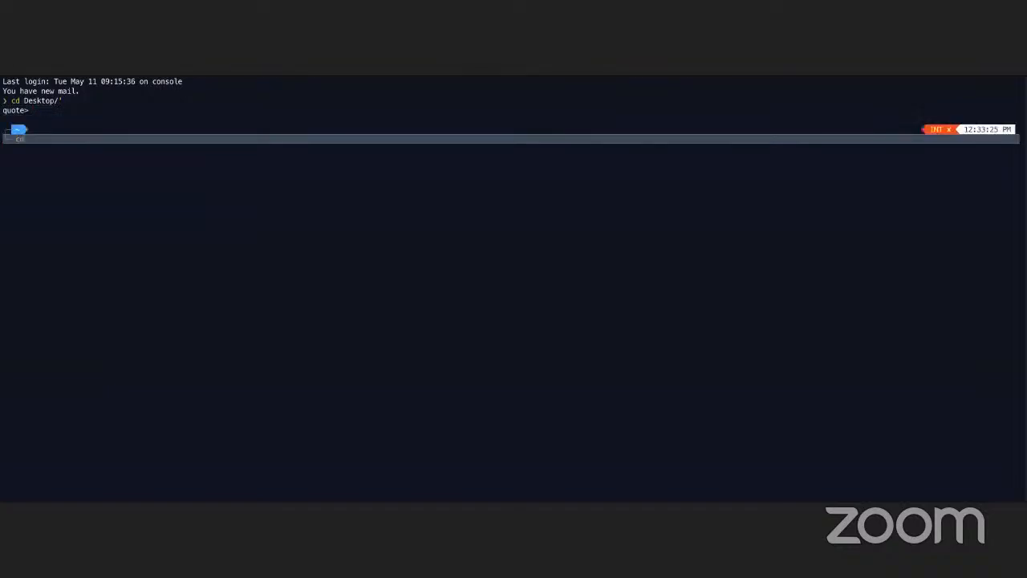
type(" Desktop/")
key("Return")
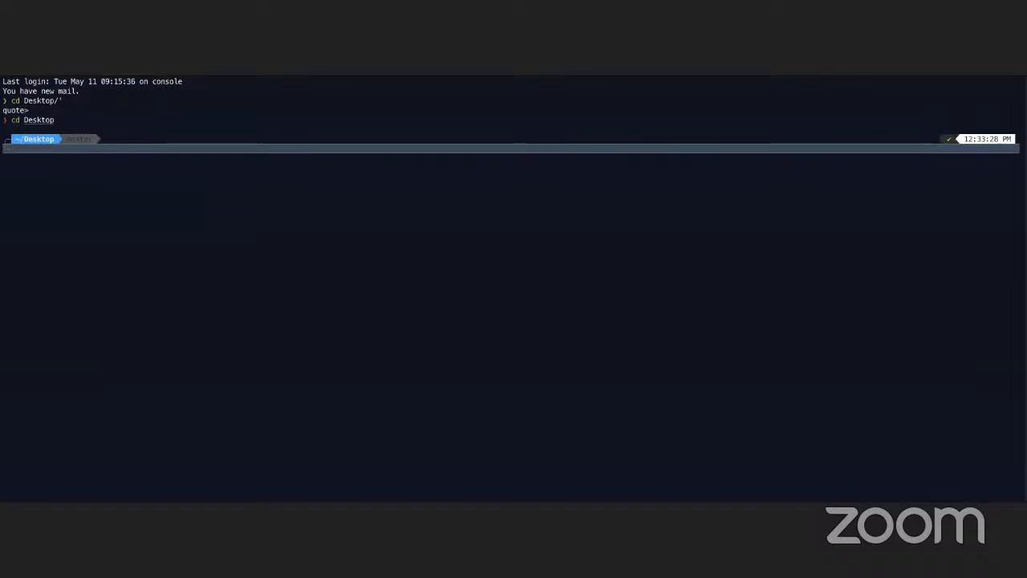
key("super+plus")
key("super+plus")
type("ss")
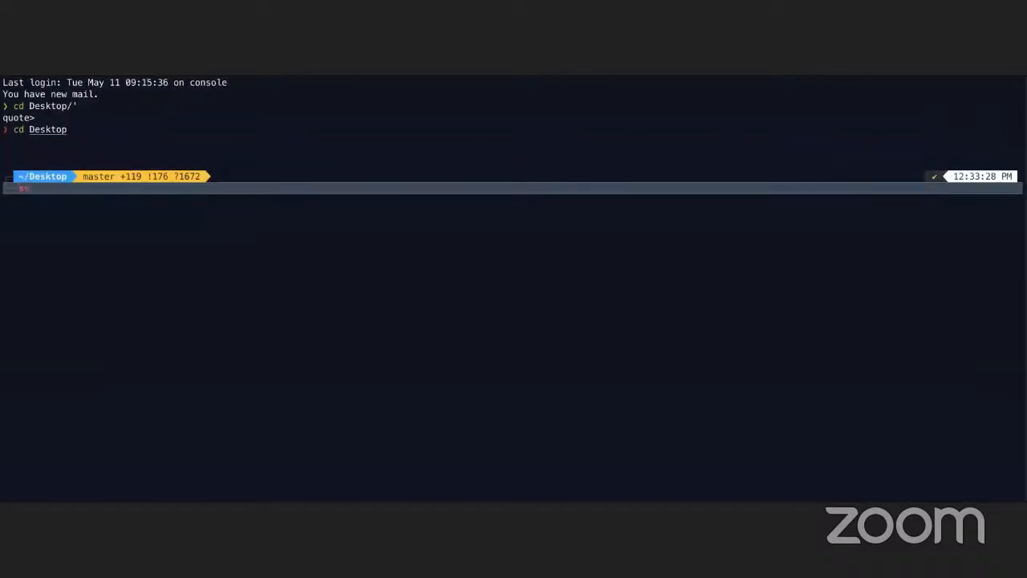
type("h")
key("Up")
key("BackSpace")
key("BackSpace")
key("BackSpace")
key("BackSpace")
key("BackSpace")
key("BackSpace")
key("BackSpace")
key("BackSpace")
key("BackSpace")
key("BackSpace")
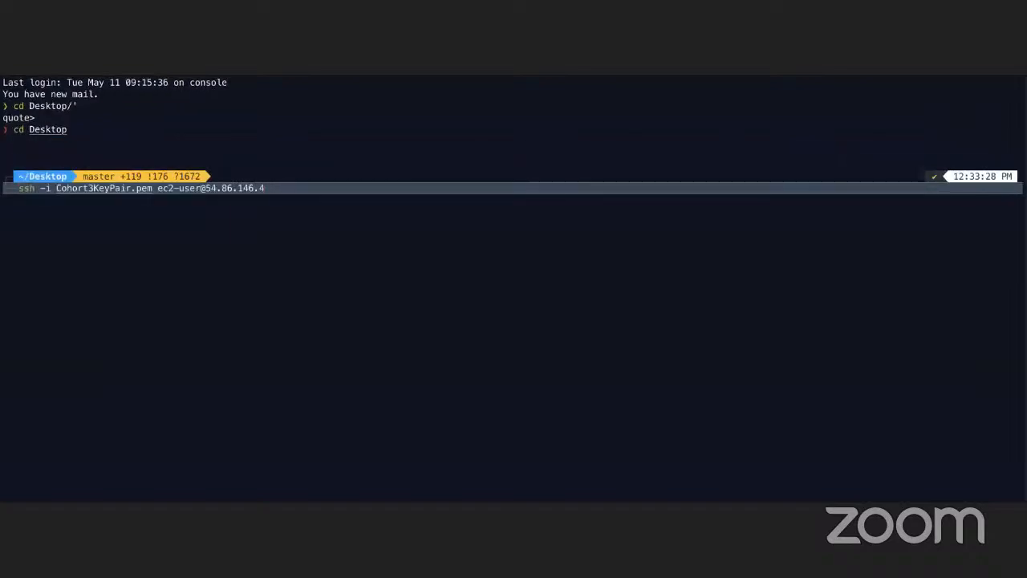
key("BackSpace")
key("BackSpace")
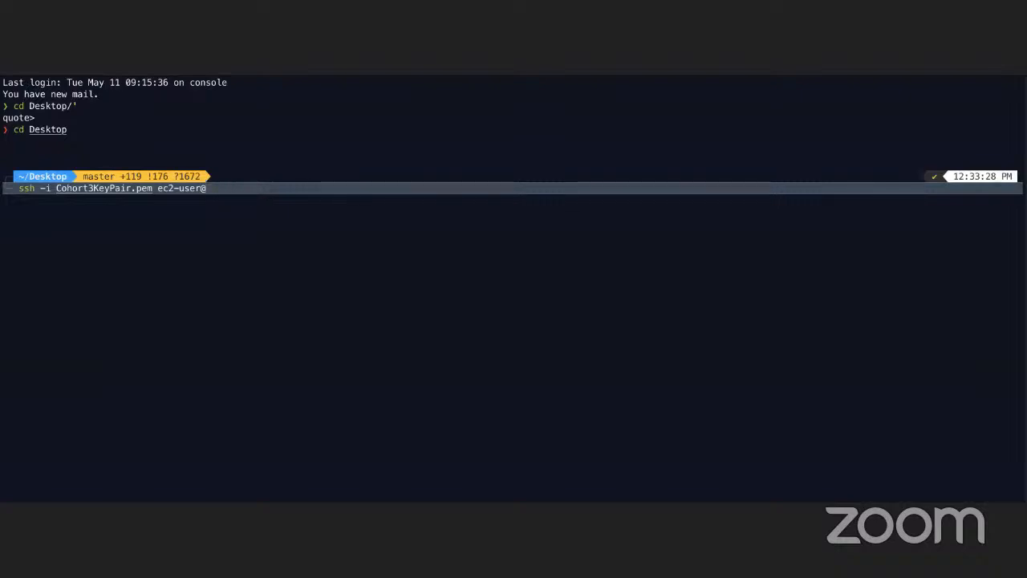
key("super+v")
key("Return")
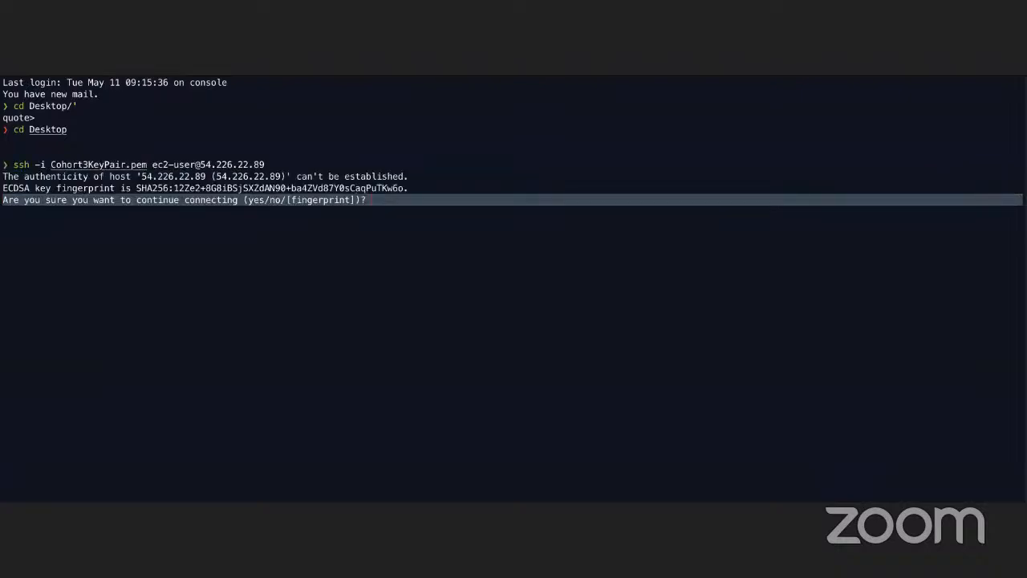
type("yes")
key("Return")
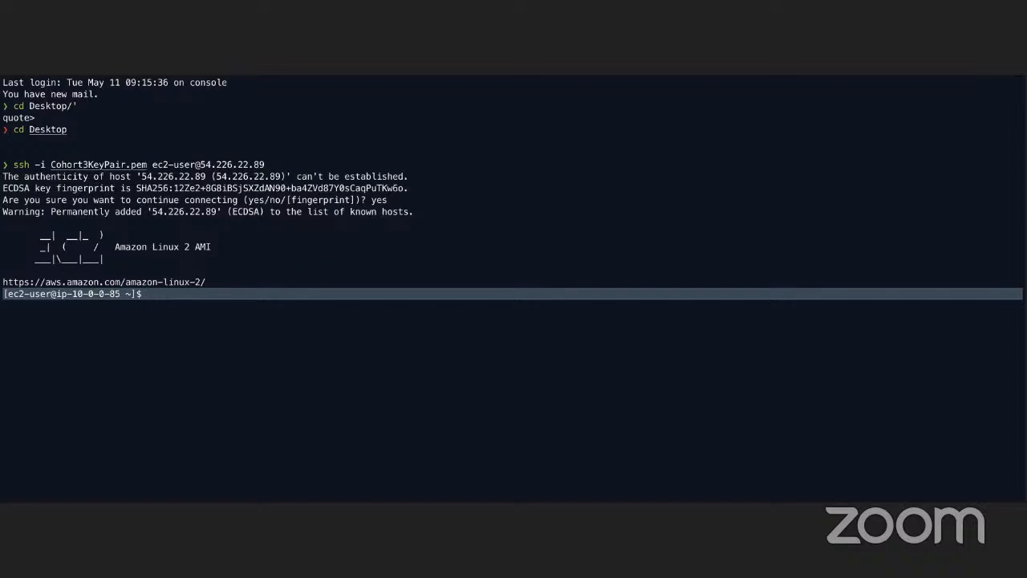
- Start a root shell on the Public Subnet 1 instance with sudo -i
type("sudo -i")
key("Return")
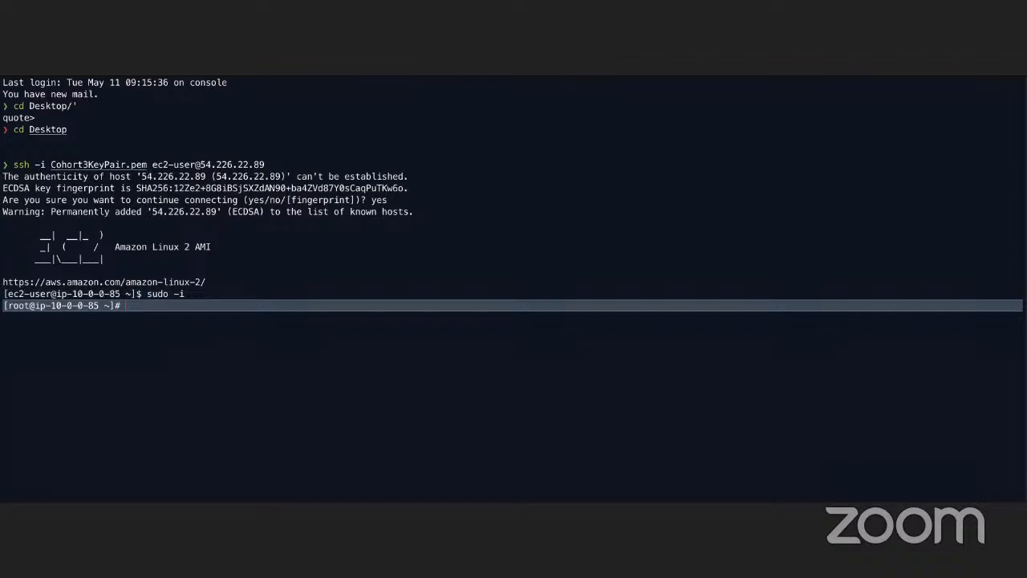
- Open the web page file /var/www/html/index.html in nano
type("nano /var/")
type("htm")
key("BackSpace")
key("BackSpace")
key("BackSpace")
type("www/html/index.html")
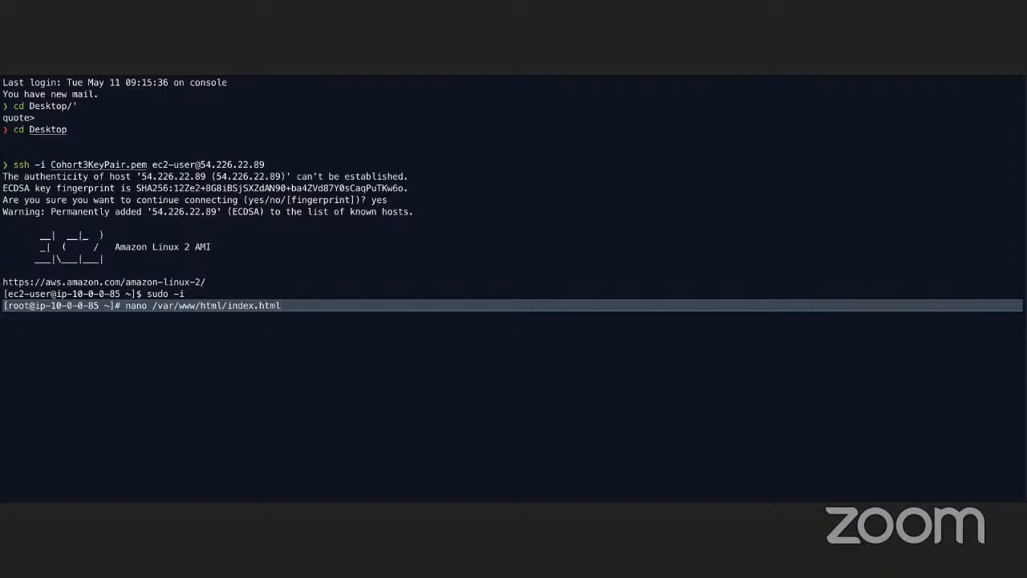
key("Return")
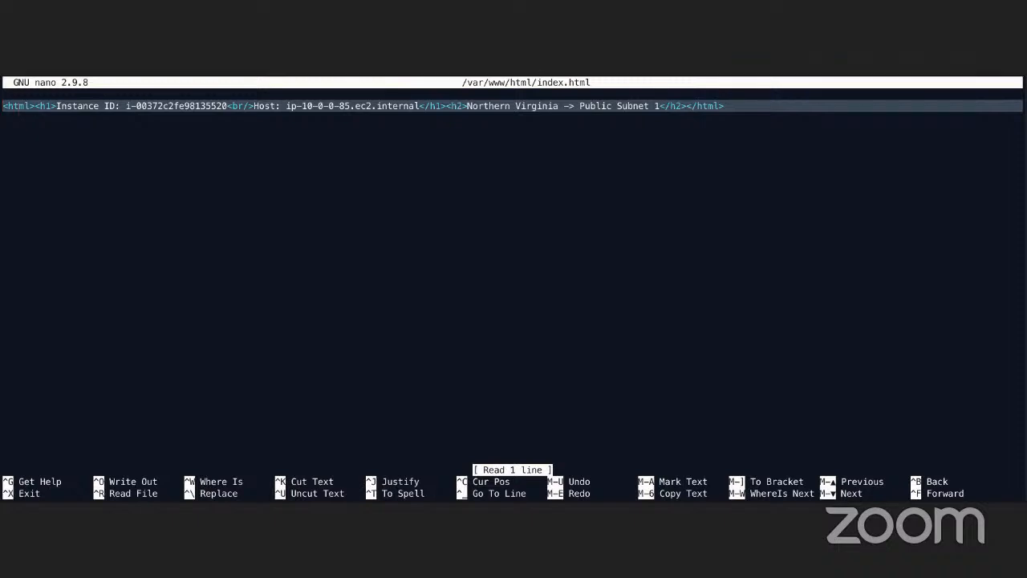
- Add style="color: blue;" to the opening h1 tag and save index.html under the same name
type("style=")
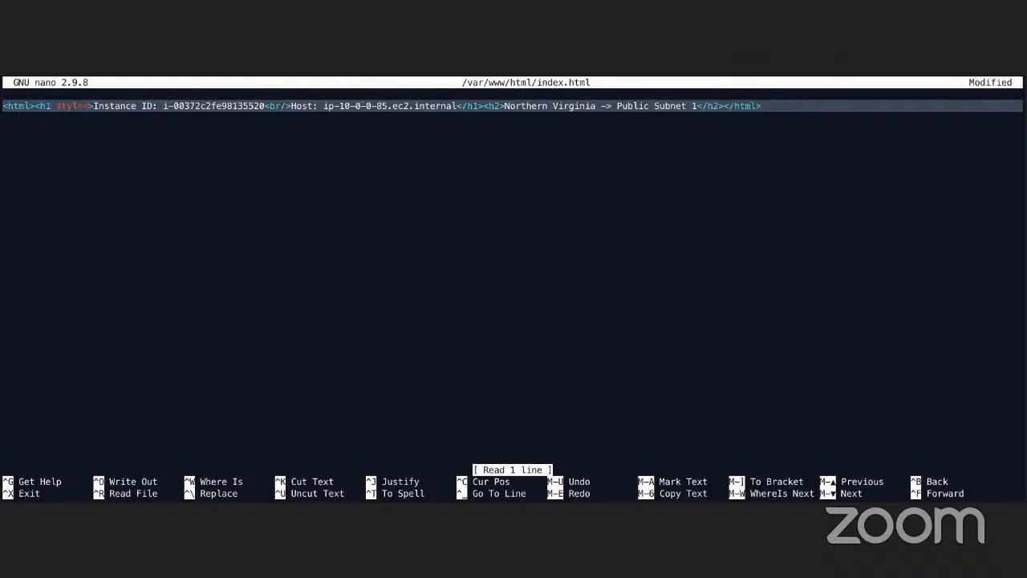
type("\"color:")
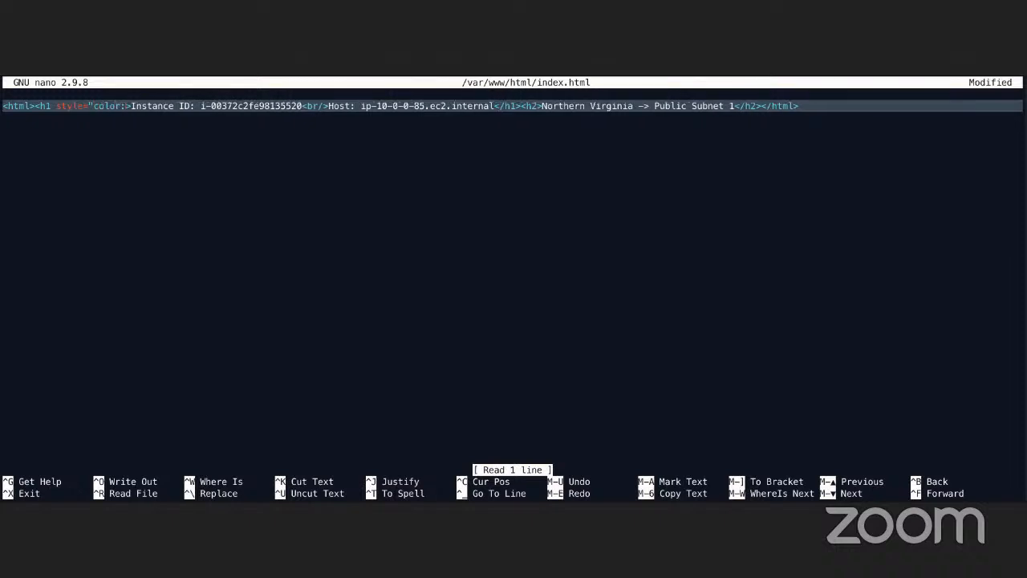
type(" blue")
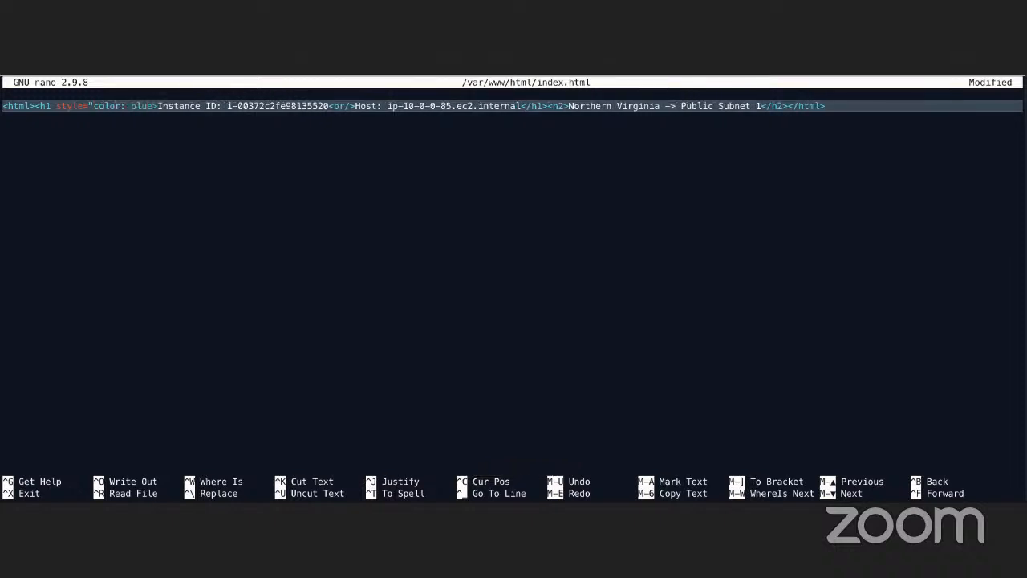
type(";\"")
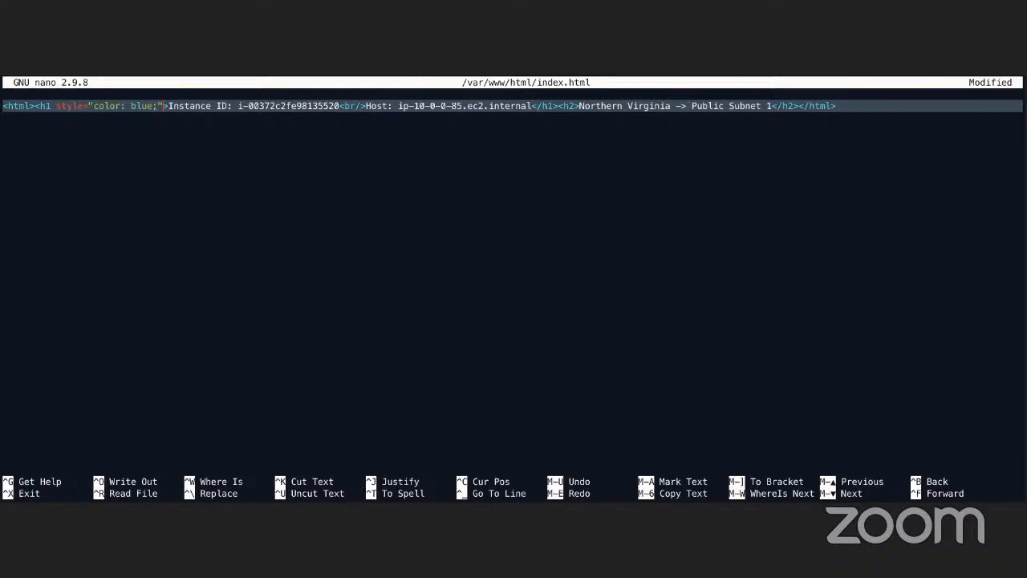
key("ctrl+o")
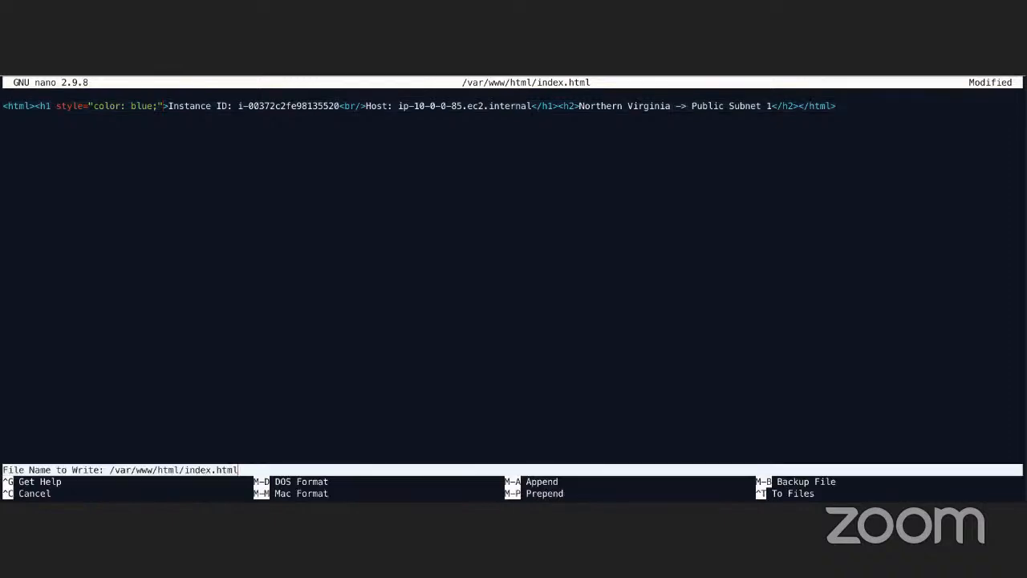
key("Return")
- Switch to the browser, reload the 54.226.22.89 page and compare it with the edited HTML in the terminal
key("super+Tab")
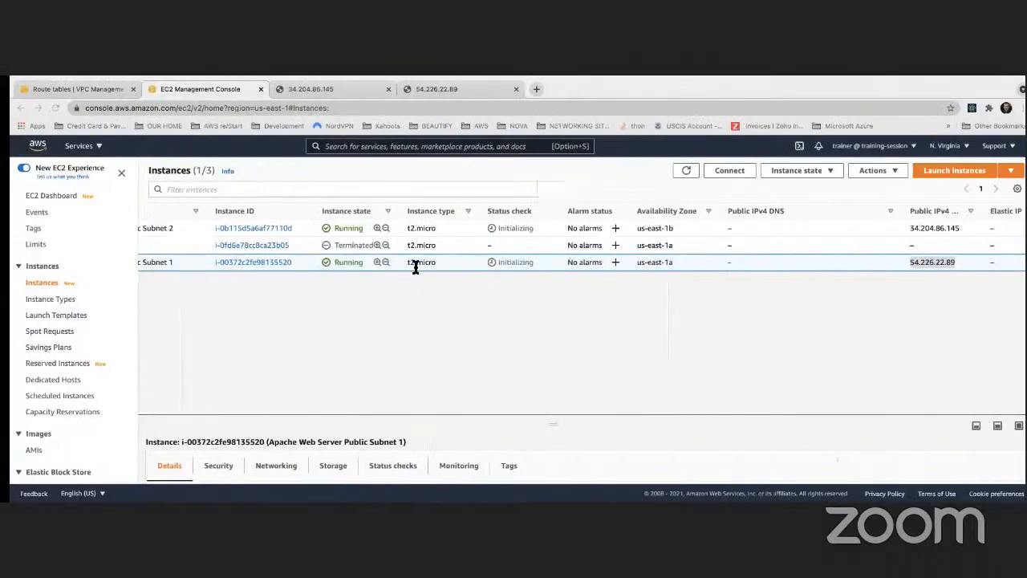
left_click(319, 89)
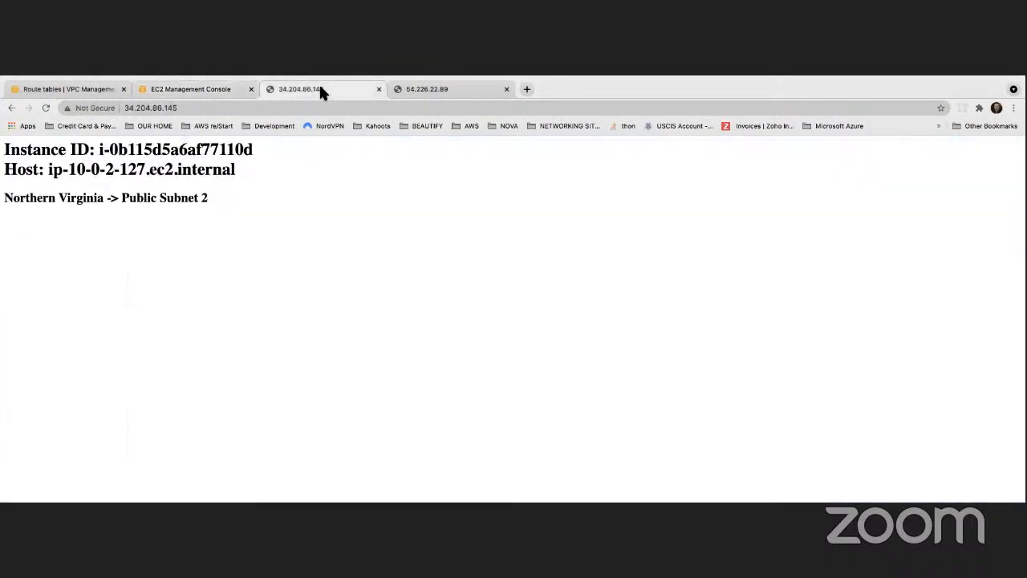
left_click(405, 89)
left_click(46, 107)
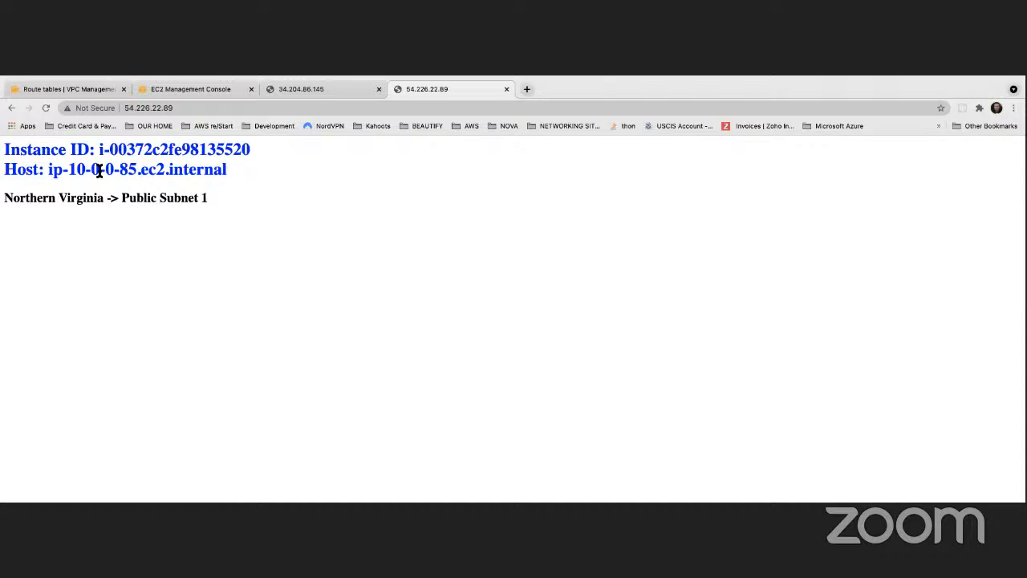
key("ctrl+Left")
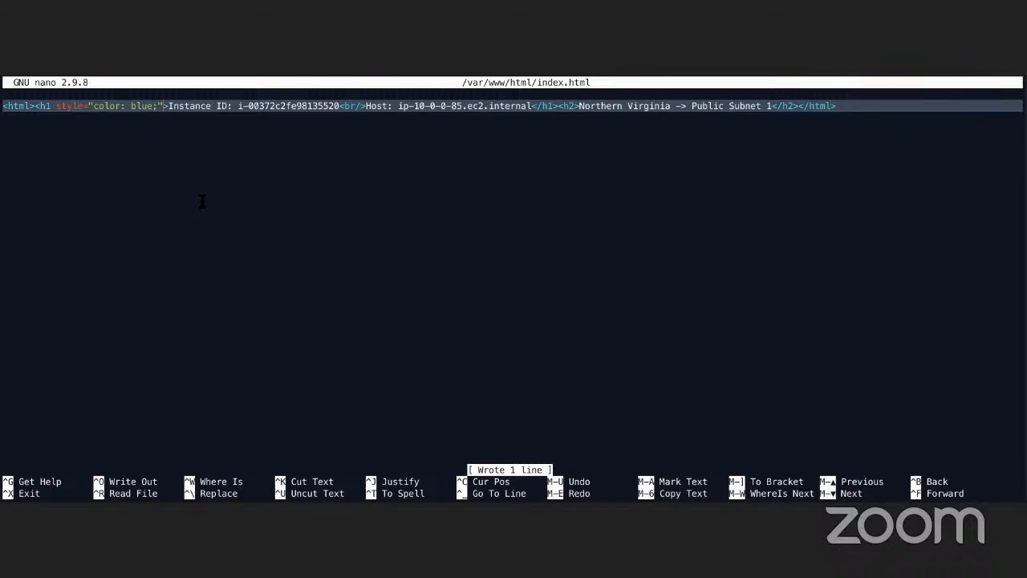
key("ctrl+Right")
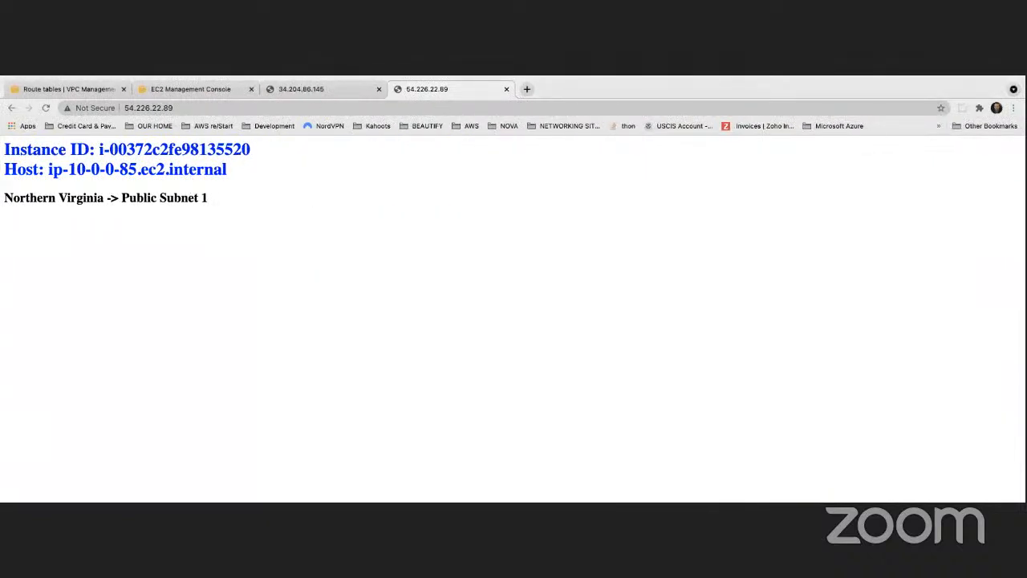
- Search Google for "bastion host aws quick start" in a new tab and open the Linux Bastion Hosts on AWS result
left_click(526, 89)
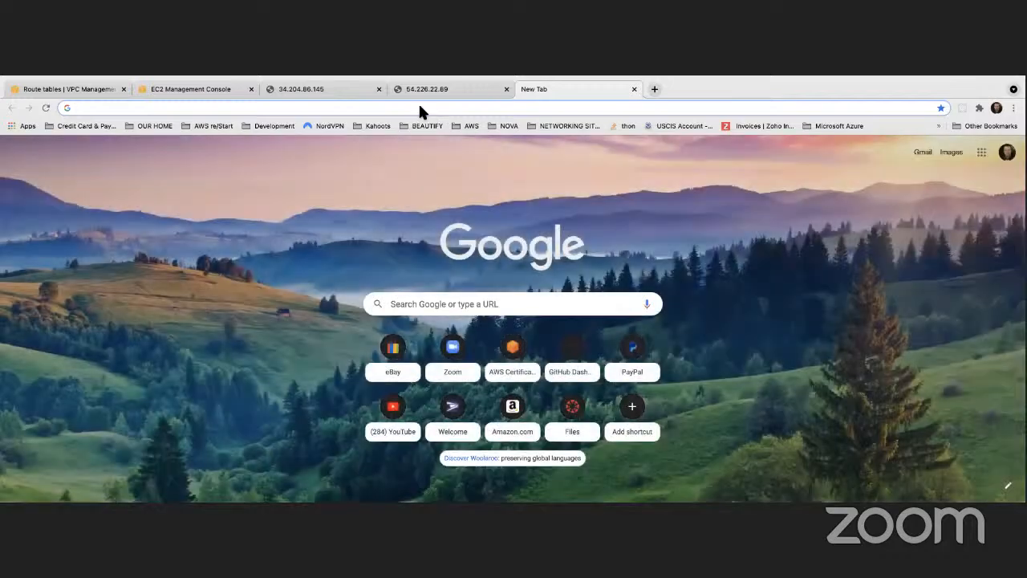
left_click(427, 110)
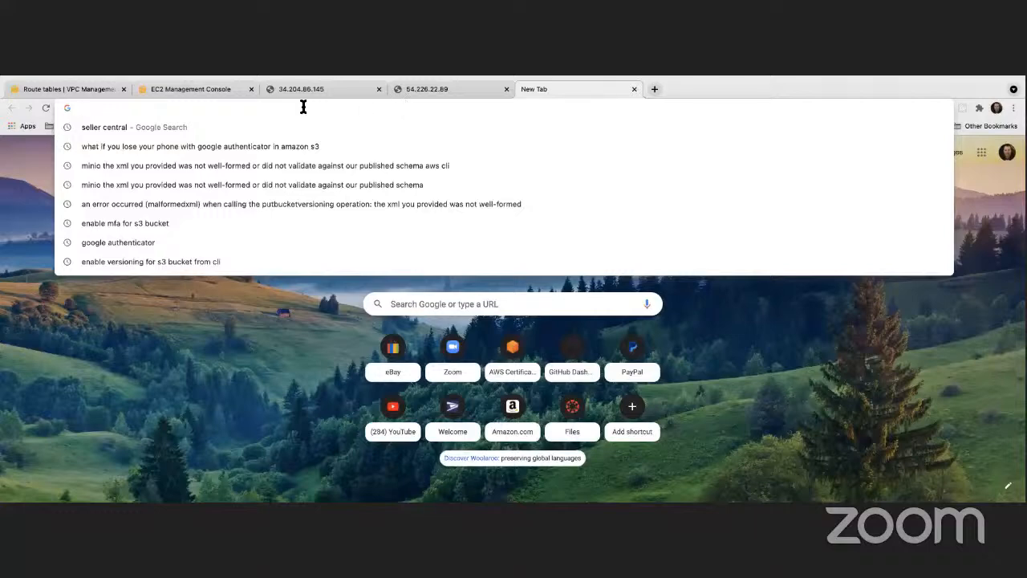
type("bastion host ")
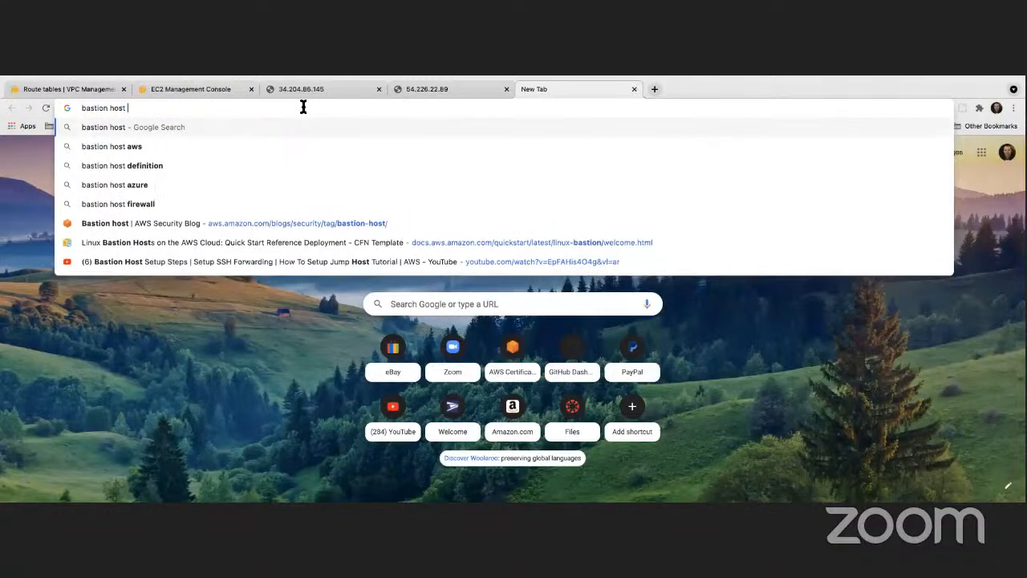
type("aws quick sta")
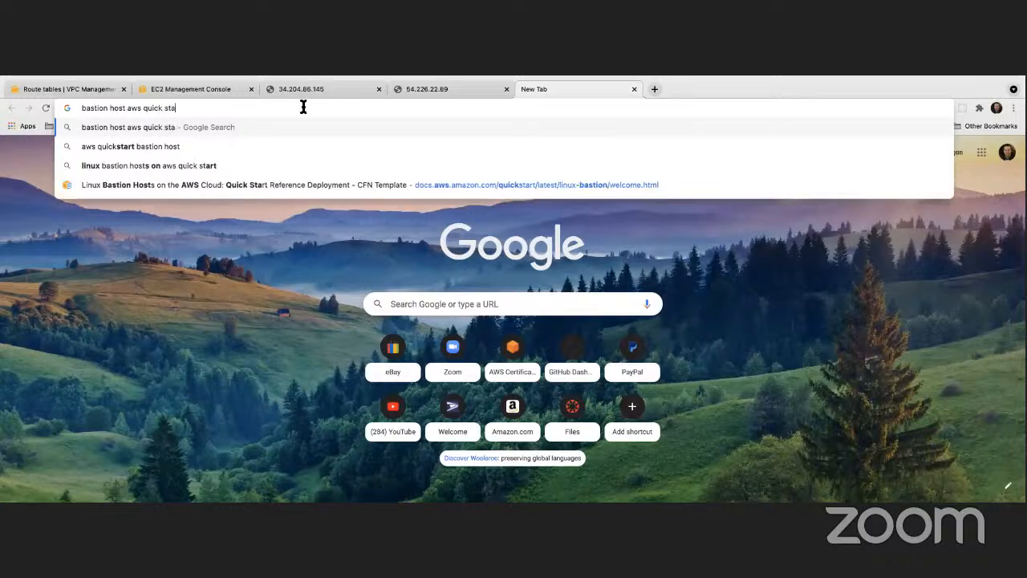
type("rt")
key("Return")
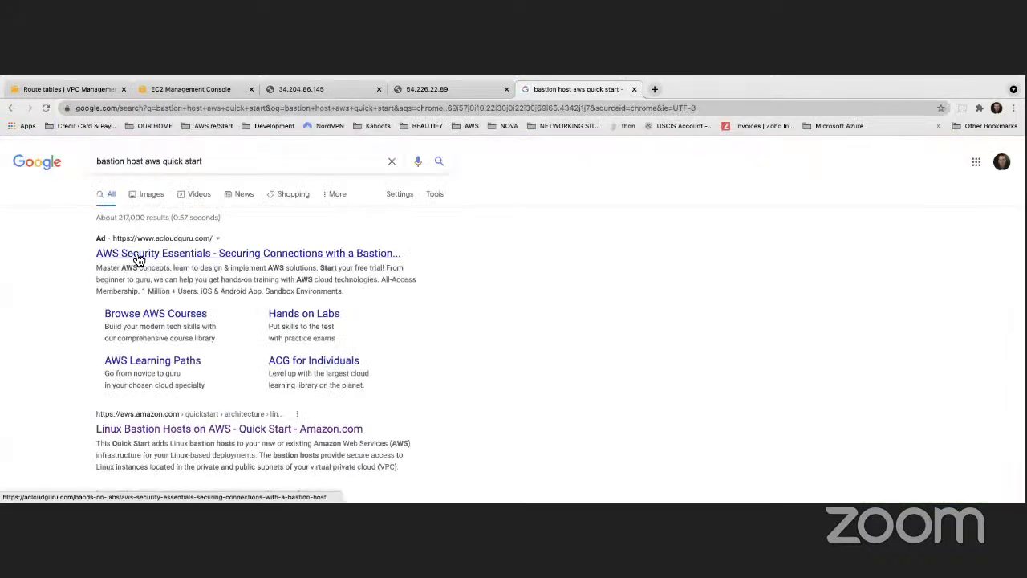
scroll(156, 265, "down", 3)
left_click(204, 314)
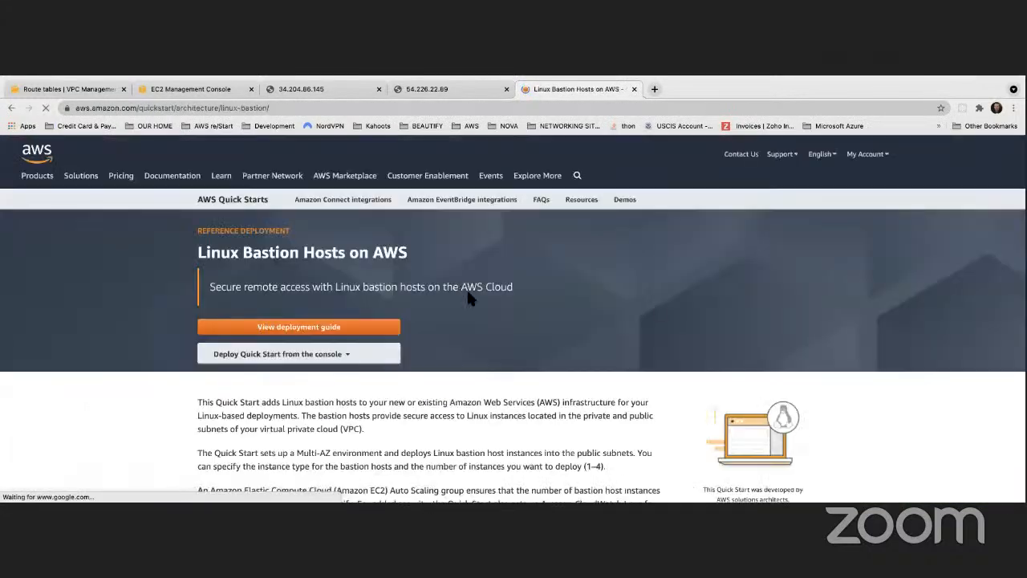
- Open the Quick Start's console deployment into an existing VPC and review the template settings on the Create stack page
scroll(461, 283, "down", 10)
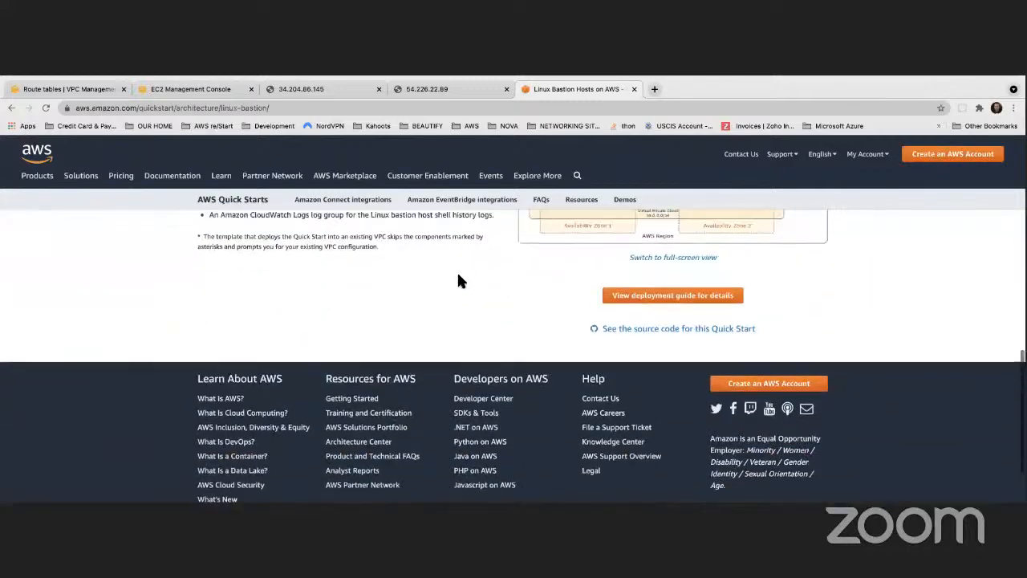
scroll(458, 280, "up", 10)
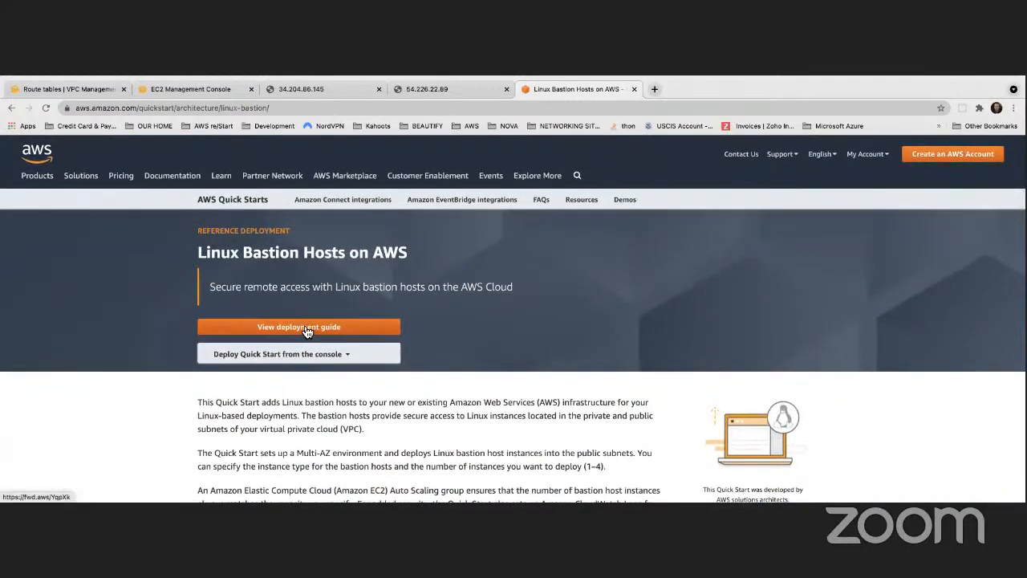
left_click(296, 357)
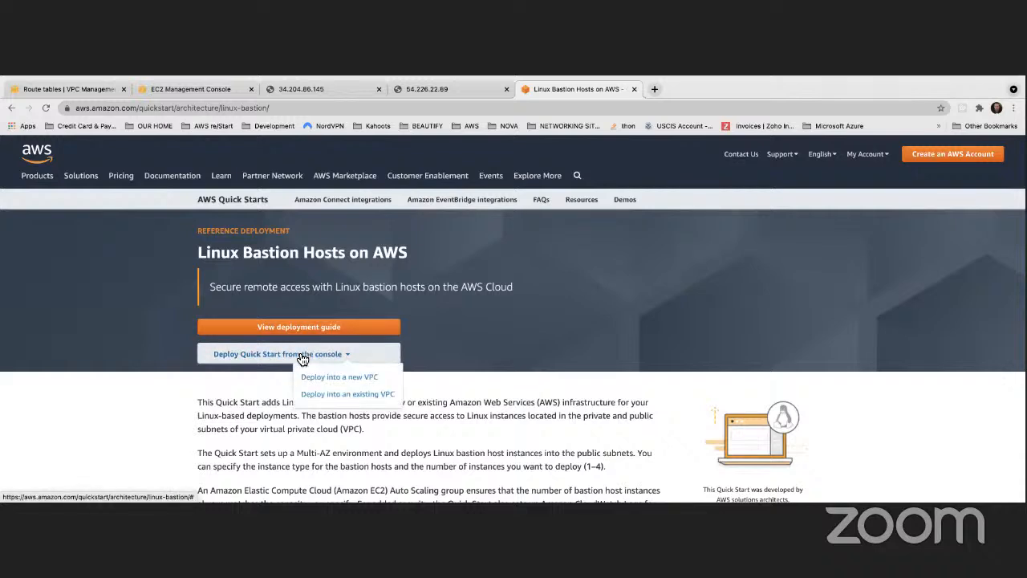
left_click(341, 394)
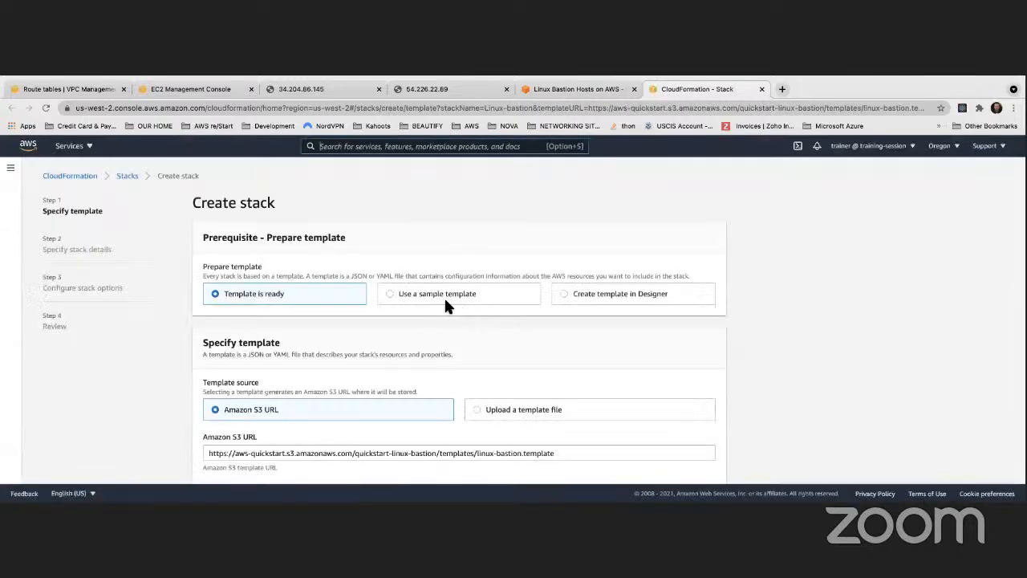
scroll(445, 301, "down", 2)
scroll(256, 293, "up", 2)
scroll(239, 293, "down", 2)
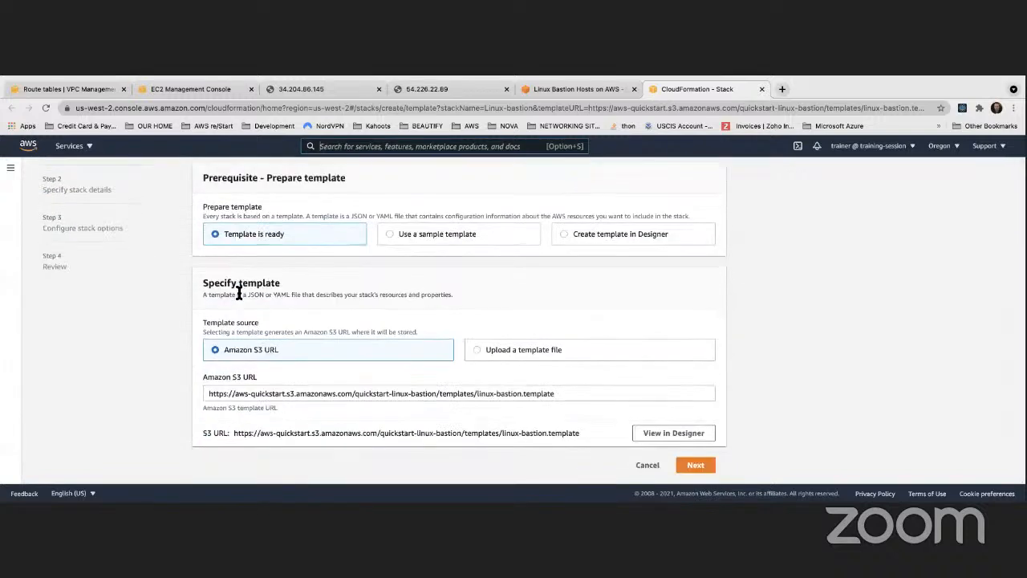
scroll(238, 294, "up", 2)
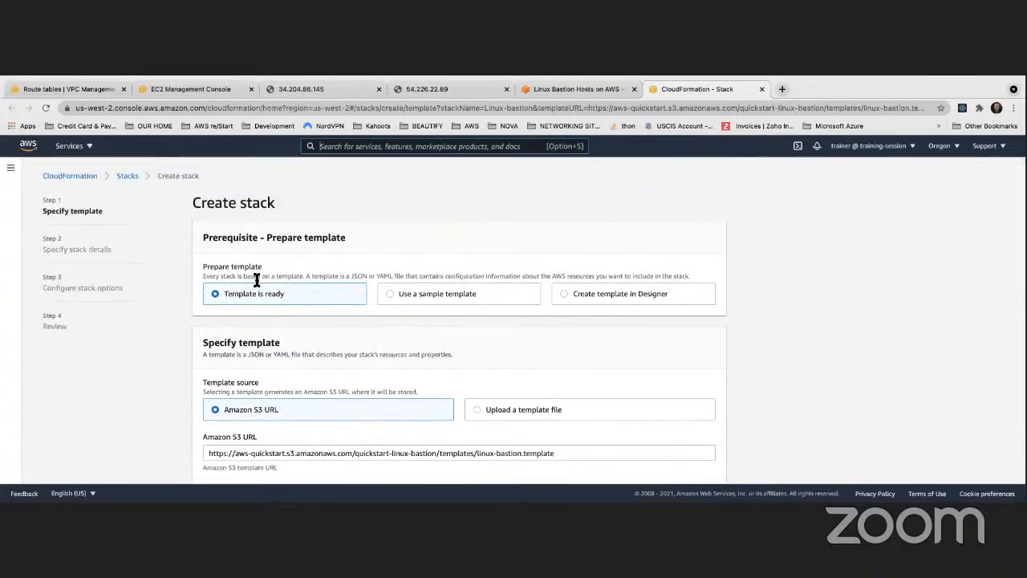
- Return to the Linux Bastion Hosts page and examine the list of components it builds and the architecture diagram
left_click(575, 83)
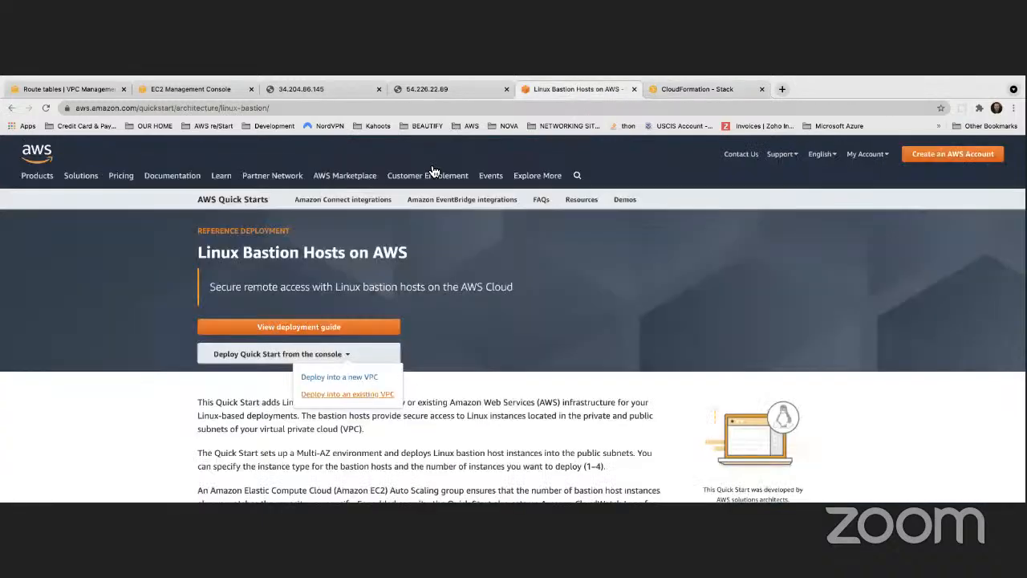
scroll(487, 252, "down", 5)
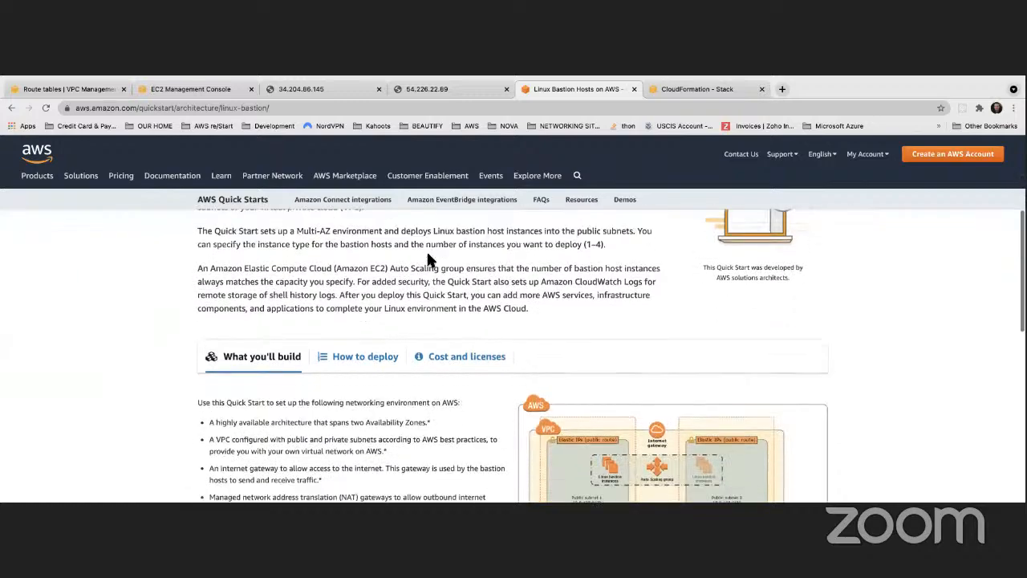
scroll(304, 283, "down", 10)
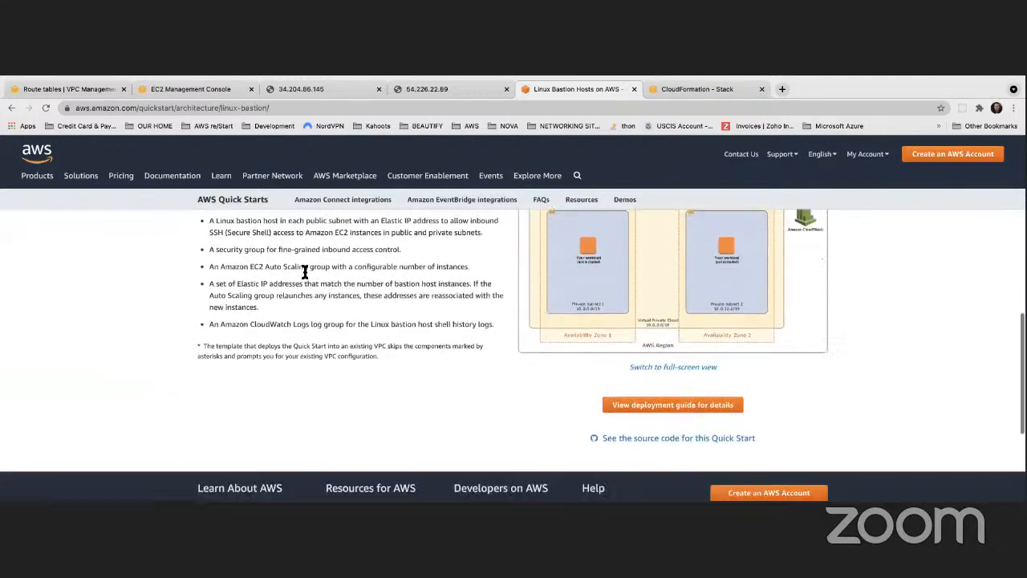
scroll(305, 273, "up", 4)
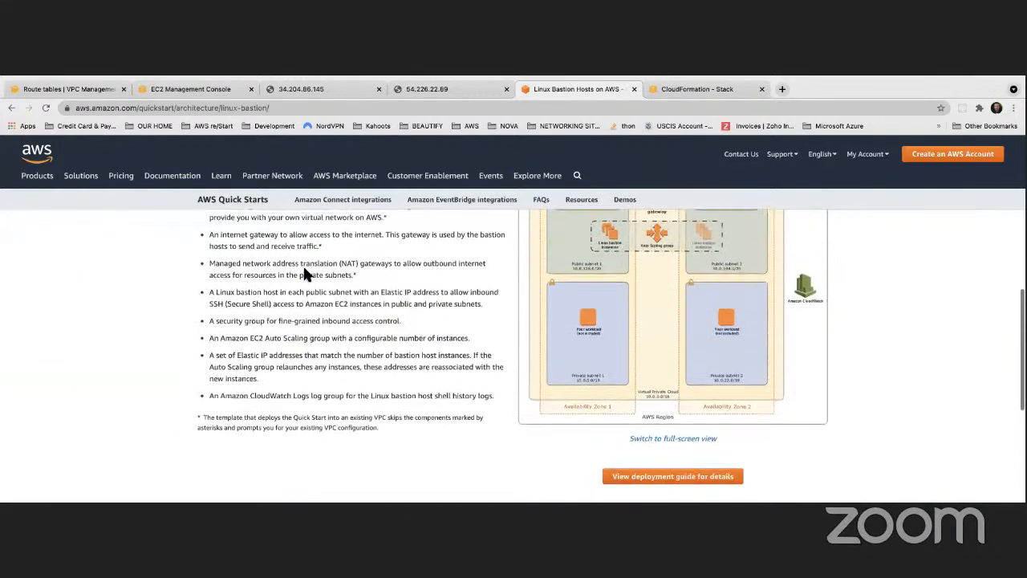
scroll(660, 296, "up", 2)
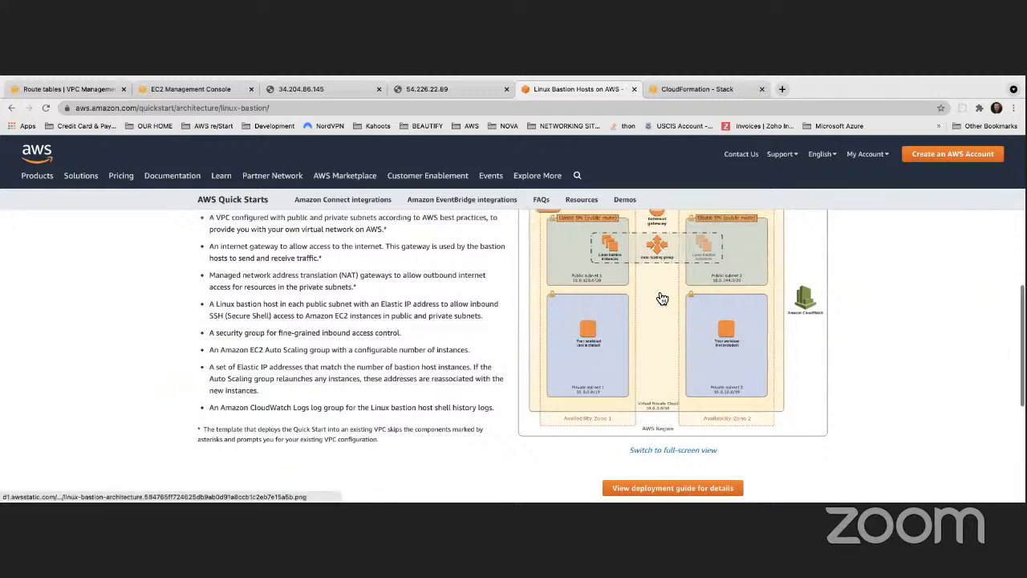
scroll(660, 297, "down", 1)
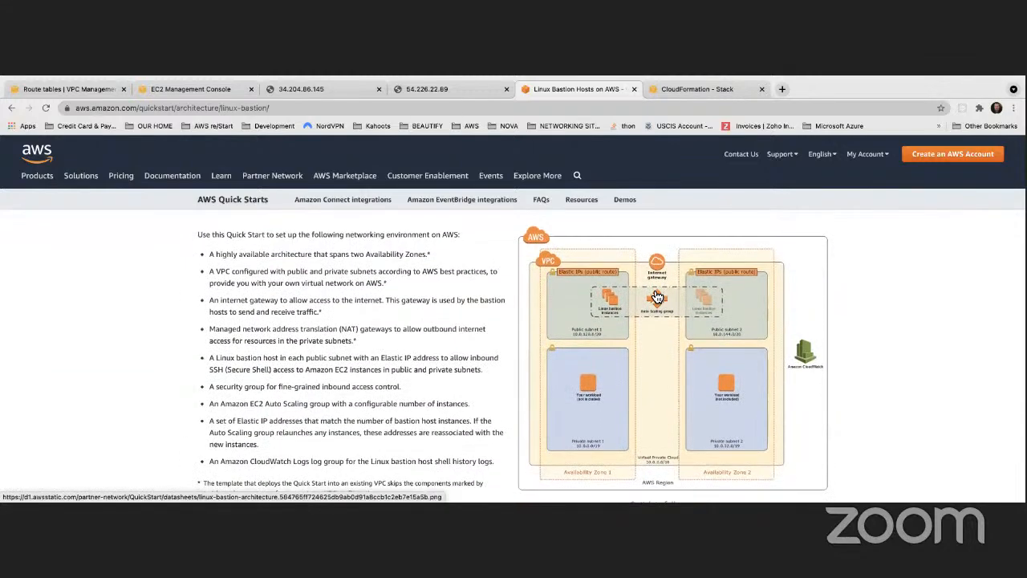